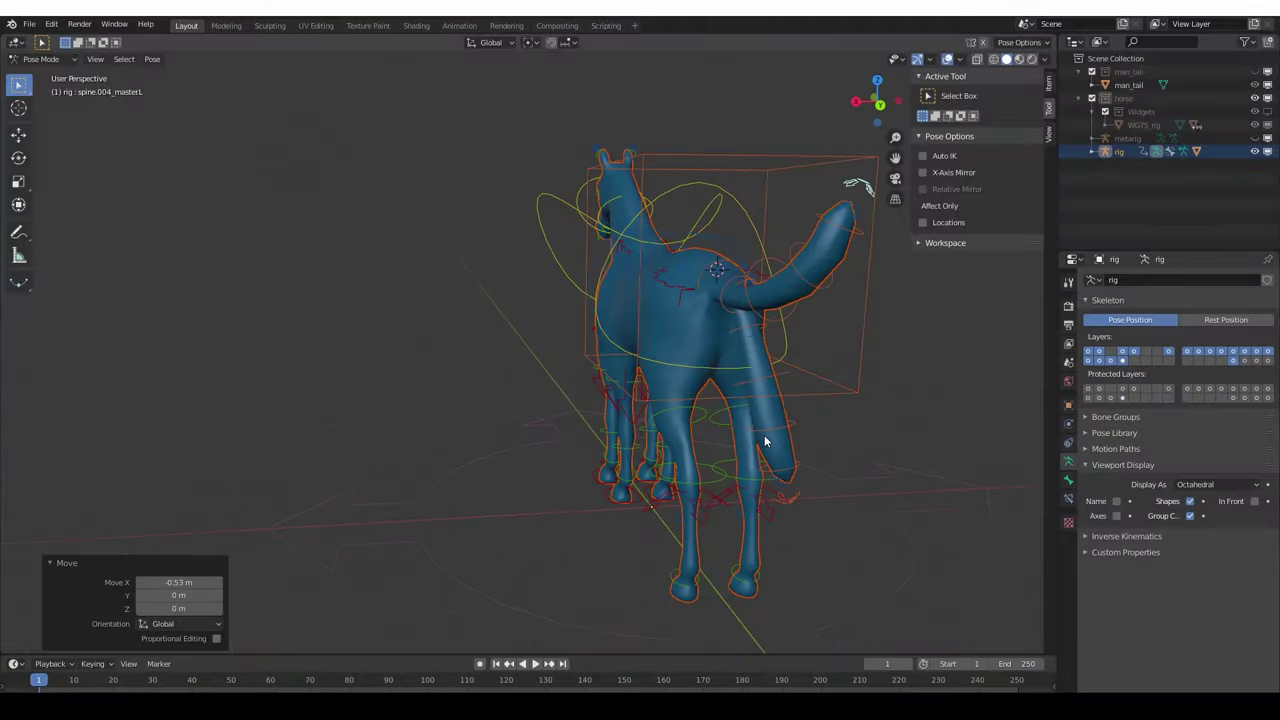
# Rotate the horse's lower tail master control with a trackball turn of about -41.8° and 28.6°.
pyautogui.rightClick(770, 463)
pyautogui.press('r')
pyautogui.press('r')
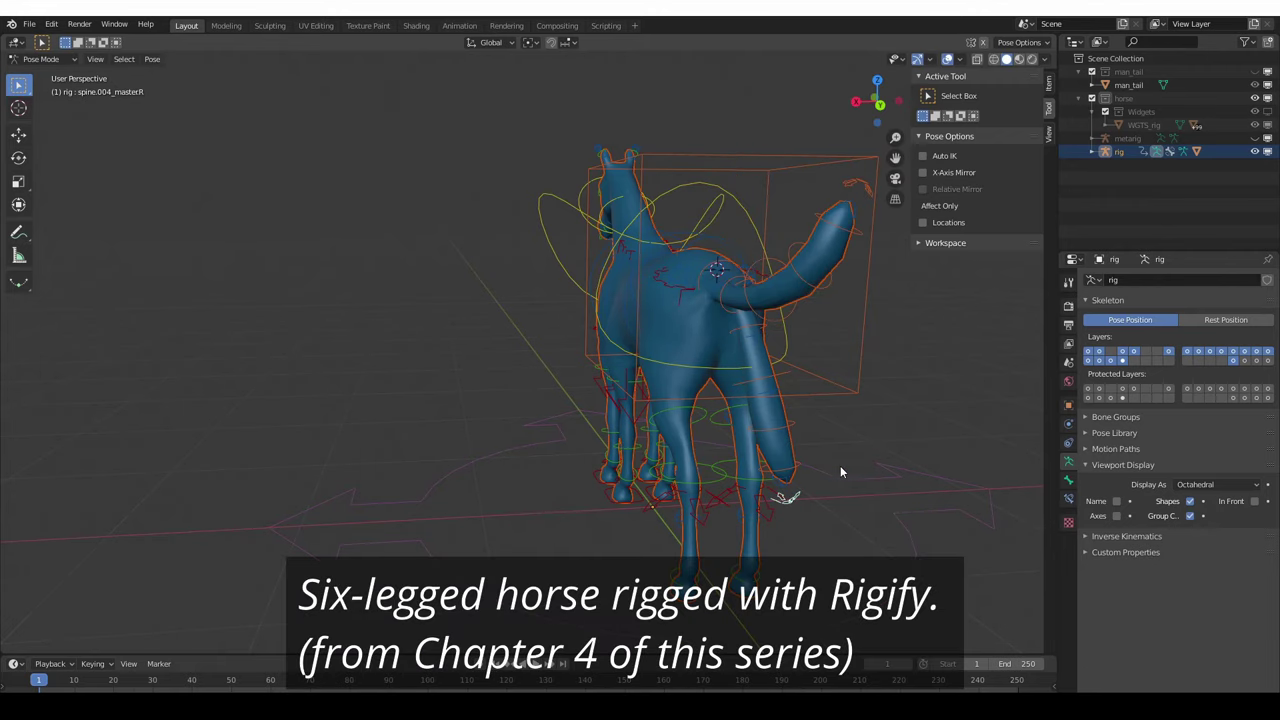
pyautogui.click(858, 463)
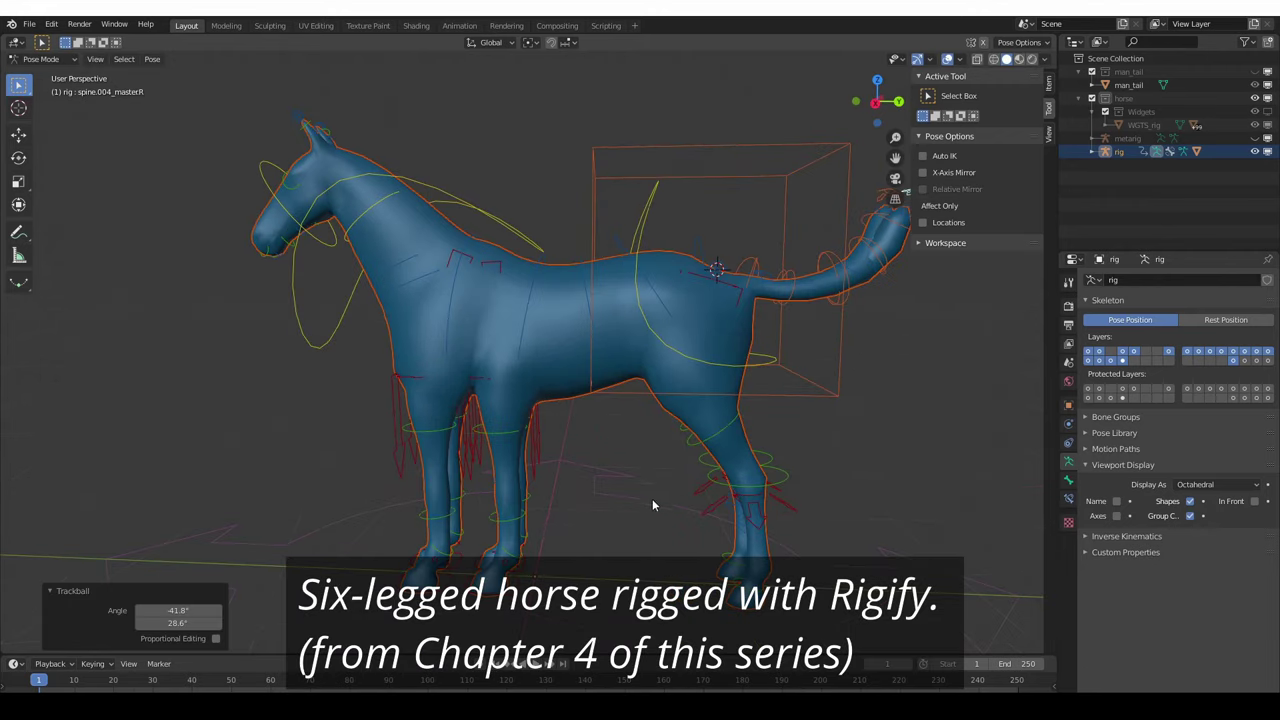
# Lift the horse's near middle foot control, and move the hand_ik.L control about -0.362 m in Y and 0.313 m in Z.
pyautogui.click(574, 576)
pyautogui.press('g')
pyautogui.click(610, 490)
pyautogui.click(514, 572)
pyautogui.moveTo(514, 572); pyautogui.dragTo(540, 566, button='middle')
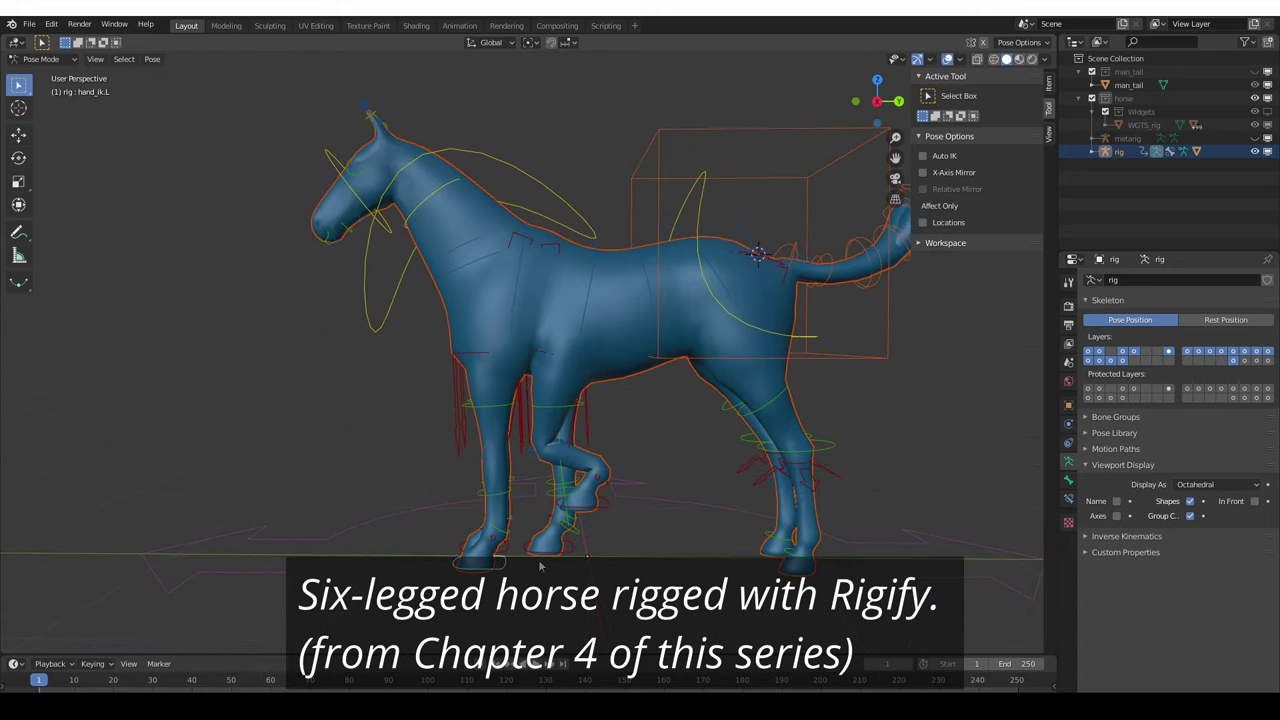
pyautogui.press('g')
pyautogui.click(456, 500)
pyautogui.moveTo(818, 590); pyautogui.dragTo(837, 539, button='middle')
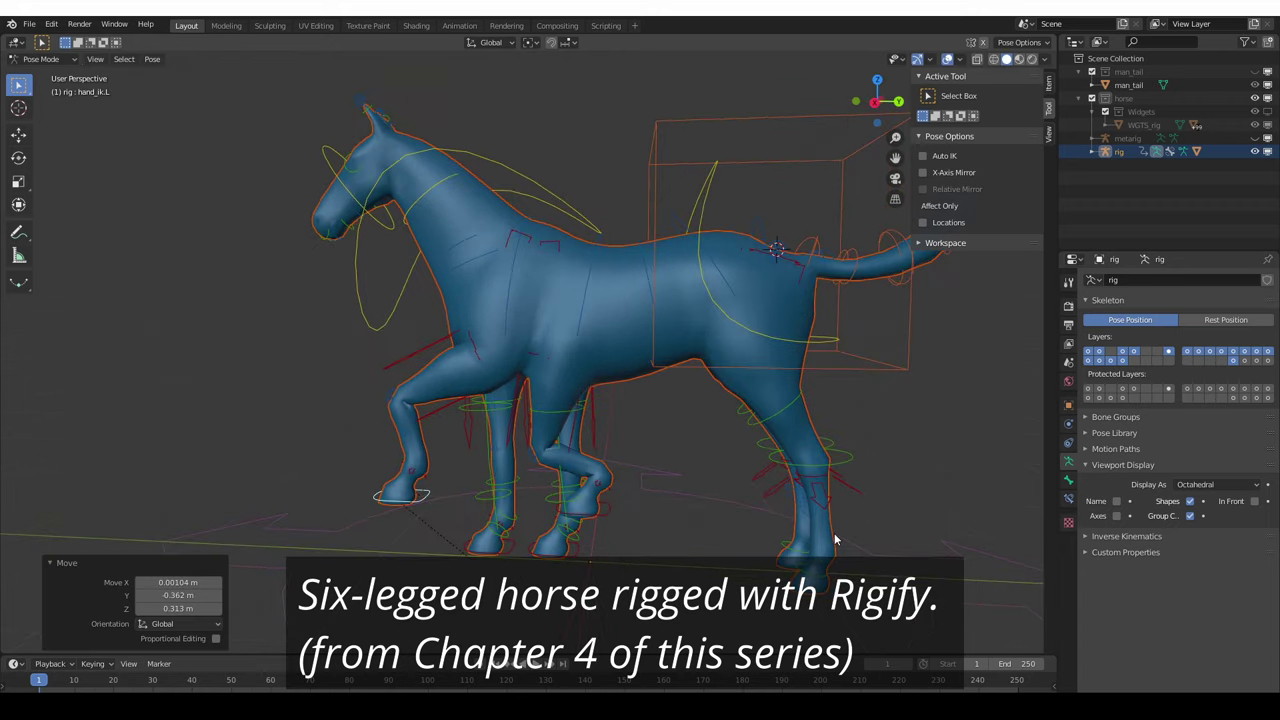
# Rotate the control behind the horse's near hind leg.
pyautogui.click(855, 481)
pyautogui.press('r')
pyautogui.click(858, 510)
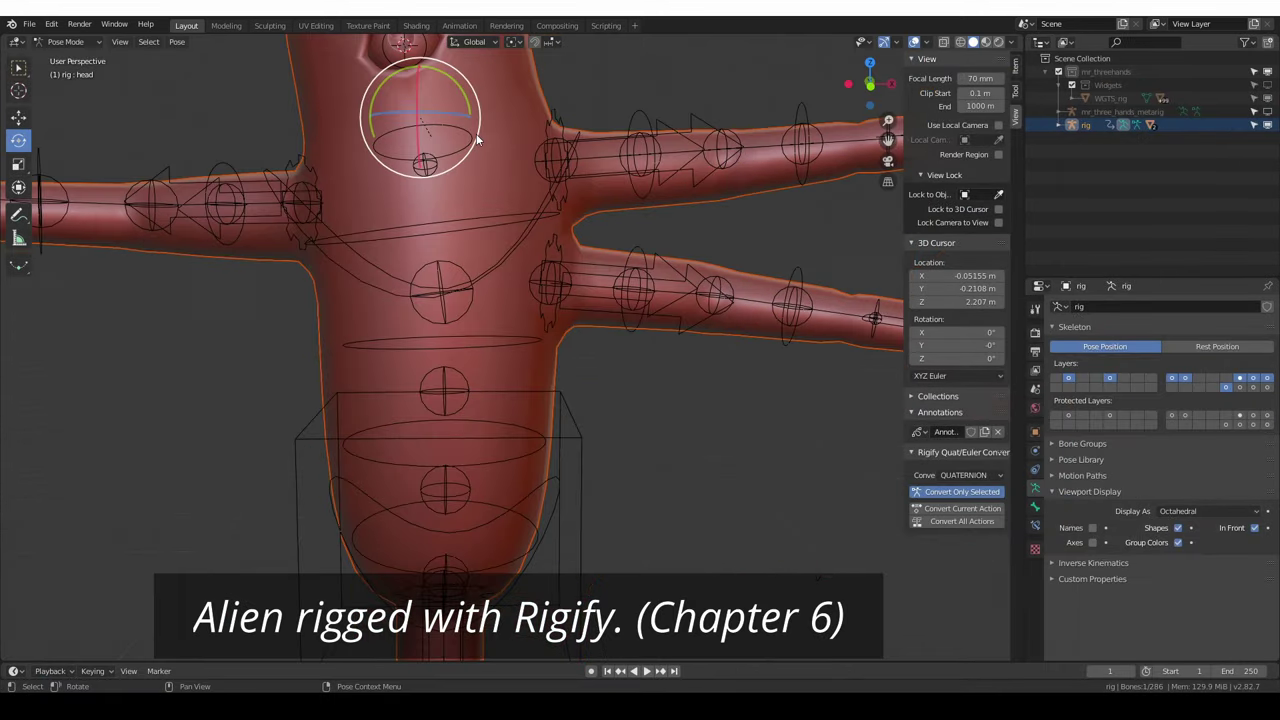
# Try rotating the alien's hips control, and start moving the box control around its lower body.
pyautogui.scroll(-5, 480, 330)
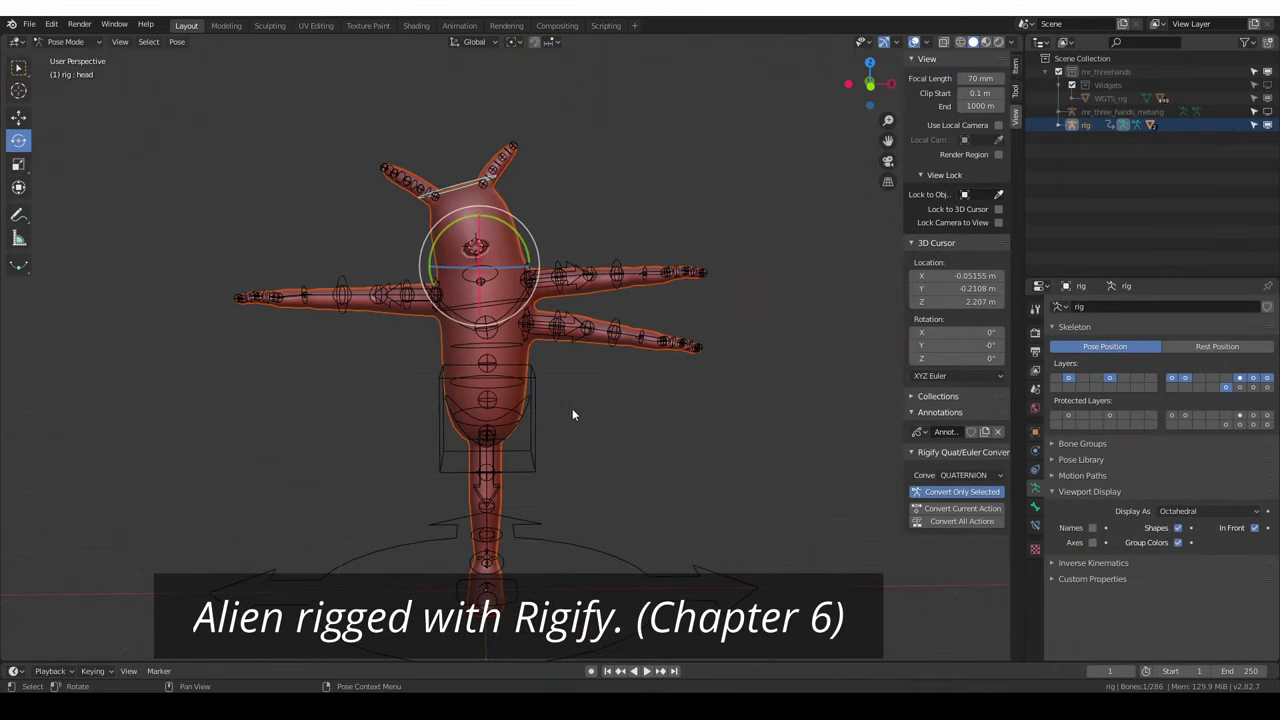
pyautogui.click(537, 405)
pyautogui.press('r')
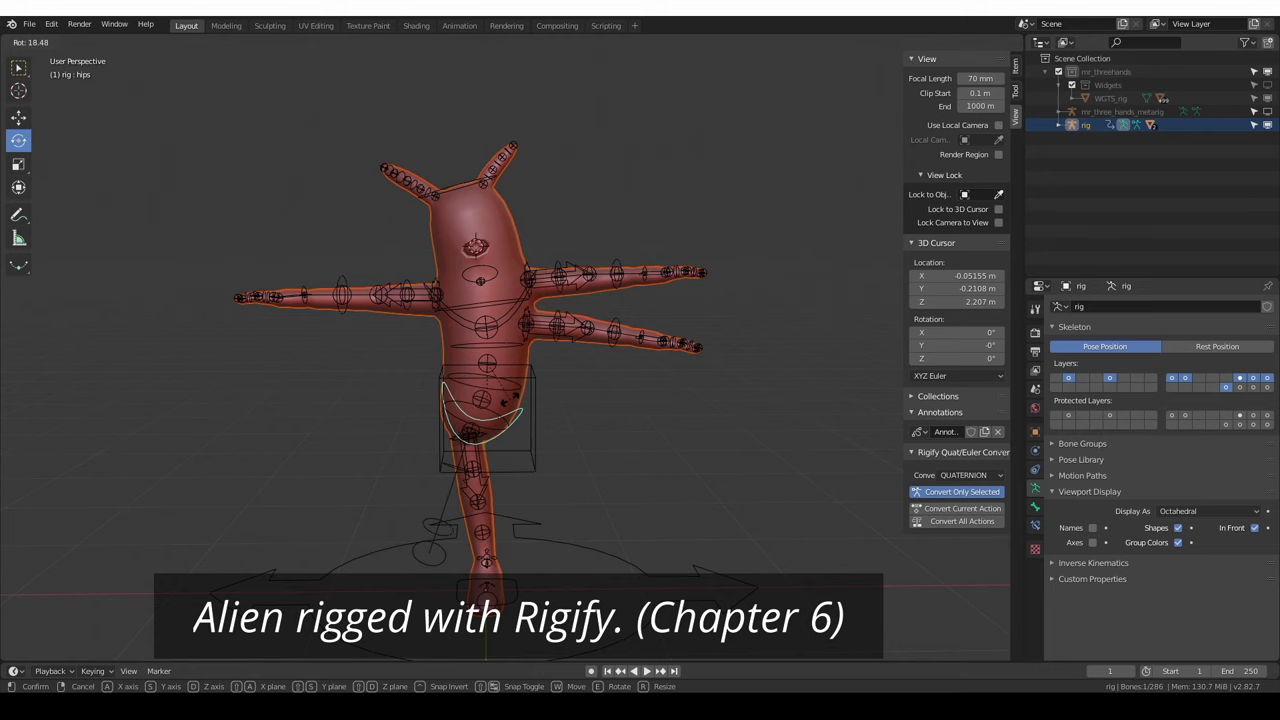
pyautogui.rightClick(536, 386)
pyautogui.click(535, 383)
pyautogui.press('g')
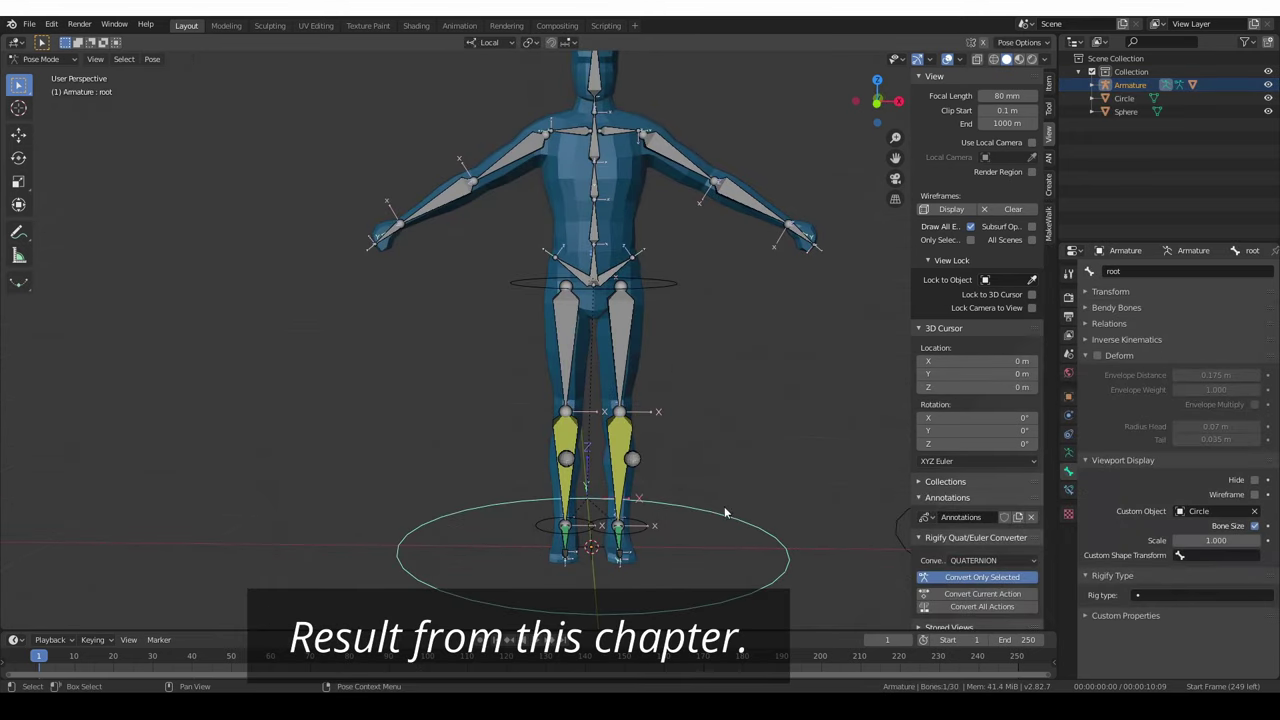
pyautogui.press('g')
pyautogui.press('r')
pyautogui.rightClick(726, 487)
# Raise the human character's left leg by moving its IK.L foot control up and forward.
pyautogui.click(646, 525)
pyautogui.moveTo(719, 531); pyautogui.dragTo(674, 535, button='middle')
pyautogui.press('g')
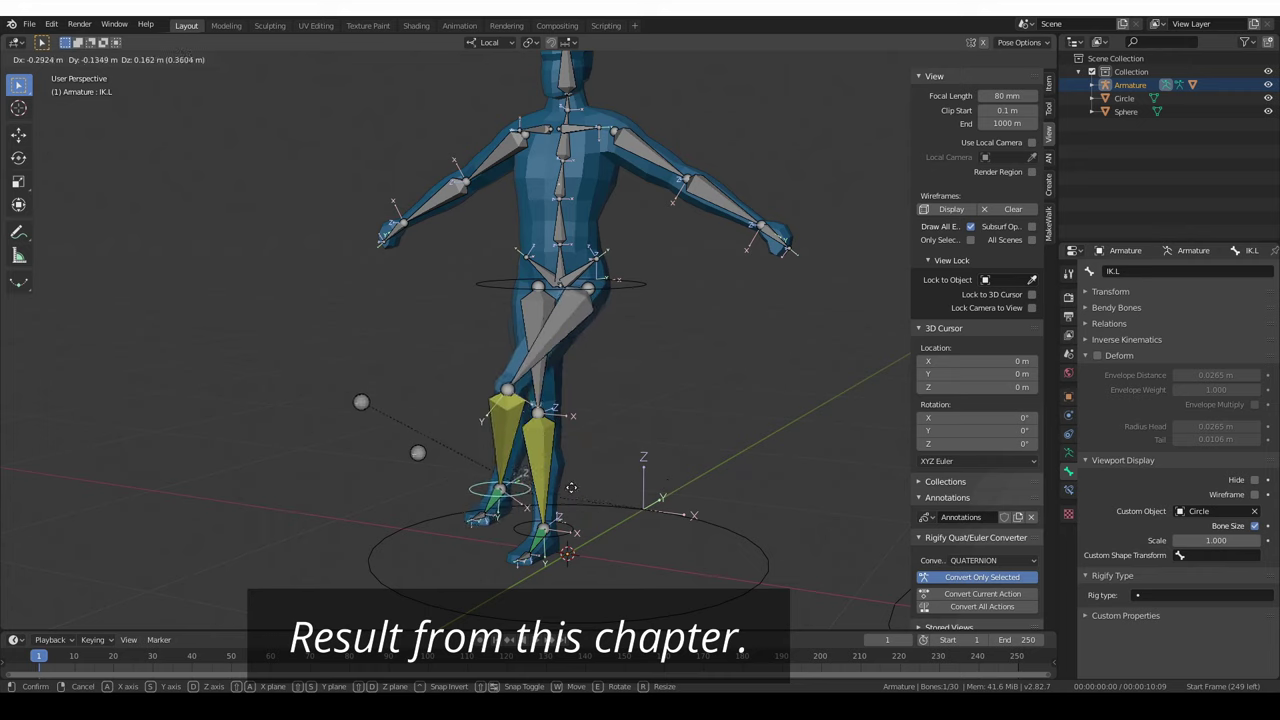
pyautogui.click(730, 399)
pyautogui.moveTo(730, 399); pyautogui.dragTo(756, 454, button='middle')
pyautogui.scroll(2, 738, 458)
pyautogui.scroll(-3, 680, 444)
pyautogui.press('g')
pyautogui.click(732, 484)
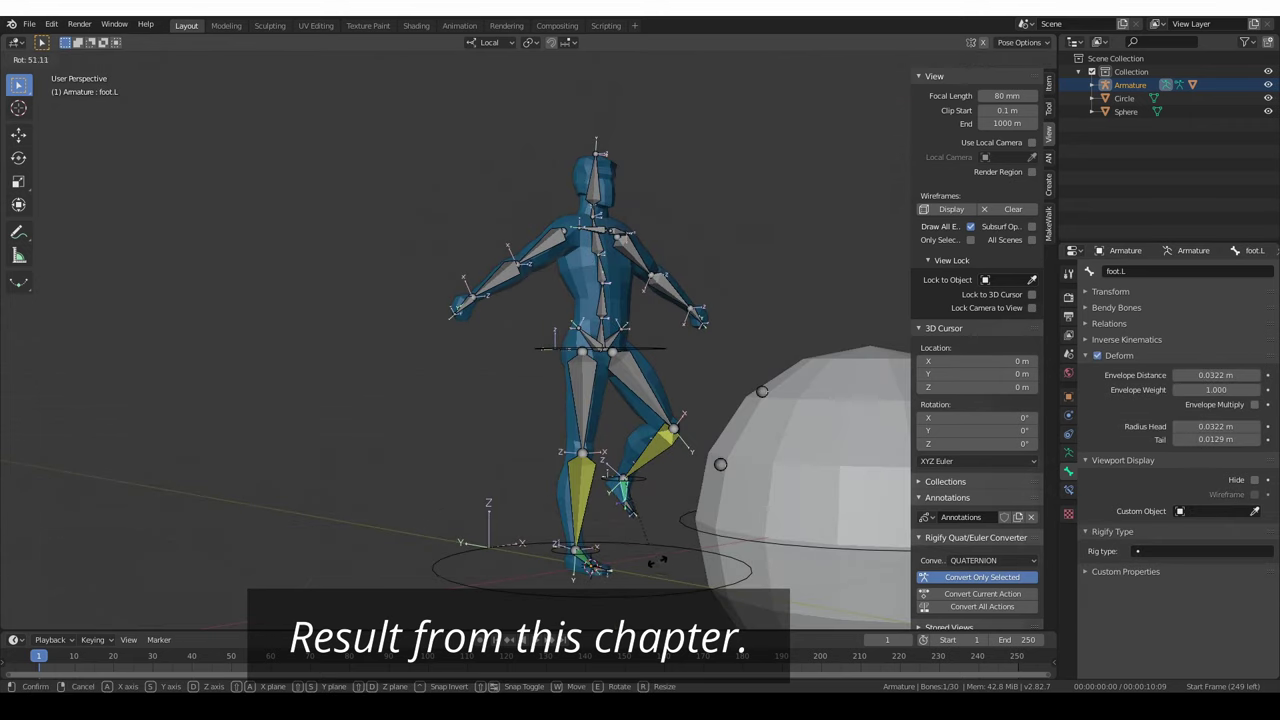
# Rotate the foot.L bone, finishing with a turn of about -55.4° in the front-facing view.
pyautogui.click(660, 540)
pyautogui.moveTo(660, 540); pyautogui.dragTo(604, 527, button='middle')
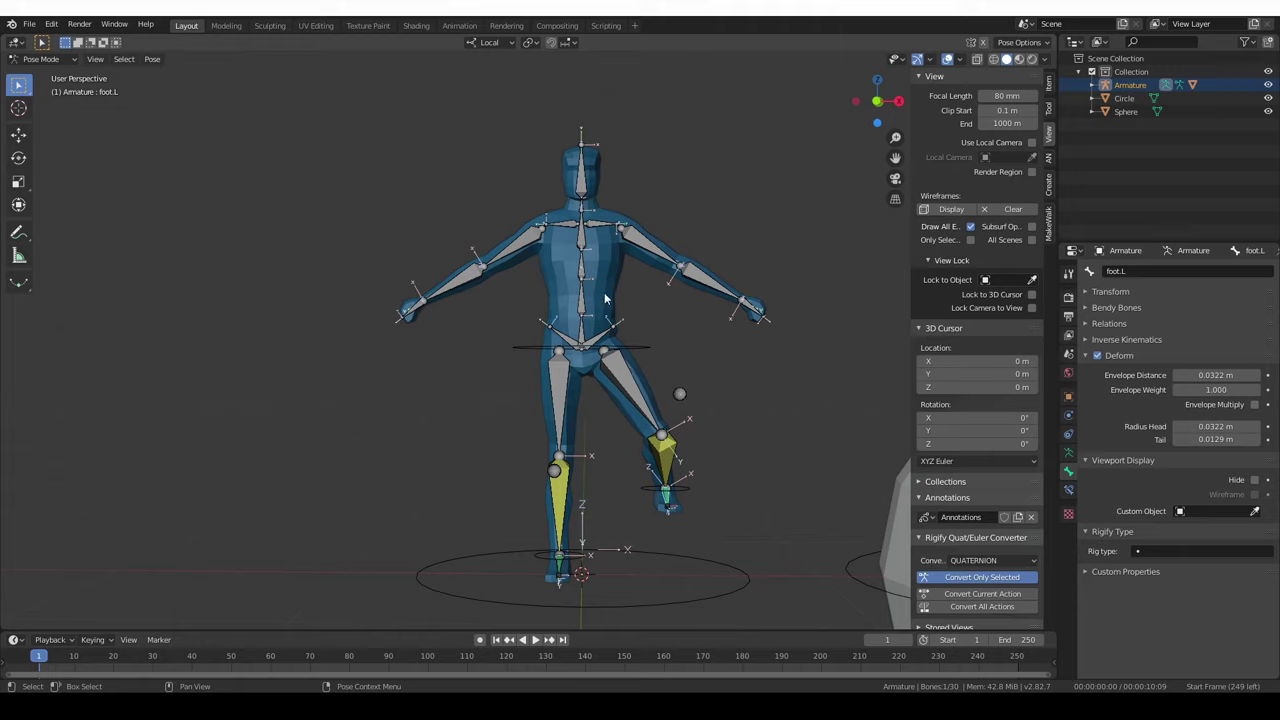
pyautogui.press('r')
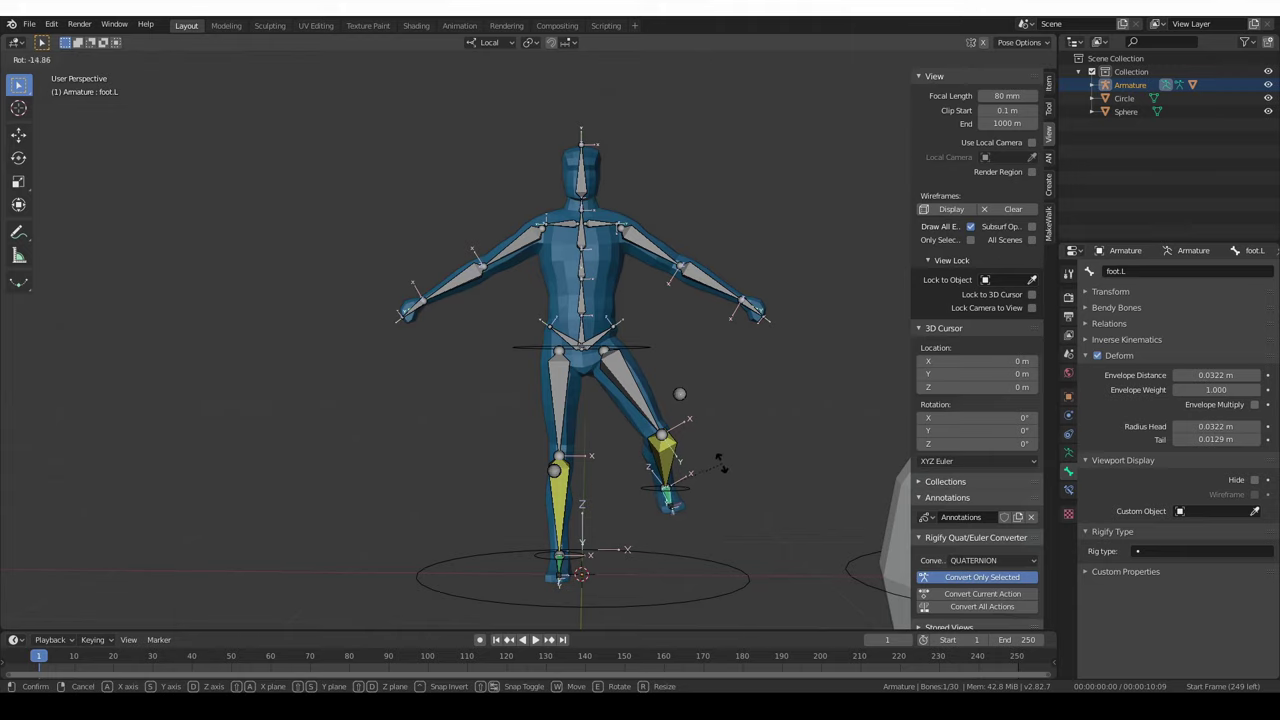
pyautogui.click(647, 400)
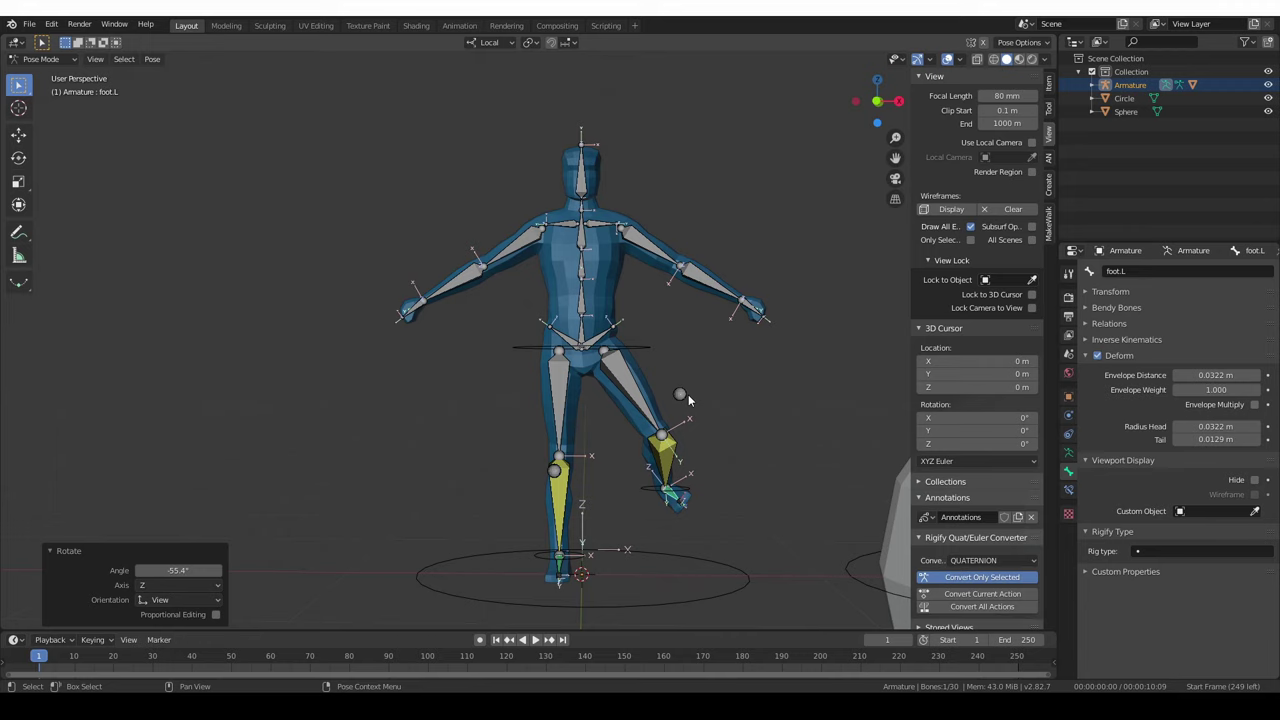
# Move the left knee's pole sphere outward and up, and lower the IK.L foot control.
pyautogui.click(683, 396)
pyautogui.press('g')
pyautogui.click(801, 335)
pyautogui.click(695, 488)
pyautogui.press('g')
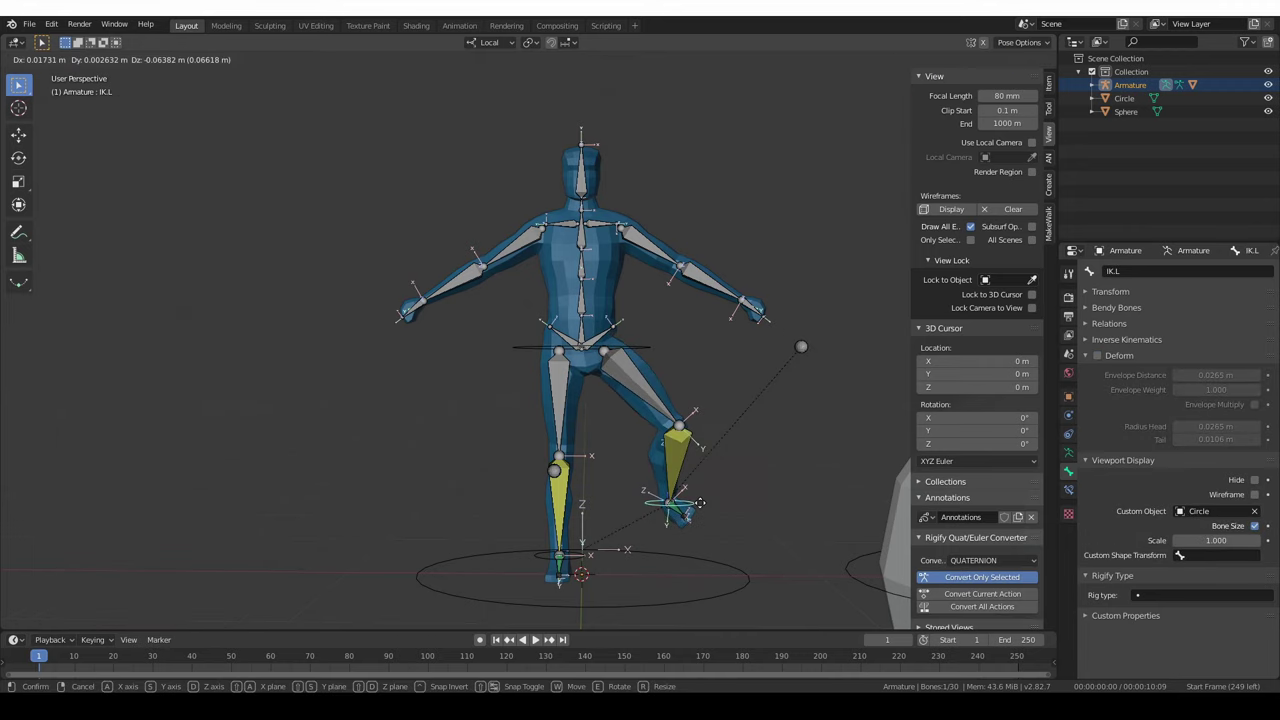
pyautogui.click(690, 525)
# Rotate the upper_arm.L bone down toward the body and the upper_arm.R bone up above shoulder height.
pyautogui.click(629, 240)
pyautogui.press('r')
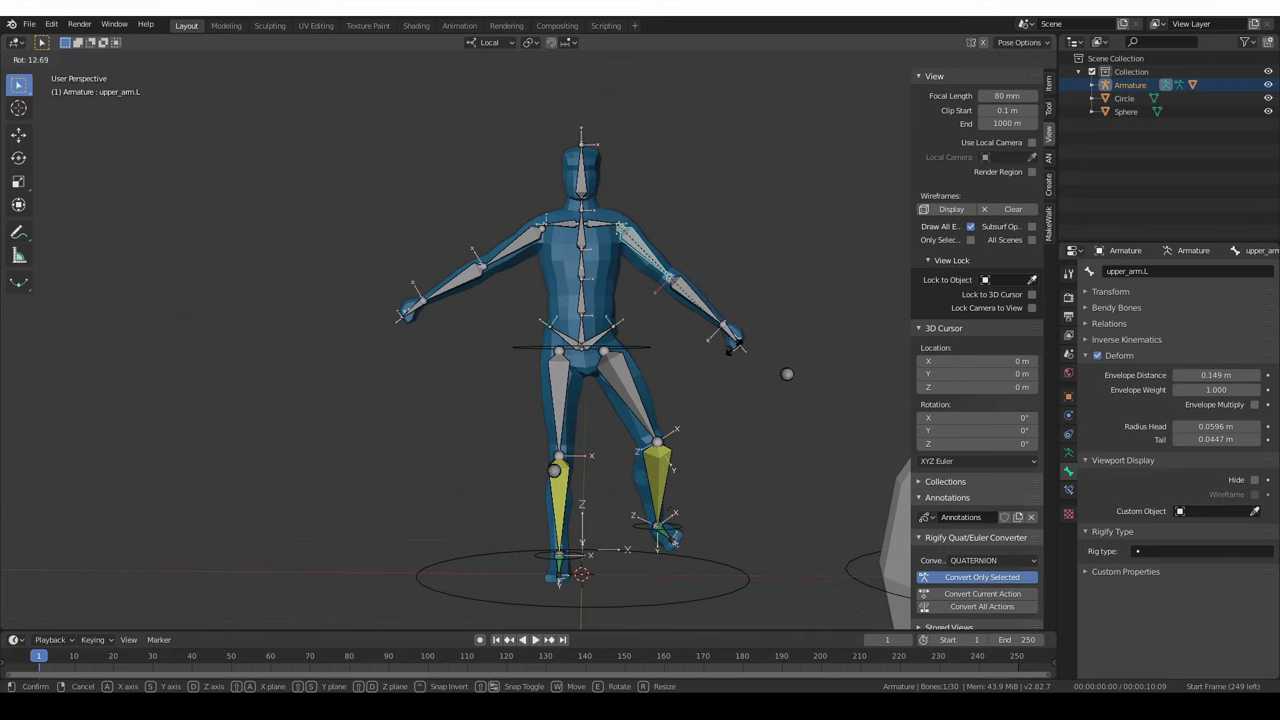
pyautogui.click(617, 354)
pyautogui.click(522, 248)
pyautogui.press('r')
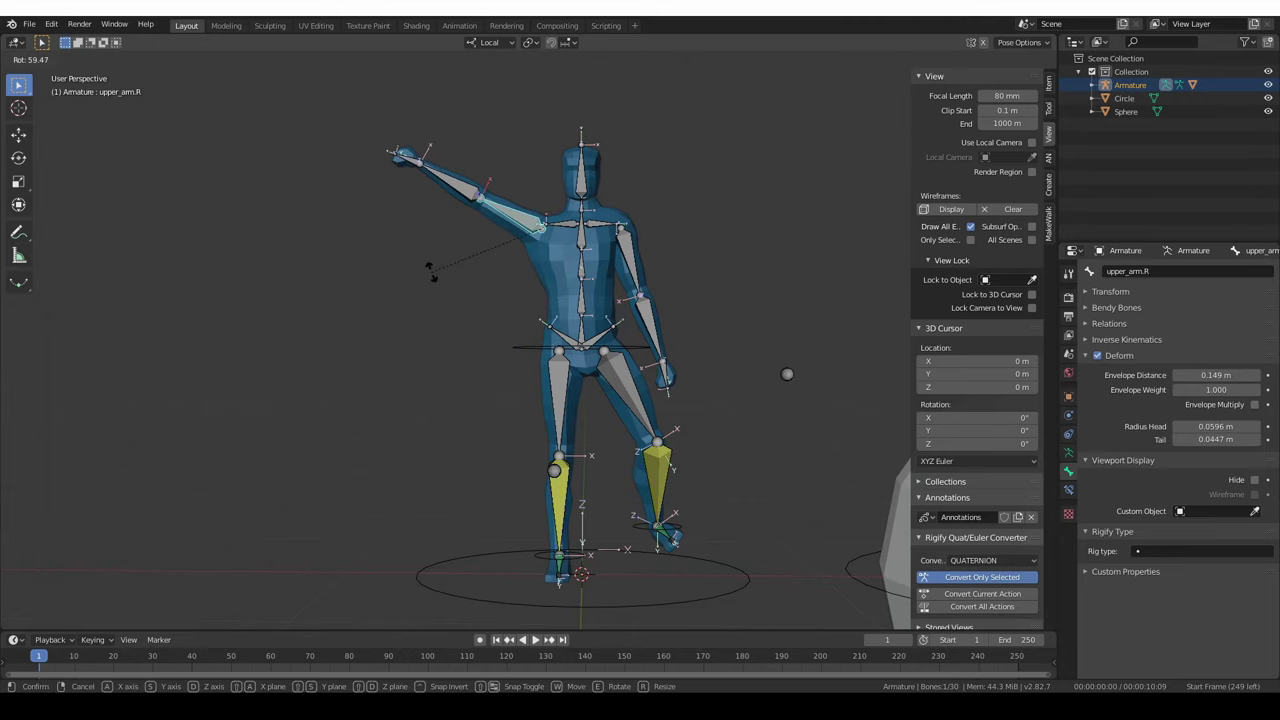
pyautogui.click(474, 334)
# Rotate the collar.R bone by about 30° to raise the right shoulder.
pyautogui.click(566, 220)
pyautogui.press('r')
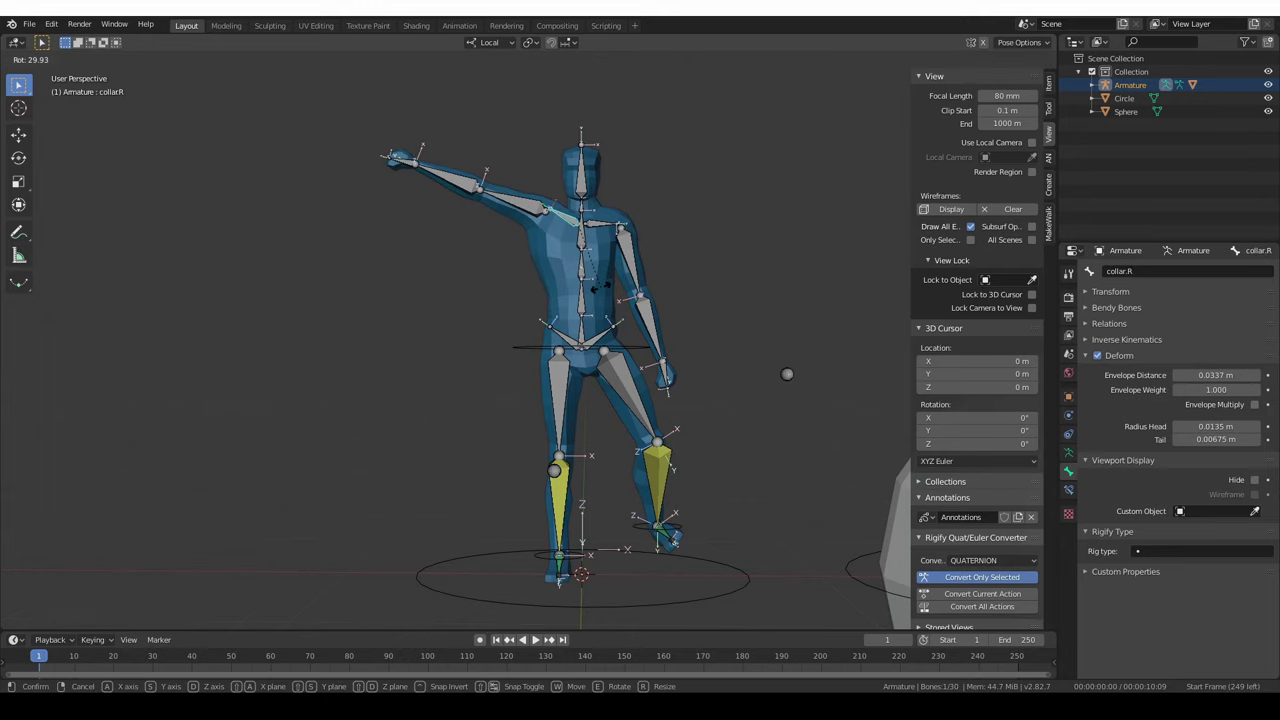
pyautogui.click(602, 278)
# Bend the torso by rotating two of the spine bones, the lower one first and the upper one second.
pyautogui.moveTo(604, 323); pyautogui.dragTo(637, 268, button='middle')
pyautogui.click(584, 308)
pyautogui.press('r')
pyautogui.click(638, 333)
pyautogui.click(601, 247)
pyautogui.press('r')
pyautogui.click(654, 332)
# Toggle the viewport overlays off and back on, and rotate the spine.002 bone.
pyautogui.hotkey('shift', 'alt', 'z')
pyautogui.hotkey('shift', 'alt', 'z')
pyautogui.click(637, 268)
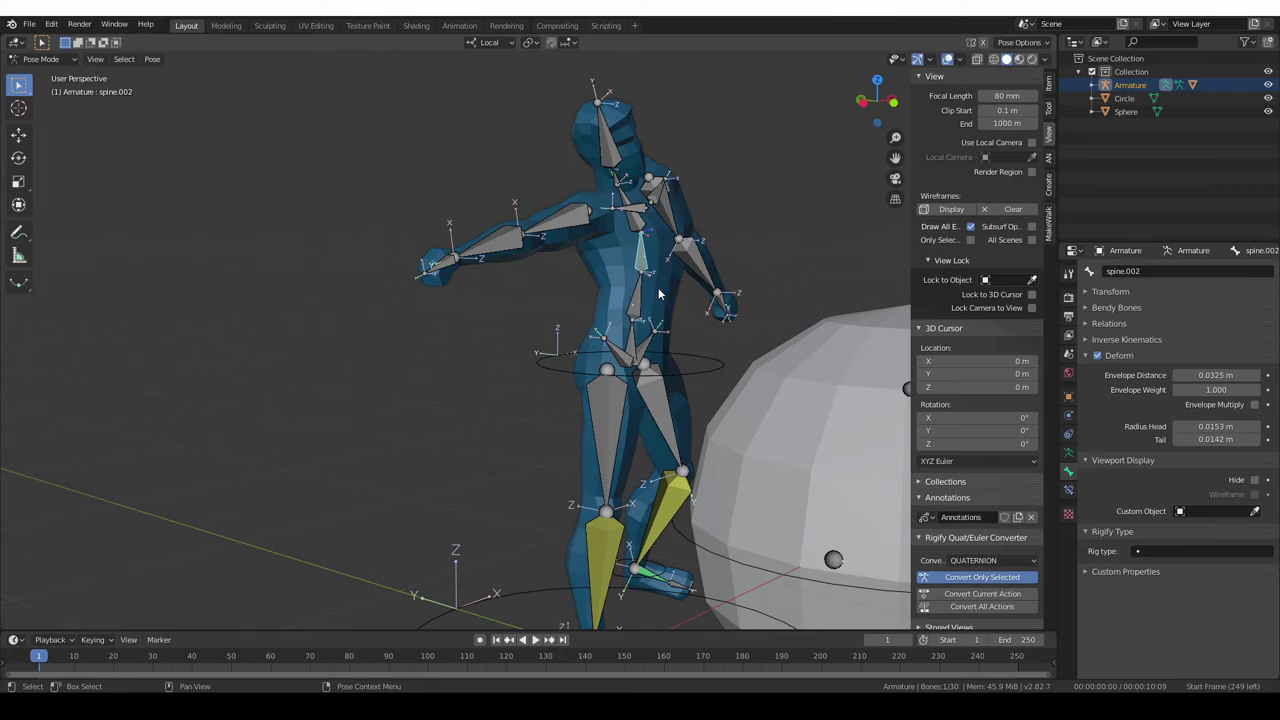
pyautogui.press('r')
pyautogui.click(660, 300)
pyautogui.moveTo(660, 300); pyautogui.dragTo(664, 310, button='middle')
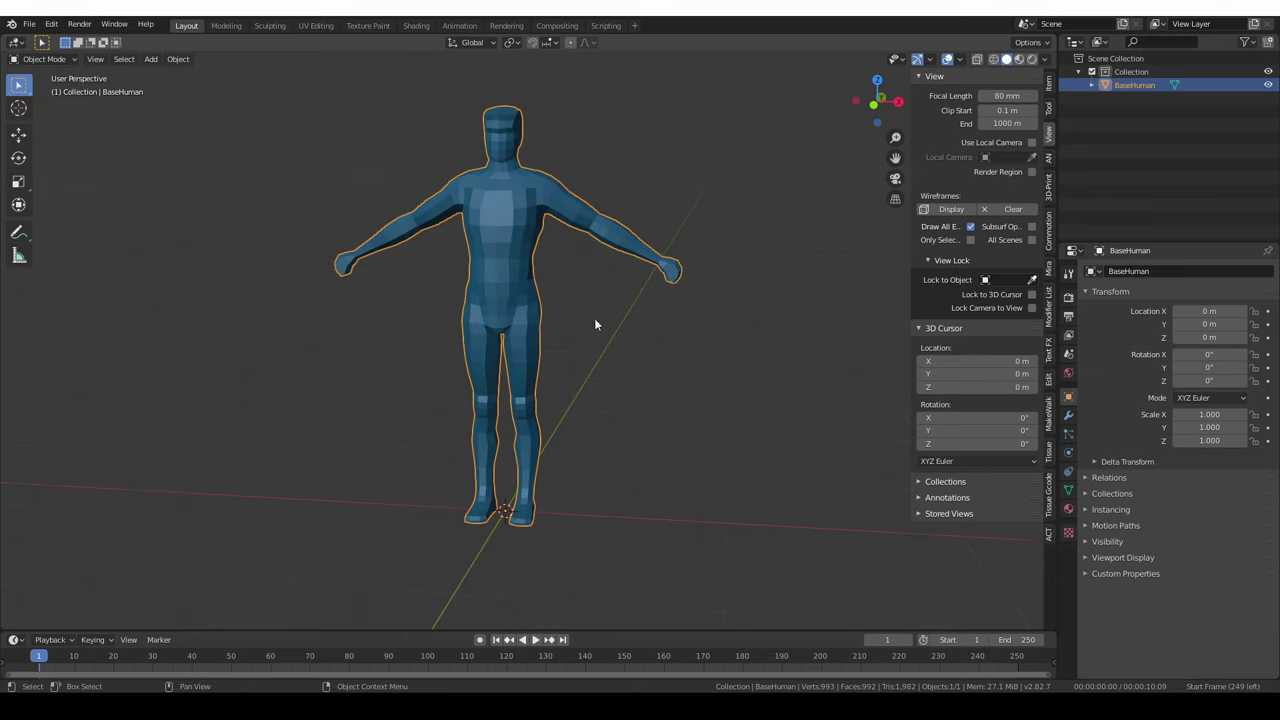
# Add a single-bone armature to the scene with the BaseHuman mesh.
pyautogui.keyDown('shift'); pyautogui.moveTo(609, 268); pyautogui.dragTo(607, 268, button='middle'); pyautogui.keyUp('shift')
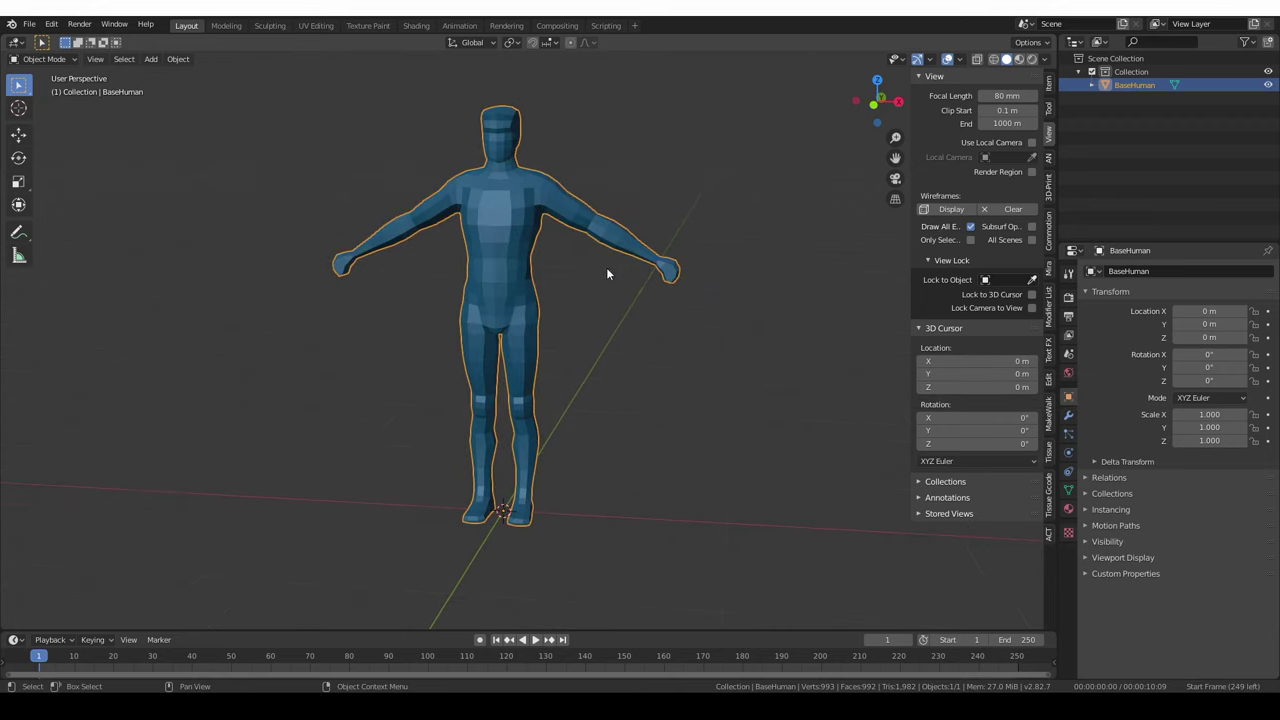
pyautogui.hotkey('shift', 'a')
pyautogui.moveTo(434, 390)
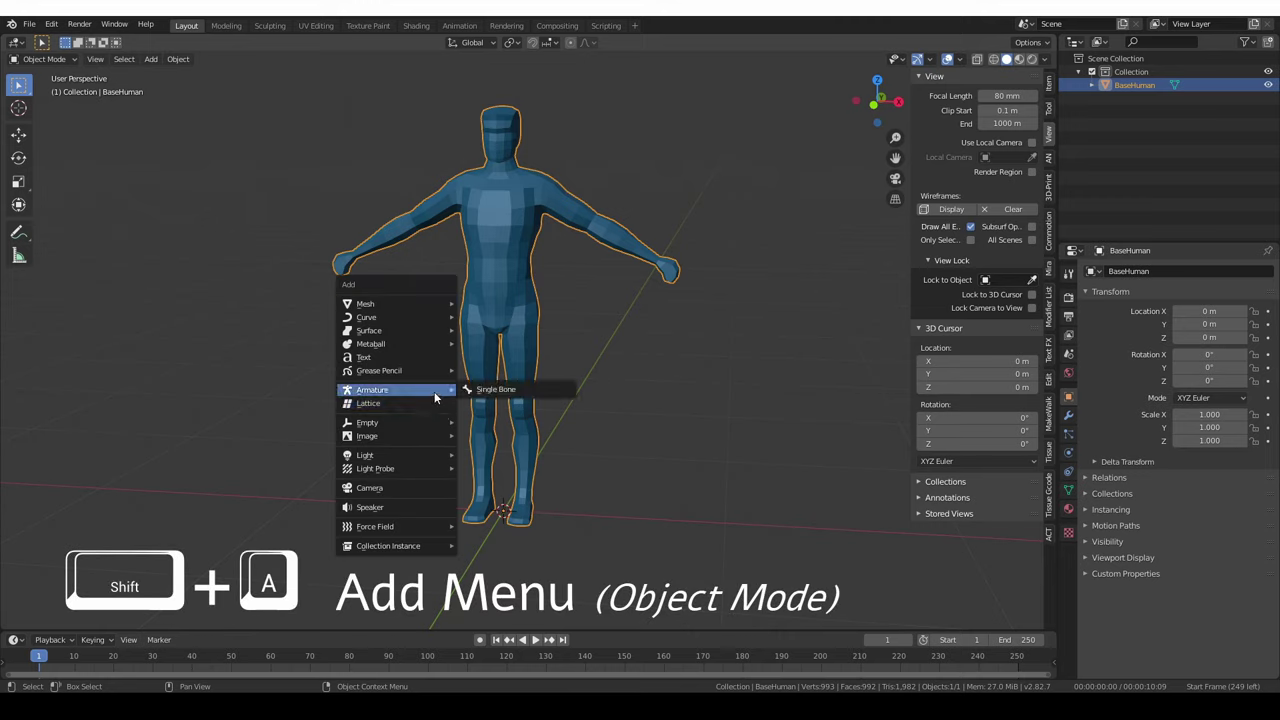
pyautogui.click(519, 394)
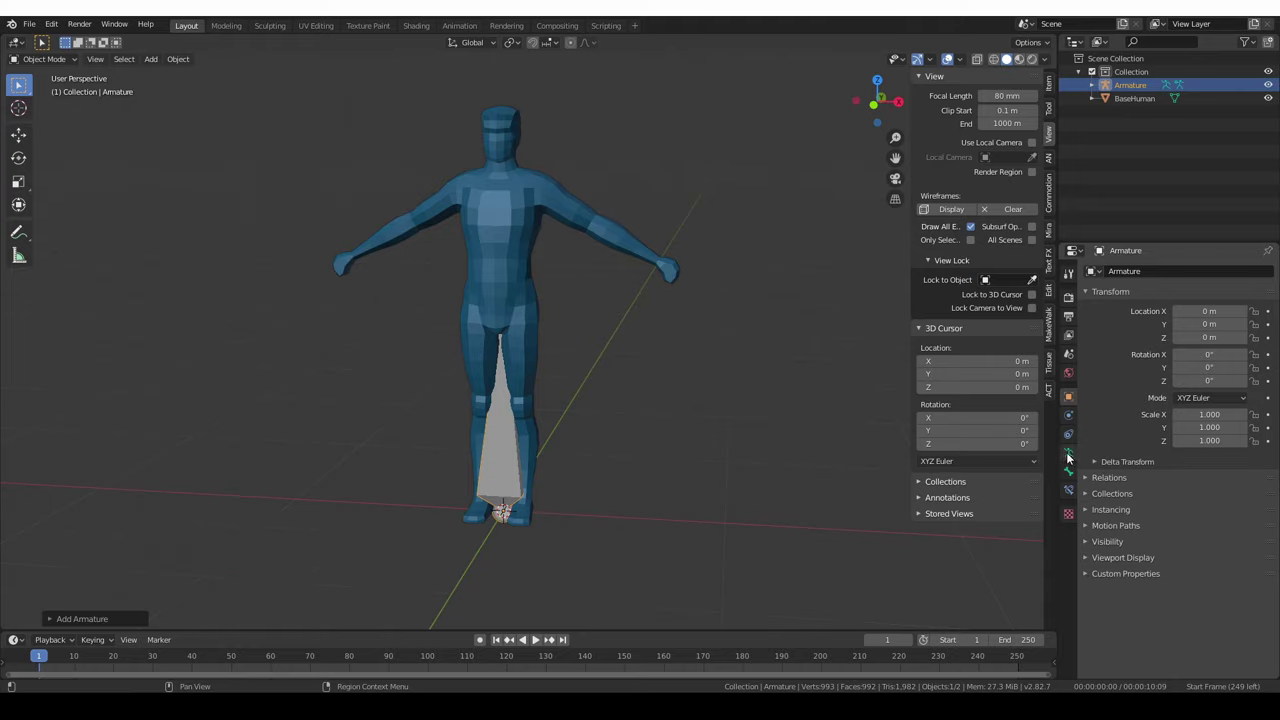
# Set the armature's viewport display to draw In Front and show the bone Axes.
pyautogui.click(1068, 455)
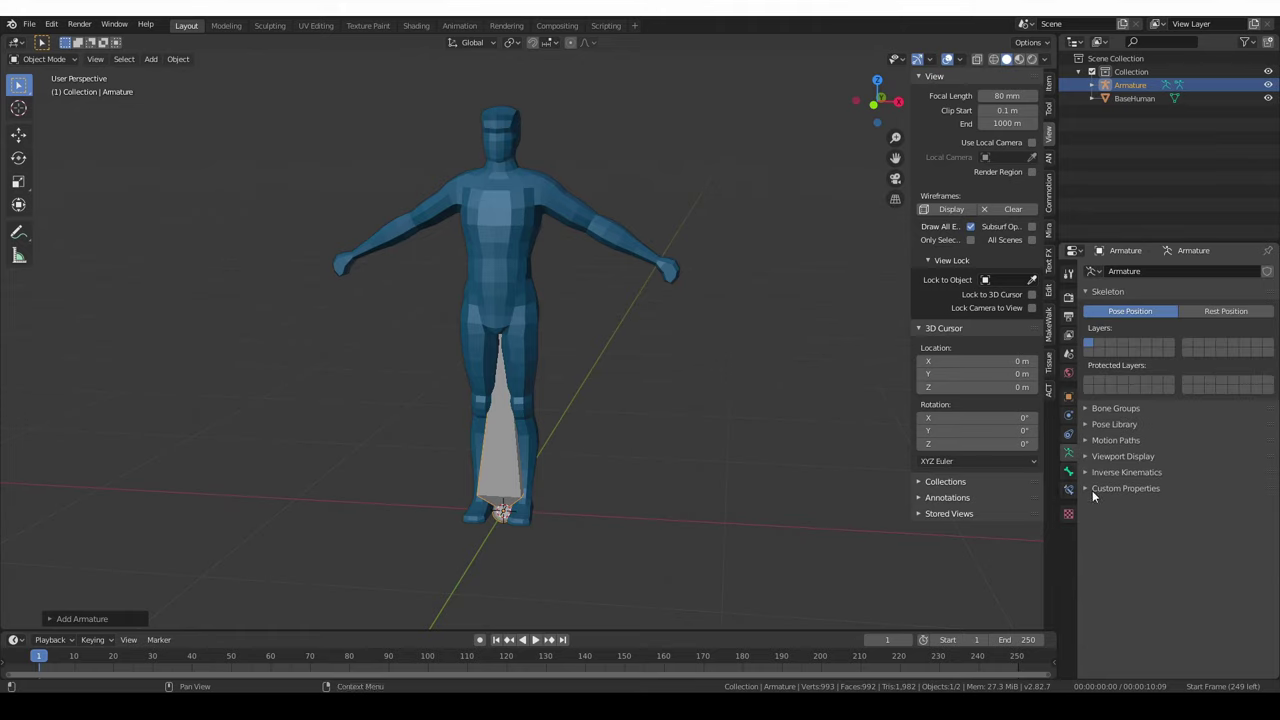
pyautogui.click(1147, 457)
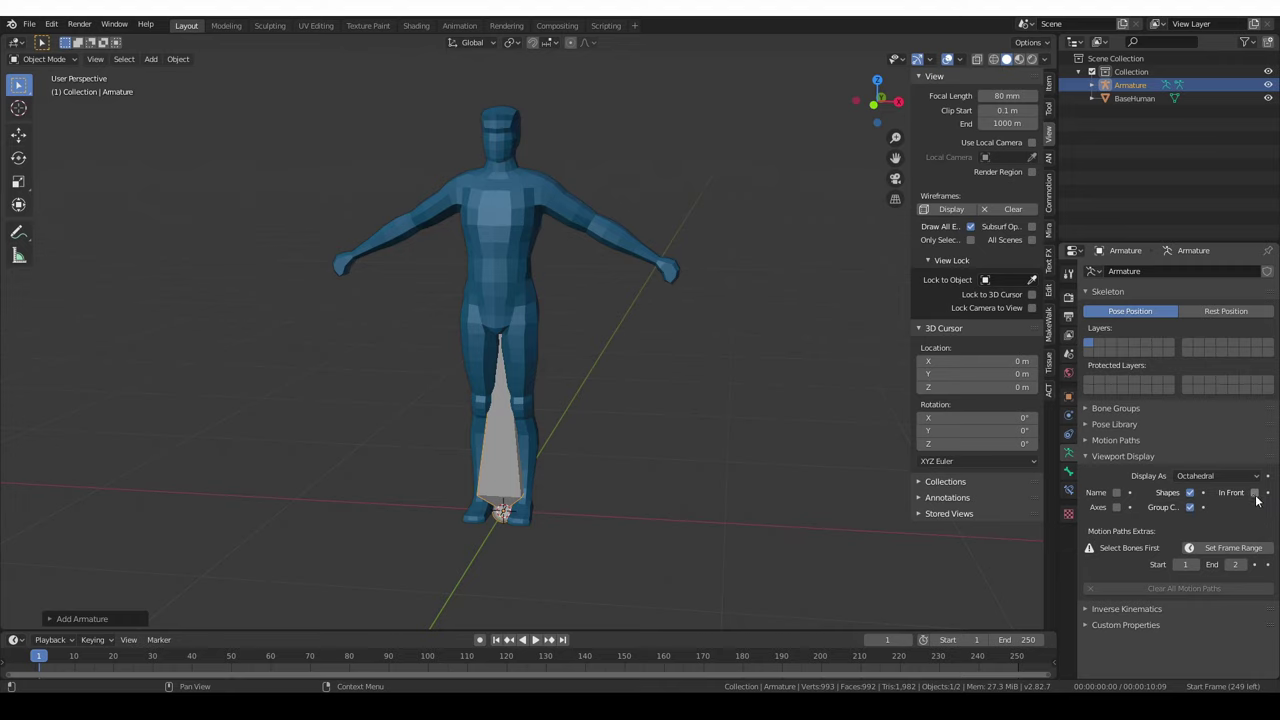
pyautogui.click(1256, 493)
pyautogui.click(1116, 507)
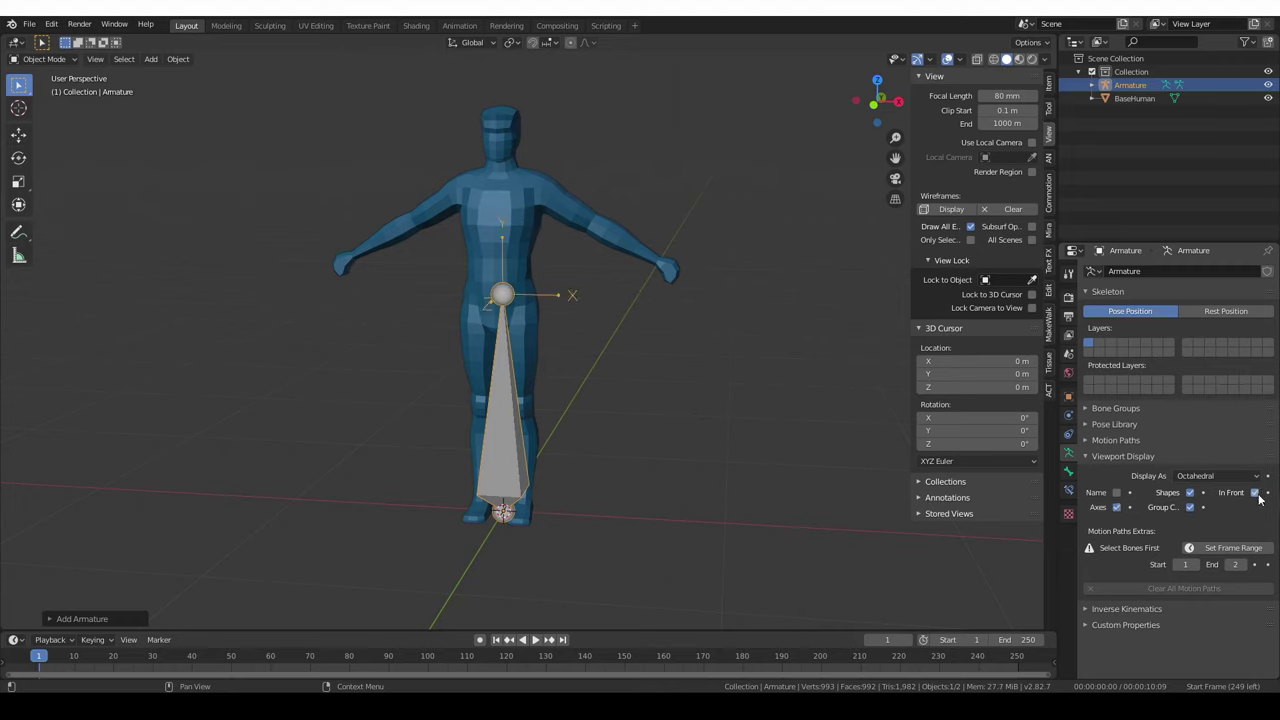
# Switch the armature to Edit Mode and align the view to Right Orthographic.
pyautogui.moveTo(566, 492)
pyautogui.mouseDown(button='middle')
pyautogui.moveTo(606, 482)
pyautogui.moveTo(566, 488)
pyautogui.mouseUp(button='middle')
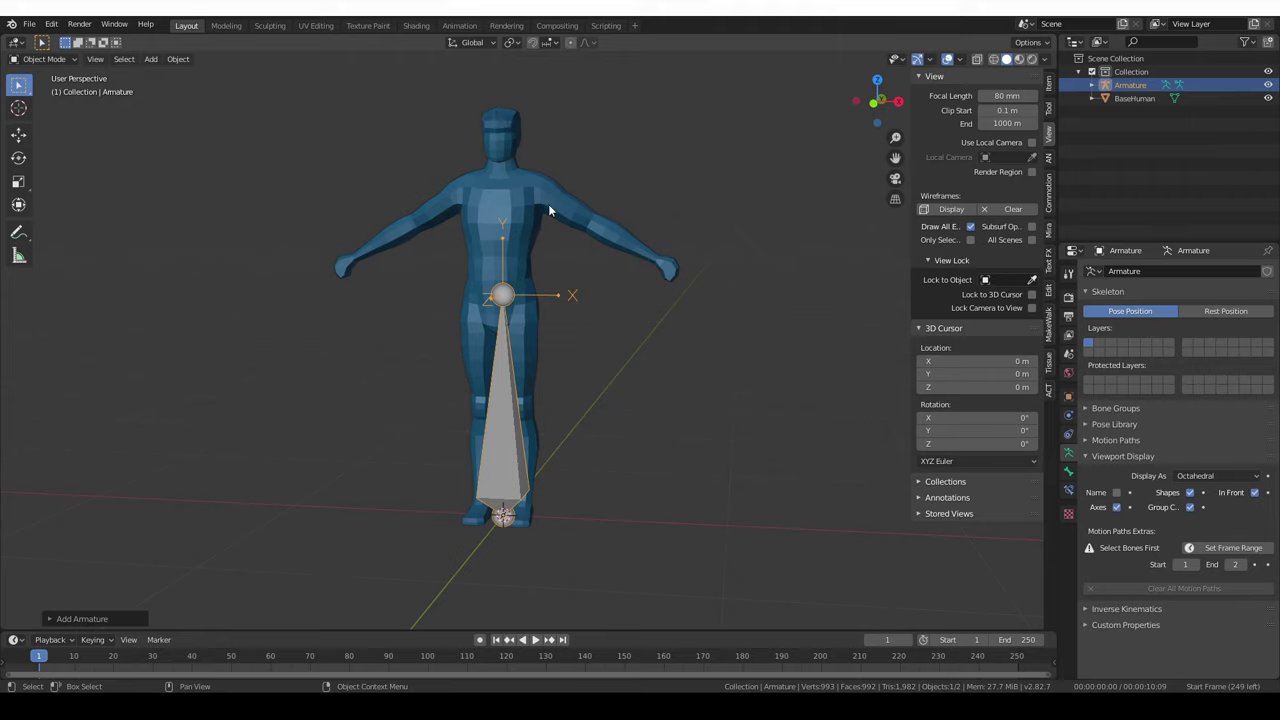
pyautogui.moveTo(857, 491); pyautogui.dragTo(491, 316, button='middle')
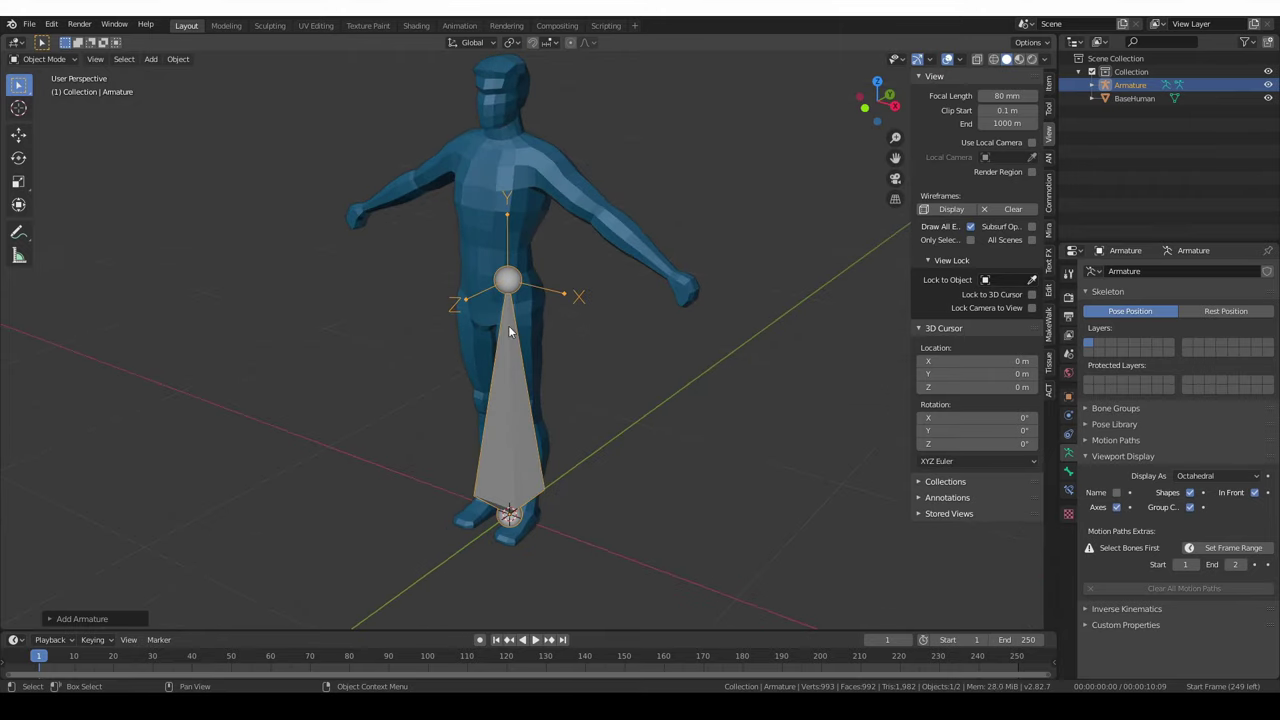
pyautogui.moveTo(588, 293); pyautogui.dragTo(526, 352, button='middle')
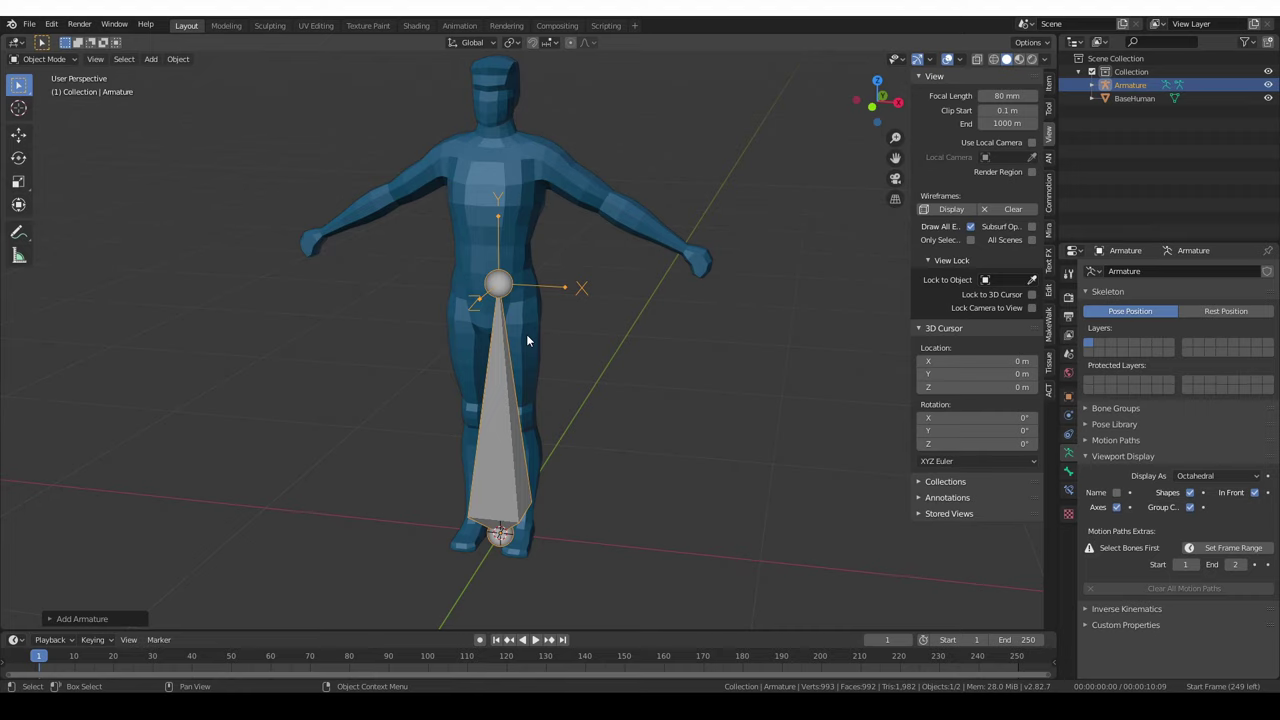
pyautogui.moveTo(527, 341); pyautogui.dragTo(500, 320, button='middle')
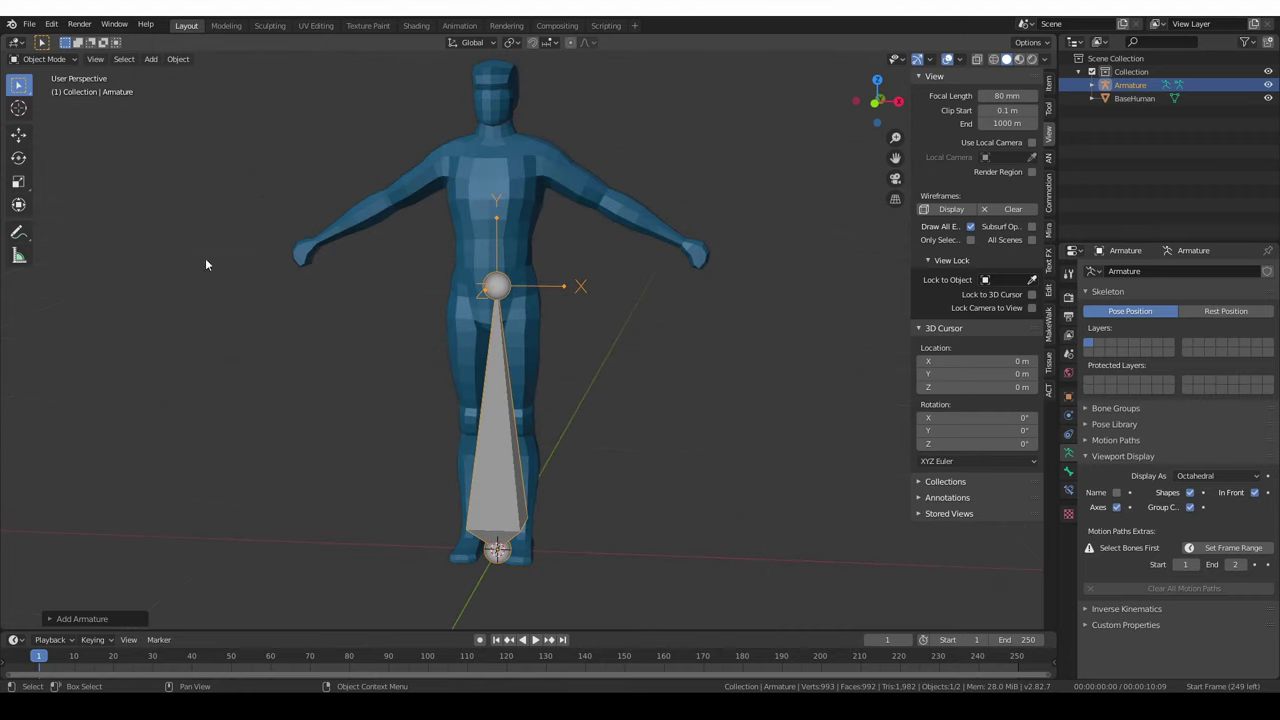
pyautogui.click(58, 62)
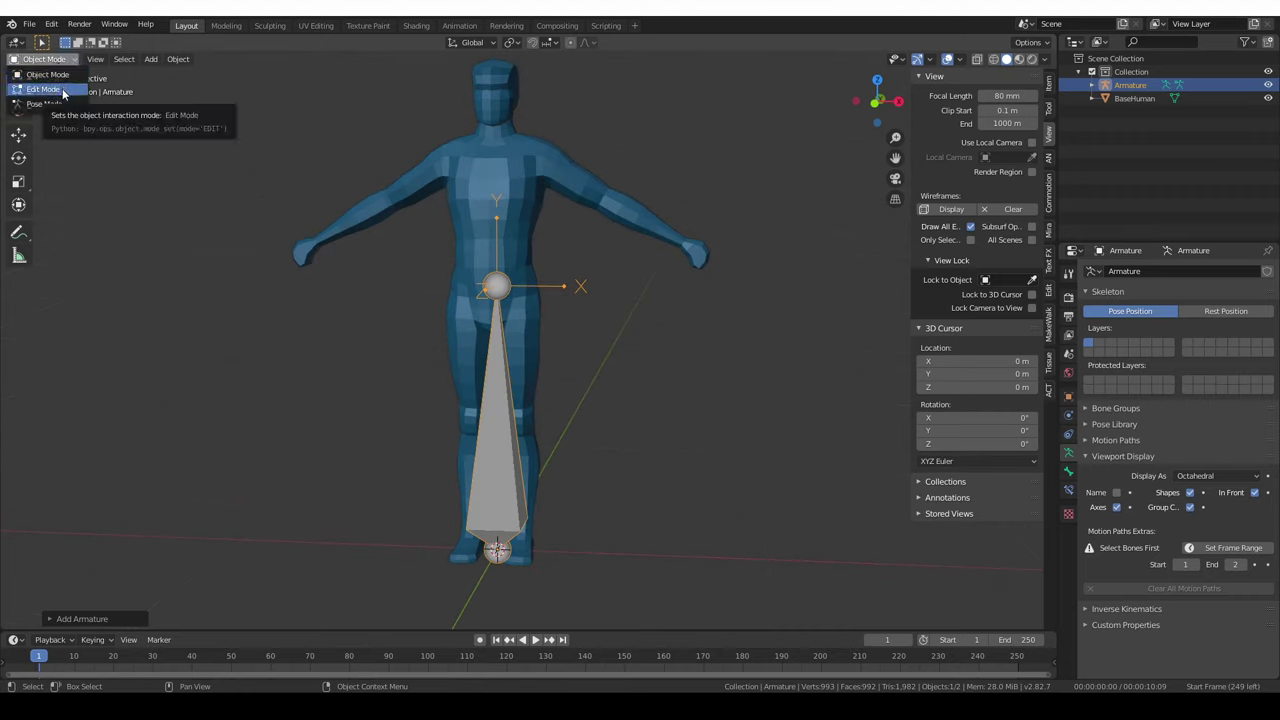
pyautogui.click(62, 88)
pyautogui.click(496, 415)
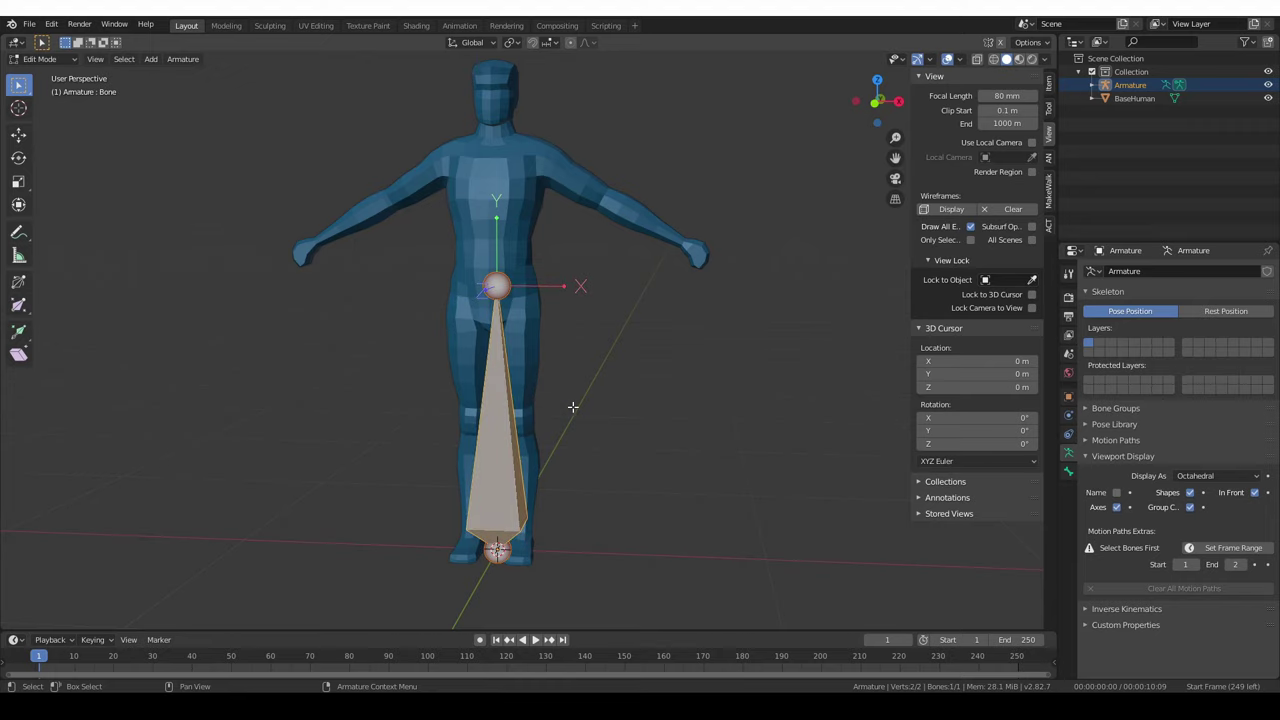
pyautogui.moveTo(890, 122); pyautogui.dragTo(868, 135)
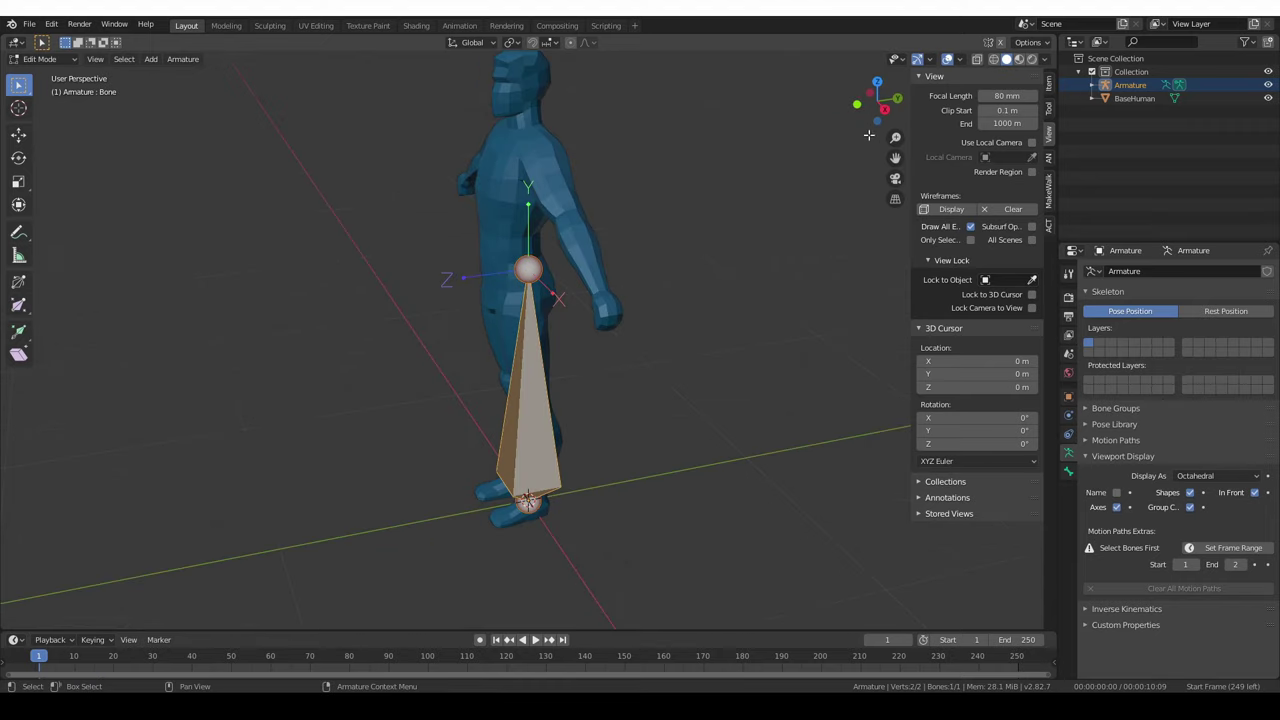
pyautogui.click(884, 109)
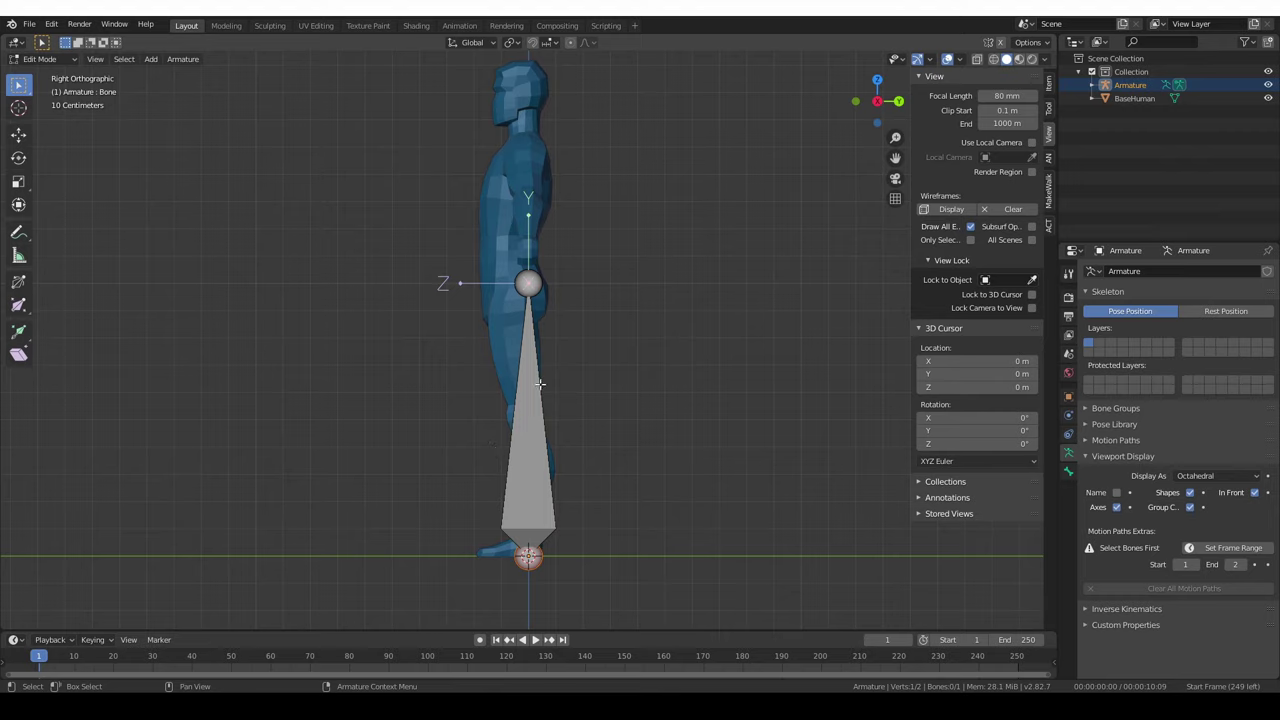
pyautogui.click(528, 283)
pyautogui.press('g')
pyautogui.press('Escape')
pyautogui.press('g')
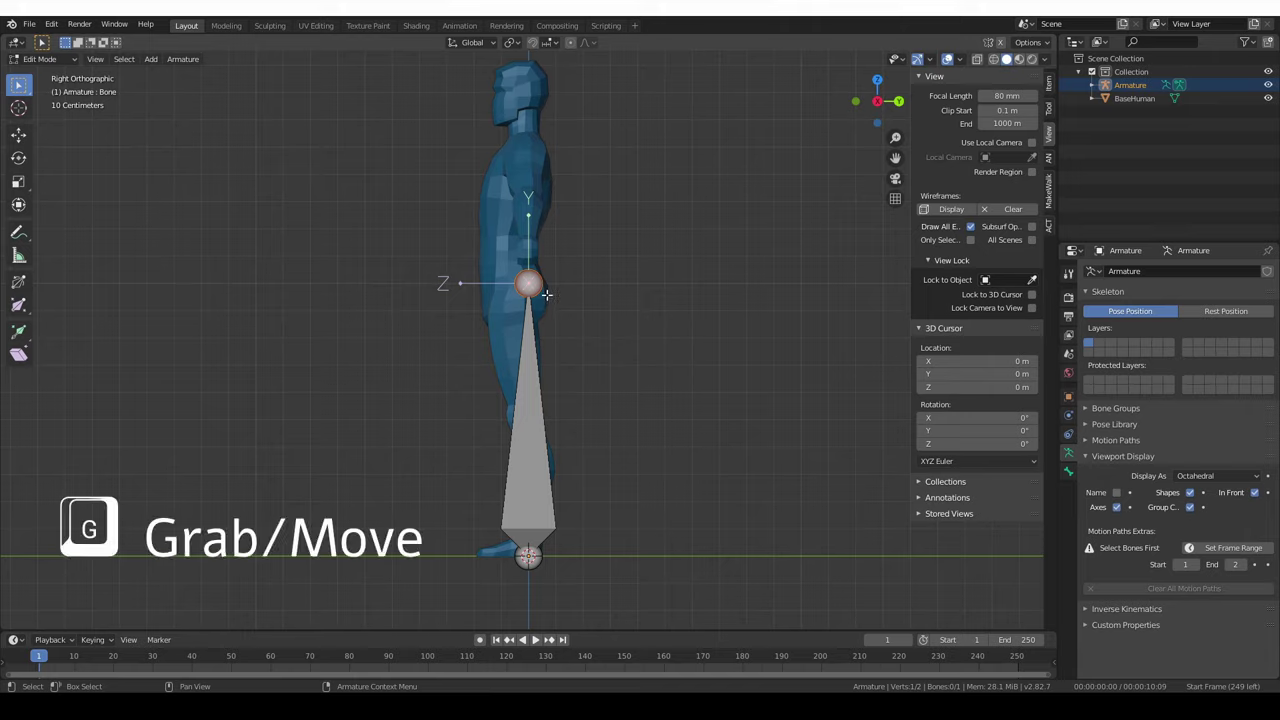
pyautogui.press('g')
pyautogui.press('Escape')
# Select the whole bone by its body, including both end joints.
pyautogui.click(535, 448)
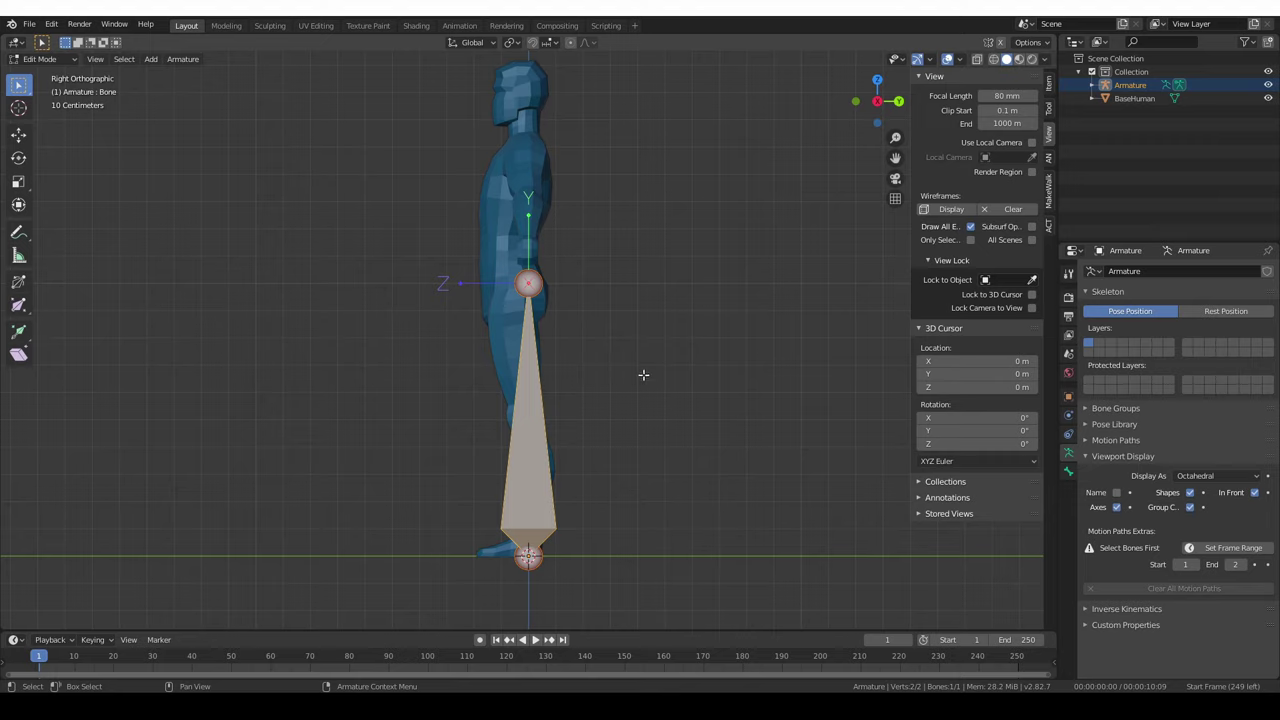
pyautogui.press('g')
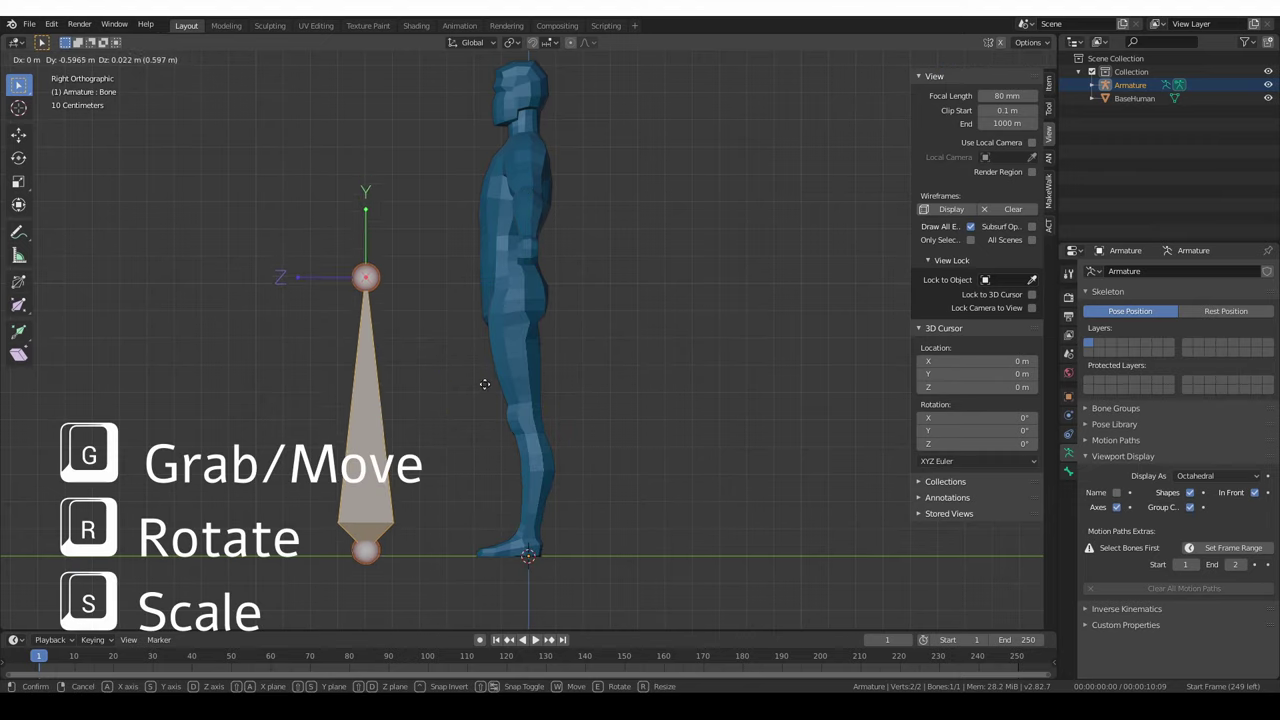
pyautogui.rightClick(656, 374)
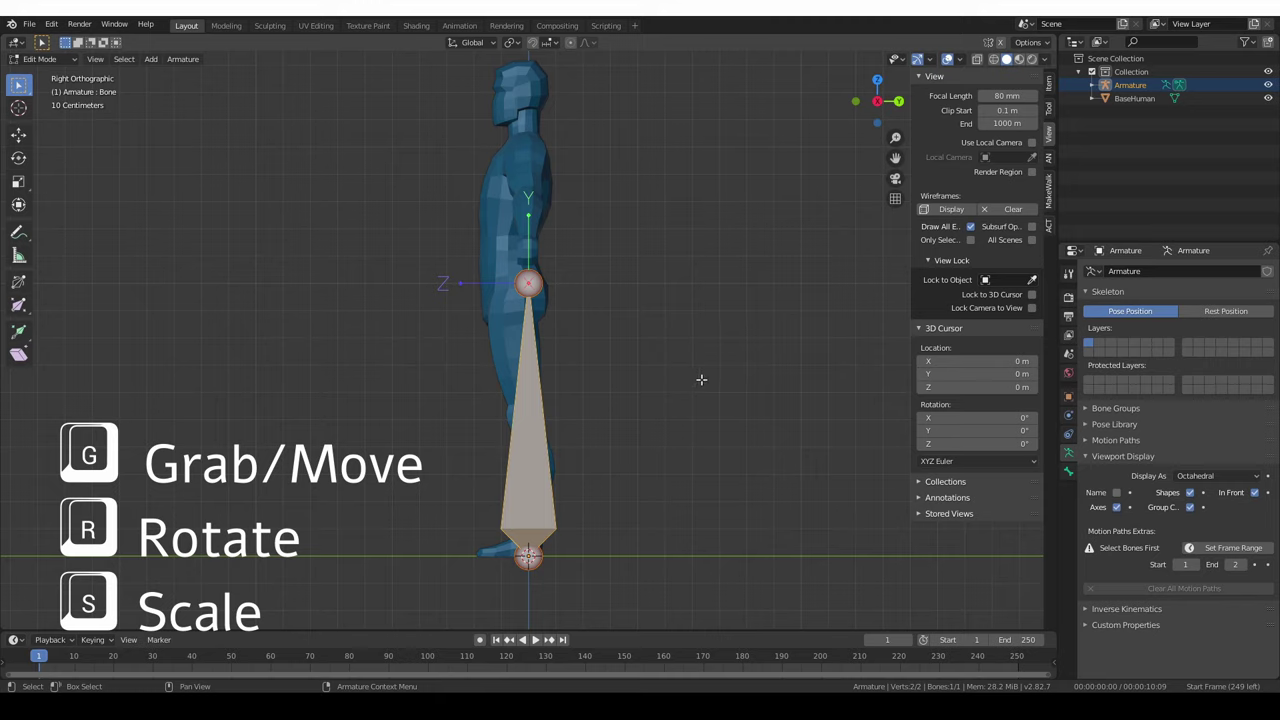
pyautogui.press('r')
pyautogui.rightClick(764, 440)
pyautogui.press('s')
pyautogui.rightClick(651, 423)
# Reposition the bone's two end joints so it runs through the thigh from the hip to the knee.
pyautogui.click(526, 553)
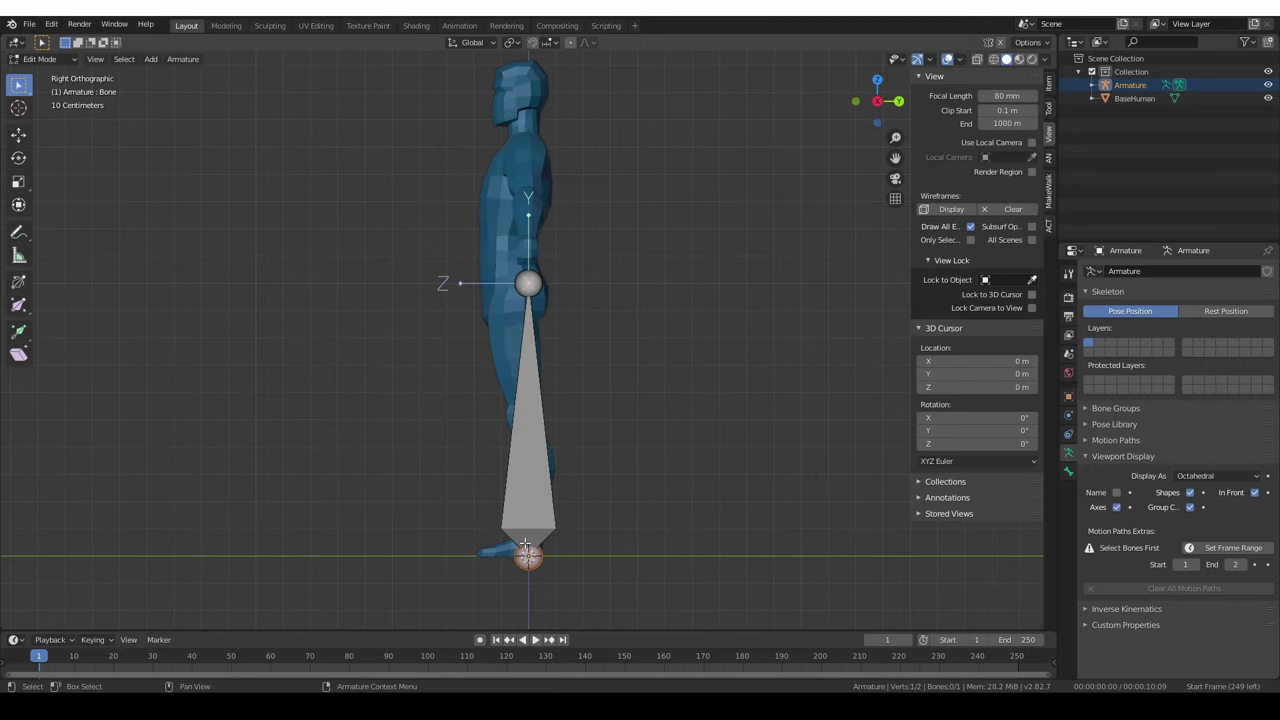
pyautogui.press('g')
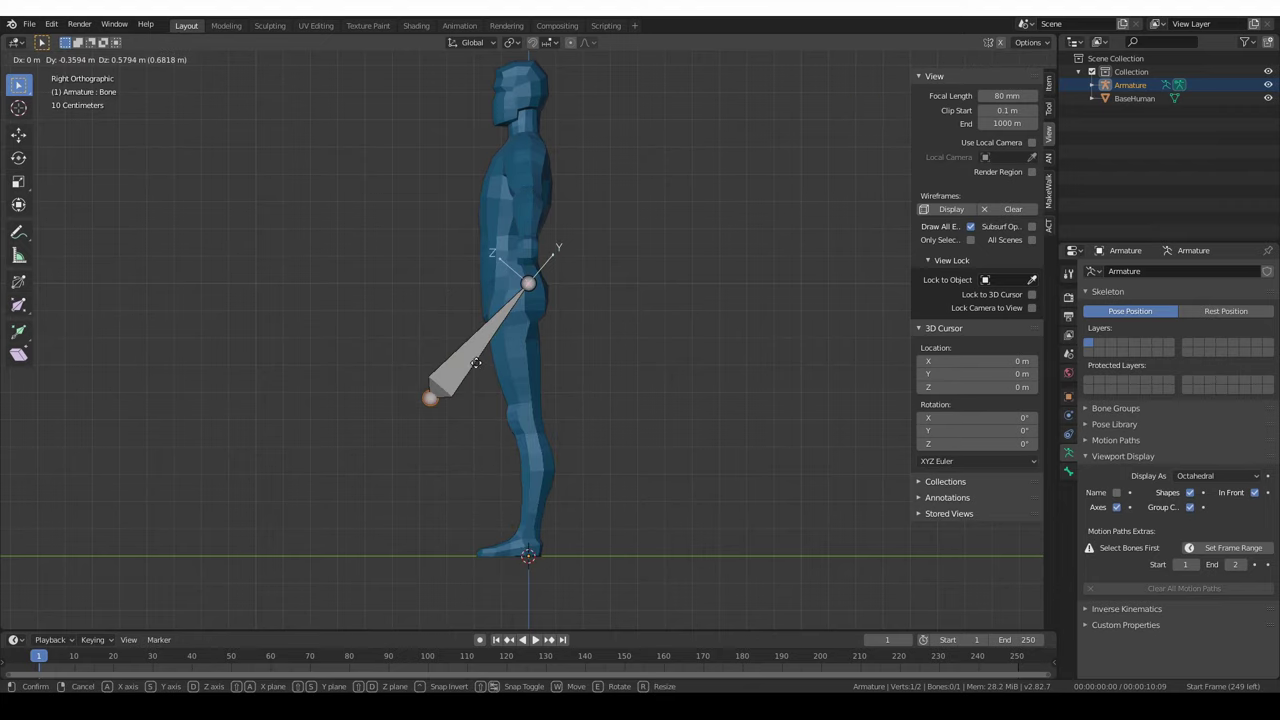
pyautogui.click(510, 349)
pyautogui.scroll(4, 510, 349)
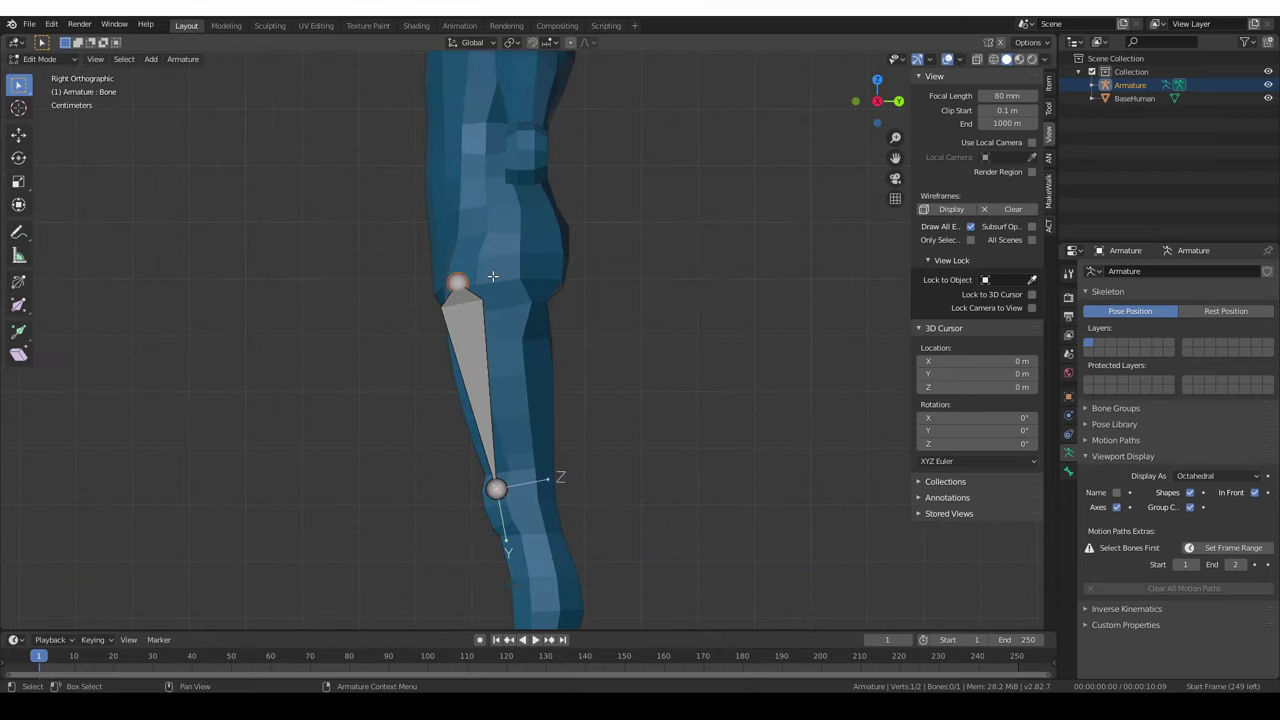
pyautogui.click(490, 278)
pyautogui.press('g')
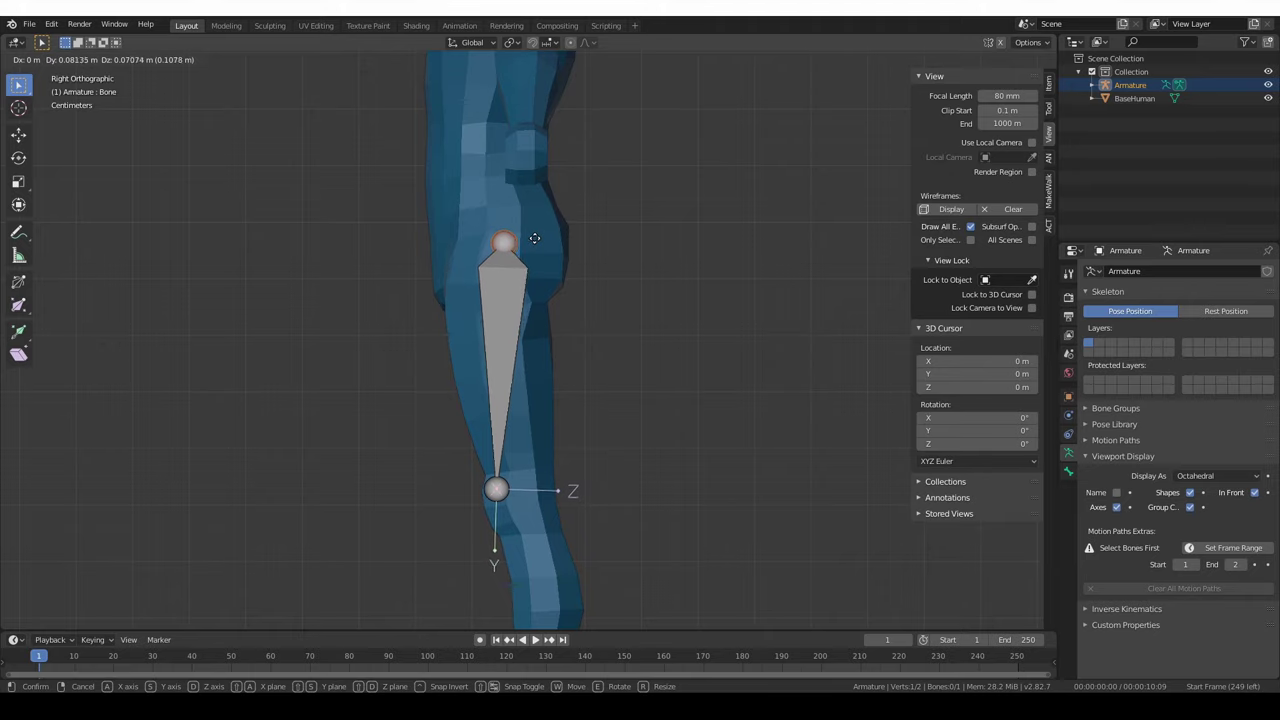
pyautogui.click(535, 240)
pyautogui.click(497, 489)
pyautogui.press('g')
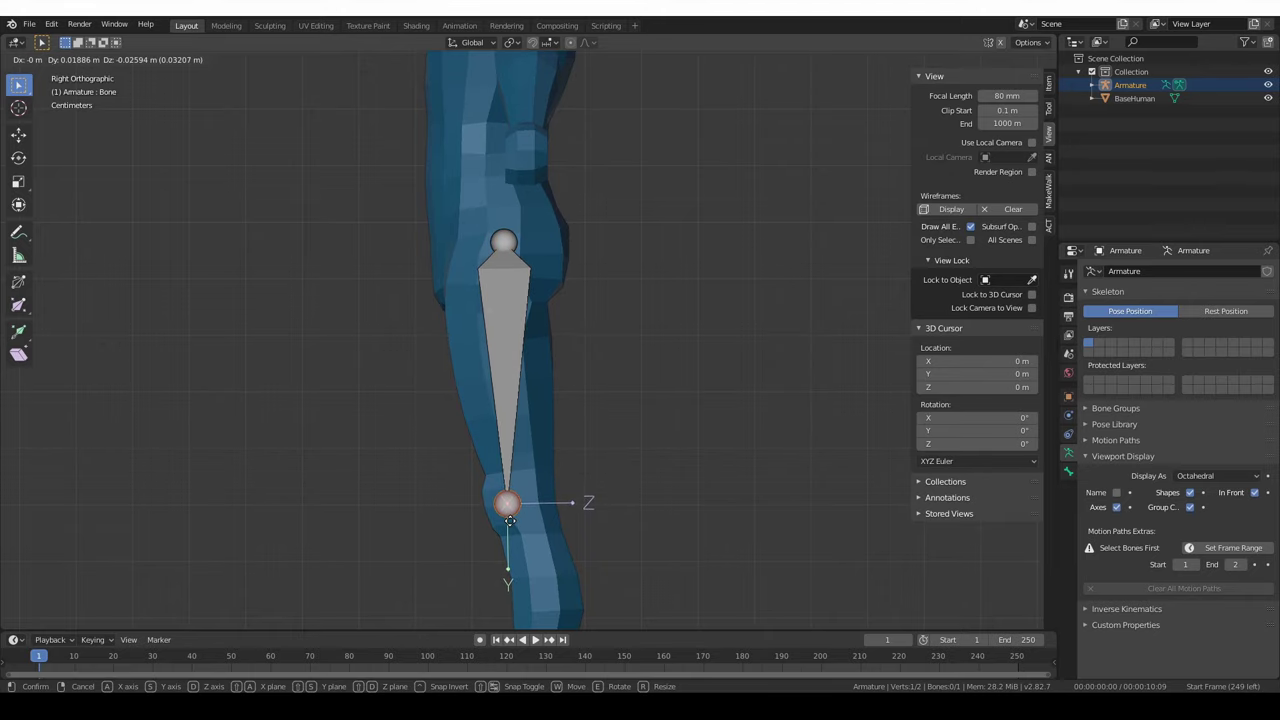
pyautogui.click(510, 521)
# Extrude a shin bone from the knee joint down to the ankle and fine-tune its placement in the lower leg.
pyautogui.keyDown('shift'); pyautogui.moveTo(564, 576); pyautogui.dragTo(509, 410, button='middle'); pyautogui.keyUp('shift')
pyautogui.scroll(-1, 515, 368)
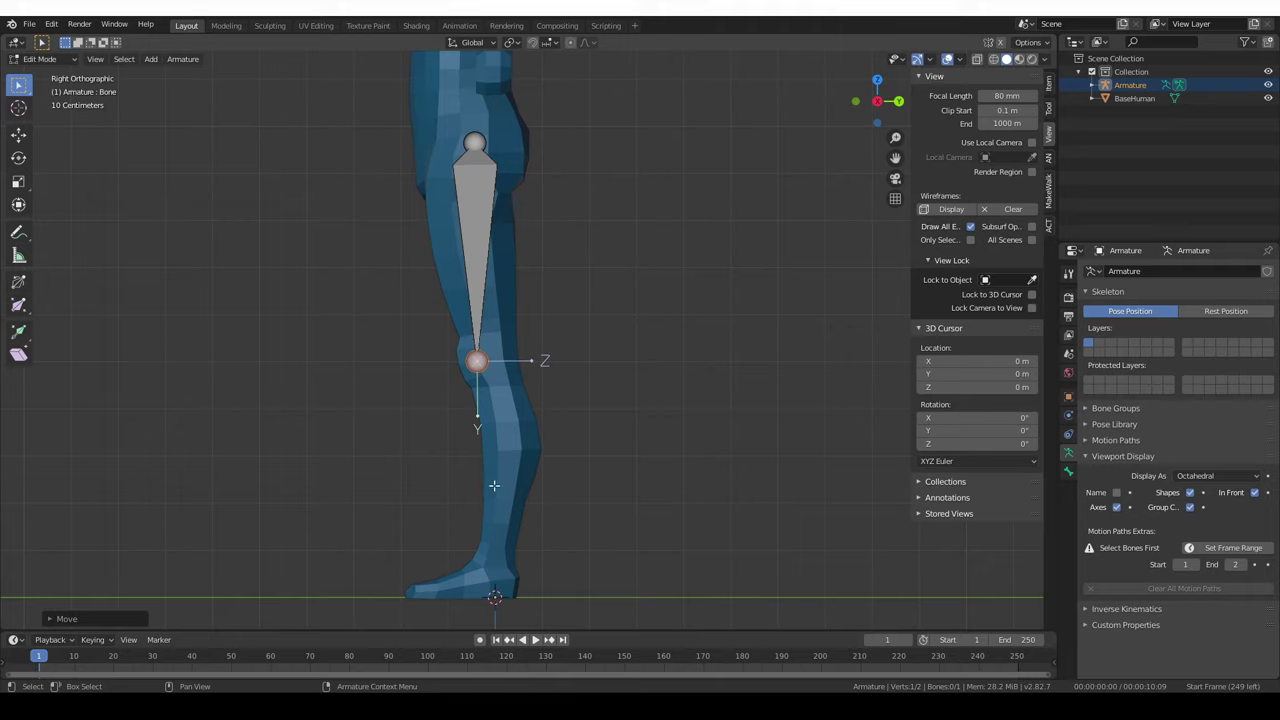
pyautogui.press('e')
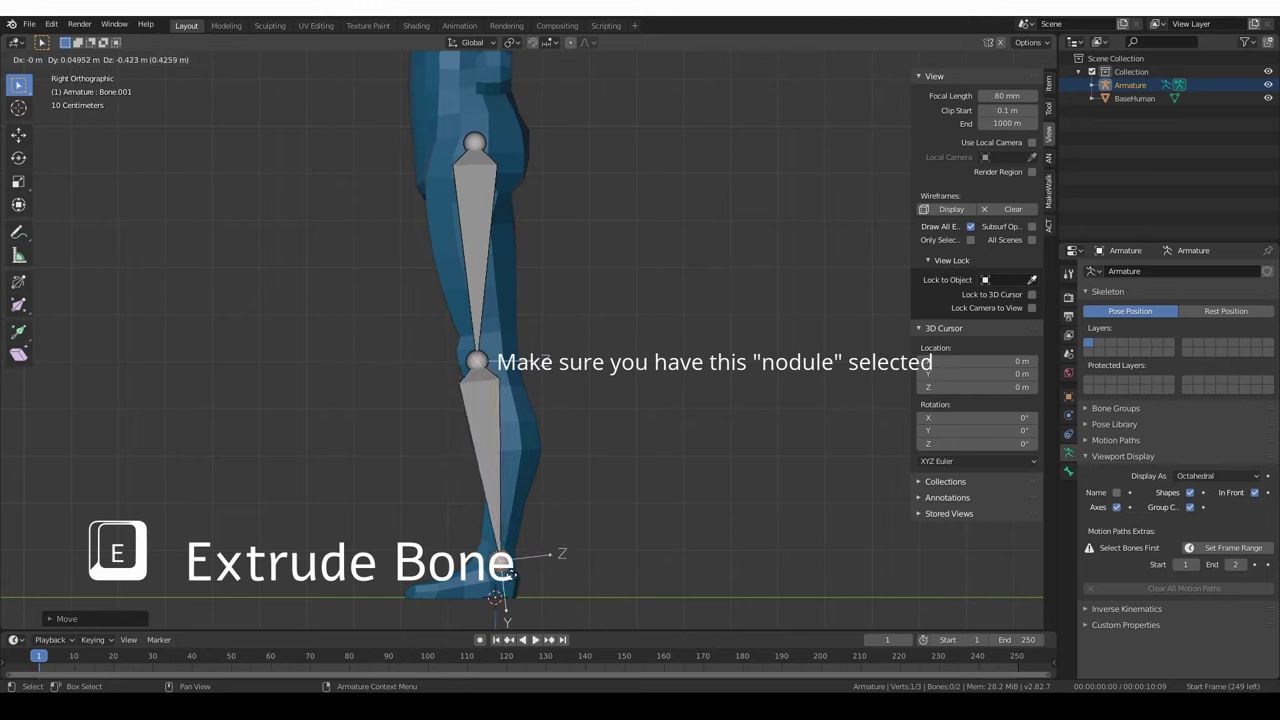
pyautogui.click(505, 548)
pyautogui.click(484, 440)
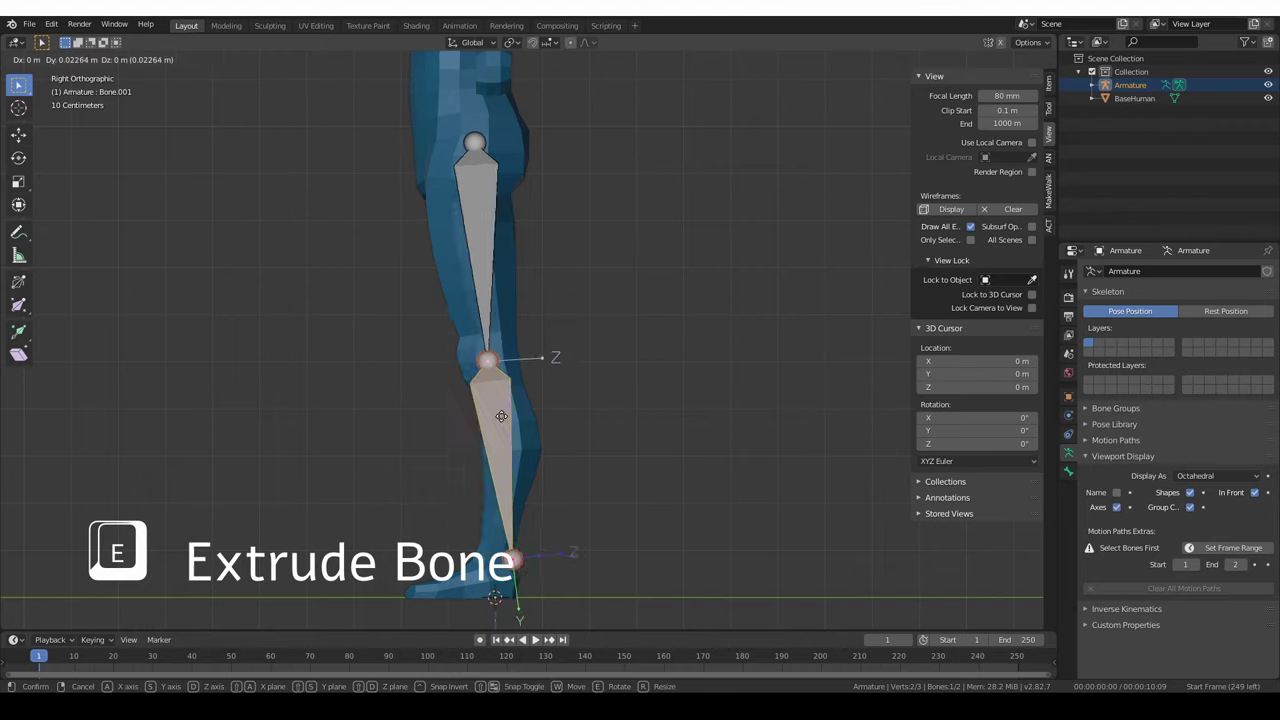
pyautogui.click(480, 356)
pyautogui.moveTo(478, 358); pyautogui.dragTo(471, 361)
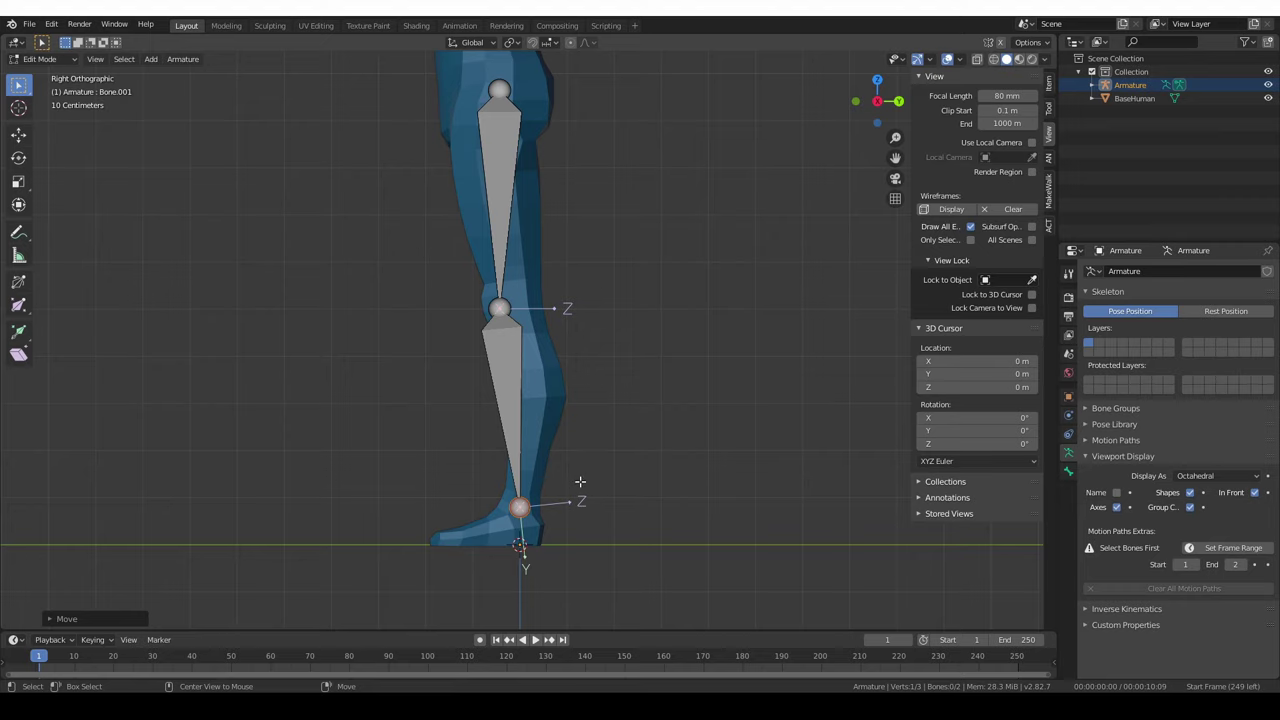
# Extrude a foot bone about 0.13 m long from the ankle, then a horizontal toe bone about 0.08 m long toward the toe tips.
pyautogui.press('e')
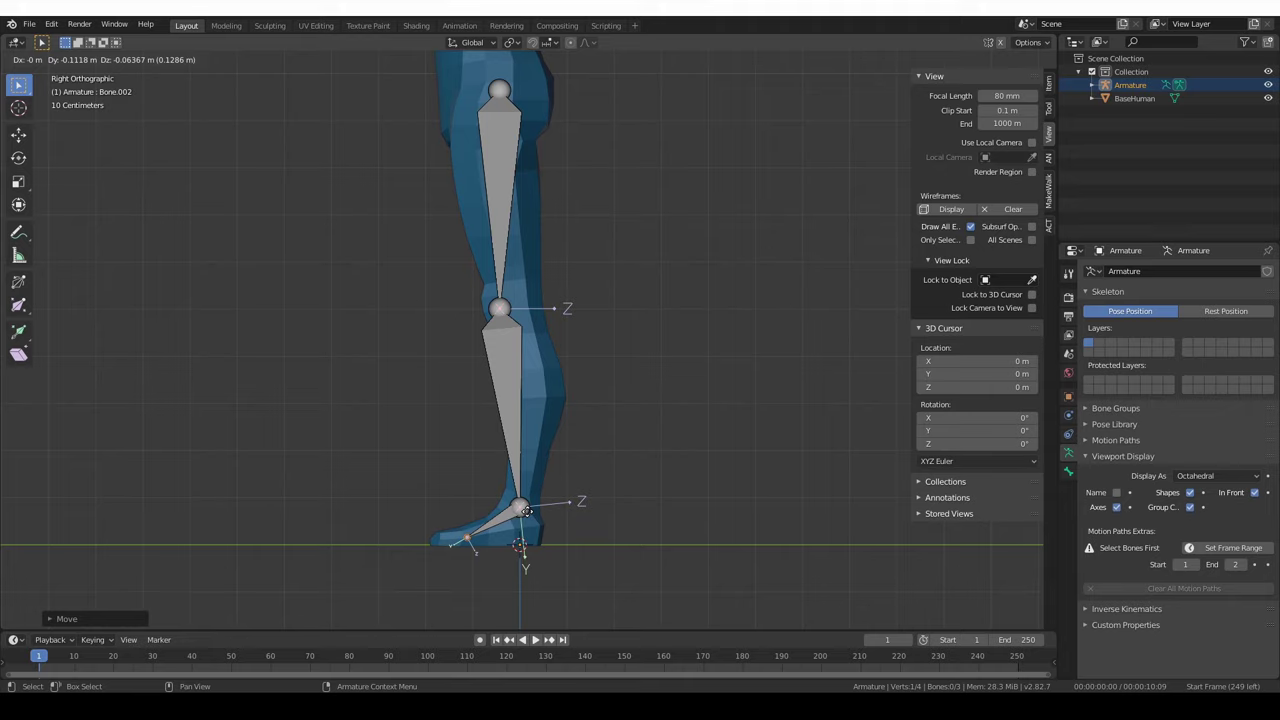
pyautogui.click(527, 511)
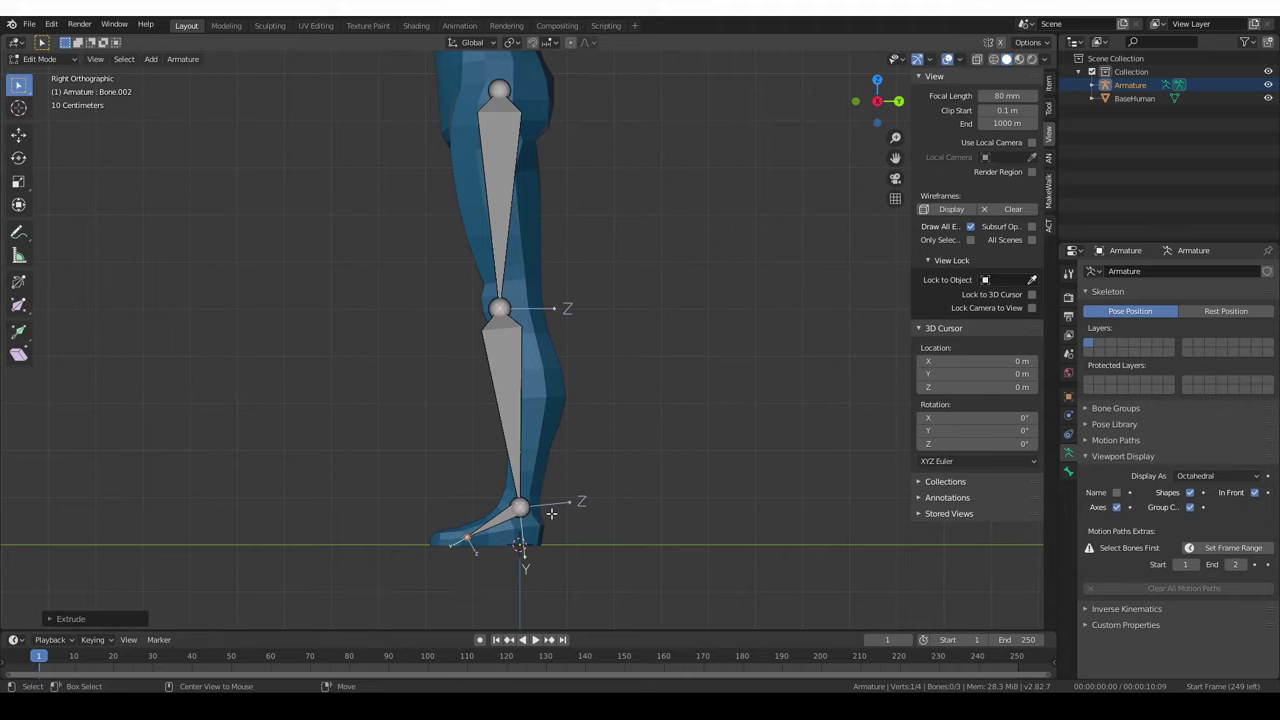
pyautogui.press('e')
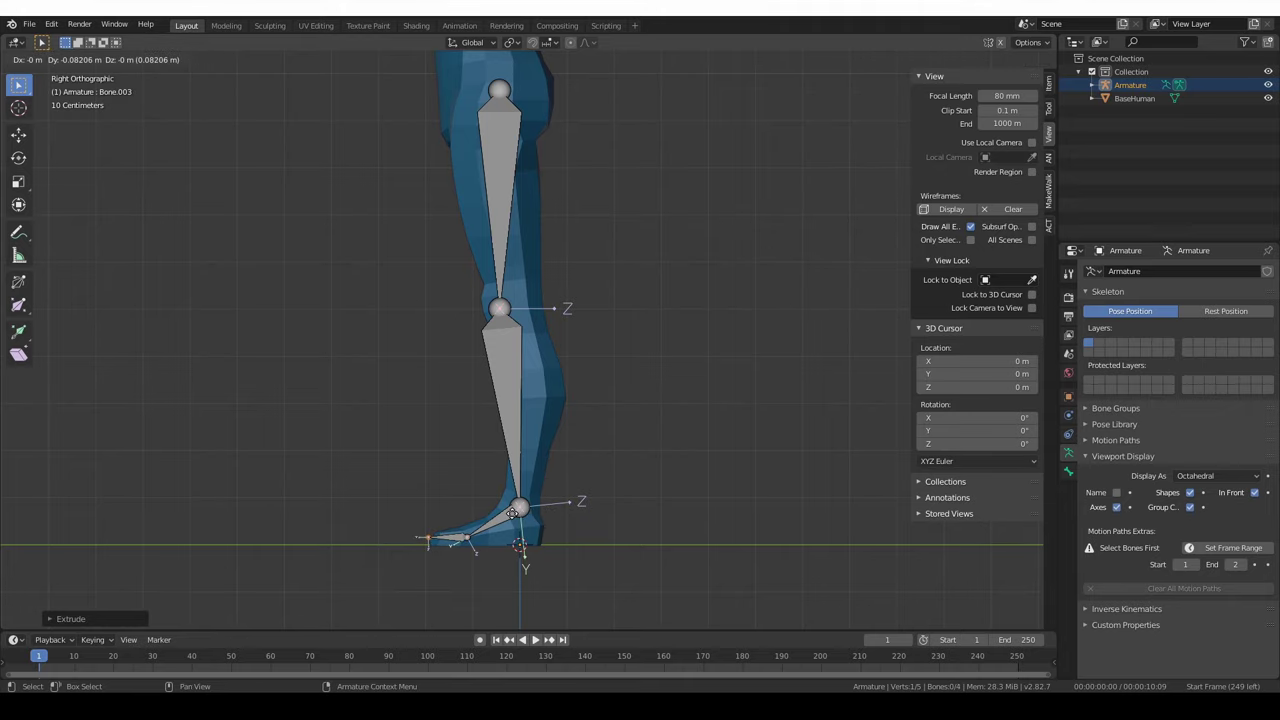
pyautogui.click(512, 511)
# Rename the thigh bone as thigh.L, with the bone properties shown.
pyautogui.scroll(-2, 513, 511)
pyautogui.scroll(-1, 550, 252)
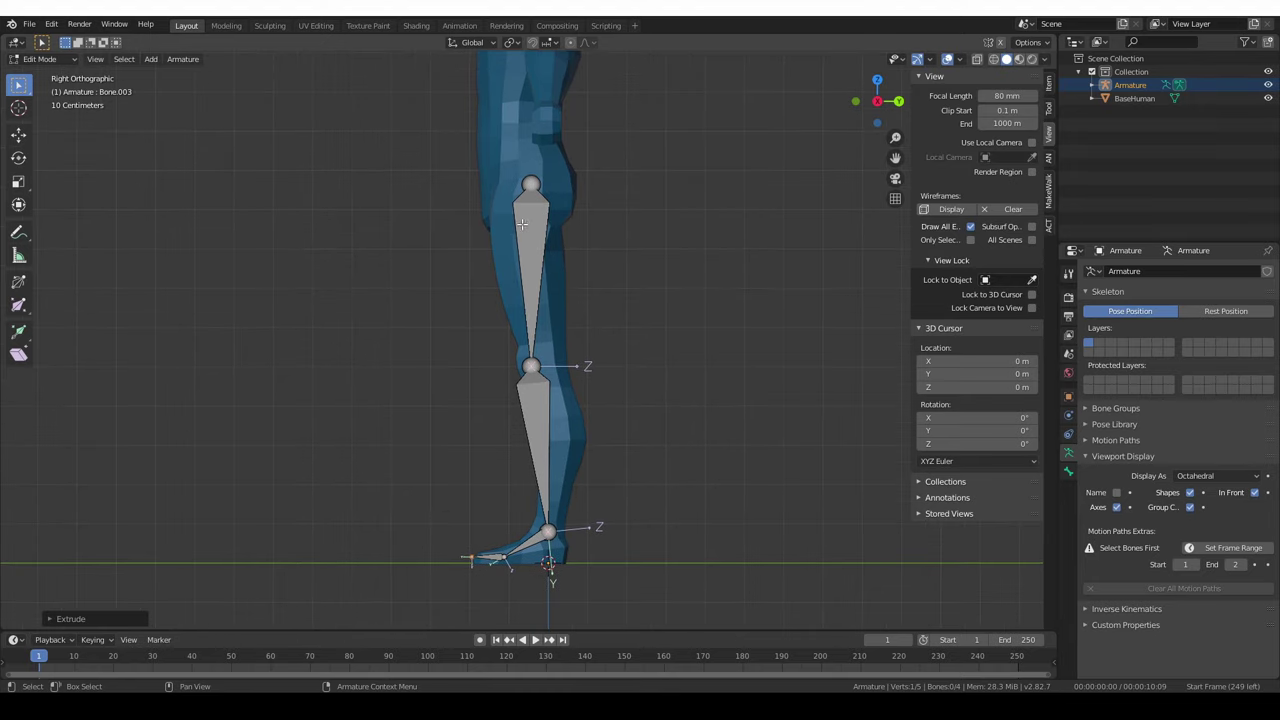
pyautogui.click(543, 266)
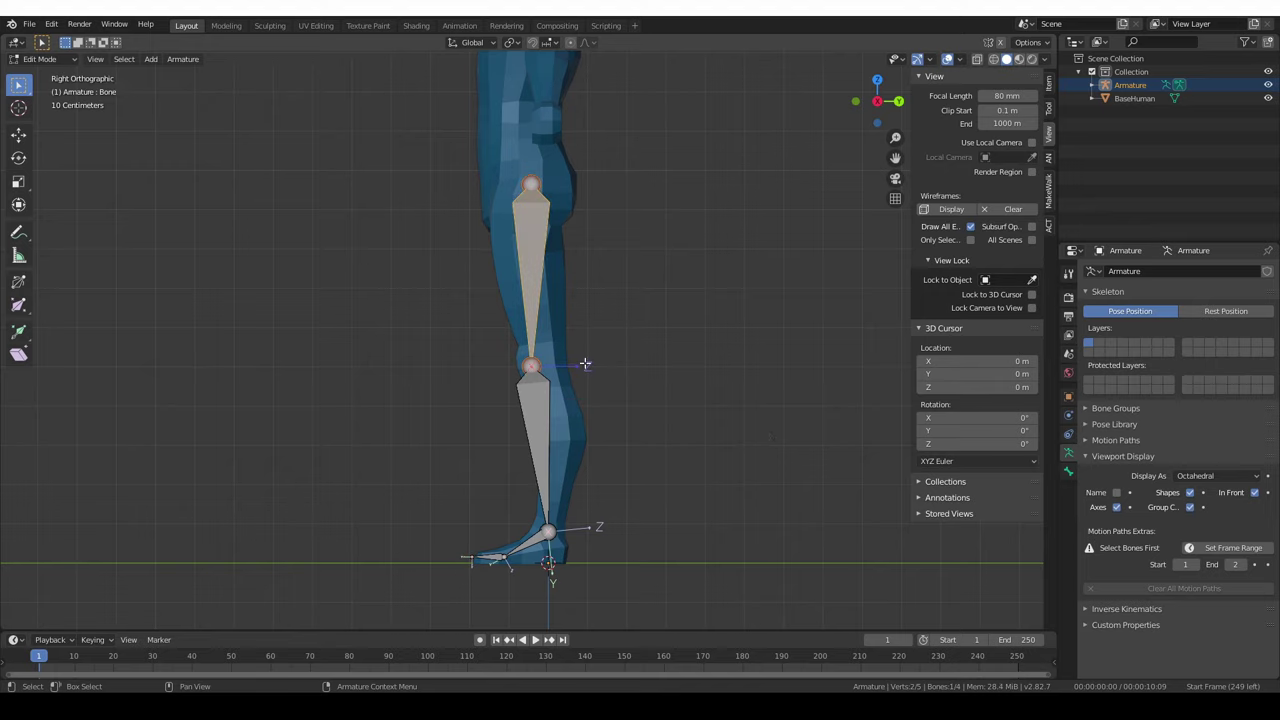
pyautogui.click(1069, 476)
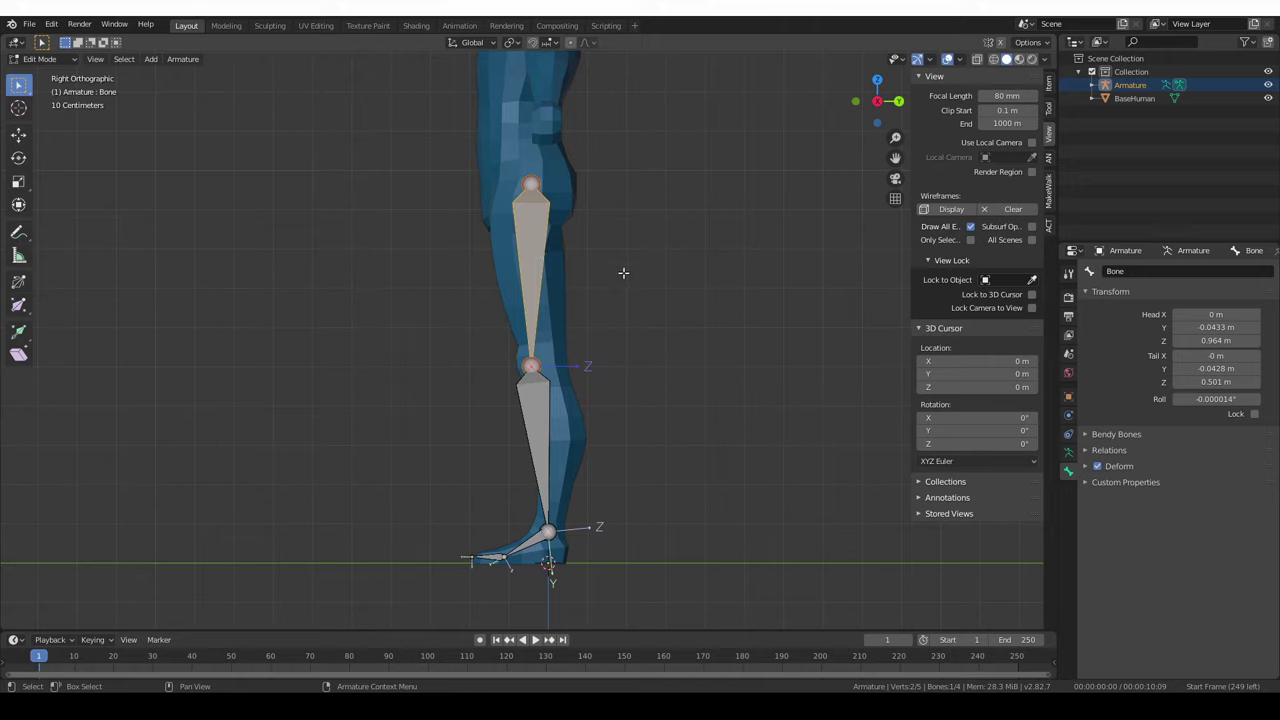
pyautogui.press('F2')
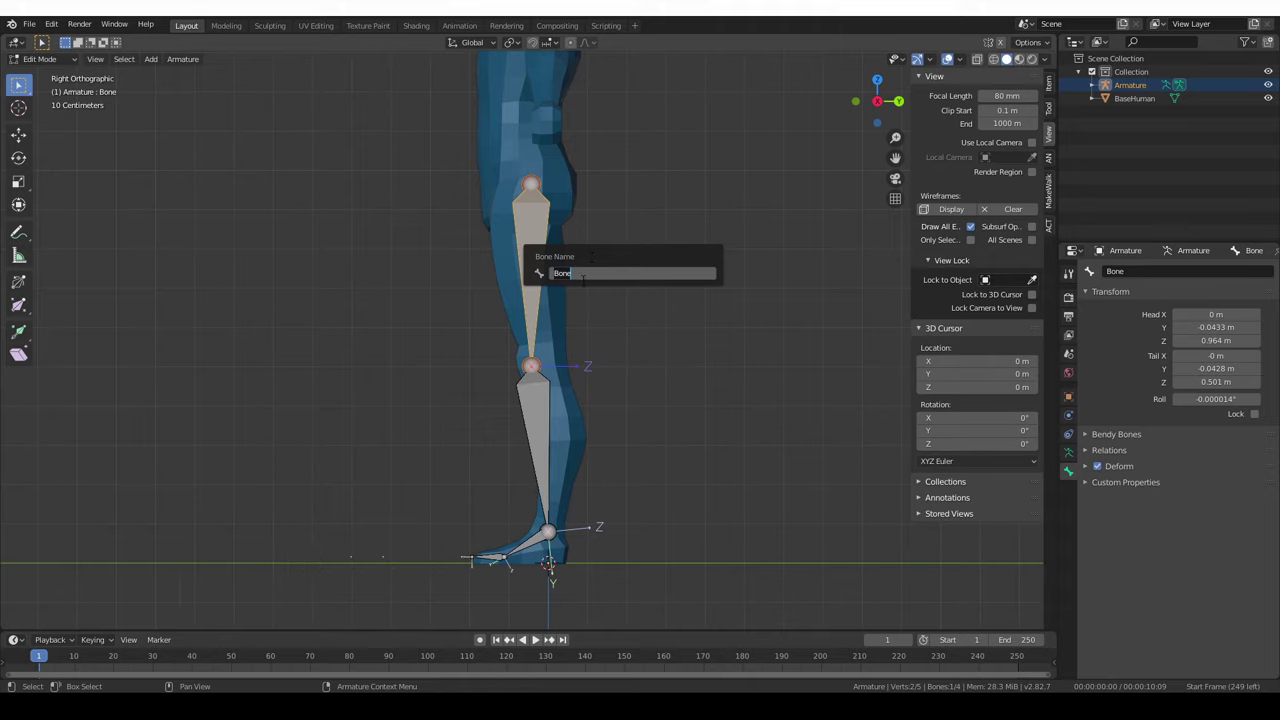
pyautogui.write('thigh.L')
pyautogui.press('Return')
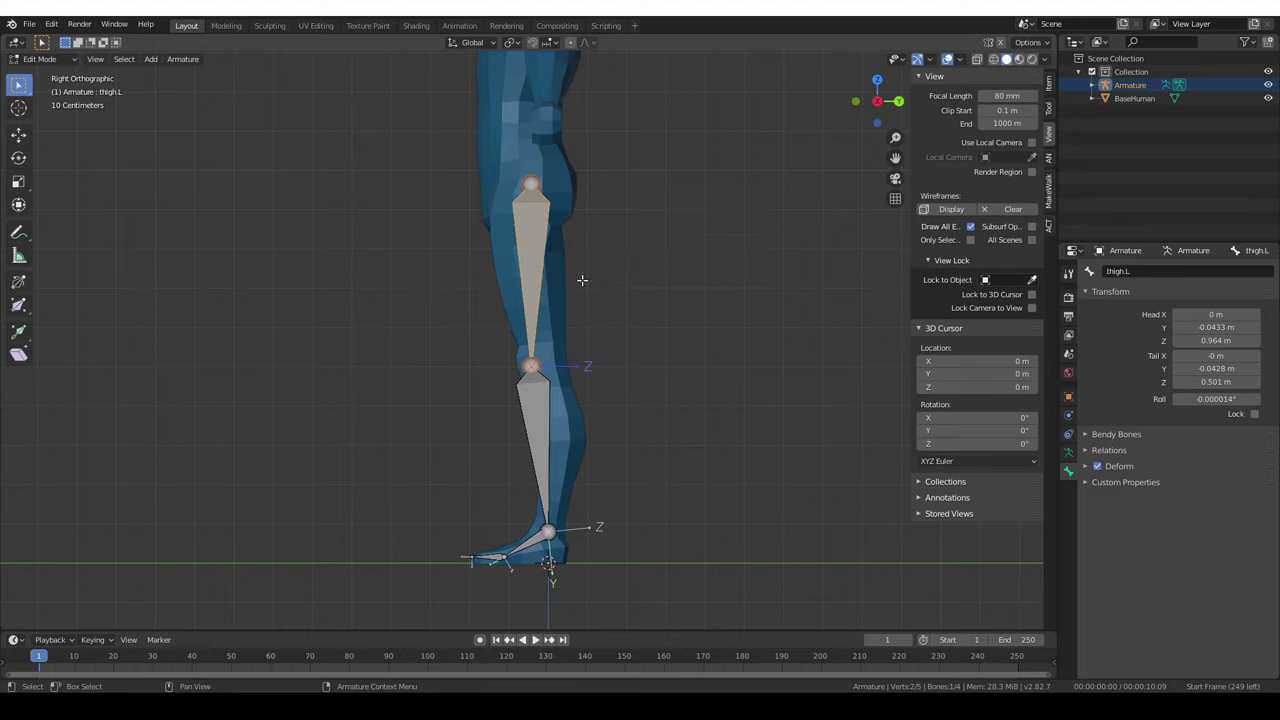
pyautogui.click(1130, 272)
pyautogui.click(1129, 272)
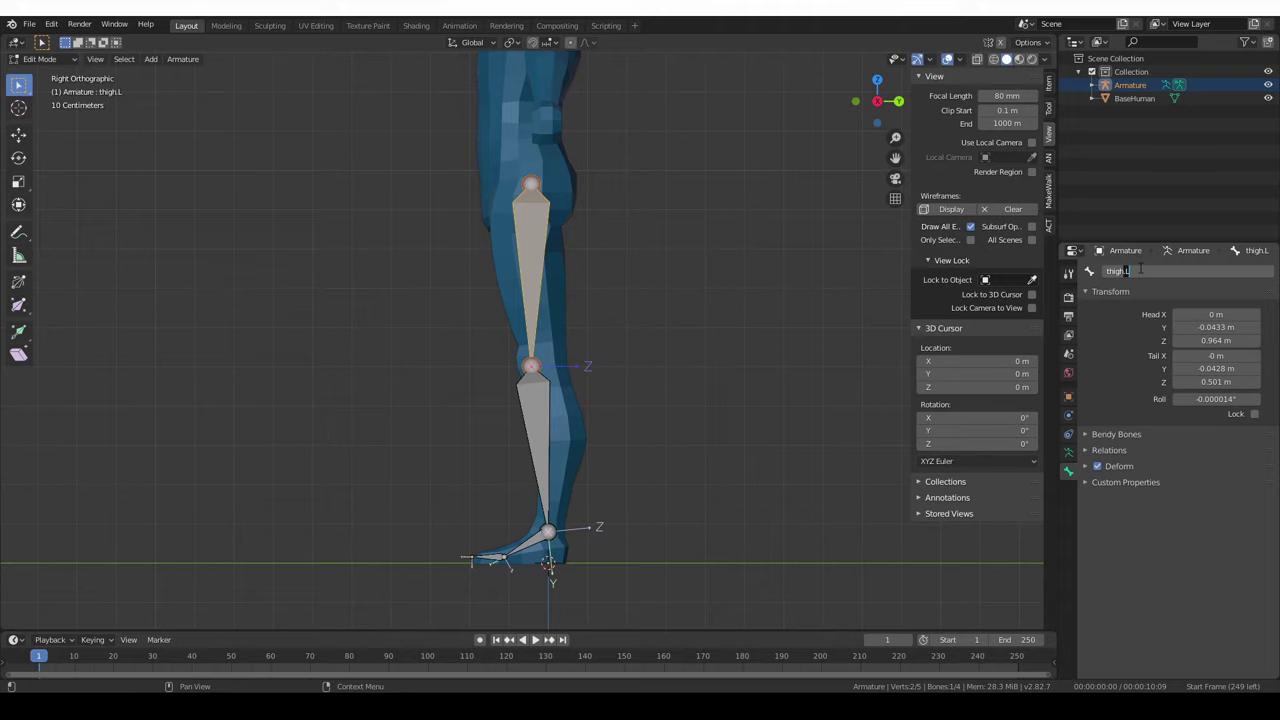
pyautogui.press('Return')
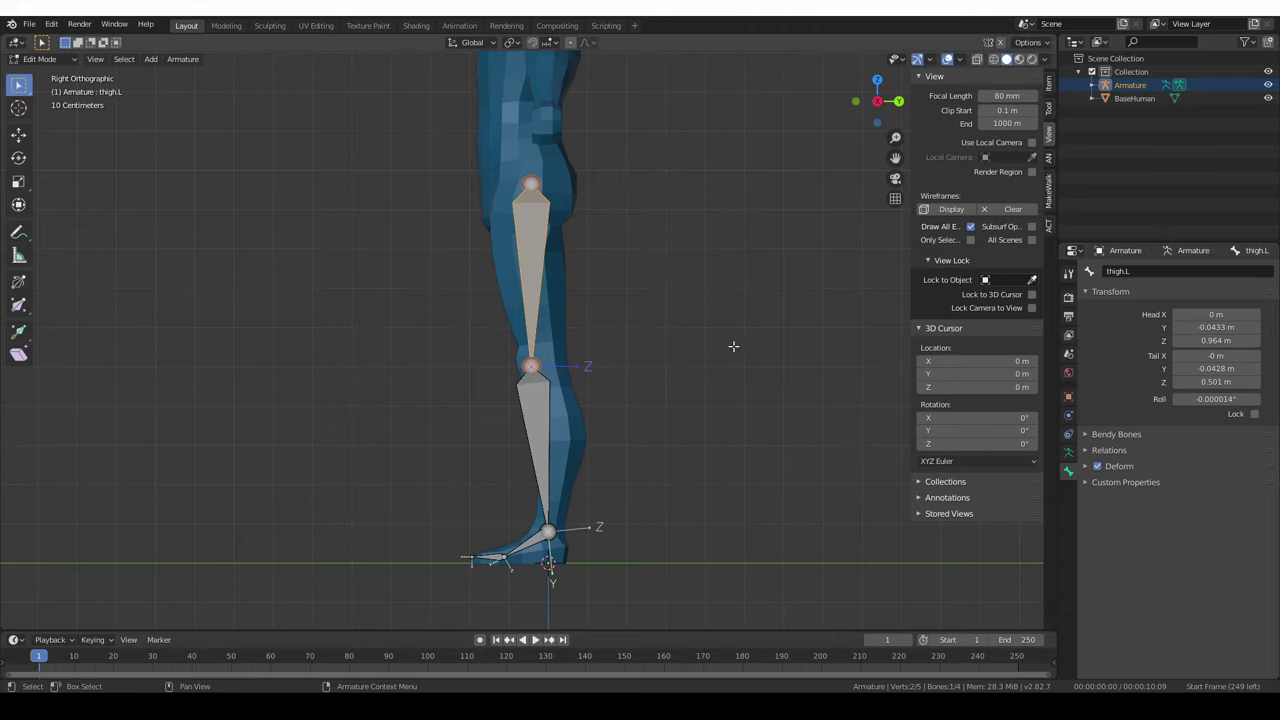
# Rename the bone between the knee and the ankle as shin.L.
pyautogui.click(538, 428)
pyautogui.keyDown('shift'); pyautogui.moveTo(538, 428); pyautogui.dragTo(531, 396, button='middle'); pyautogui.keyUp('shift')
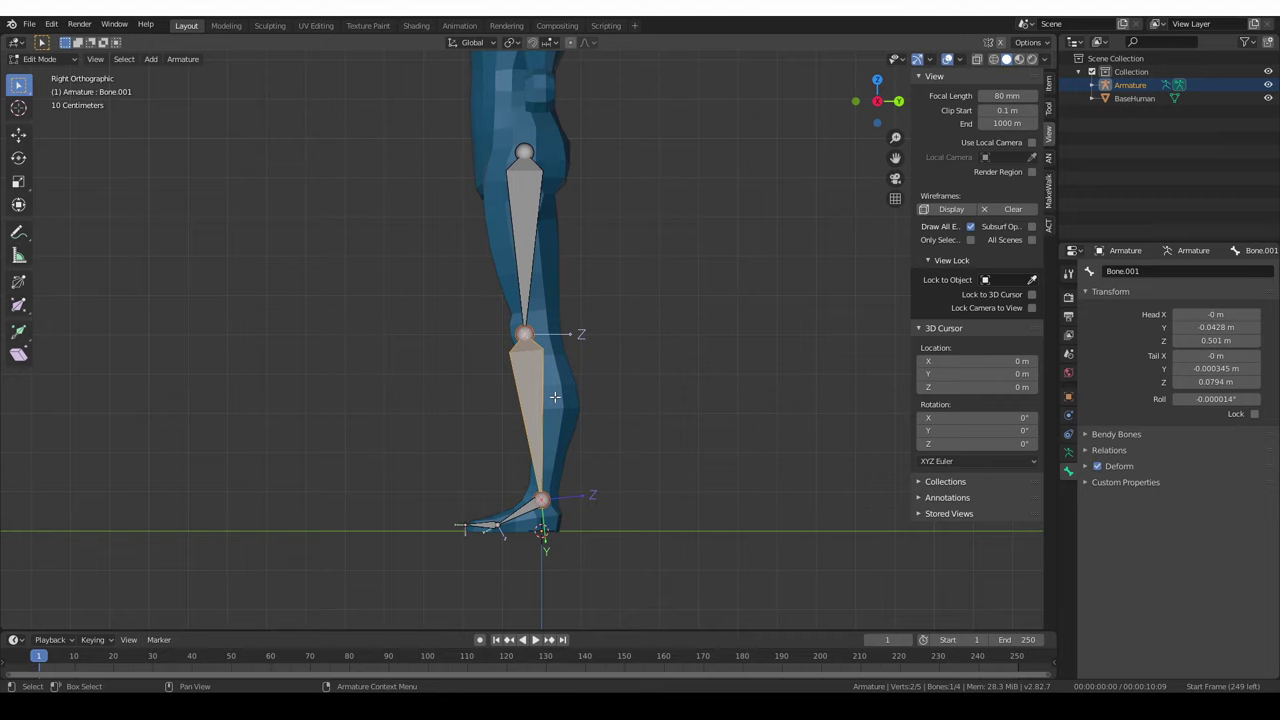
pyautogui.press('F2')
pyautogui.write('shin.')
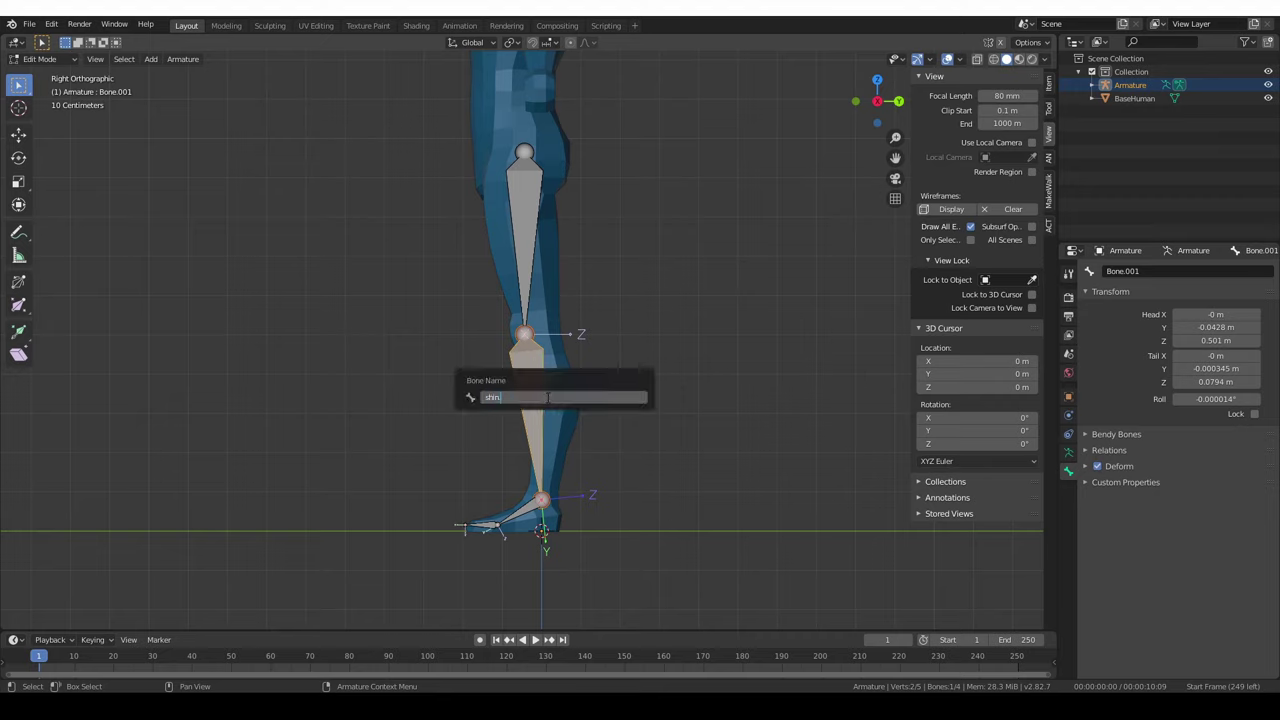
pyautogui.write('L')
pyautogui.press('Return')
# Rename the foot bone as foot.L and the toe bone as toe.L.
pyautogui.click(522, 510)
pyautogui.press('F2')
pyautogui.write('foot.L')
pyautogui.press('Return')
pyautogui.click(480, 521)
pyautogui.press('F2')
pyautogui.write('toe')
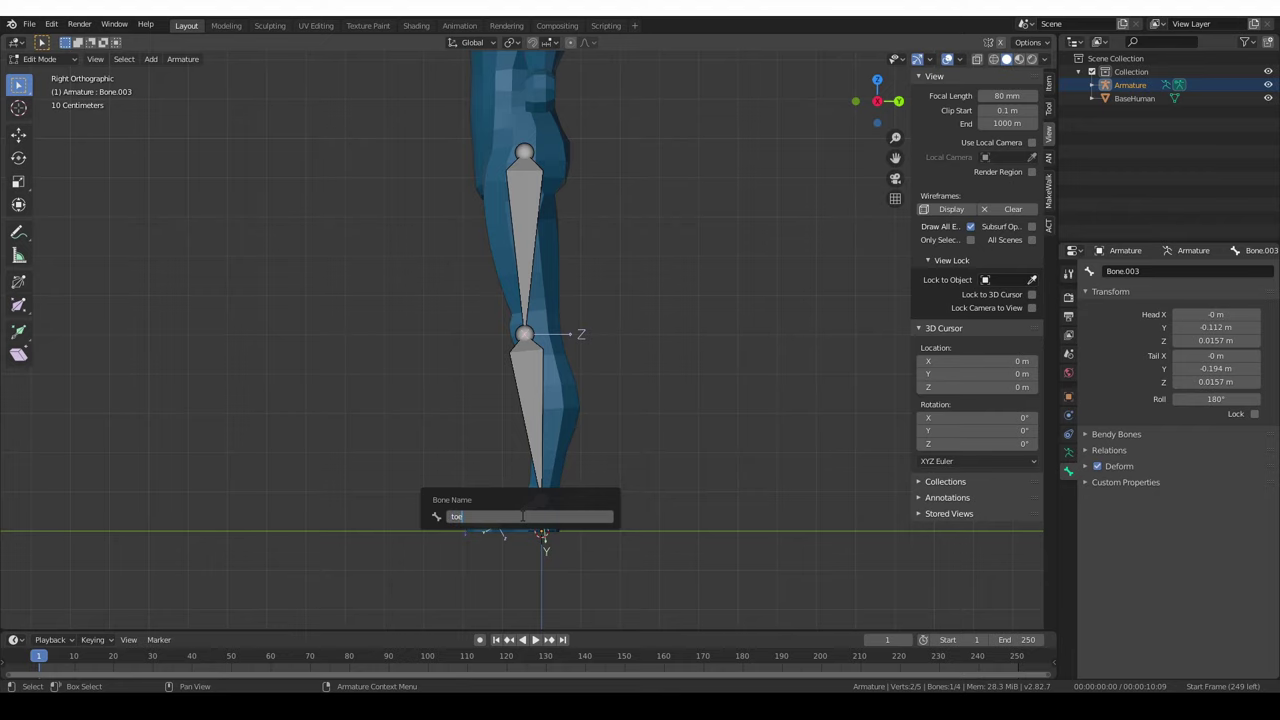
pyautogui.write('.L')
pyautogui.press('Return')
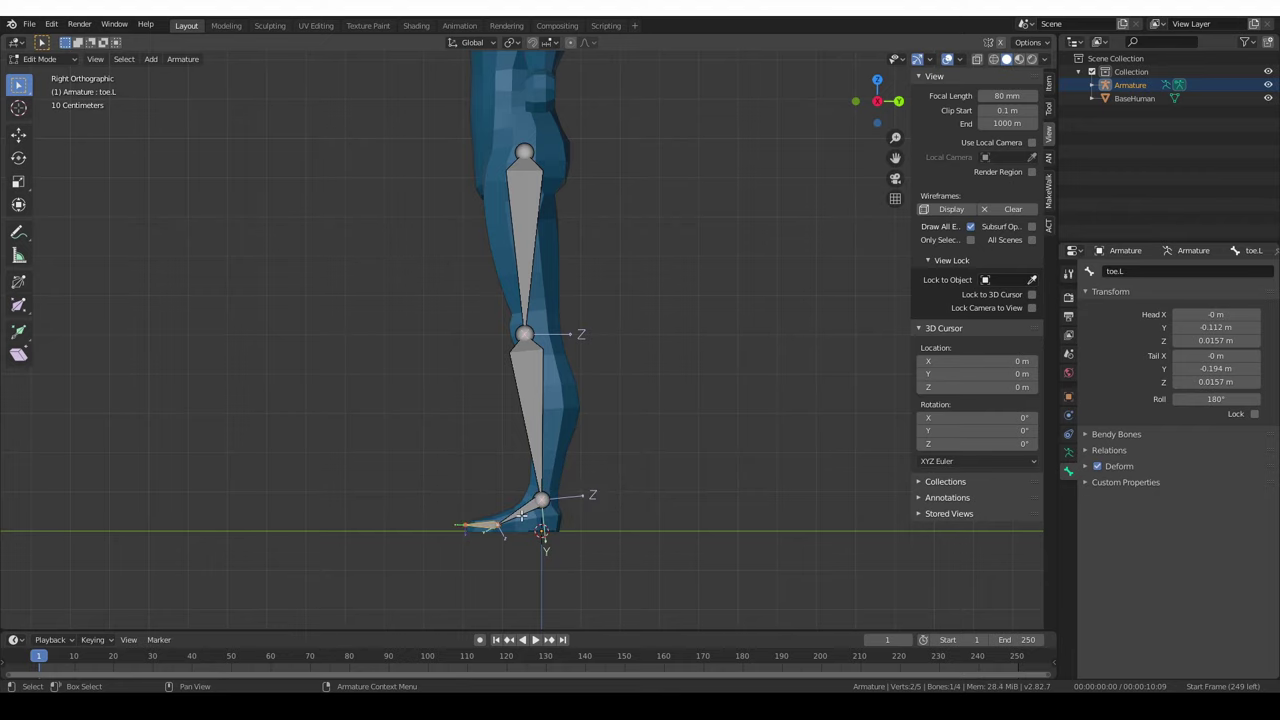
# In Front Orthographic view, move all four leg bones about 0.095 m along global X into the character's left leg.
pyautogui.press('KP_1')
pyautogui.moveTo(377, 119); pyautogui.dragTo(618, 576)
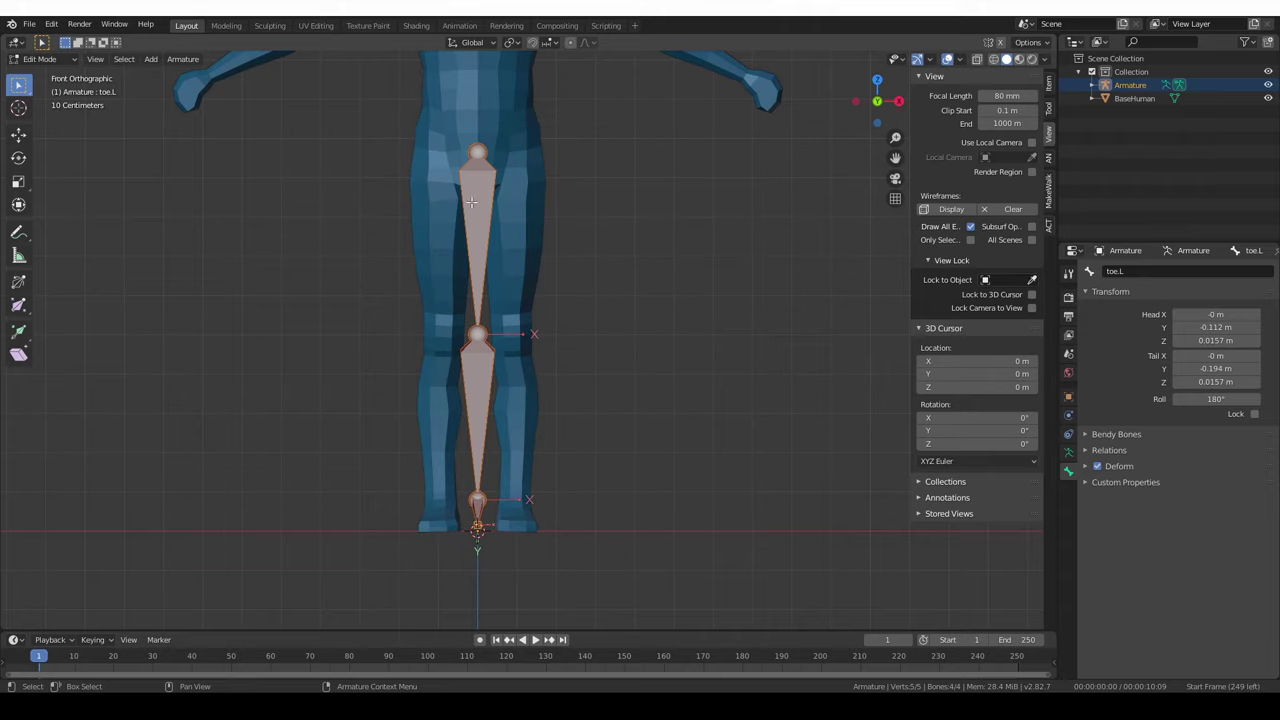
pyautogui.press('g')
pyautogui.press('x')
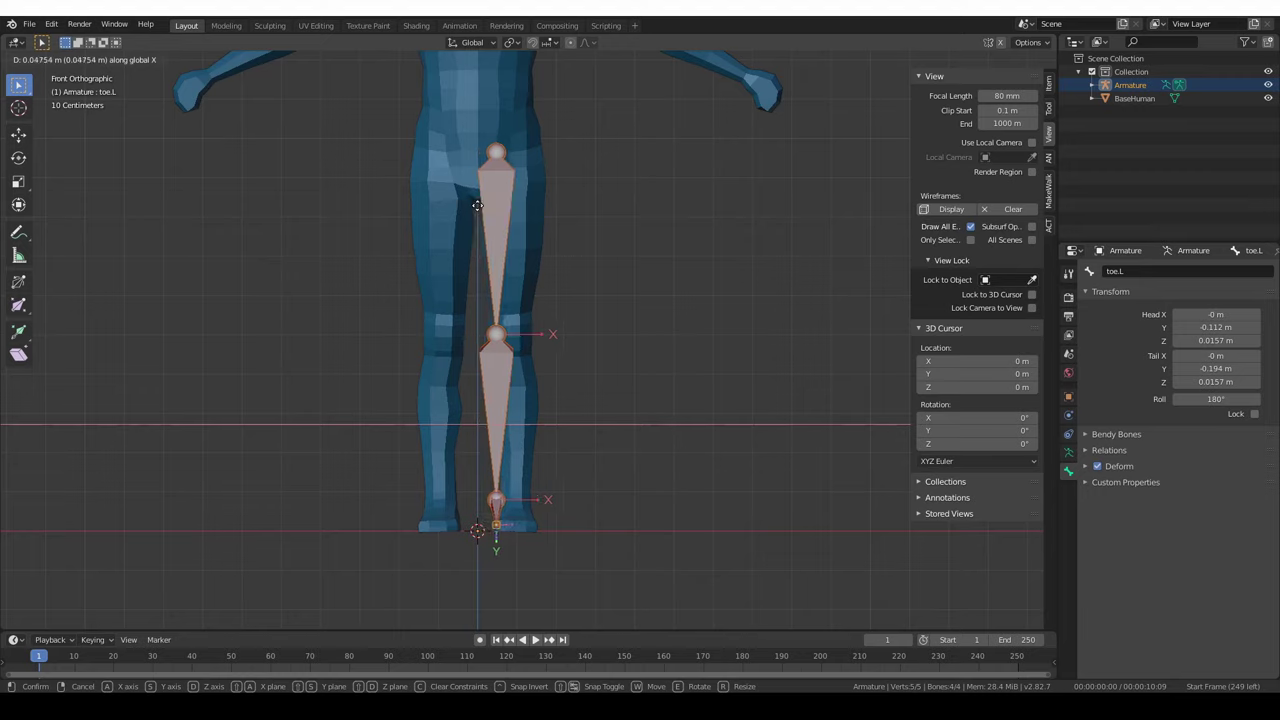
pyautogui.click(495, 205)
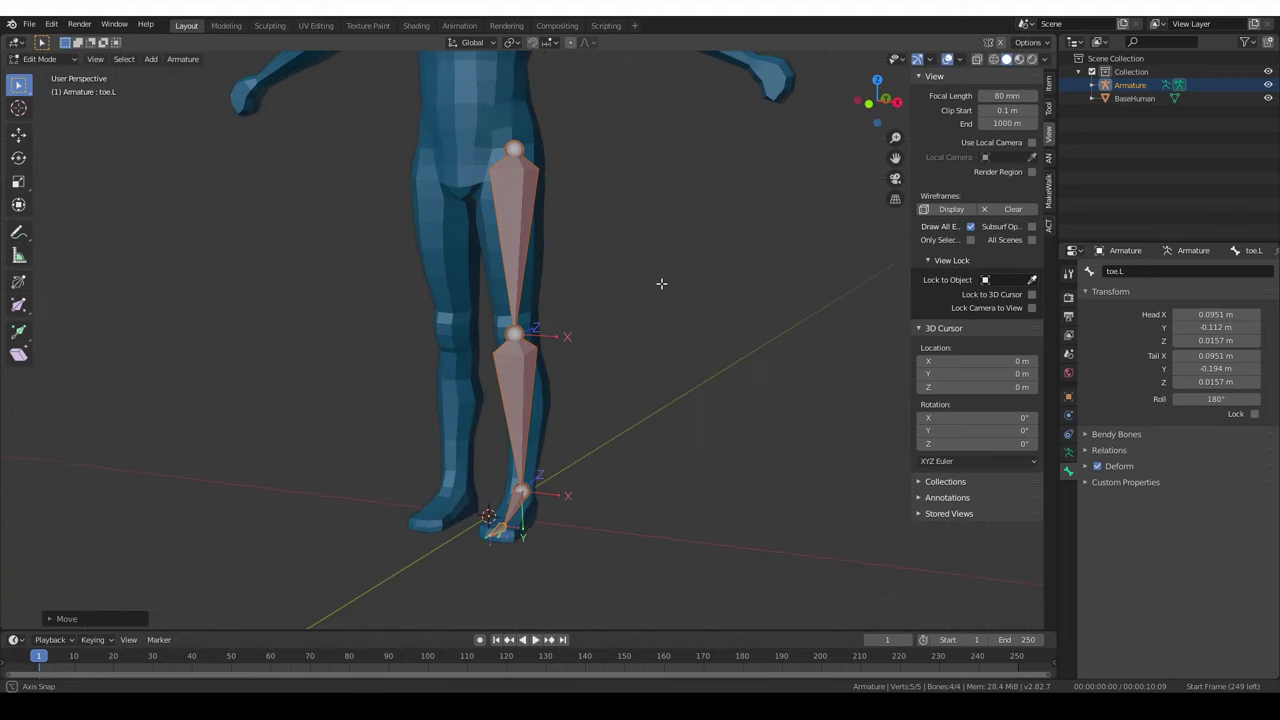
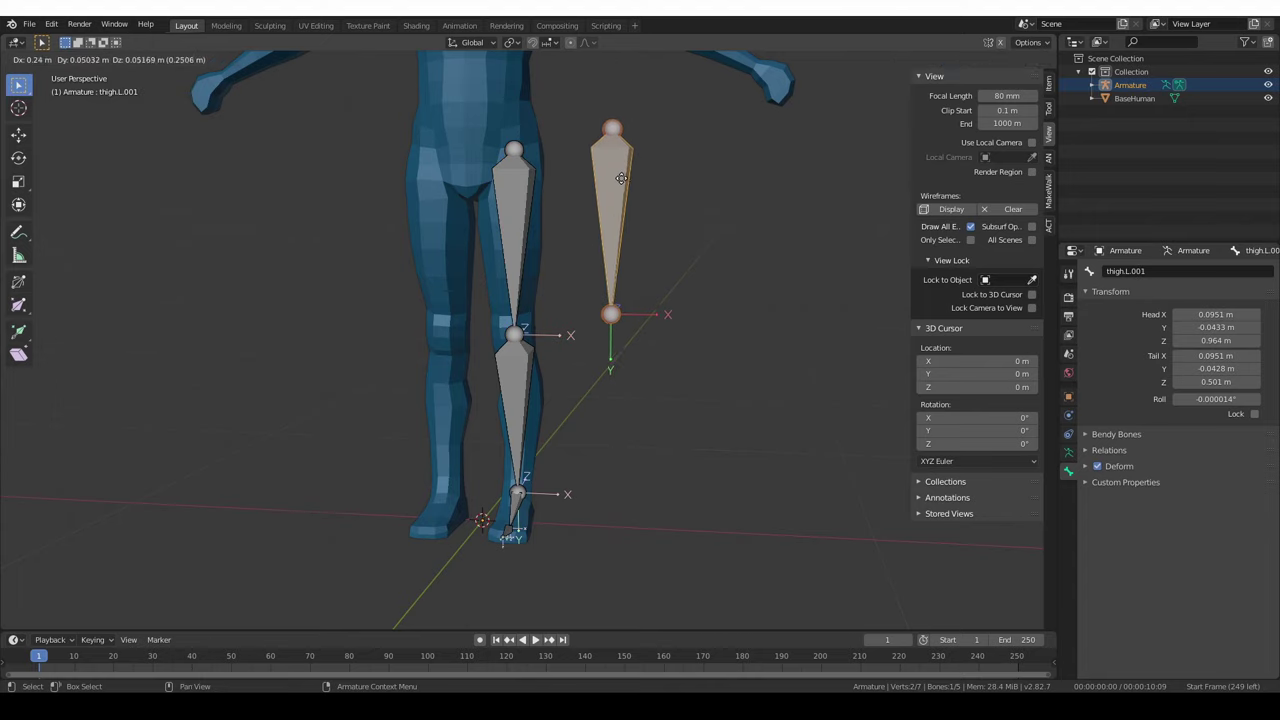
# Duplicate the thigh.L bone, place the copy beside the body at about X 0.48 m, and rename it test.
pyautogui.click(694, 248)
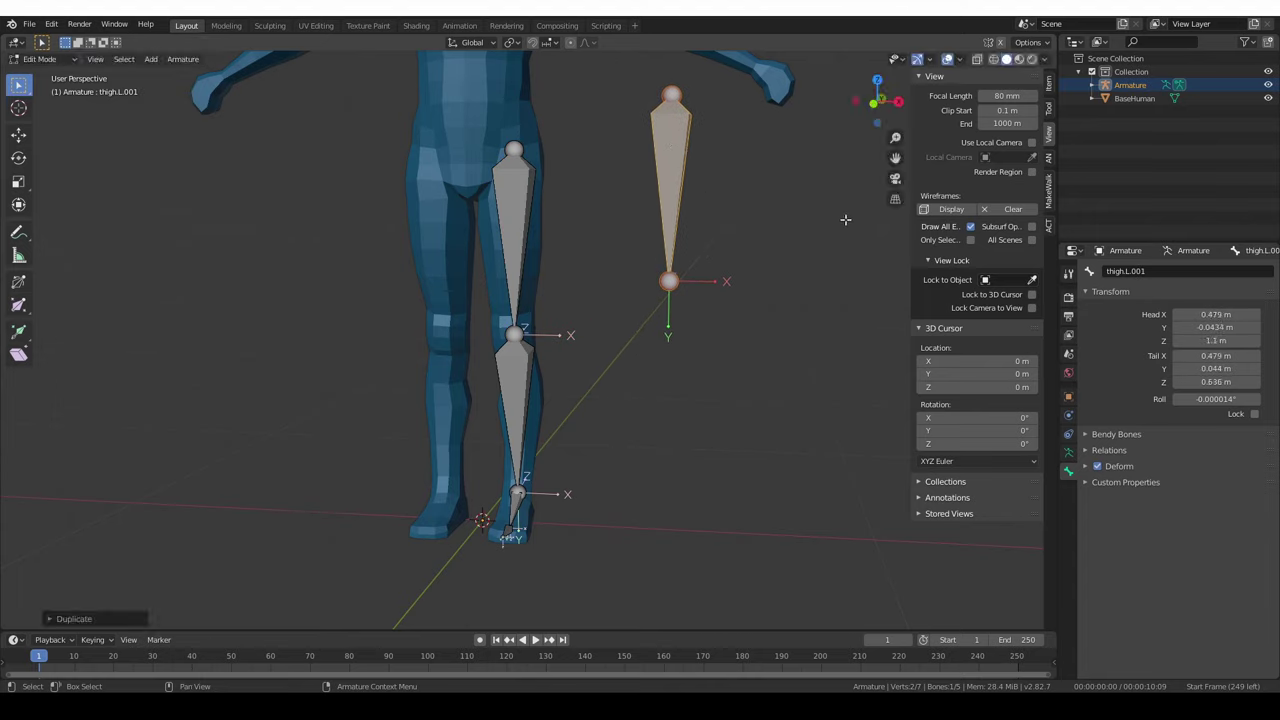
pyautogui.click(1125, 271)
pyautogui.write('t')
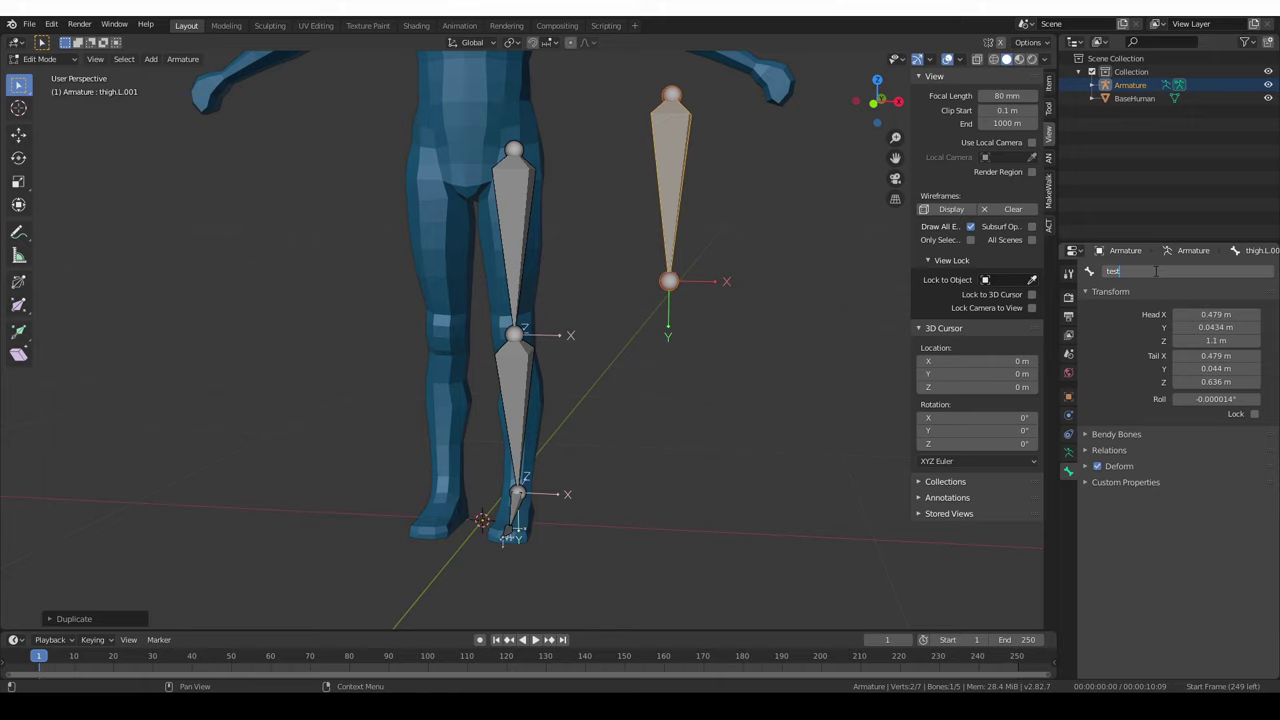
pyautogui.write('est')
pyautogui.press('Return')
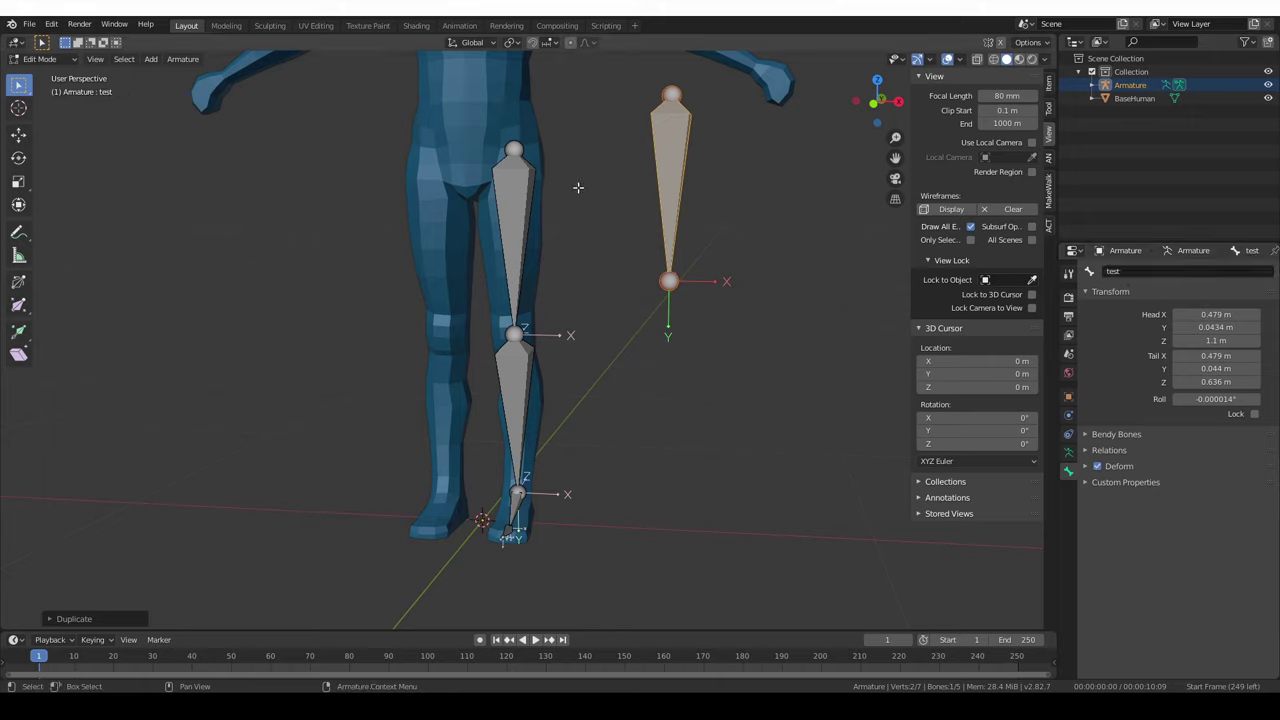
# Symmetrize all the armature's bones to mirror the left leg chain onto the right leg.
pyautogui.press('a')
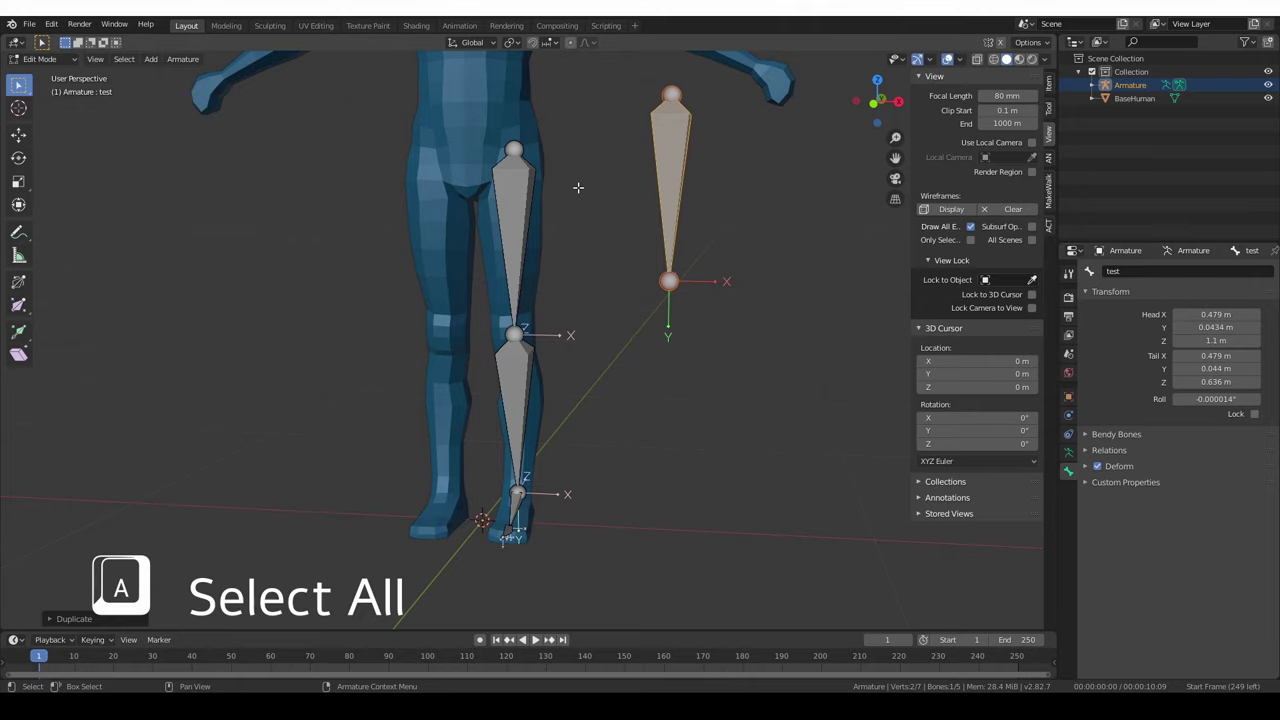
pyautogui.click(188, 62)
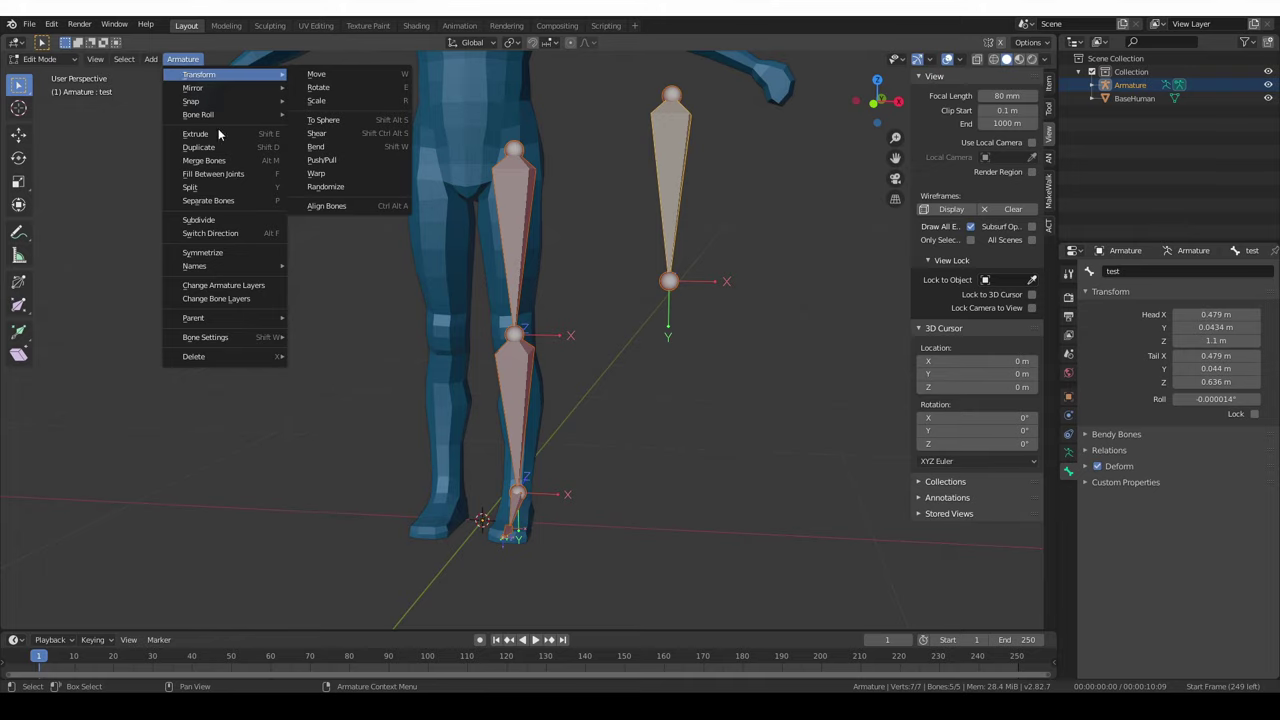
pyautogui.click(227, 260)
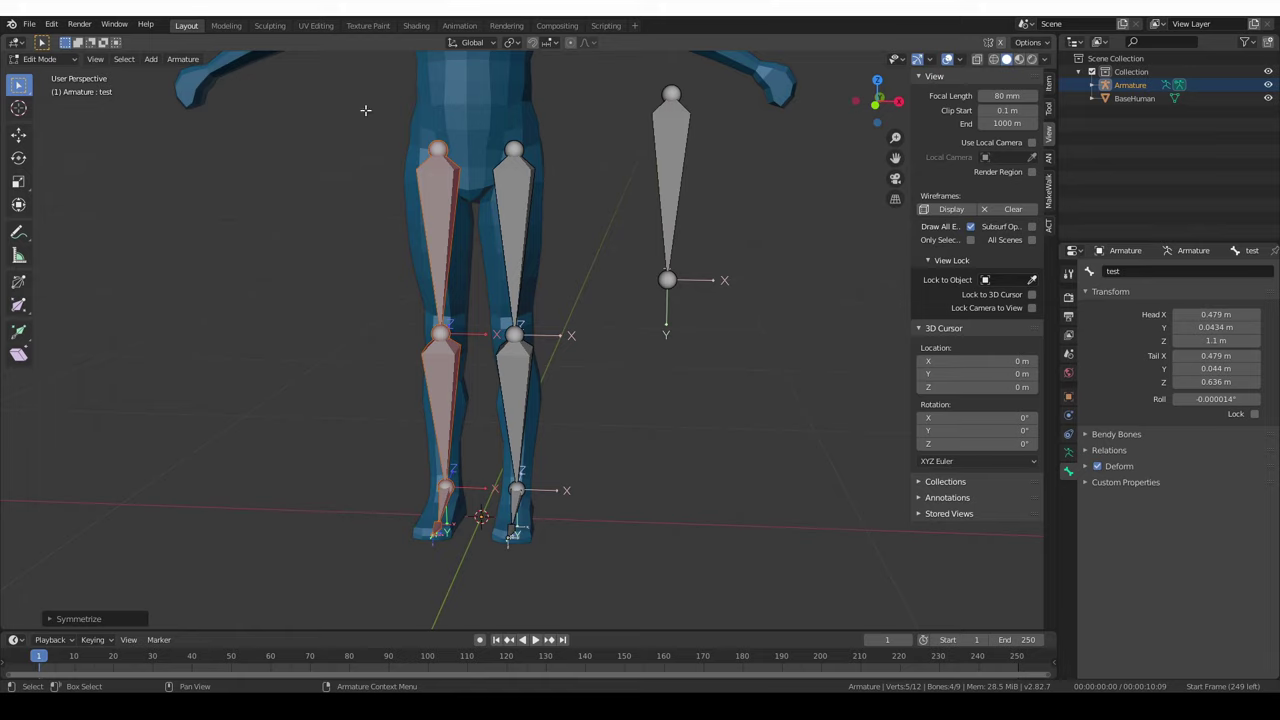
# Undo the symmetrized right leg chain.
pyautogui.moveTo(424, 252); pyautogui.dragTo(562, 238, button='middle')
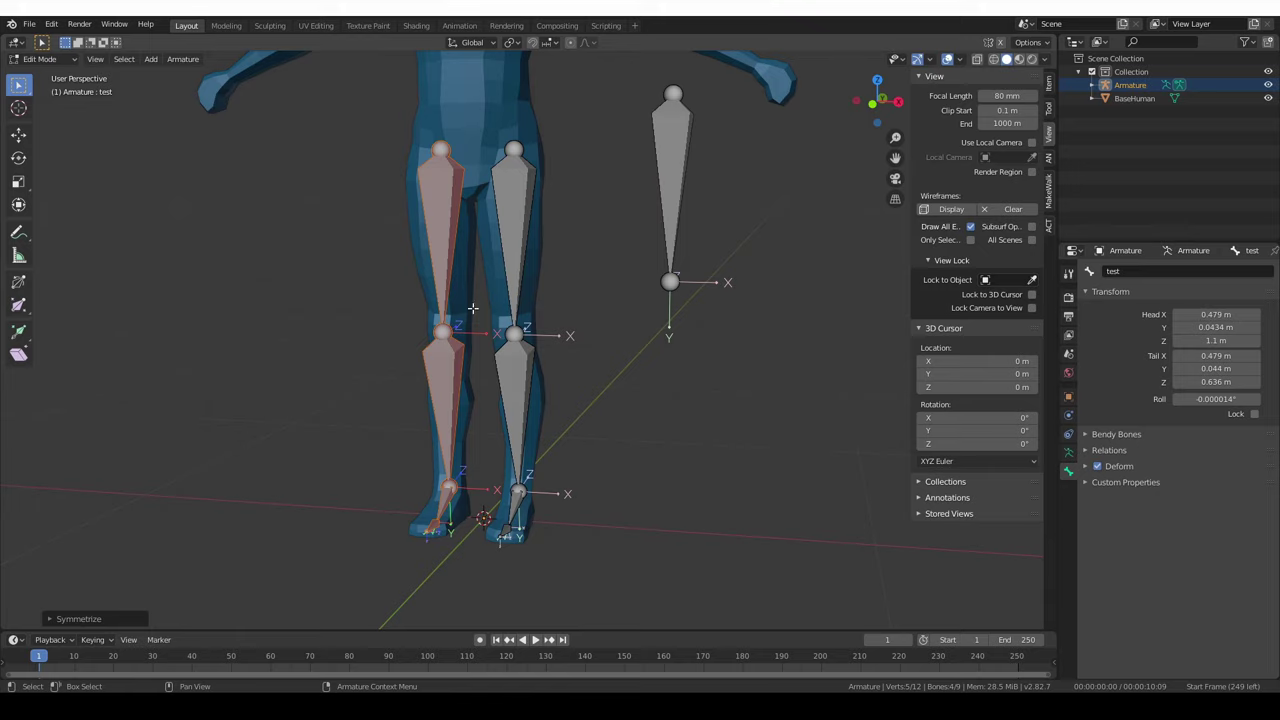
pyautogui.scroll(-2, 490, 318)
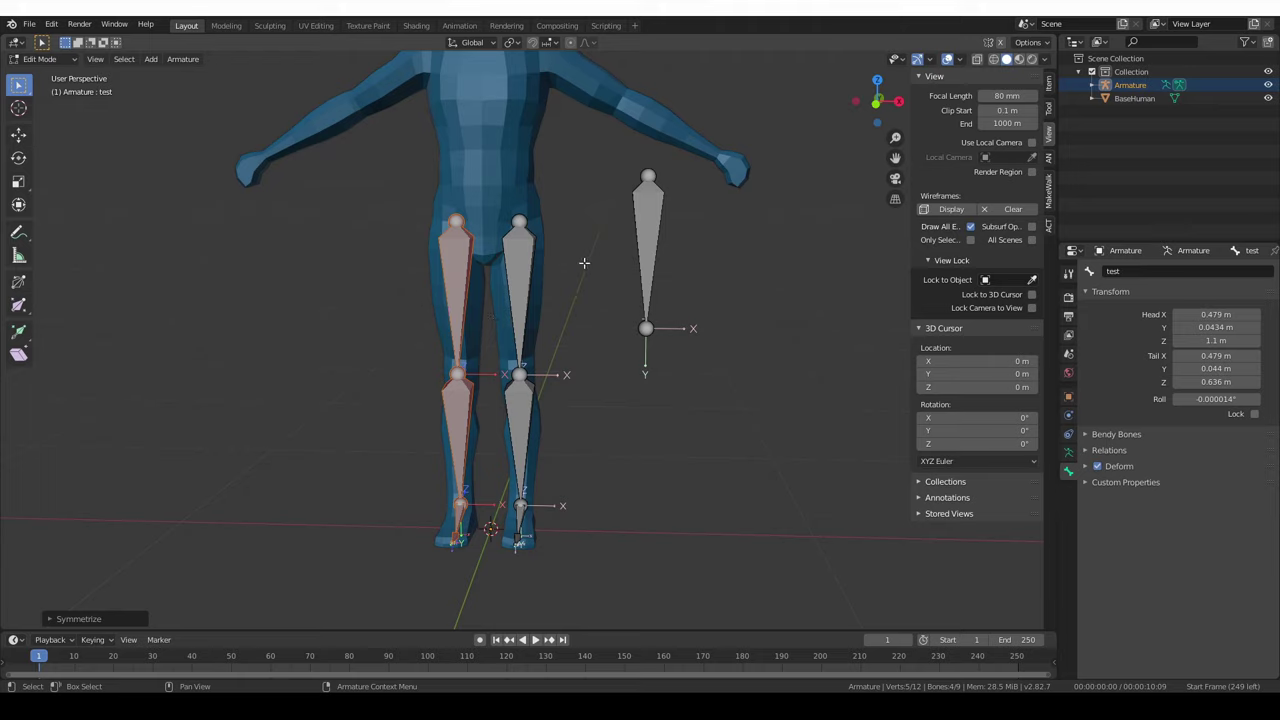
pyautogui.hotkey('ctrl', 'z')
pyautogui.hotkey('ctrl', 'z')
pyautogui.hotkey('ctrl', 'z')
pyautogui.hotkey('ctrl', 'z')
pyautogui.hotkey('ctrl', 'z')
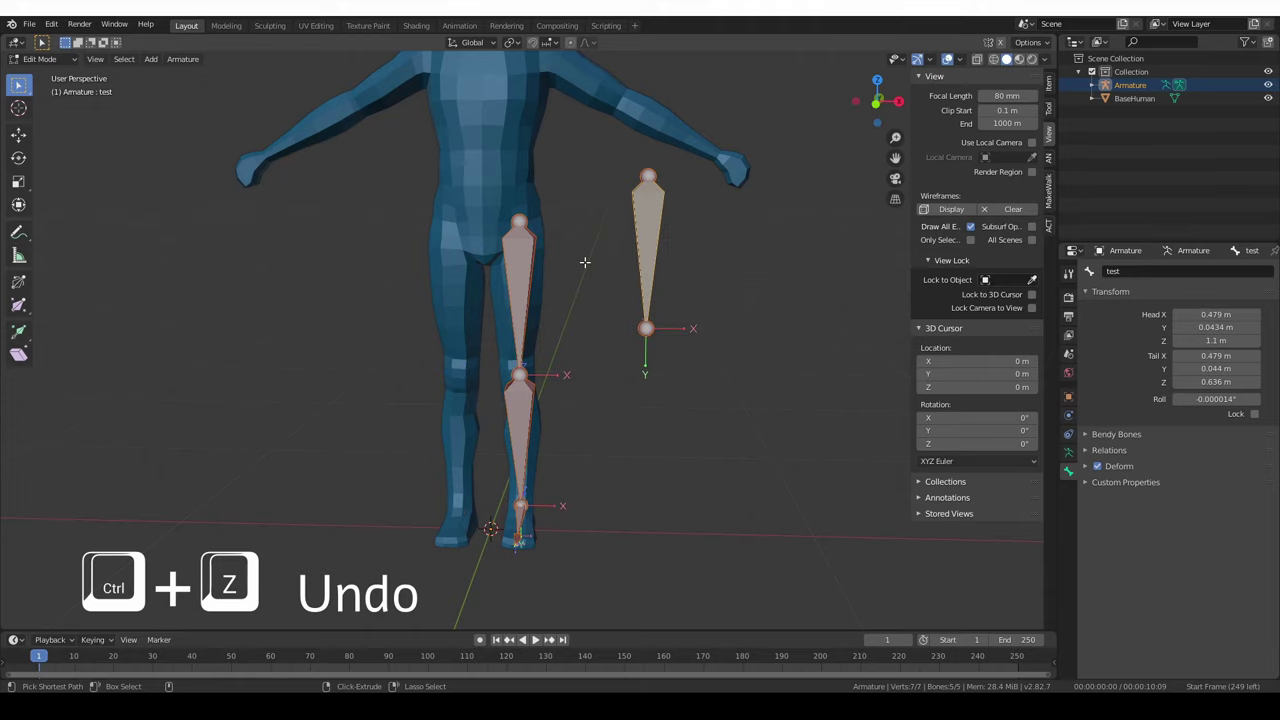
# Add a new bone at the 3D cursor in the armature and rename it spine.
pyautogui.moveTo(580, 263); pyautogui.dragTo(497, 250, button='middle')
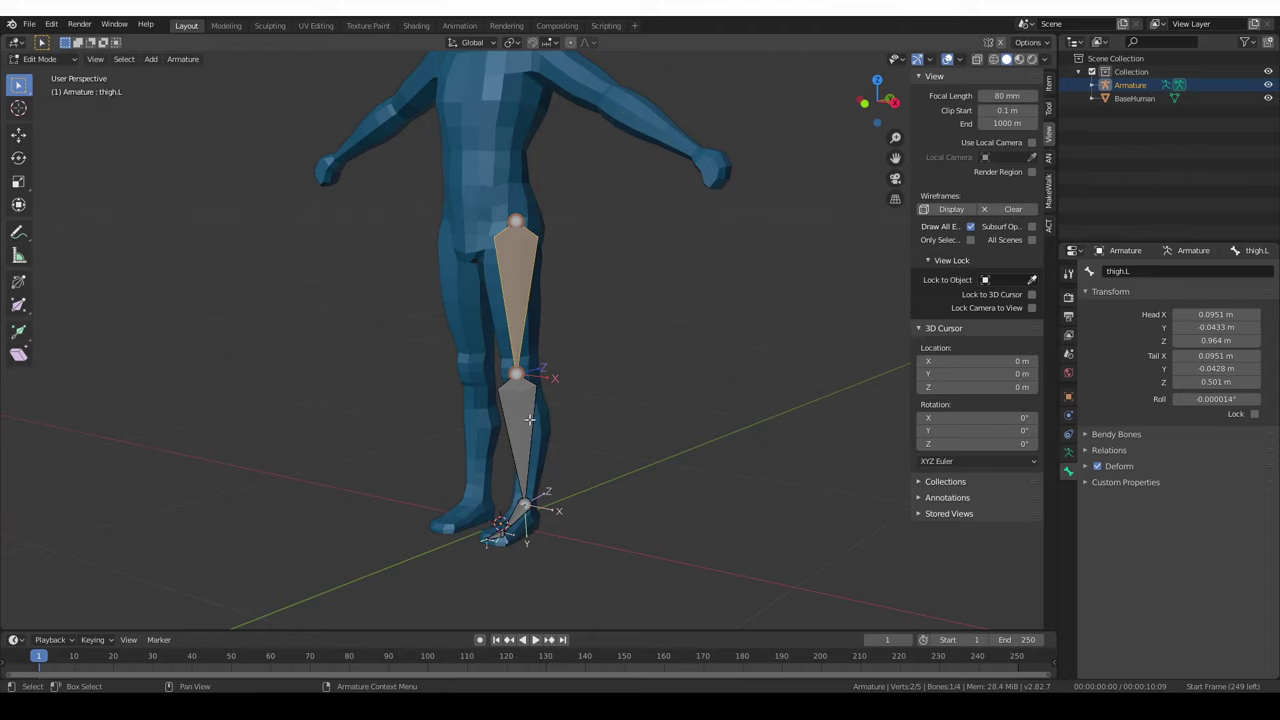
pyautogui.moveTo(557, 471); pyautogui.dragTo(566, 312, button='middle')
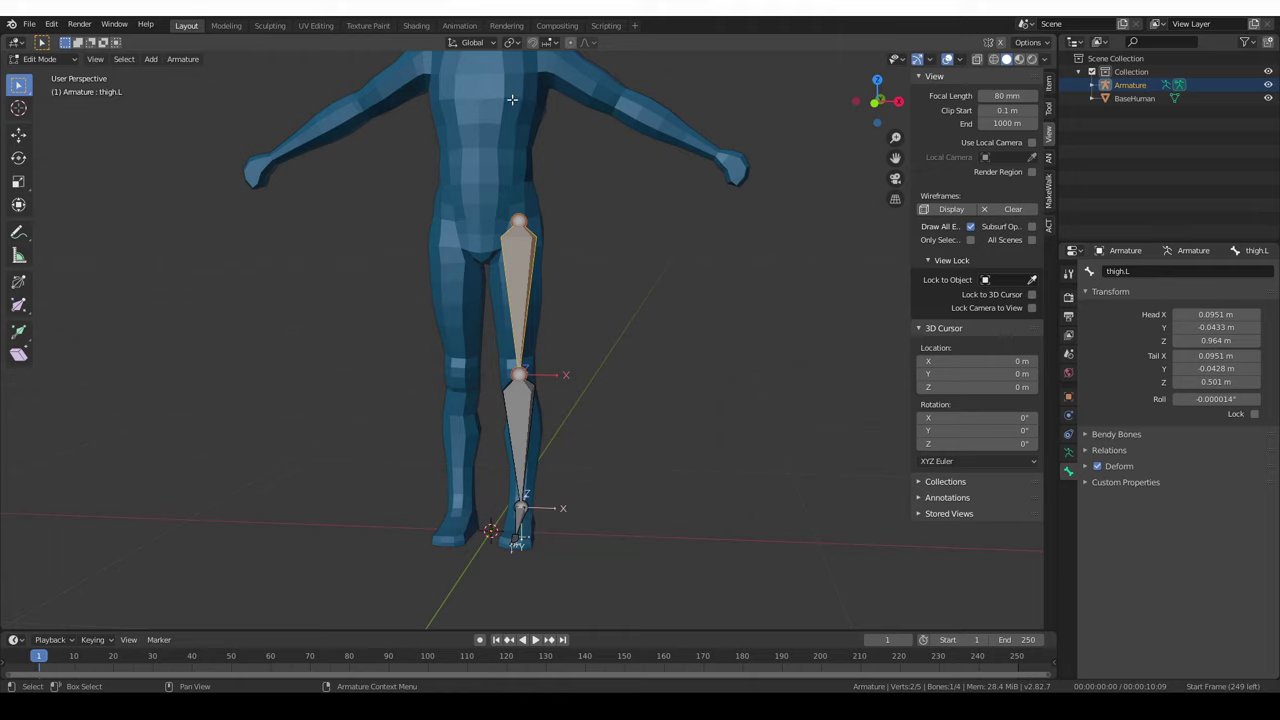
pyautogui.moveTo(513, 118); pyautogui.dragTo(517, 150, button='middle')
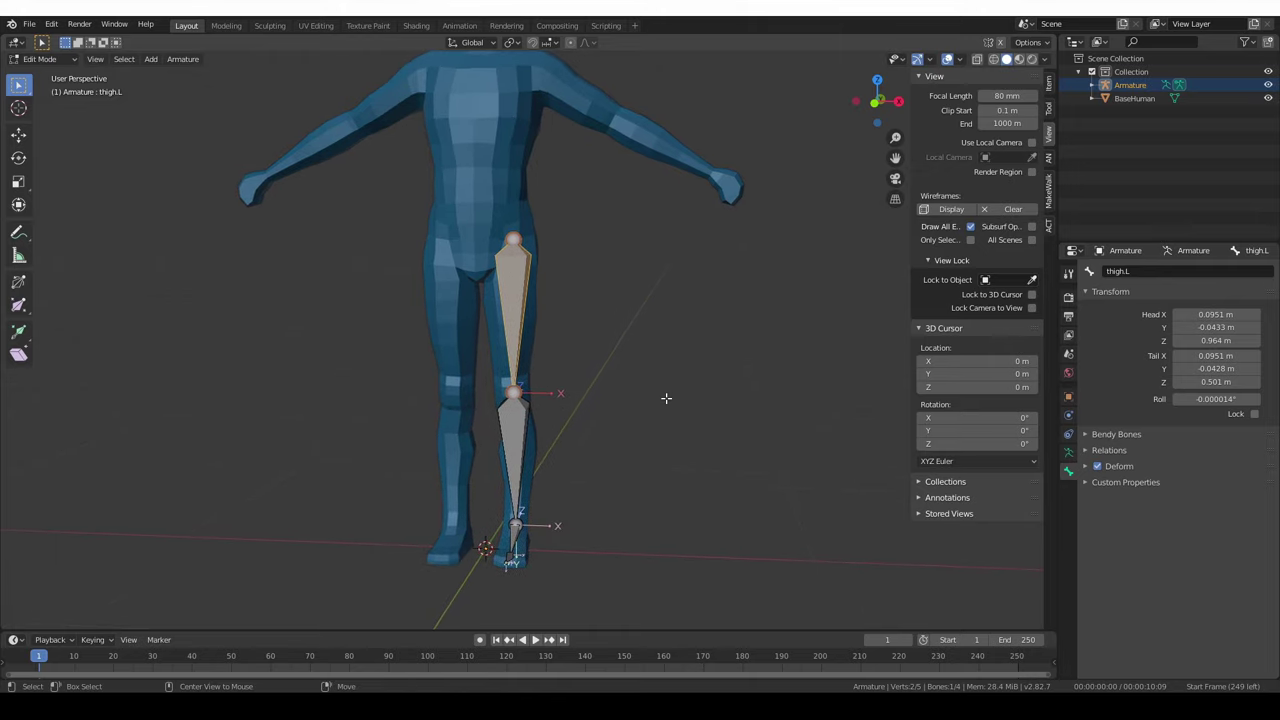
pyautogui.hotkey('shift', 'a')
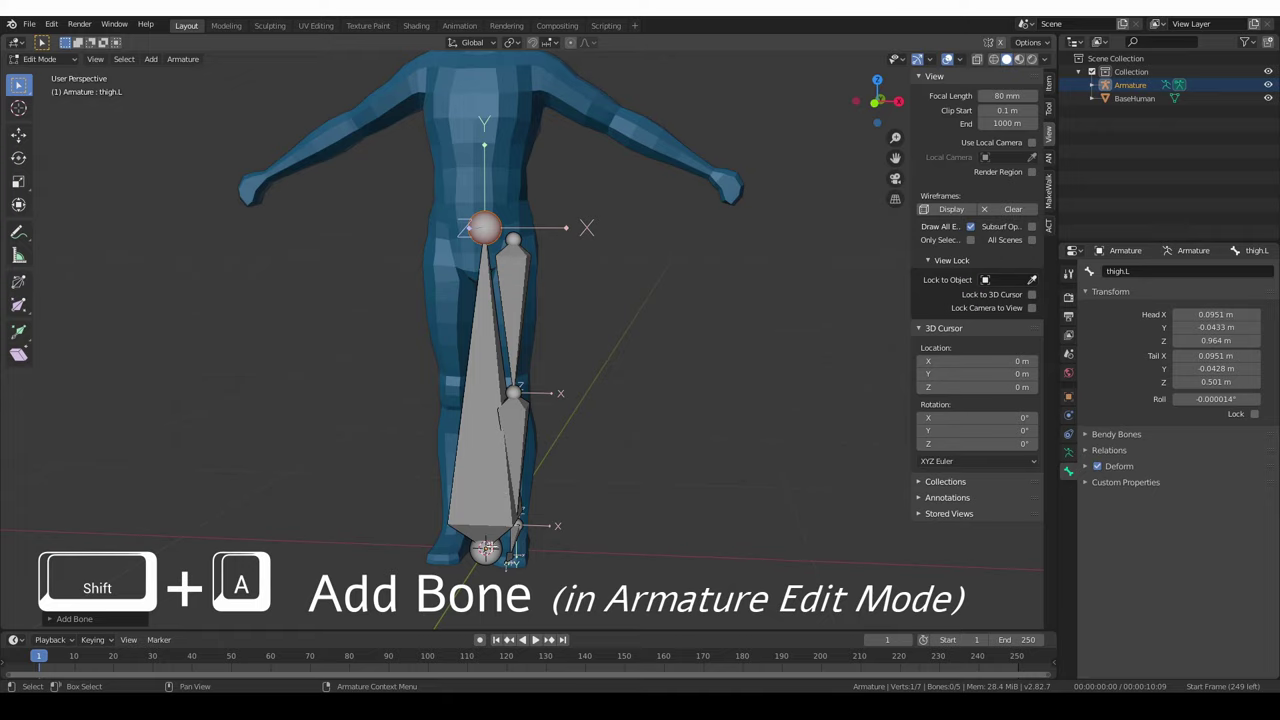
pyautogui.click(490, 507)
pyautogui.keyDown('shift'); pyautogui.moveTo(580, 540); pyautogui.dragTo(580, 524, button='middle'); pyautogui.keyUp('shift')
pyautogui.keyDown('shift'); pyautogui.moveTo(599, 354); pyautogui.dragTo(602, 357, button='middle'); pyautogui.keyUp('shift')
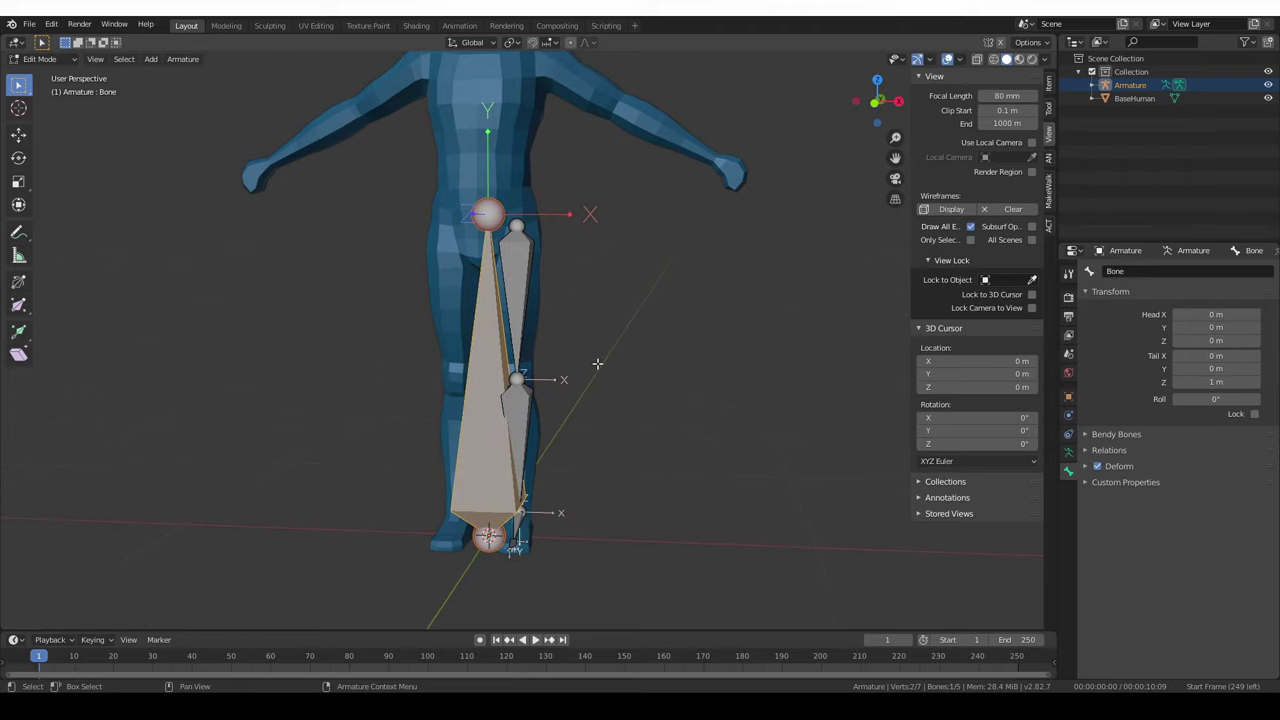
pyautogui.press('F2')
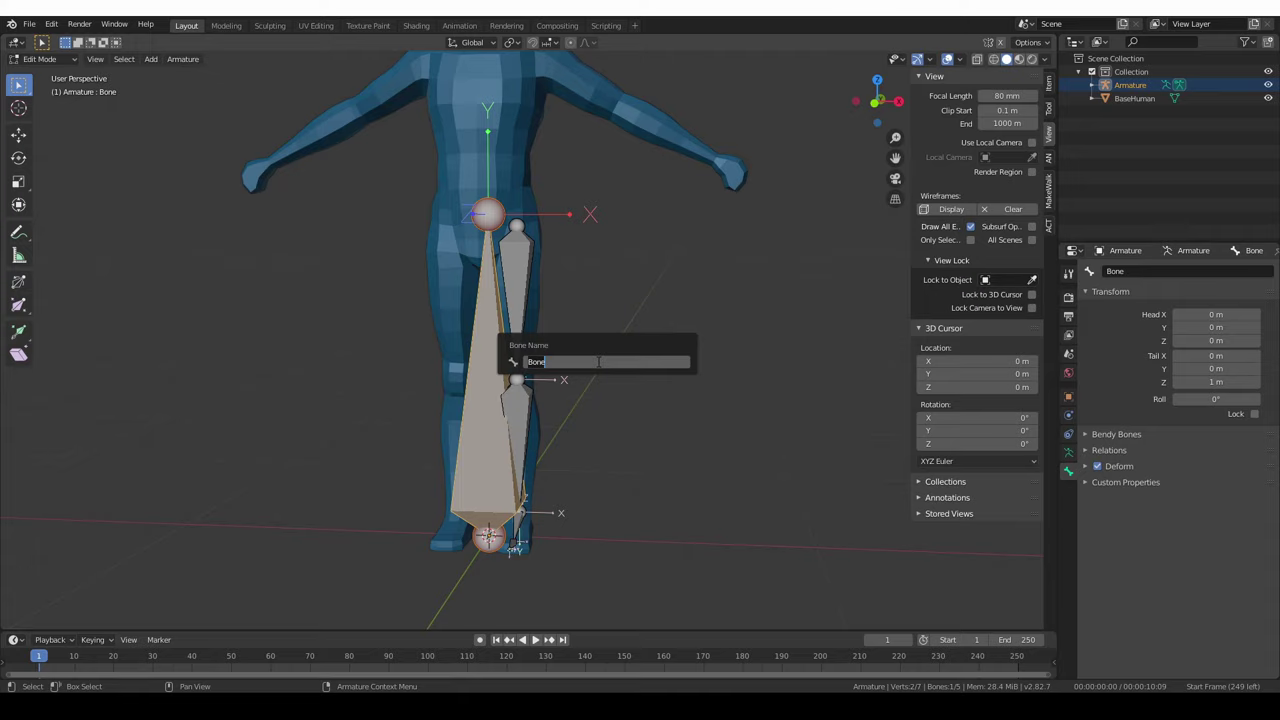
pyautogui.write('spine')
pyautogui.press('Return')
# In Right Orthographic view, move the spine bone up to the pelvis and scale it down to fit the lower torso.
pyautogui.press('KP_3')
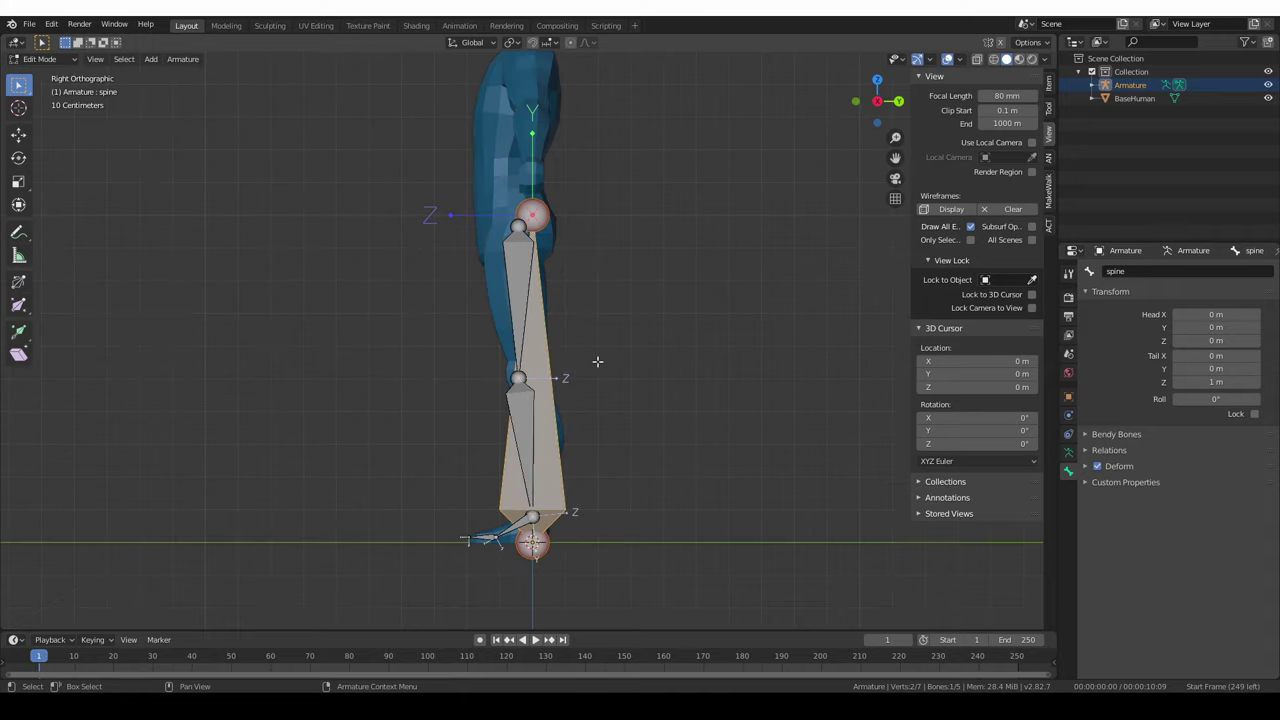
pyautogui.press('g')
pyautogui.click(606, 150)
pyautogui.press('s')
pyautogui.click(559, 178)
pyautogui.press('s')
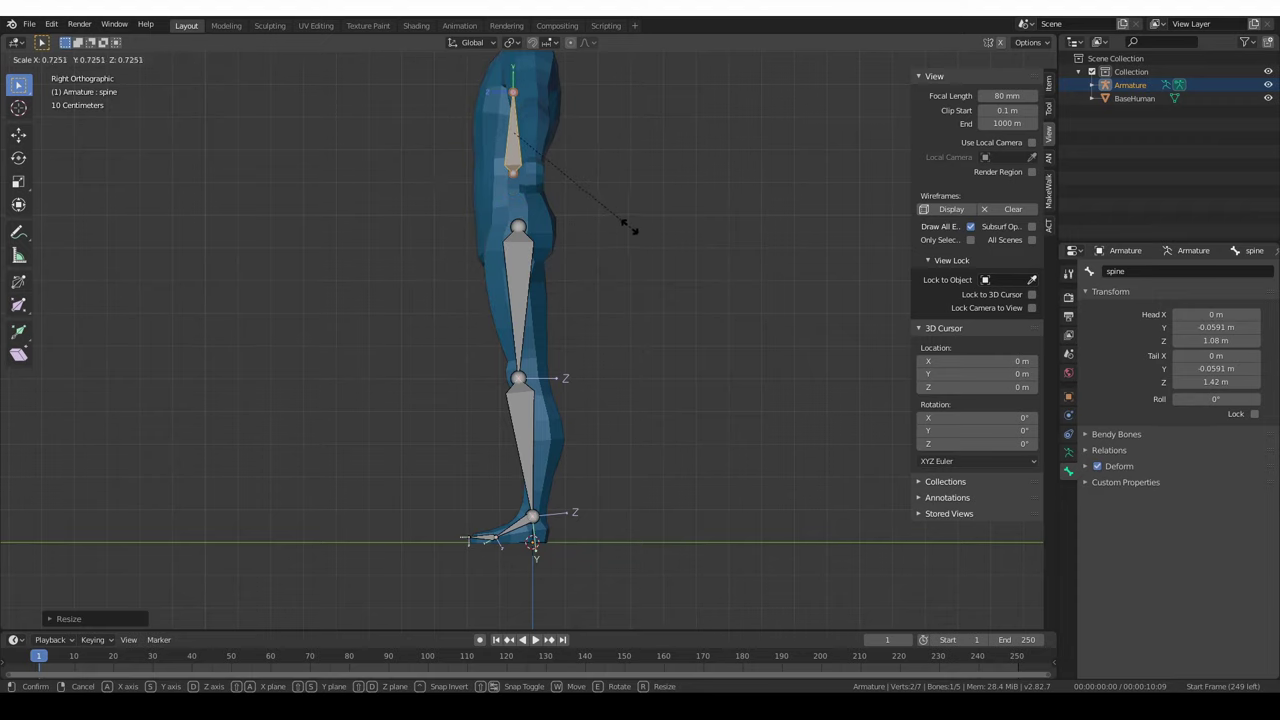
pyautogui.click(623, 223)
pyautogui.press('g')
pyautogui.click(646, 337)
pyautogui.press('s')
pyautogui.click(624, 304)
pyautogui.hotkey('ctrl', 'z')
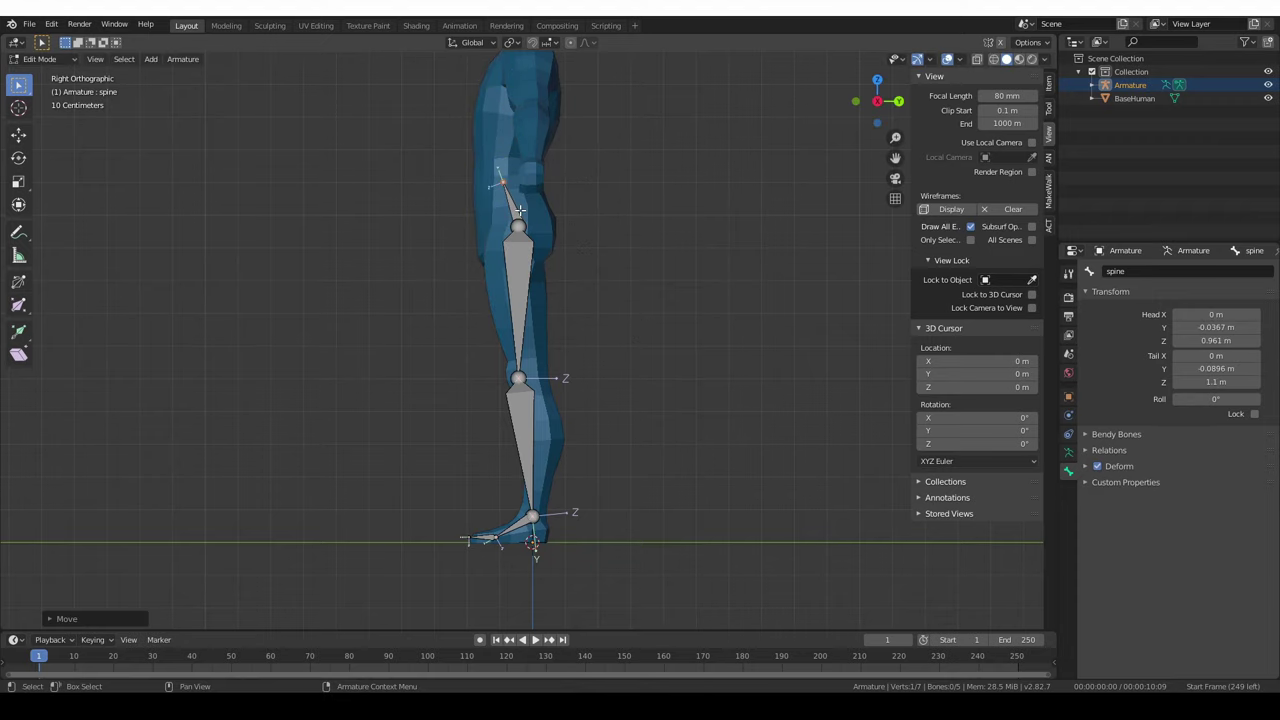
# Move the spine bone's tip to about Y -0.067 m, Z 1.09 m inside the lower torso.
pyautogui.press('g')
pyautogui.click(512, 212)
pyautogui.click(531, 184)
pyautogui.press('g')
pyautogui.click(534, 182)
# Extrude three more spine bones from the spine bone's tip up through the torso, ending at the neck base at about Z 1.53 m.
pyautogui.scroll(2, 534, 182)
pyautogui.keyDown('shift'); pyautogui.moveTo(534, 182); pyautogui.dragTo(563, 309, button='middle'); pyautogui.keyUp('shift')
pyautogui.press('e')
pyautogui.click(568, 216)
pyautogui.press('e')
pyautogui.click(590, 148)
pyautogui.press('e')
pyautogui.click(631, 82)
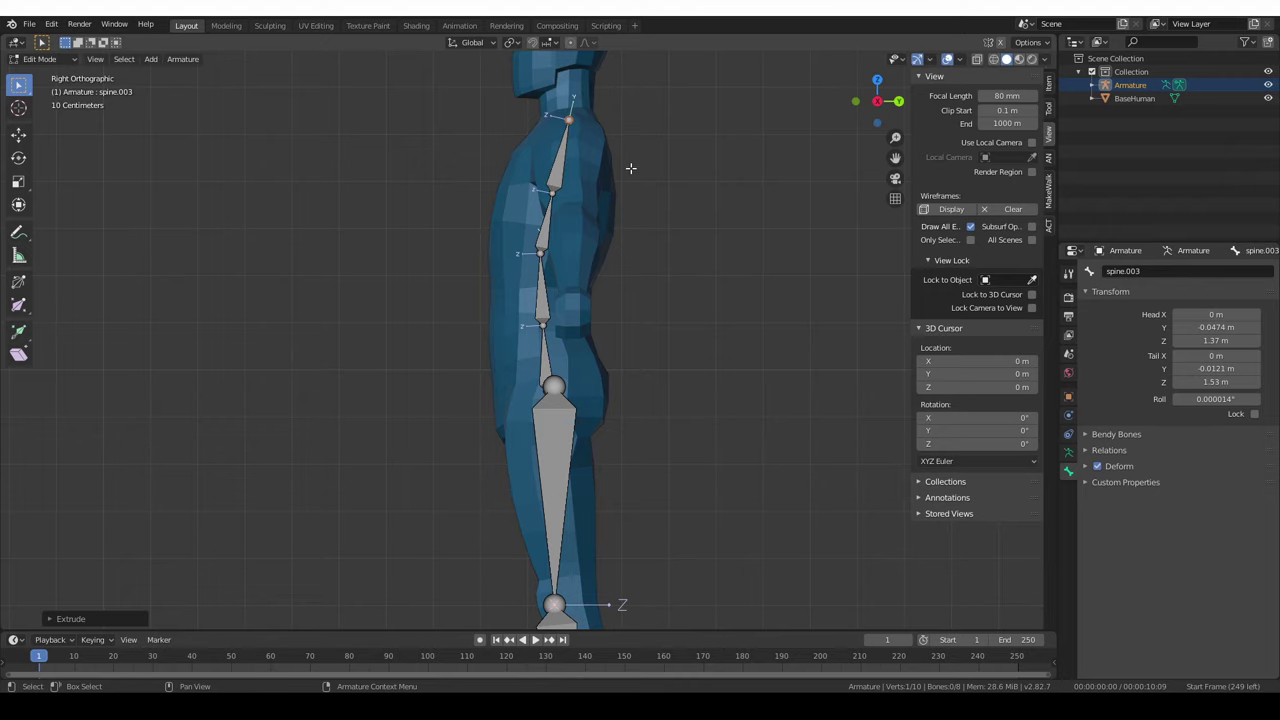
# Extrude a neck bone about 0.08 m long, and from it a head bone up to the skull's top at about Z 1.82 m.
pyautogui.keyDown('shift'); pyautogui.moveTo(632, 168); pyautogui.dragTo(604, 260, button='middle'); pyautogui.keyUp('shift')
pyautogui.keyDown('shift'); pyautogui.moveTo(586, 182); pyautogui.dragTo(596, 285, button='middle'); pyautogui.keyUp('shift')
pyautogui.scroll(2, 596, 285)
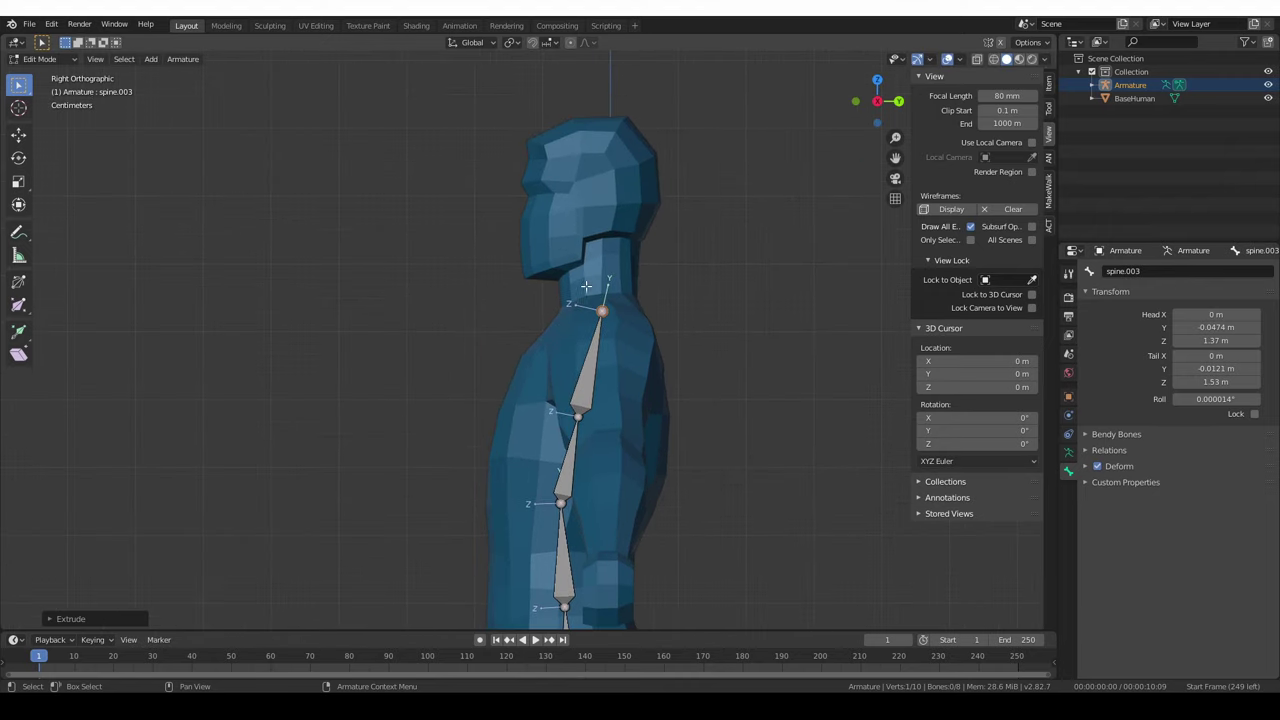
pyautogui.press('e')
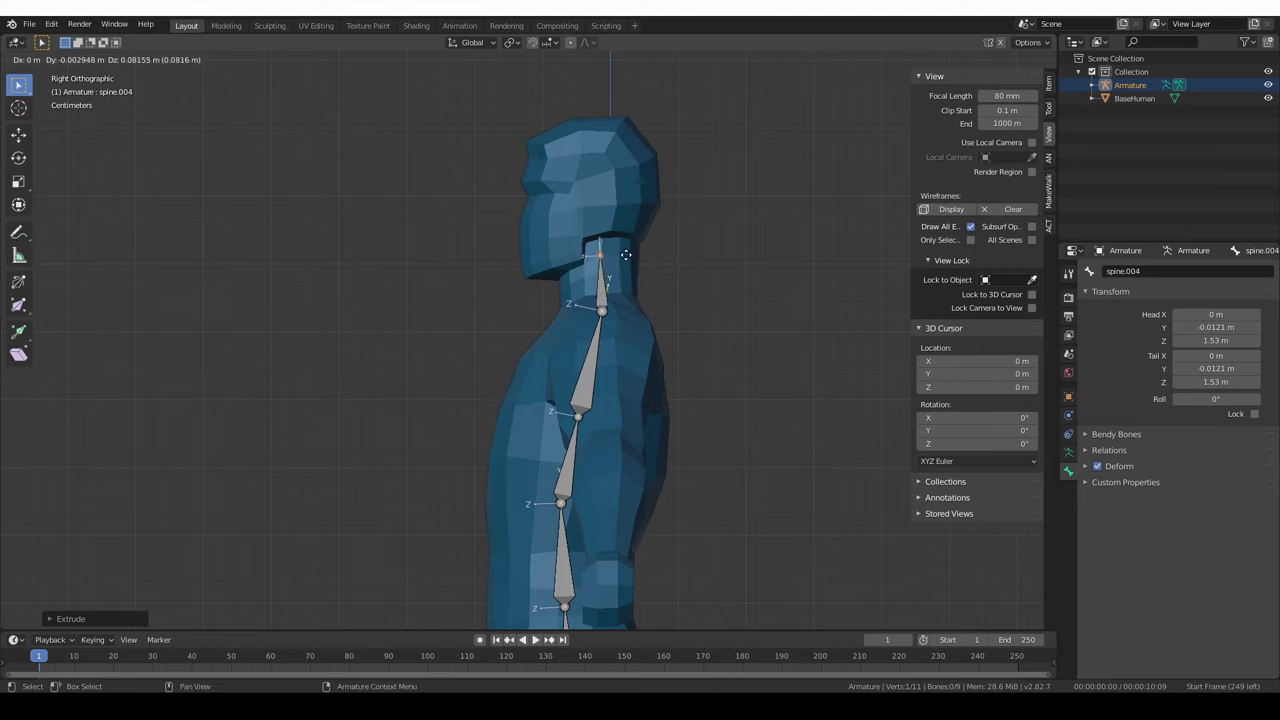
pyautogui.click(624, 252)
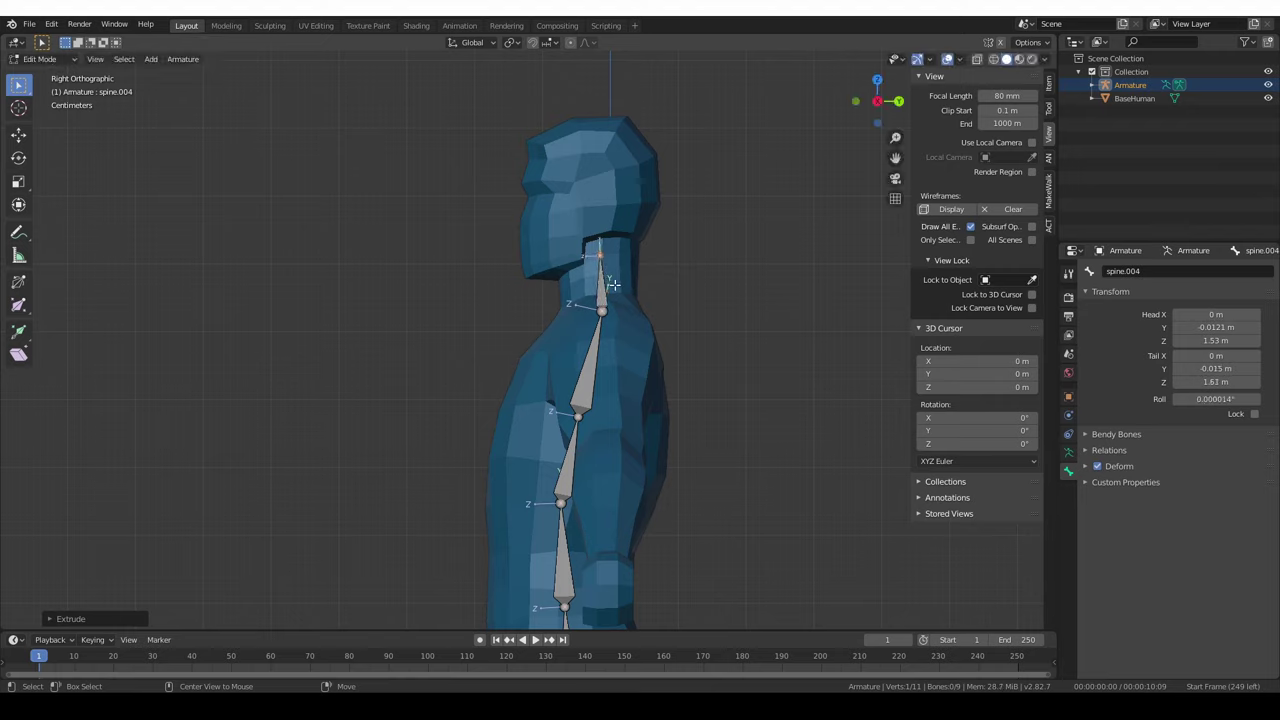
pyautogui.press('e')
pyautogui.click(604, 142)
# Adjust the neck bone's joints, placing its base at about Z 1.55 m and its tip at about Z 1.6 m.
pyautogui.click(604, 258)
pyautogui.press('g')
pyautogui.click(604, 265)
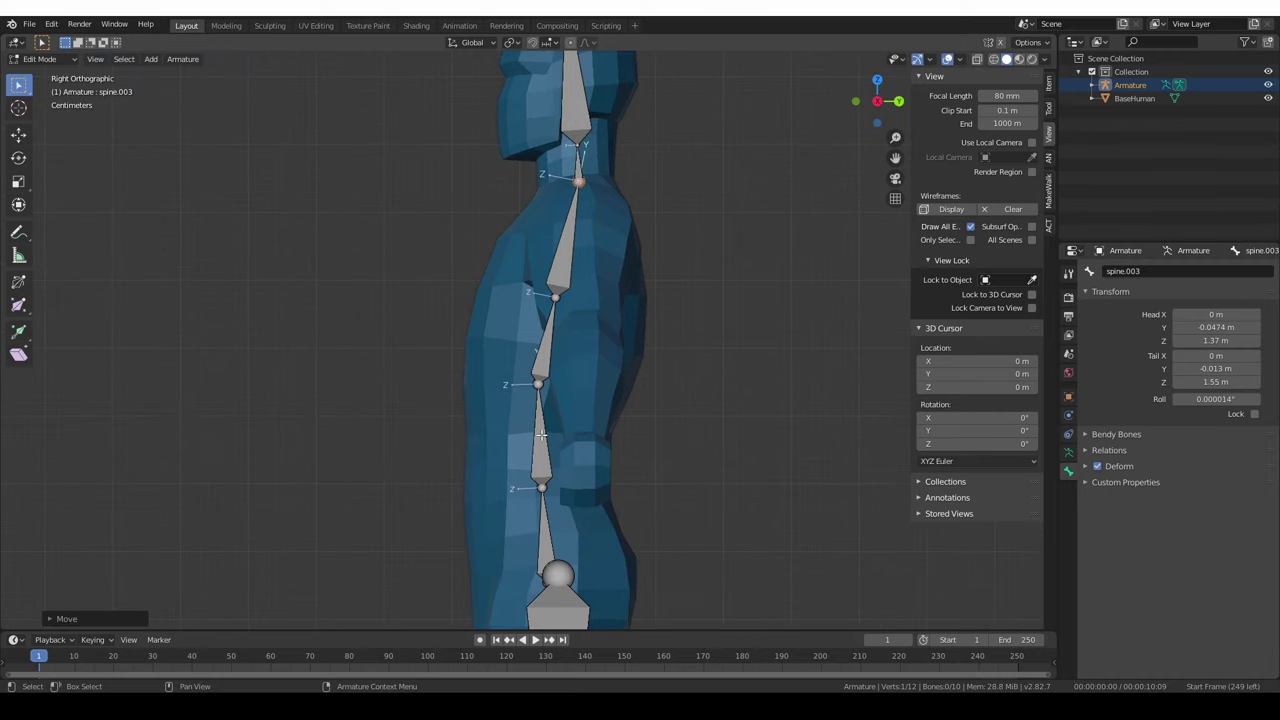
# Select the spine bones one after another to check their names along the torso.
pyautogui.click(541, 434)
pyautogui.click(553, 349)
pyautogui.click(571, 292)
pyautogui.click(546, 501)
pyautogui.click(543, 440)
pyautogui.click(550, 338)
pyautogui.click(545, 411)
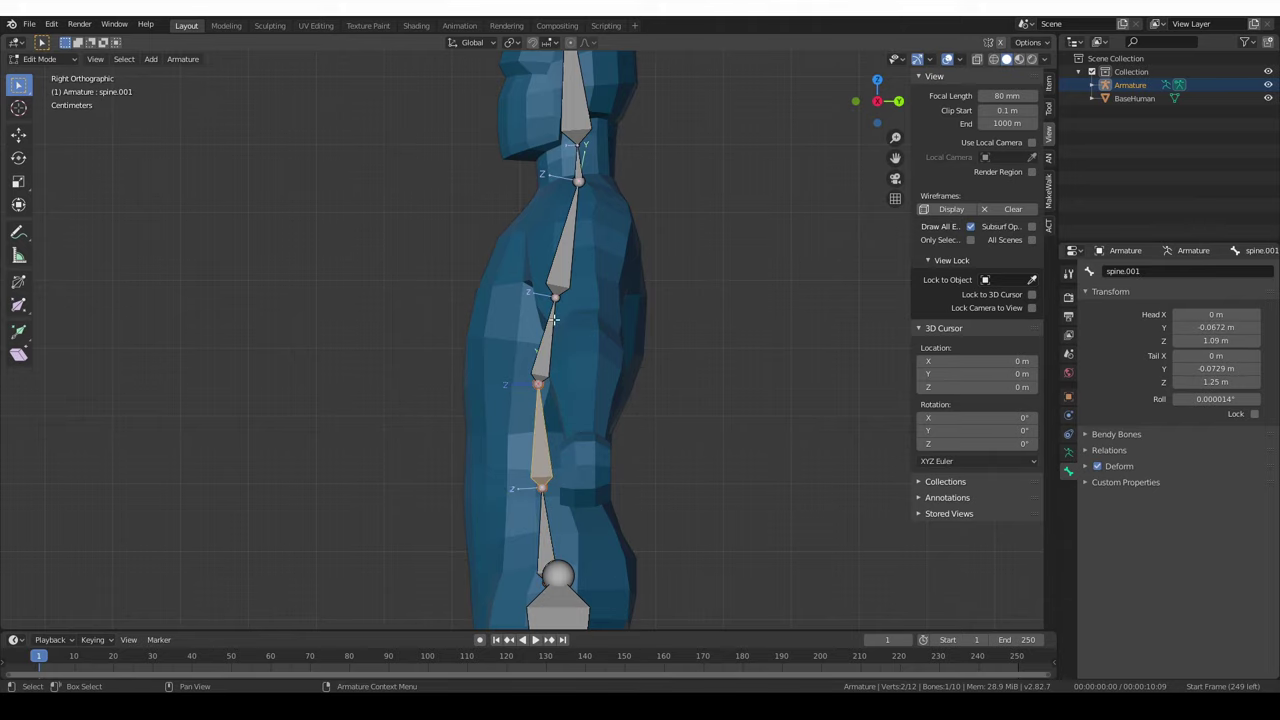
pyautogui.click(572, 246)
pyautogui.keyDown('shift'); pyautogui.moveTo(596, 141); pyautogui.dragTo(592, 279, button='middle'); pyautogui.keyUp('shift')
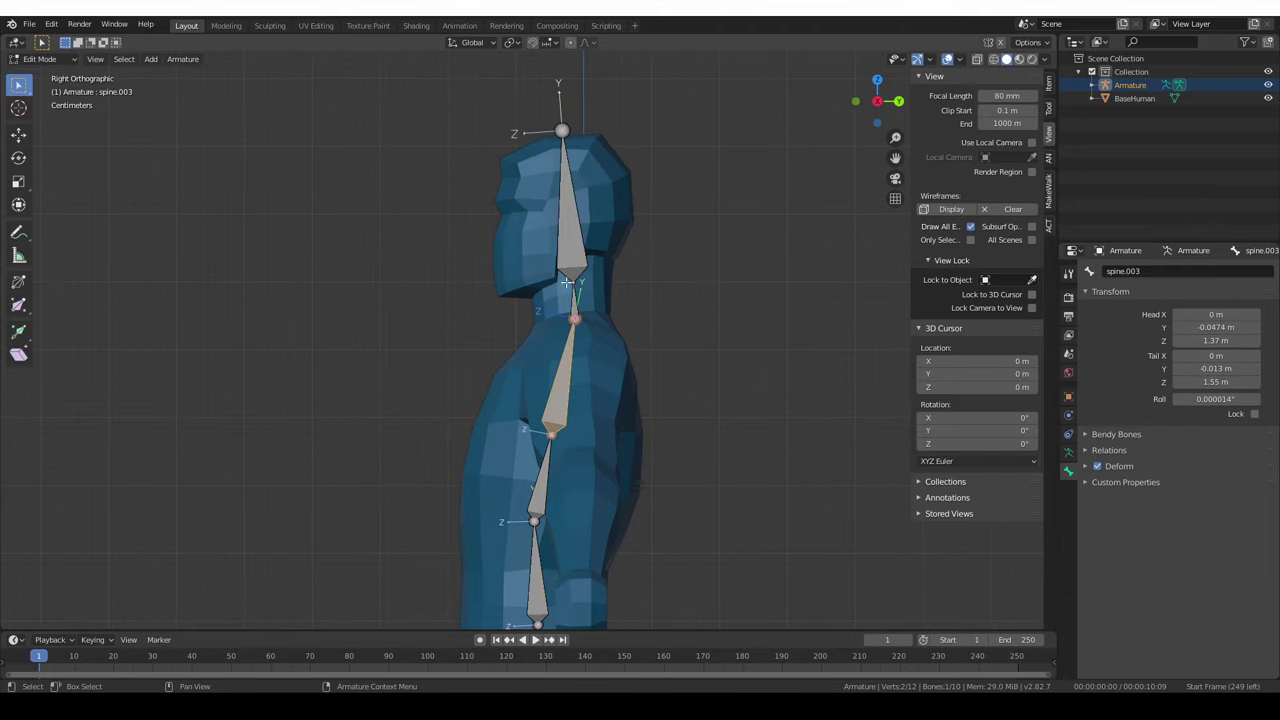
pyautogui.click(588, 318)
pyautogui.press('F2')
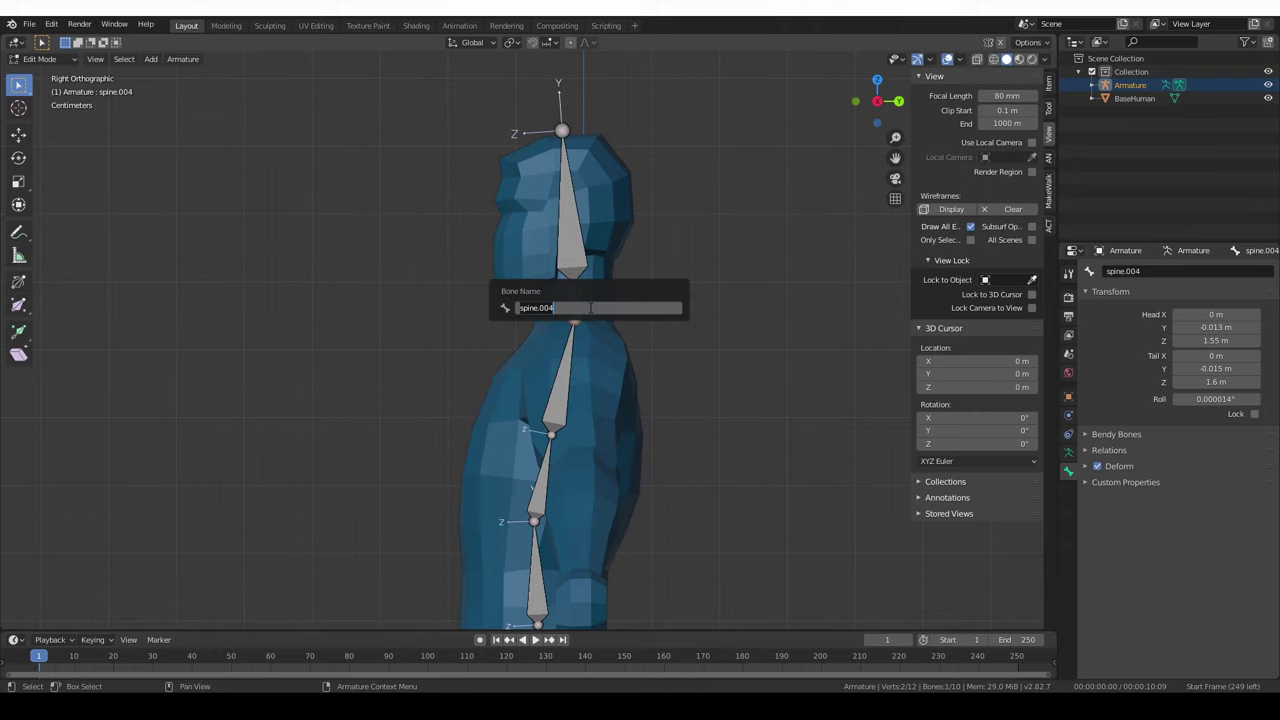
pyautogui.press('Escape')
# Rename the topmost bone inside the skull as head.
pyautogui.click(560, 204)
pyautogui.press('F2')
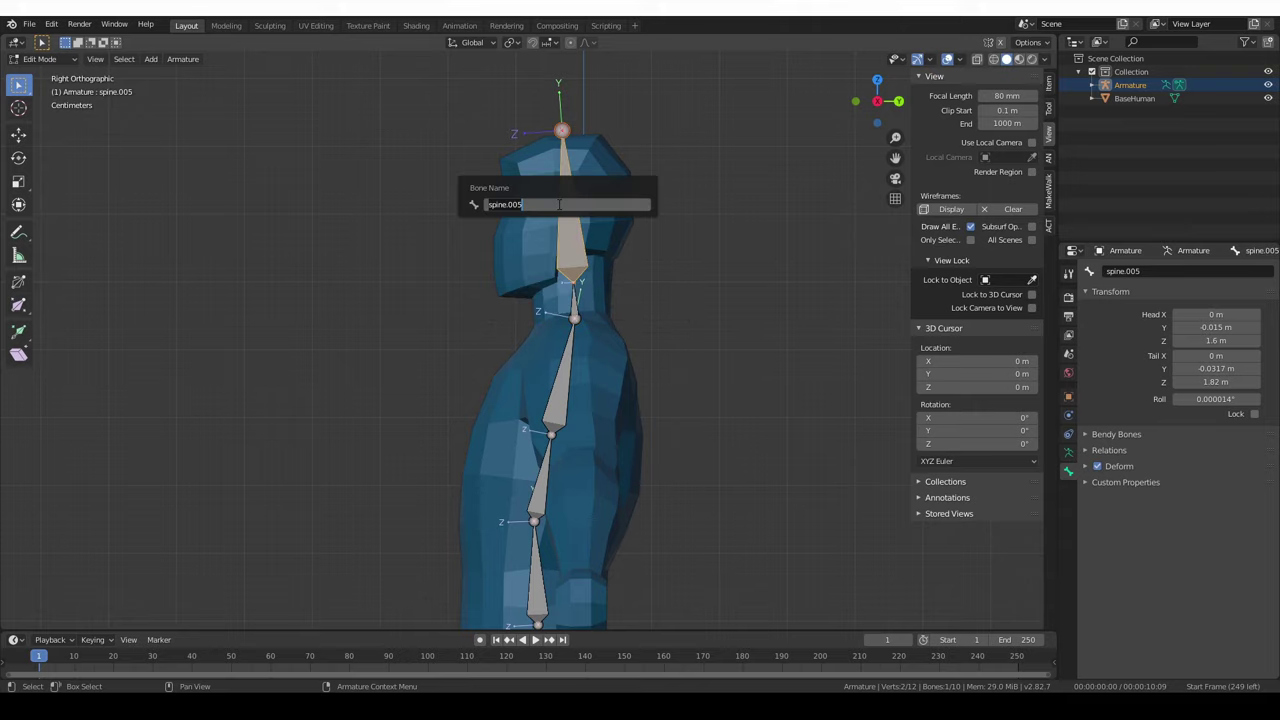
pyautogui.write('head')
pyautogui.press('Return')
pyautogui.scroll(-3, 604, 298)
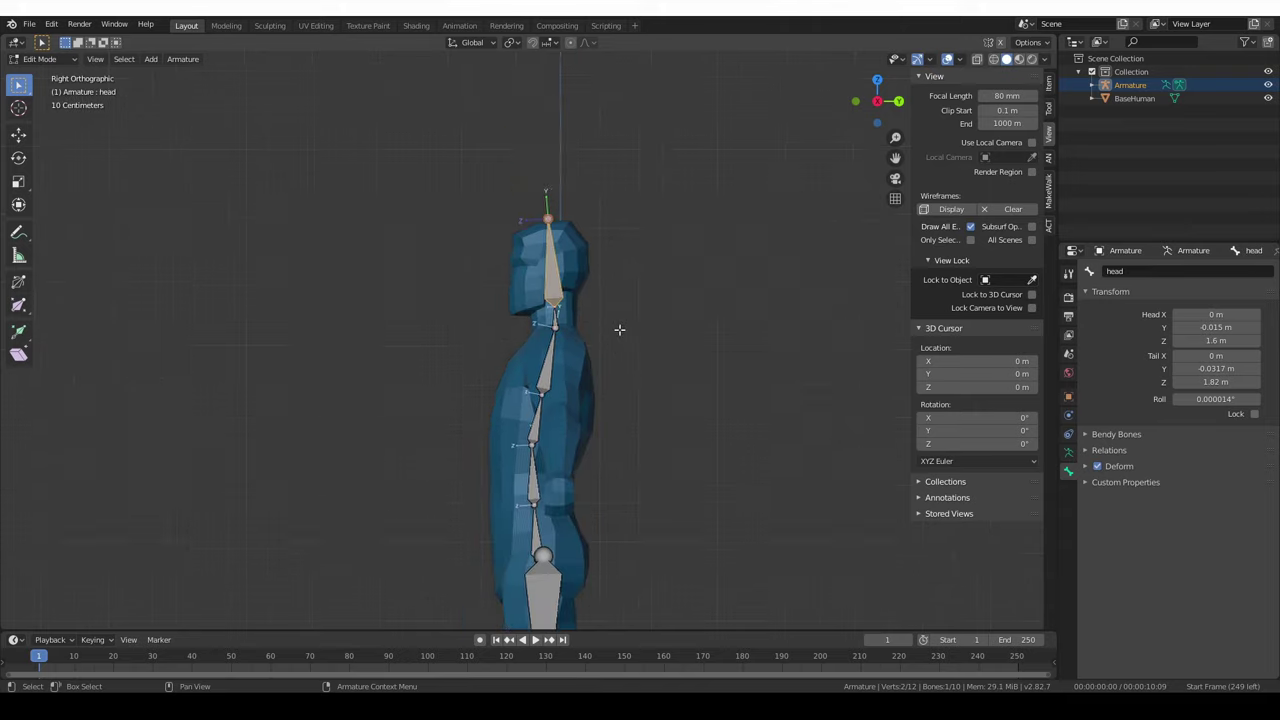
# Add a new bone and, in Front Orthographic view, move it so its base sits at the left shoulder, about X 0.182 m, Z 1.48 m.
pyautogui.moveTo(546, 298); pyautogui.dragTo(499, 456, button='middle')
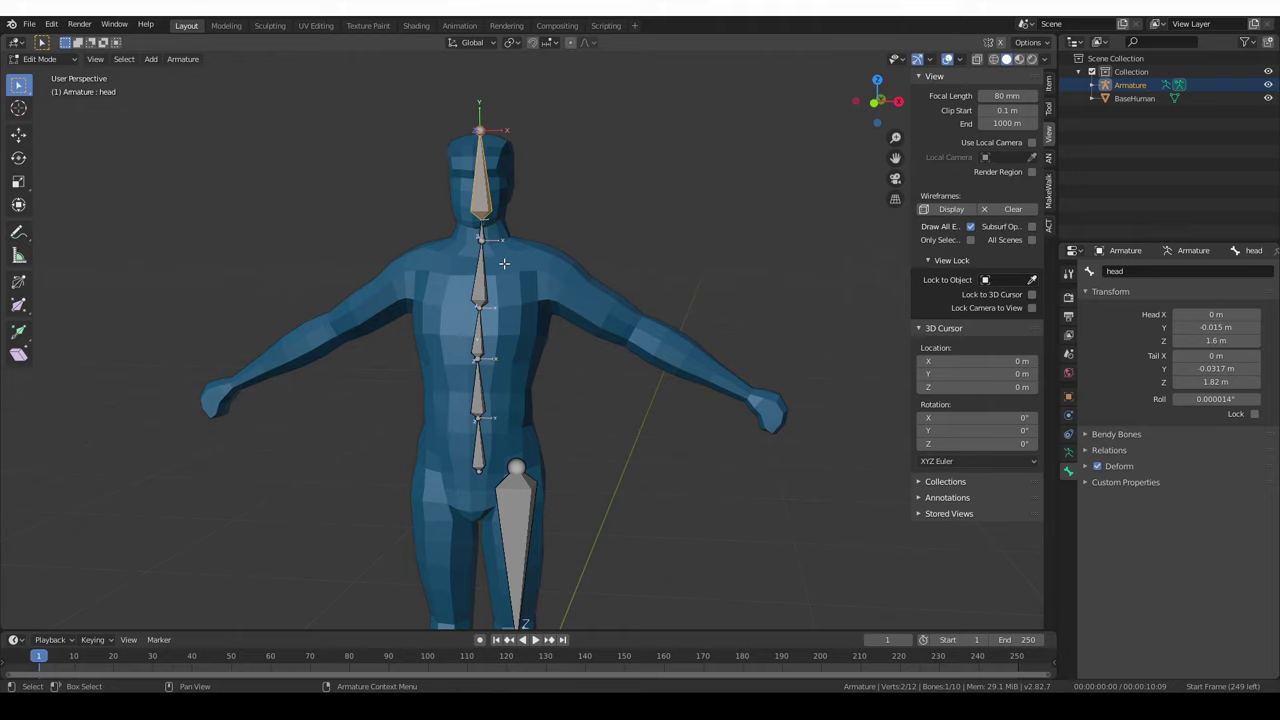
pyautogui.press('KP_1')
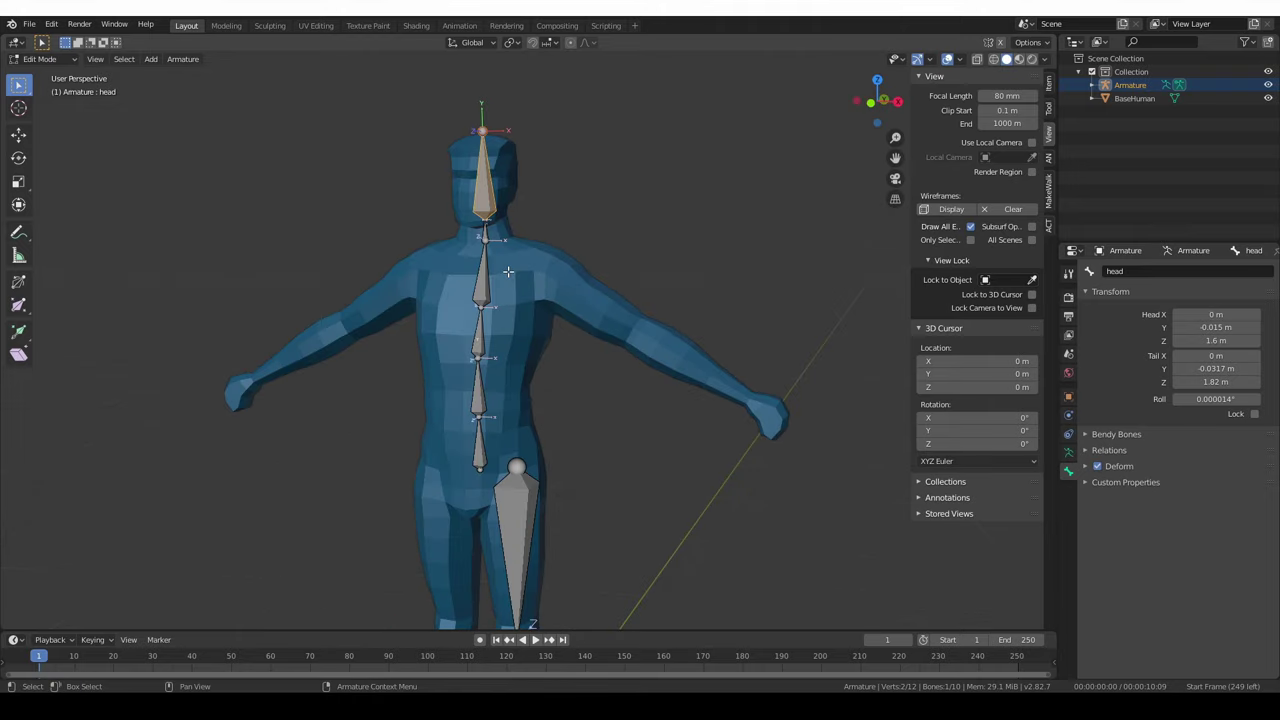
pyautogui.press('KP_5')
pyautogui.scroll(-2, 508, 271)
pyautogui.scroll(5, 477, 323)
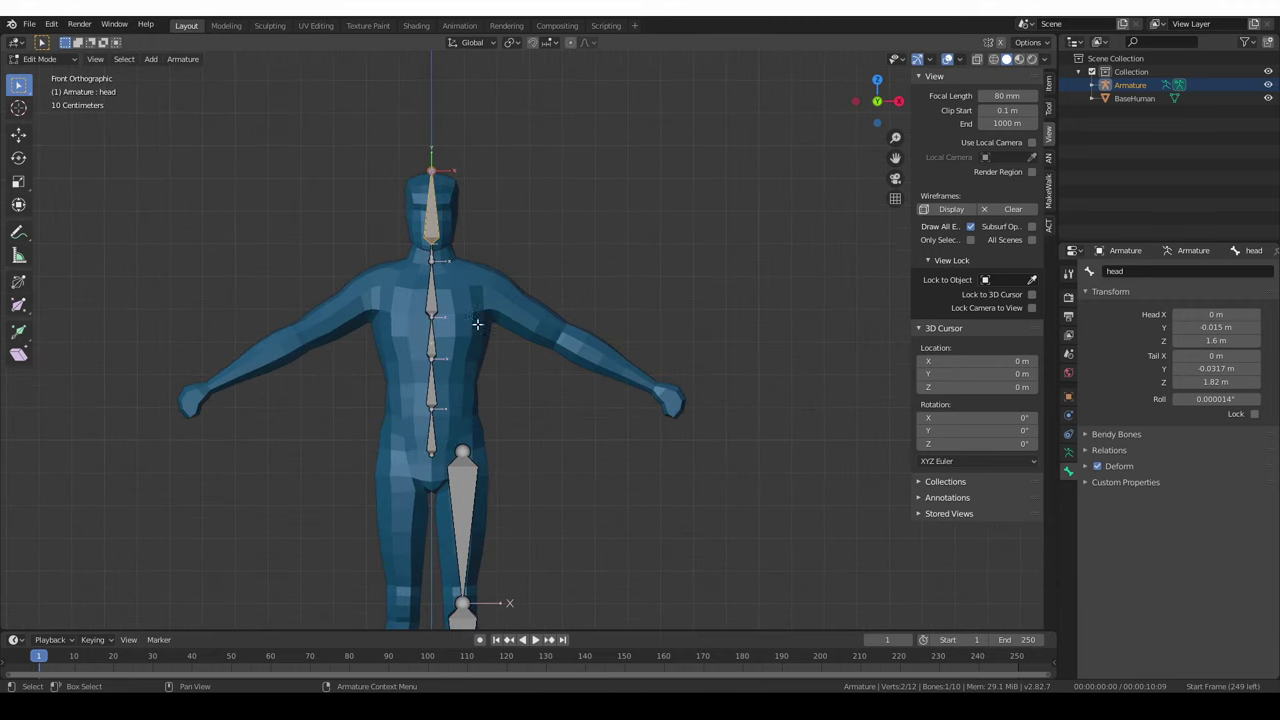
pyautogui.click(362, 254)
pyautogui.keyDown('shift'); pyautogui.moveTo(525, 360); pyautogui.dragTo(521, 336, button='middle'); pyautogui.keyUp('shift')
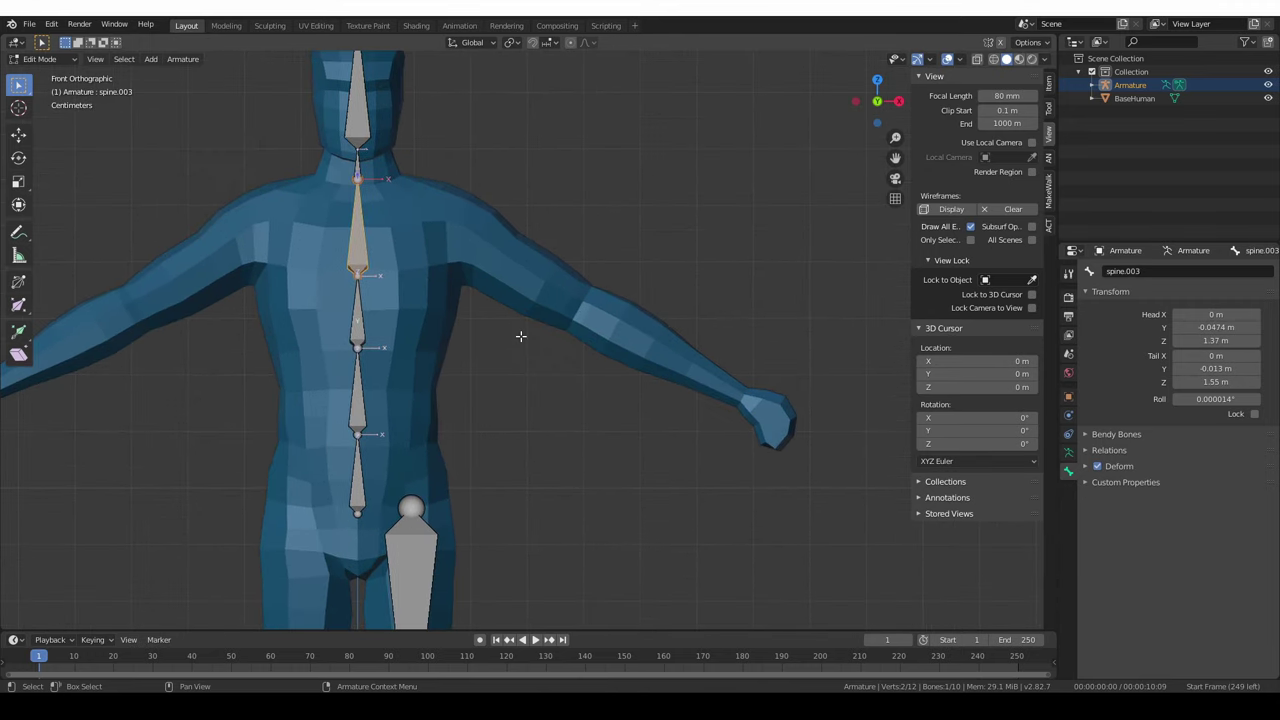
pyautogui.hotkey('shift', 'a')
pyautogui.scroll(-6, 520, 336)
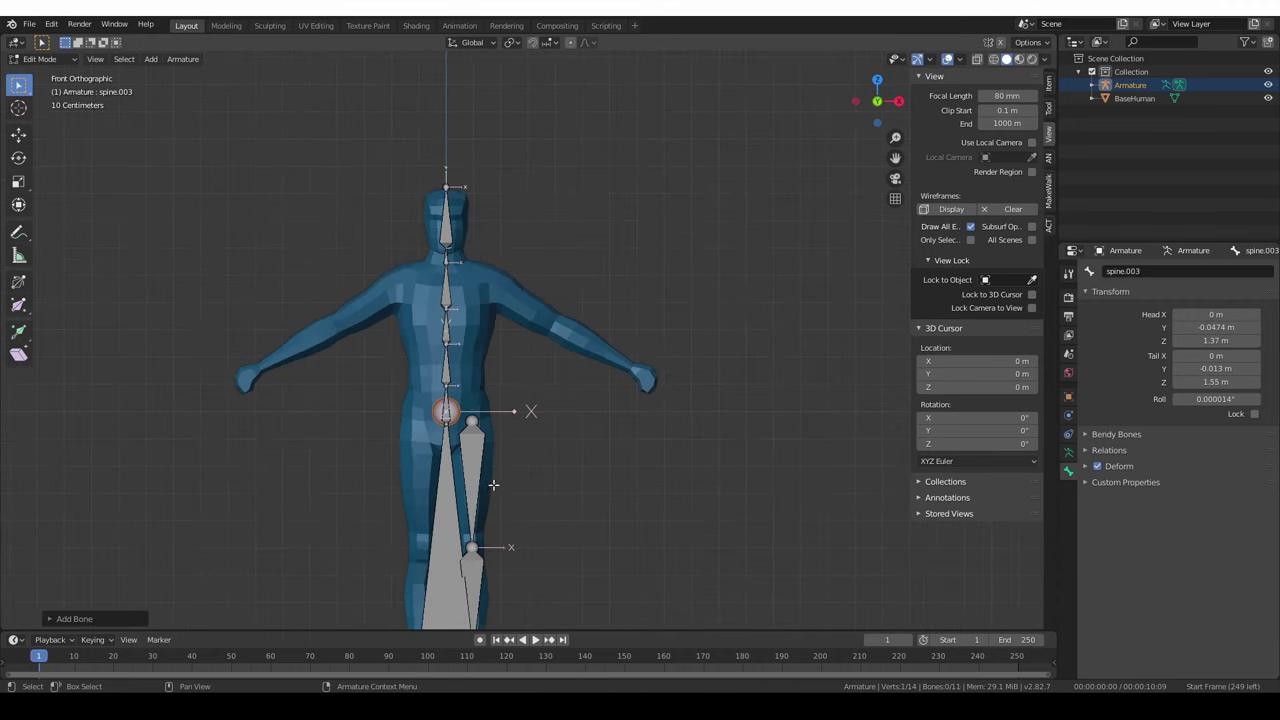
pyautogui.scroll(3, 464, 517)
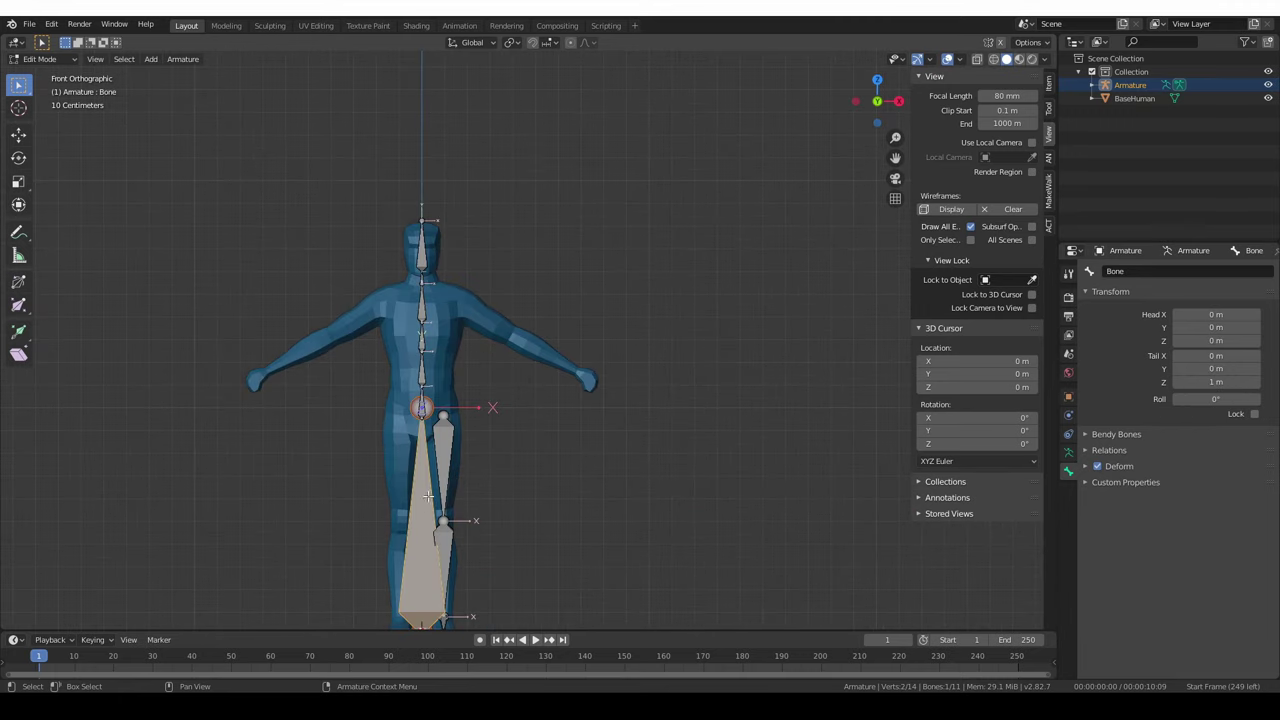
pyautogui.press('g')
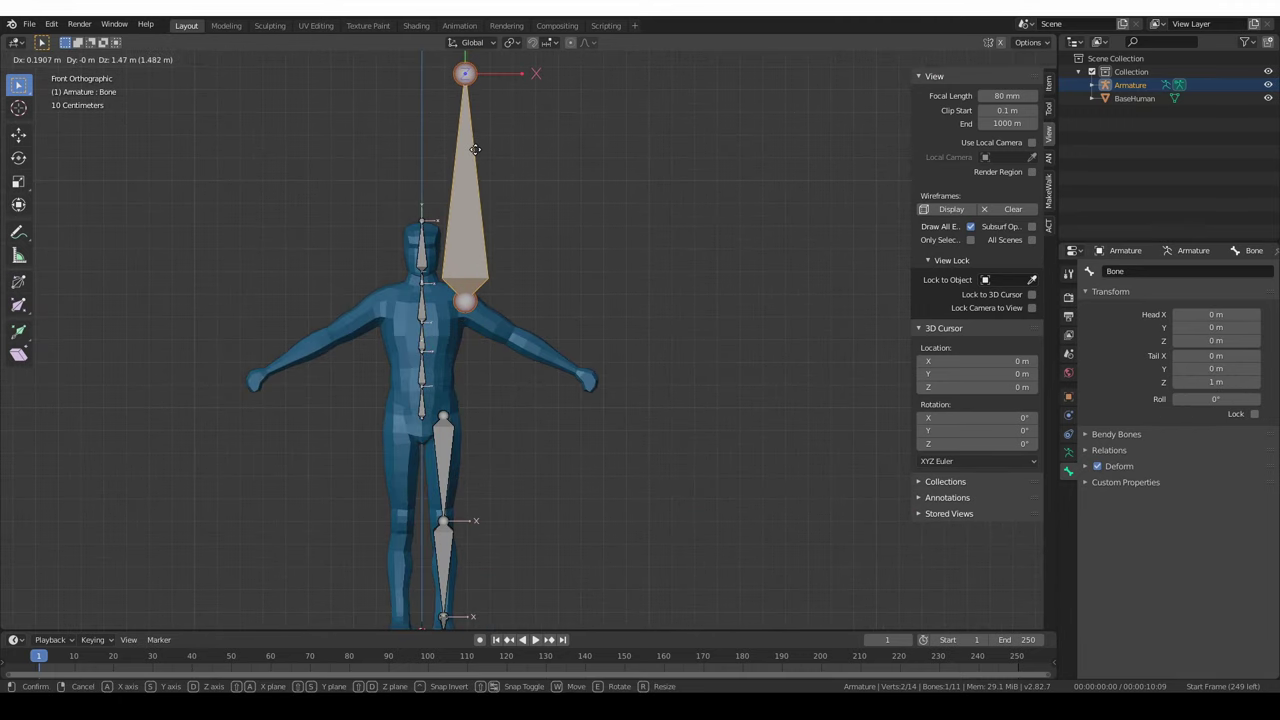
pyautogui.click(474, 150)
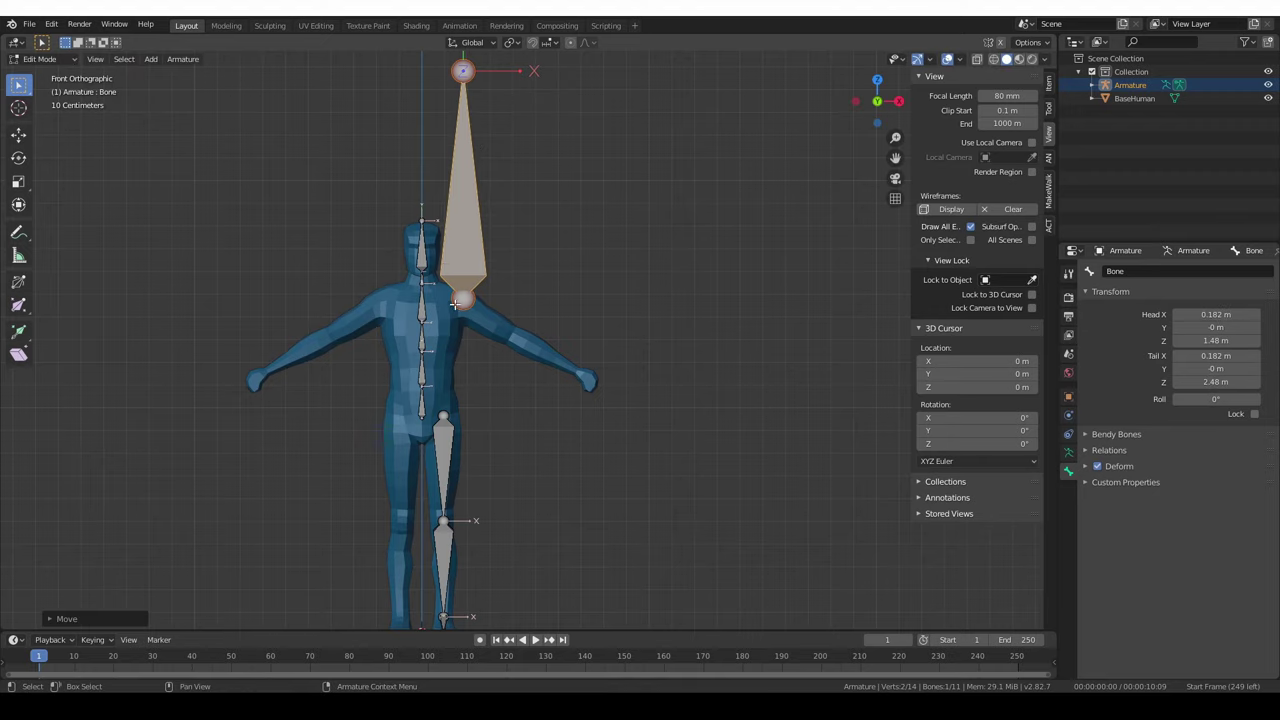
# Move the new bone's tip to the left wrist and shift the whole bone so its base lies at about X 0.176 m, Z 1.47 m.
pyautogui.click(459, 306)
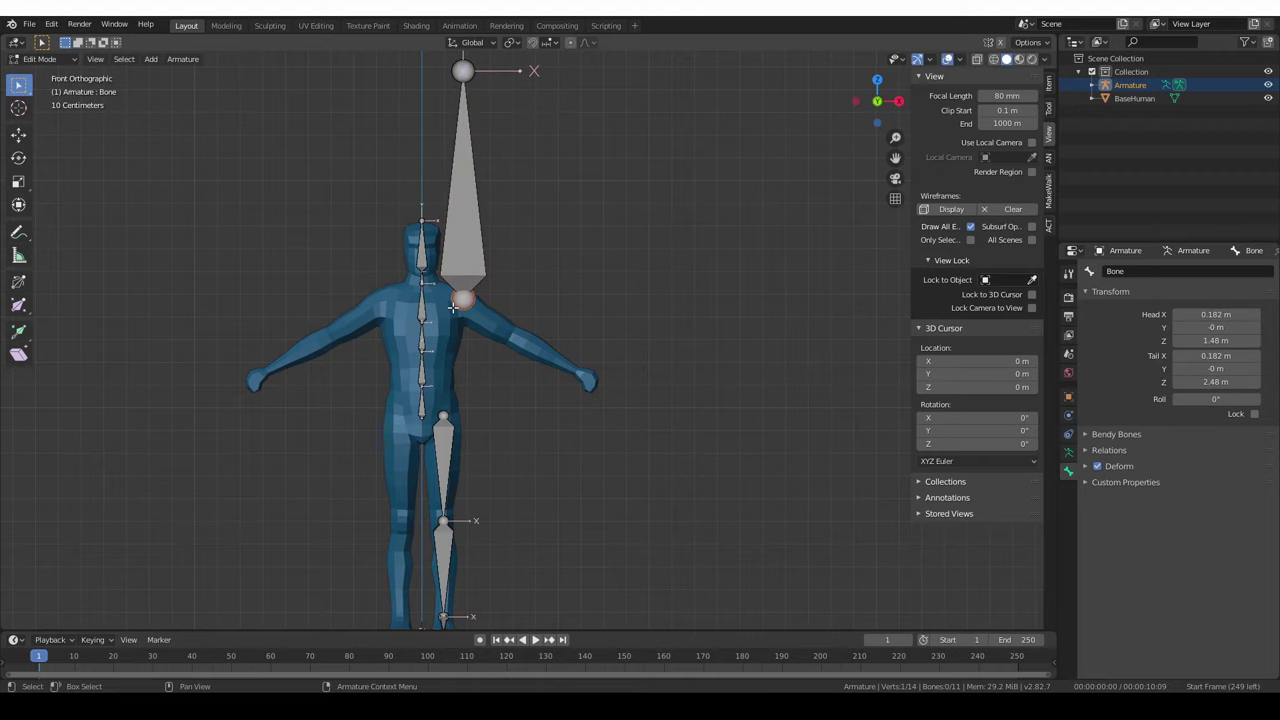
pyautogui.press('g')
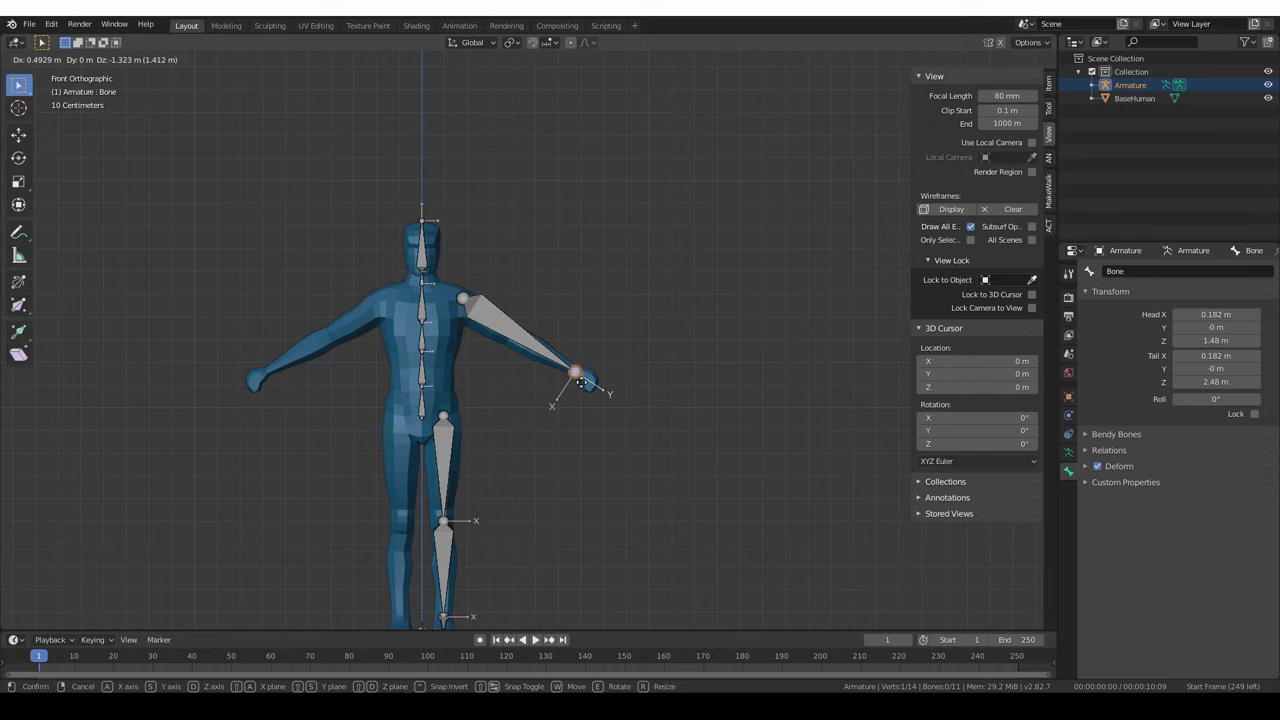
pyautogui.click(581, 382)
pyautogui.scroll(6, 581, 382)
pyautogui.click(424, 280)
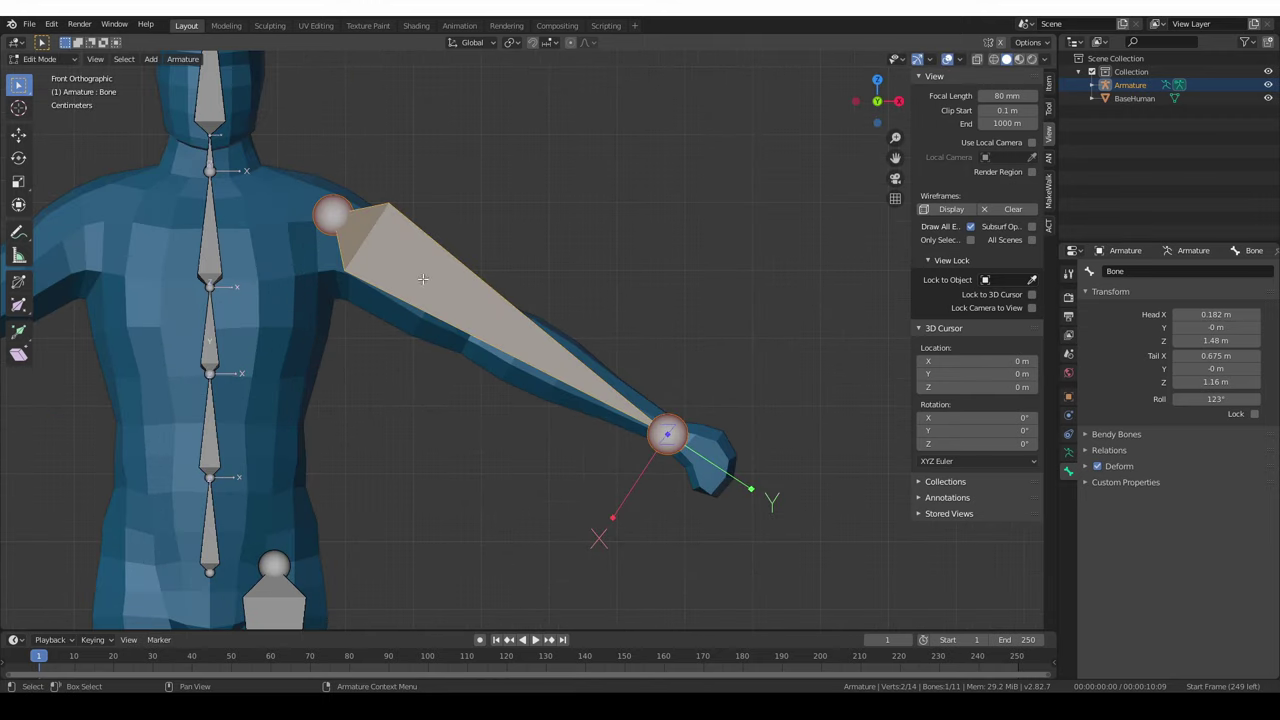
pyautogui.press('g')
pyautogui.click(466, 320)
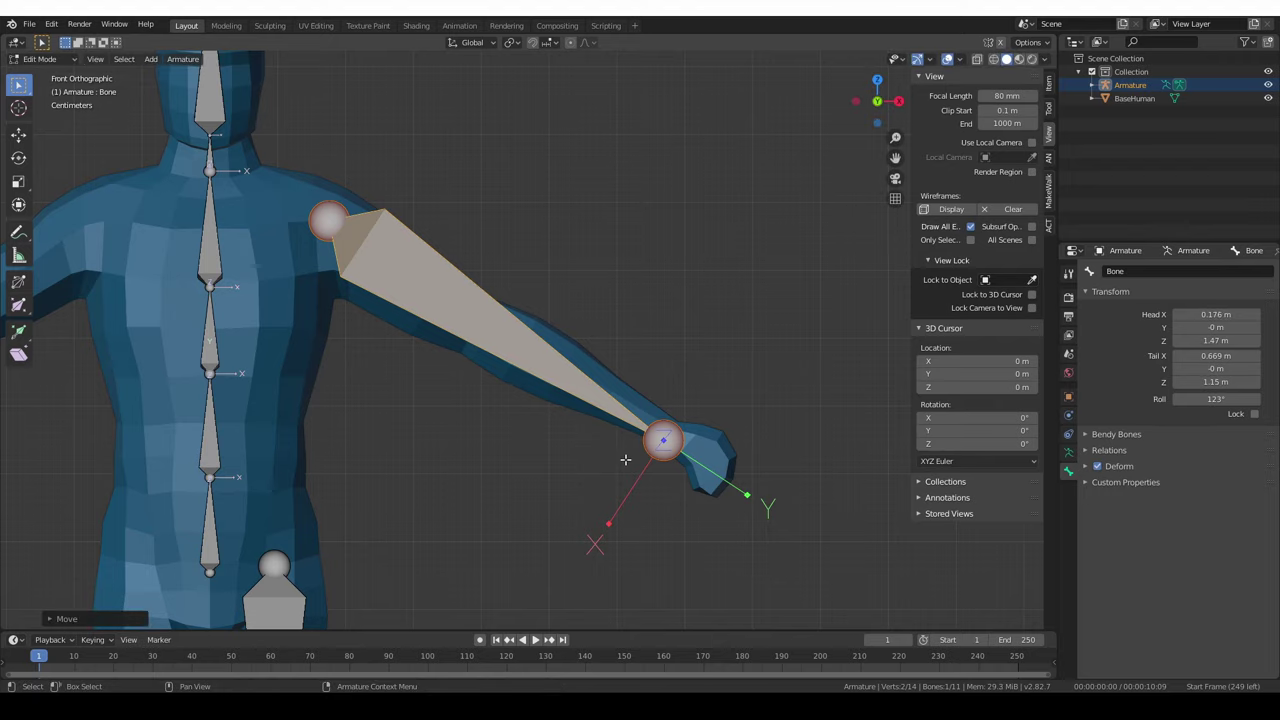
# Subdivide the left arm bone once into an upper-arm and a forearm bone.
pyautogui.rightClick(515, 135)
pyautogui.rightClick(562, 155)
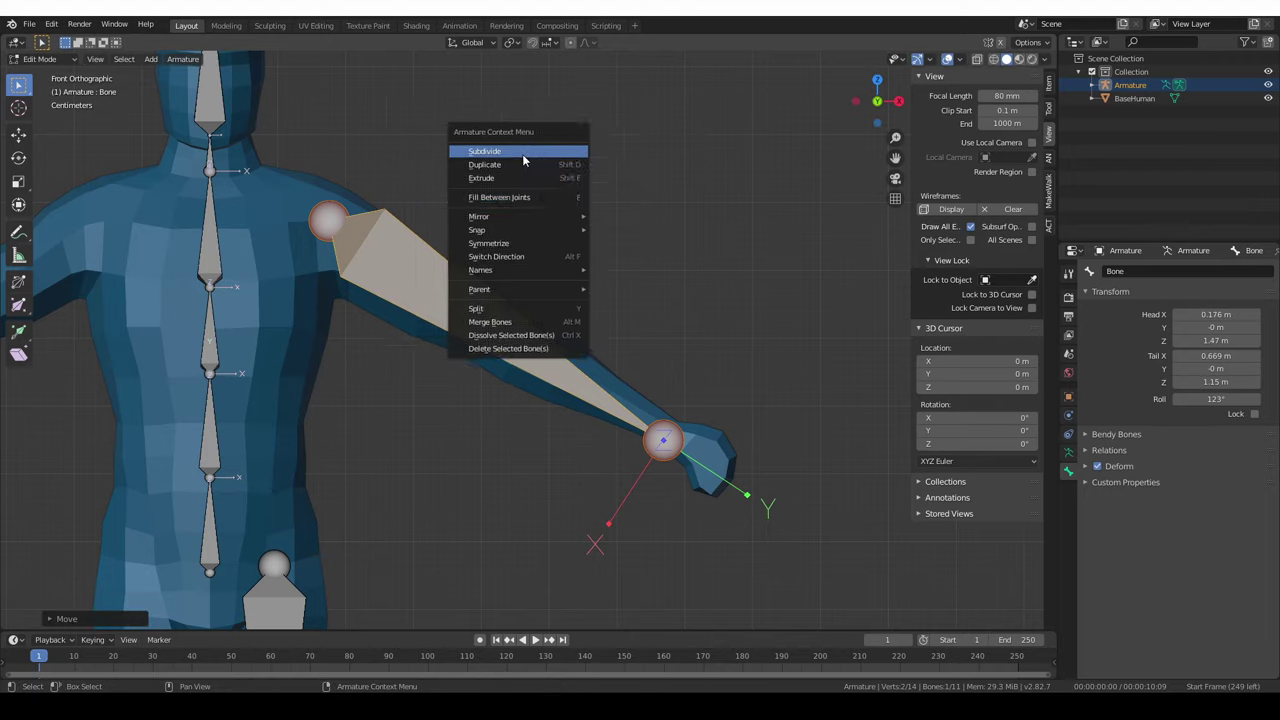
pyautogui.click(524, 152)
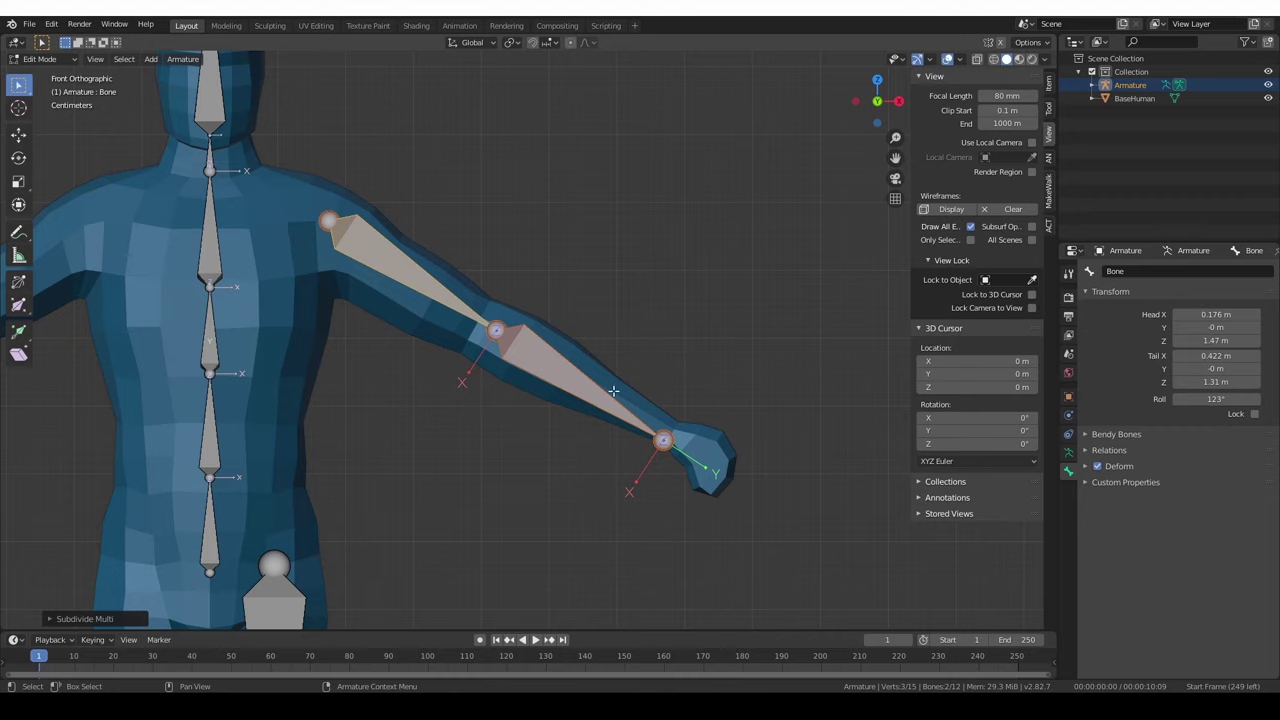
# Move the wrist joint to about X 0.678 m, Z 1.16 m and extrude a hand bone from it to about X 0.768 m, Z 1.09 m.
pyautogui.click(667, 449)
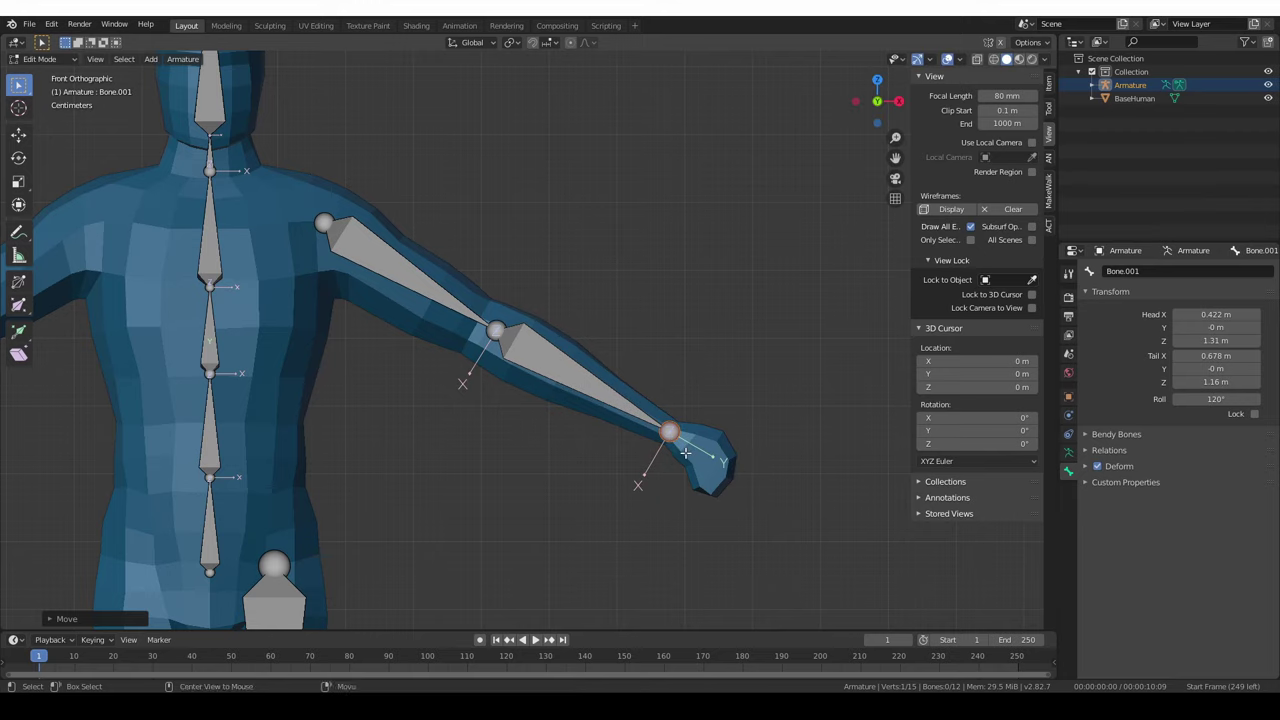
pyautogui.press('e')
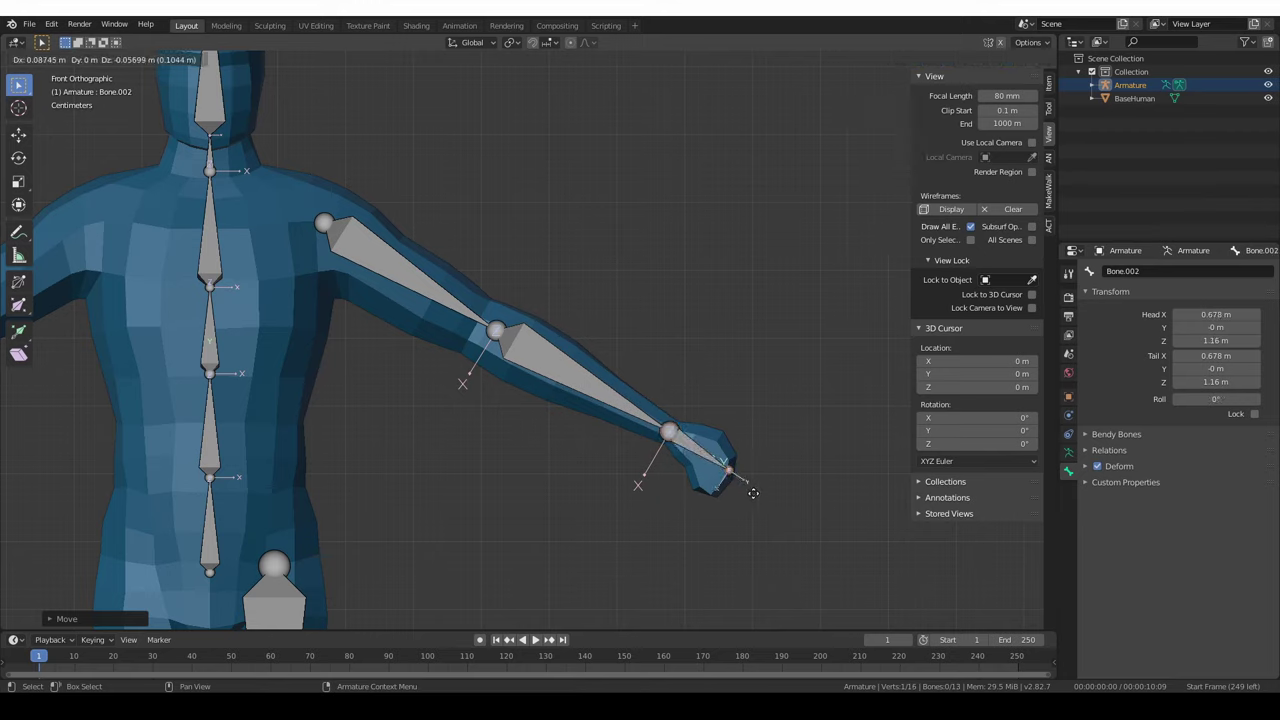
pyautogui.click(753, 500)
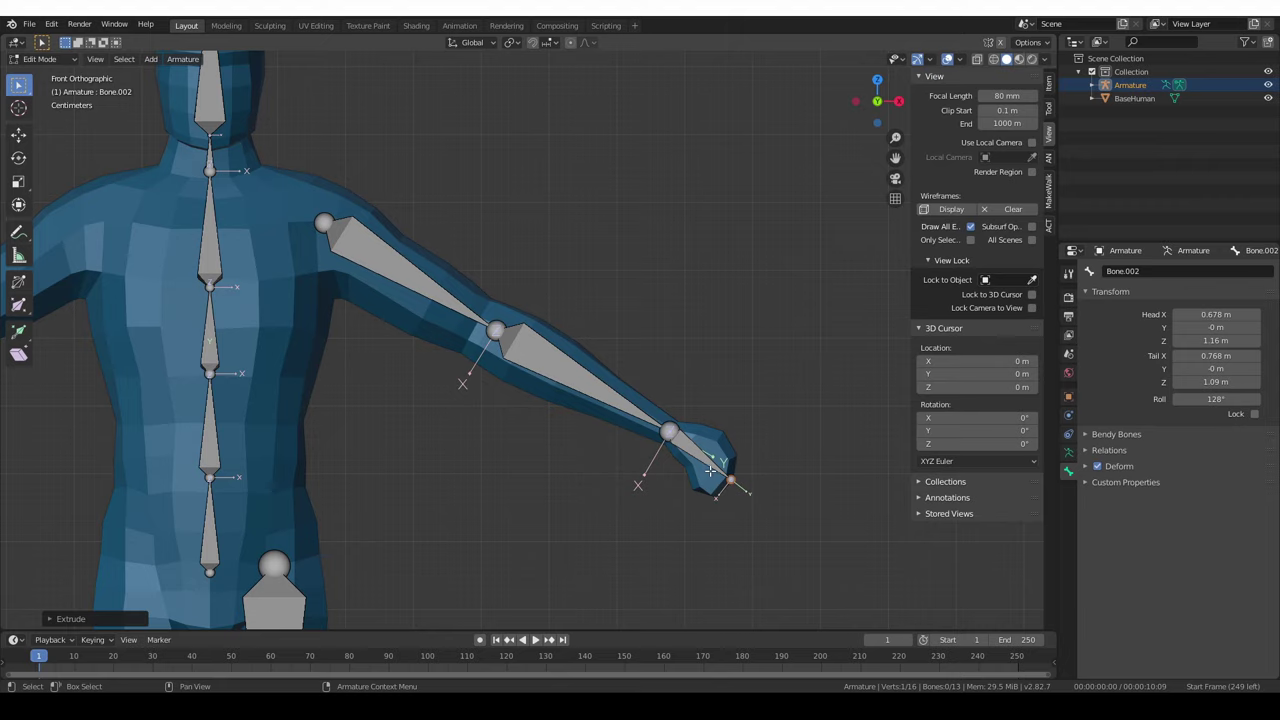
# Rename the left arm's upper bone as upper_arm.L.
pyautogui.click(417, 290)
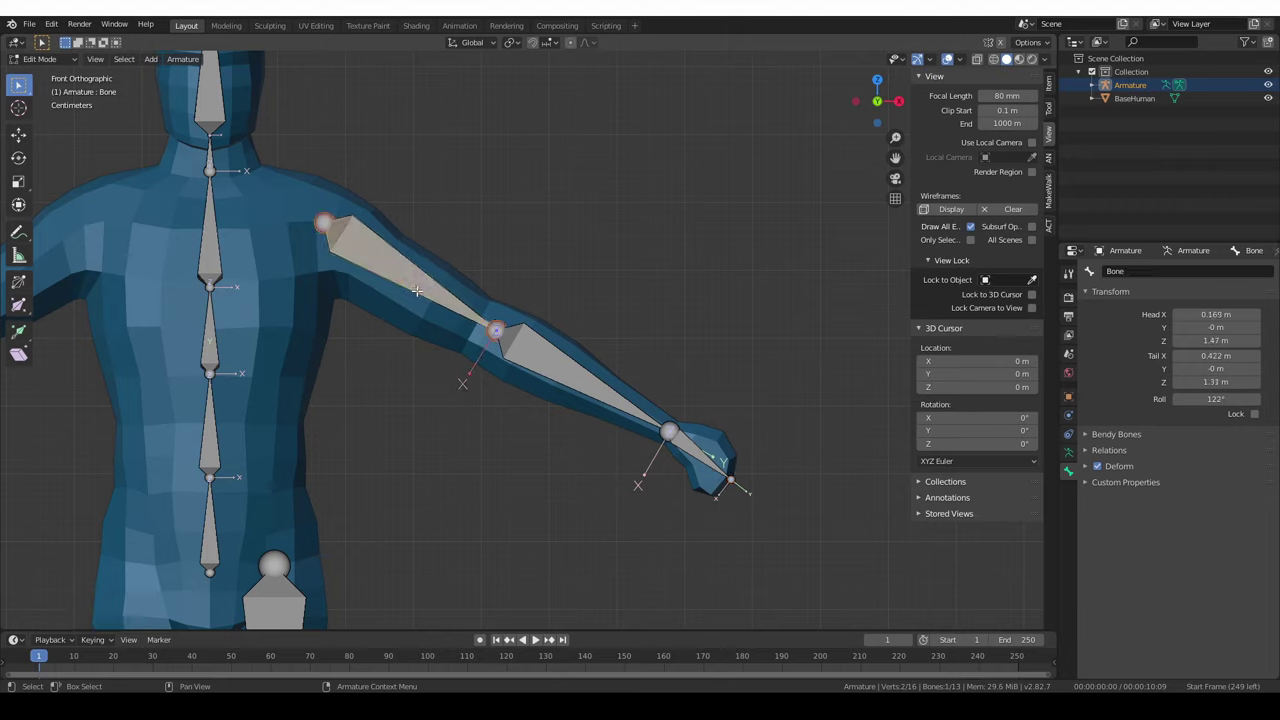
pyautogui.press('F2')
pyautogui.write('u')
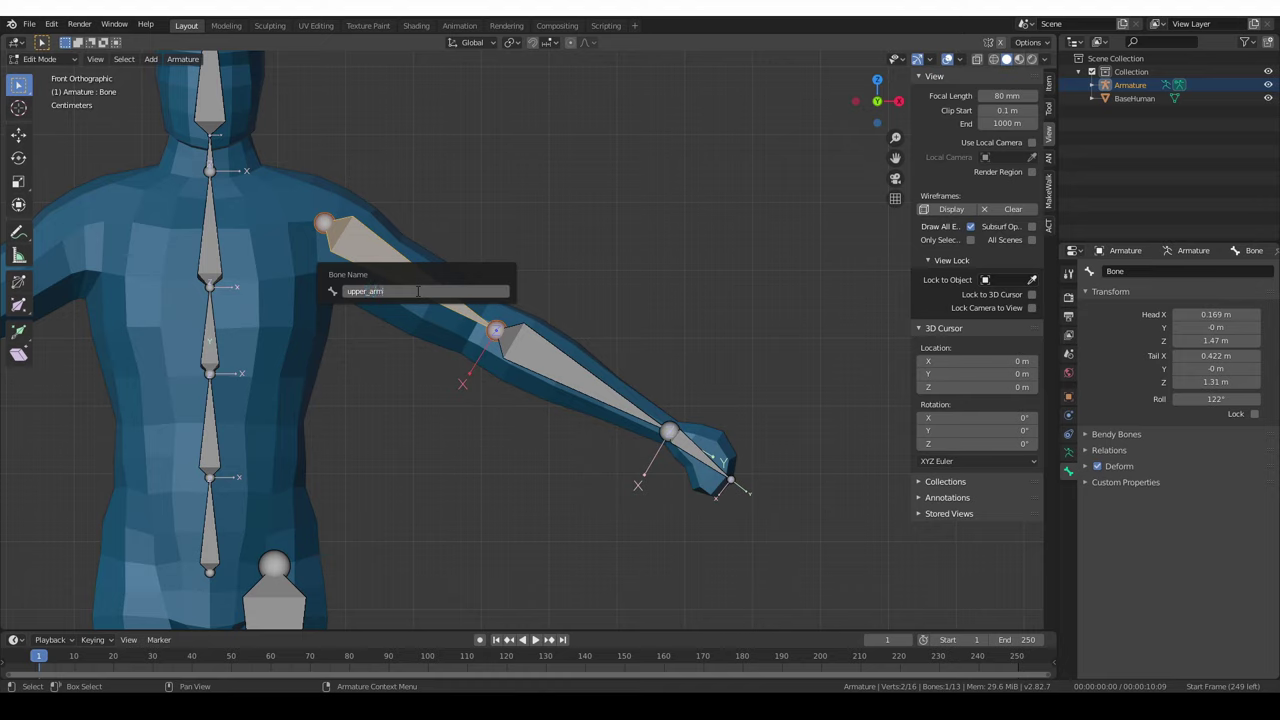
pyautogui.write('pper_arm')
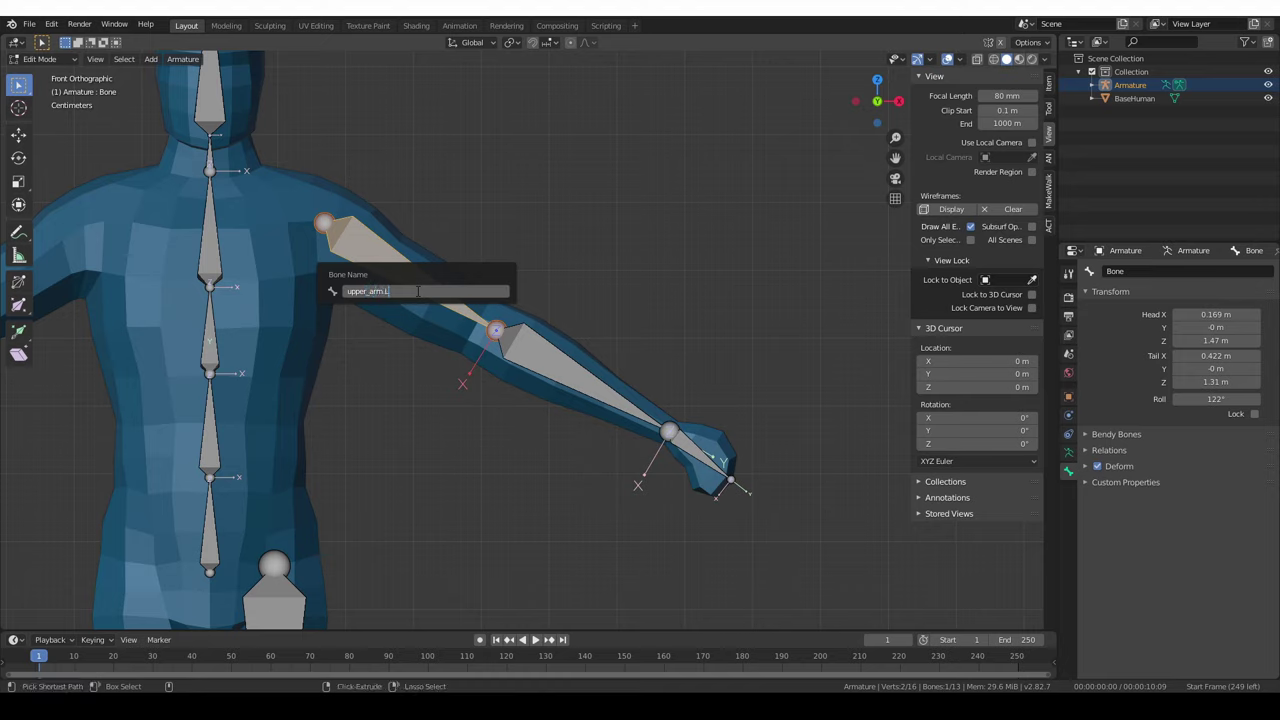
pyautogui.press('Return')
# Rename the left forearm bone as lower_arm.L.
pyautogui.click(558, 346)
pyautogui.press('F2')
pyautogui.write('upper_arm.L')
pyautogui.press('Delete')
pyautogui.press('Delete')
pyautogui.press('Delete')
pyautogui.press('Delete')
pyautogui.write('low')
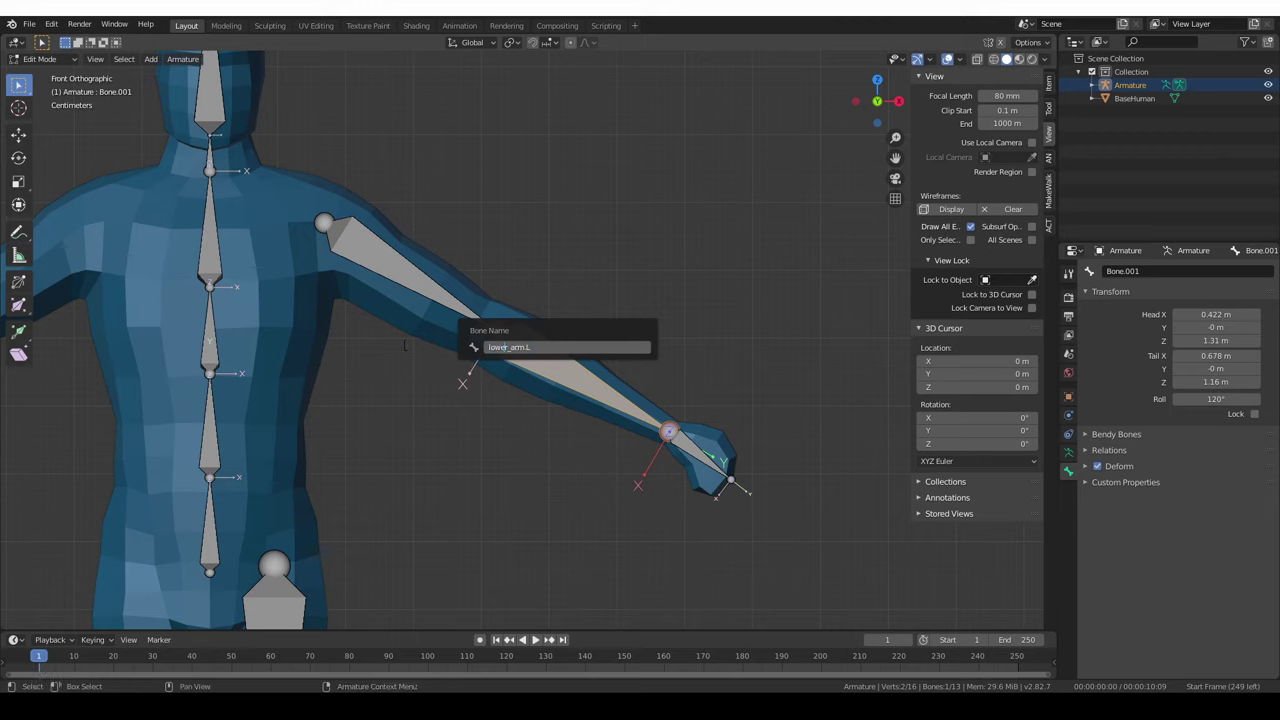
pyautogui.write('e')
pyautogui.press('Return')
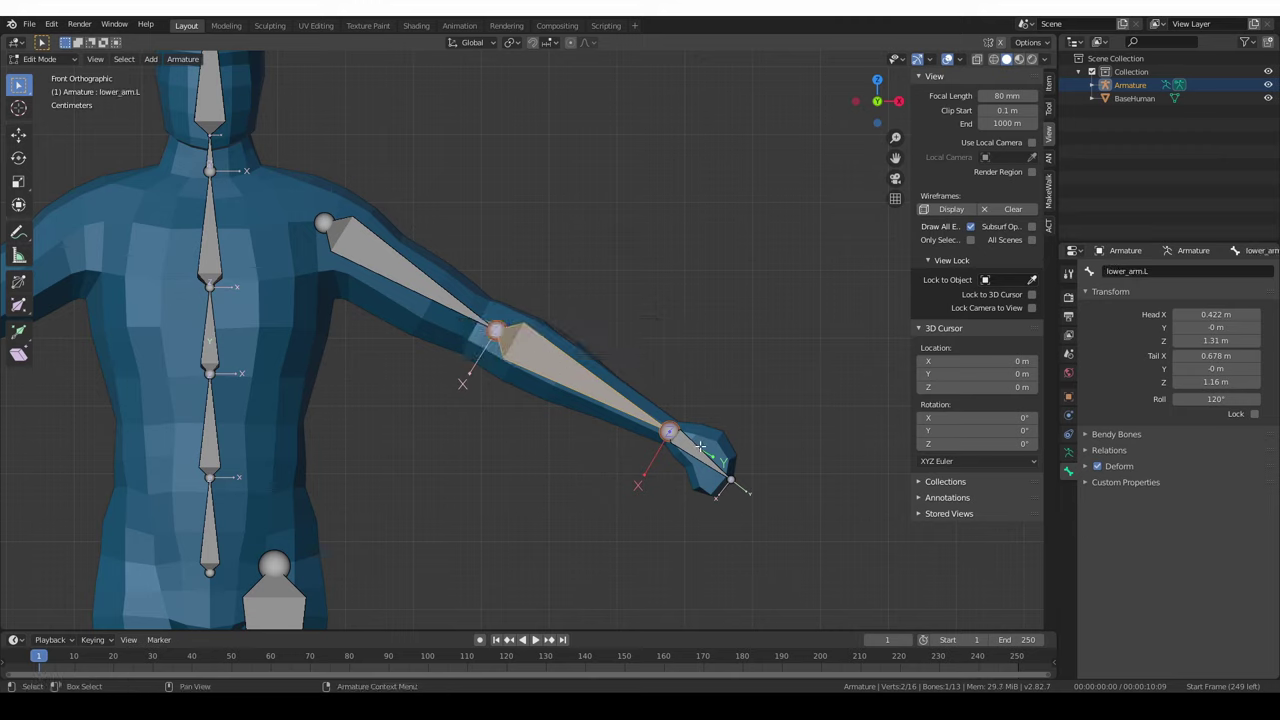
# Rename the bone inside the left hand as hand.L.
pyautogui.click(700, 447)
pyautogui.press('F2')
pyautogui.write('hand.L')
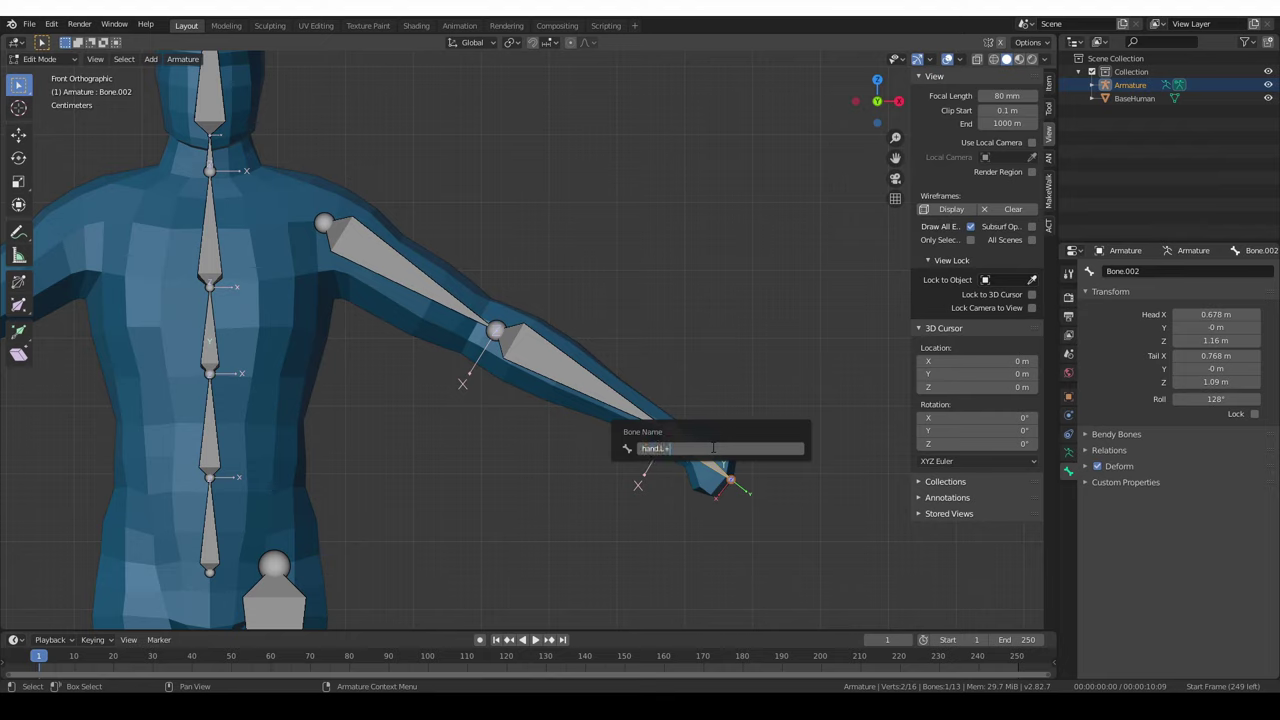
pyautogui.press('Return')
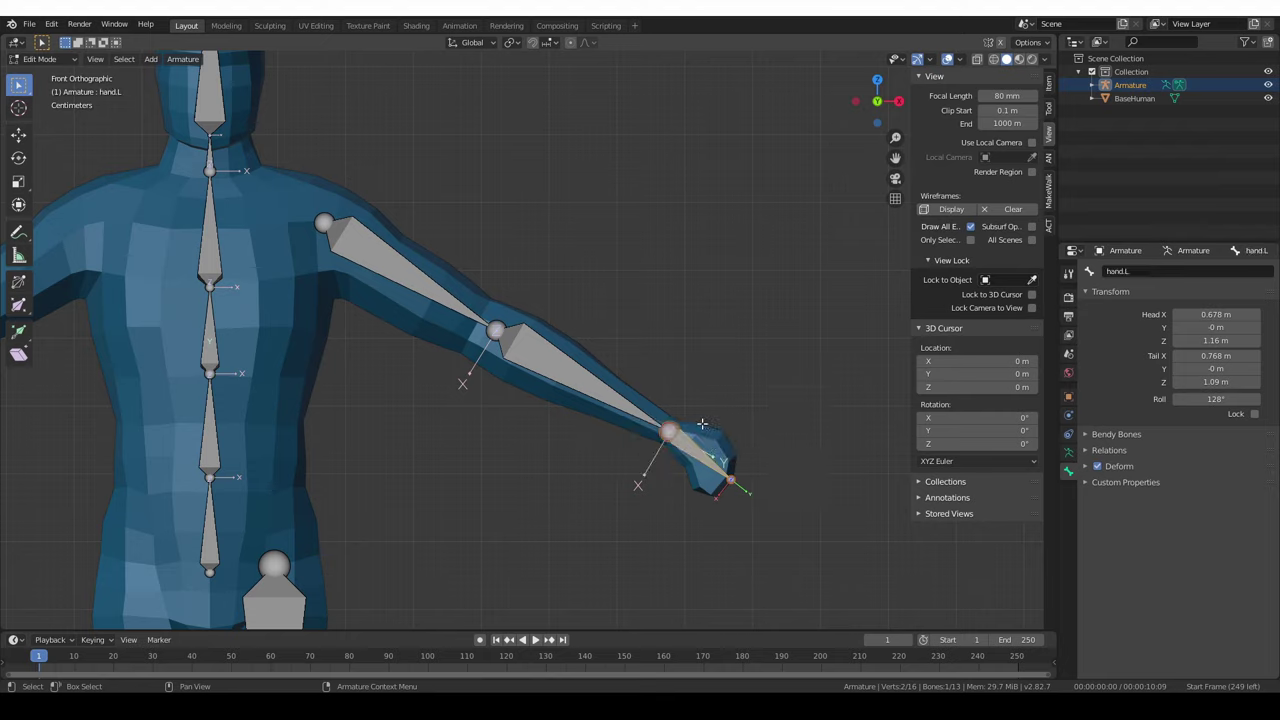
# In Top Orthographic view, move the left elbow joint slightly backward to about X 0.42 m, Y 0.0206 m.
pyautogui.press('KP_7')
pyautogui.click(467, 305)
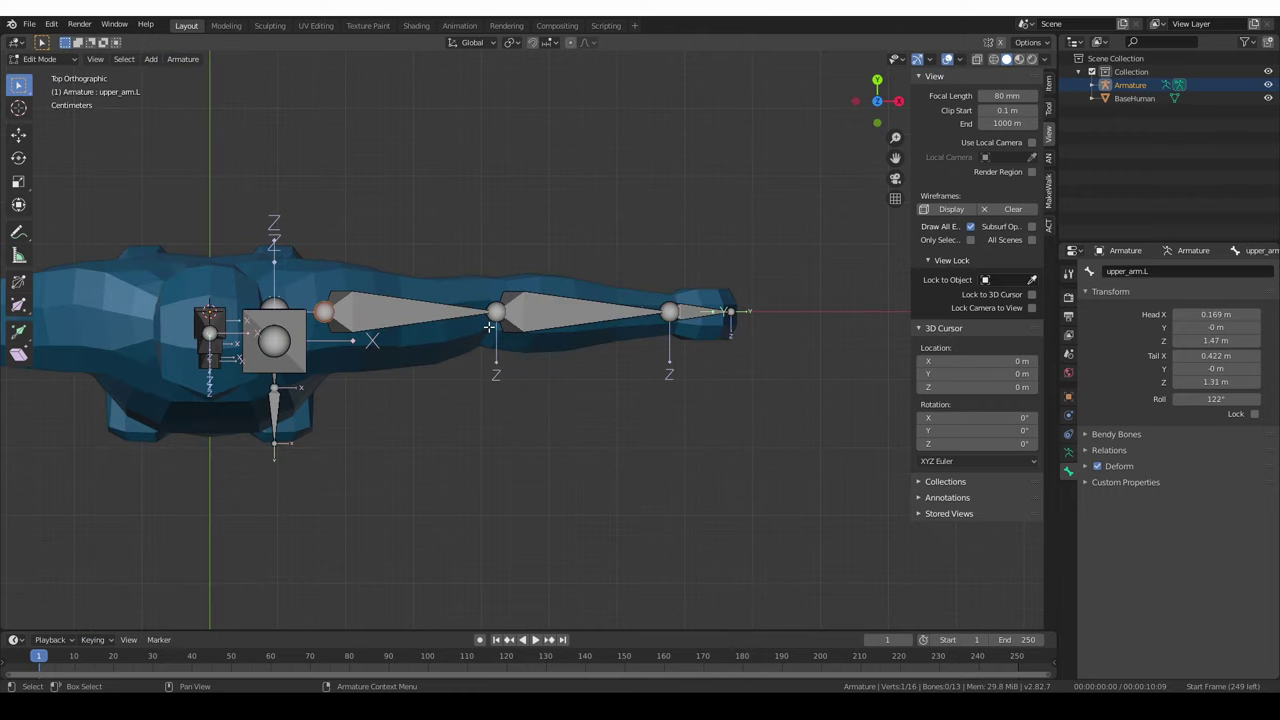
pyautogui.click(495, 313)
pyautogui.press('g')
pyautogui.rightClick(500, 325)
pyautogui.press('g')
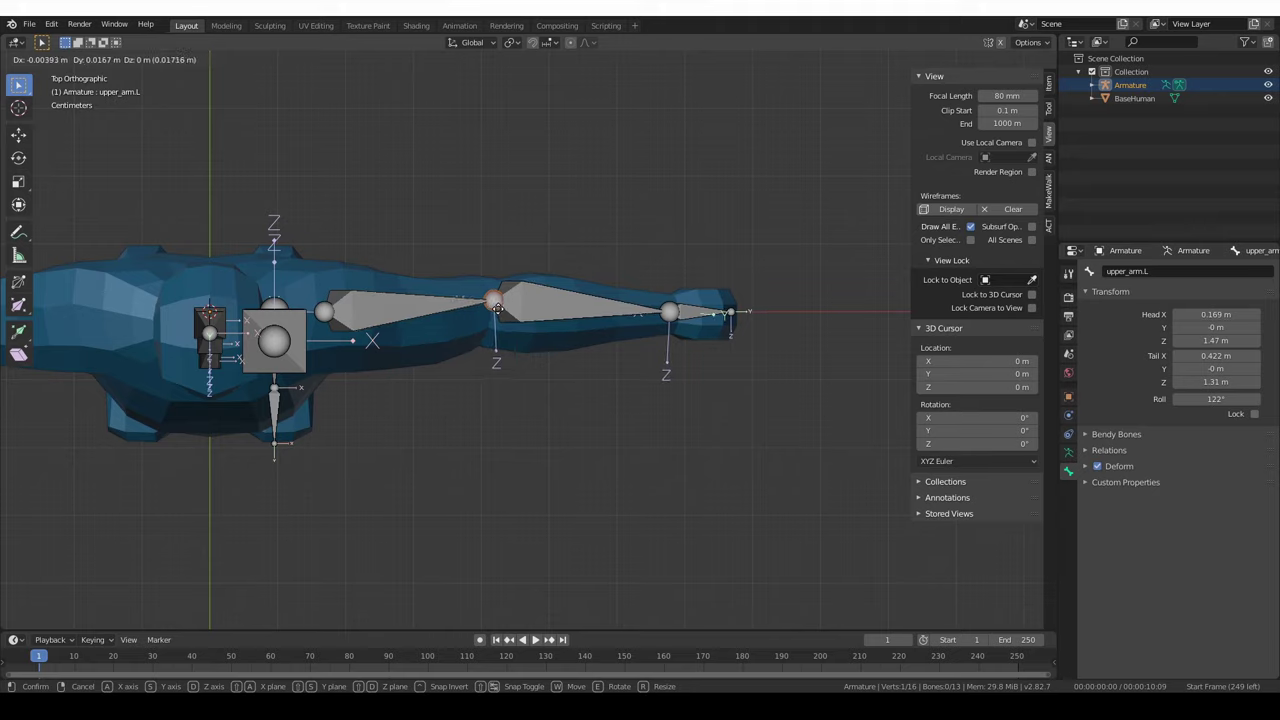
pyautogui.click(499, 304)
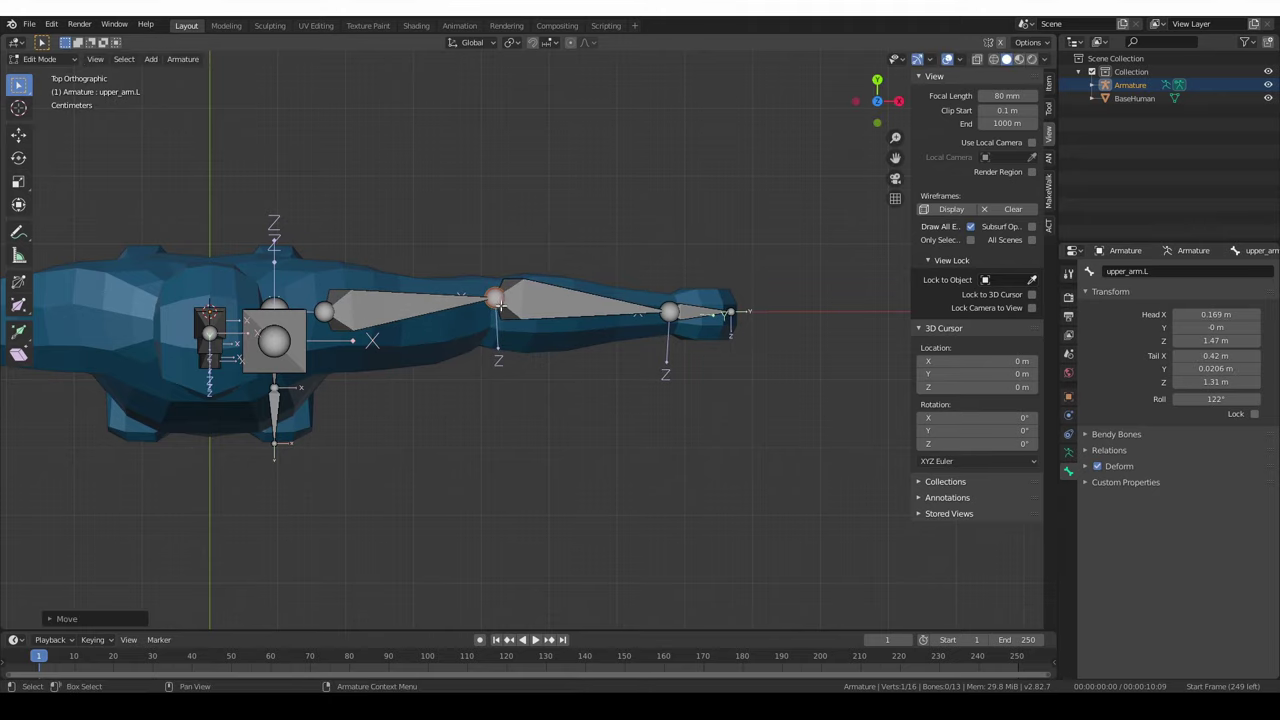
# In Right Orthographic view, adjust the left knee joint to about Y -0.0442 m, Z 0.504 m.
pyautogui.press('KP_3')
pyautogui.keyDown('shift'); pyautogui.moveTo(582, 563); pyautogui.dragTo(554, 191, button='middle'); pyautogui.keyUp('shift')
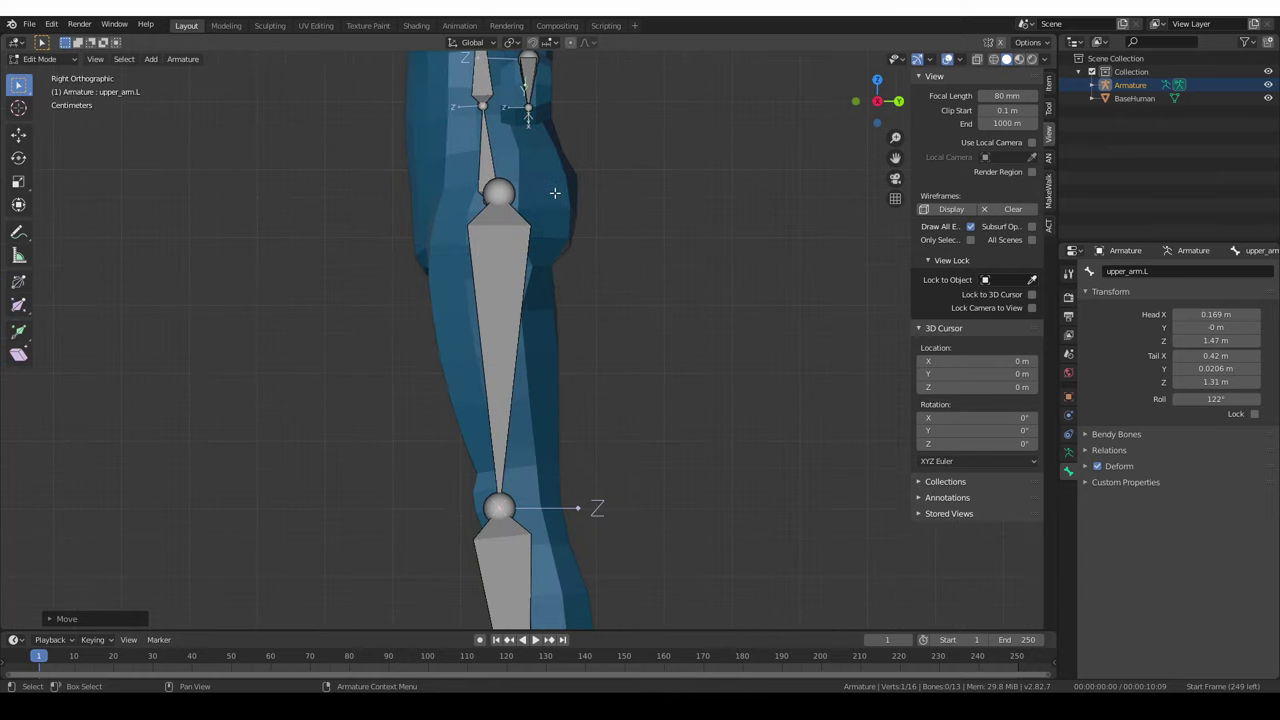
pyautogui.scroll(-2, 554, 191)
pyautogui.keyDown('shift'); pyautogui.moveTo(527, 332); pyautogui.dragTo(511, 186, button='middle'); pyautogui.keyUp('shift')
pyautogui.scroll(2, 511, 186)
pyautogui.keyDown('shift'); pyautogui.moveTo(492, 262); pyautogui.dragTo(489, 323, button='middle'); pyautogui.keyUp('shift')
pyautogui.scroll(-2, 486, 270)
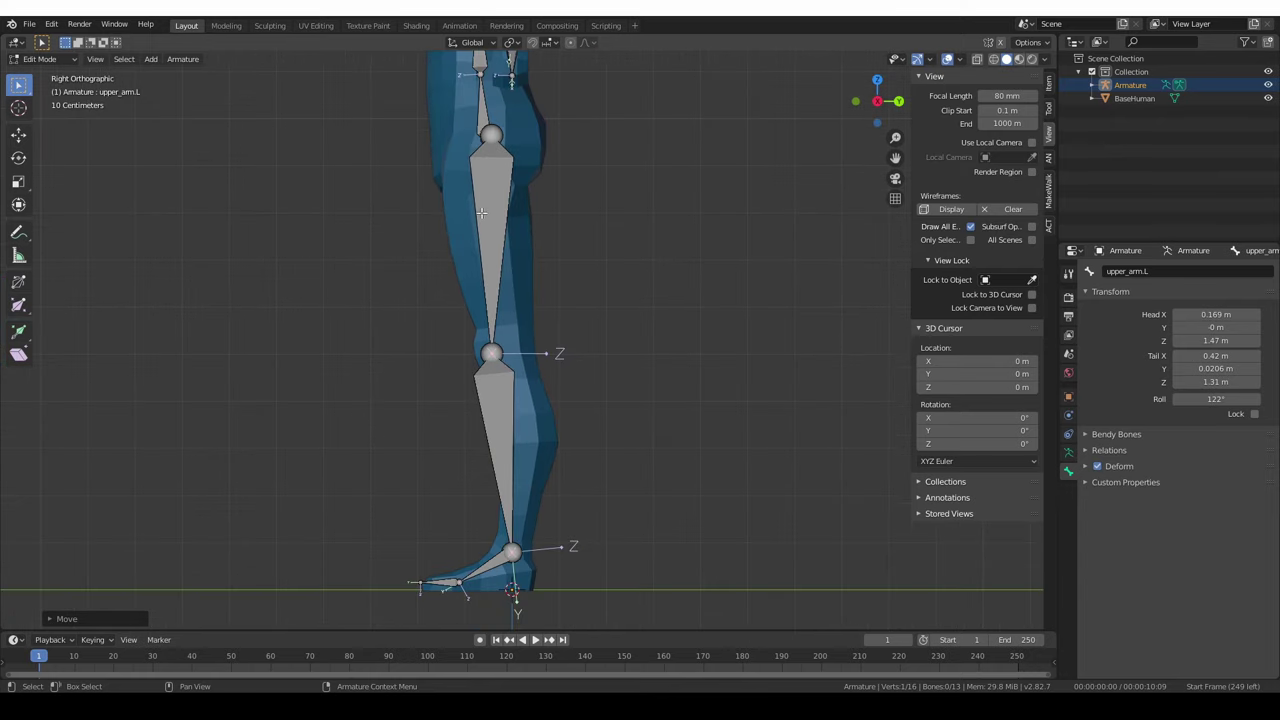
pyautogui.click(498, 353)
pyautogui.press('g')
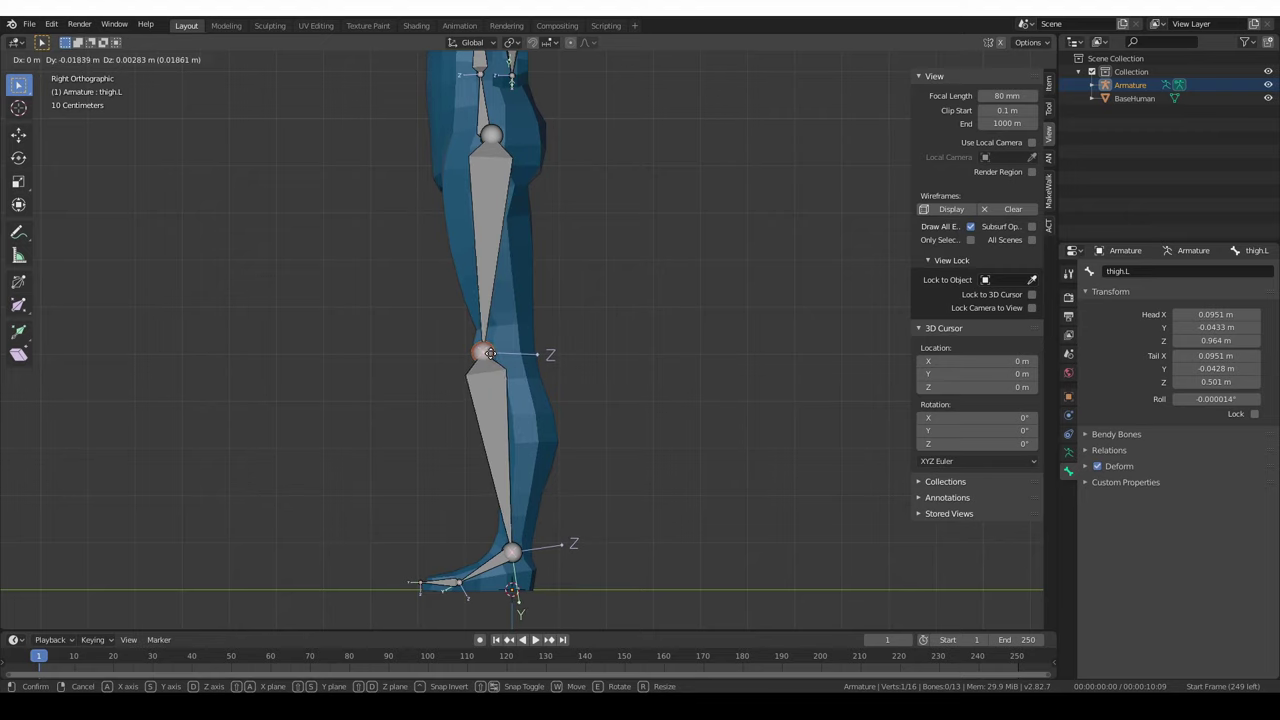
pyautogui.click(498, 352)
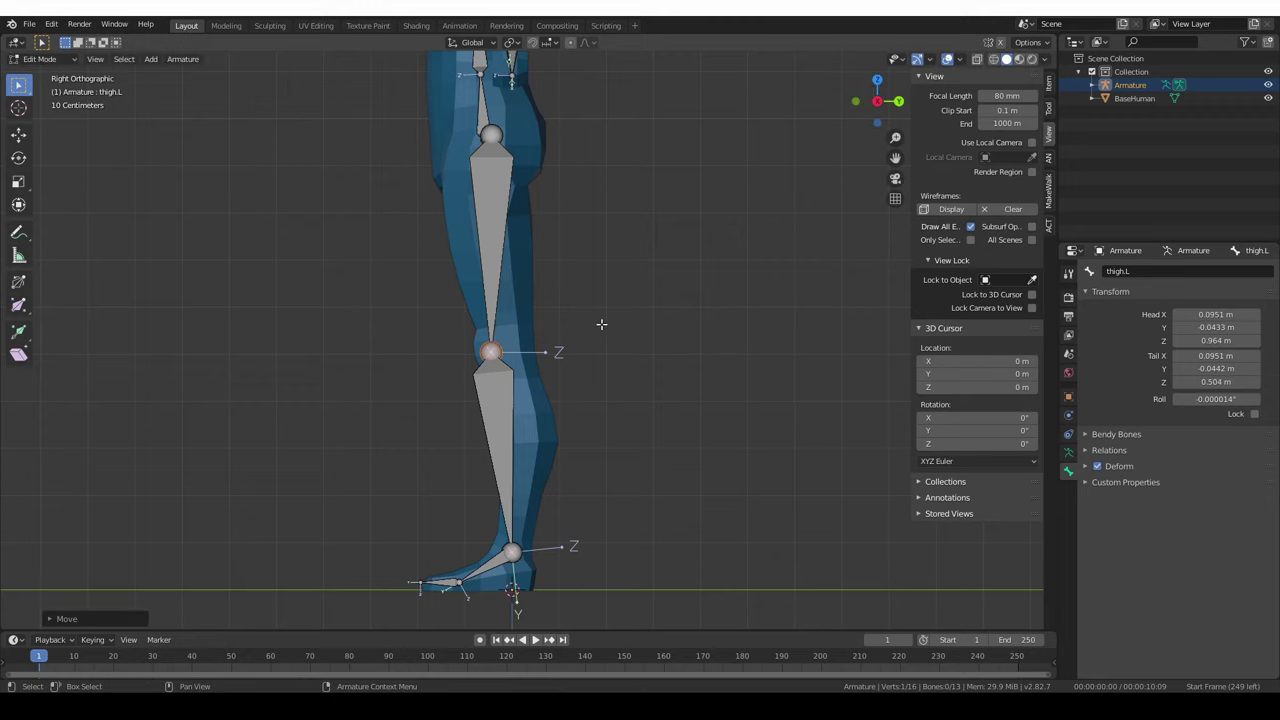
# Add a new bone and, in Front Orthographic view, move its base up to the chest at about X 0.0318 m, Z 1.35 m.
pyautogui.keyDown('shift'); pyautogui.moveTo(542, 324); pyautogui.dragTo(742, 372, button='middle'); pyautogui.keyUp('shift')
pyautogui.scroll(-2, 500, 250)
pyautogui.keyDown('shift'); pyautogui.moveTo(468, 130); pyautogui.dragTo(466, 278, button='middle'); pyautogui.keyUp('shift')
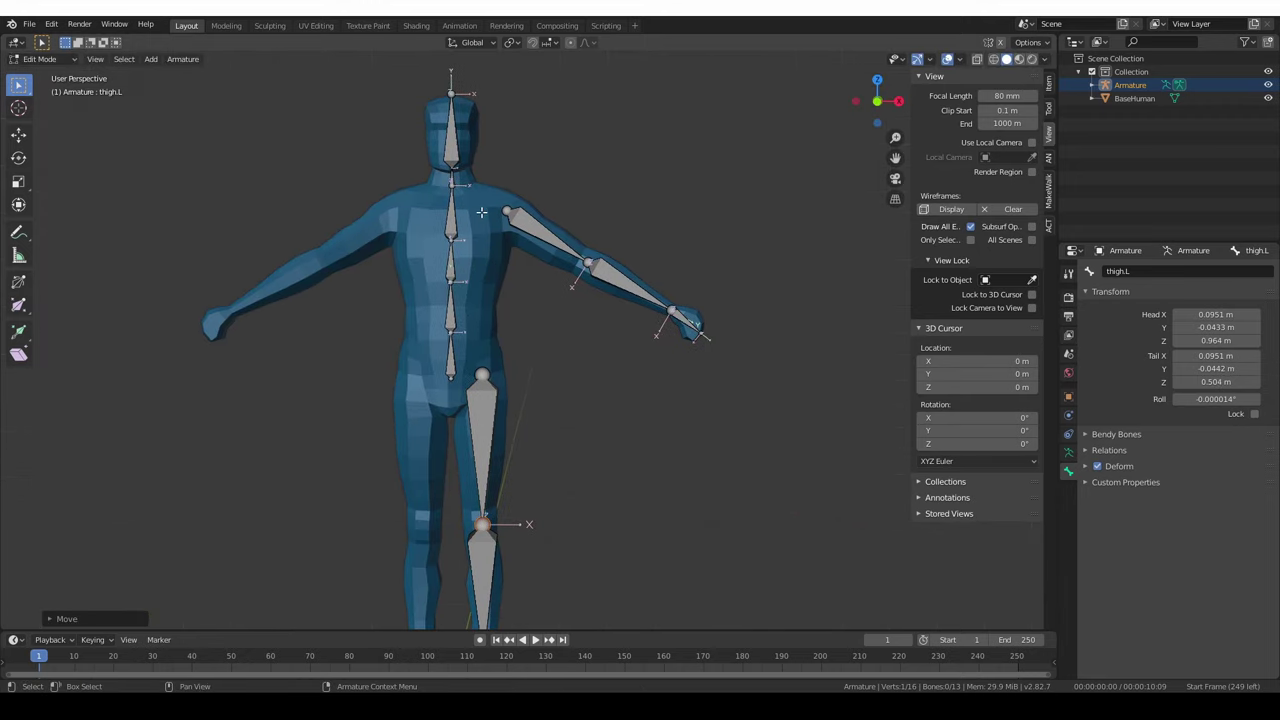
pyautogui.keyDown('shift'); pyautogui.moveTo(501, 238); pyautogui.dragTo(497, 216, button='middle'); pyautogui.keyUp('shift')
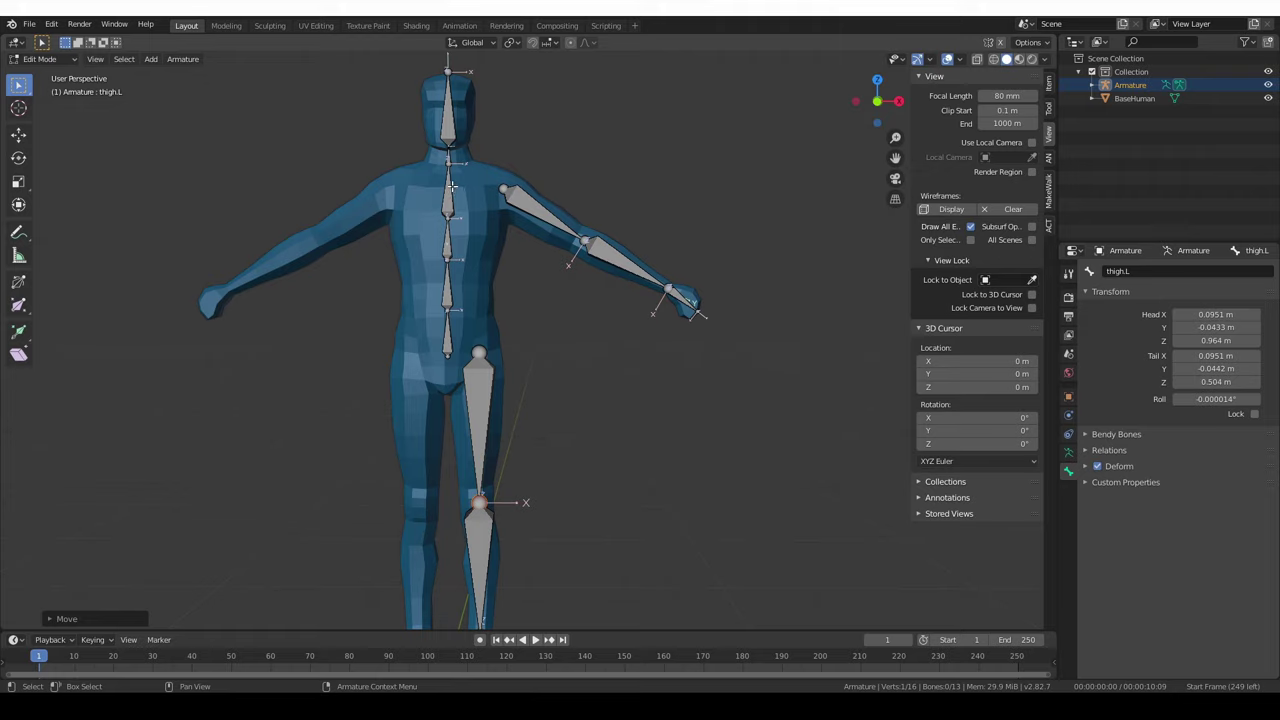
pyautogui.scroll(-1, 452, 186)
pyautogui.keyDown('shift'); pyautogui.scroll(-1, 592, 455); pyautogui.keyUp('shift')
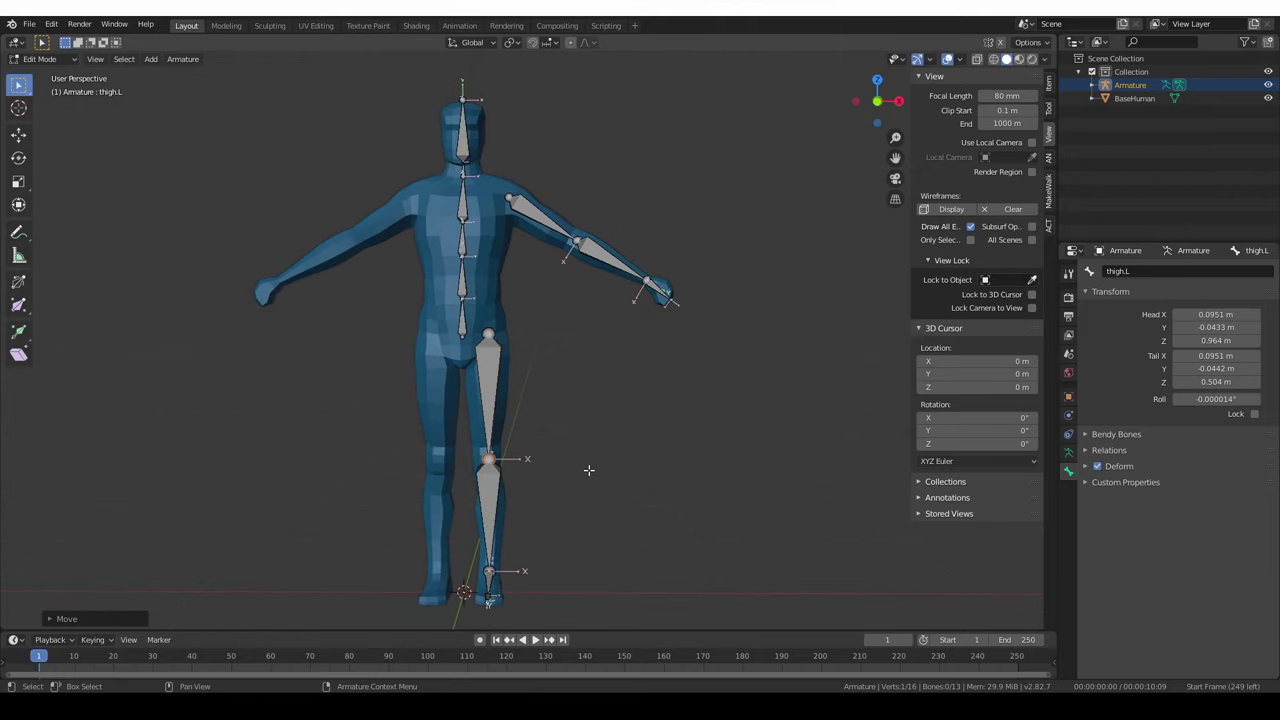
pyautogui.hotkey('shift', 'a')
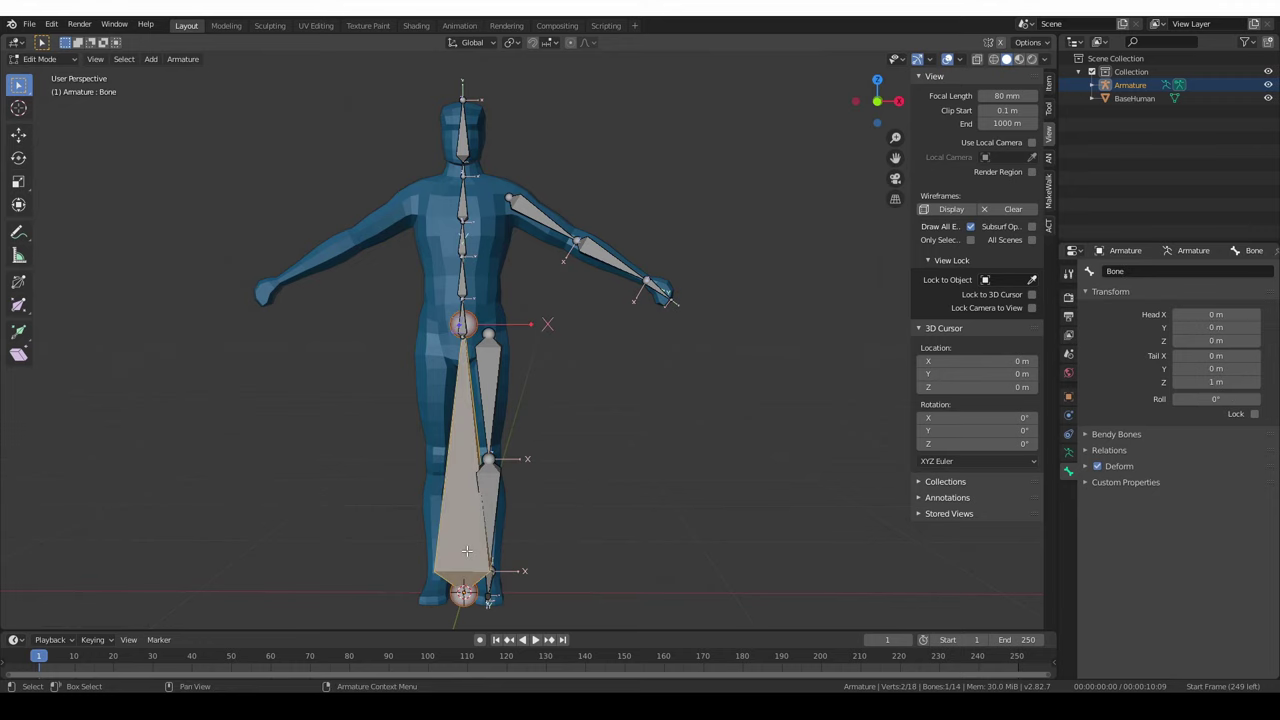
pyautogui.press('KP_1')
pyautogui.press('g')
pyautogui.click(430, 142)
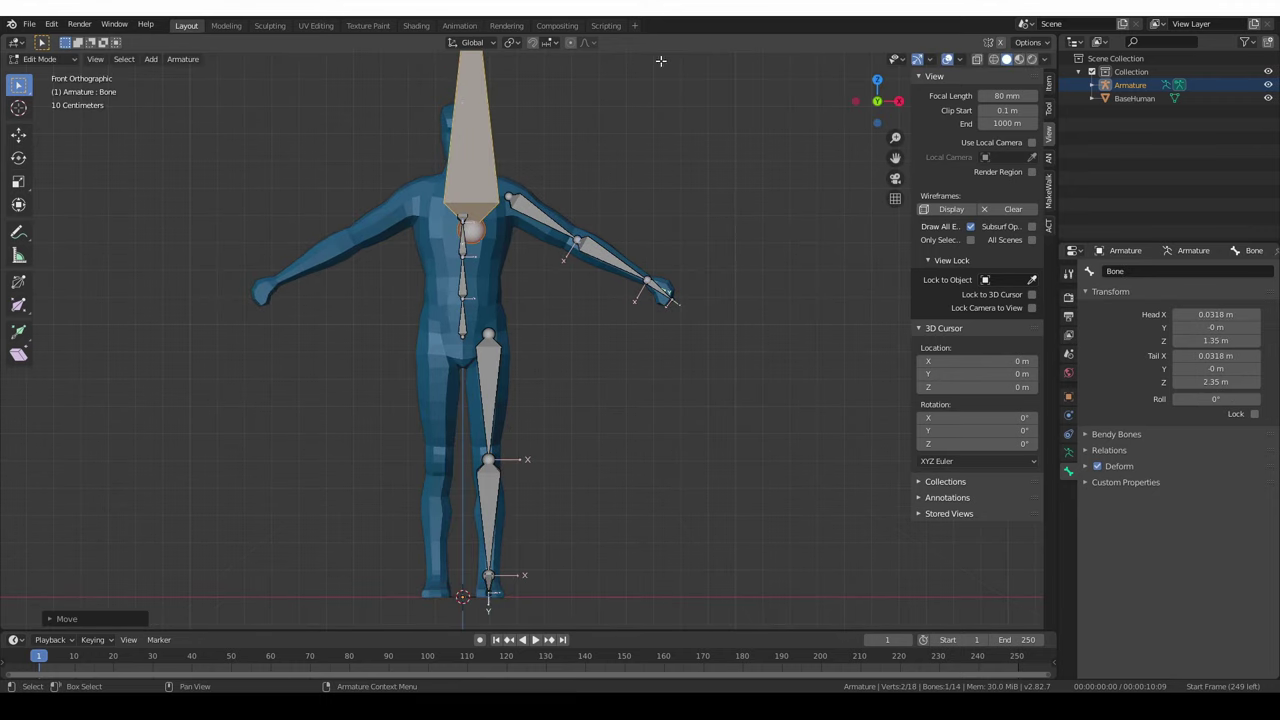
# Rotate the new bone sideways, shrink it, and place it between the neck and left shoulder, with its tip at about X 0.206 m, Z 1.49 m.
pyautogui.press('s')
pyautogui.click(714, 191)
pyautogui.press('r')
pyautogui.click(634, 218)
pyautogui.press('s')
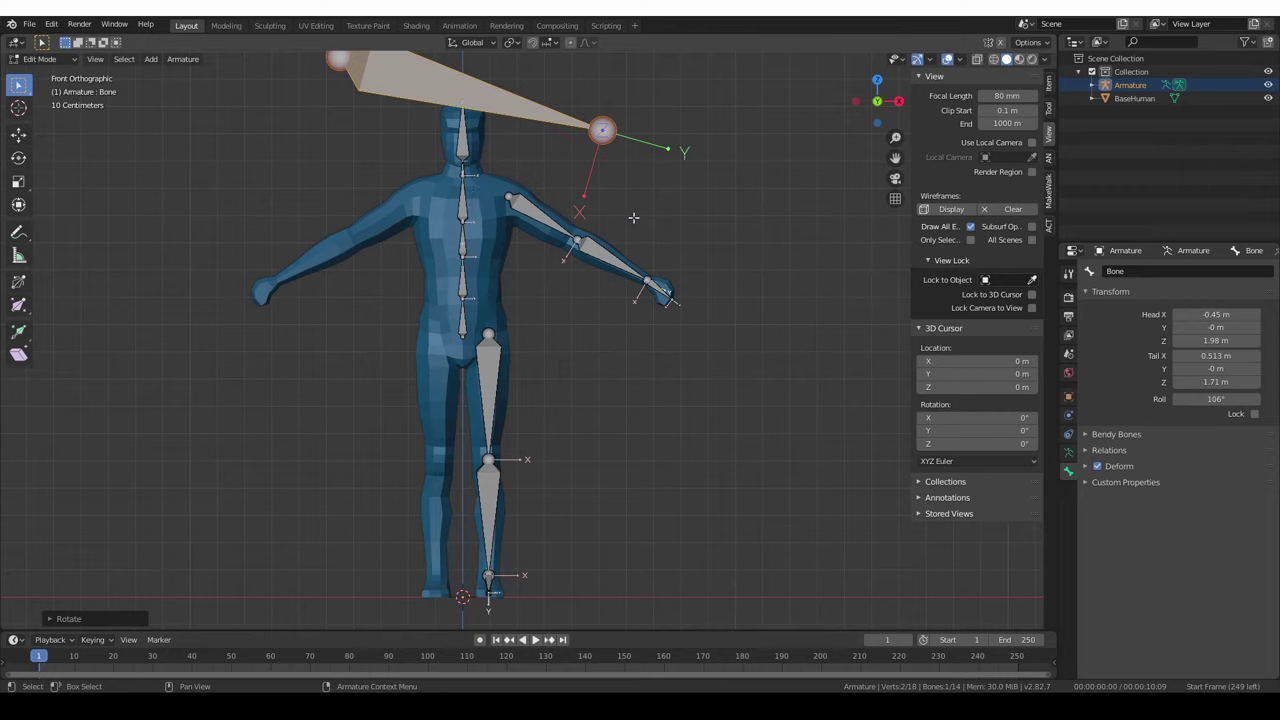
pyautogui.click(560, 149)
pyautogui.press('g')
pyautogui.click(574, 230)
# Level and shorten the collarbone bone, positioning it at about Z 1.47 m from X 0.0228 m to X 0.134 m.
pyautogui.press('r')
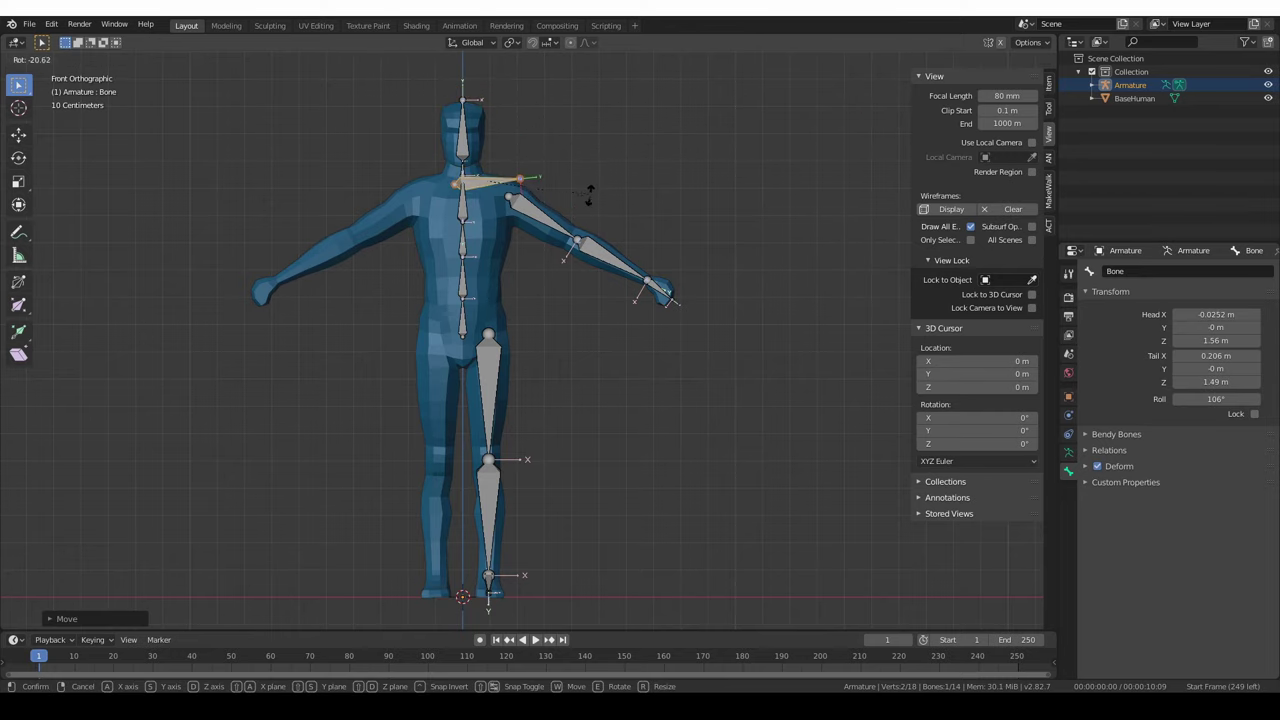
pyautogui.click(589, 191)
pyautogui.press('s')
pyautogui.click(534, 187)
pyautogui.press('g')
pyautogui.click(532, 200)
# Move the collarbone bone forward along the global Y axis to the front of the chest.
pyautogui.scroll(4, 540, 200)
pyautogui.moveTo(551, 170); pyautogui.dragTo(505, 259, button='middle')
pyautogui.press('g')
pyautogui.press('y')
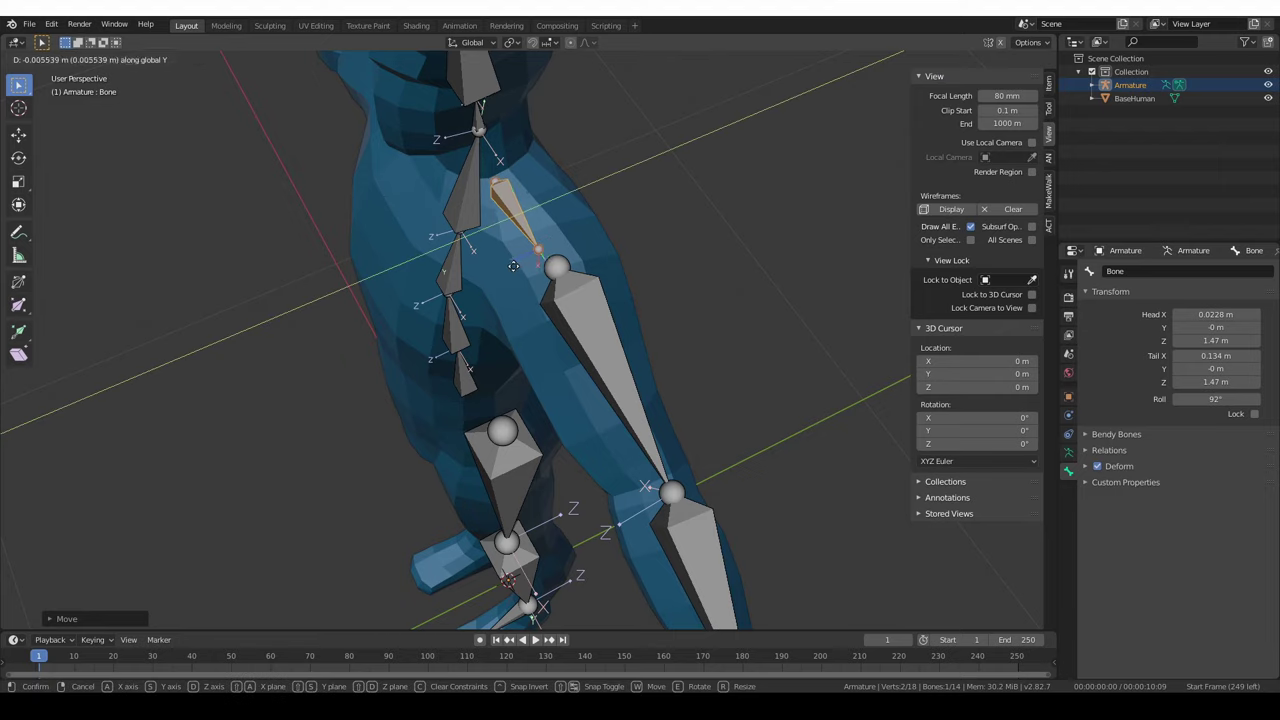
pyautogui.click(440, 291)
# Turn off the armature's In Front display and shift the collarbone bone about 0.016 m further forward along Y.
pyautogui.click(1068, 452)
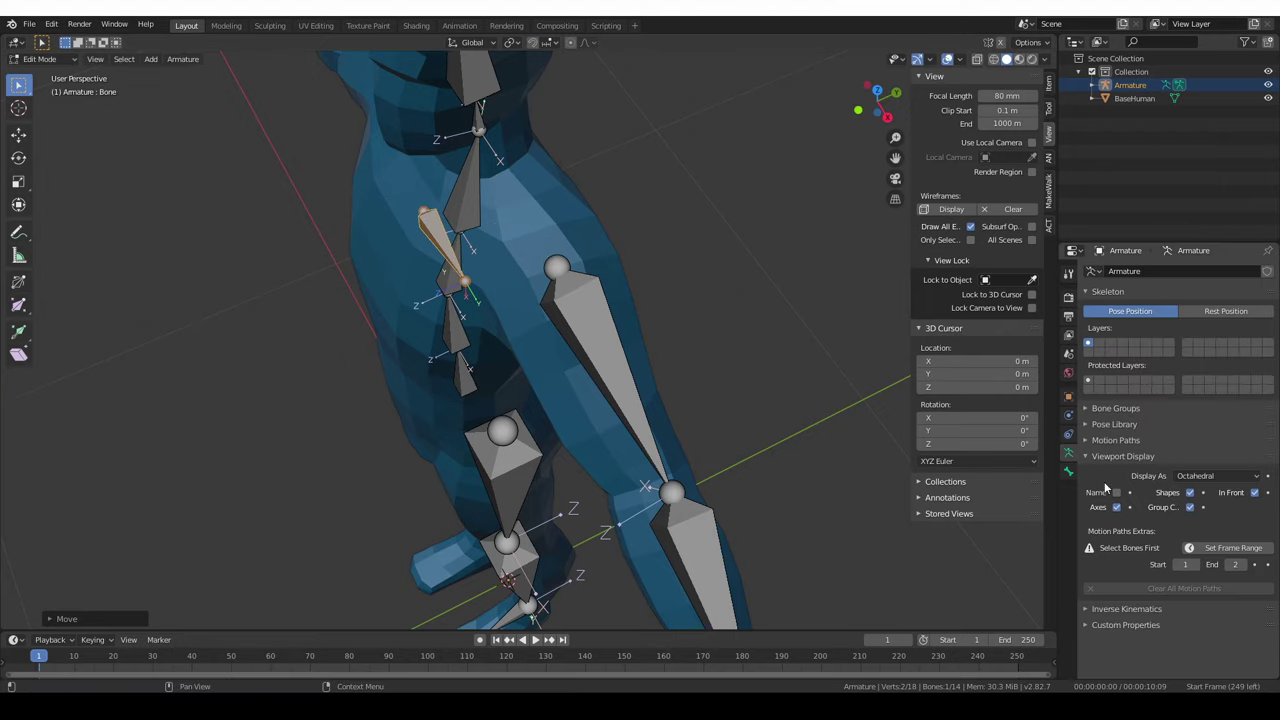
pyautogui.click(1255, 494)
pyautogui.press('g')
pyautogui.press('y')
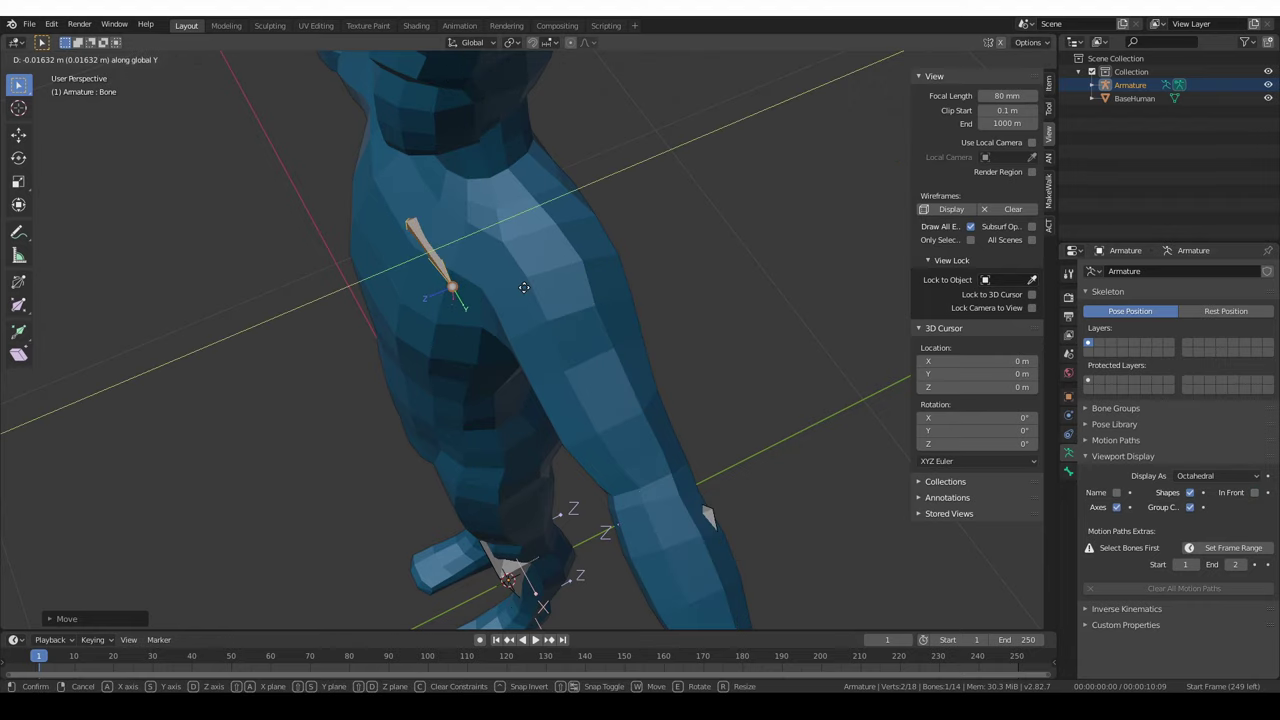
pyautogui.click(524, 287)
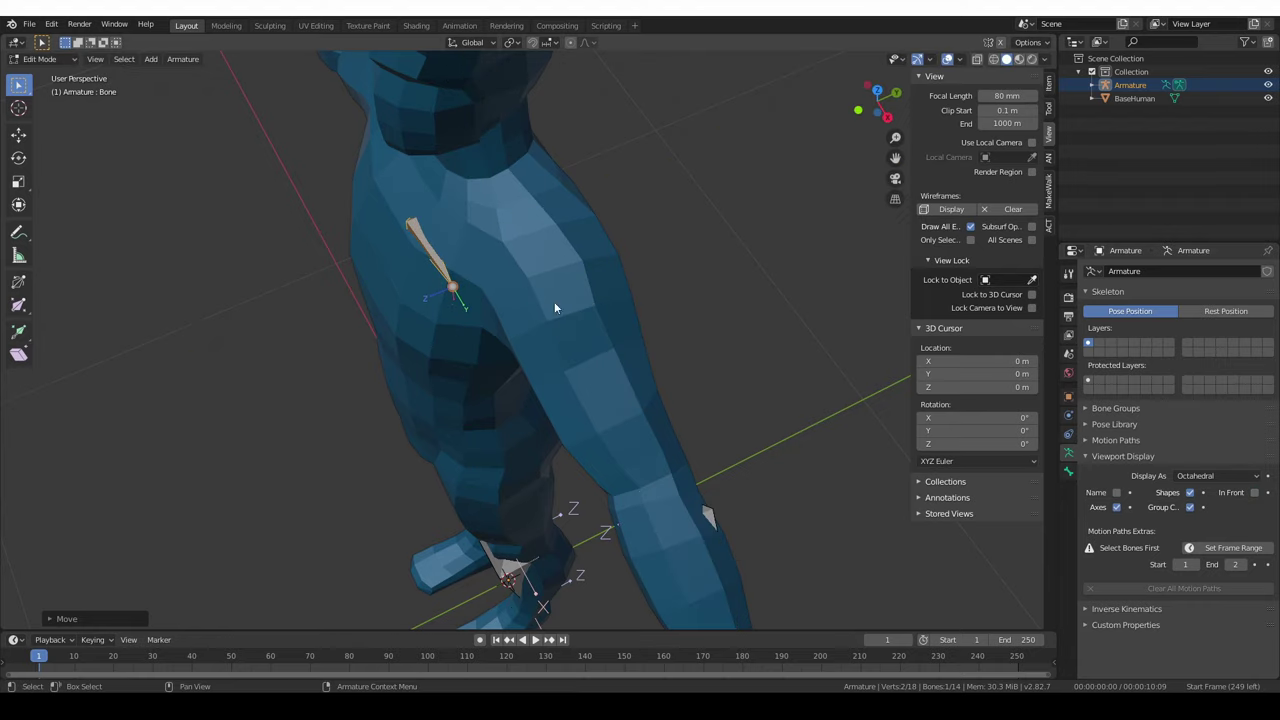
# Shift the collarbone bone's tip, then the bone along Y, to sit inside the chest surface, and turn the armature's In Front display back on.
pyautogui.click(453, 291)
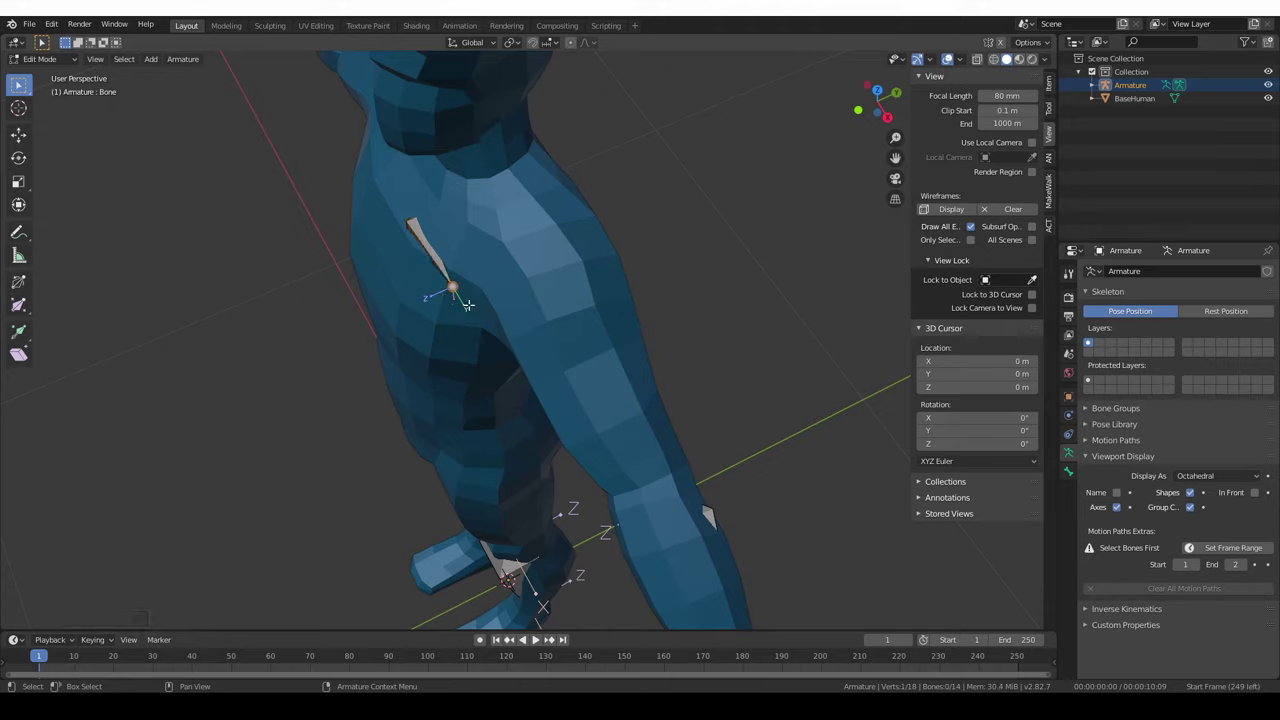
pyautogui.press('g')
pyautogui.click(430, 249)
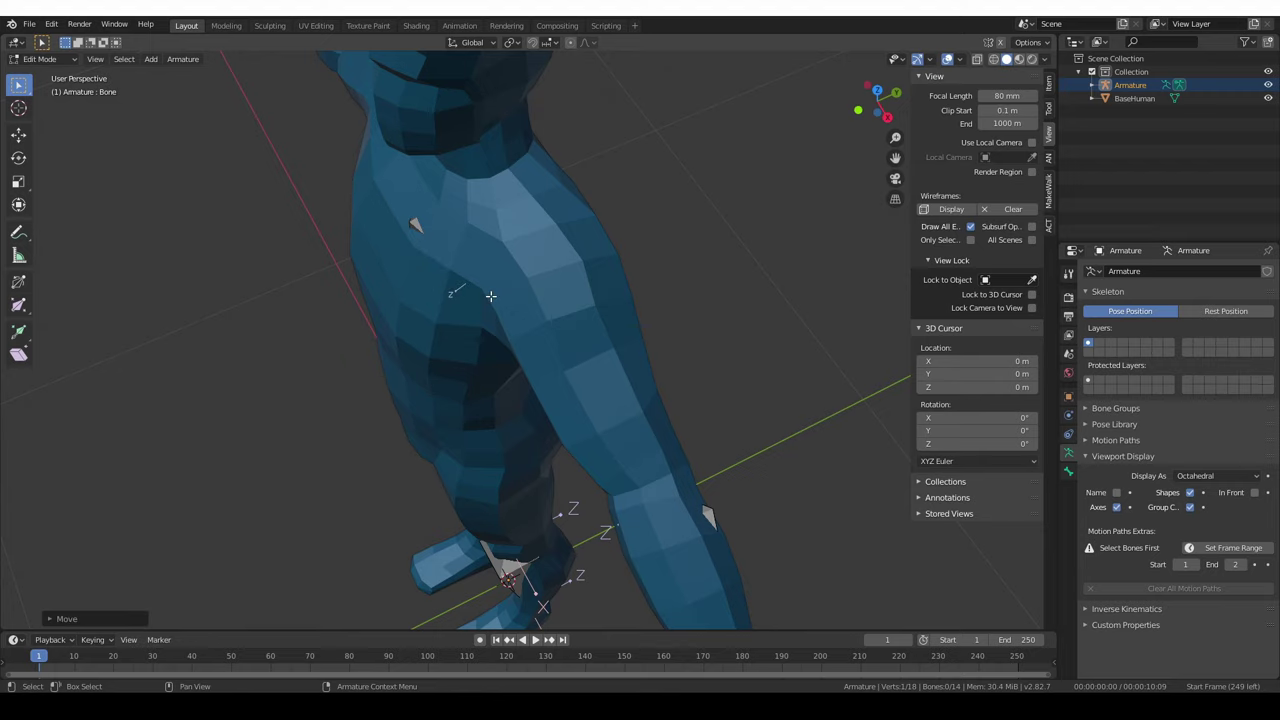
pyautogui.click(420, 231)
pyautogui.press('g')
pyautogui.press('y')
pyautogui.click(434, 251)
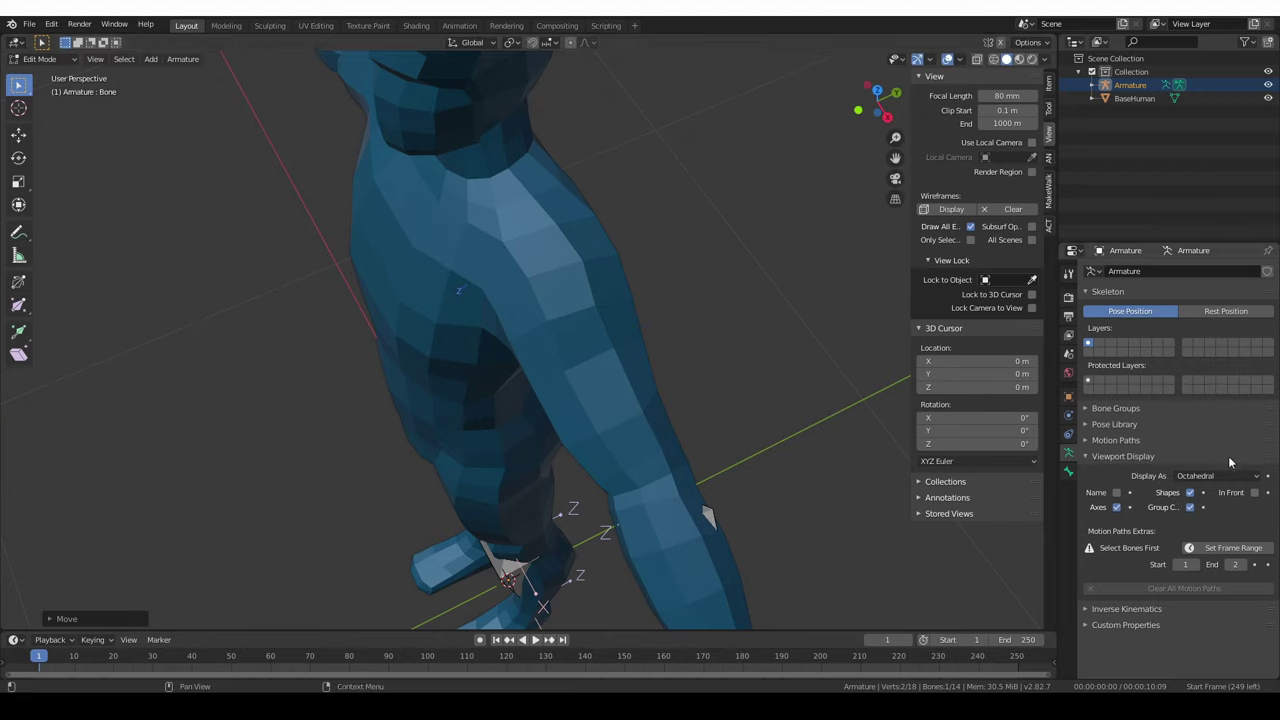
pyautogui.click(1255, 492)
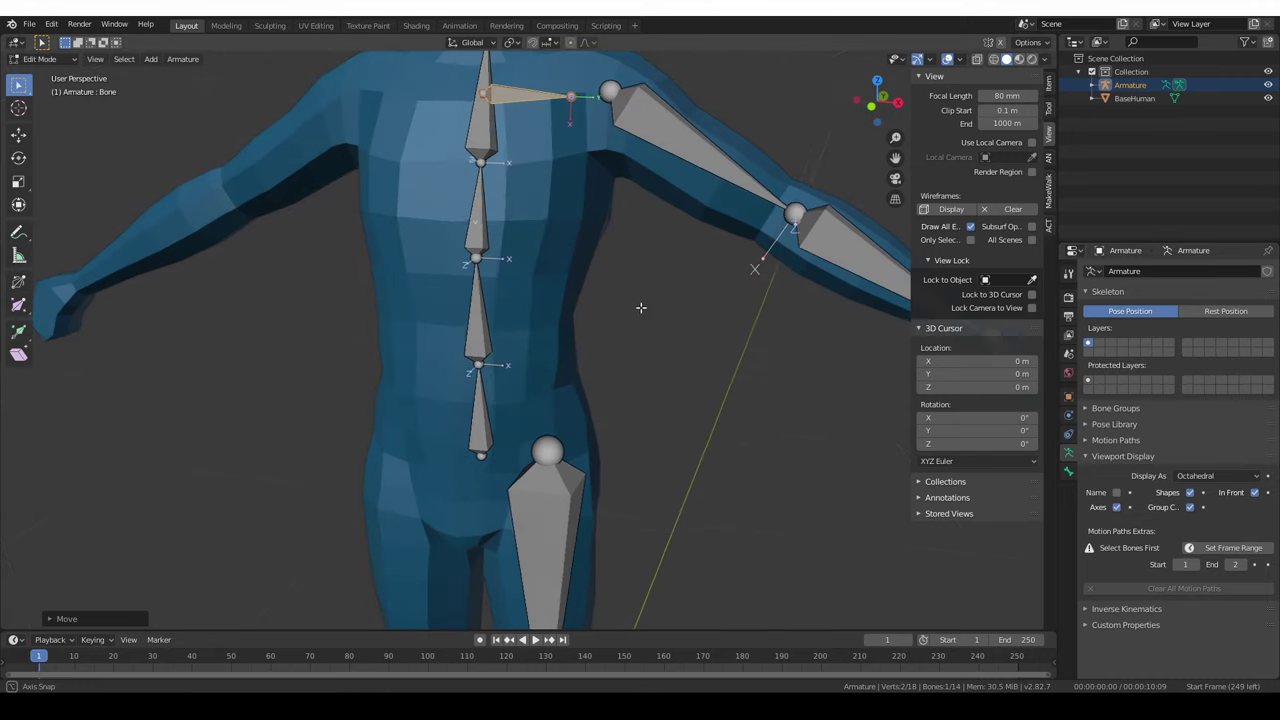
pyautogui.keyDown('shift'); pyautogui.moveTo(816, 367); pyautogui.dragTo(798, 433, button='middle'); pyautogui.keyUp('shift')
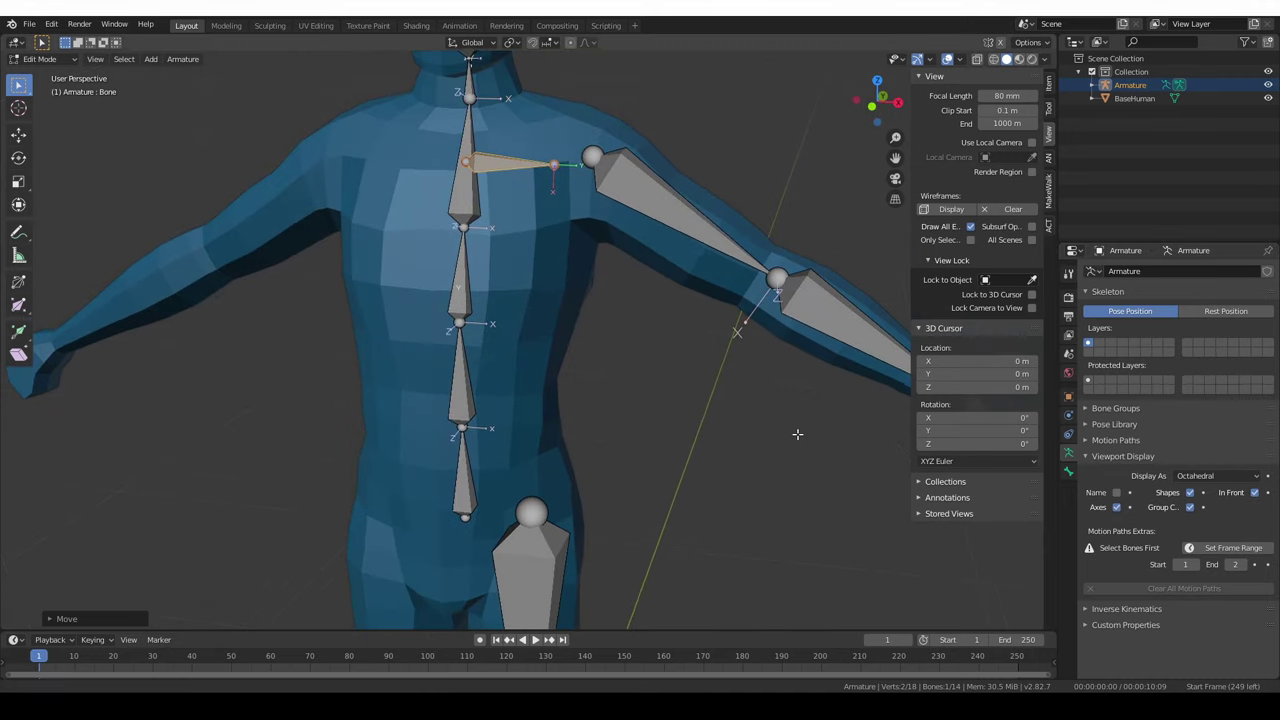
# In front view, reposition both ends of the collarbone bone so it runs from beside the spine to the left shoulder joint.
pyautogui.scroll(-1, 801, 430)
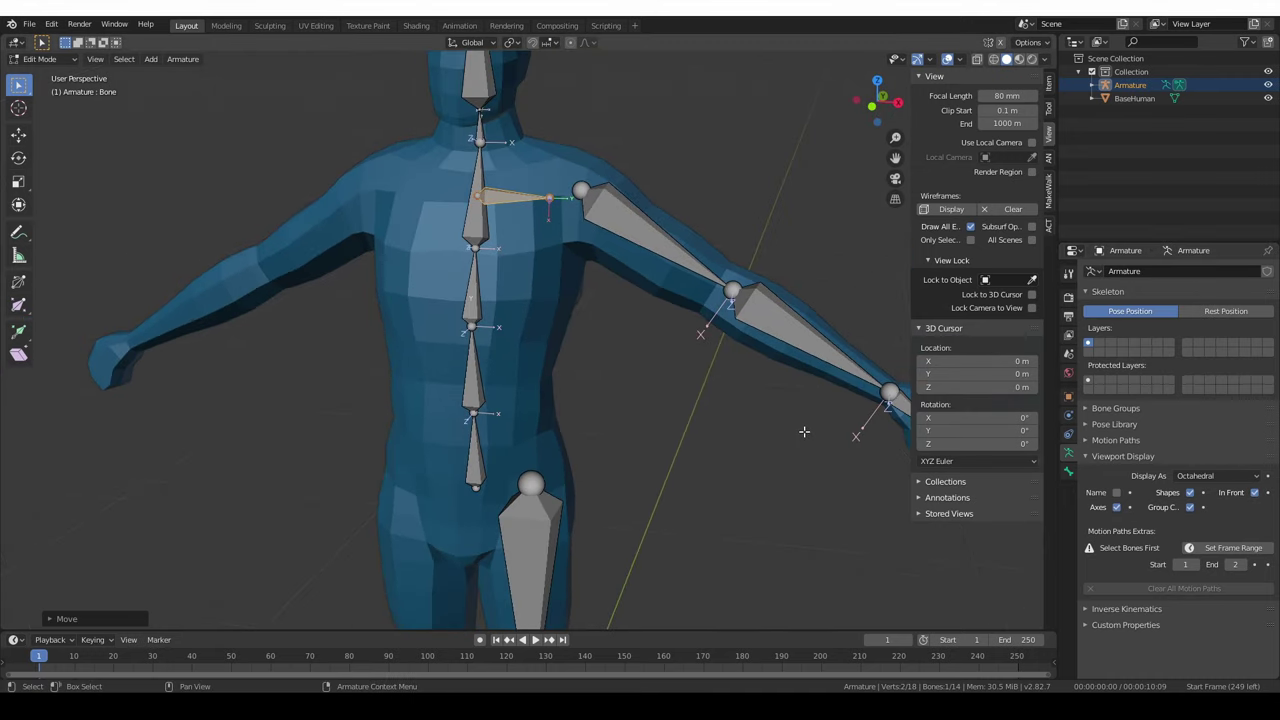
pyautogui.press('KP_1')
pyautogui.click(572, 185)
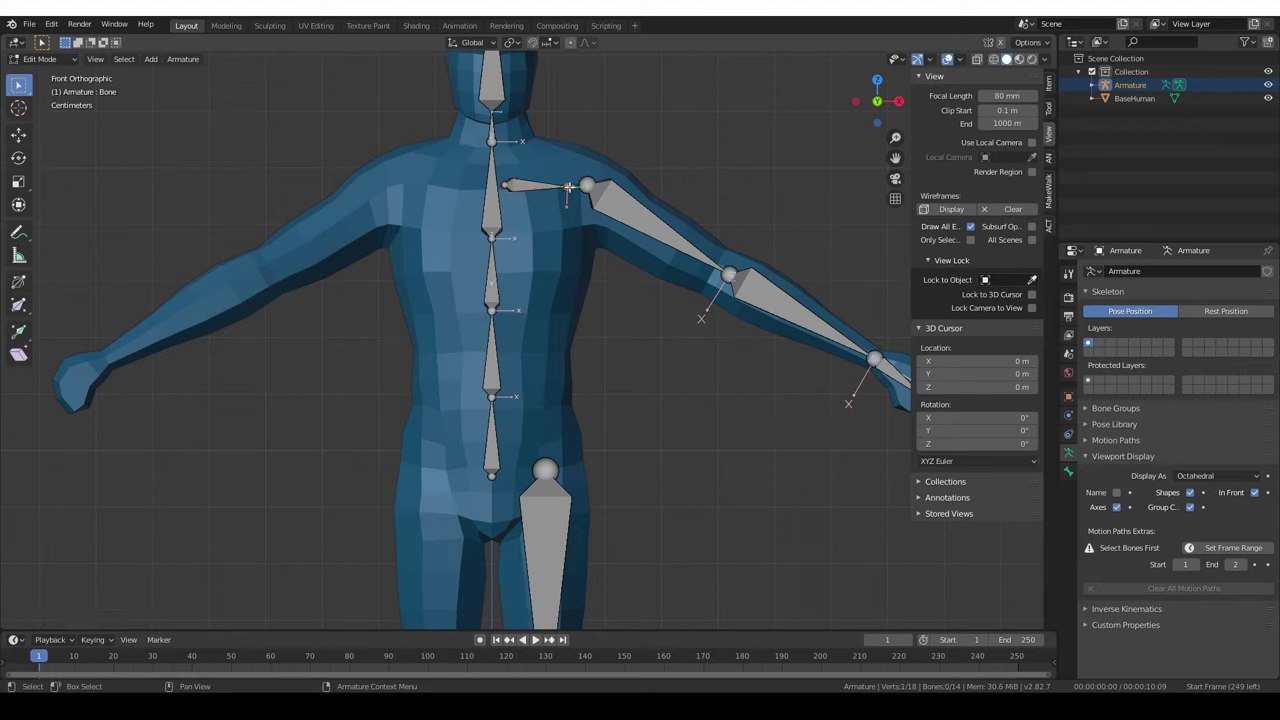
pyautogui.press('g')
pyautogui.click(578, 178)
pyautogui.click(525, 188)
pyautogui.press('g')
pyautogui.click(520, 183)
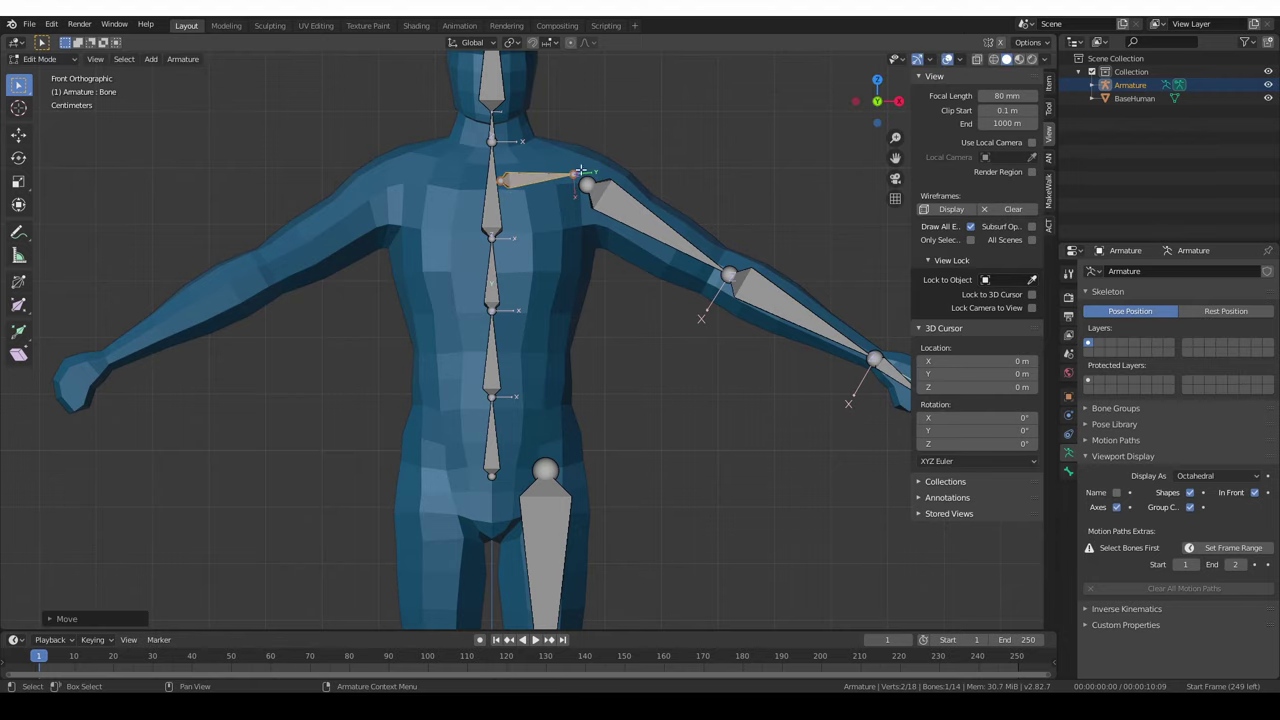
pyautogui.click(581, 172)
pyautogui.press('g')
pyautogui.click(586, 180)
# Rename the collarbone bone as collarL.
pyautogui.click(546, 183)
pyautogui.press('F2')
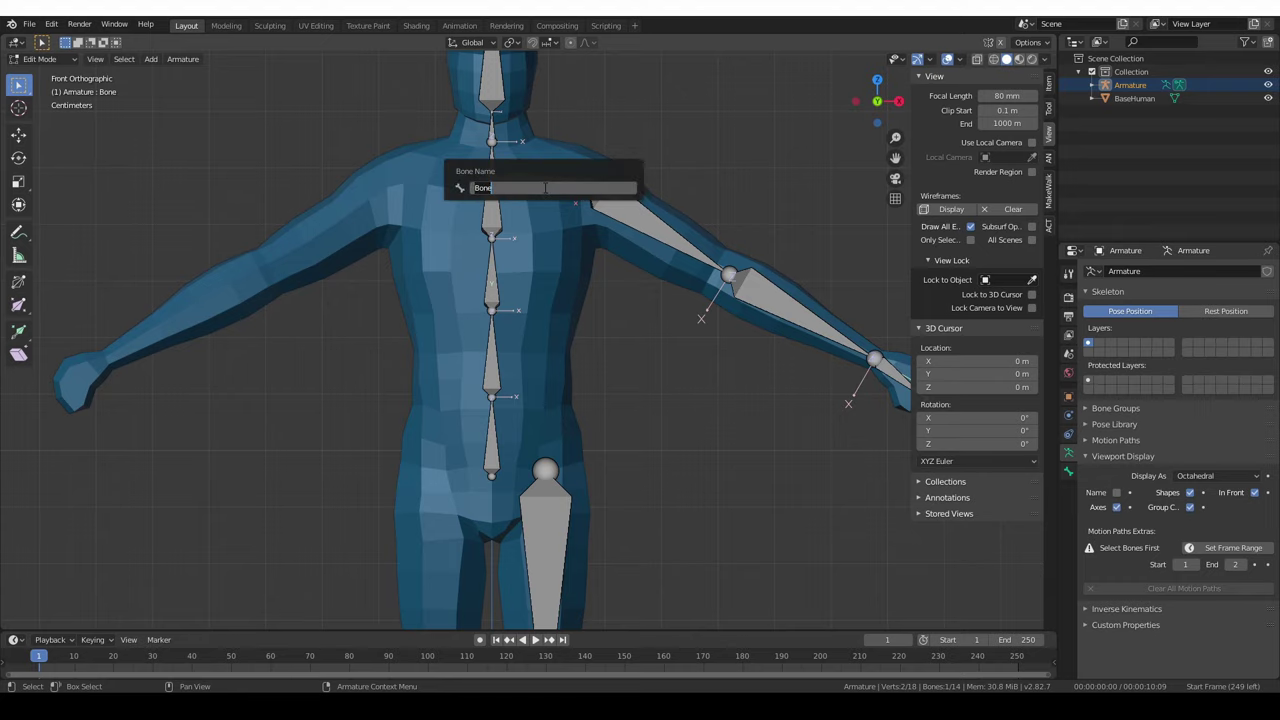
pyautogui.write('collarL')
pyautogui.press('Return')
# Extrude a pelvis bone about 0.15 m long from the base of the spine, diagonally up and out to the left hip.
pyautogui.scroll(-4, 544, 187)
pyautogui.scroll(3, 470, 433)
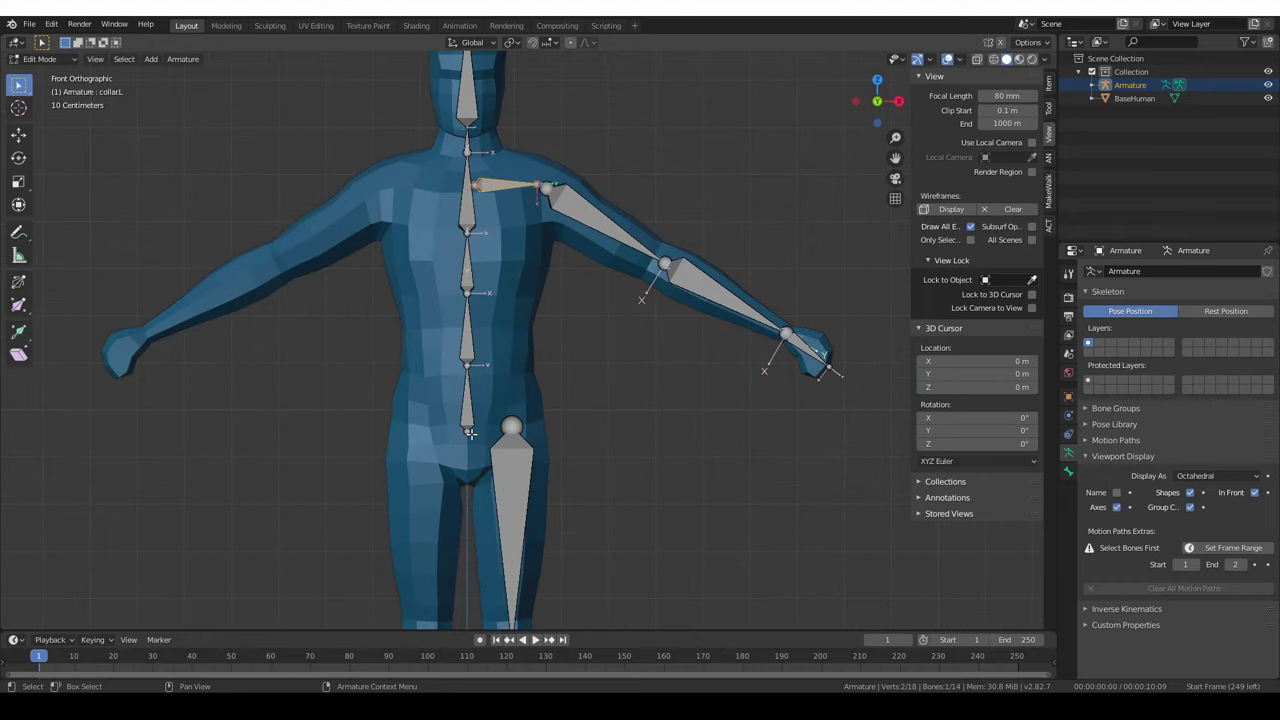
pyautogui.click(470, 433)
pyautogui.press('g')
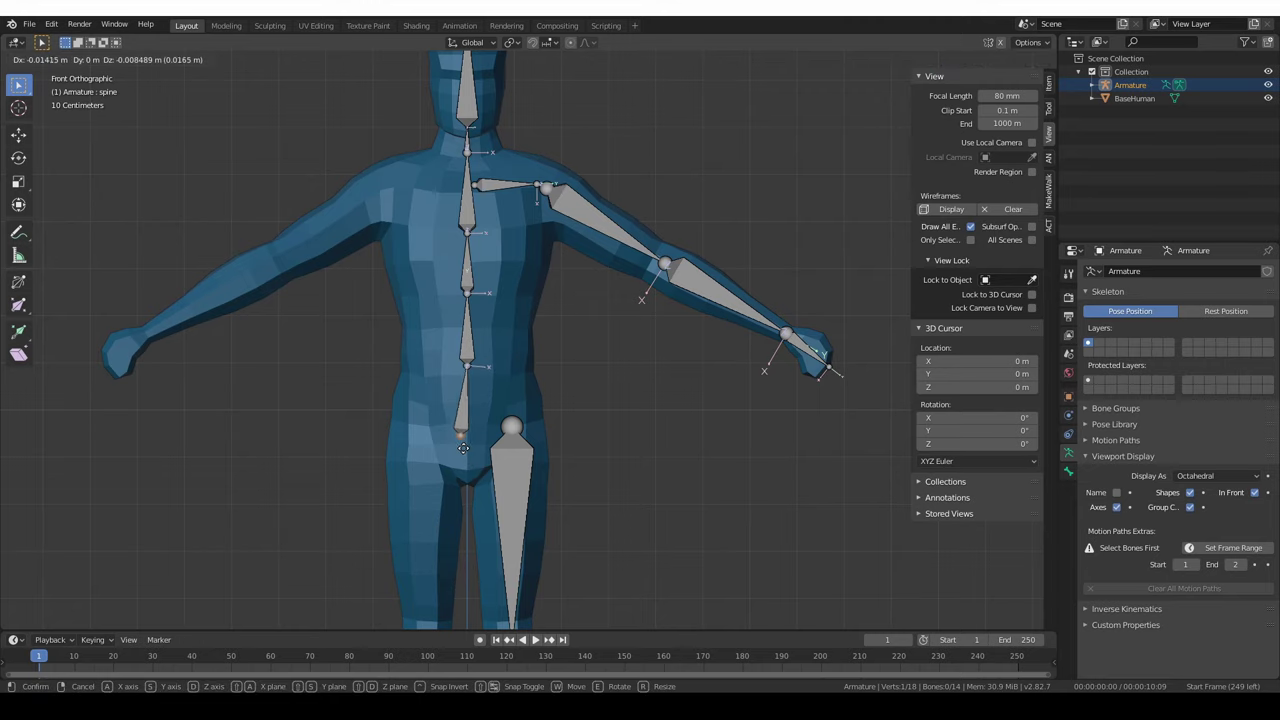
pyautogui.click(469, 436)
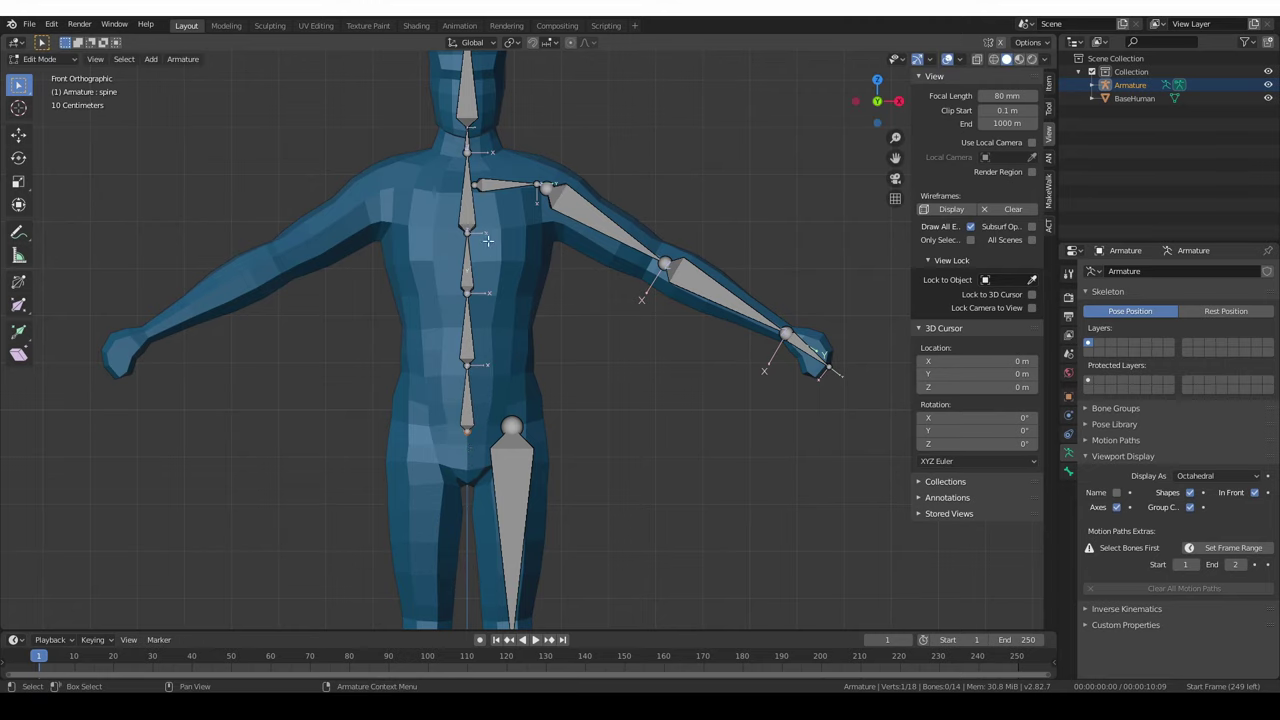
pyautogui.press('e')
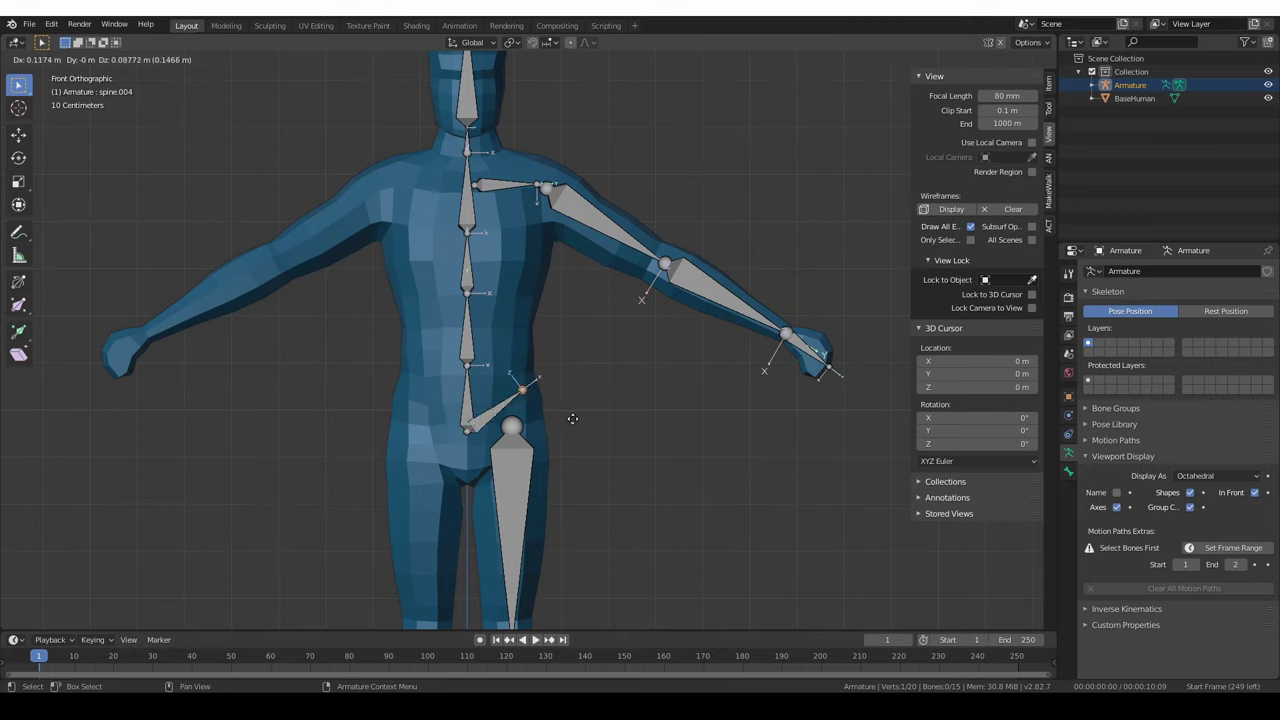
pyautogui.click(578, 422)
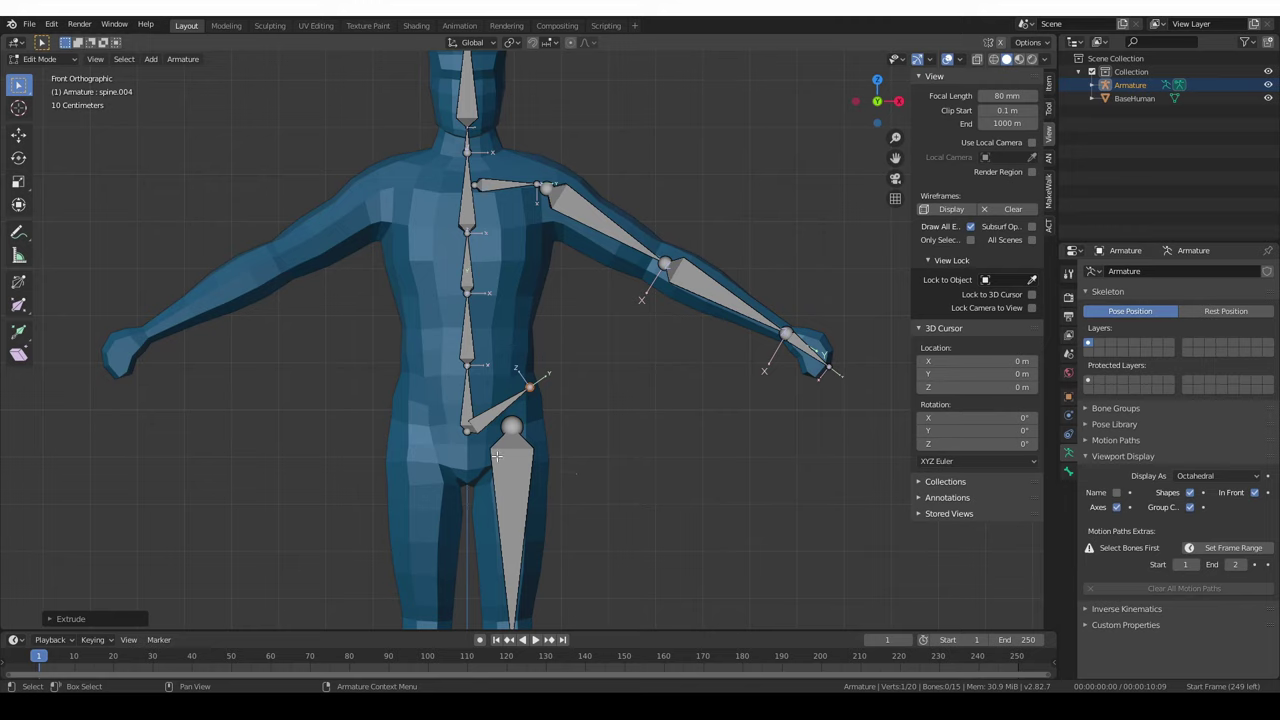
# Circle the pelvis bone and top of the thigh bone with an annotation stroke, and remove the annotation.
pyautogui.scroll(-1, 503, 472)
pyautogui.scroll(3, 490, 360)
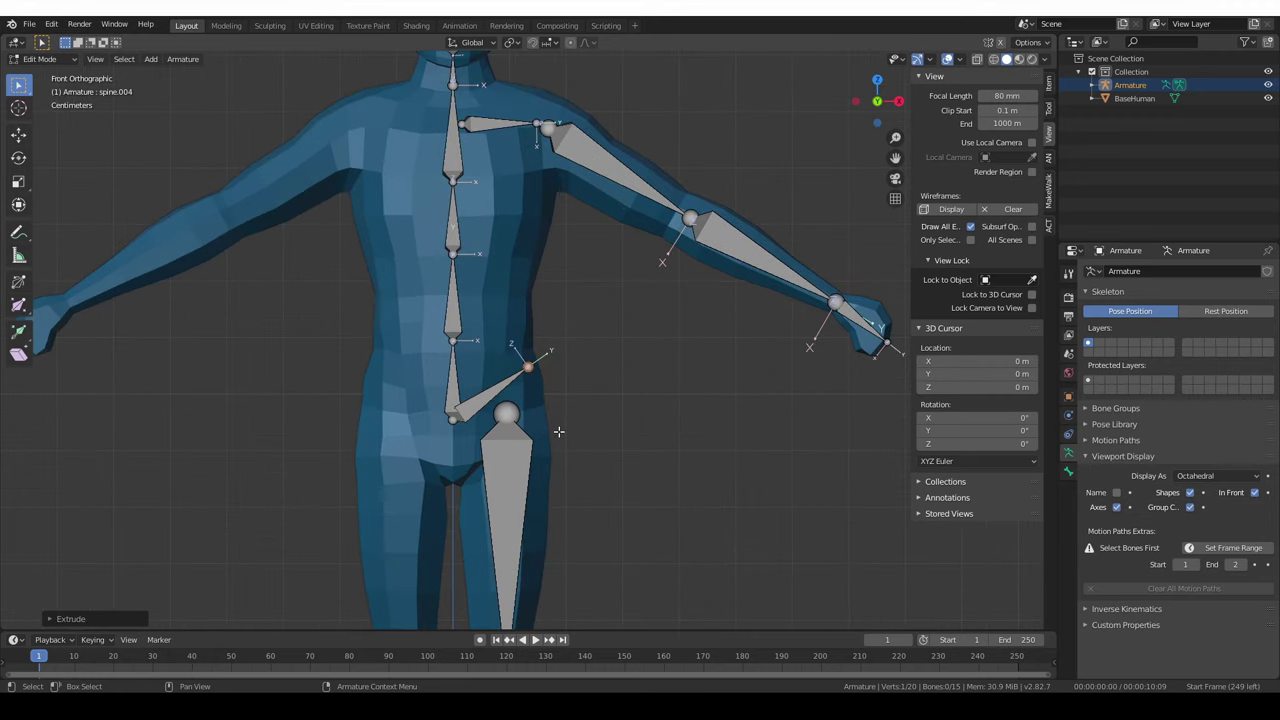
pyautogui.click(512, 460)
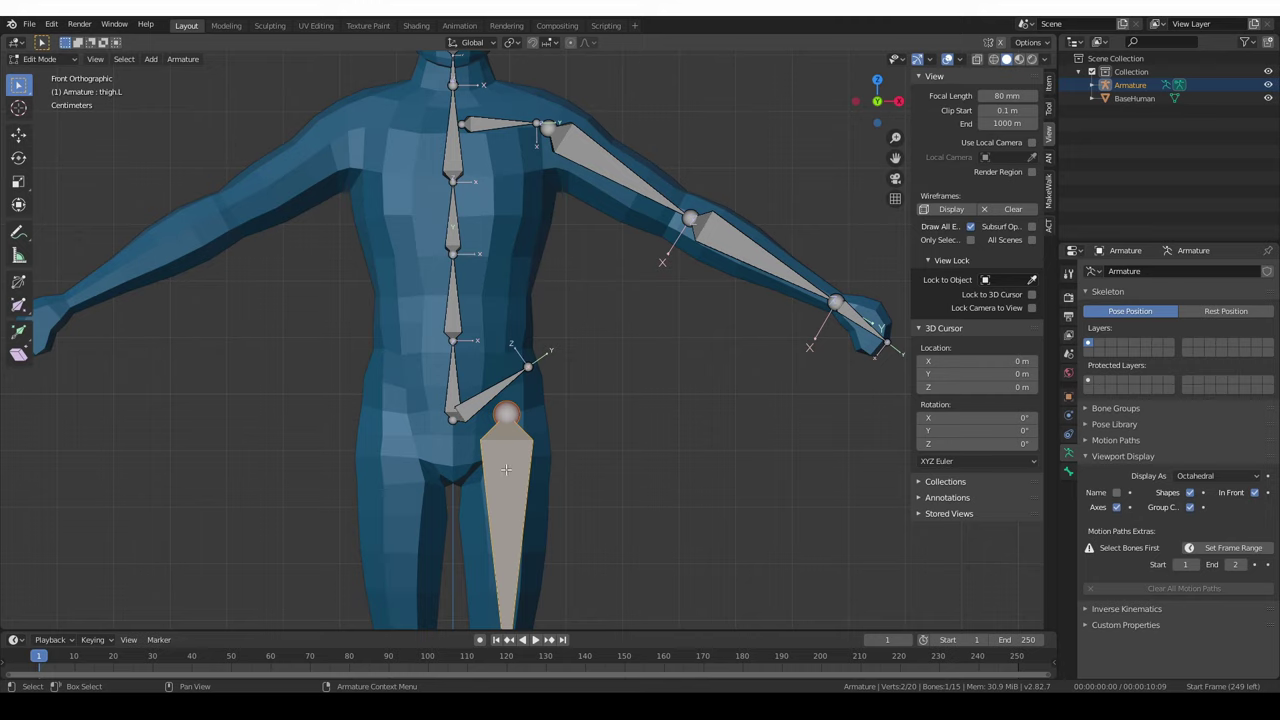
pyautogui.moveTo(457, 459)
pyautogui.keyDown('ctrl'); pyautogui.mouseDown(button='right')
pyautogui.moveTo(510, 335)
pyautogui.moveTo(545, 455)
pyautogui.moveTo(458, 462)
pyautogui.mouseUp(button='right'); pyautogui.keyUp('ctrl')
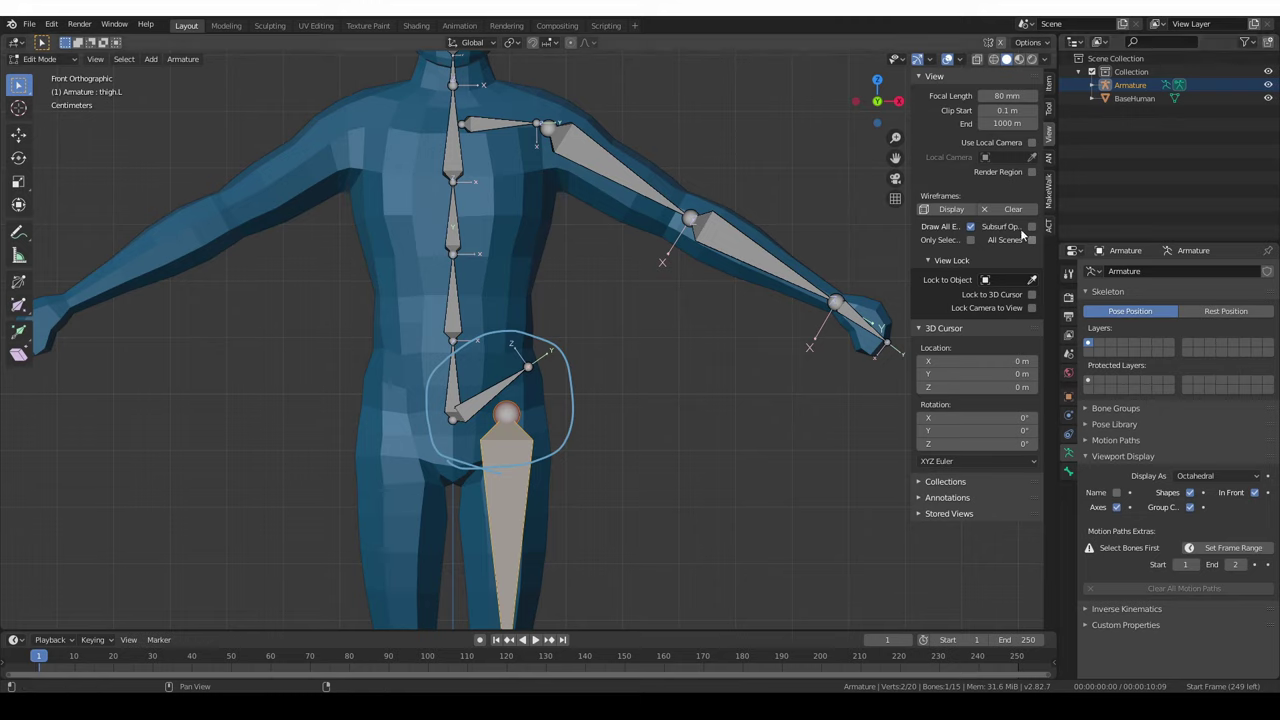
pyautogui.click(976, 497)
pyautogui.click(1032, 548)
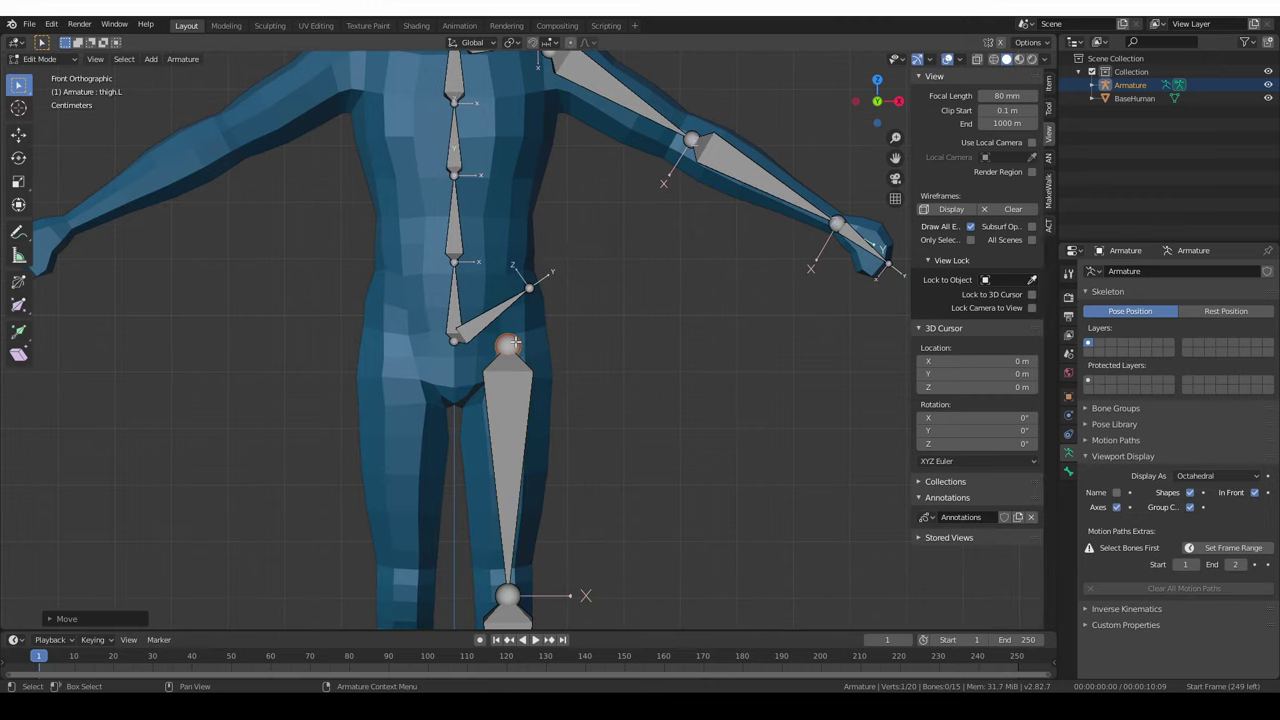
# Rename the diagonal hip bone extruded from the base of the spine as pelvis.L.
pyautogui.click(485, 325)
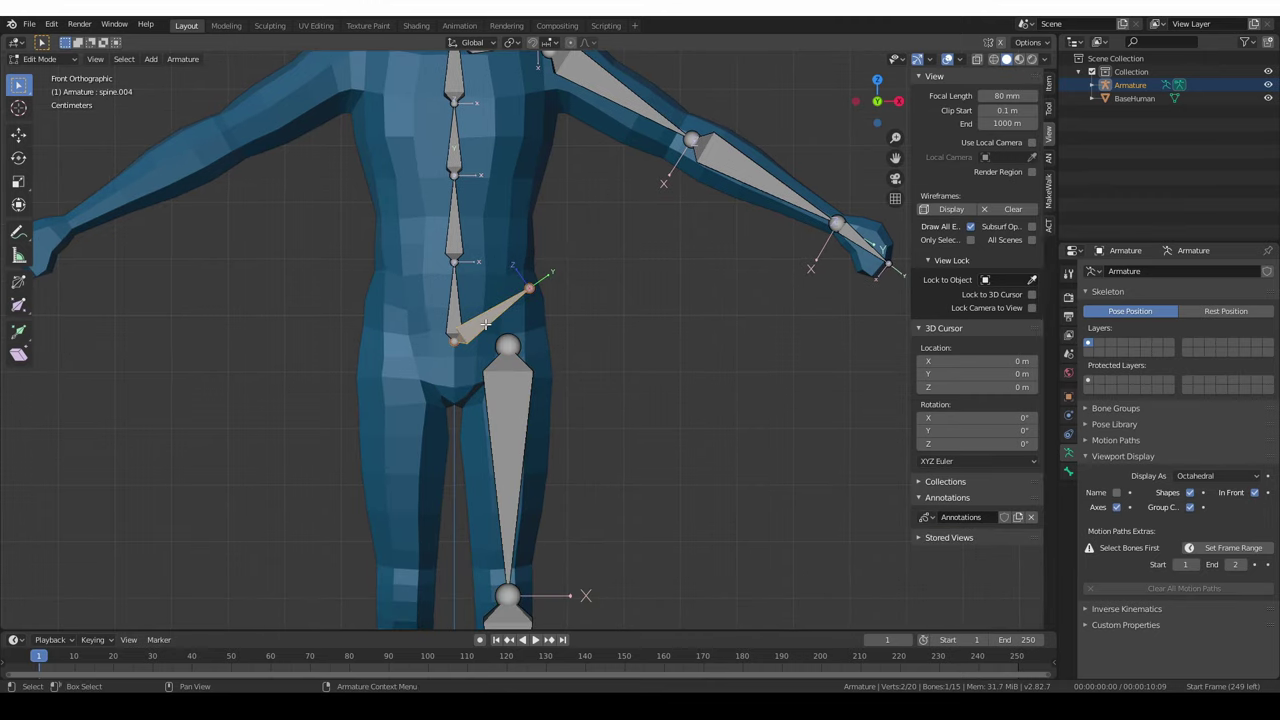
pyautogui.press('F2')
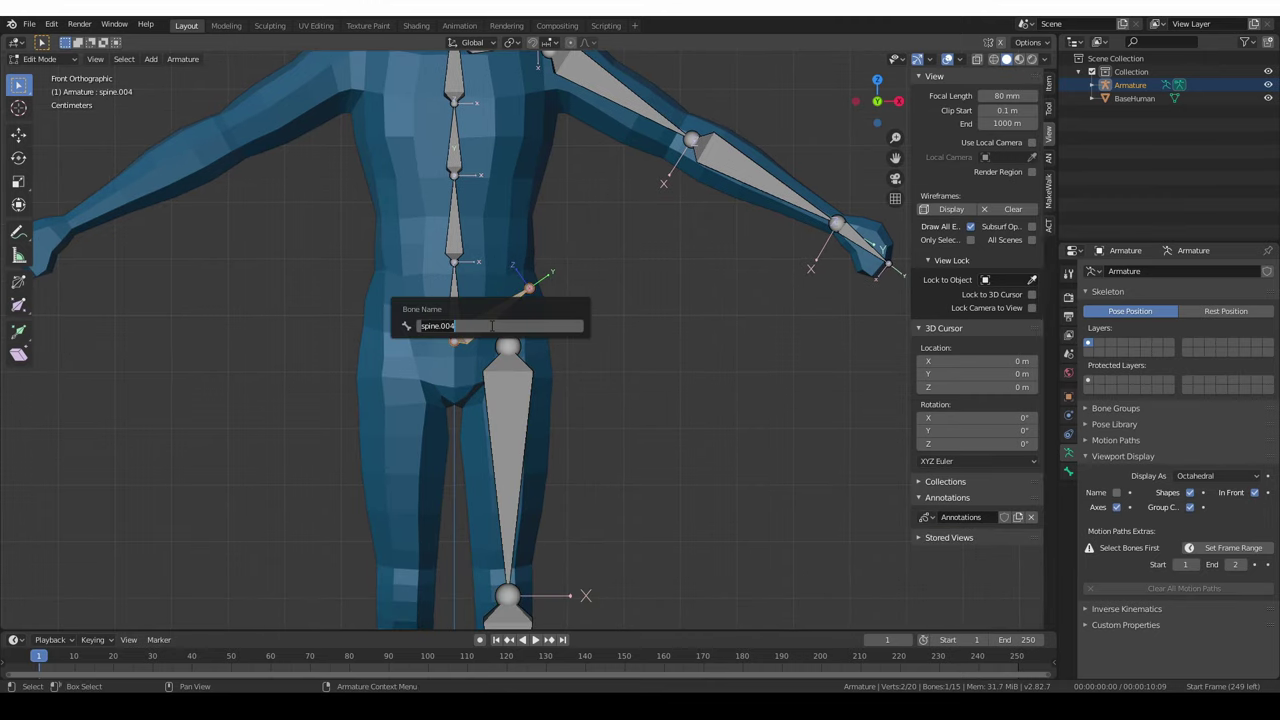
pyautogui.write('pelvis.RL')
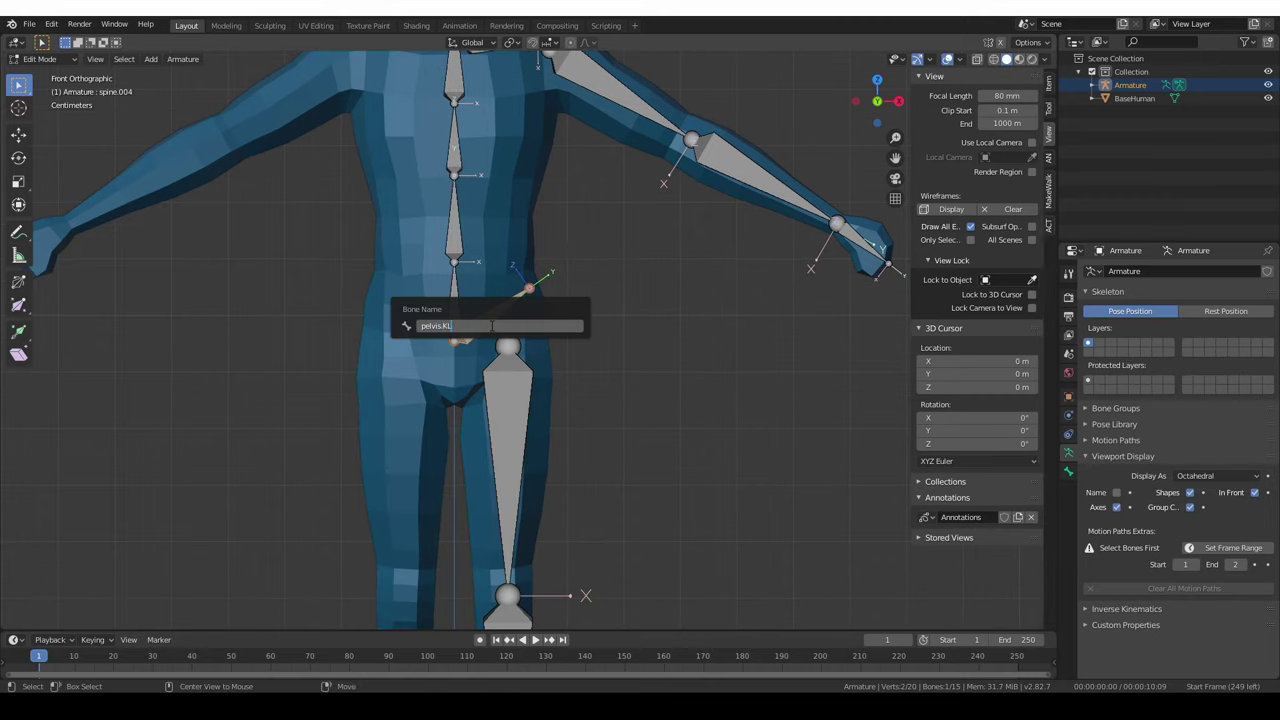
pyautogui.press('Return')
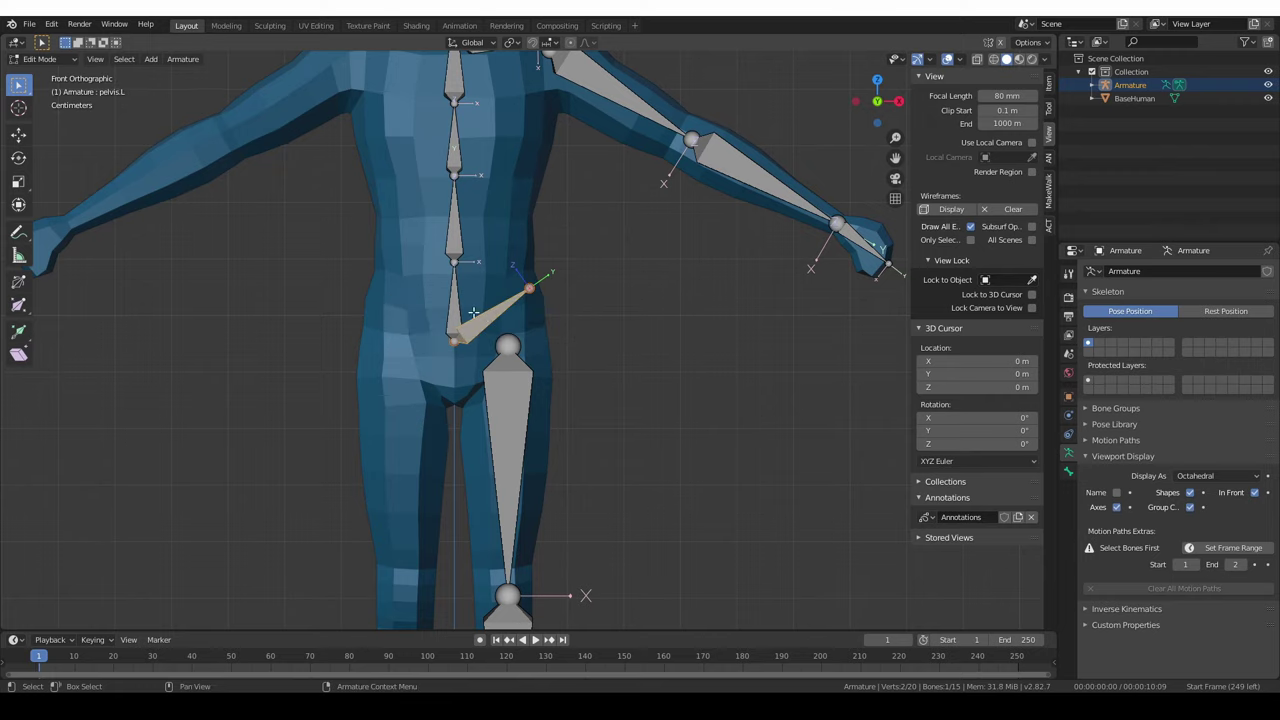
# Parent the thigh.L bone to the pelvis.L bone using Keep Offset.
pyautogui.moveTo(474, 312); pyautogui.dragTo(558, 346, button='middle')
pyautogui.scroll(-2, 557, 391)
pyautogui.scroll(-2, 560, 343)
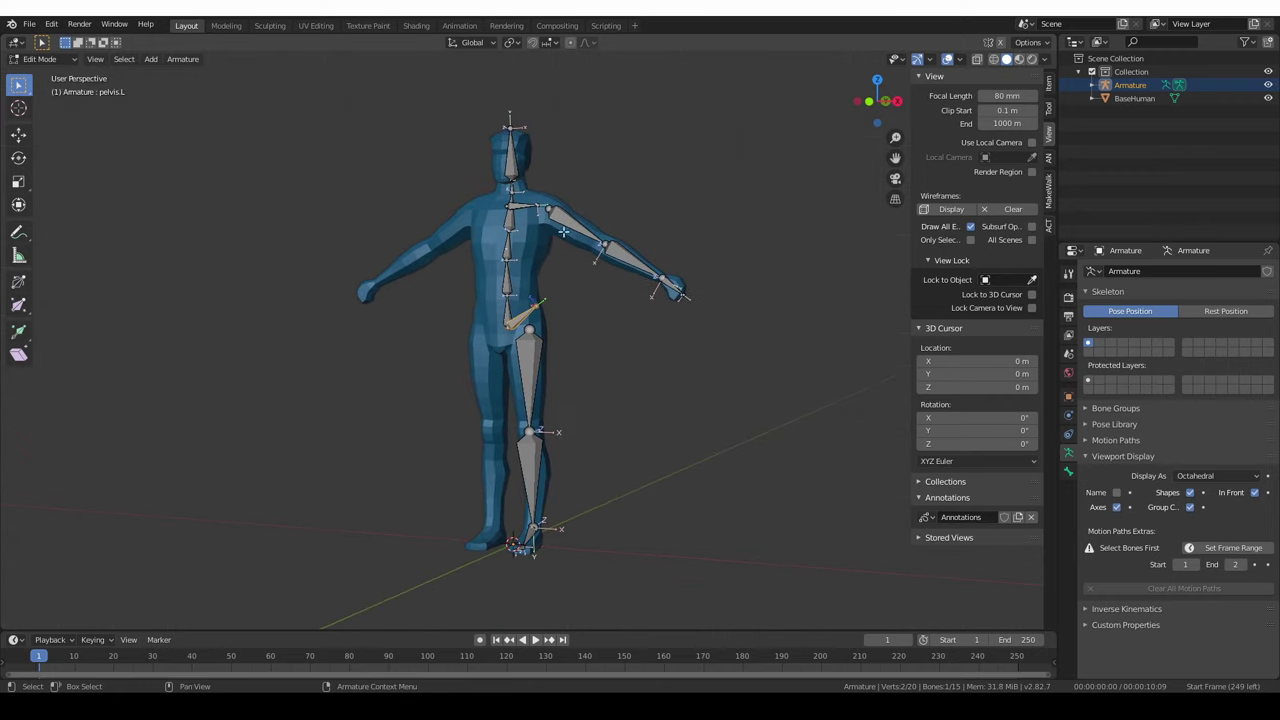
pyautogui.scroll(3, 560, 232)
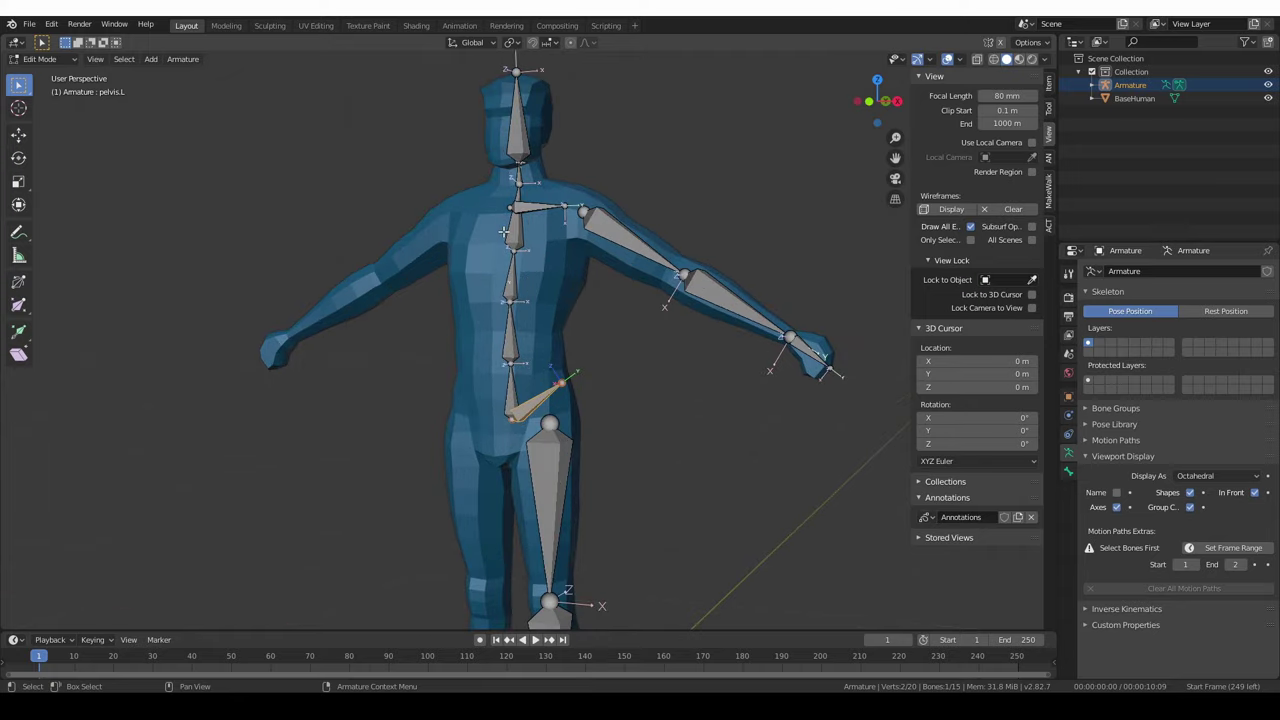
pyautogui.moveTo(504, 236); pyautogui.dragTo(532, 238, button='middle')
pyautogui.click(570, 457)
pyautogui.scroll(-1, 580, 456)
pyautogui.keyDown('shift'); pyautogui.moveTo(580, 456); pyautogui.dragTo(576, 396, button='middle'); pyautogui.keyUp('shift')
pyautogui.scroll(2, 565, 412)
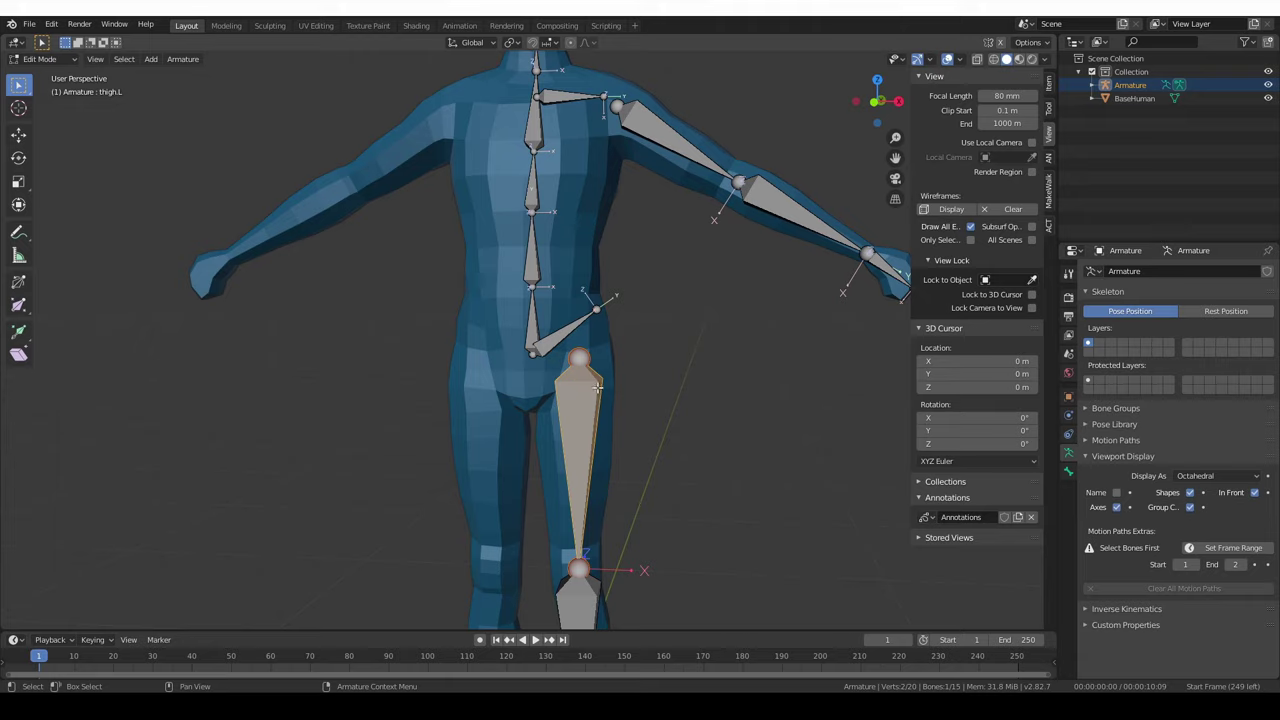
pyautogui.scroll(-2, 605, 386)
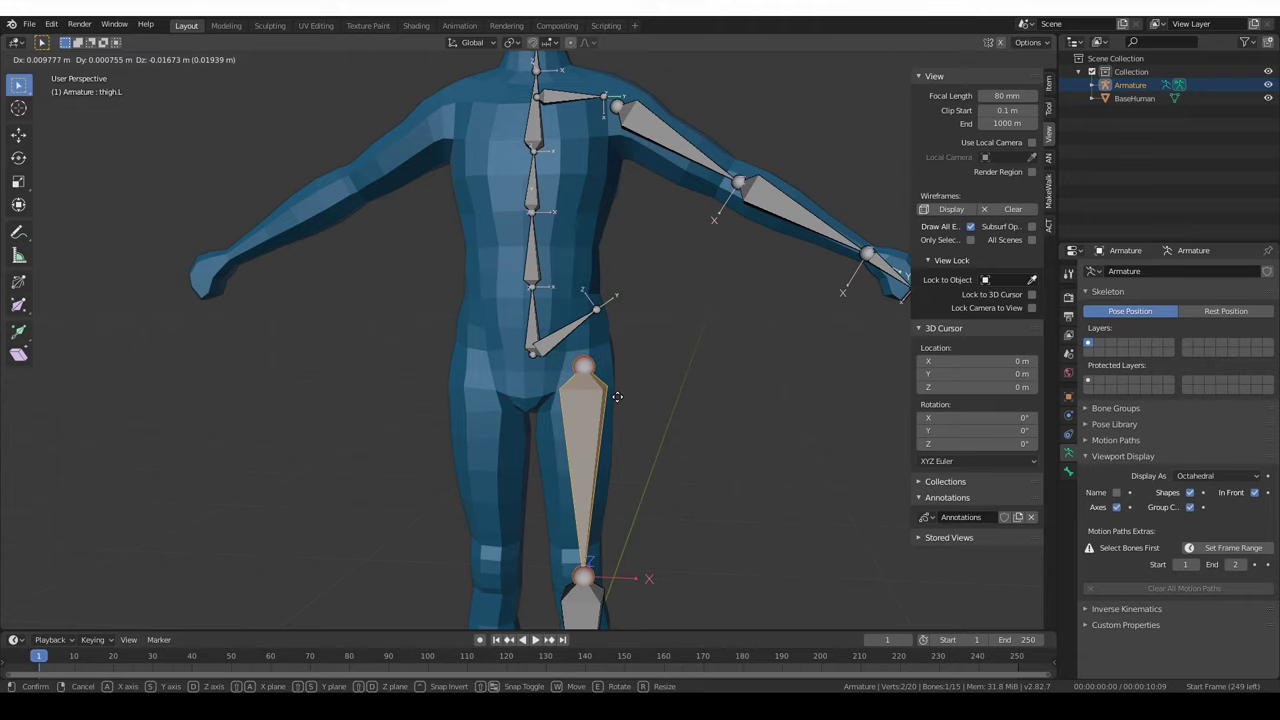
pyautogui.scroll(2, 613, 395)
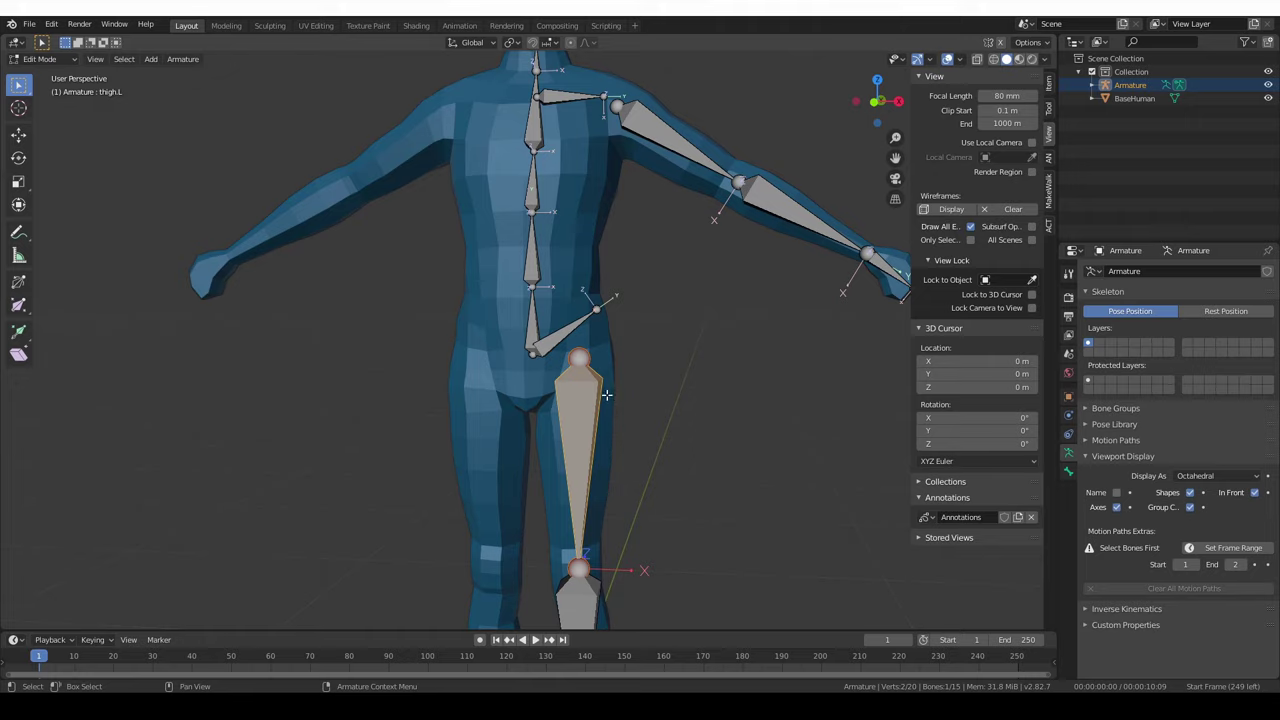
pyautogui.scroll(-2, 605, 400)
pyautogui.scroll(2, 590, 409)
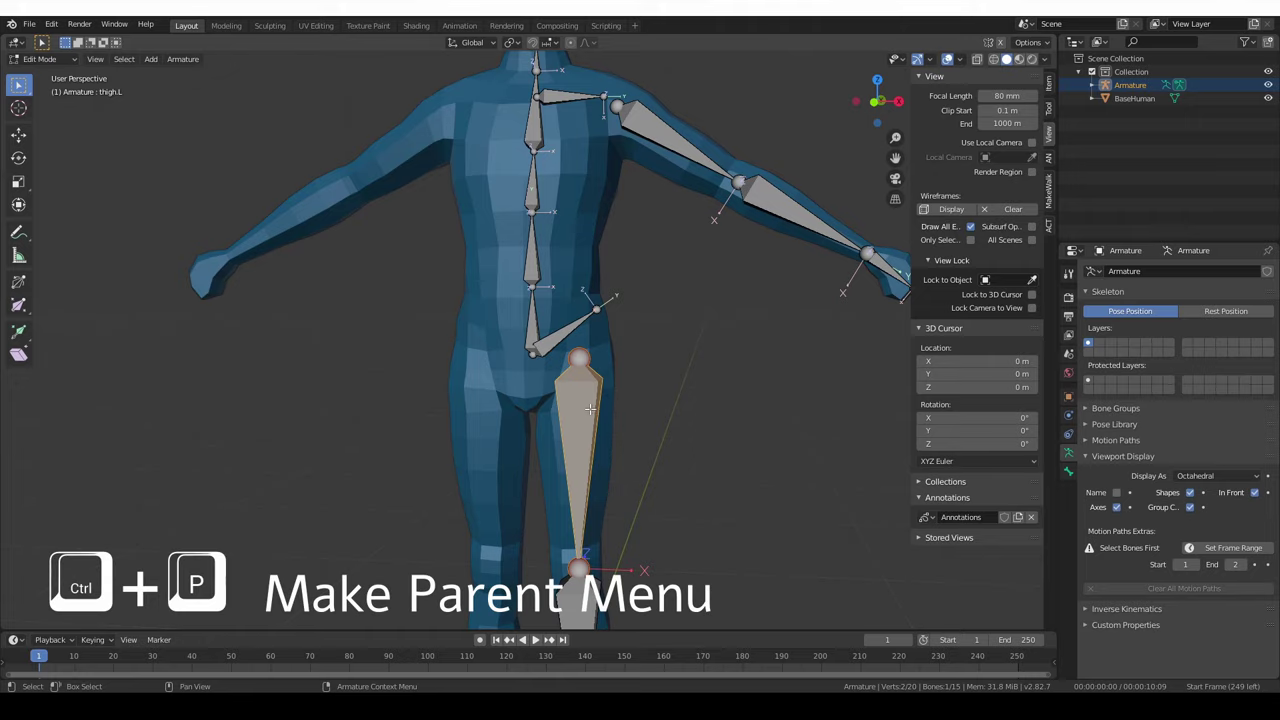
pyautogui.keyDown('shift'); pyautogui.click(564, 333); pyautogui.keyUp('shift')
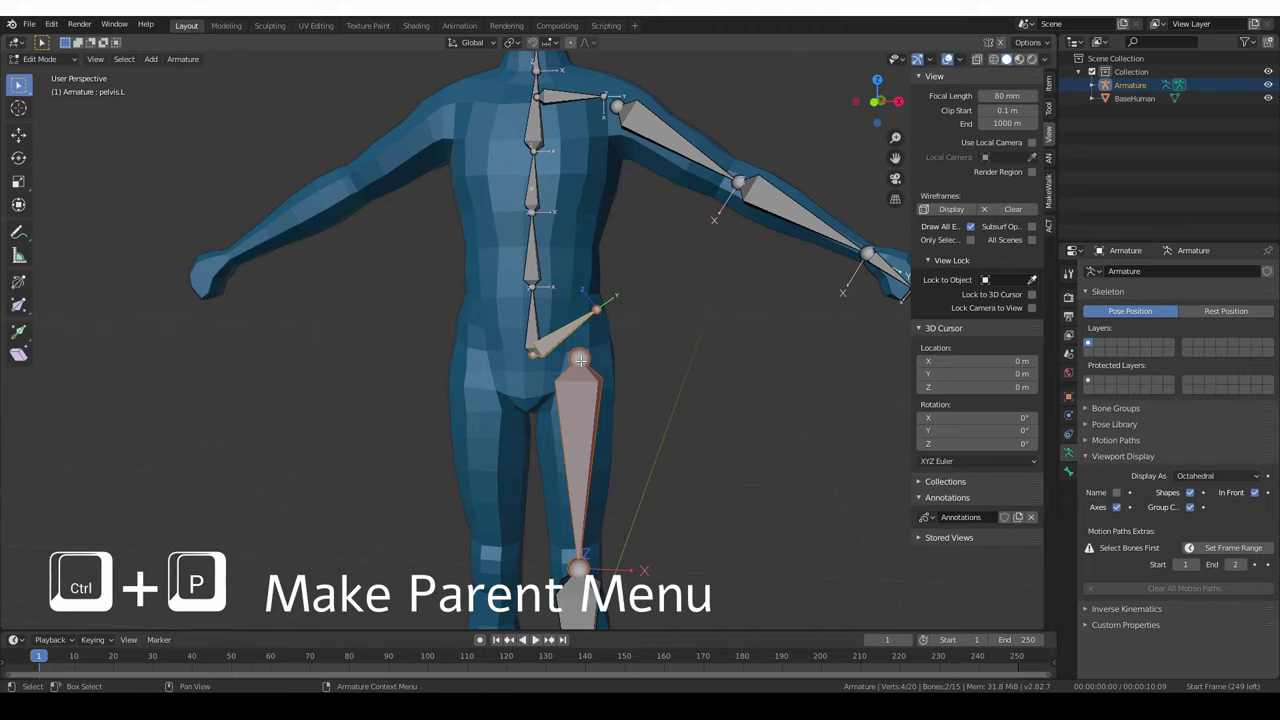
pyautogui.hotkey('ctrl', 'p')
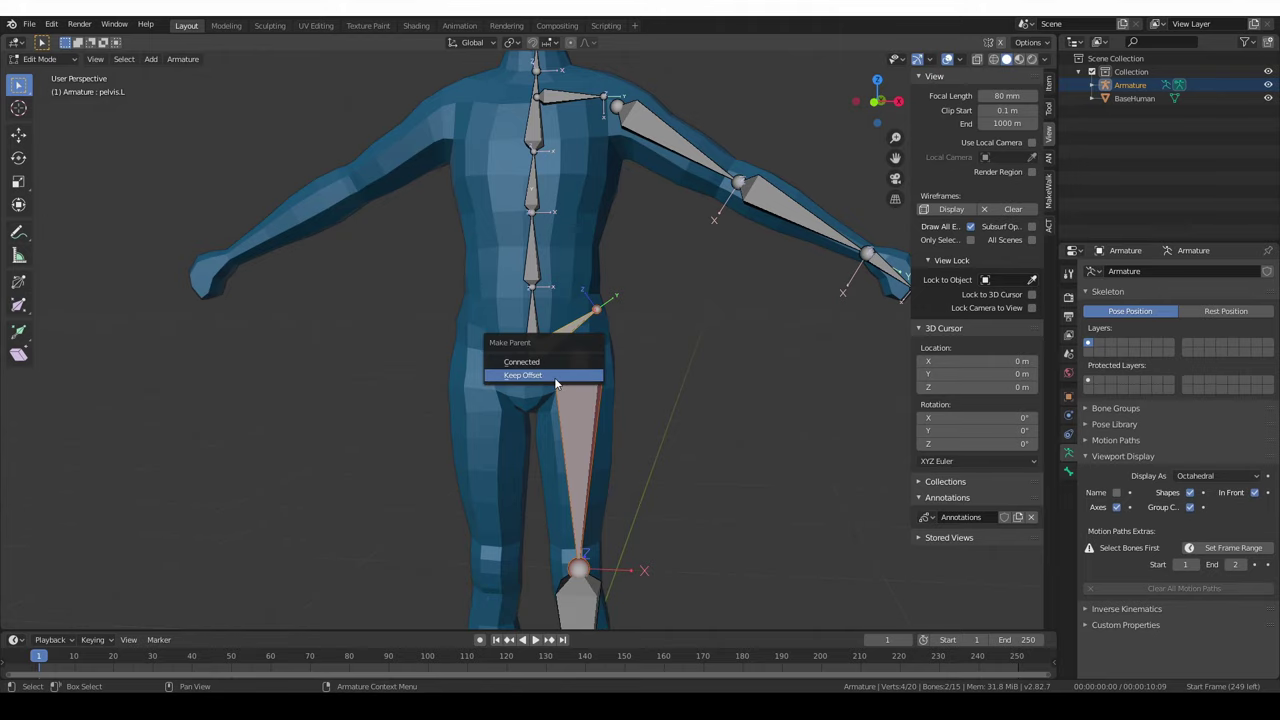
pyautogui.click(556, 369)
# Try parenting the thigh.L bone to pelvis.L as Connected, and undo it.
pyautogui.scroll(2, 618, 265)
pyautogui.keyDown('shift'); pyautogui.moveTo(580, 371); pyautogui.dragTo(558, 280, button='middle'); pyautogui.keyUp('shift')
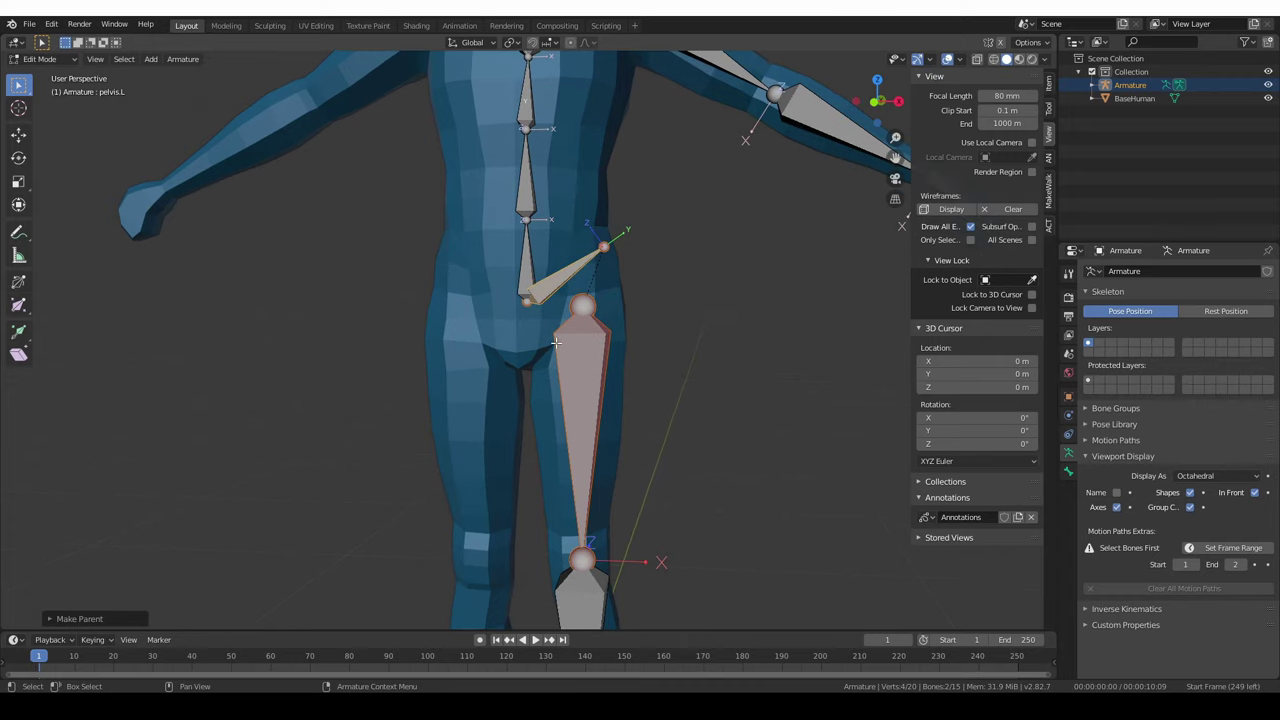
pyautogui.press('ctrl')
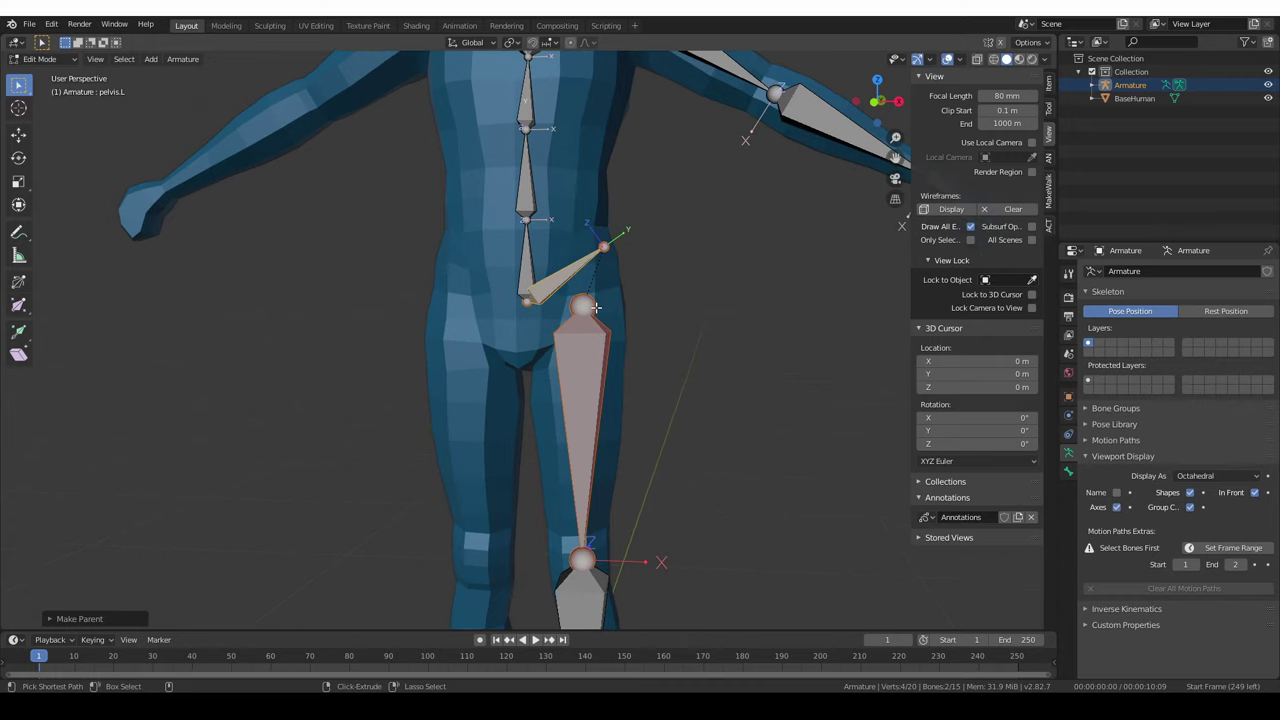
pyautogui.hotkey('ctrl', 'p')
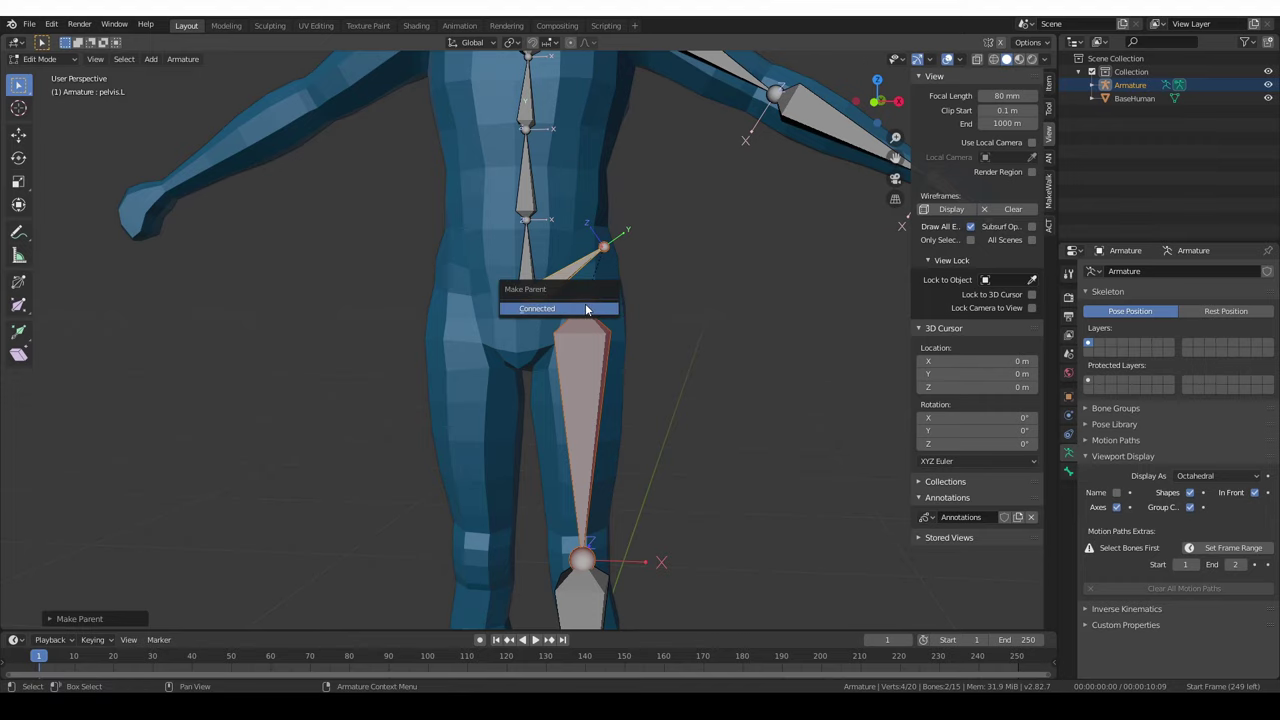
pyautogui.click(586, 309)
pyautogui.moveTo(660, 286); pyautogui.dragTo(575, 268, button='middle')
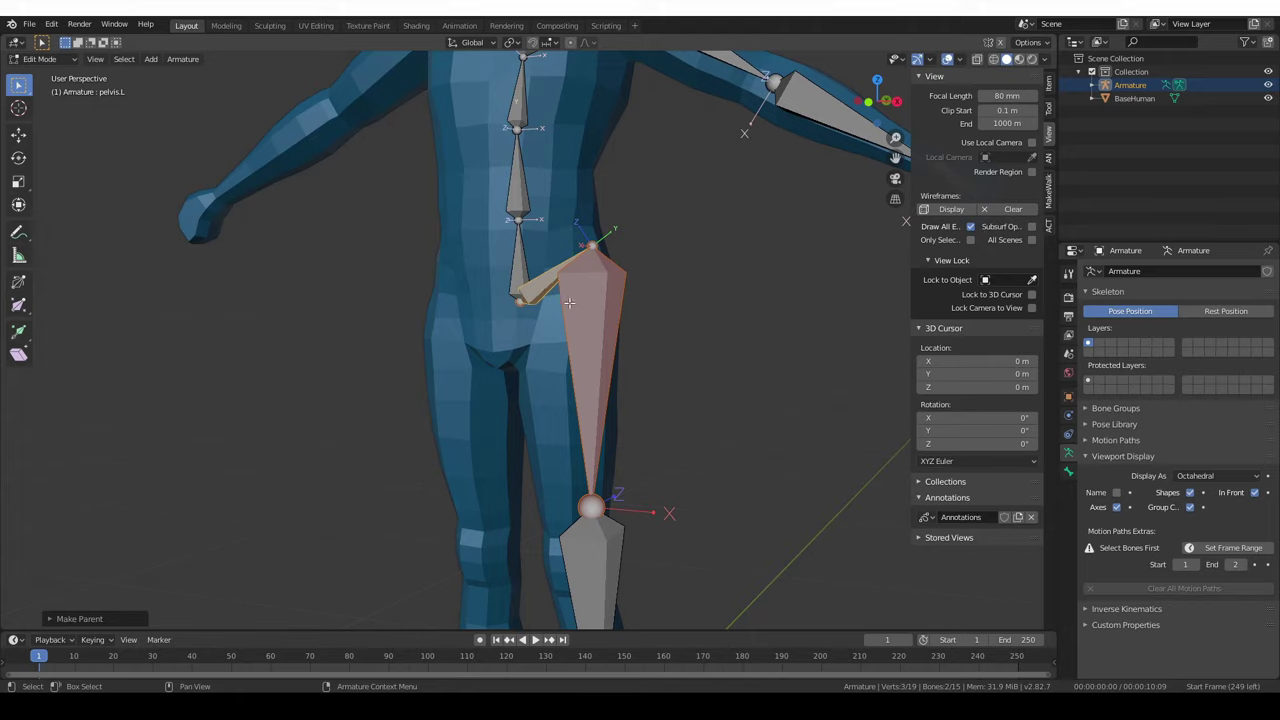
pyautogui.keyDown('shift'); pyautogui.moveTo(585, 414); pyautogui.dragTo(567, 336, button='middle'); pyautogui.keyUp('shift')
pyautogui.hotkey('ctrl', 'z')
# Try moving the pelvis.L bone on its own, away from the base of the spine.
pyautogui.keyDown('shift'); pyautogui.moveTo(583, 470); pyautogui.dragTo(545, 415, button='middle'); pyautogui.keyUp('shift')
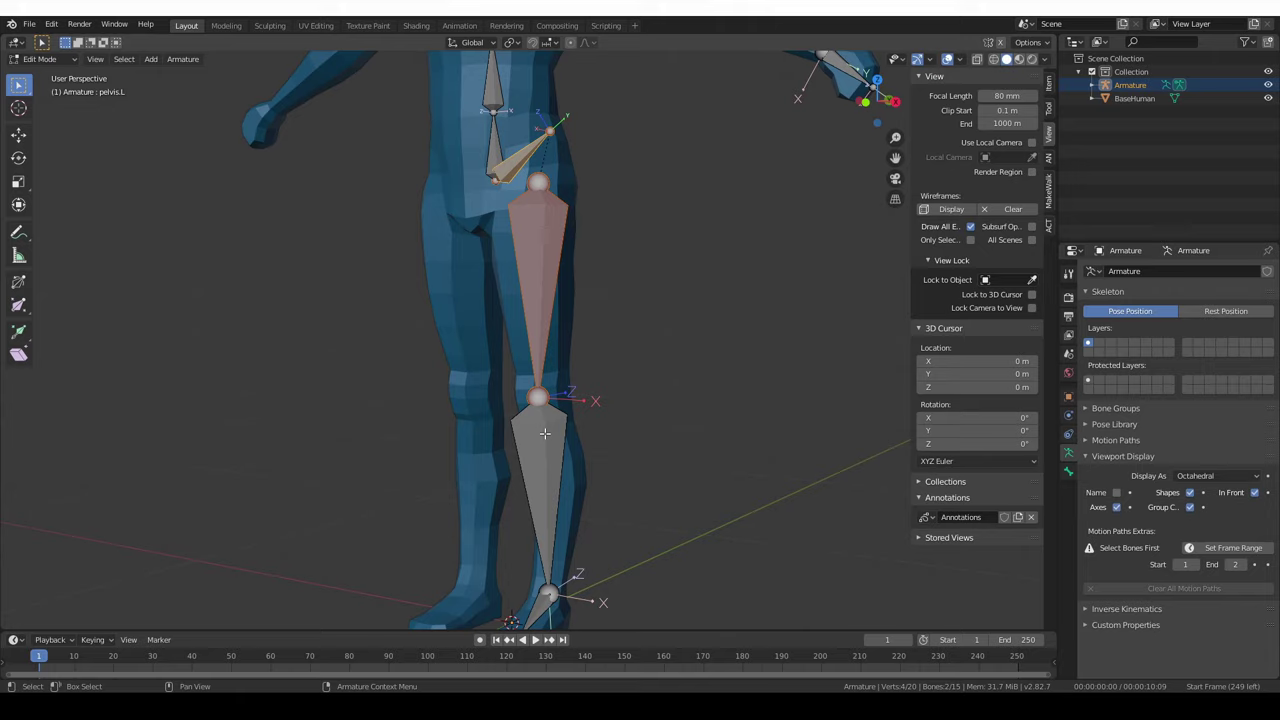
pyautogui.moveTo(545, 426); pyautogui.dragTo(590, 426, button='middle')
pyautogui.scroll(-2, 560, 410)
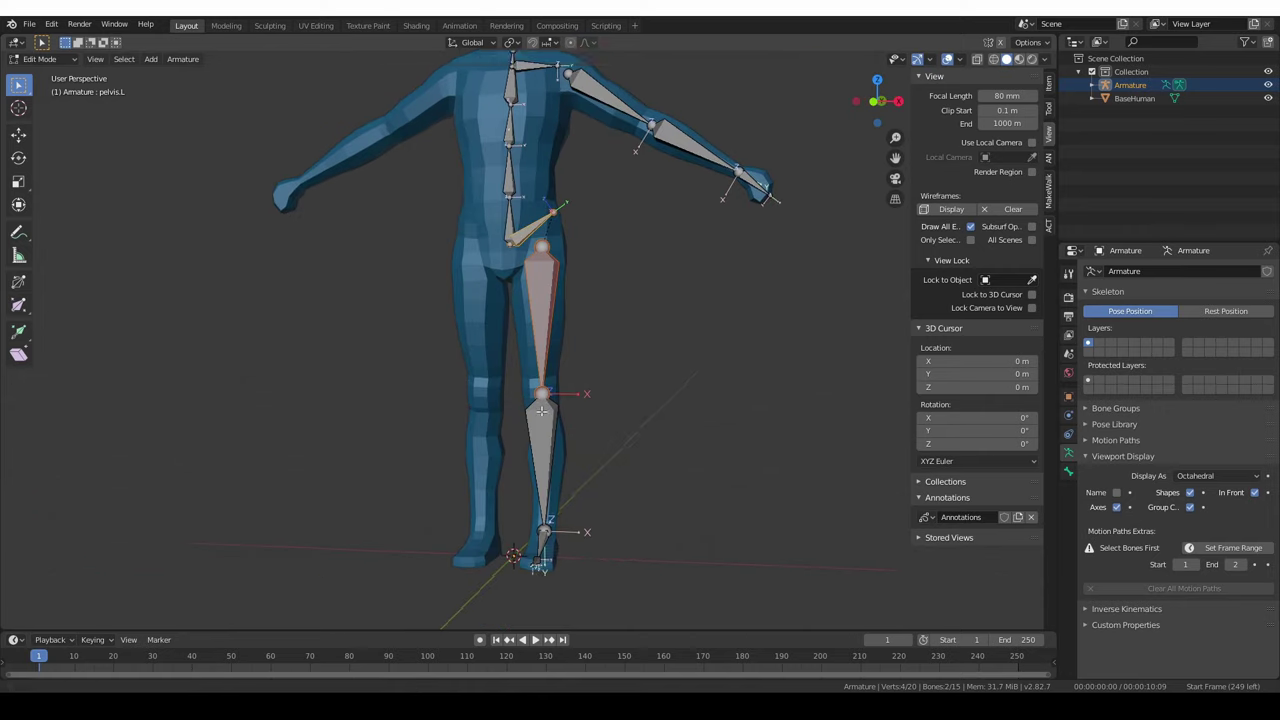
pyautogui.keyDown('shift'); pyautogui.moveTo(540, 250); pyautogui.dragTo(549, 323, button='middle'); pyautogui.keyUp('shift')
pyautogui.scroll(3, 546, 310)
pyautogui.click(542, 281)
pyautogui.press('g')
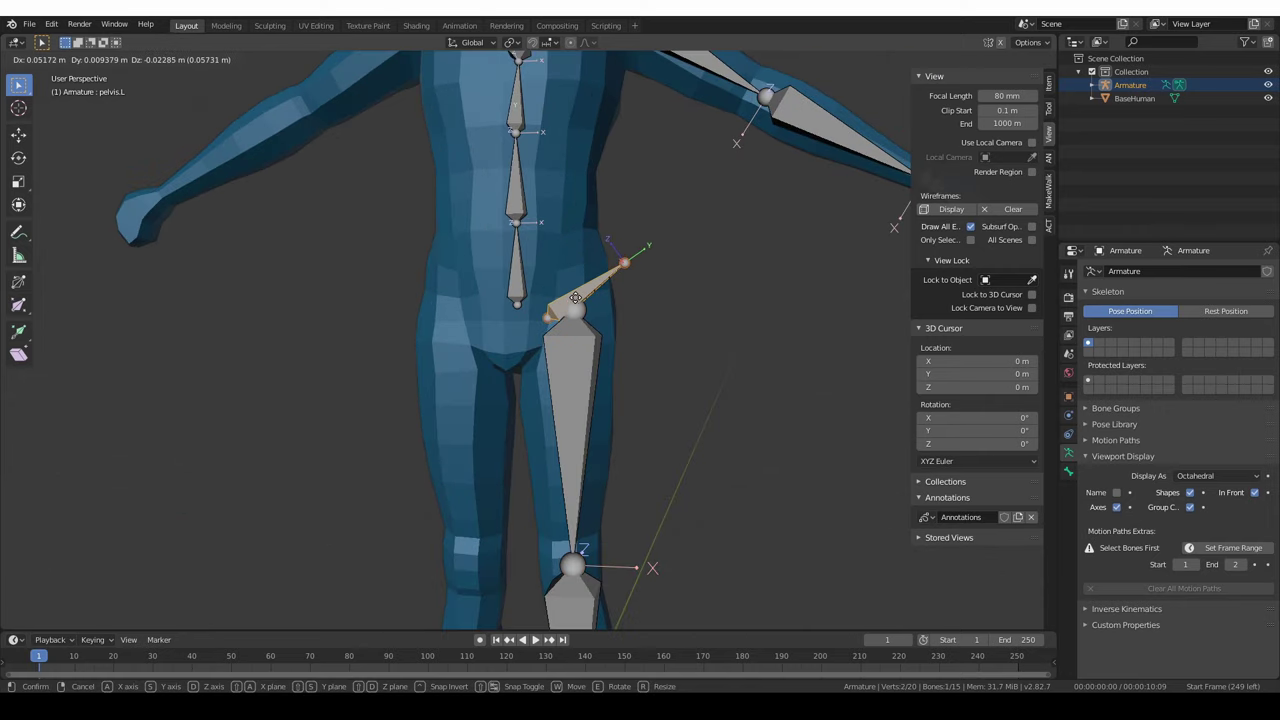
# Parent the pelvis.L bone to the lowest spine bone using Keep Offset.
pyautogui.click(520, 262)
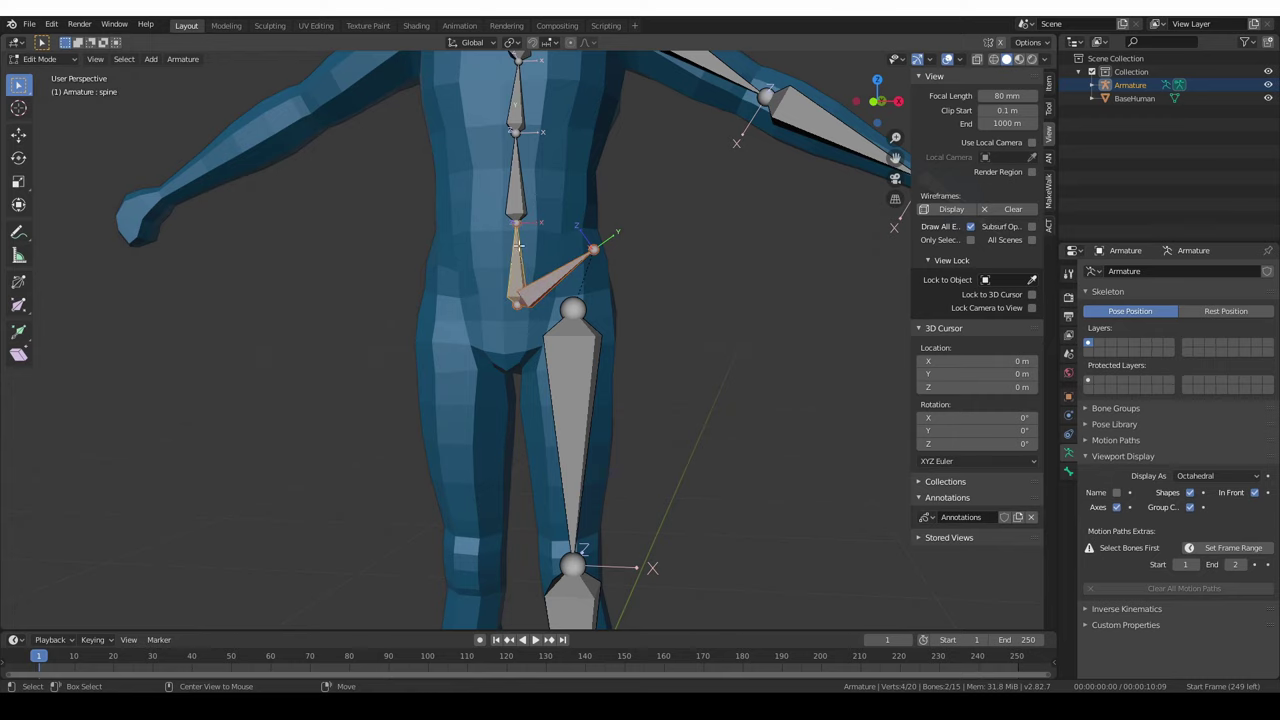
pyautogui.keyDown('shift'); pyautogui.moveTo(526, 252); pyautogui.dragTo(526, 300, button='middle'); pyautogui.keyUp('shift')
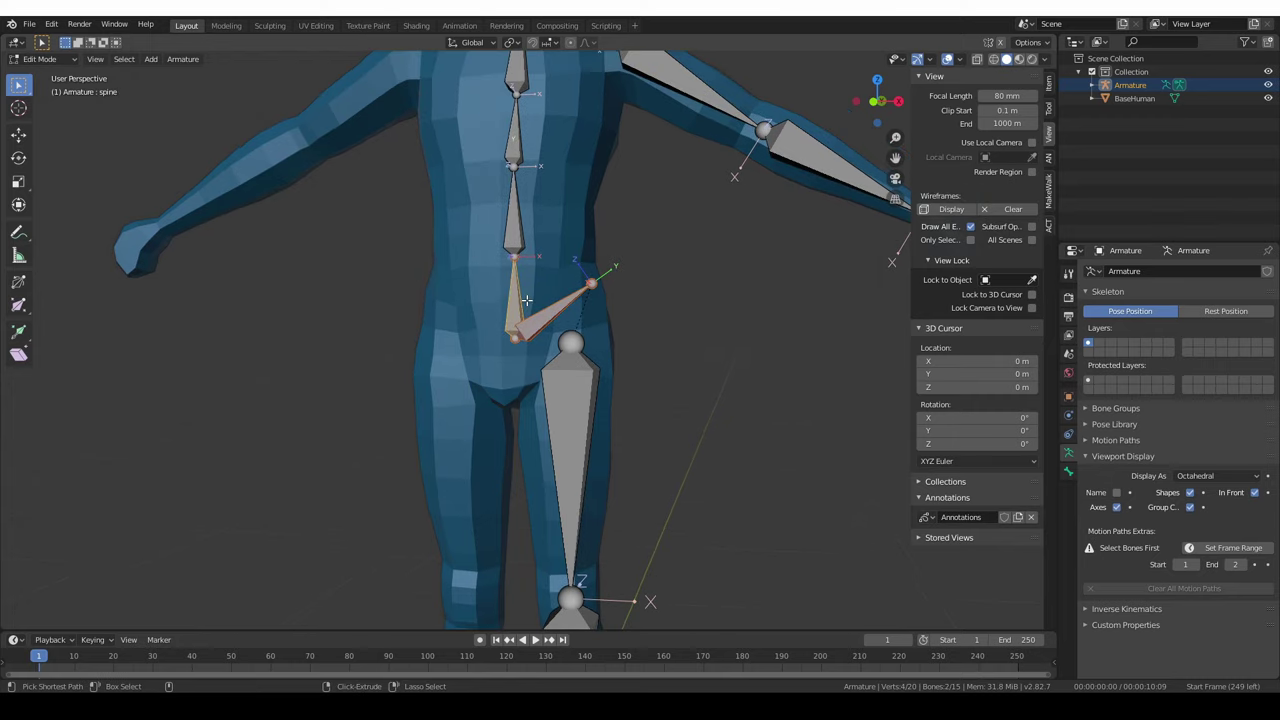
pyautogui.click(564, 315)
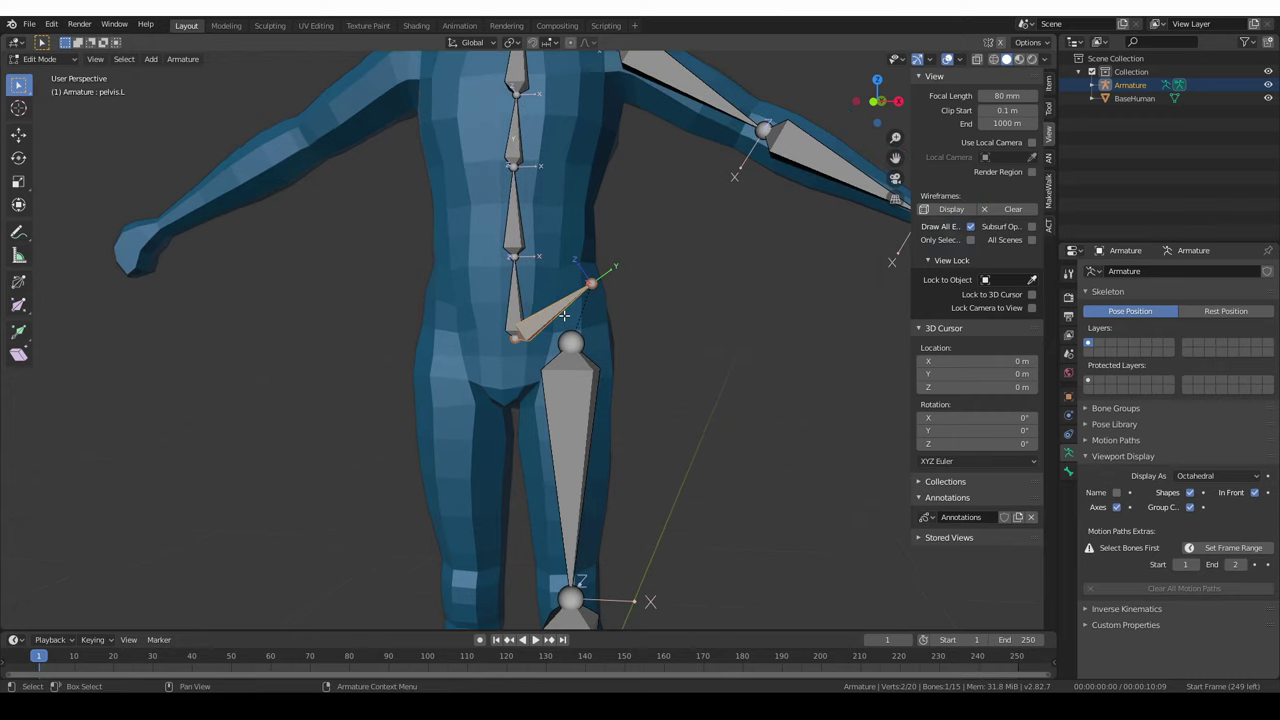
pyautogui.keyDown('shift'); pyautogui.click(508, 294); pyautogui.keyUp('shift')
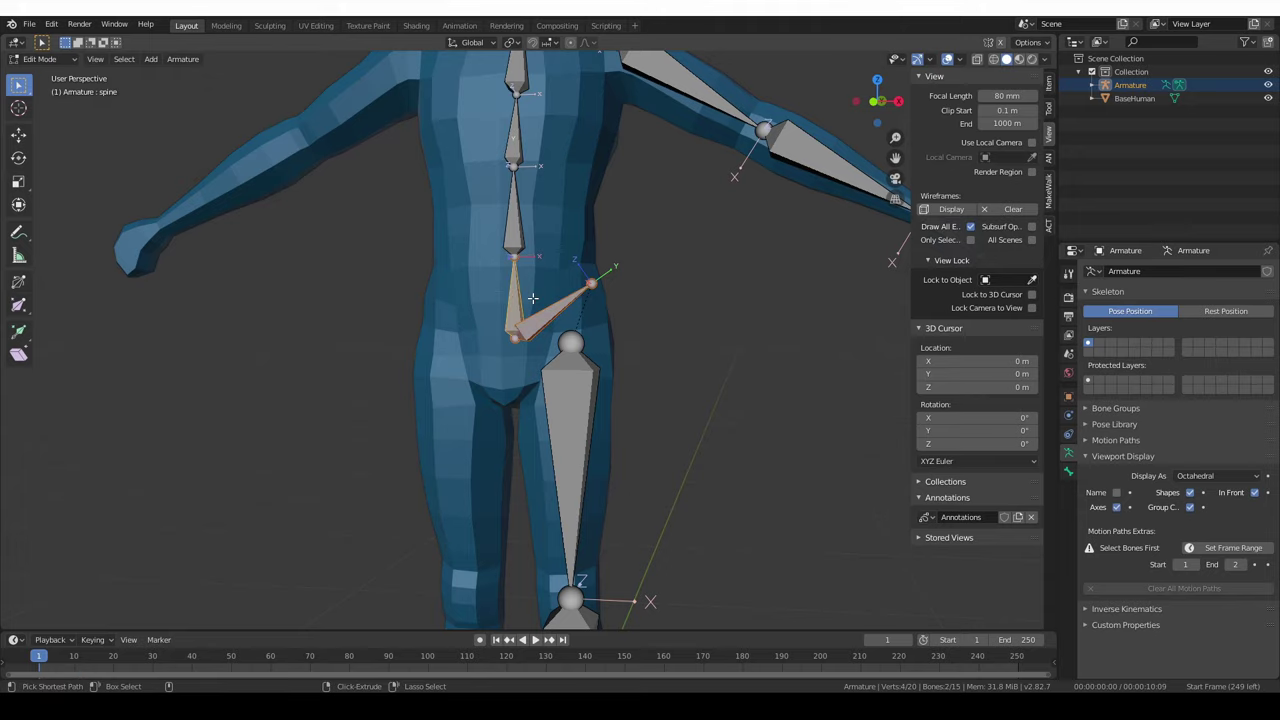
pyautogui.hotkey('ctrl', 'p')
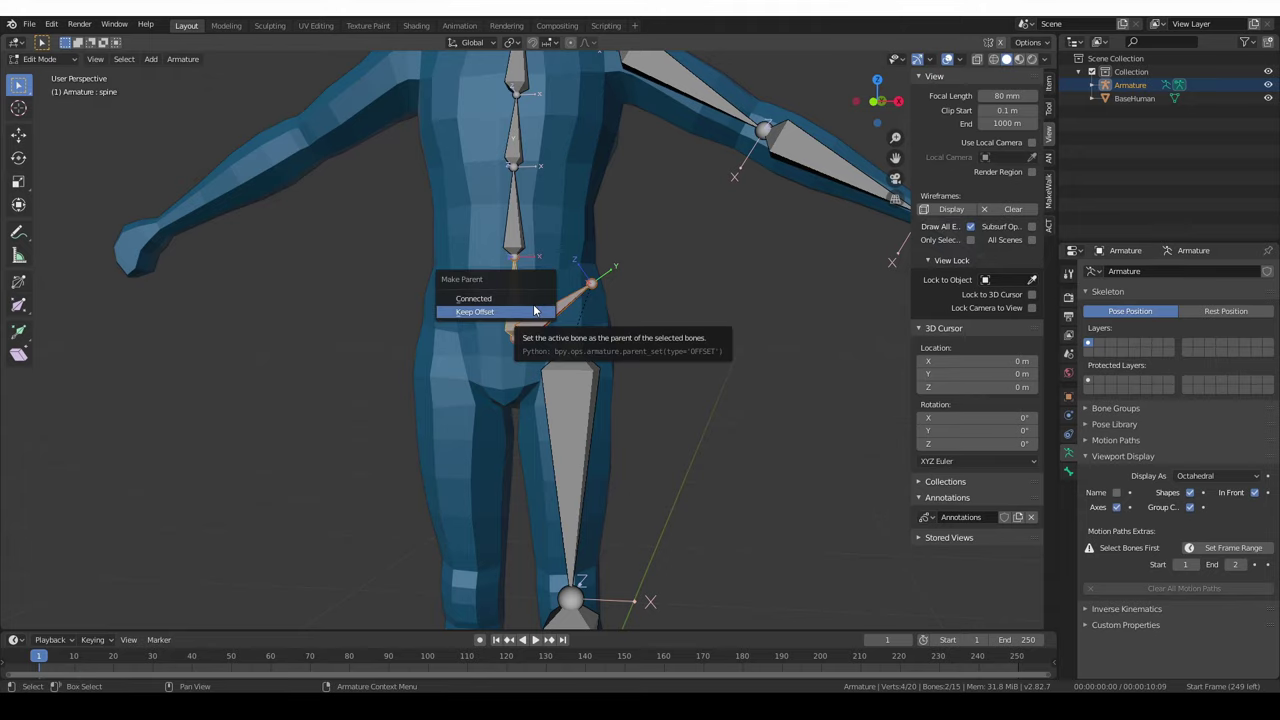
pyautogui.click(533, 314)
# Parent the collar.L bone to the spine.003 bone using Keep Offset.
pyautogui.keyDown('shift'); pyautogui.moveTo(559, 103); pyautogui.dragTo(530, 283, button='middle'); pyautogui.keyUp('shift')
pyautogui.click(562, 256)
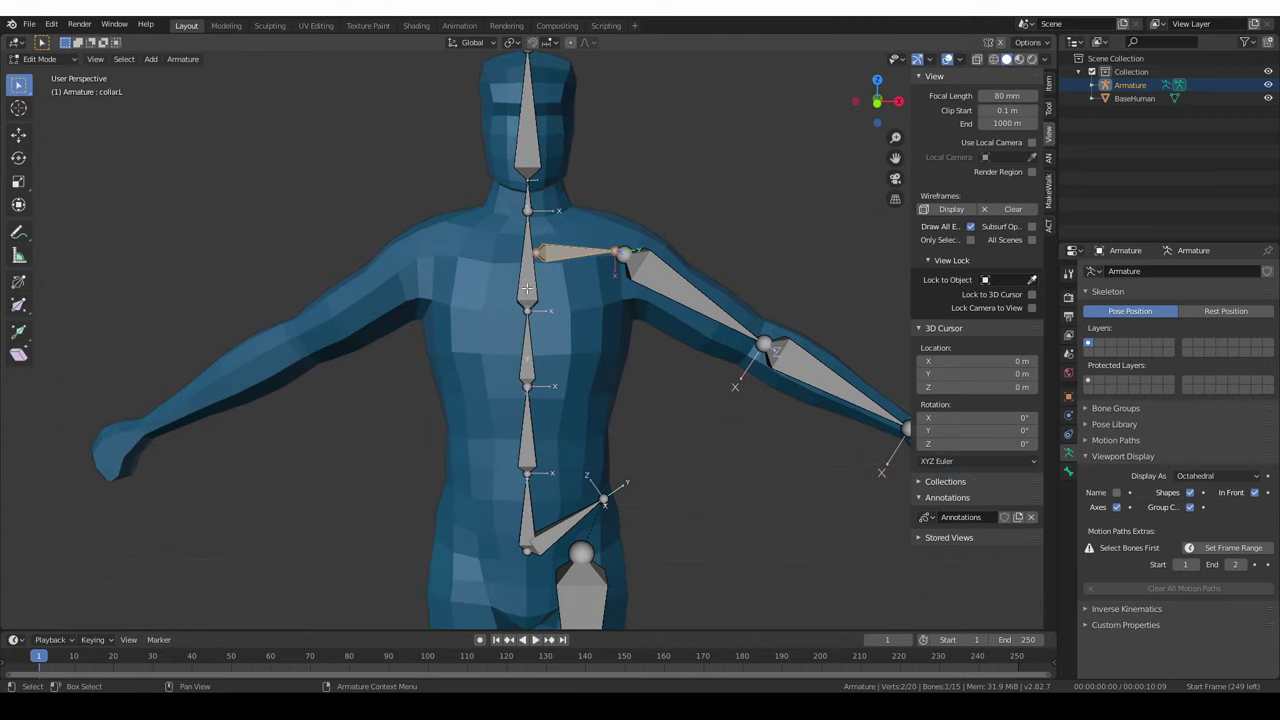
pyautogui.keyDown('shift'); pyautogui.click(532, 274); pyautogui.keyUp('shift')
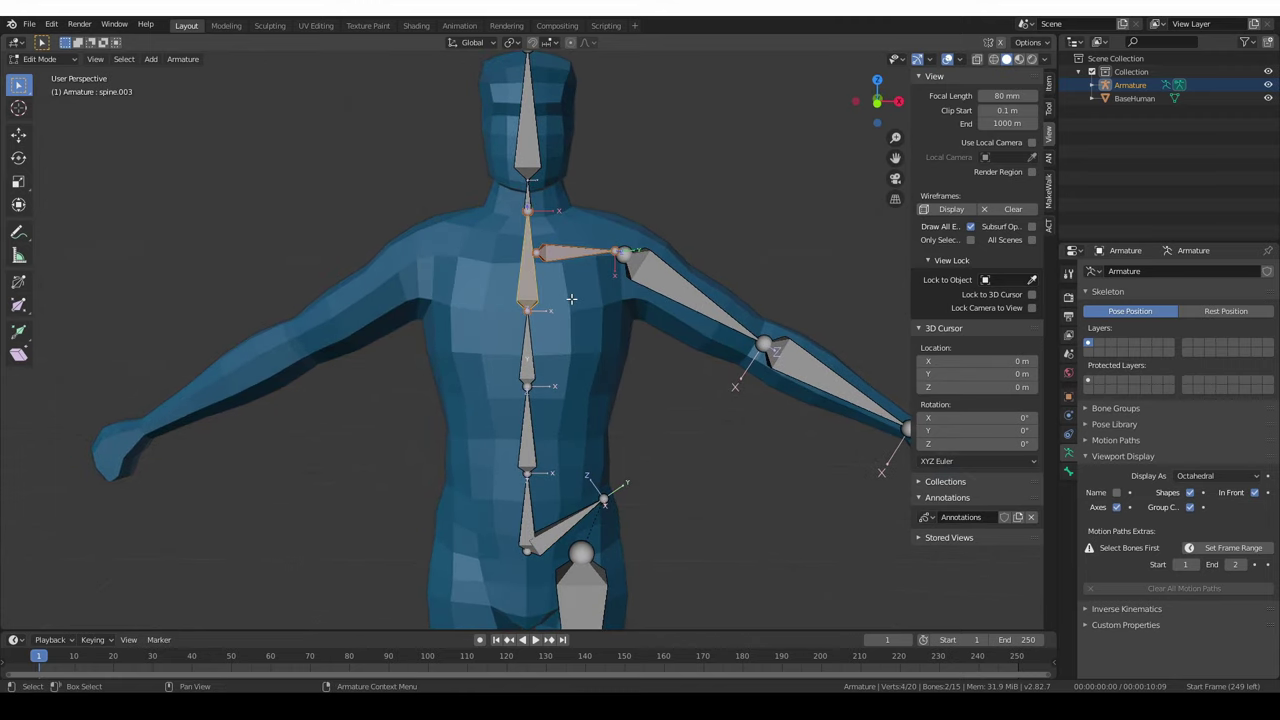
pyautogui.press('ctrl')
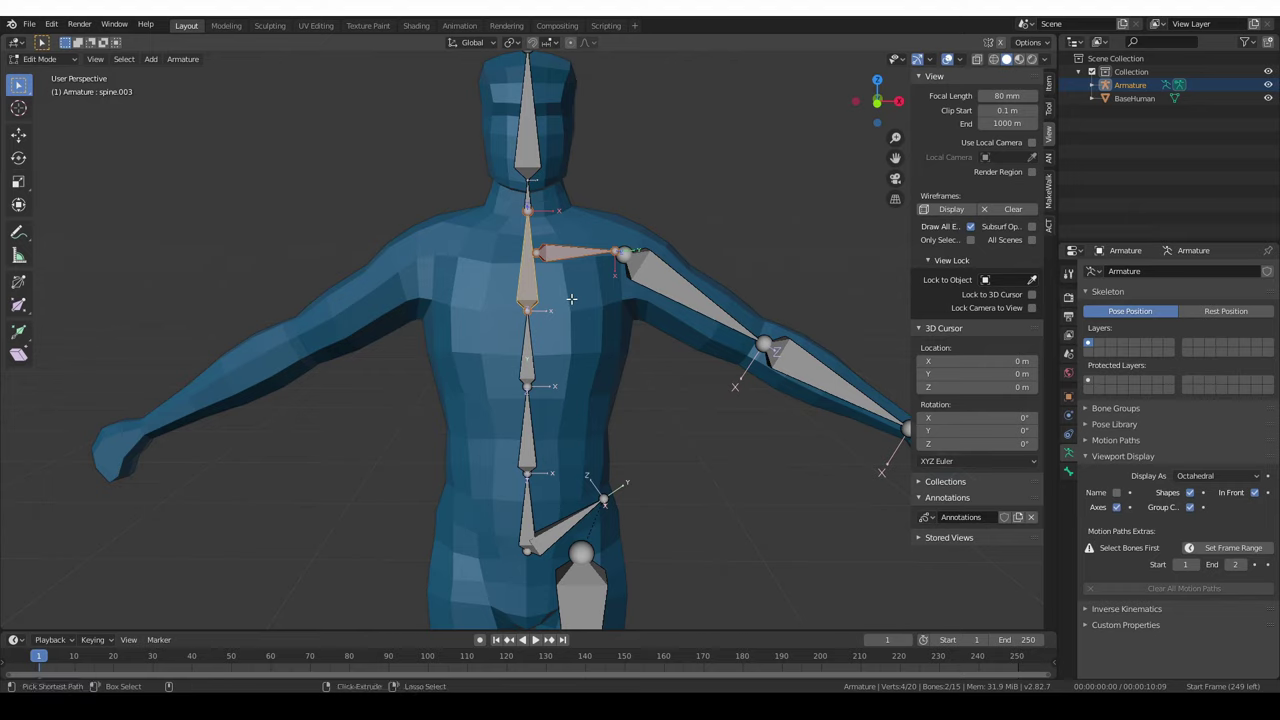
pyautogui.hotkey('ctrl', 'p')
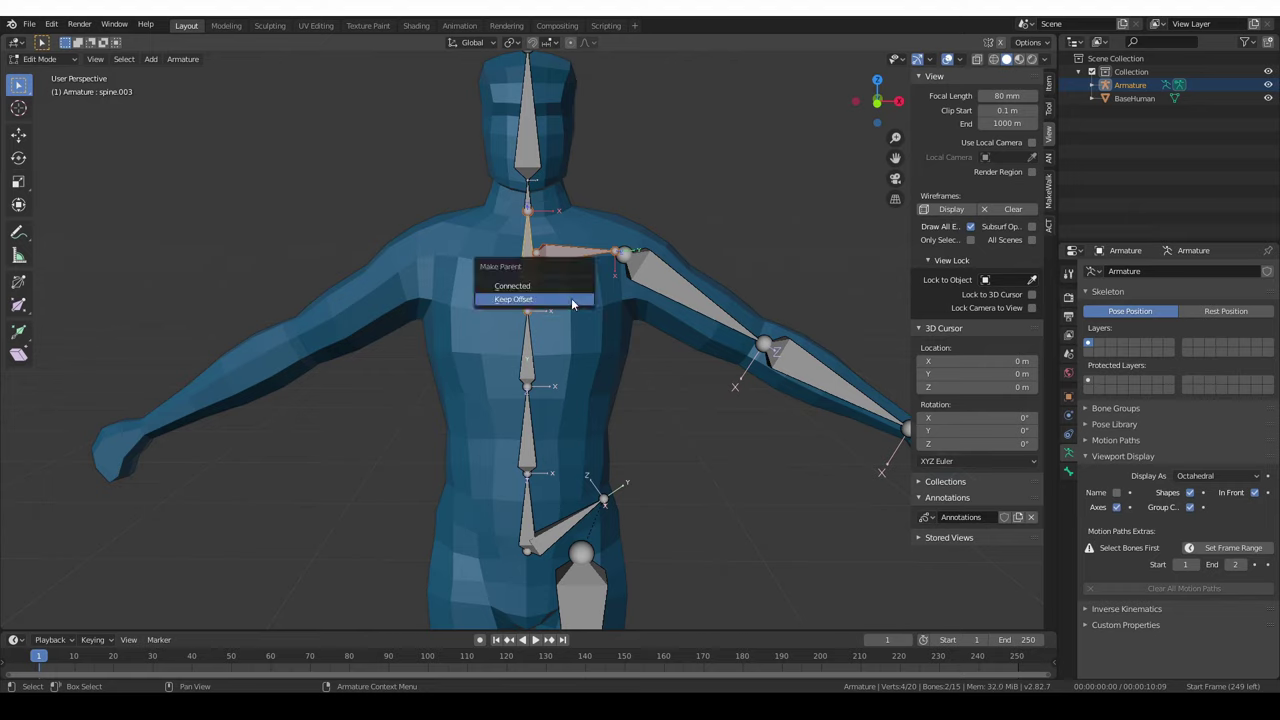
pyautogui.click(573, 300)
# Parent the upper_arm.L bone to the collar.L bone using Keep Offset.
pyautogui.click(663, 297)
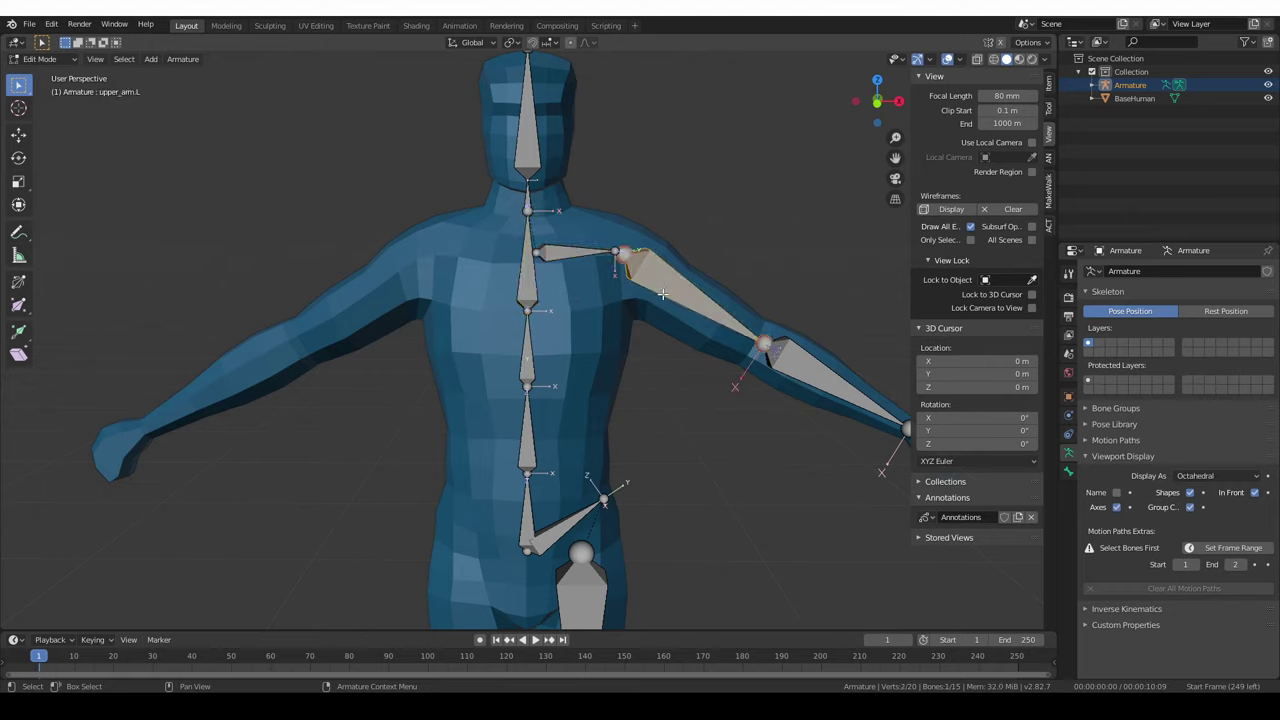
pyautogui.keyDown('shift'); pyautogui.click(565, 252); pyautogui.keyUp('shift')
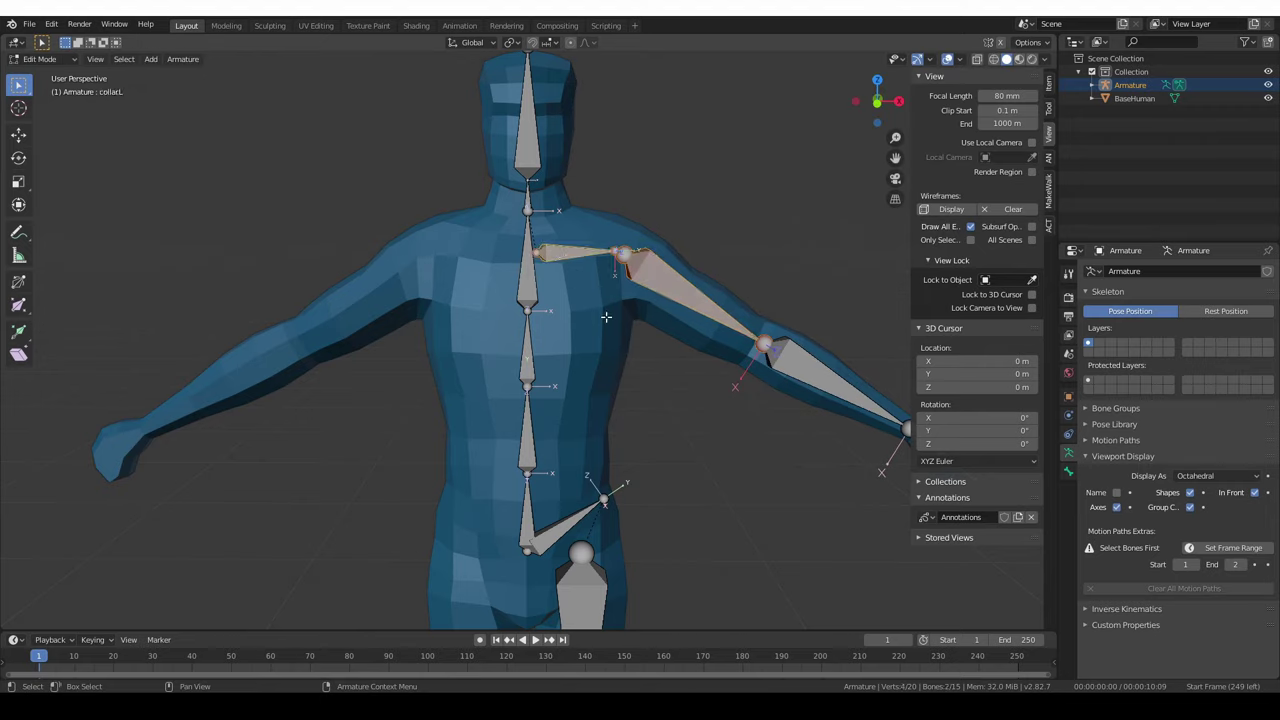
pyautogui.hotkey('ctrl', 'p')
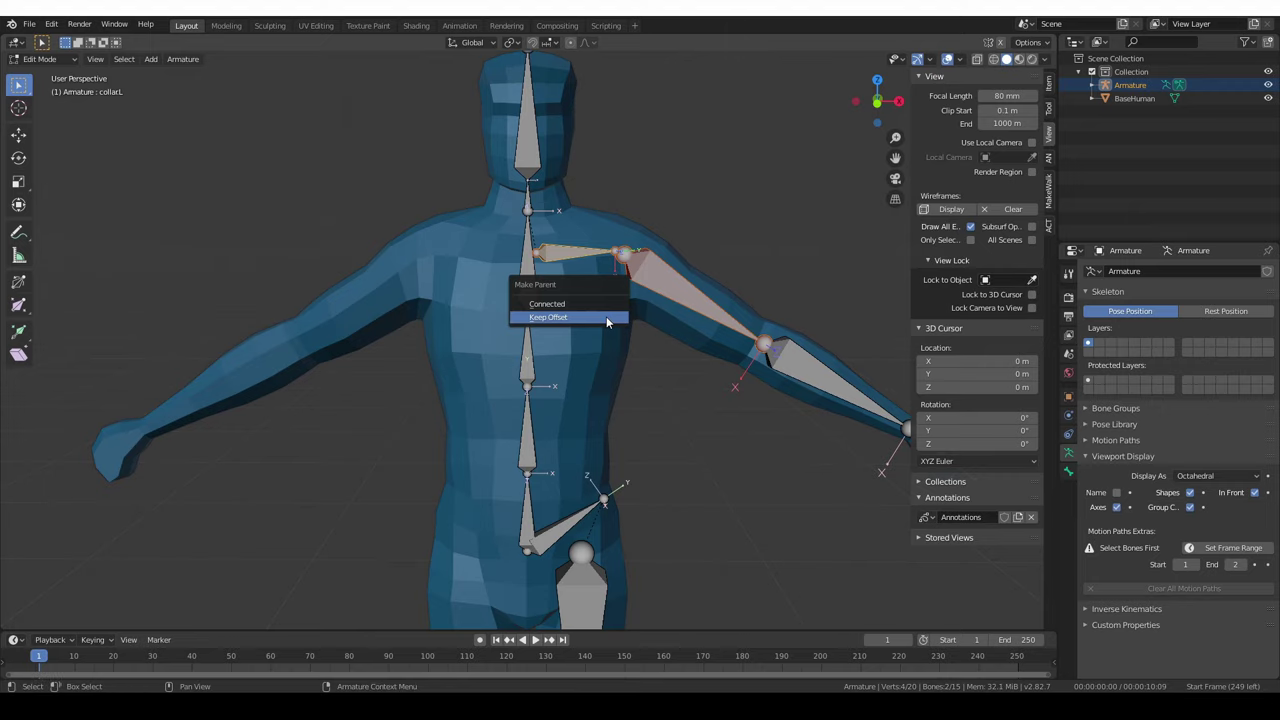
pyautogui.click(606, 316)
# Switch the armature to Pose Mode and try rotating the lowest spine bone to test the hierarchy, then cancel the rotation.
pyautogui.scroll(-6, 600, 290)
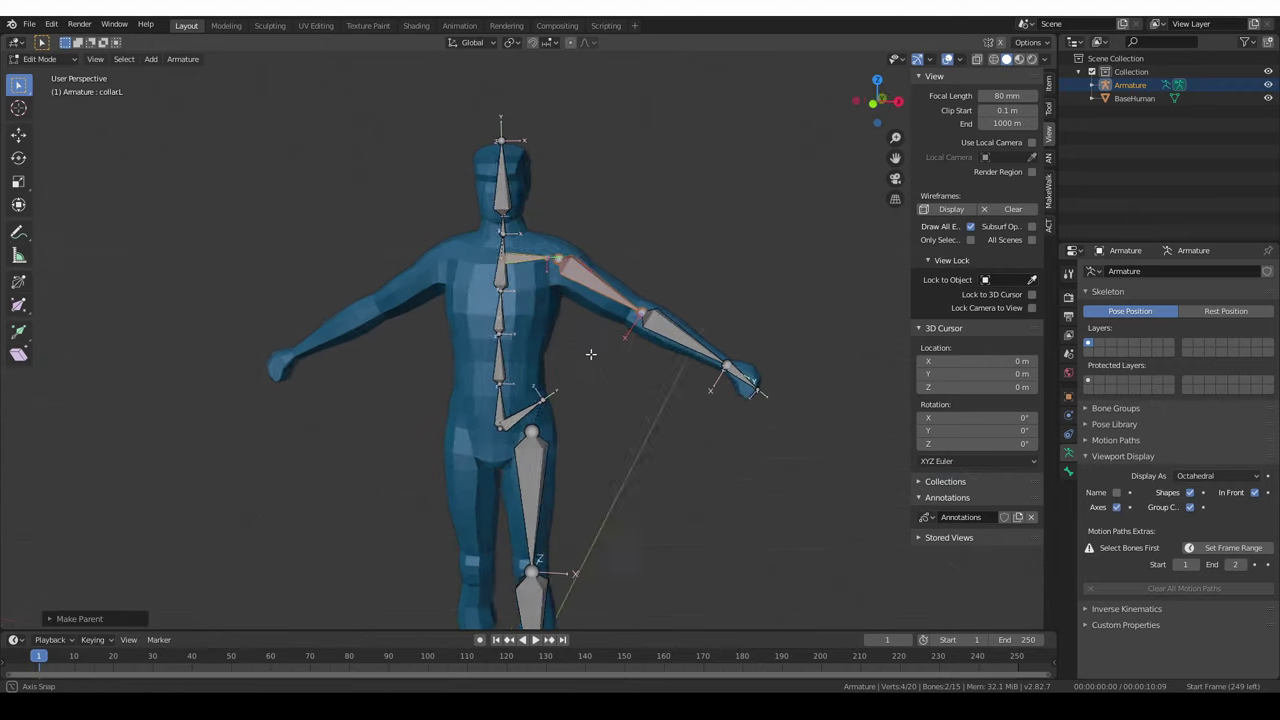
pyautogui.keyDown('shift'); pyautogui.moveTo(505, 376); pyautogui.dragTo(540, 305, button='middle'); pyautogui.keyUp('shift')
pyautogui.click(47, 59)
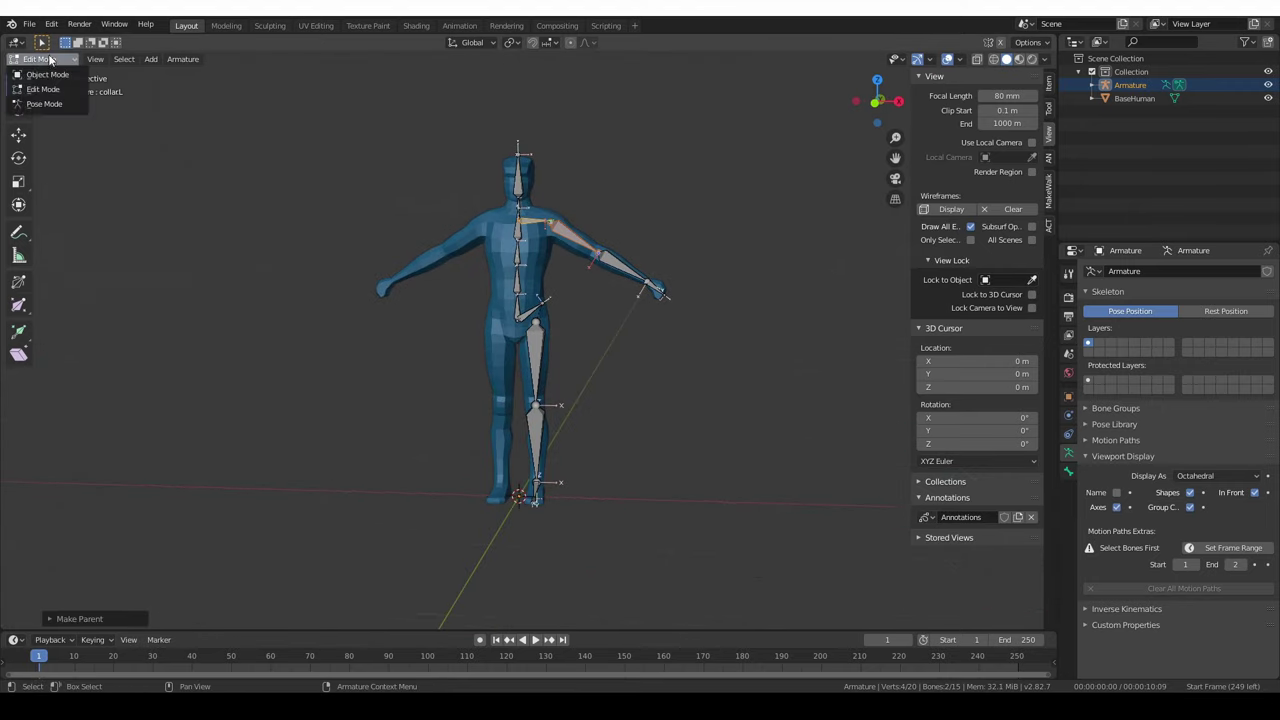
pyautogui.click(44, 104)
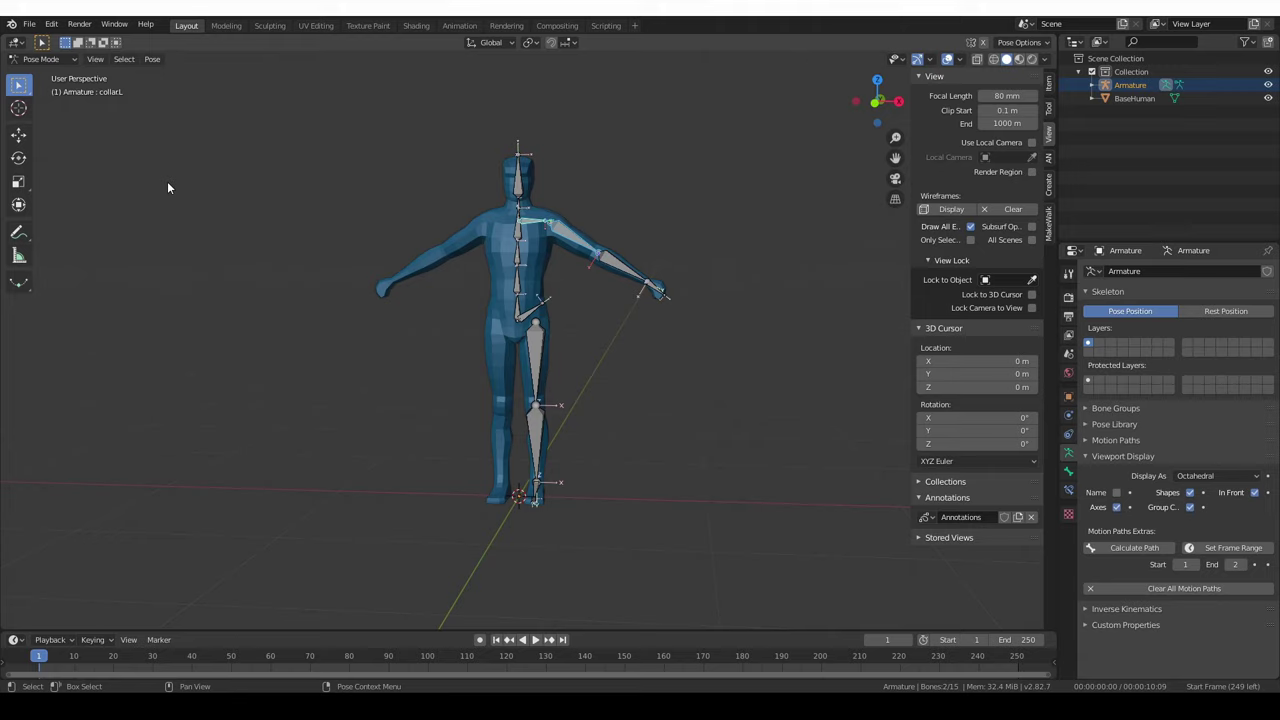
pyautogui.click(522, 307)
pyautogui.scroll(1, 526, 306)
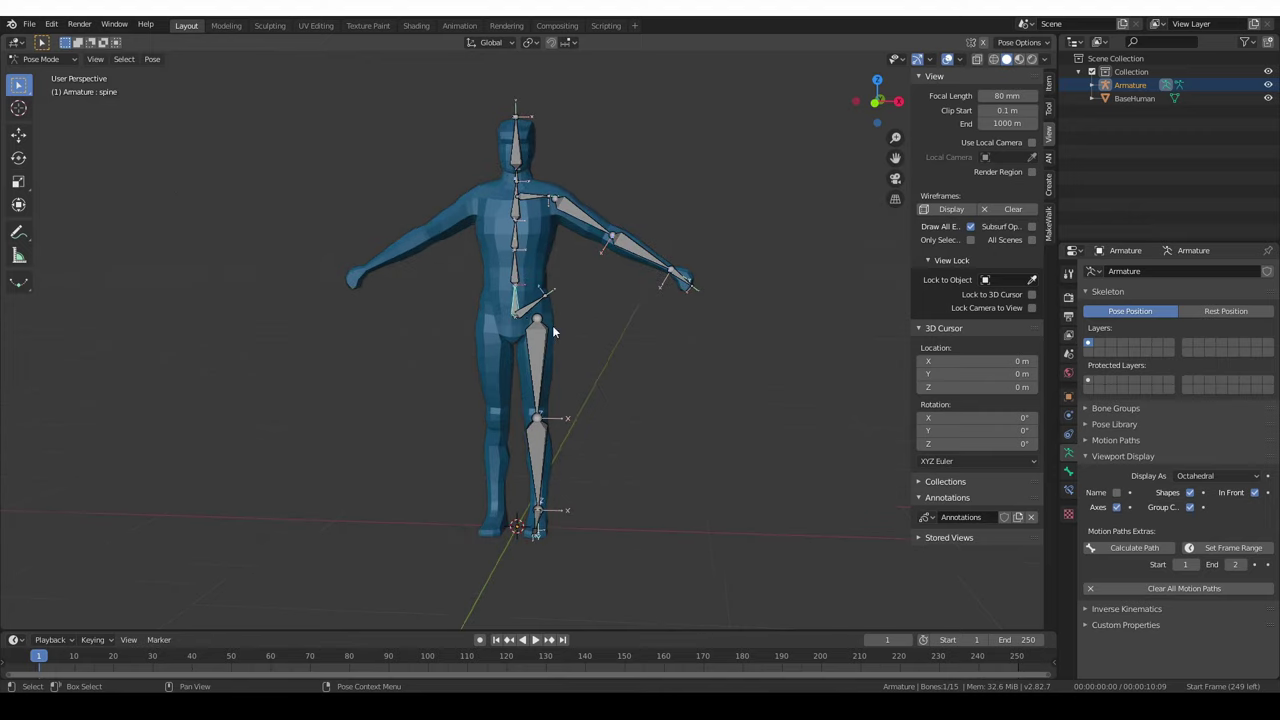
pyautogui.press('r')
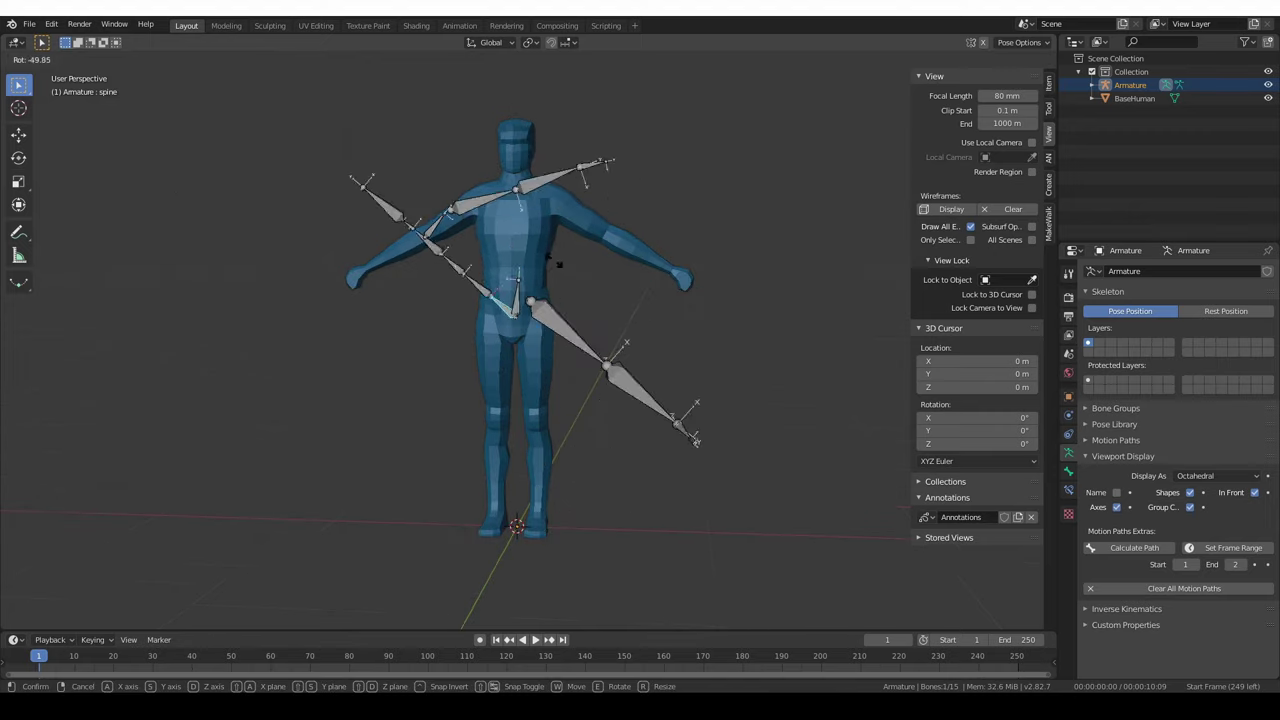
pyautogui.rightClick(535, 312)
# Try rotating the pelvis.L and thigh.L bones to test how the leg follows, cancelling each rotation.
pyautogui.click(535, 312)
pyautogui.press('r')
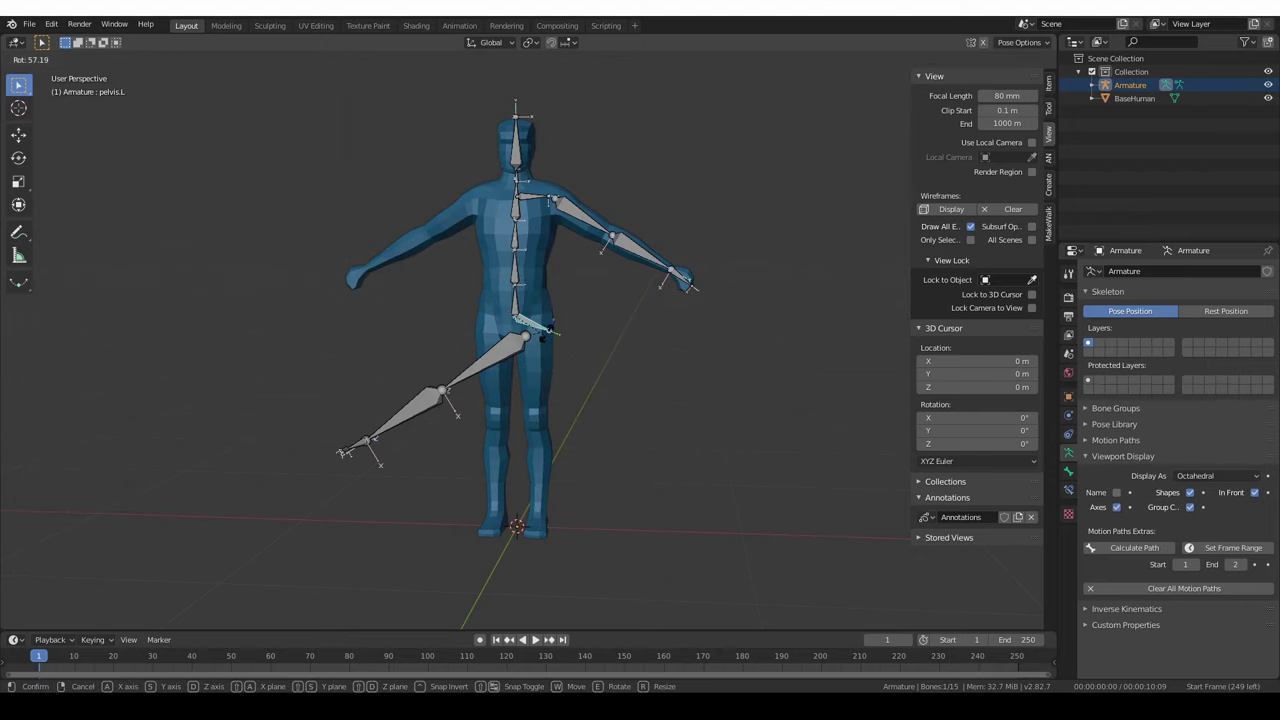
pyautogui.rightClick(552, 326)
pyautogui.click(543, 344)
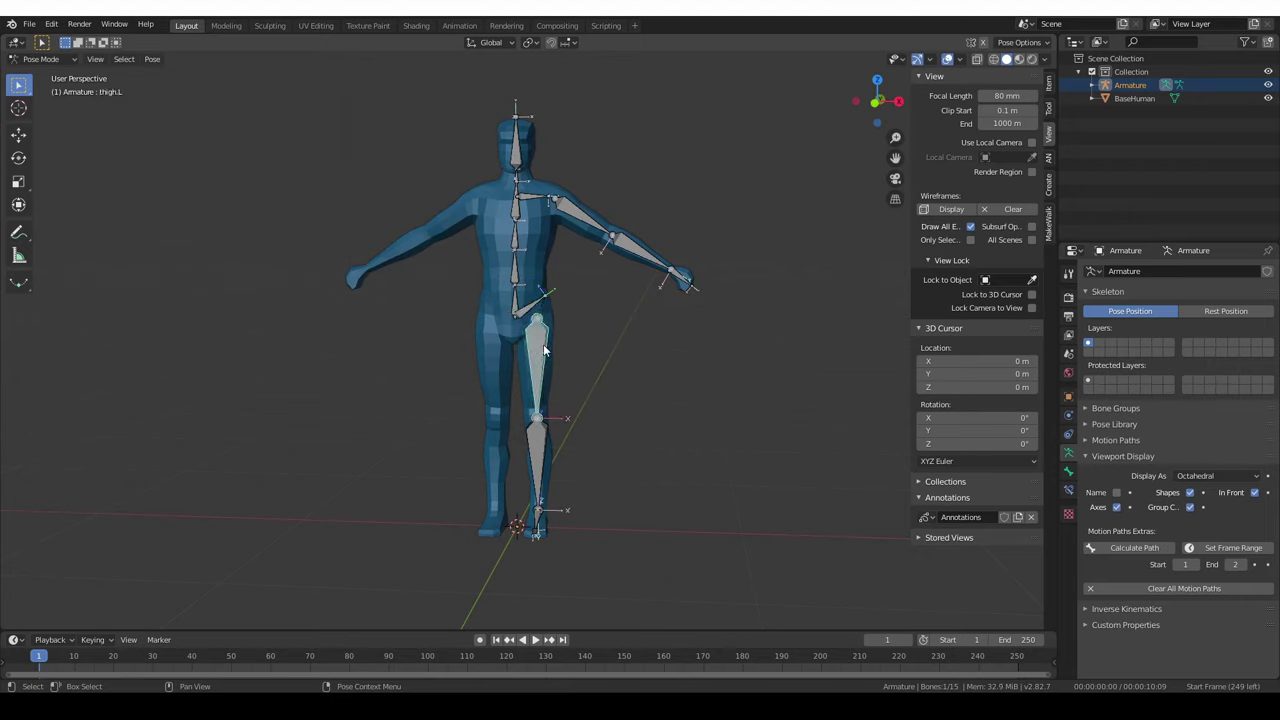
pyautogui.press('r')
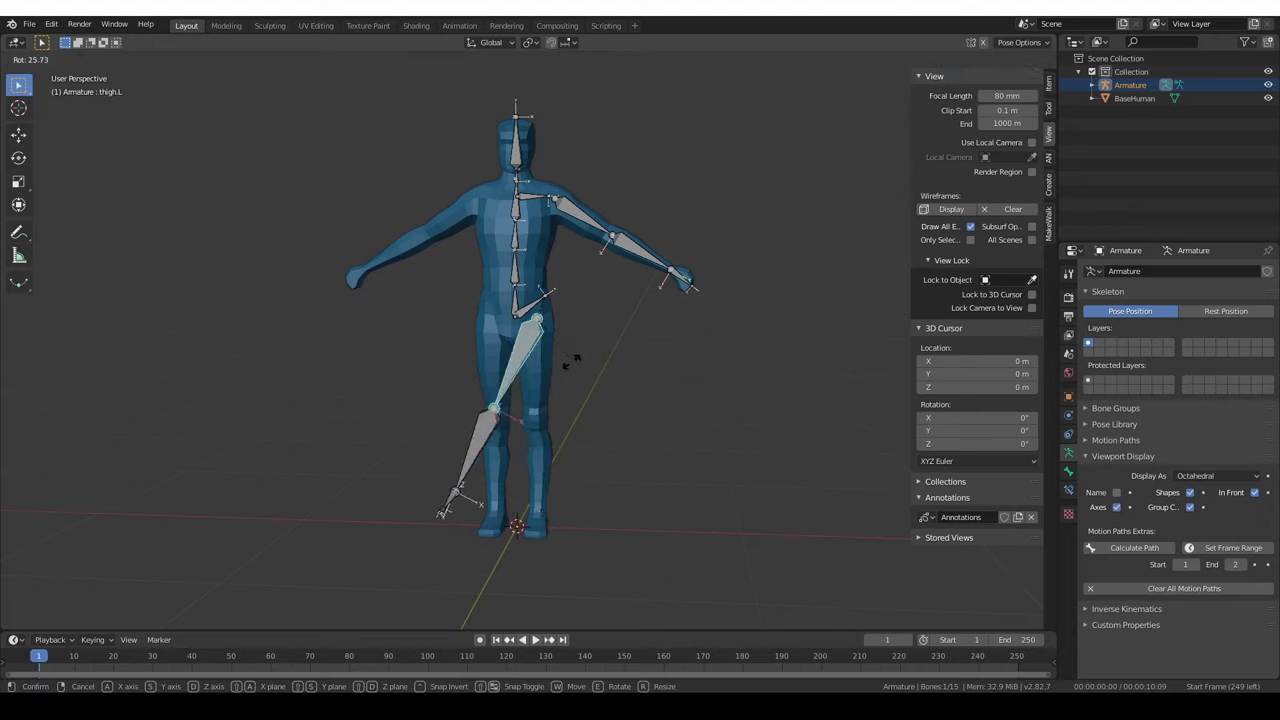
pyautogui.rightClick(570, 200)
# Try rotating the upper_arm.L and collar.L bones to test how the arm follows, cancelling each rotation.
pyautogui.click(570, 200)
pyautogui.press('r')
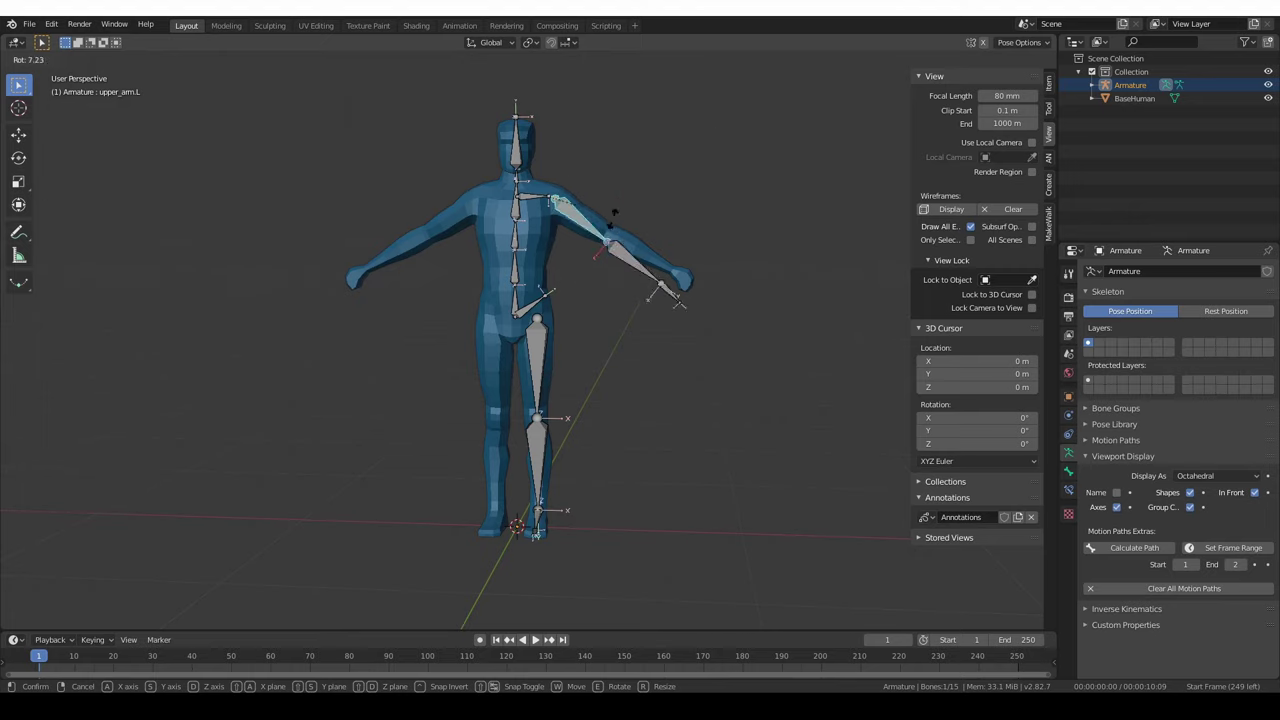
pyautogui.rightClick(533, 202)
pyautogui.click(534, 200)
pyautogui.press('r')
pyautogui.rightClick(589, 234)
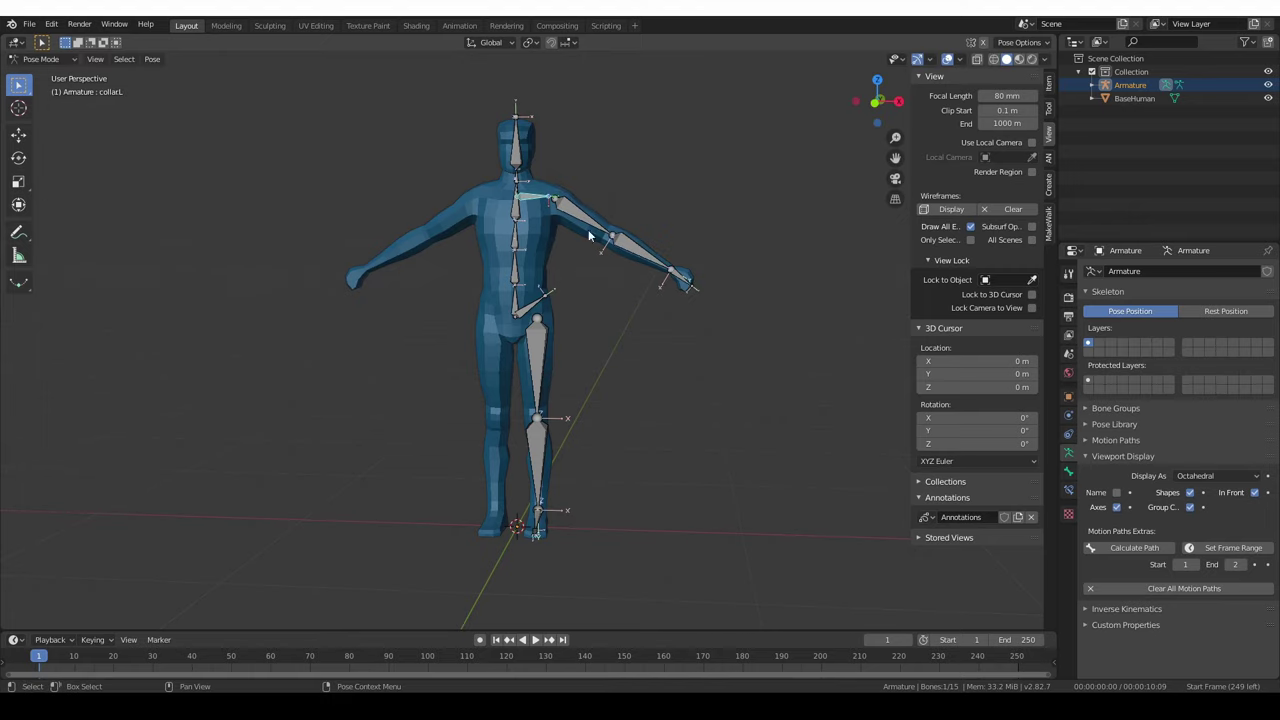
# Return to Edit Mode, add a new bone at the world origin and select its upper tip in the right side view.
pyautogui.keyDown('shift'); pyautogui.moveTo(584, 294); pyautogui.dragTo(527, 240, button='middle'); pyautogui.keyUp('shift')
pyautogui.click(48, 60)
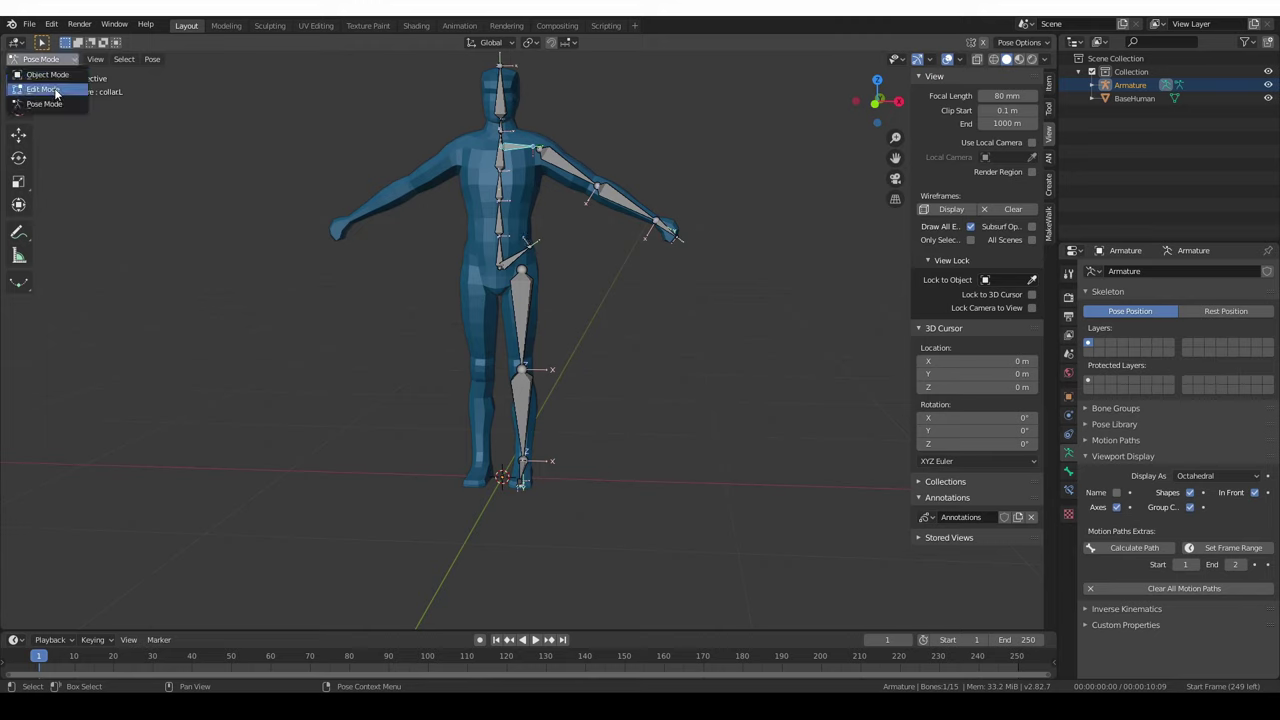
pyautogui.click(58, 93)
pyautogui.moveTo(500, 380); pyautogui.dragTo(510, 390, button='middle')
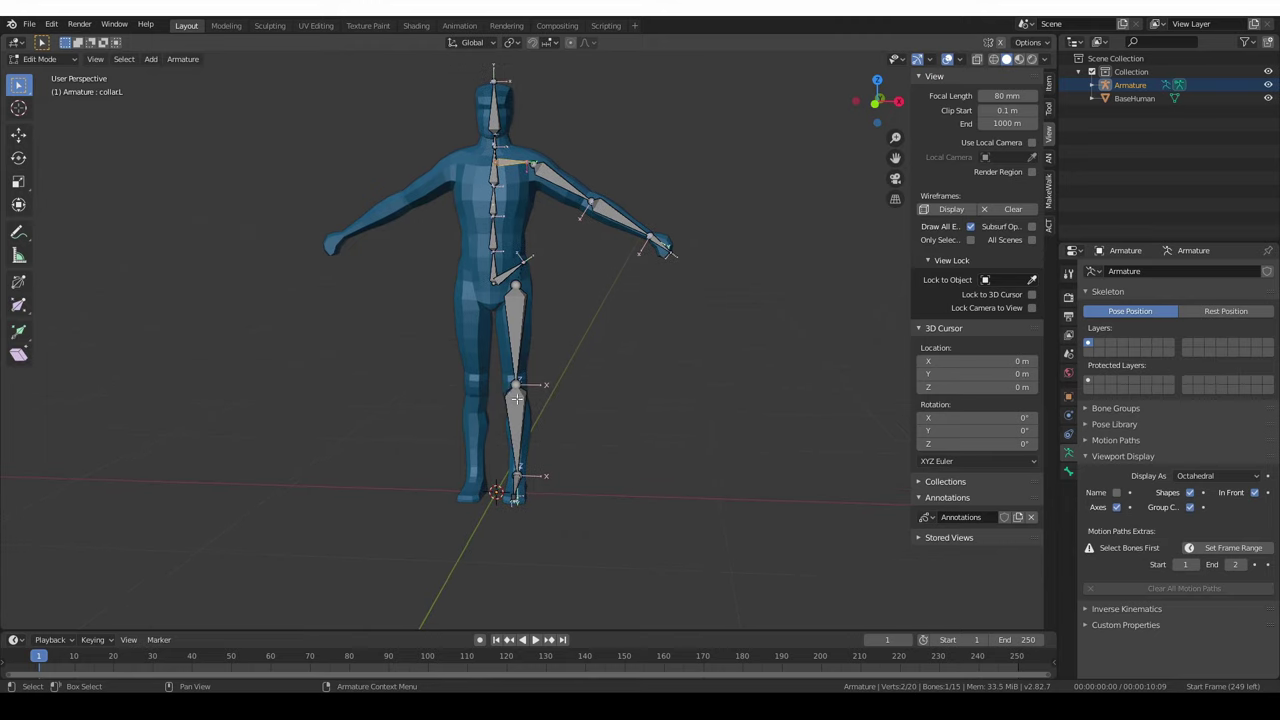
pyautogui.hotkey('shift', 'a')
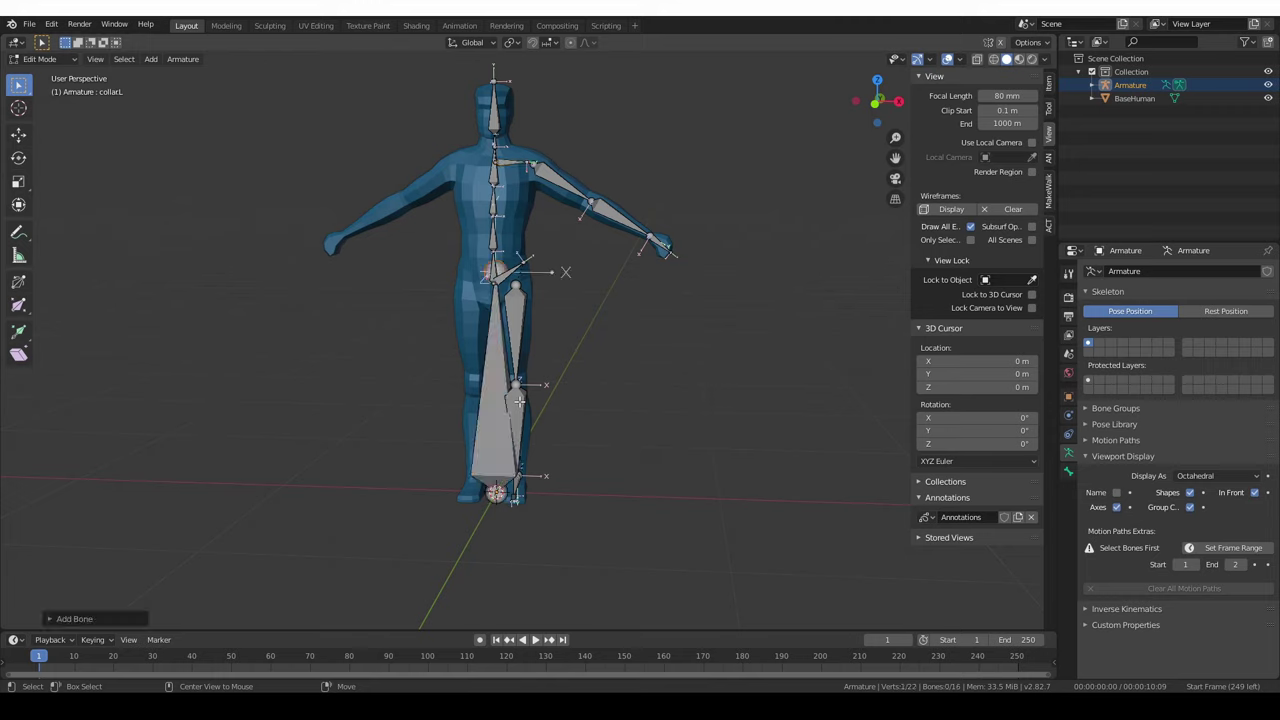
pyautogui.moveTo(519, 400); pyautogui.dragTo(355, 430, button='middle')
pyautogui.press('KP_3')
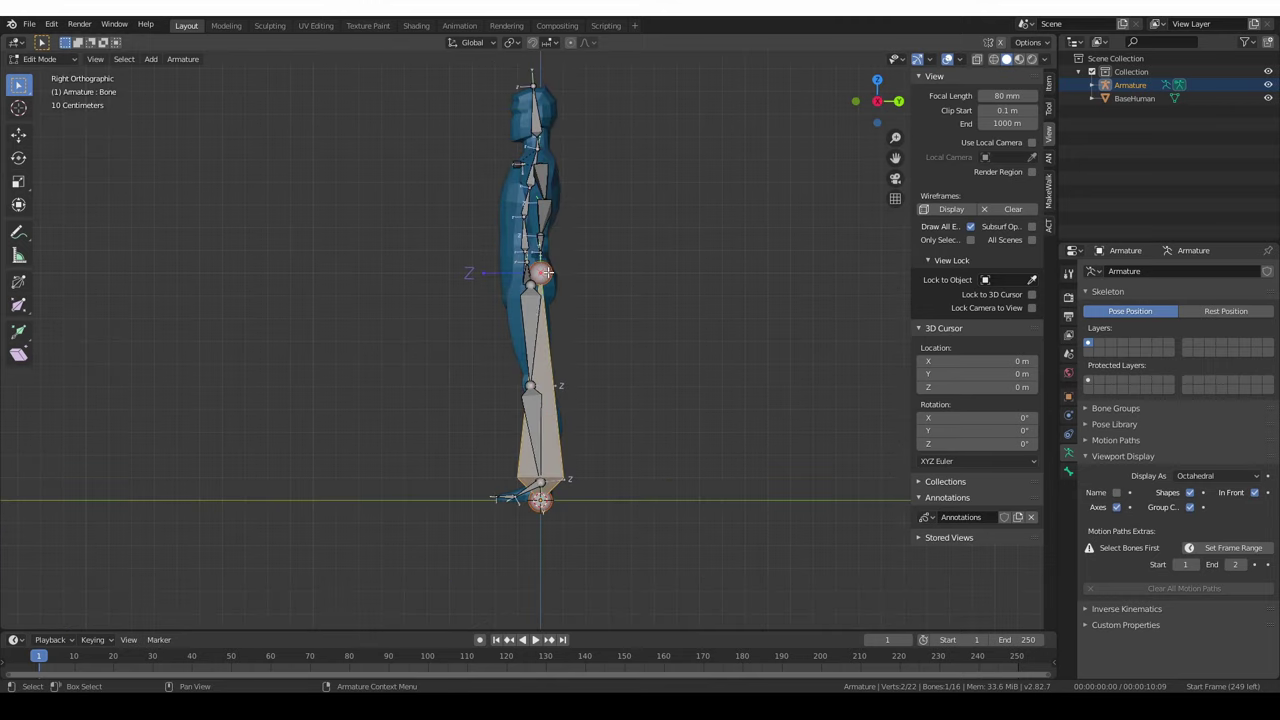
pyautogui.hotkey('alt', 'a')
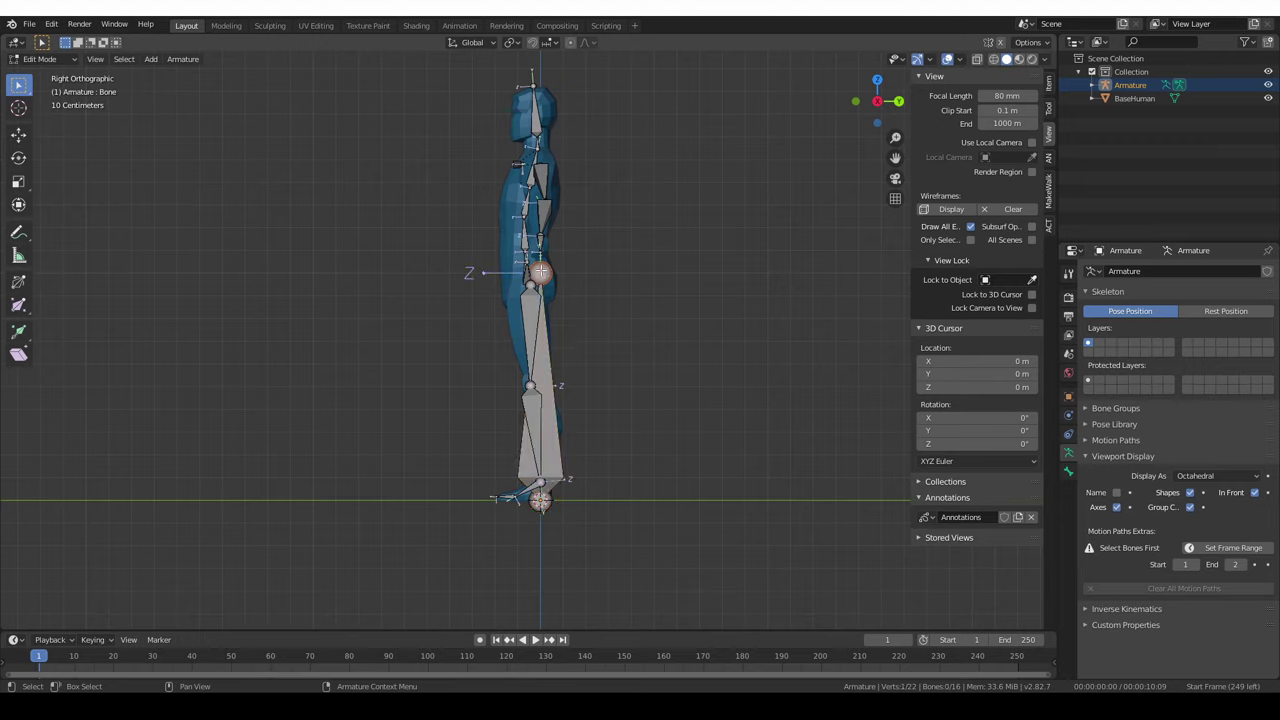
pyautogui.press('g')
pyautogui.rightClick(545, 298)
pyautogui.click(537, 276)
pyautogui.press('g')
pyautogui.press('Escape')
# Enable increment snapping and move the new bone's tip 0.7 m along Y and 1 m down, laying it flat behind the figure.
pyautogui.click(548, 43)
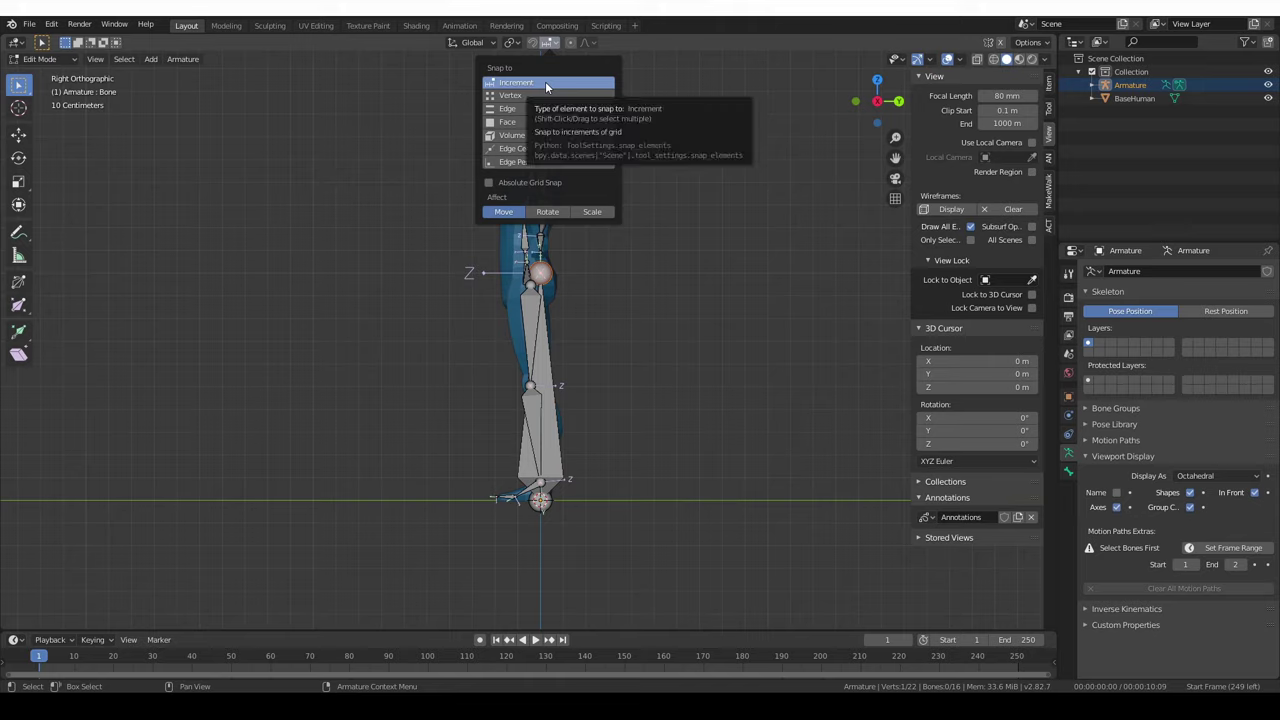
pyautogui.click(525, 47)
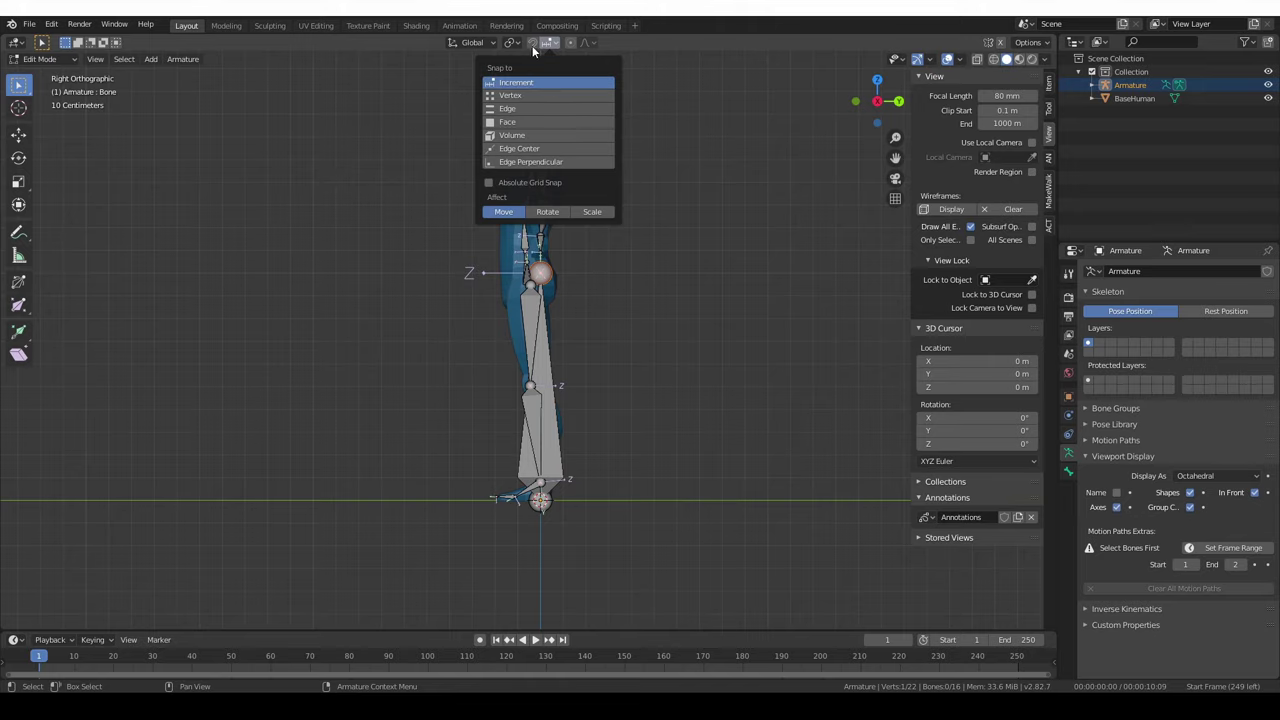
pyautogui.click(533, 43)
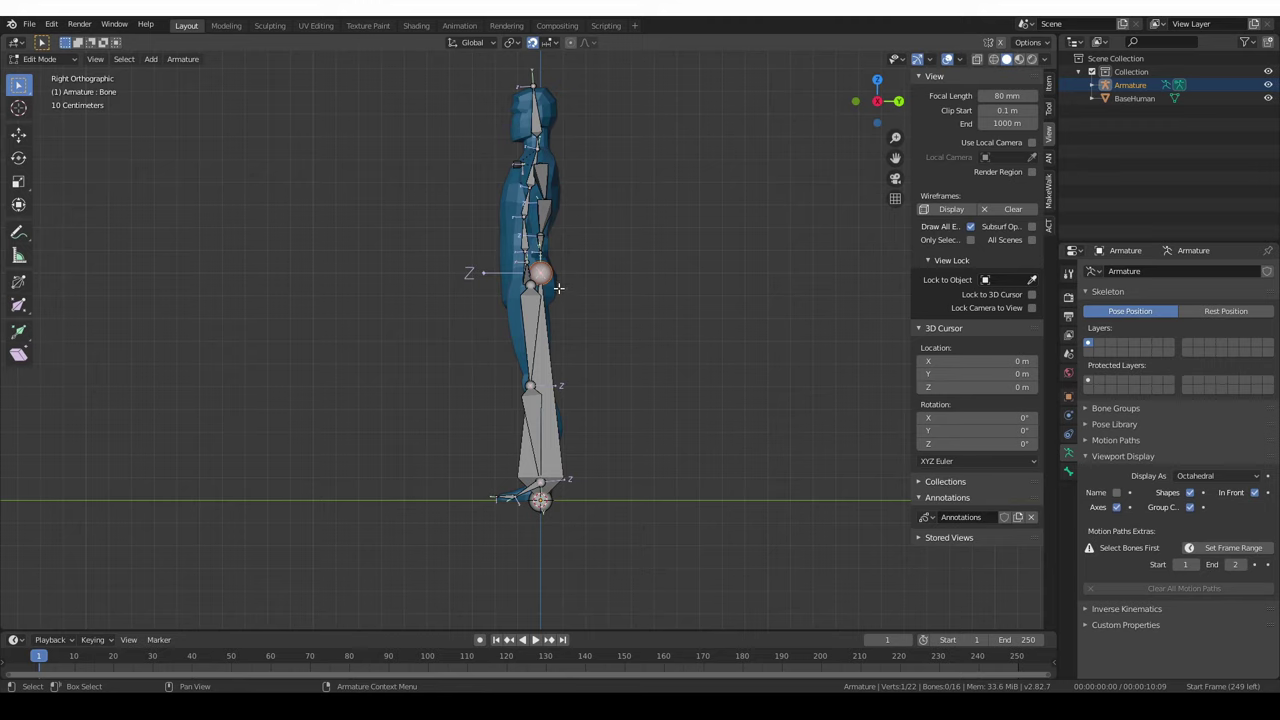
pyautogui.press('g')
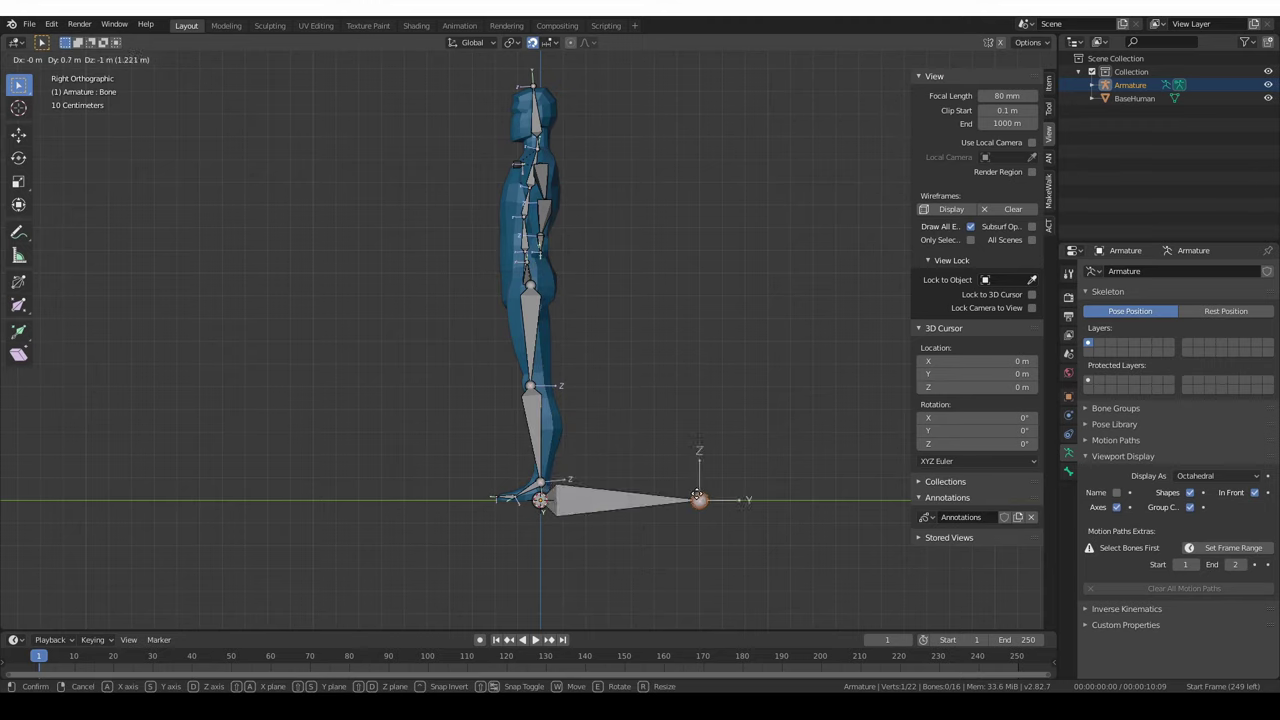
pyautogui.click(698, 499)
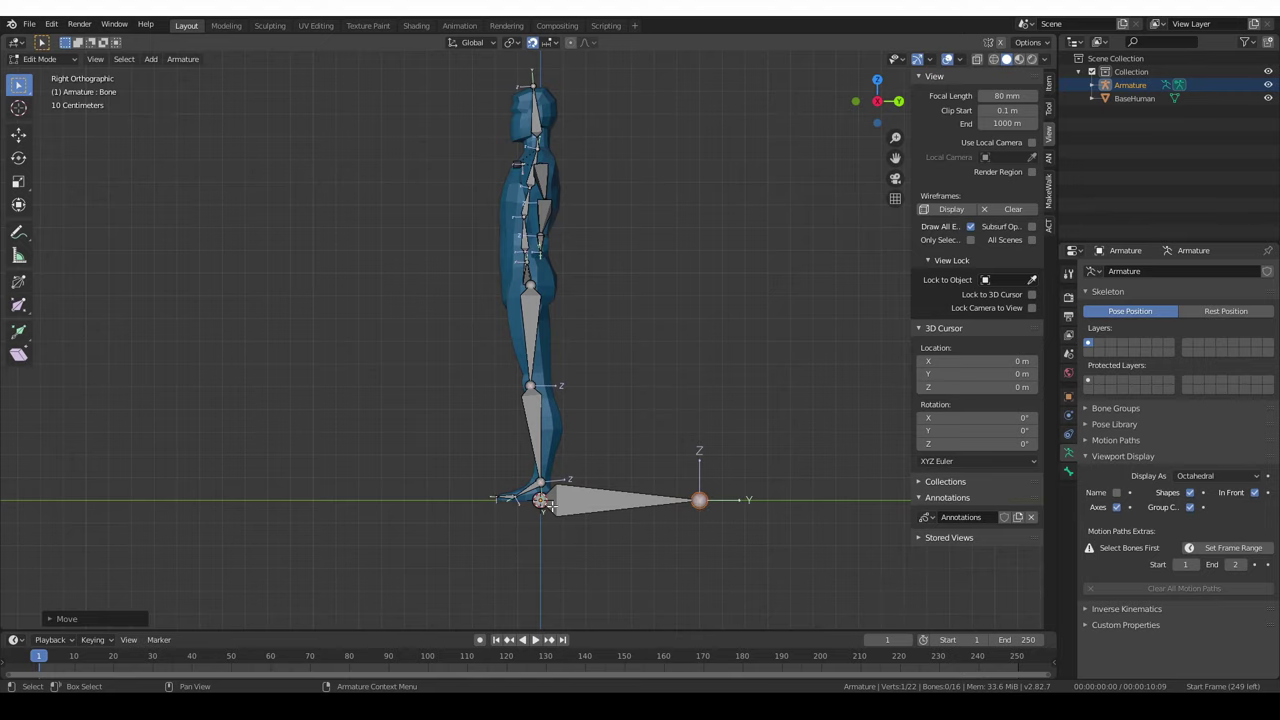
# Try hiding the armature's bone axes, and turn their display back on.
pyautogui.moveTo(715, 494); pyautogui.dragTo(696, 421, button='middle')
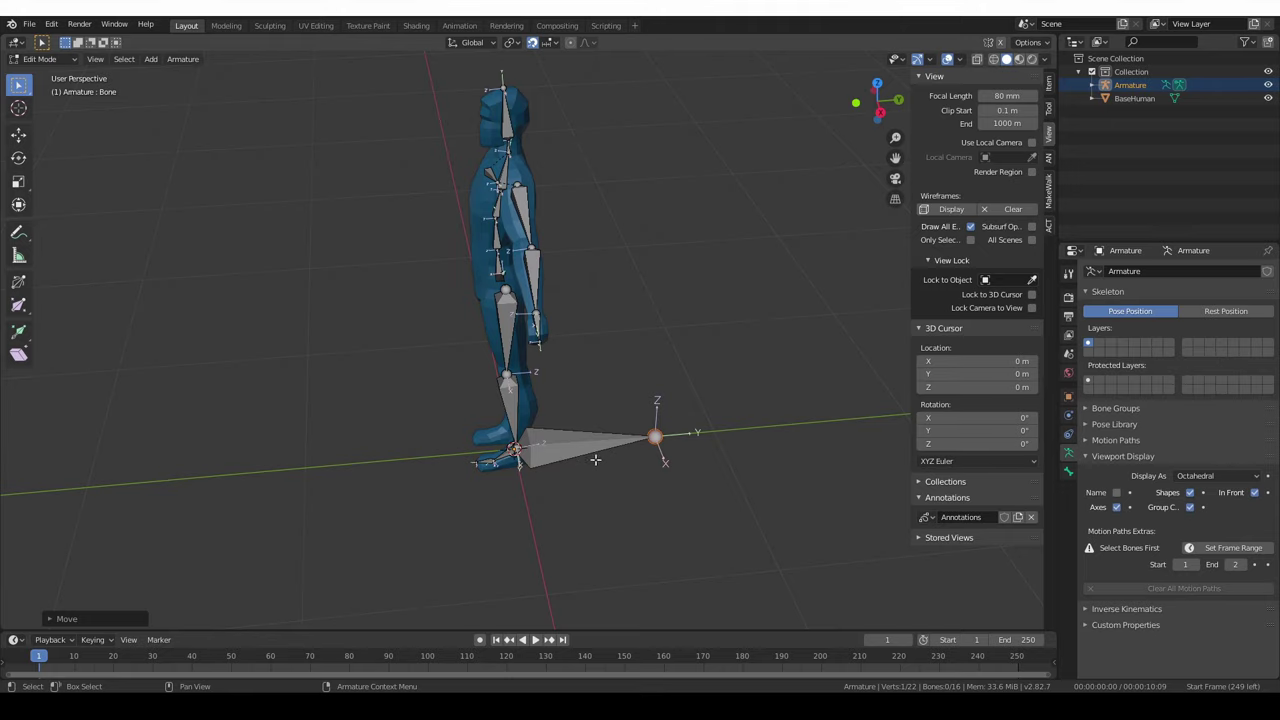
pyautogui.moveTo(544, 445); pyautogui.dragTo(597, 441, button='middle')
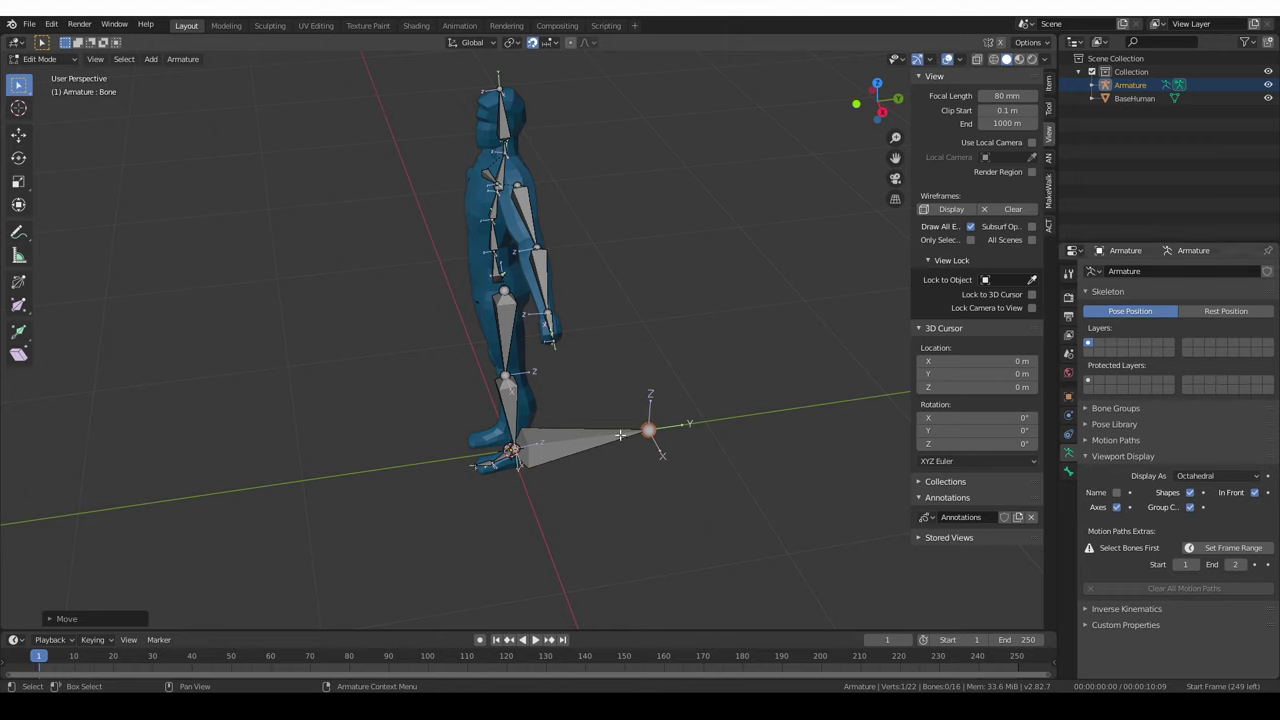
pyautogui.click(1116, 508)
pyautogui.click(1117, 509)
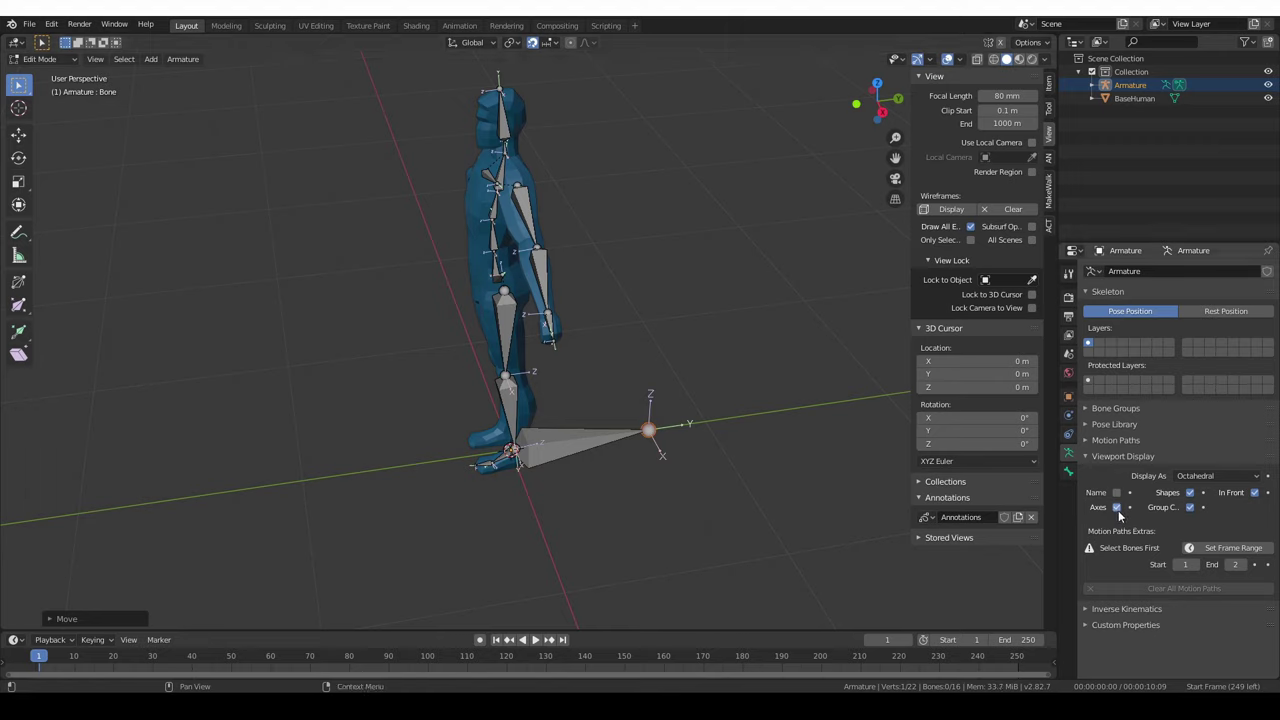
# Select the new ground-level bone lying behind the figure and rename it root.
pyautogui.scroll(5, 682, 445)
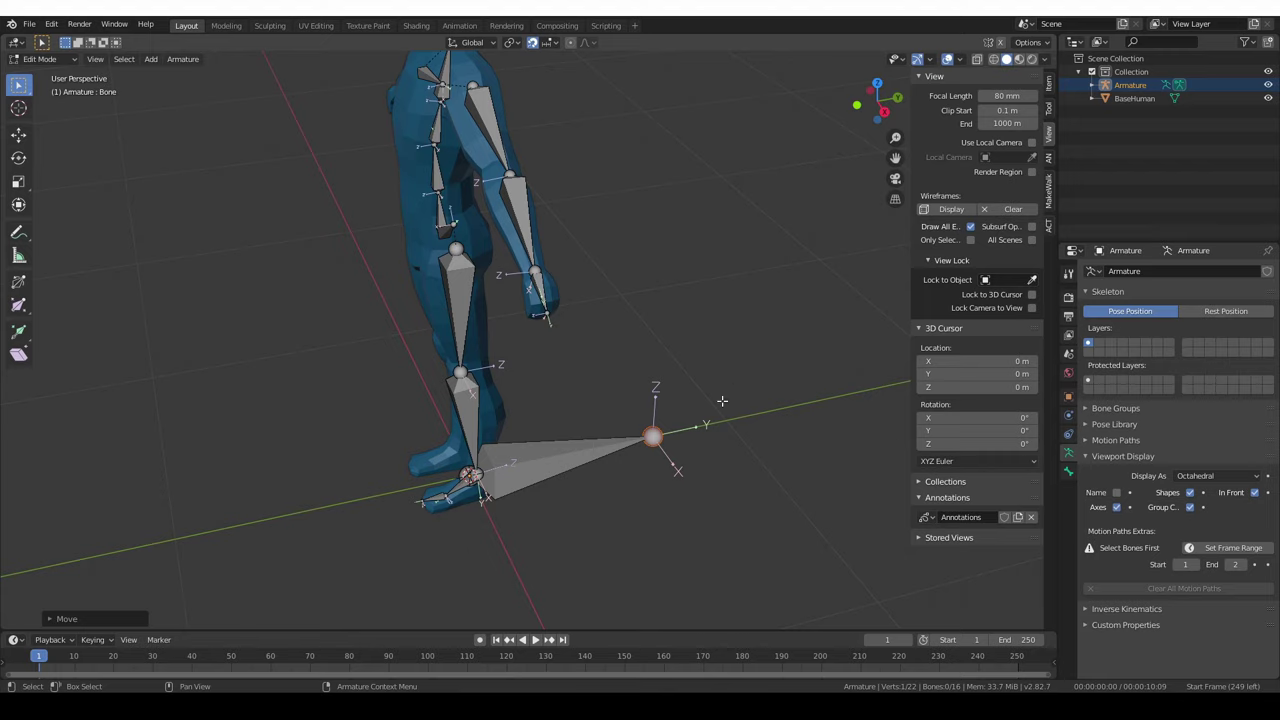
pyautogui.moveTo(722, 400); pyautogui.dragTo(600, 454, button='middle')
pyautogui.click(568, 467)
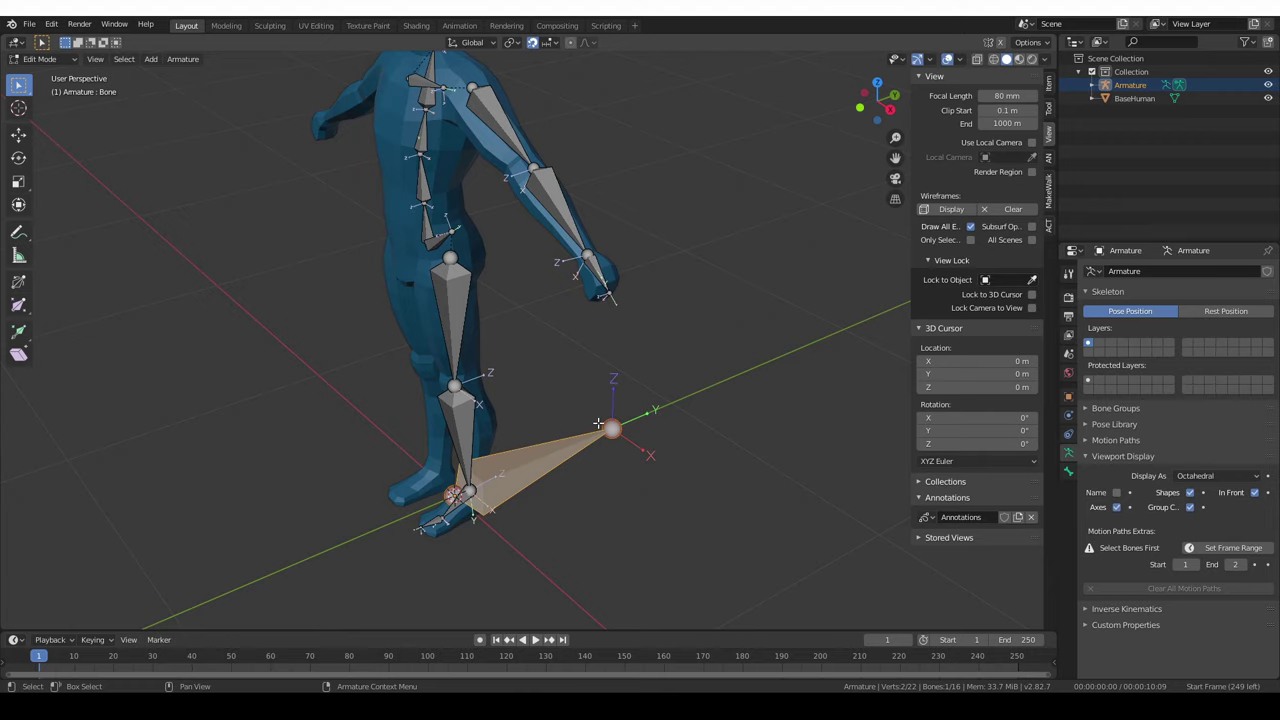
pyautogui.scroll(-3, 467, 453)
pyautogui.press('F2')
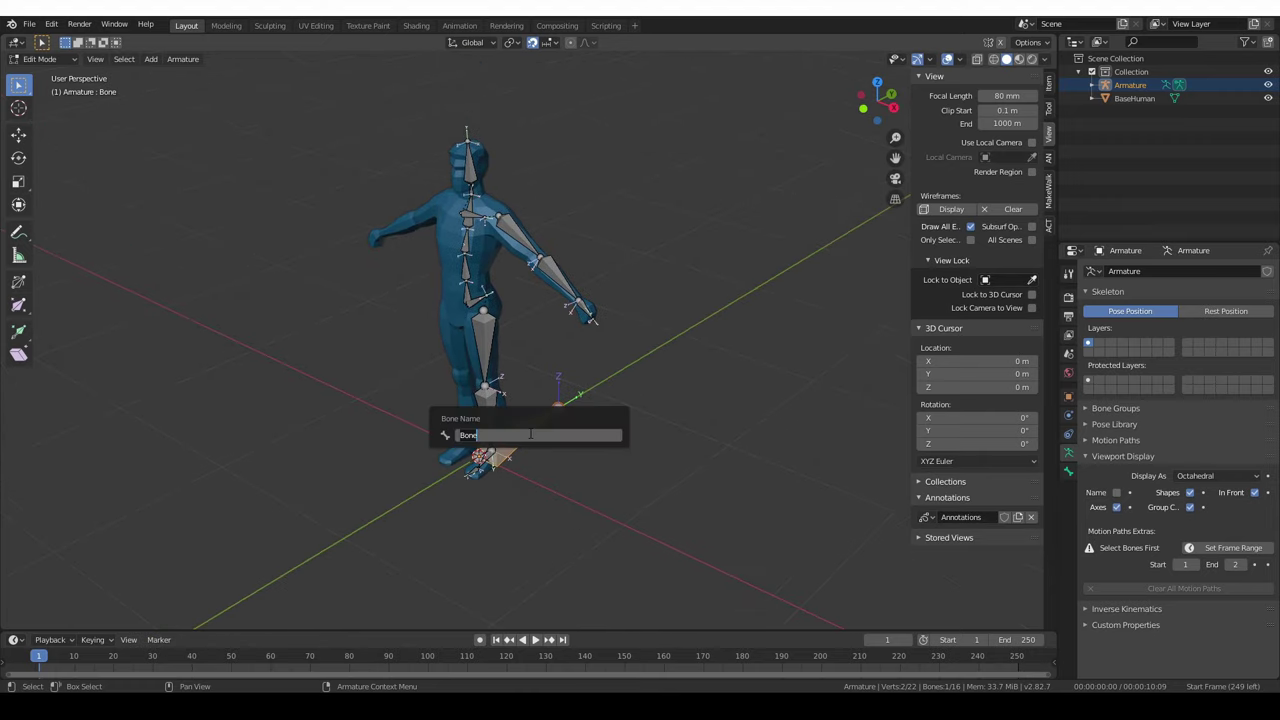
pyautogui.press('F2')
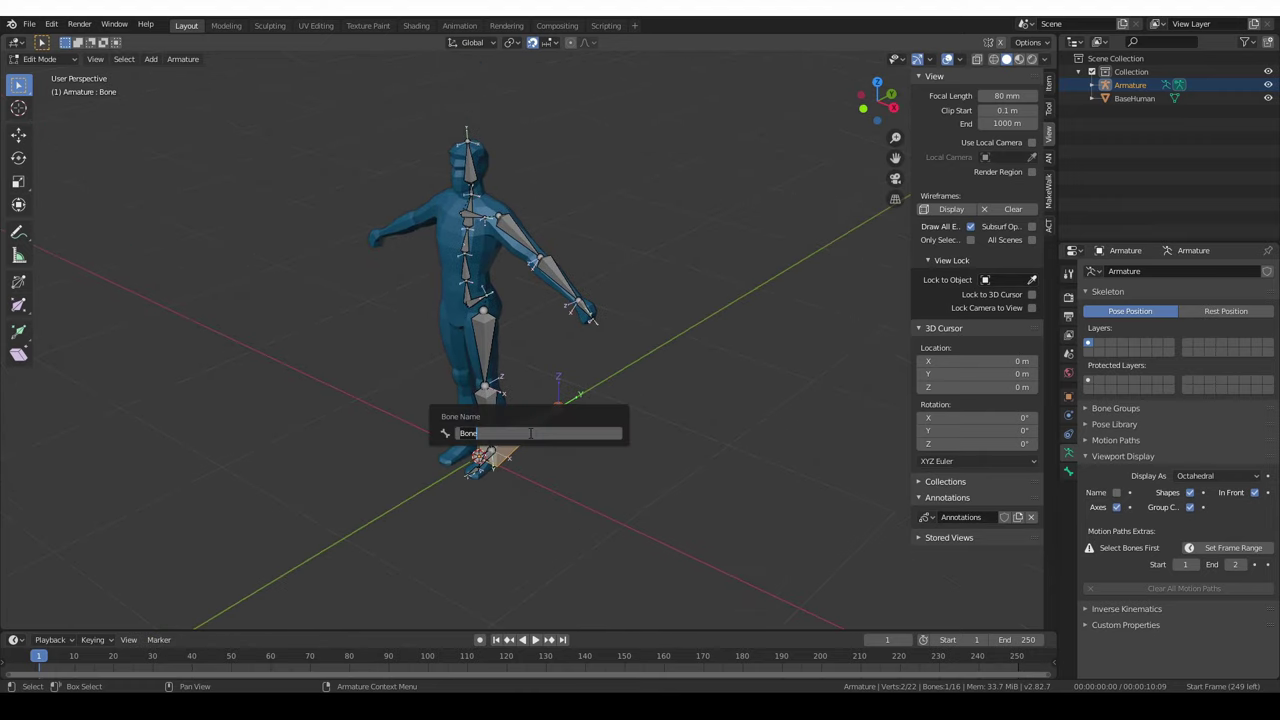
pyautogui.write('f')
pyautogui.press('Return')
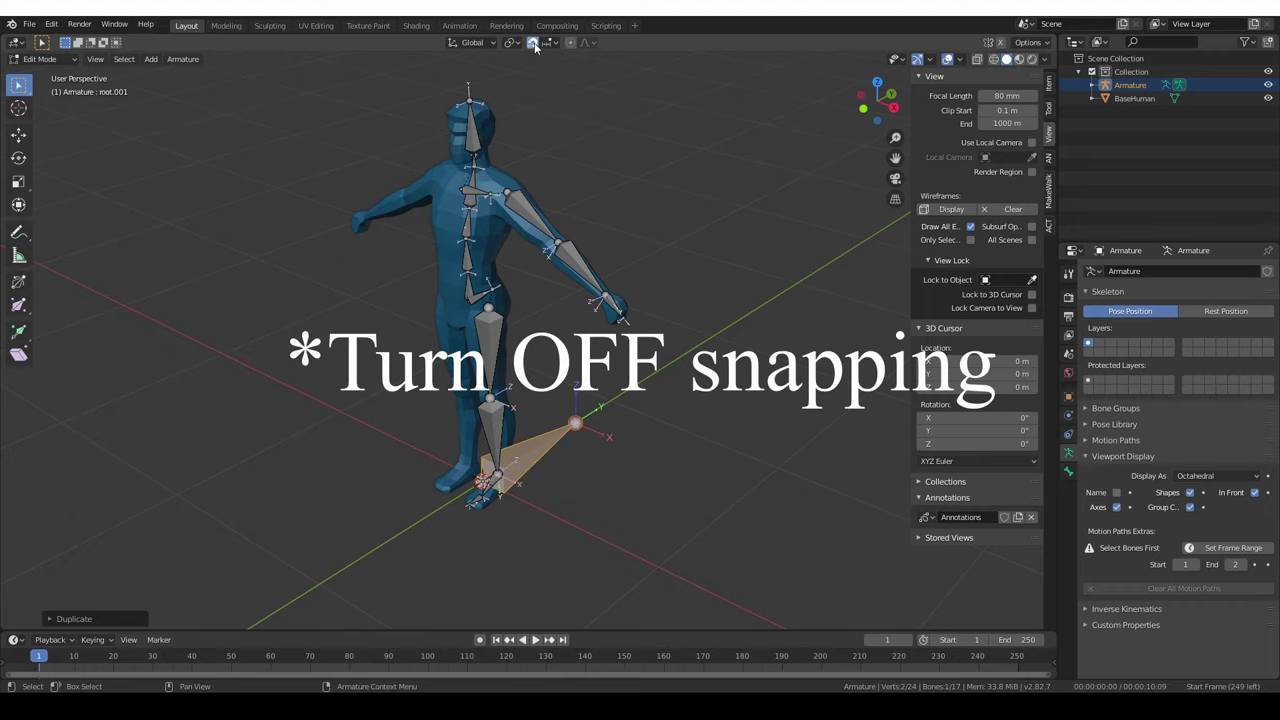
# Turn off snapping, undo the previous duplicate, and duplicate the root bone about 0.95 m straight up along Z to pelvis height.
pyautogui.click(533, 43)
pyautogui.hotkey('ctrl', 'z')
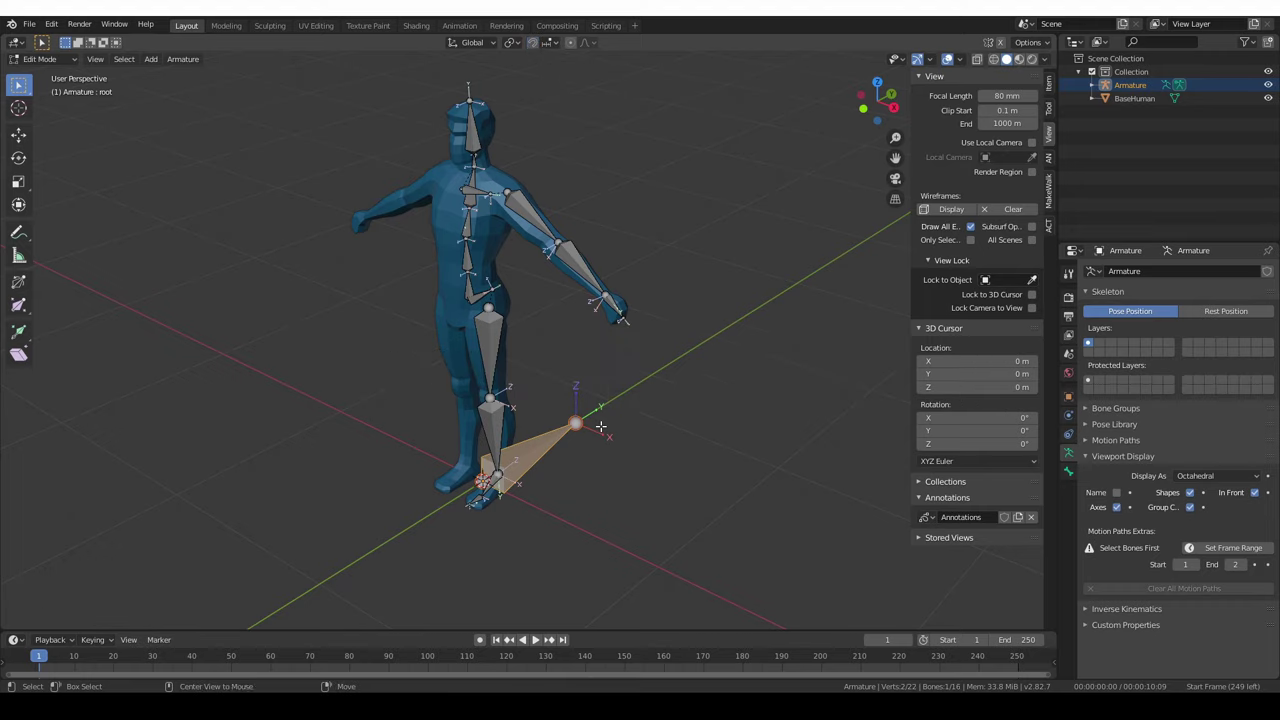
pyautogui.hotkey('shift', 'd')
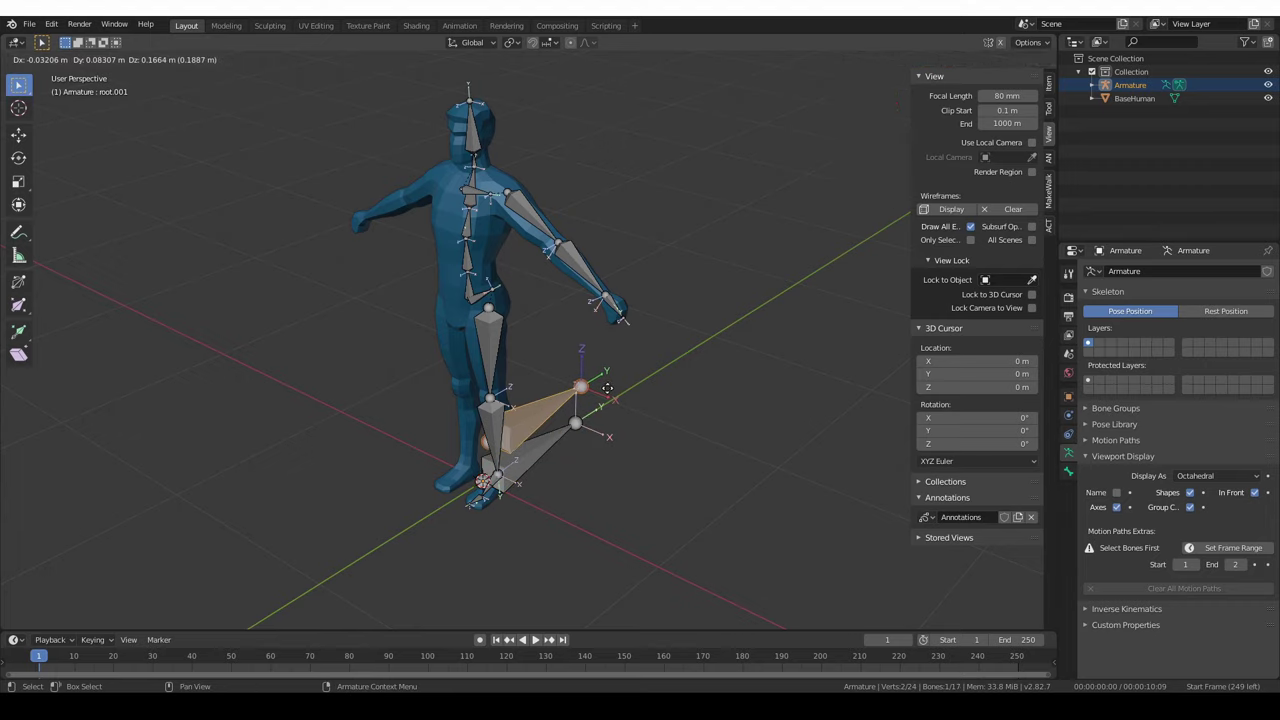
pyautogui.press('z')
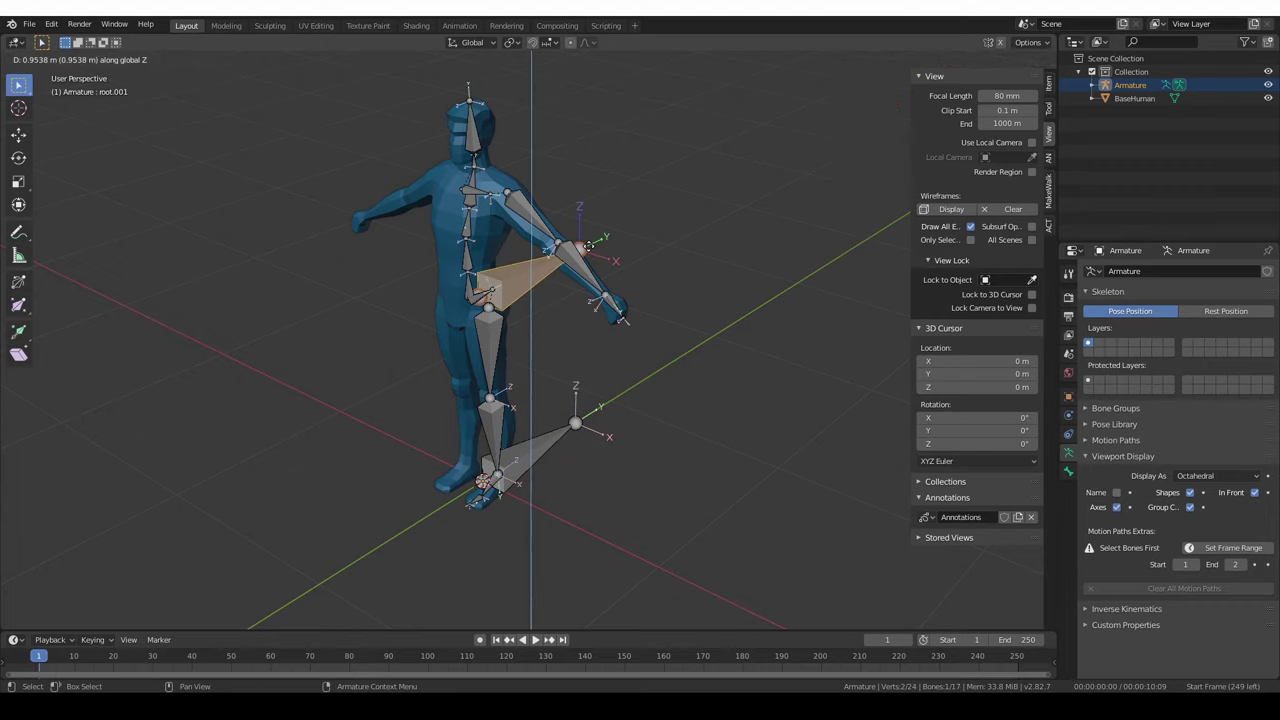
# Shorten the duplicated bone by moving its tip about 0.56 m in the negative Y direction, toward the pelvis.
pyautogui.moveTo(634, 272); pyautogui.dragTo(667, 253, button='middle')
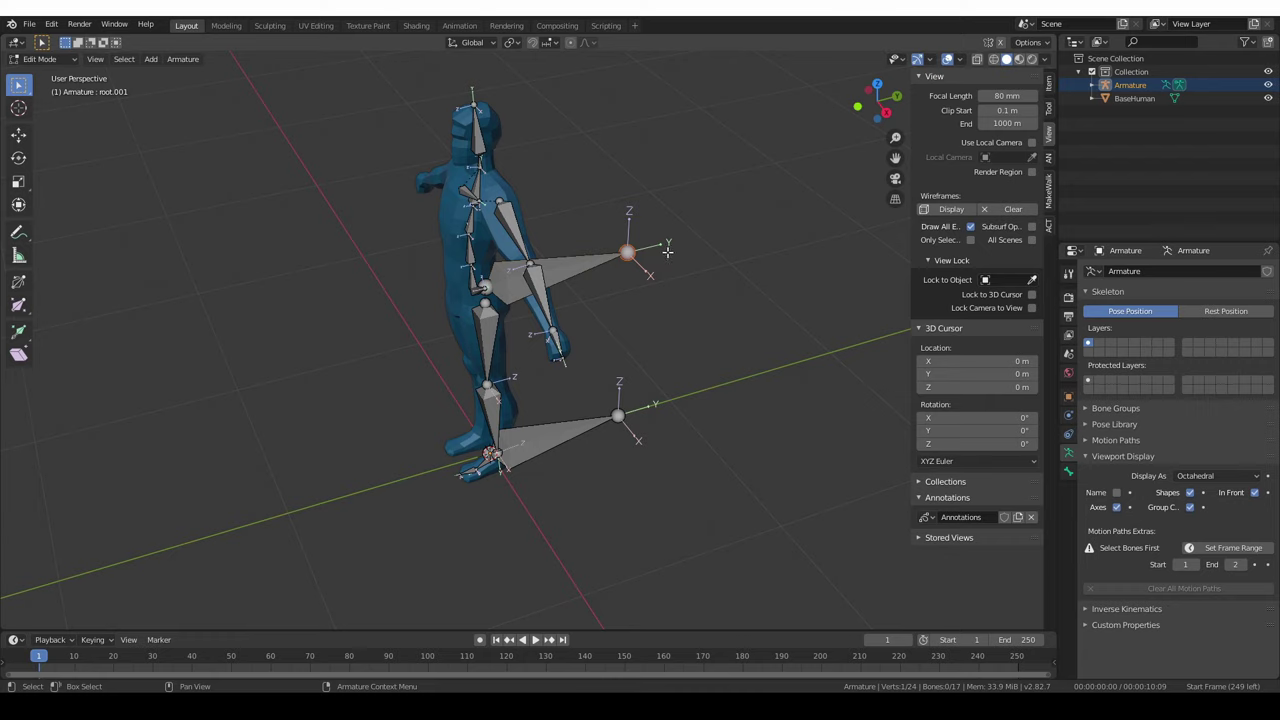
pyautogui.press('g')
pyautogui.press('x')
pyautogui.press('y')
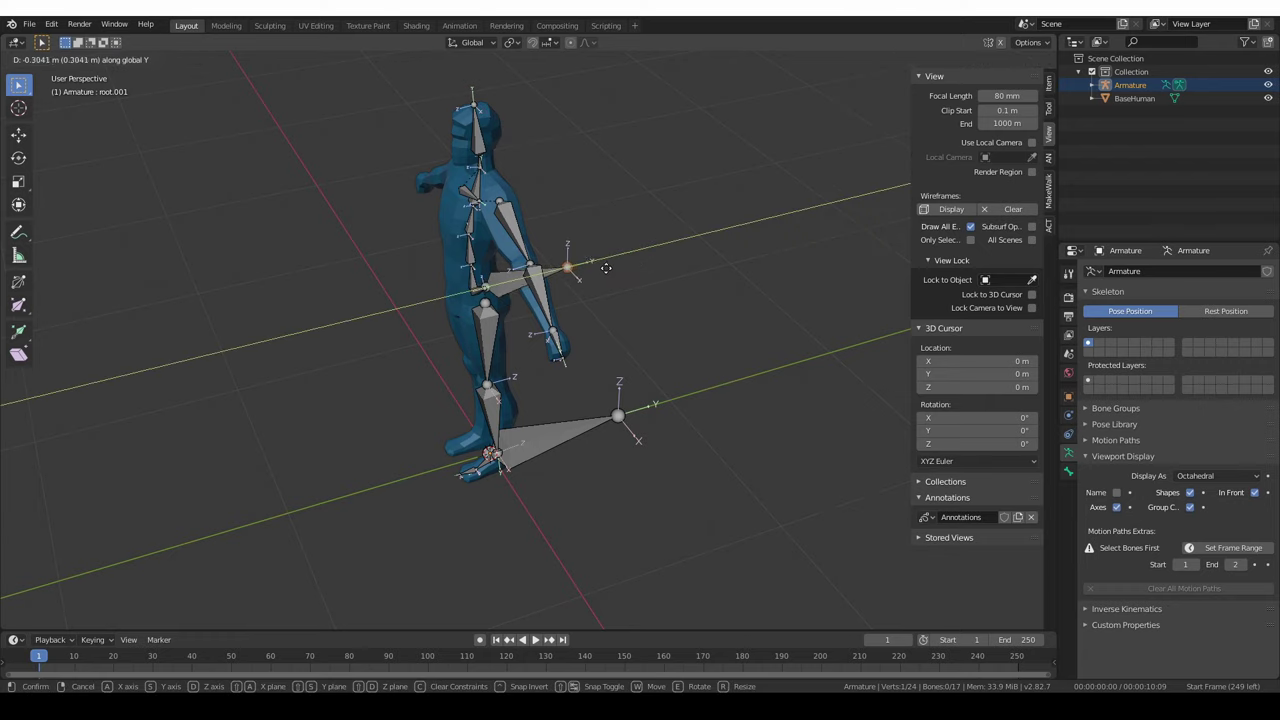
pyautogui.click(550, 275)
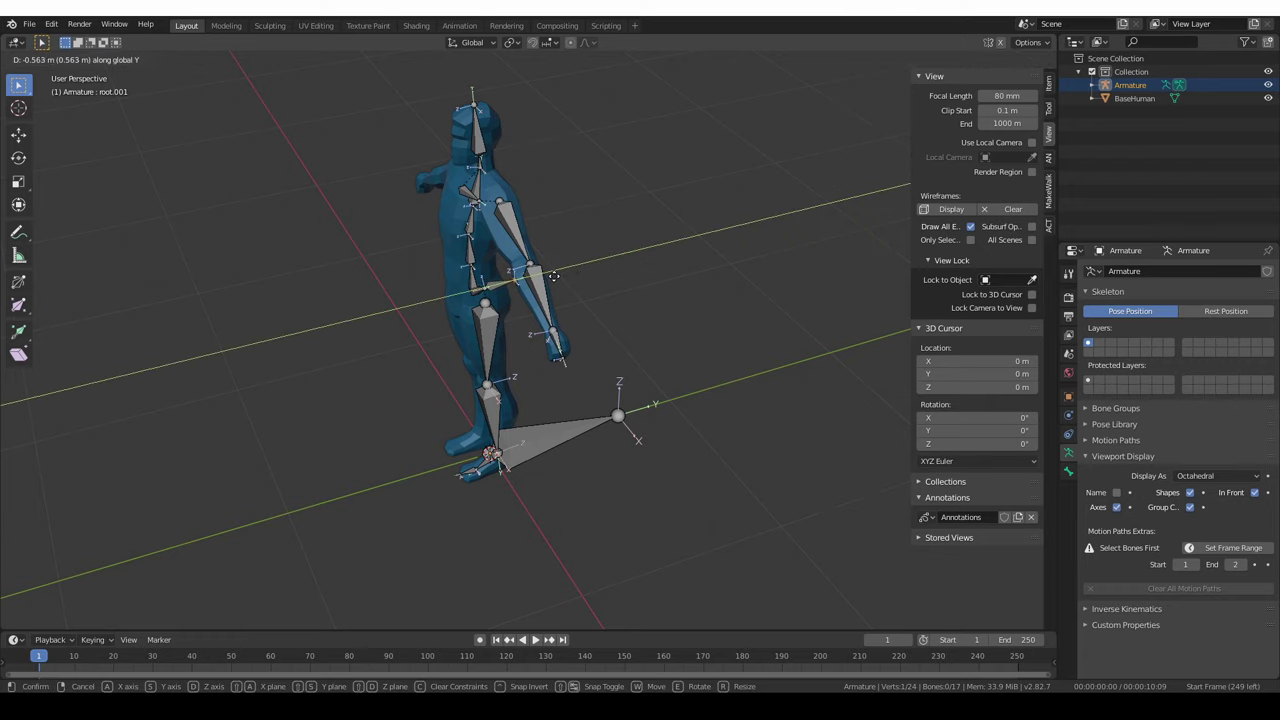
# Shift the whole shortened bone about 0.06 m in the negative Y direction, closer to the base of the spine.
pyautogui.scroll(5, 443, 277)
pyautogui.moveTo(443, 277); pyautogui.dragTo(486, 286, button='middle')
pyautogui.press('g')
pyautogui.press('y')
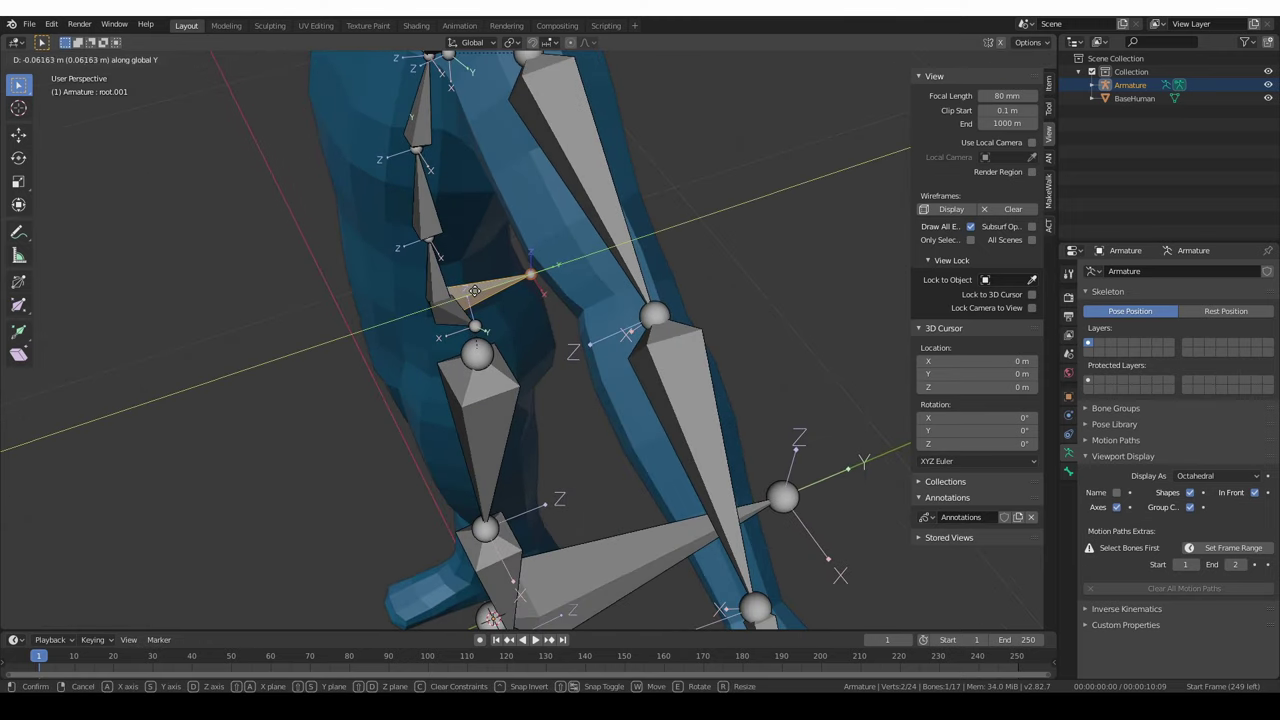
pyautogui.click(478, 291)
# Rename the shortened pelvis-height bone as pelvis_control.
pyautogui.moveTo(478, 291); pyautogui.dragTo(535, 280, button='middle')
pyautogui.press('F2')
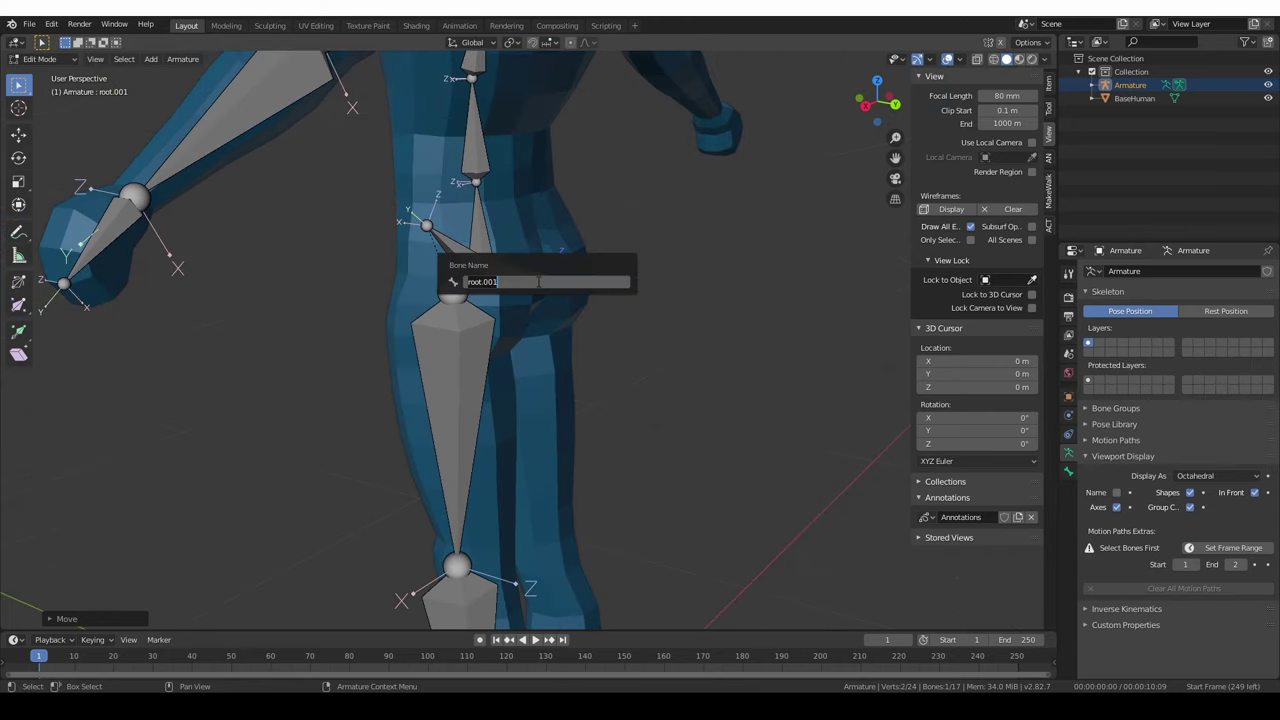
pyautogui.write('pelvis_control')
pyautogui.press('Return')
# Select the lowest spine bone together with pelvis_control and make pelvis_control its parent.
pyautogui.moveTo(539, 281); pyautogui.dragTo(513, 245, button='middle')
pyautogui.click(509, 186)
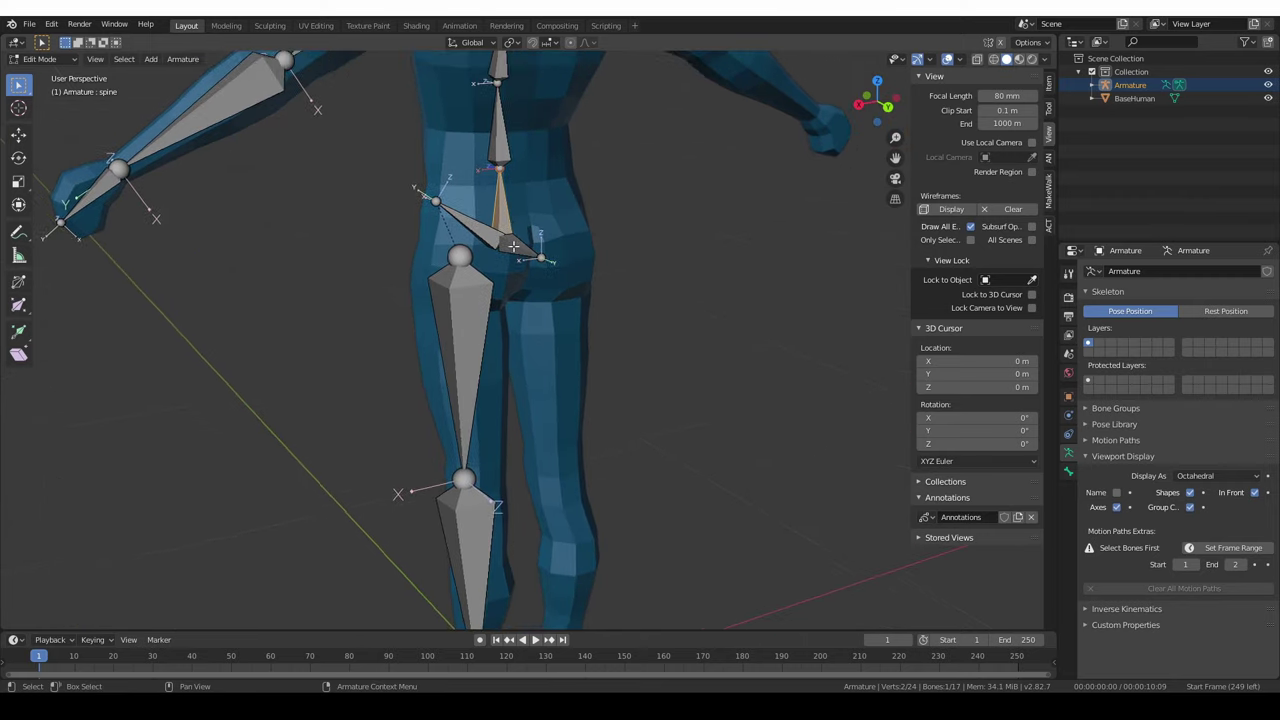
pyautogui.moveTo(549, 291); pyautogui.dragTo(550, 282, button='middle')
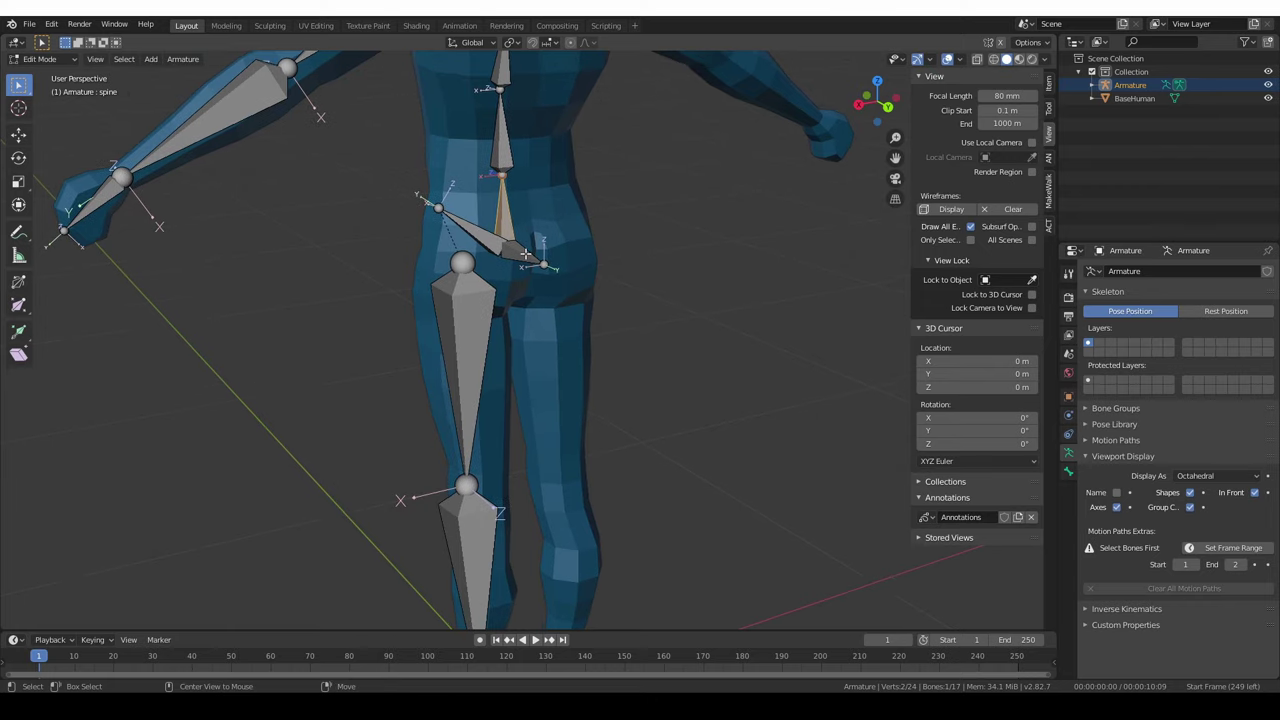
pyautogui.click(528, 255)
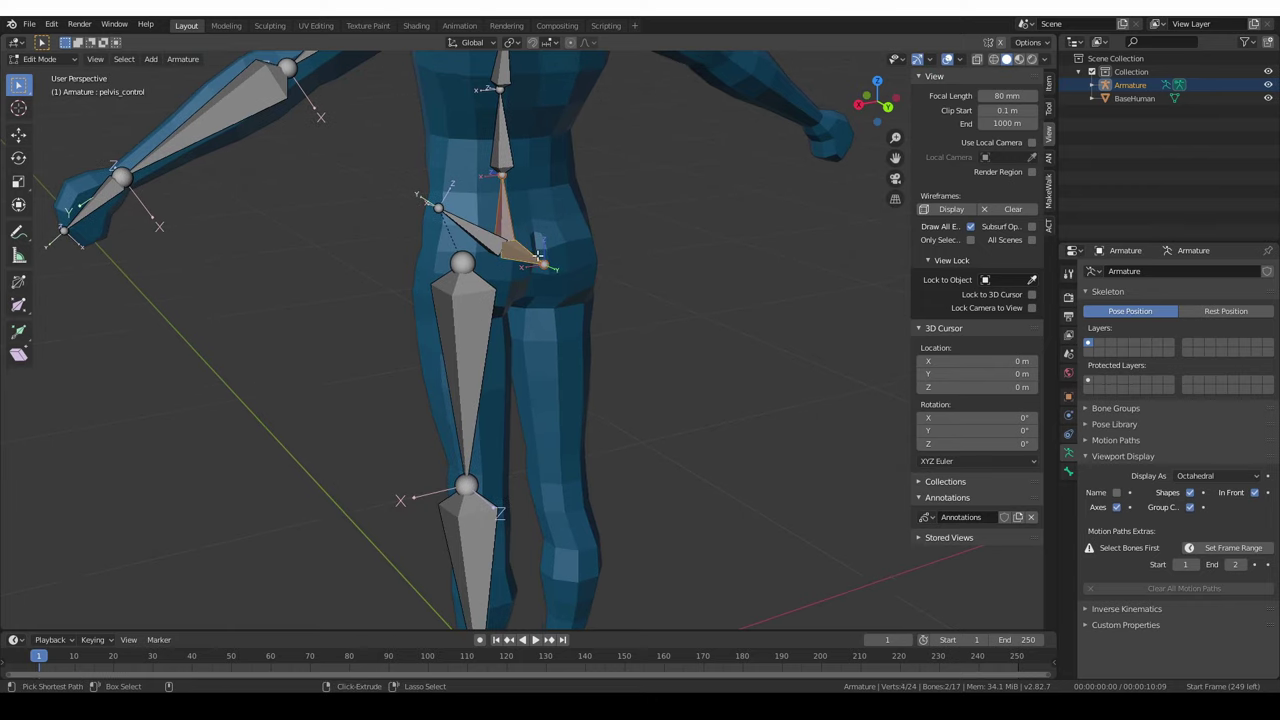
pyautogui.hotkey('ctrl', 'p')
pyautogui.click(538, 254)
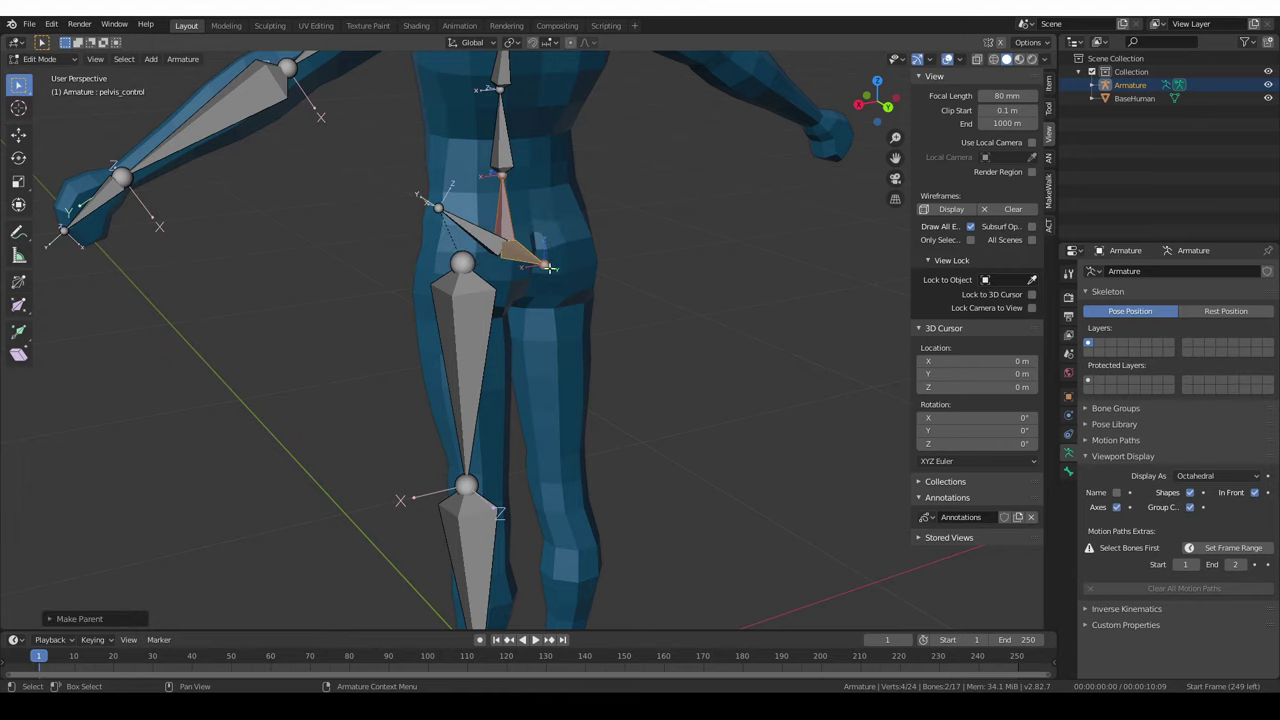
# Parent the pelvis_control bone to the root bone on the ground, keeping its offset.
pyautogui.click(523, 258)
pyautogui.press('g')
pyautogui.click(540, 271)
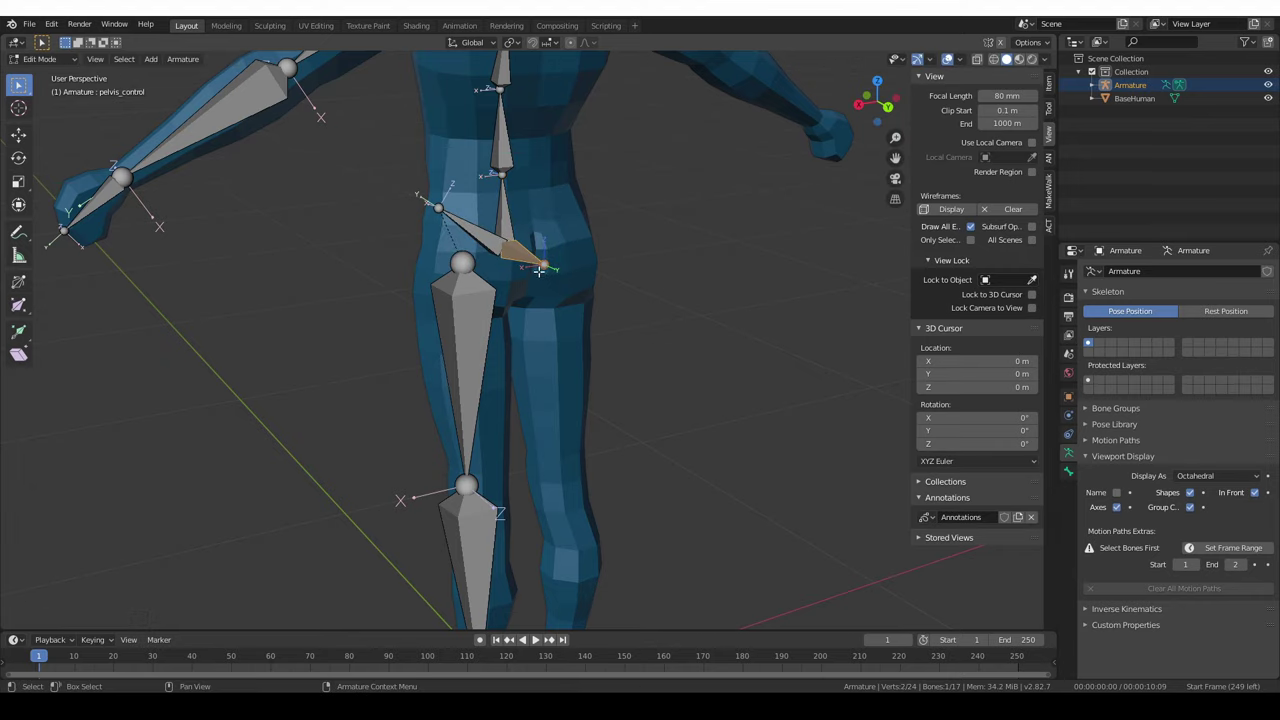
pyautogui.keyDown('shift'); pyautogui.moveTo(522, 420); pyautogui.dragTo(509, 268, button='middle'); pyautogui.keyUp('shift')
pyautogui.keyDown('shift'); pyautogui.moveTo(582, 521); pyautogui.dragTo(550, 416, button='middle'); pyautogui.keyUp('shift')
pyautogui.scroll(-3, 543, 470)
pyautogui.keyDown('shift'); pyautogui.click(542, 482); pyautogui.keyUp('shift')
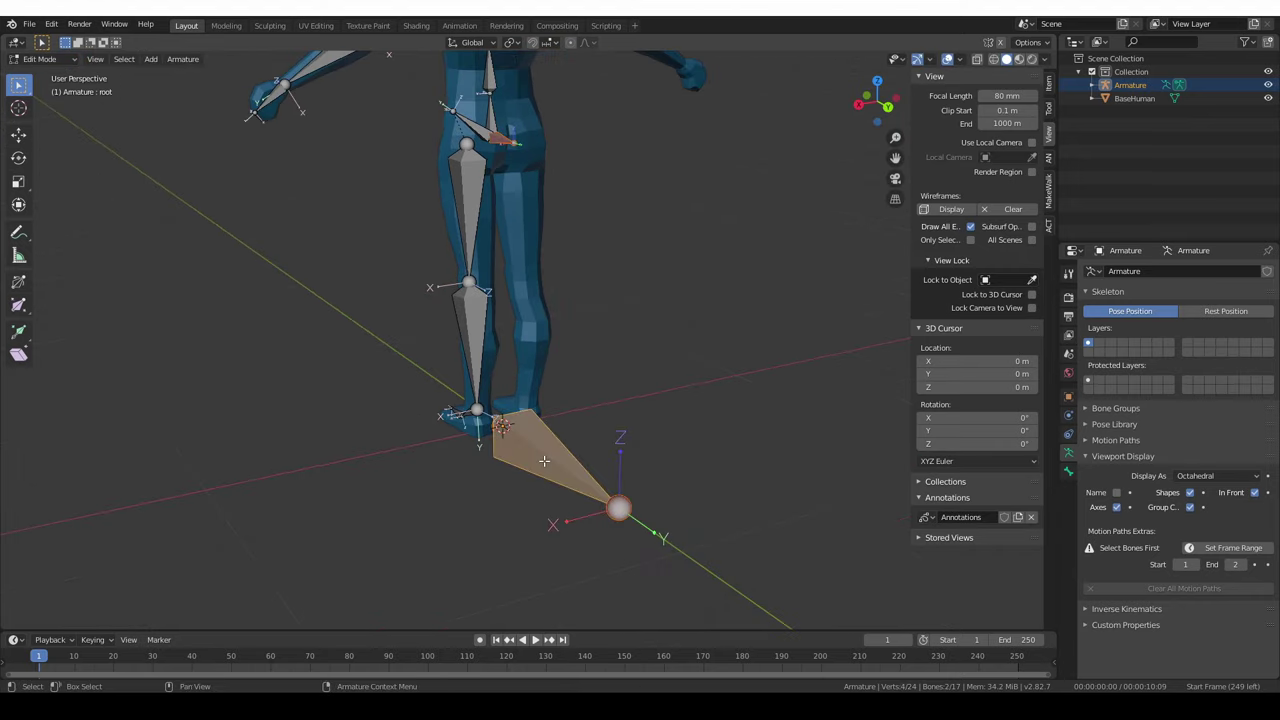
pyautogui.hotkey('ctrl', 'p')
pyautogui.click(544, 461)
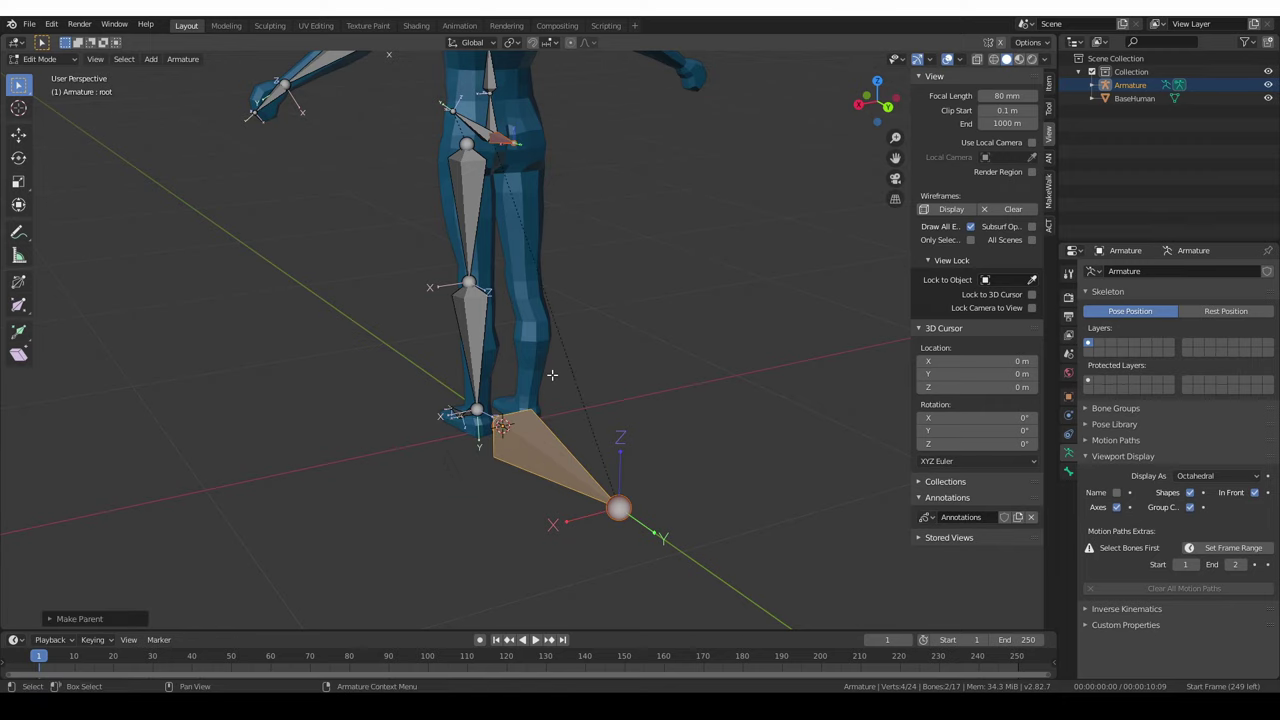
# Switch the armature to Pose Mode and try moving the root bone to test how the rig follows, cancelling the move.
pyautogui.hotkey('ctrl', 'Tab')
pyautogui.moveTo(522, 508); pyautogui.dragTo(538, 502, button='middle')
pyautogui.click(40, 59)
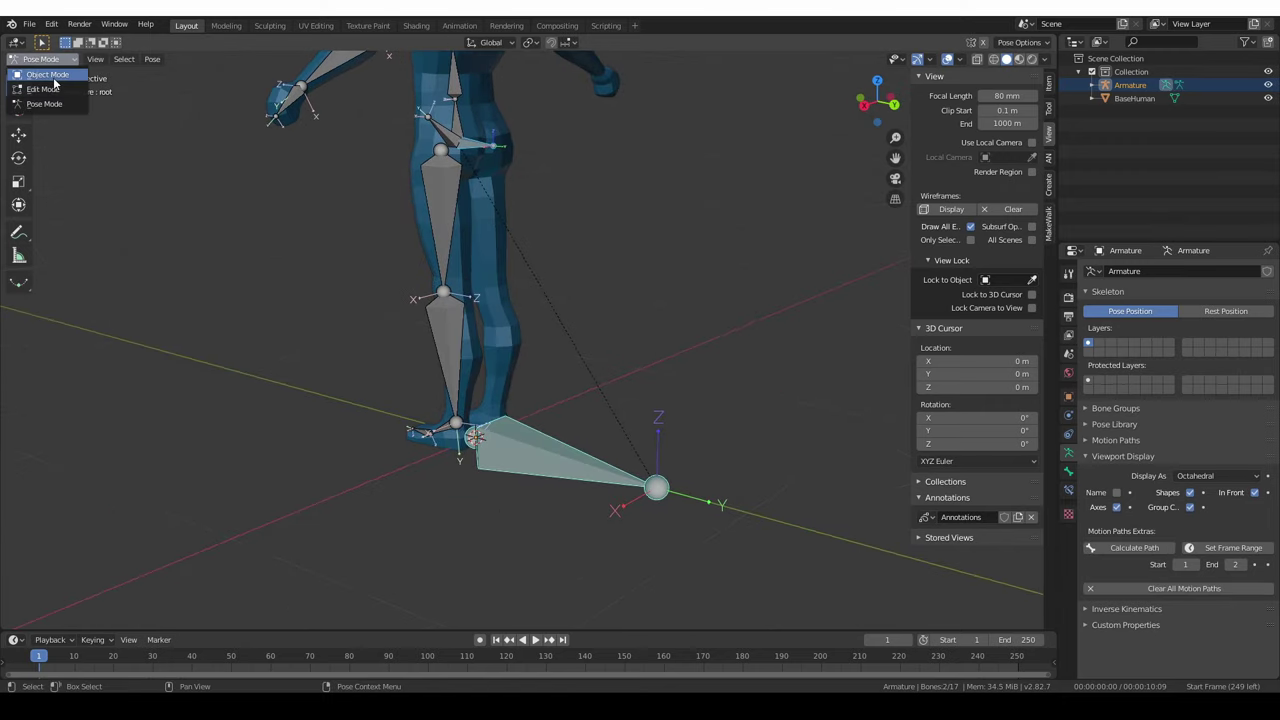
pyautogui.click(48, 104)
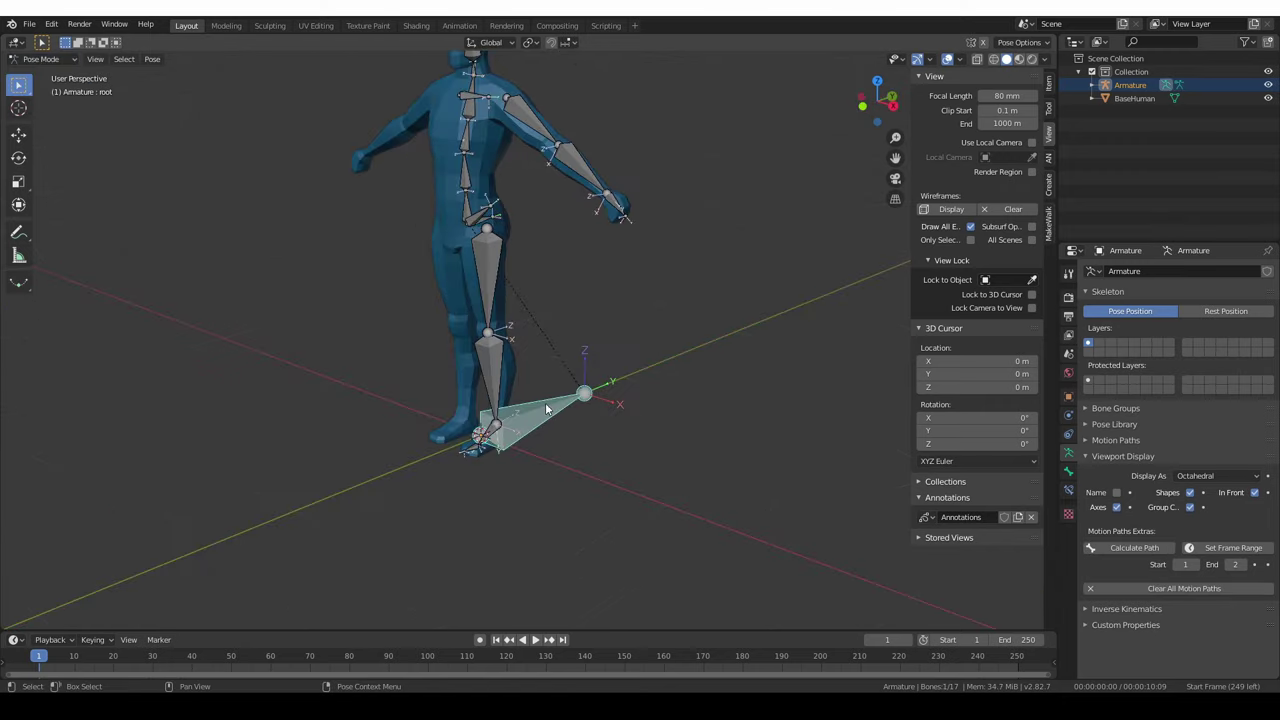
pyautogui.press('w')
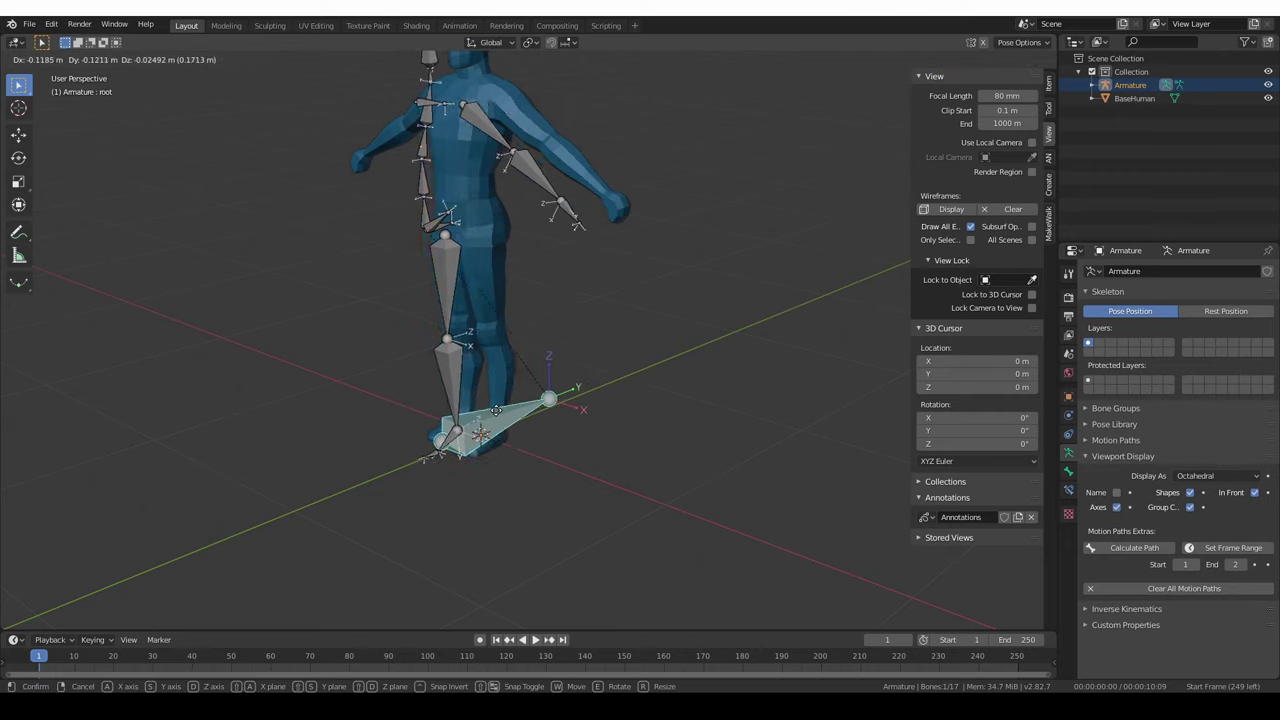
pyautogui.rightClick(518, 418)
# Select the pelvis_control bone in Pose Mode.
pyautogui.keyDown('alt'); pyautogui.moveTo(518, 418); pyautogui.dragTo(468, 426); pyautogui.keyUp('alt')
pyautogui.click(496, 243)
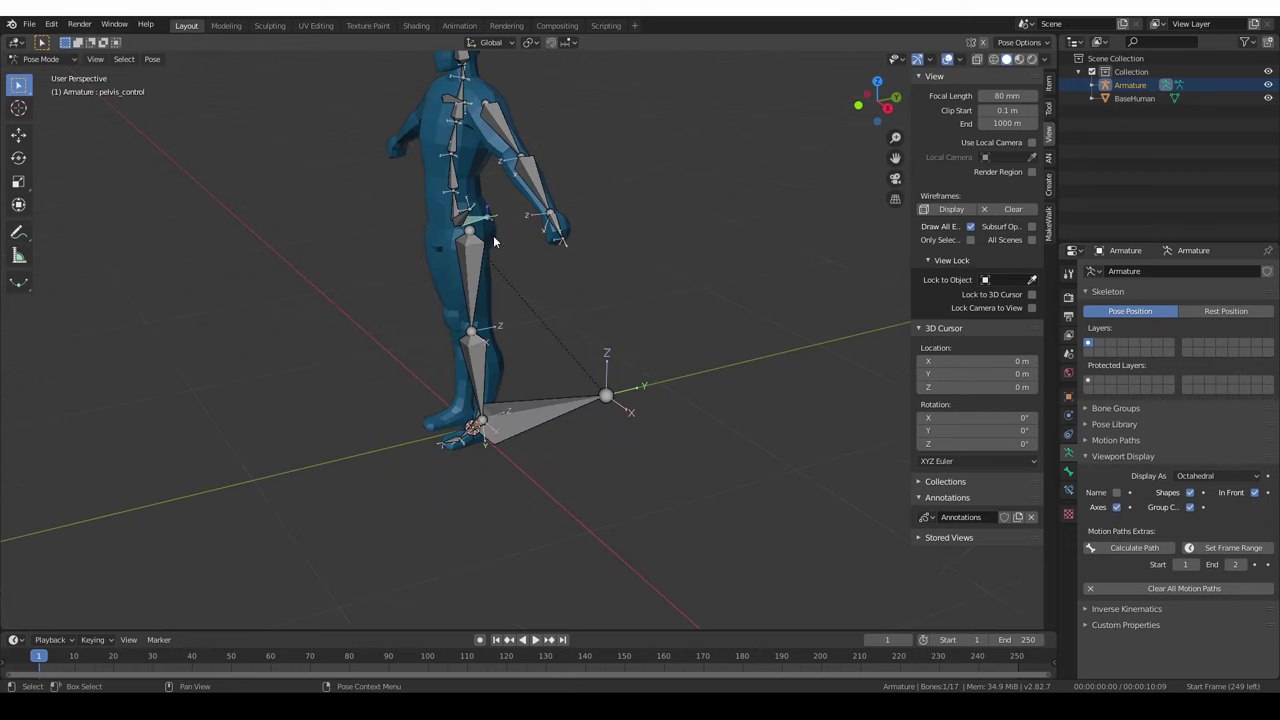
# Try moving the pelvis_control bone and inspect how the leg bones follow, then return the armature to Object Mode.
pyautogui.press('g')
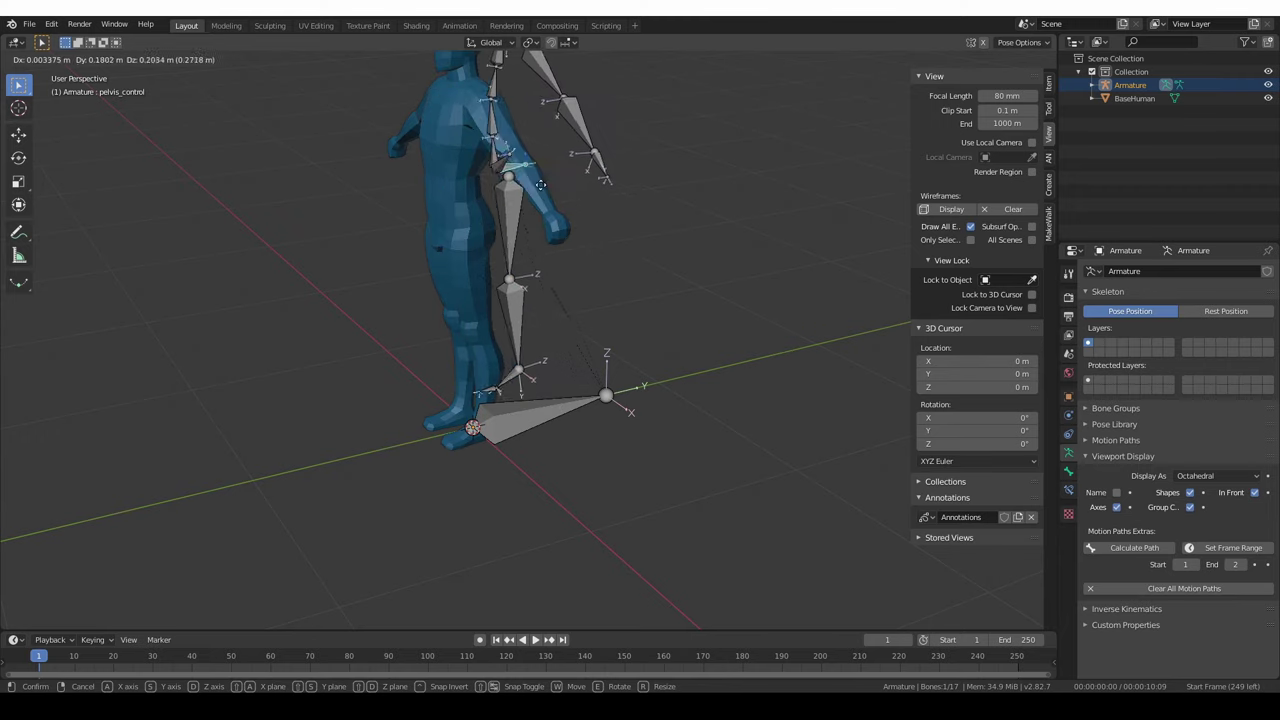
pyautogui.rightClick(492, 232)
pyautogui.keyDown('alt'); pyautogui.moveTo(462, 268); pyautogui.dragTo(576, 268); pyautogui.keyUp('alt')
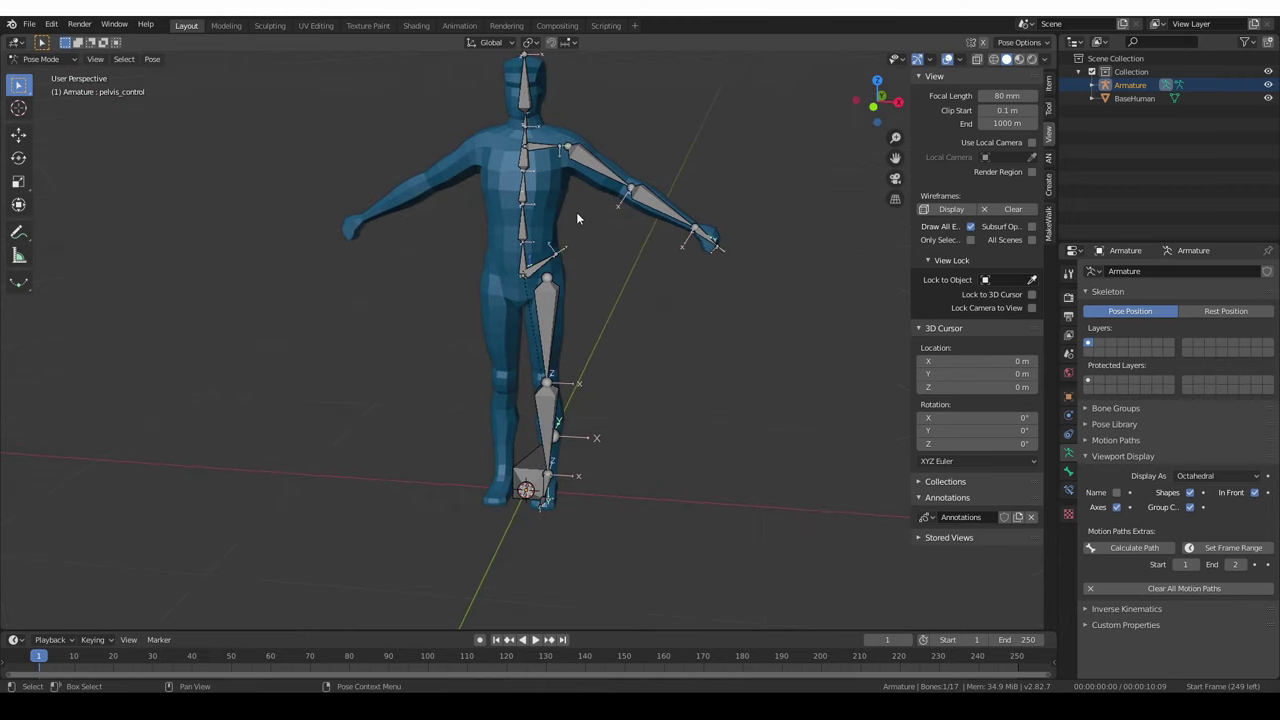
pyautogui.moveTo(576, 212); pyautogui.dragTo(555, 192, button='middle')
pyautogui.click(555, 188)
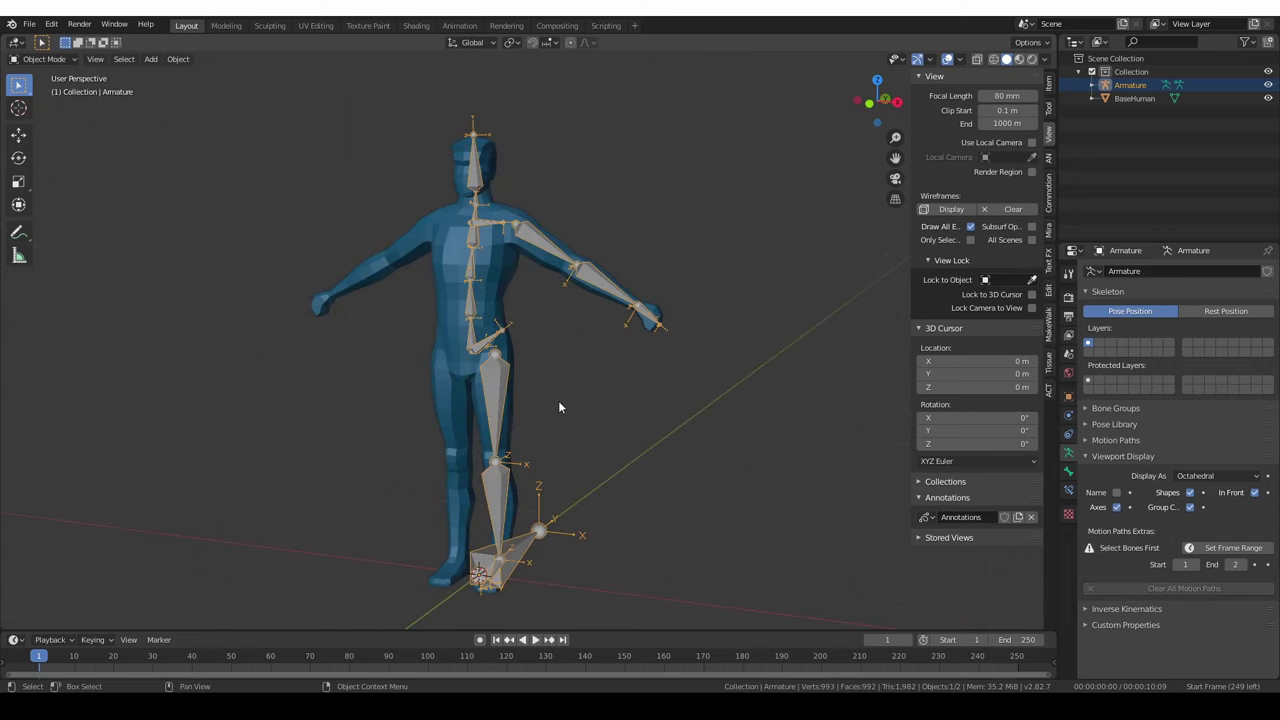
pyautogui.keyDown('shift'); pyautogui.moveTo(559, 402); pyautogui.dragTo(561, 397, button='middle'); pyautogui.keyUp('shift')
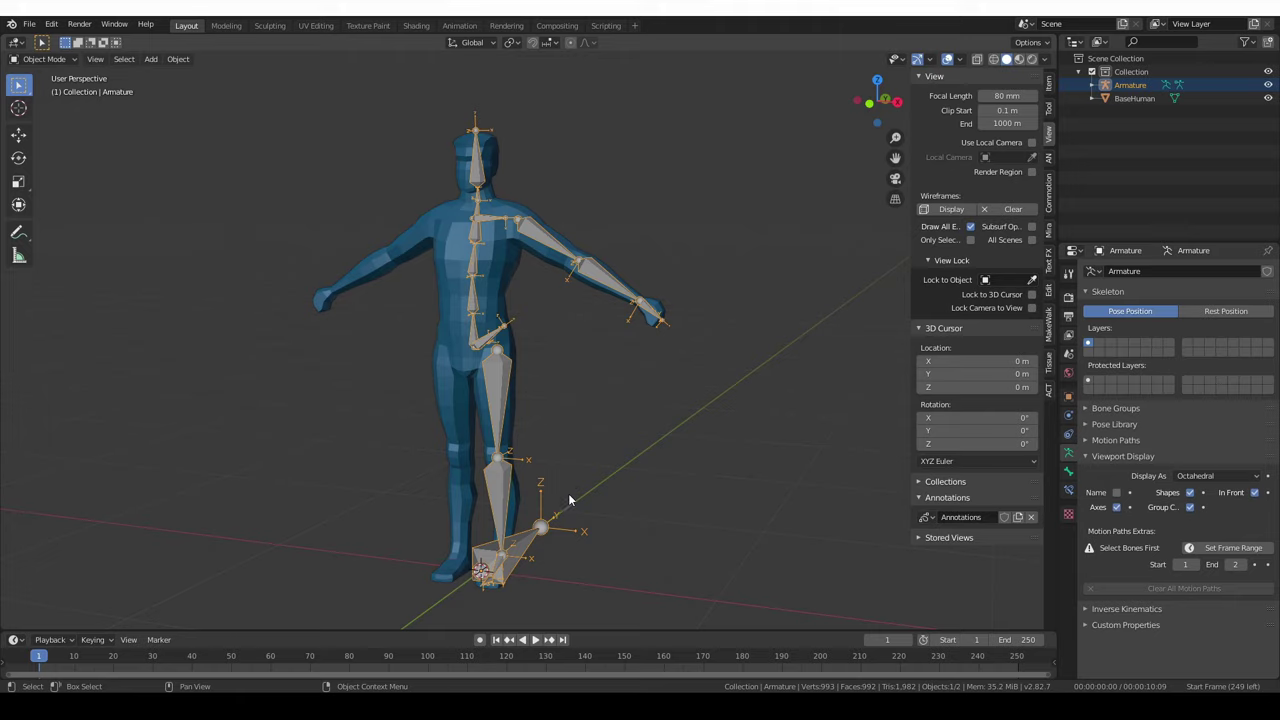
# In the armature's Edit Mode, extrude a bone about 0.106 m backward along global Y from the ankle joint of shin.L.
pyautogui.moveTo(571, 500); pyautogui.dragTo(498, 477, button='middle')
pyautogui.press('KP_3')
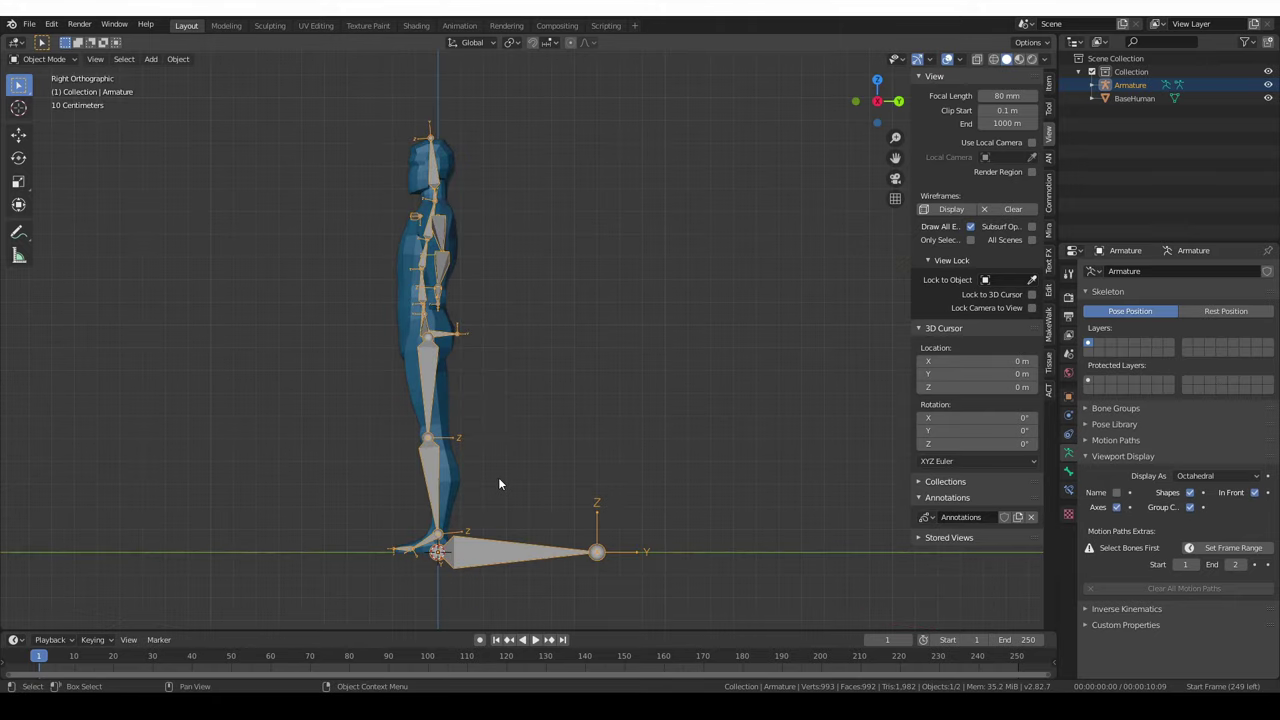
pyautogui.scroll(4, 475, 565)
pyautogui.keyDown('shift'); pyautogui.moveTo(403, 491); pyautogui.dragTo(420, 428, button='middle'); pyautogui.keyUp('shift')
pyautogui.press('Tab')
pyautogui.click(424, 437)
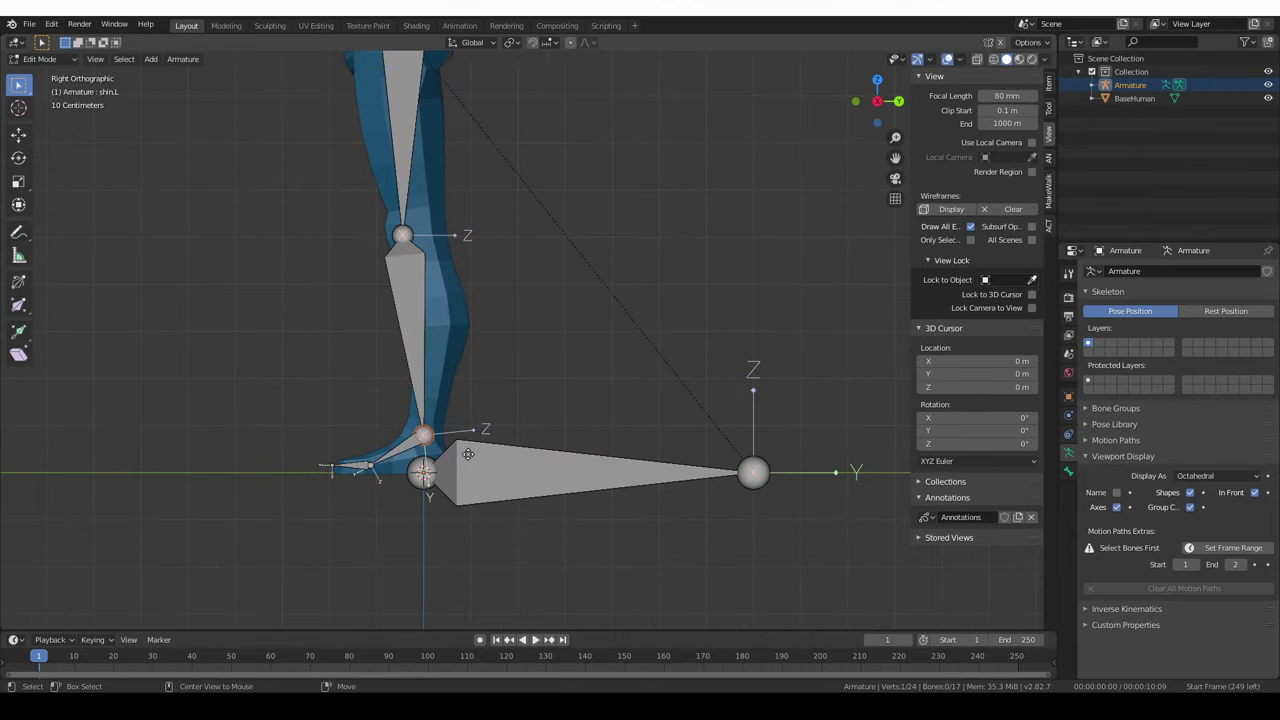
pyautogui.press('e')
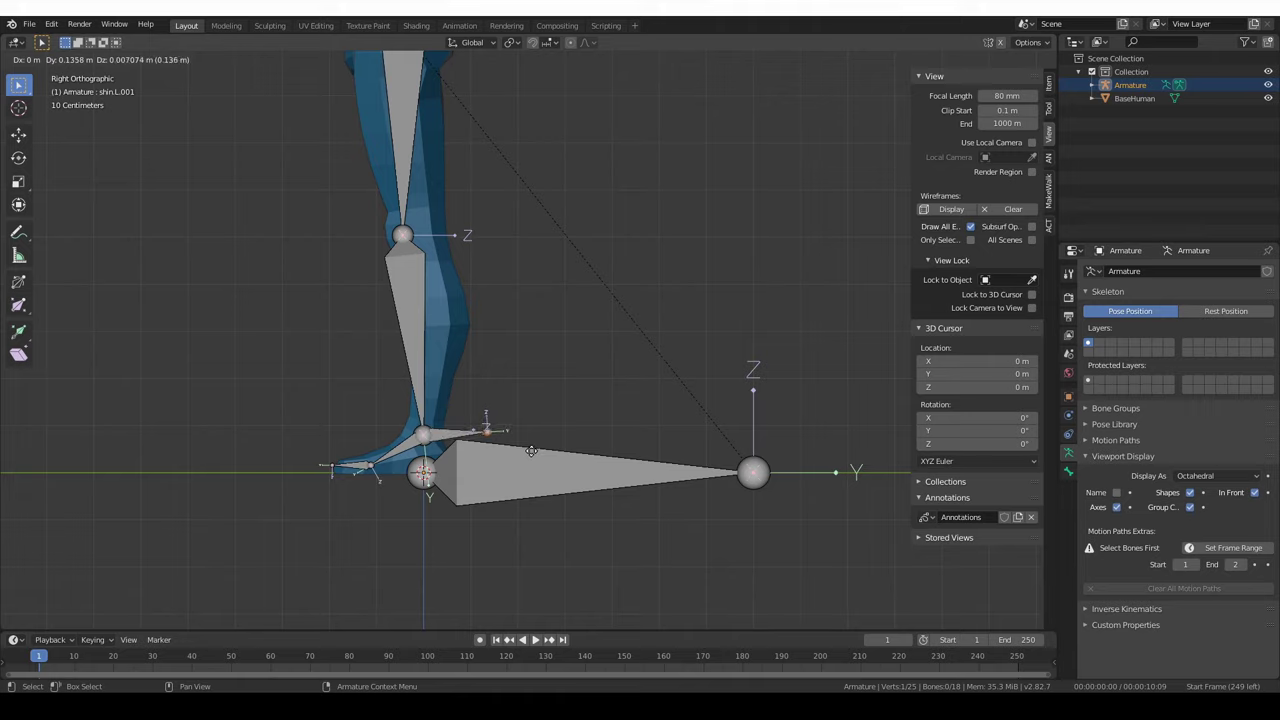
pyautogui.press('y')
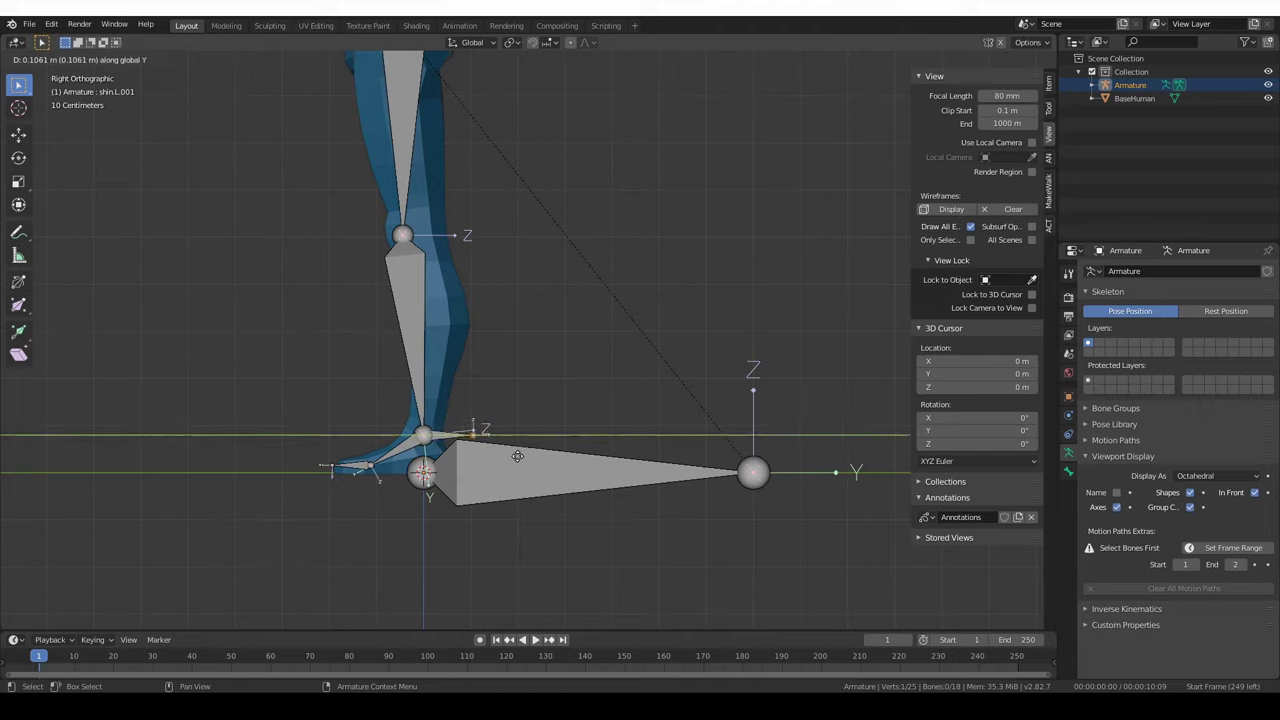
pyautogui.click(517, 456)
# Select the newly extruded ankle bone and clear its parent.
pyautogui.click(443, 434)
pyautogui.press('g')
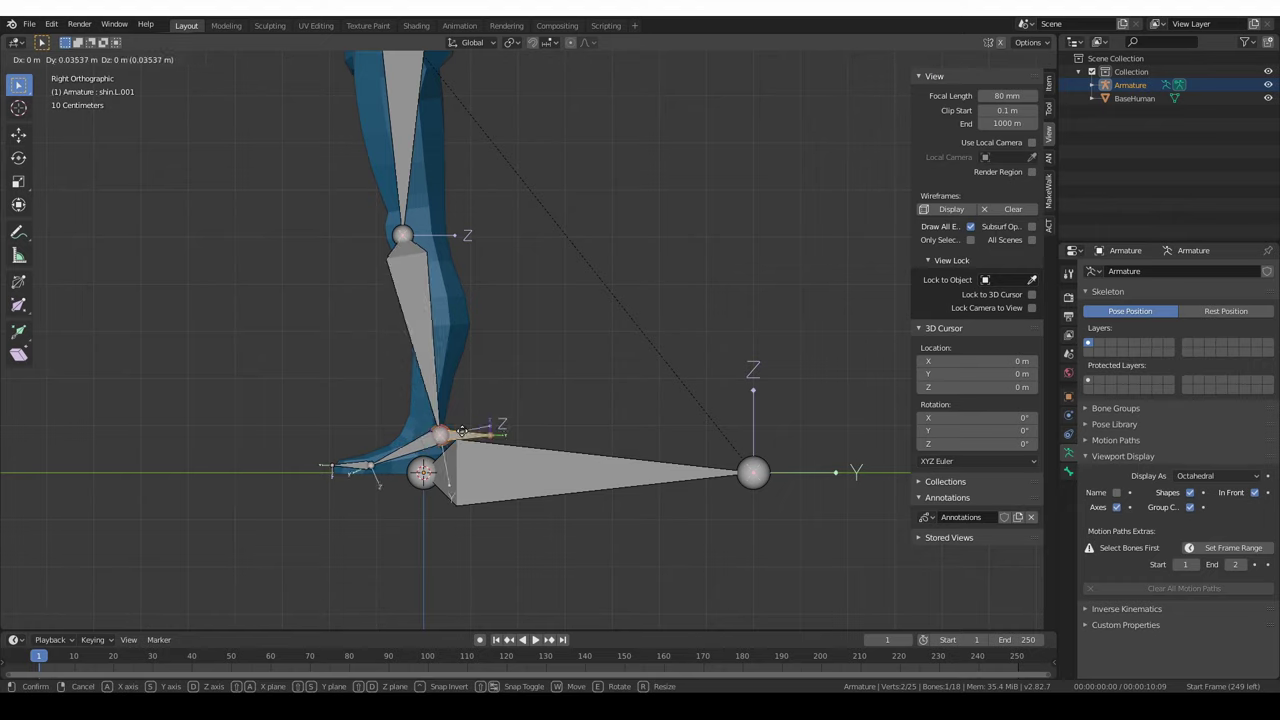
pyautogui.click(456, 440)
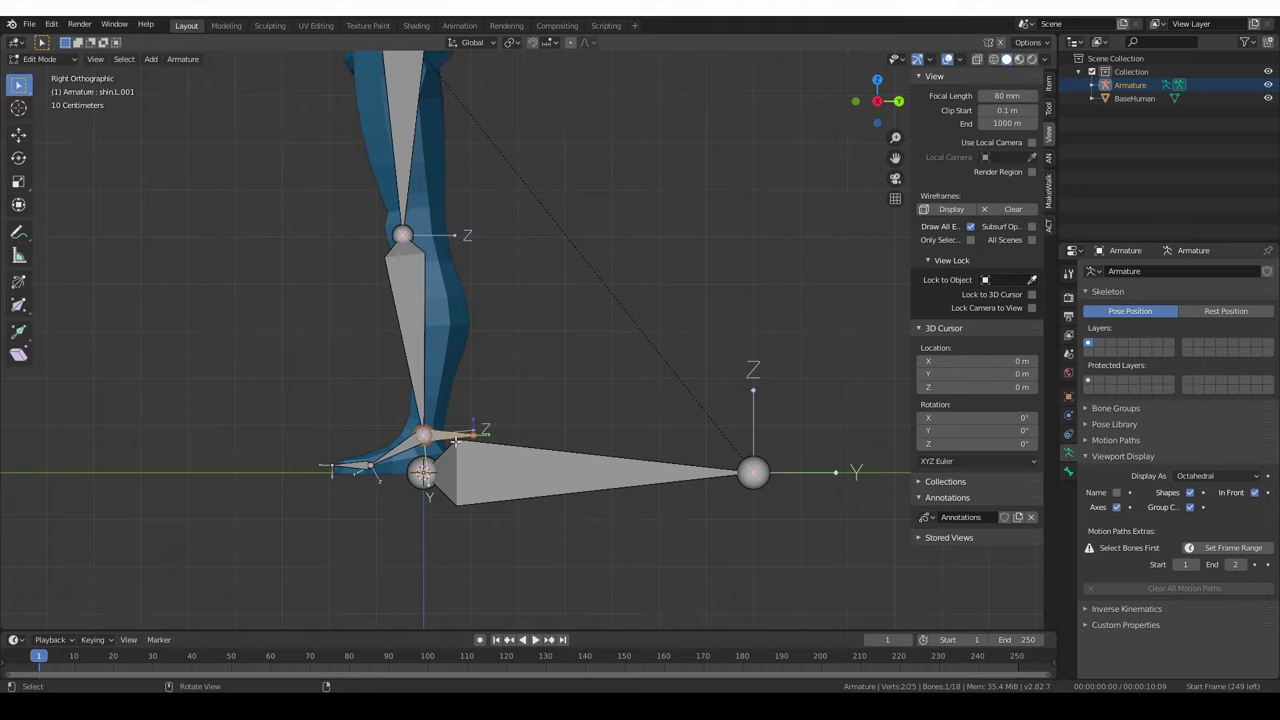
pyautogui.hotkey('alt', 'p')
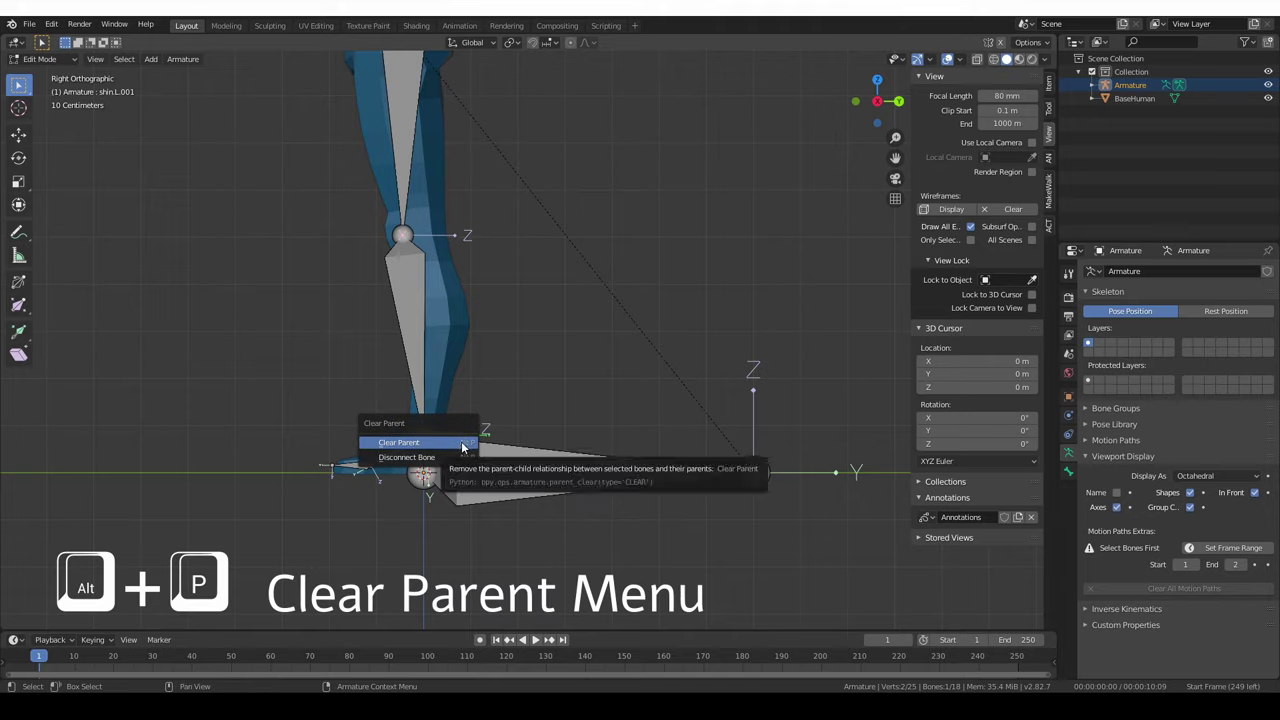
pyautogui.click(462, 443)
# Switch the armature to Pose Mode and rename the new ankle bone IK.L.
pyautogui.scroll(-2, 555, 344)
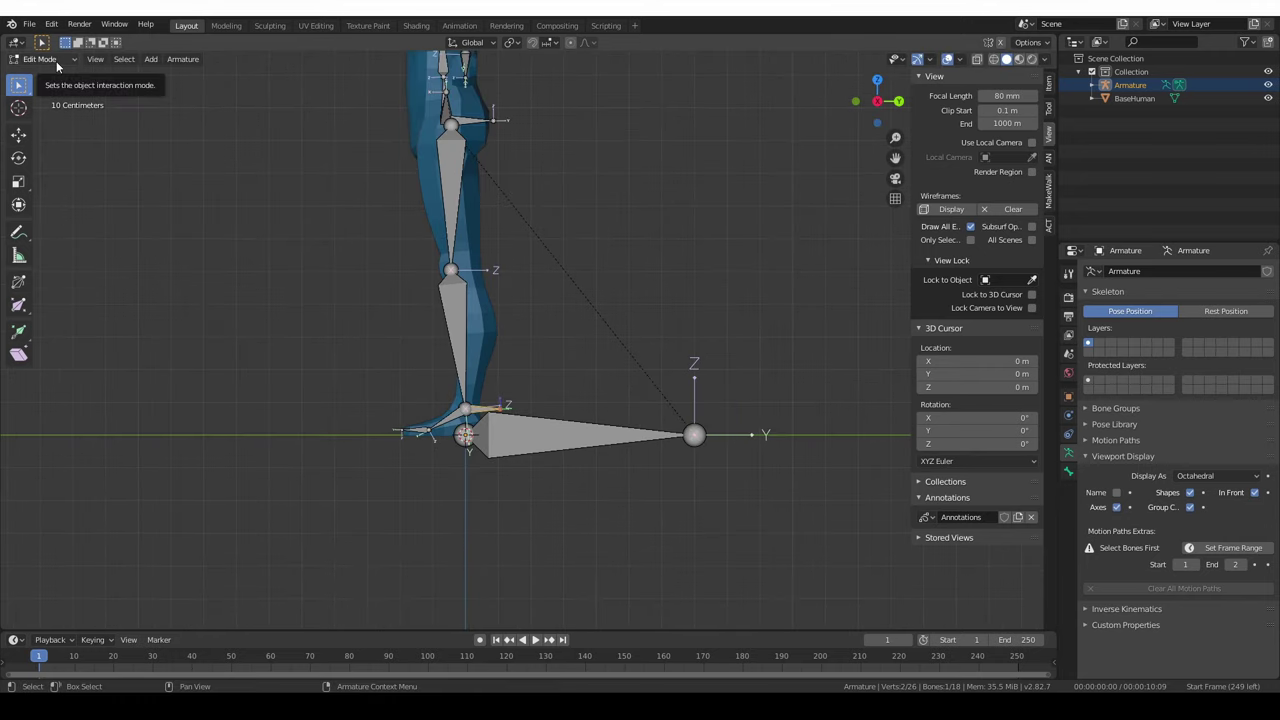
pyautogui.click(57, 63)
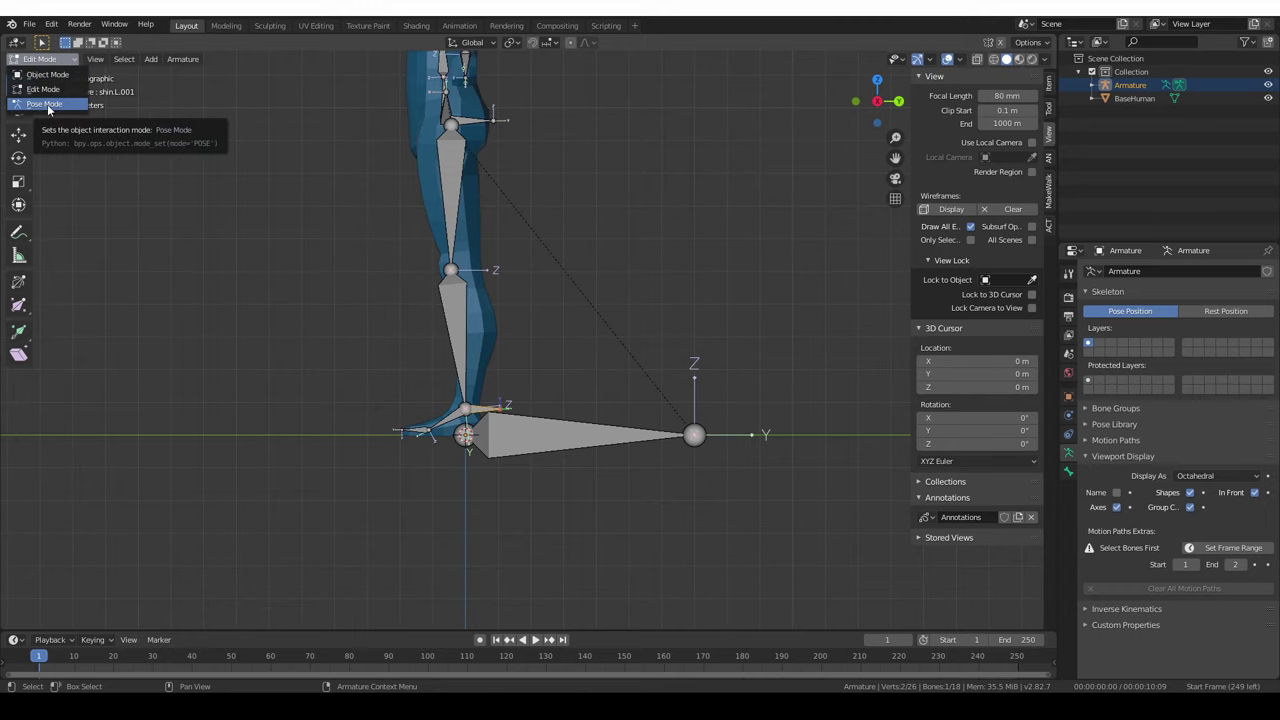
pyautogui.click(44, 104)
pyautogui.scroll(3, 451, 463)
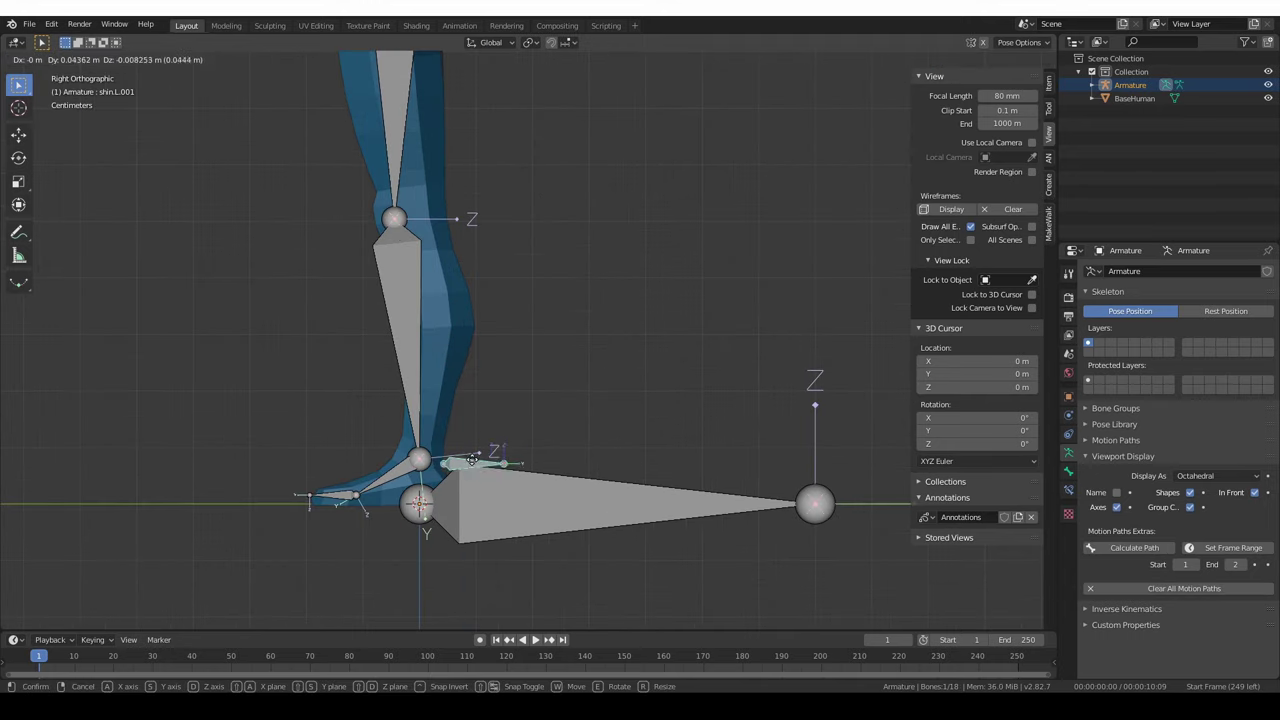
pyautogui.press('F2')
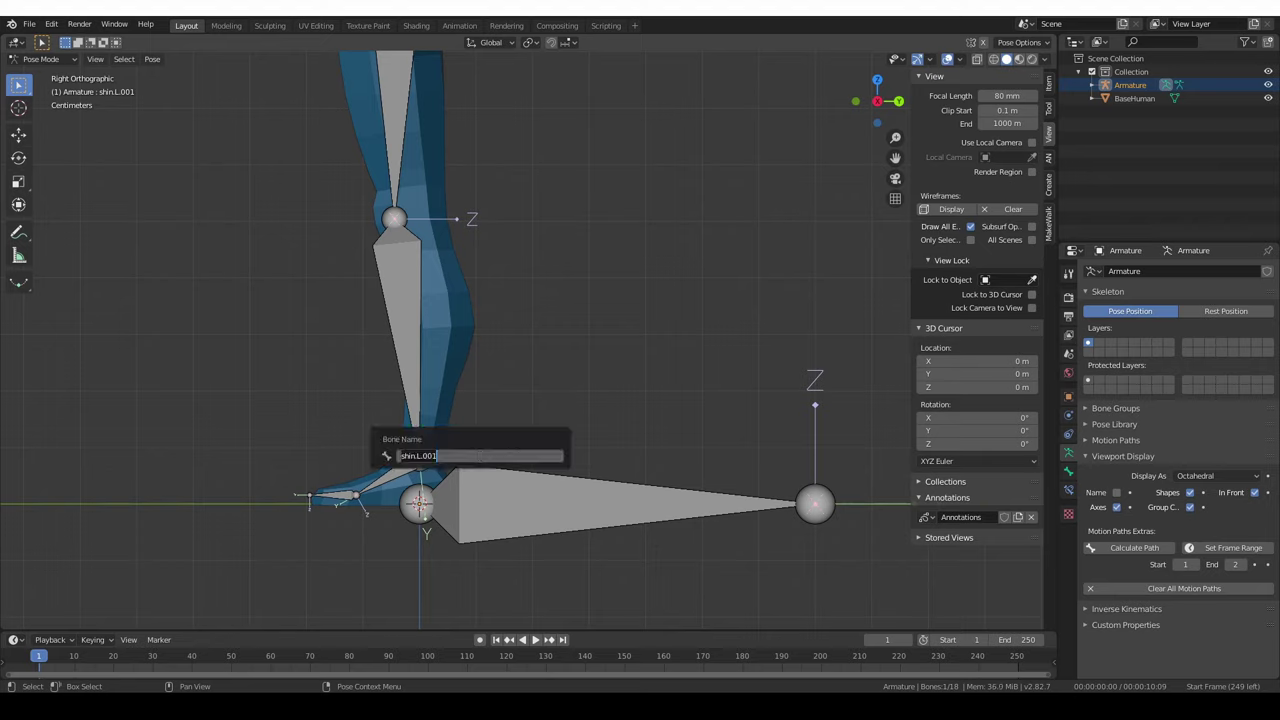
pyautogui.press('BackSpace')
pyautogui.write('IK.L')
pyautogui.press('Return')
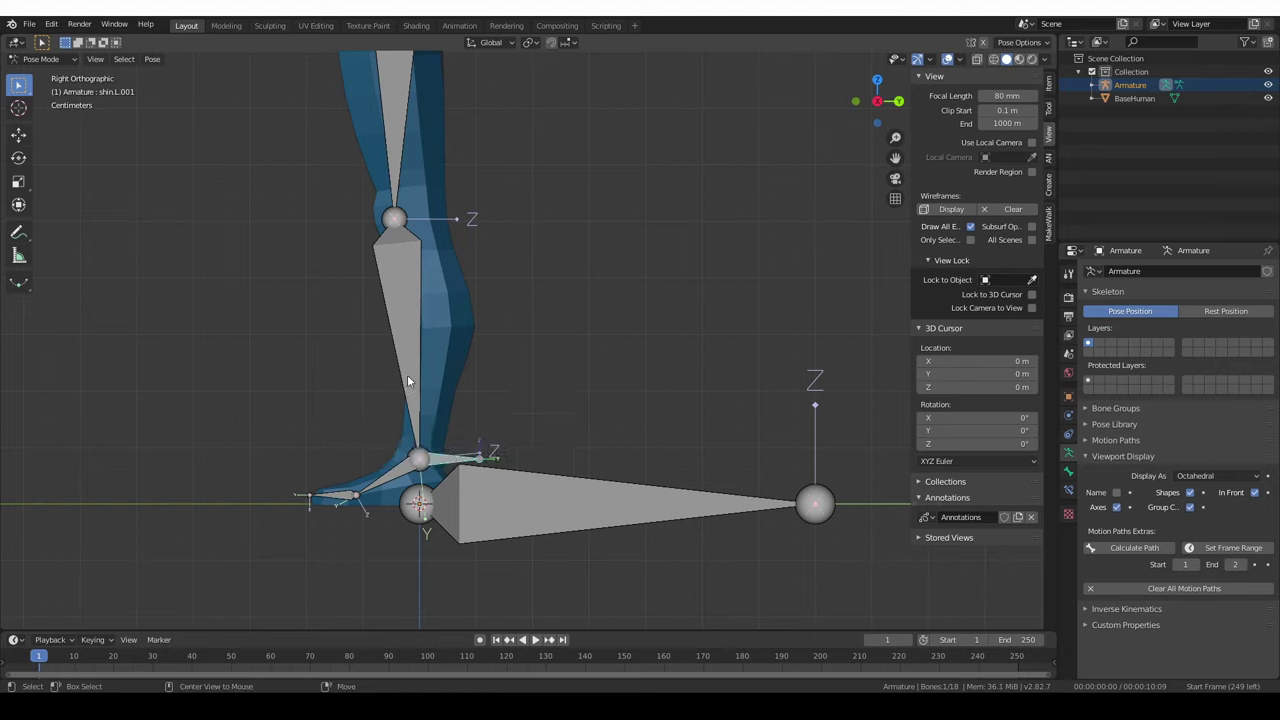
# Add an Inverse Kinematics constraint to shin.L with the IK.L bone as its target.
pyautogui.keyDown('shift'); pyautogui.click(399, 333); pyautogui.keyUp('shift')
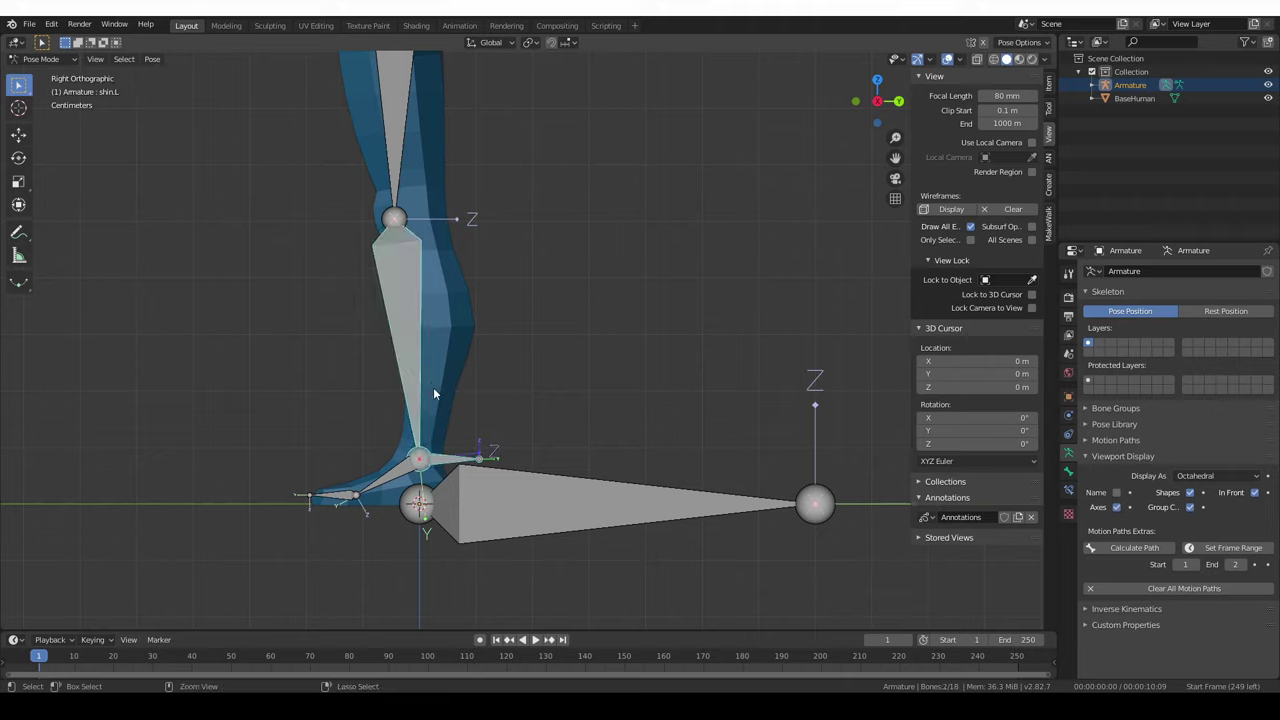
pyautogui.hotkey('ctrl', 'shift', 'c')
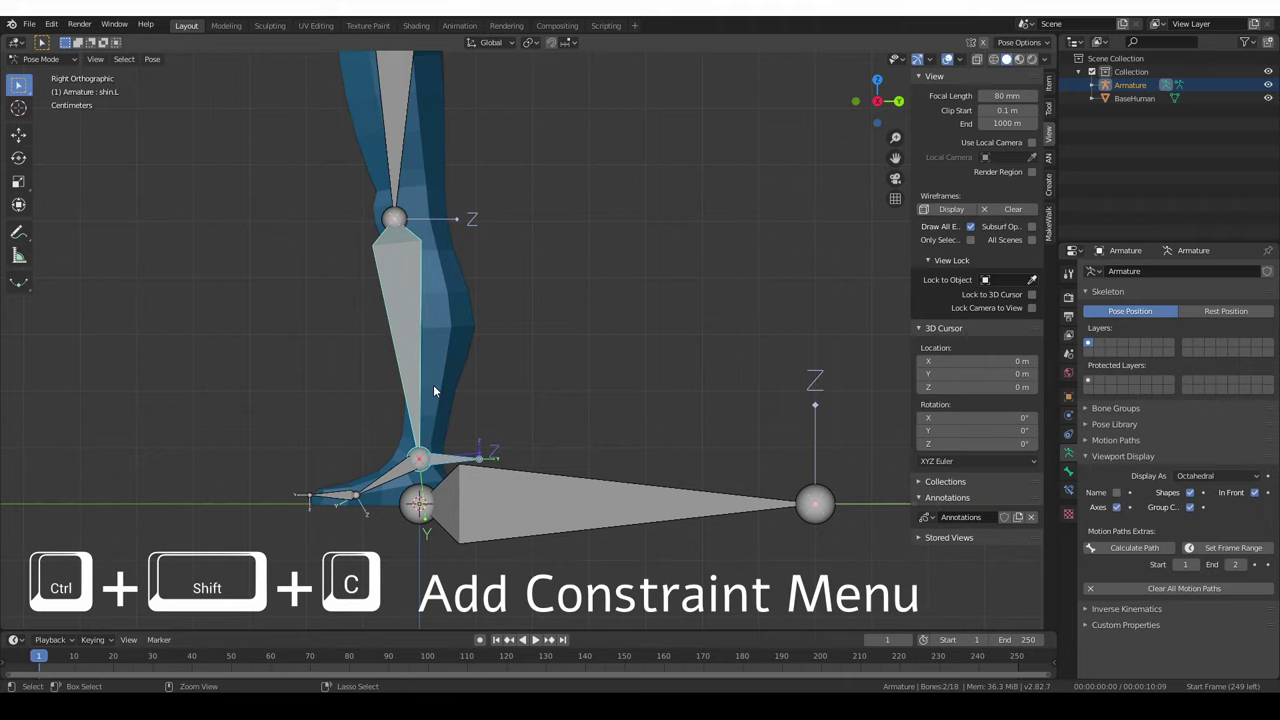
pyautogui.hotkey('ctrl', 'shift', 'c')
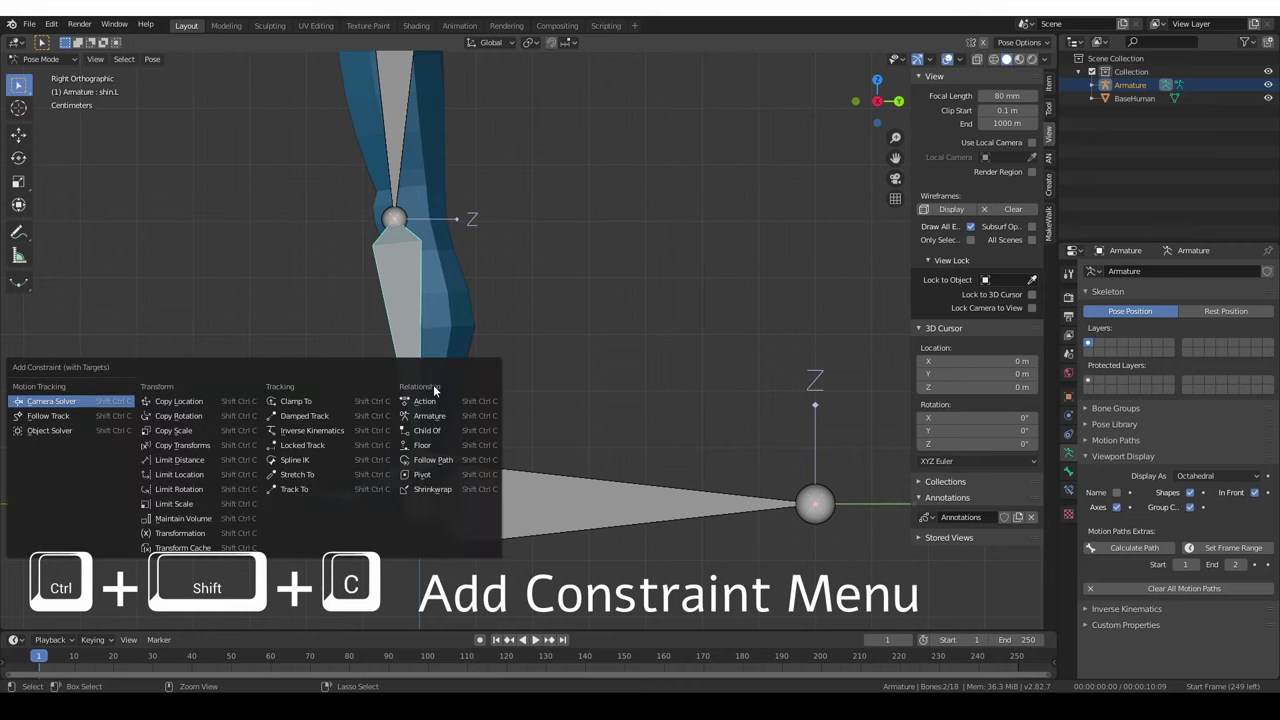
pyautogui.click(334, 432)
# Try moving the IK.L bone from side and front angles to test the rig's response, cancelling each move.
pyautogui.scroll(-4, 450, 424)
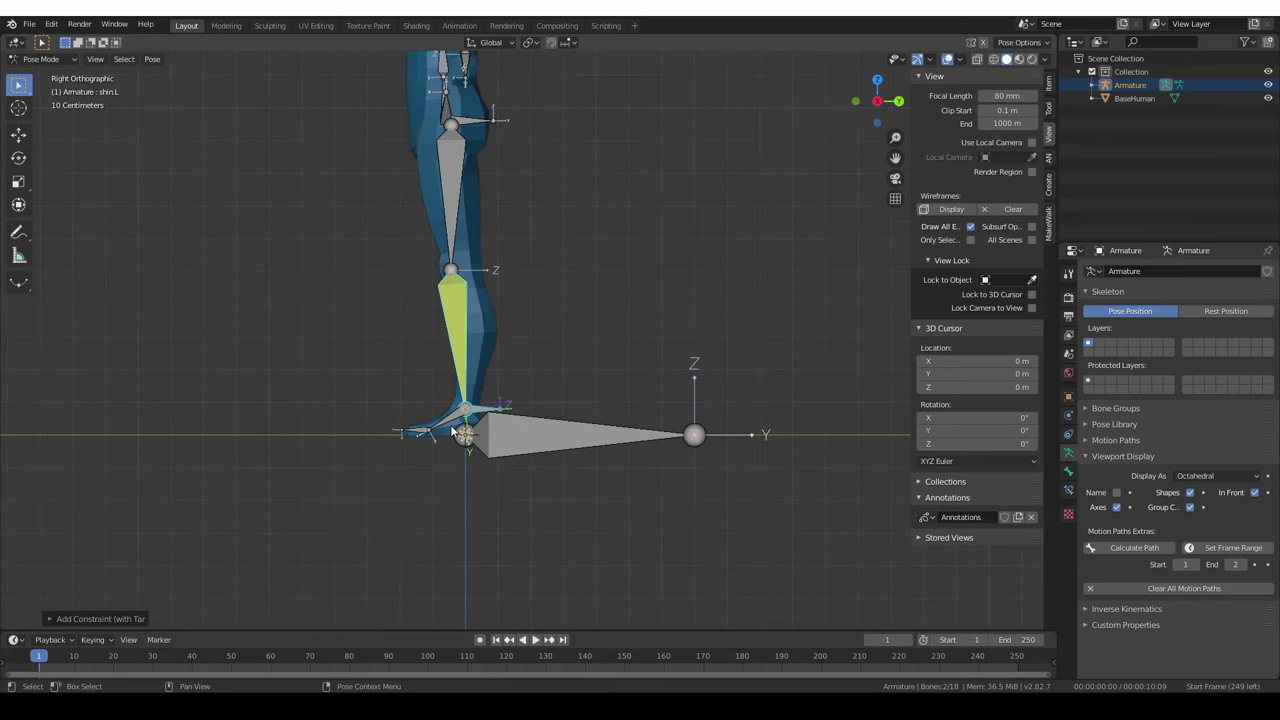
pyautogui.moveTo(441, 474); pyautogui.dragTo(480, 468, button='middle')
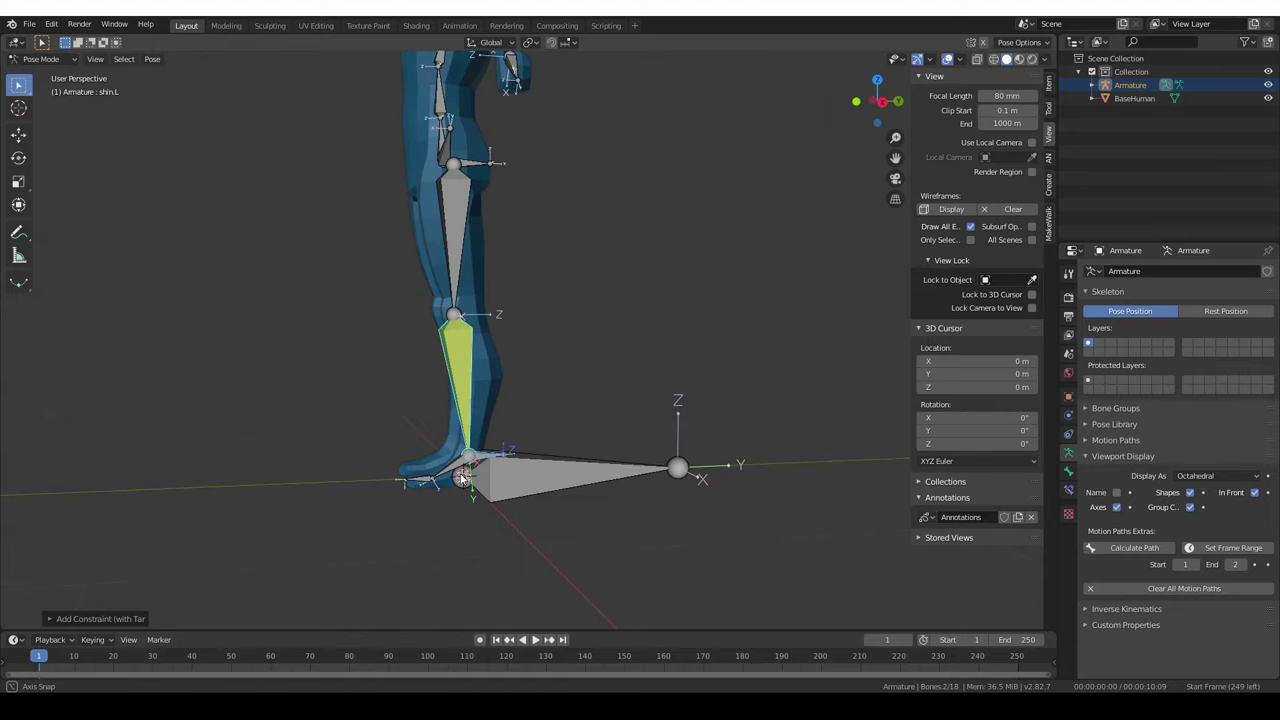
pyautogui.click(483, 468)
pyautogui.scroll(1, 478, 476)
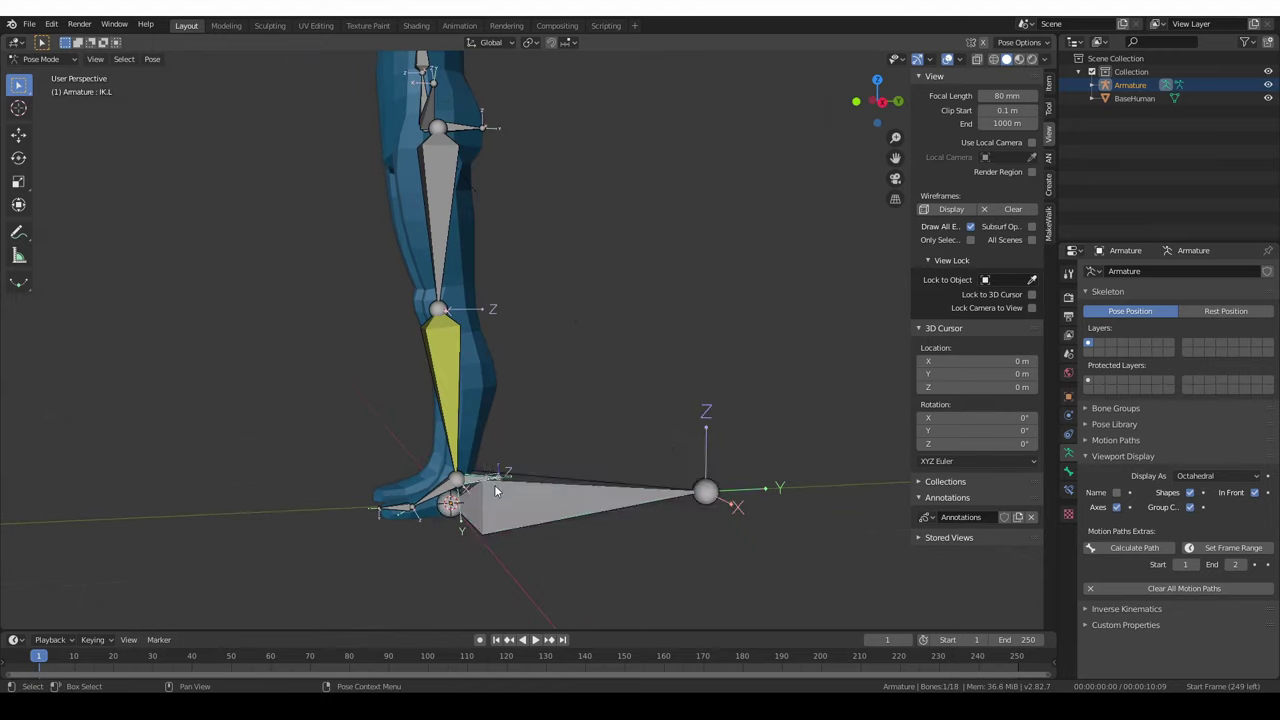
pyautogui.press('g')
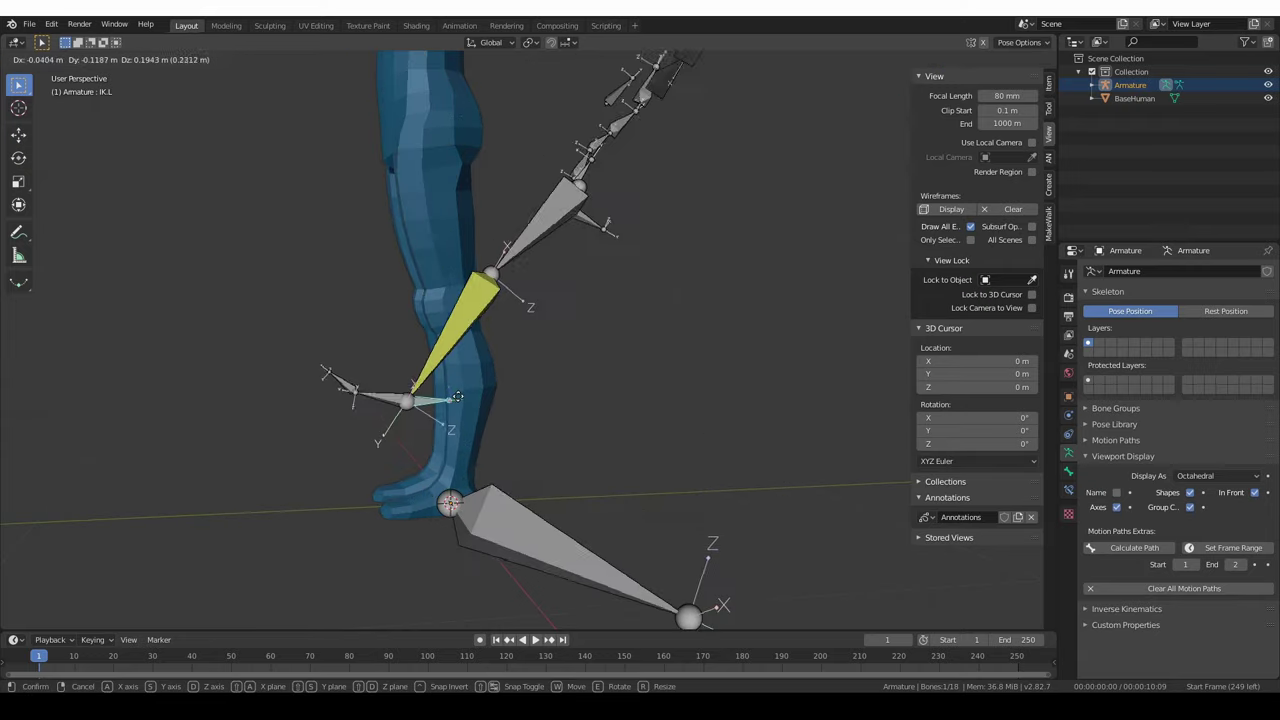
pyautogui.rightClick(469, 431)
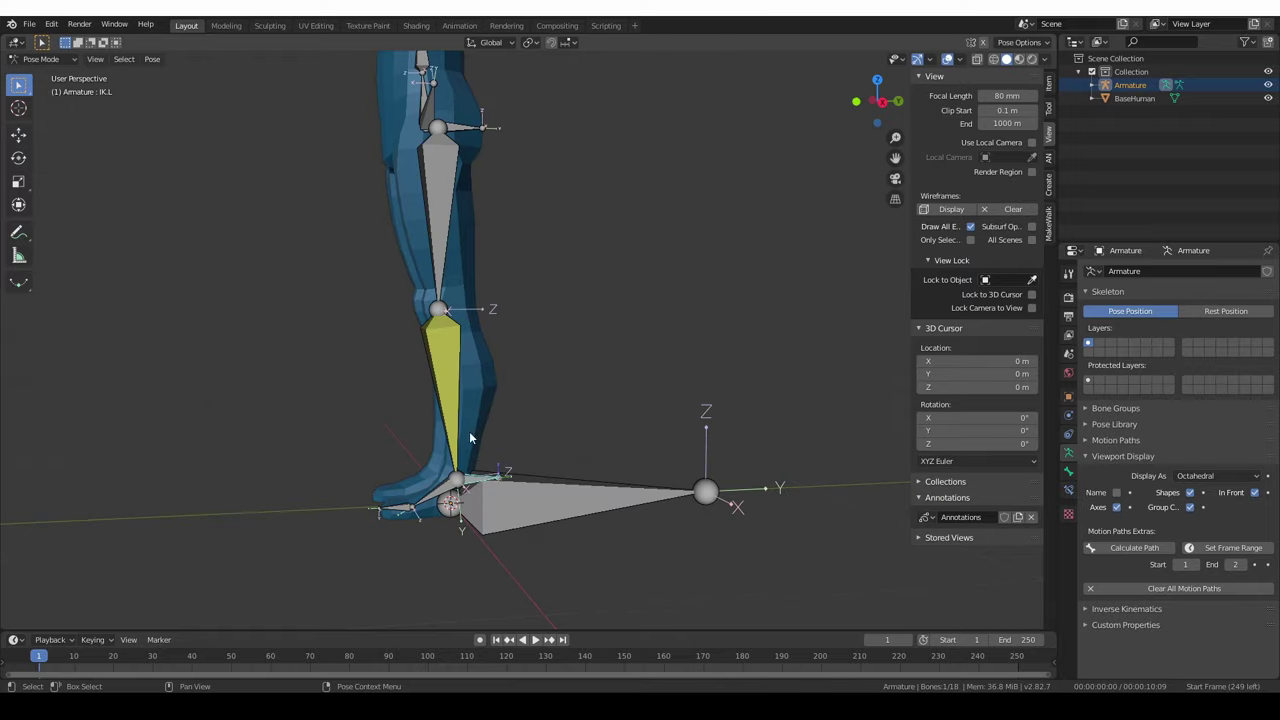
pyautogui.moveTo(469, 431); pyautogui.dragTo(533, 447, button='middle')
pyautogui.scroll(-2, 533, 447)
pyautogui.press('g')
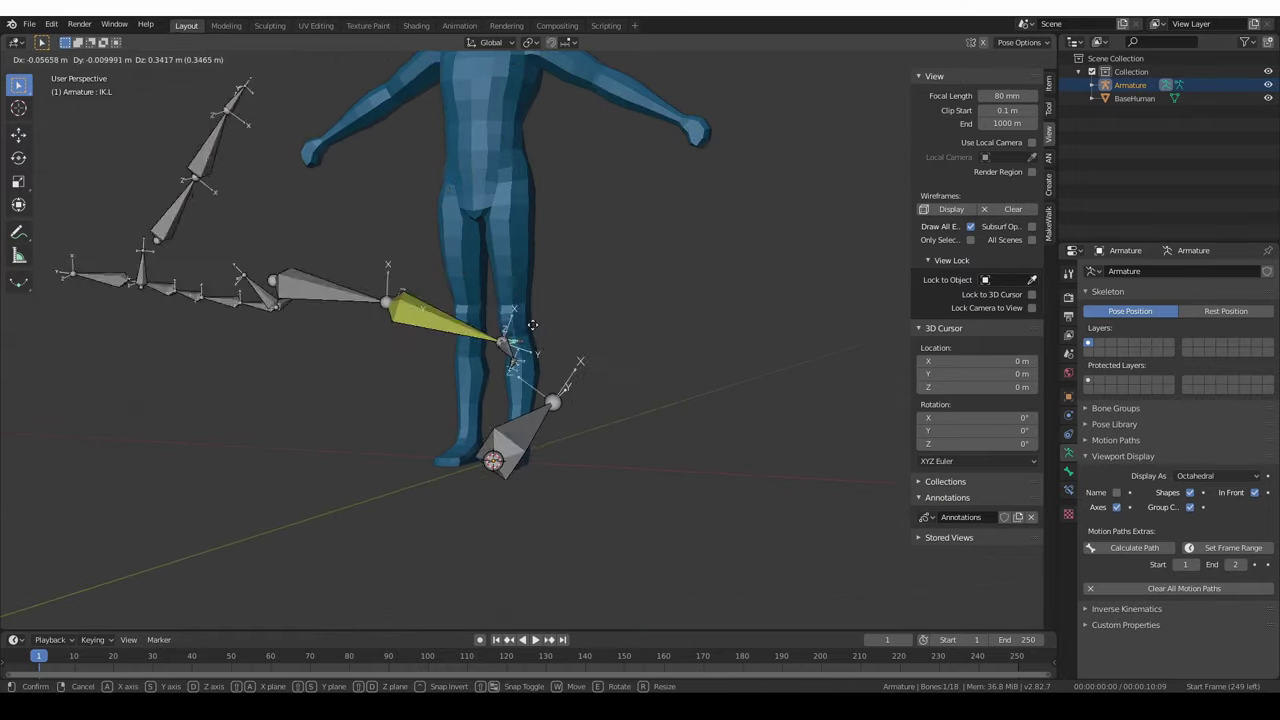
pyautogui.rightClick(525, 410)
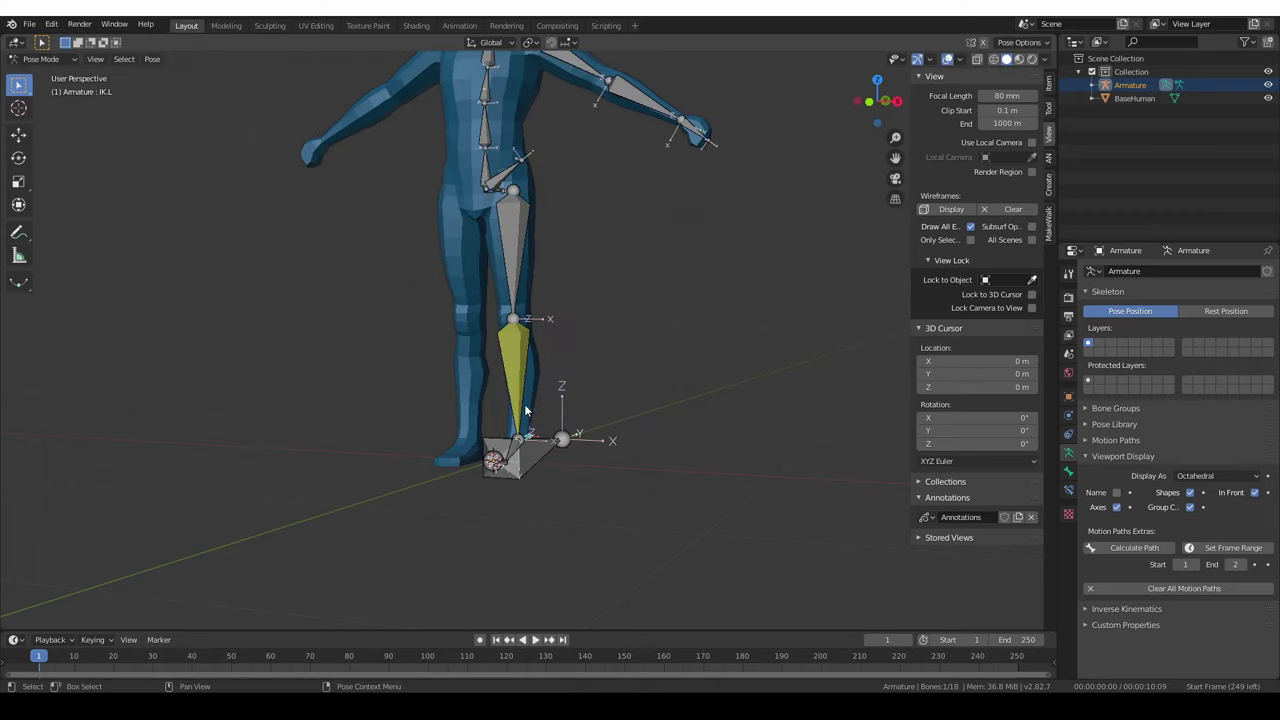
pyautogui.moveTo(553, 397); pyautogui.dragTo(498, 458, button='middle')
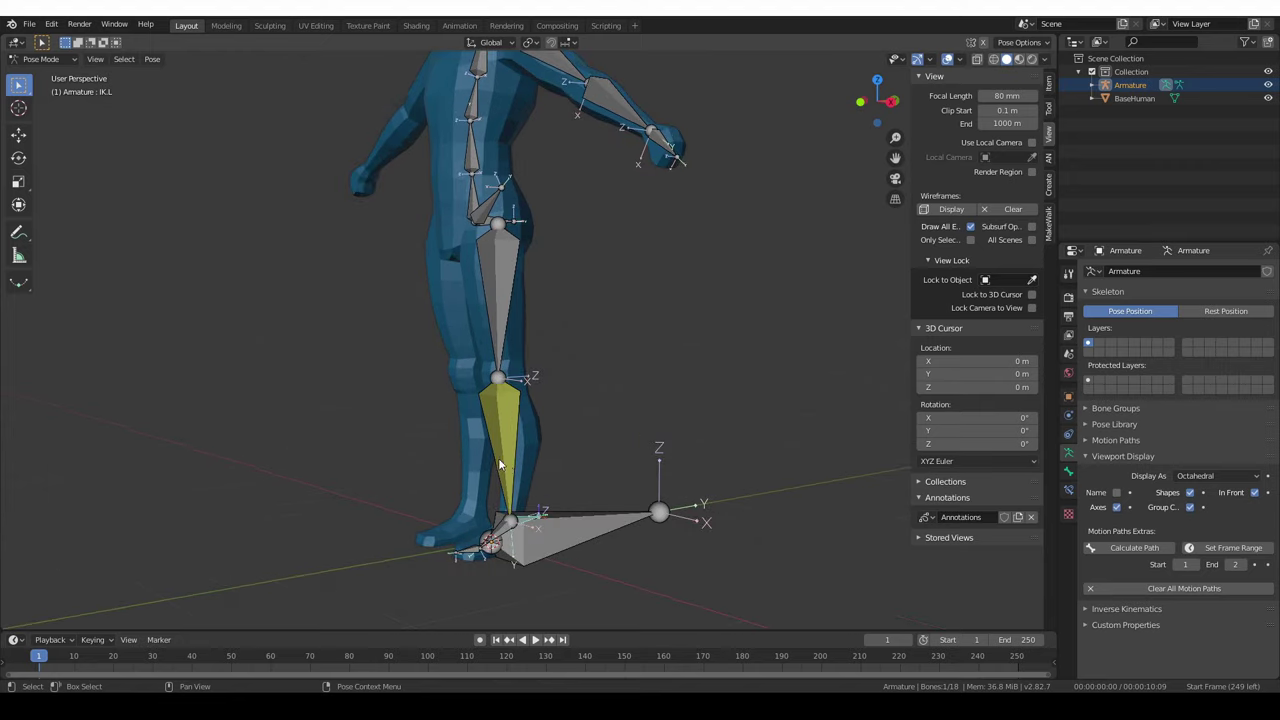
# Set the Chain Length of the IK constraint on shin.L to 2.
pyautogui.click(499, 460)
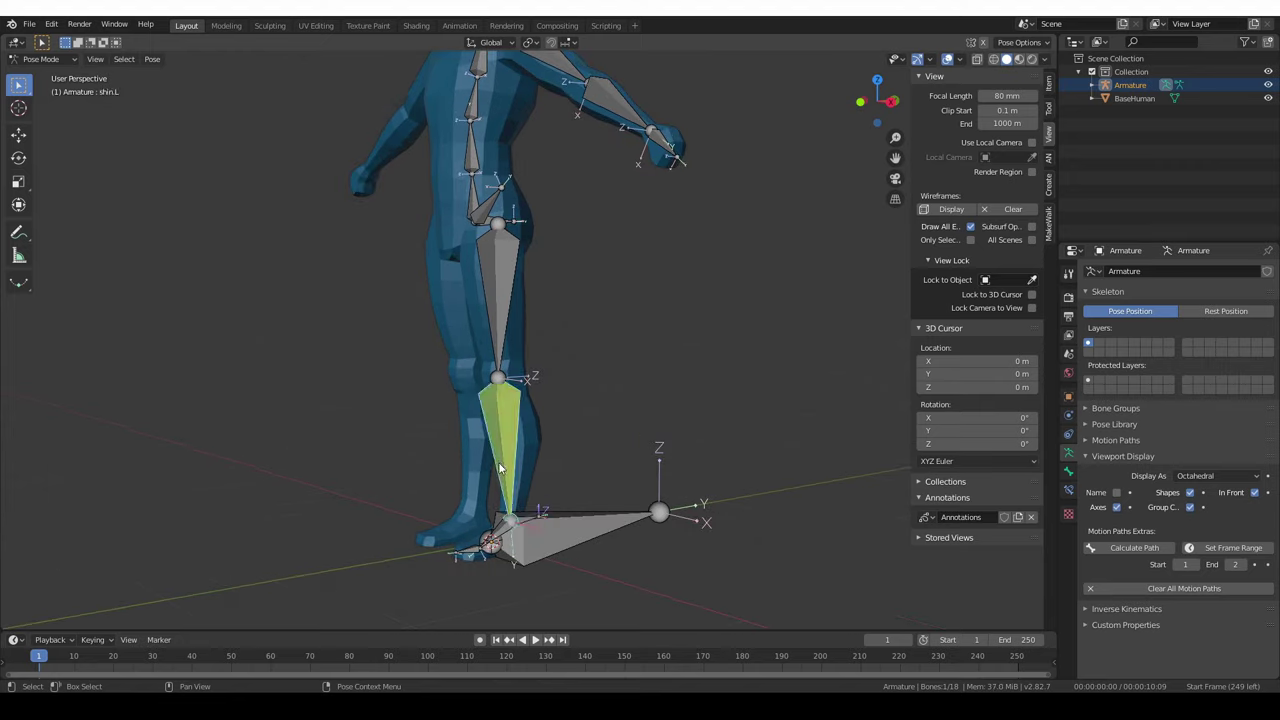
pyautogui.click(1069, 491)
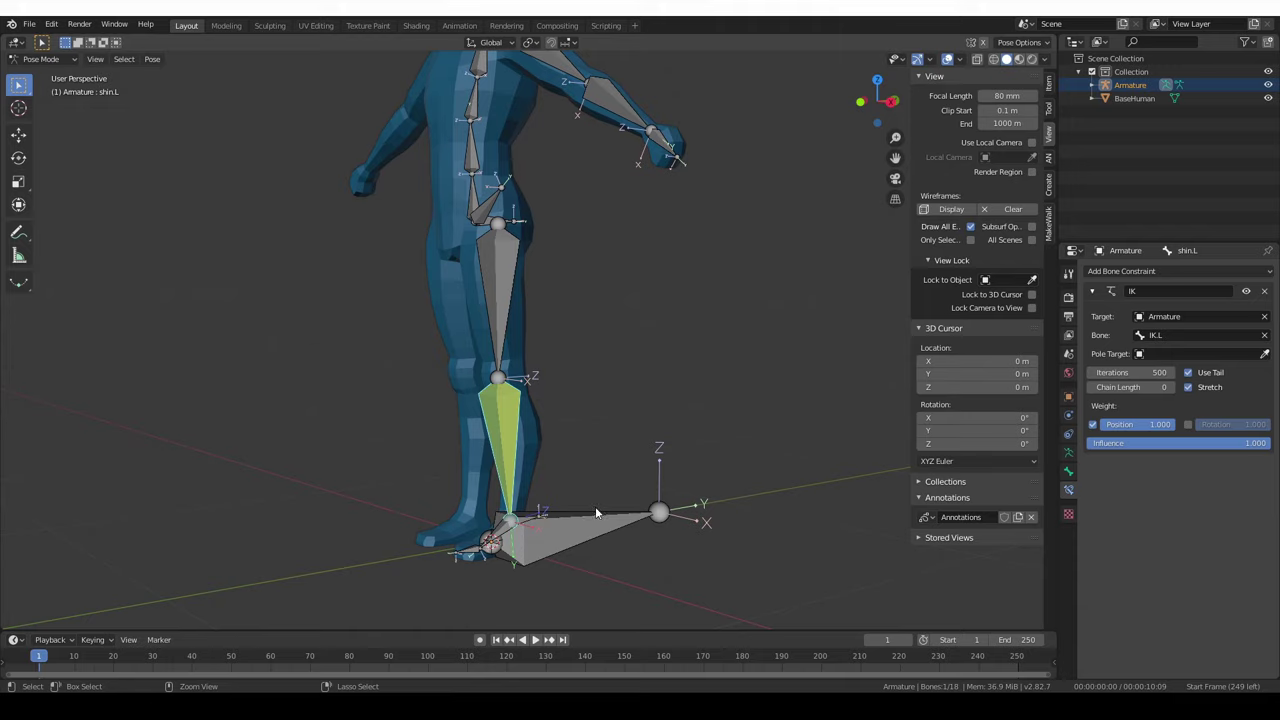
pyautogui.hotkey('ctrl', 'shift', 'c')
pyautogui.press('Escape')
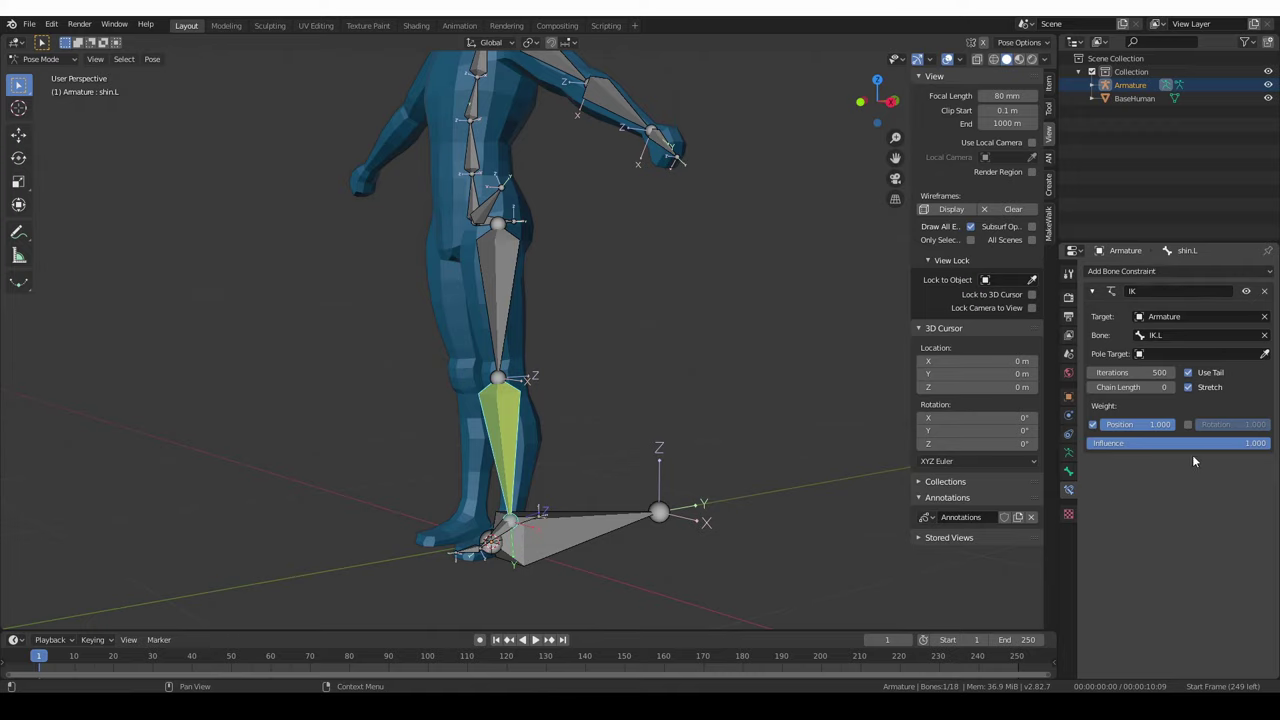
pyautogui.click(532, 521)
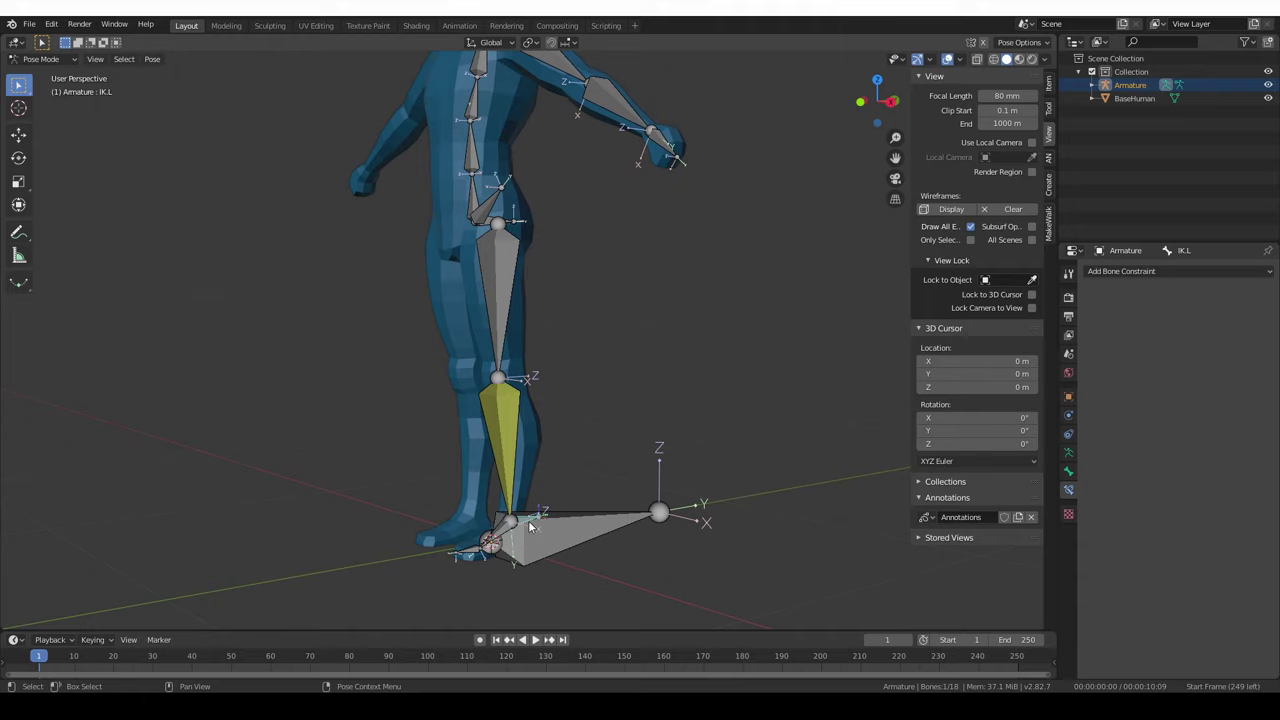
pyautogui.click(529, 526)
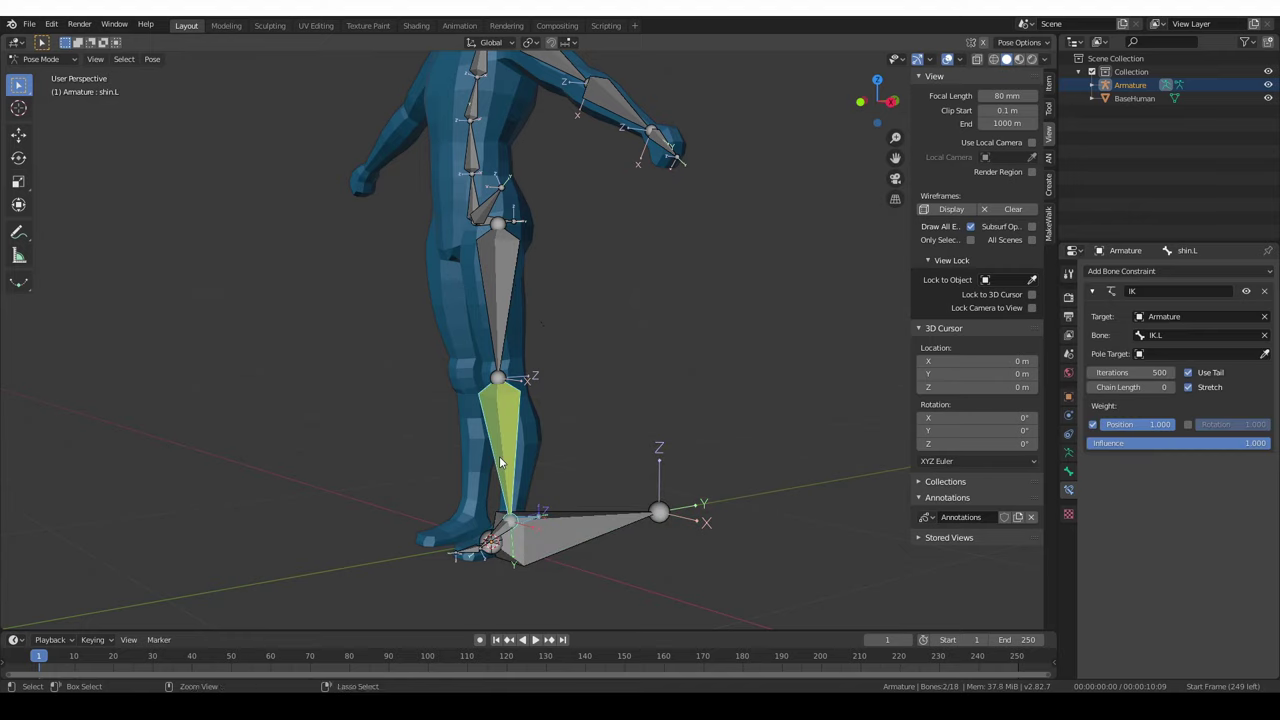
pyautogui.hotkey('shift', 'ctrl', 'c')
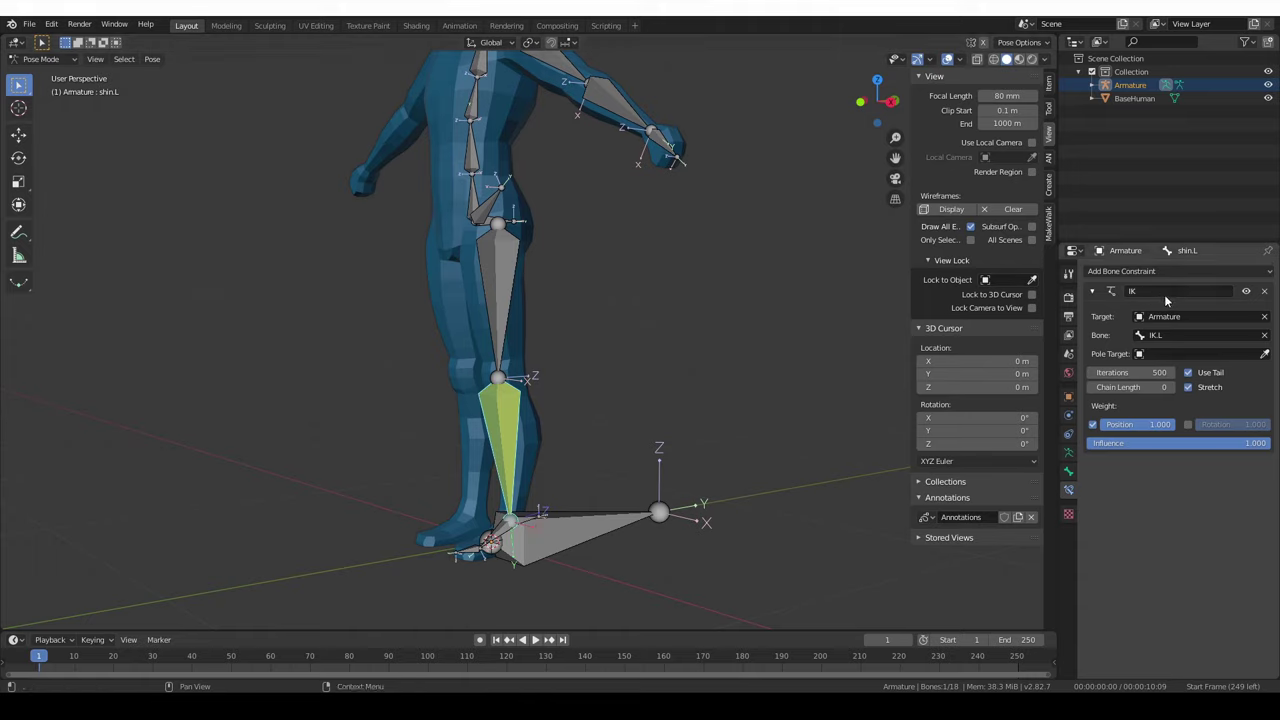
pyautogui.click(1174, 388)
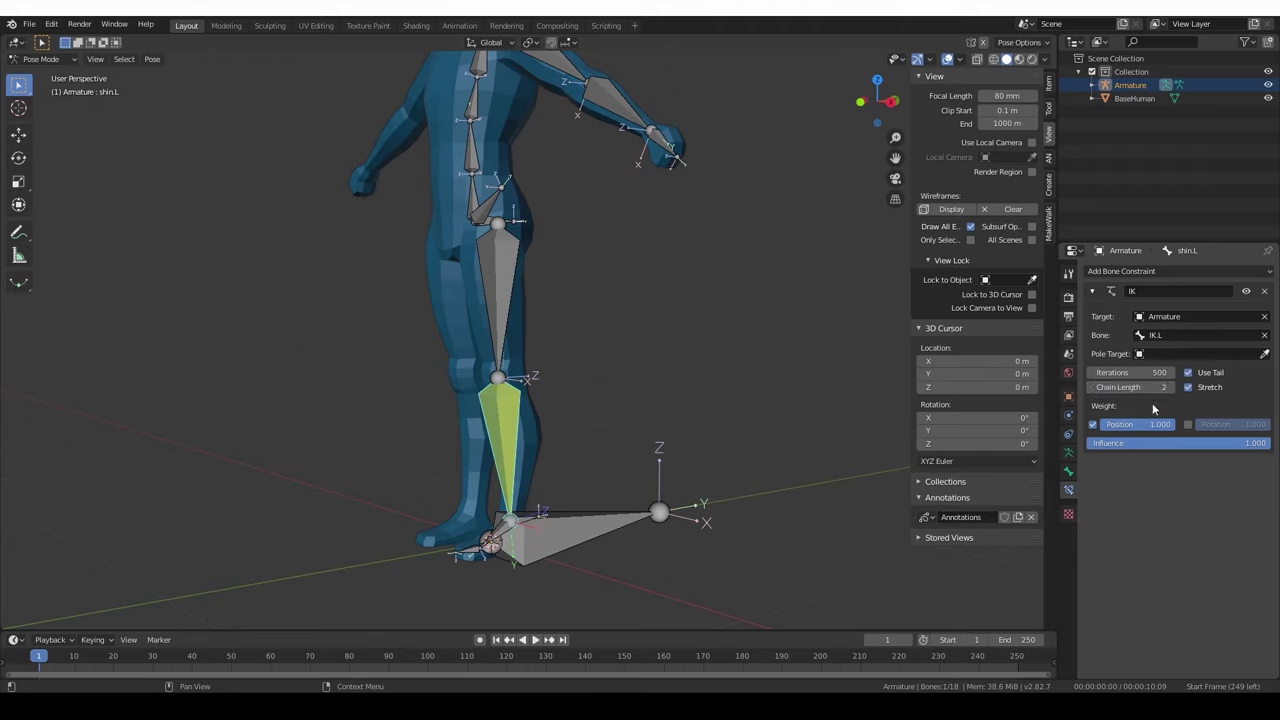
# Try moving the IK.L bone while viewing the leg from the side and front, then cancel the move.
pyautogui.click(533, 530)
pyautogui.press('g')
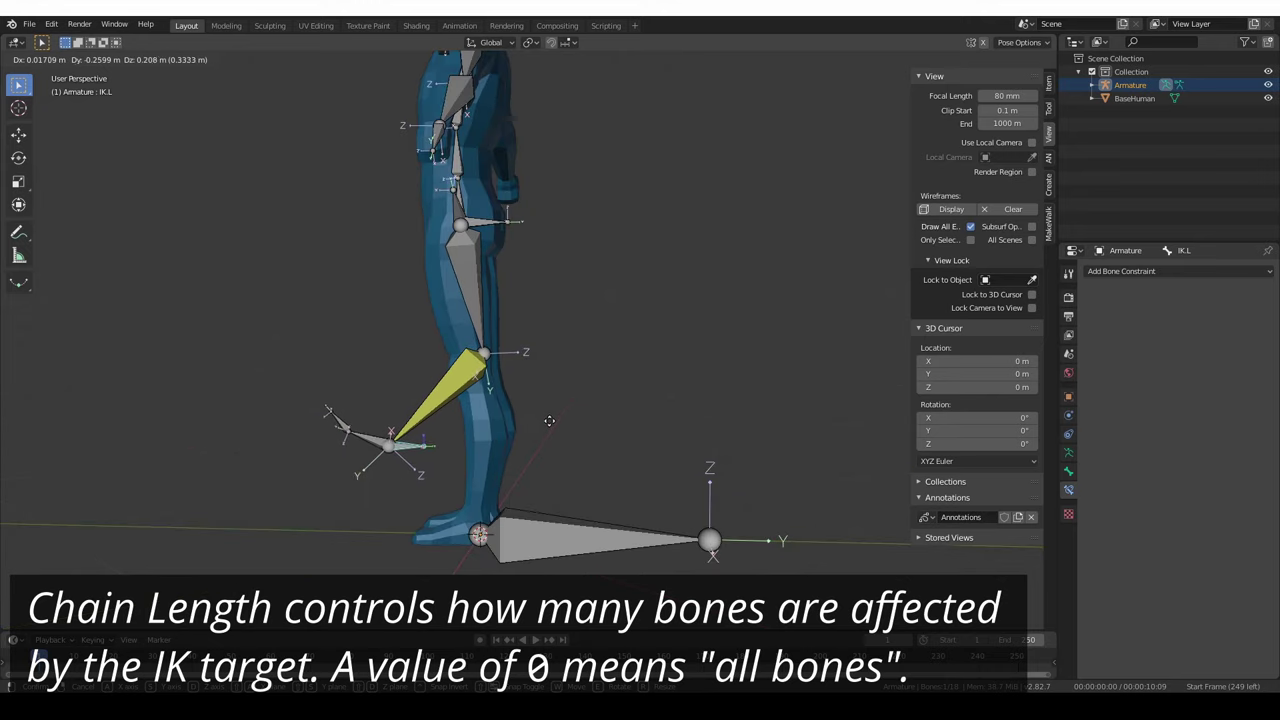
pyautogui.moveTo(497, 456); pyautogui.dragTo(653, 452, button='middle')
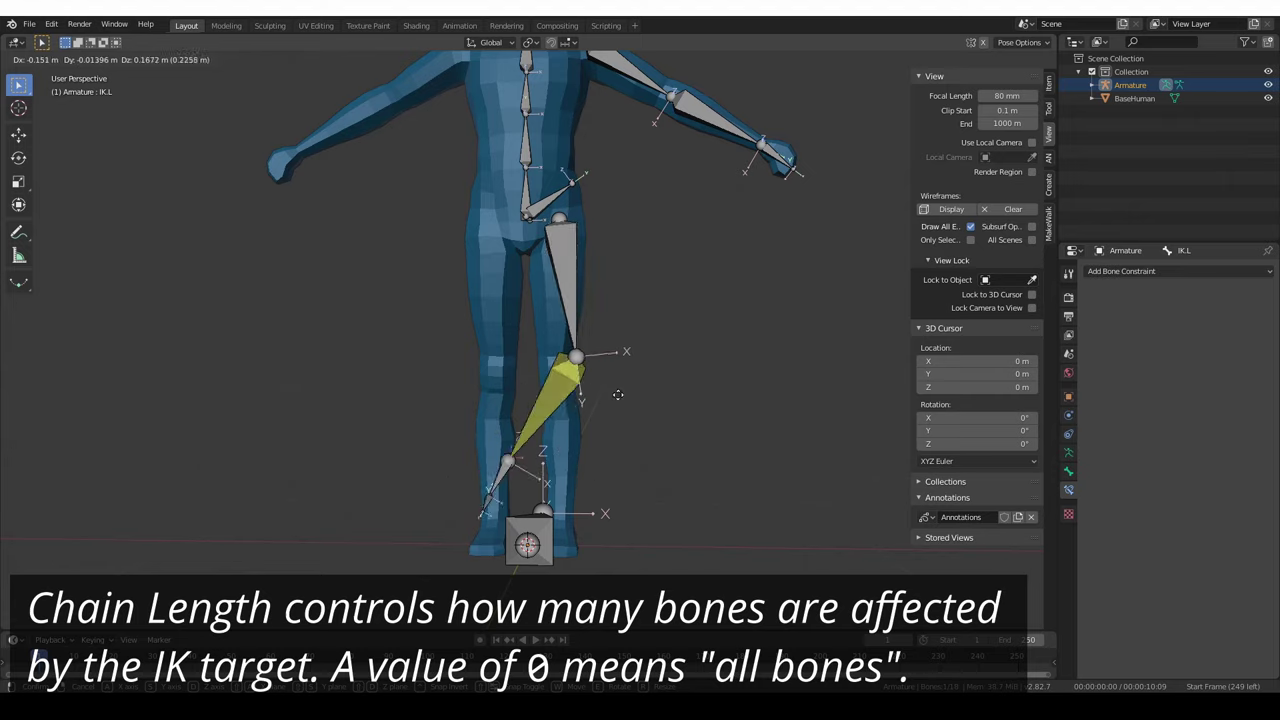
pyautogui.rightClick(593, 455)
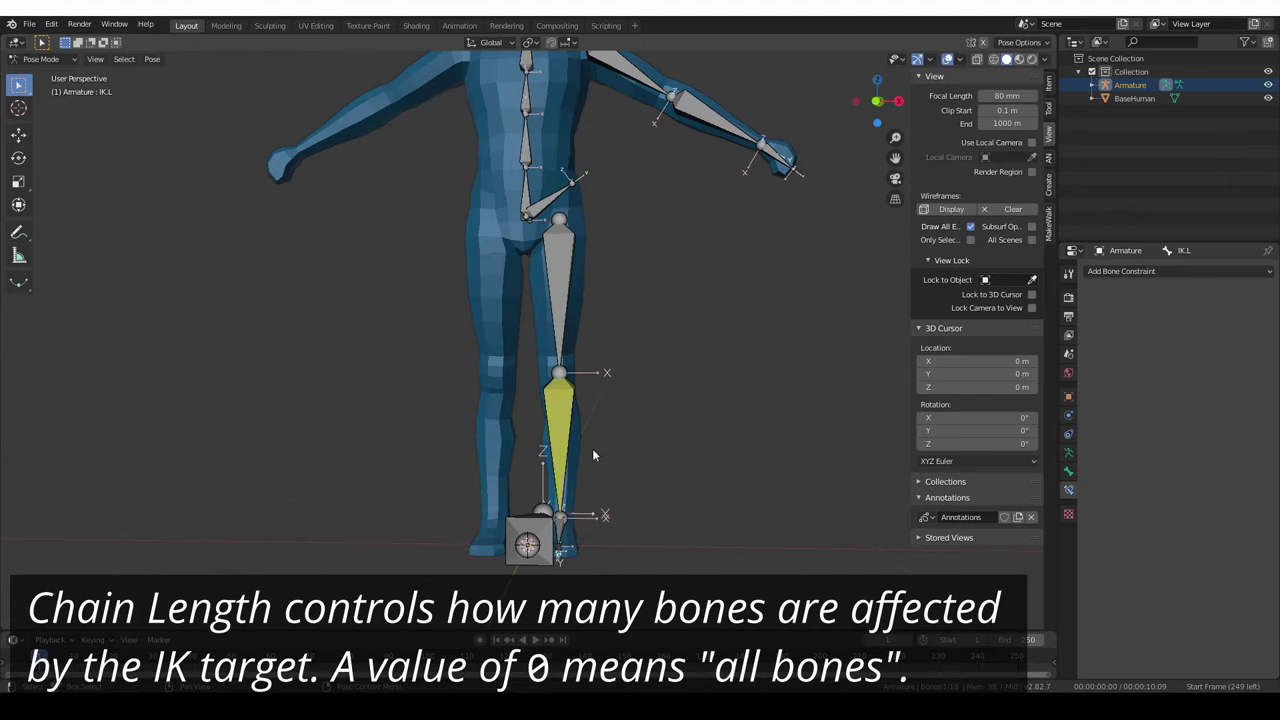
# Lock the Y and Z axes for inverse kinematics on the shin.L bone.
pyautogui.click(560, 413)
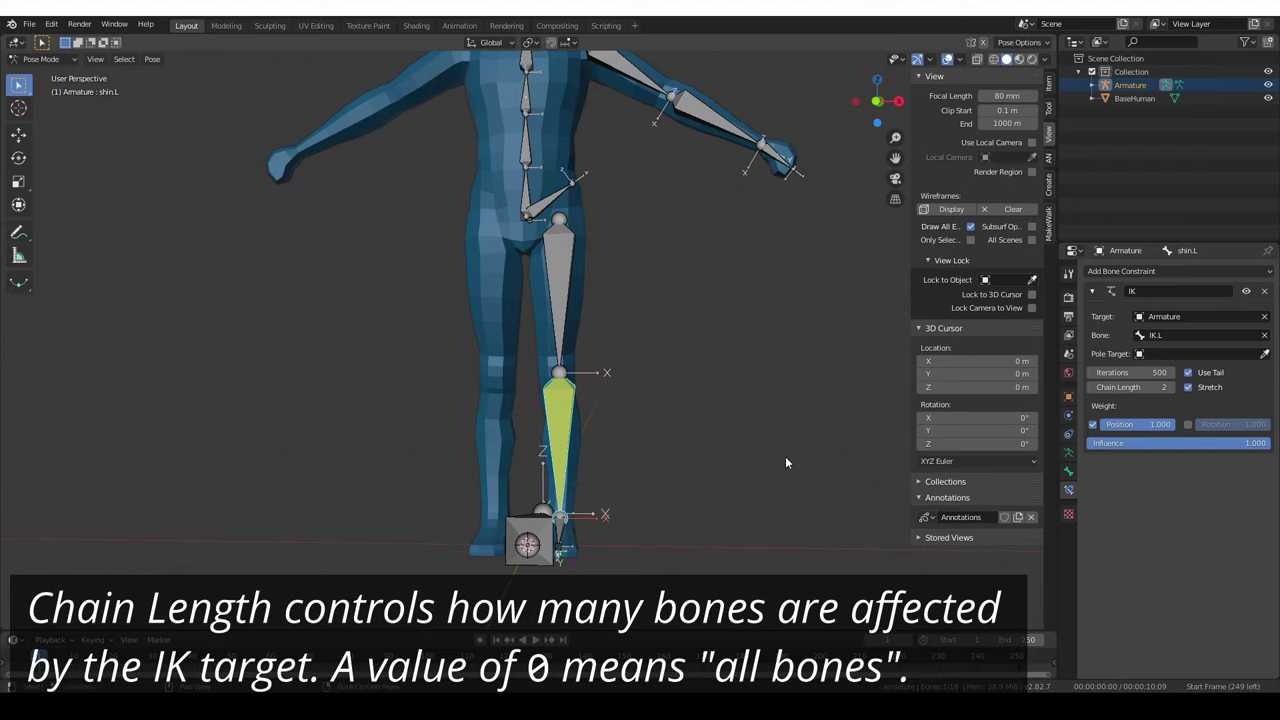
pyautogui.click(1069, 473)
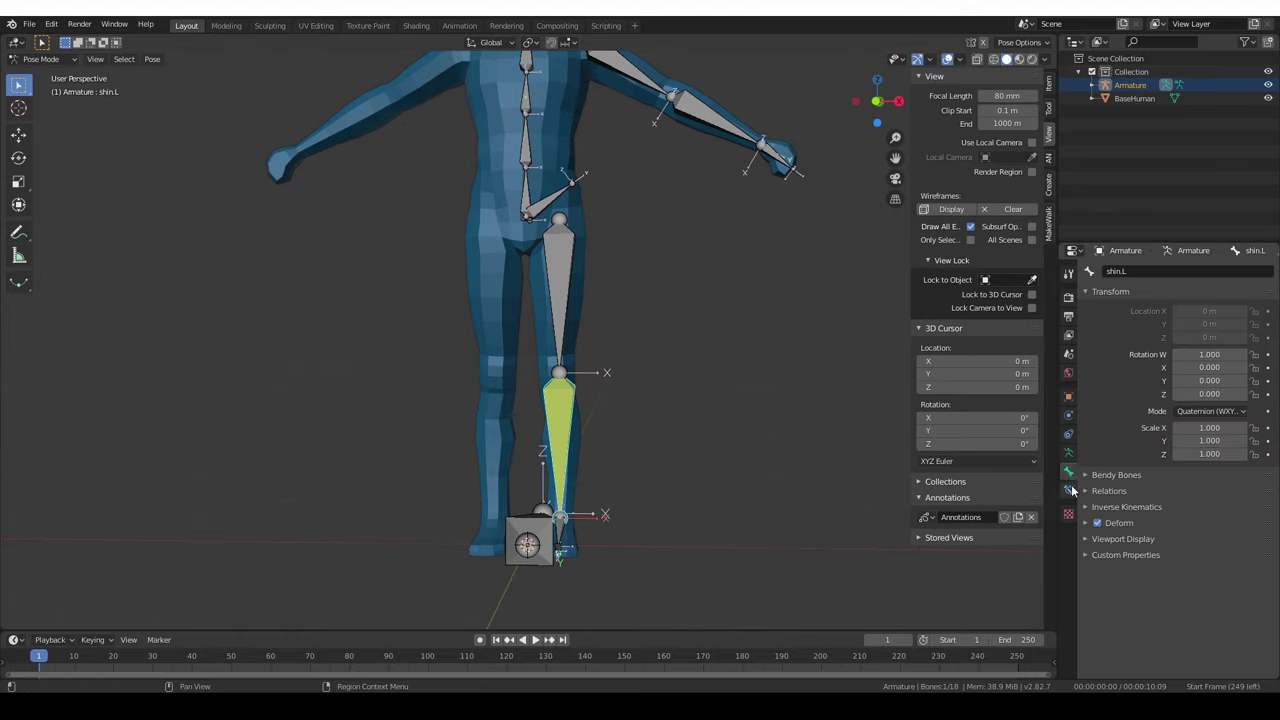
pyautogui.click(1141, 508)
pyautogui.scroll(-3, 1125, 505)
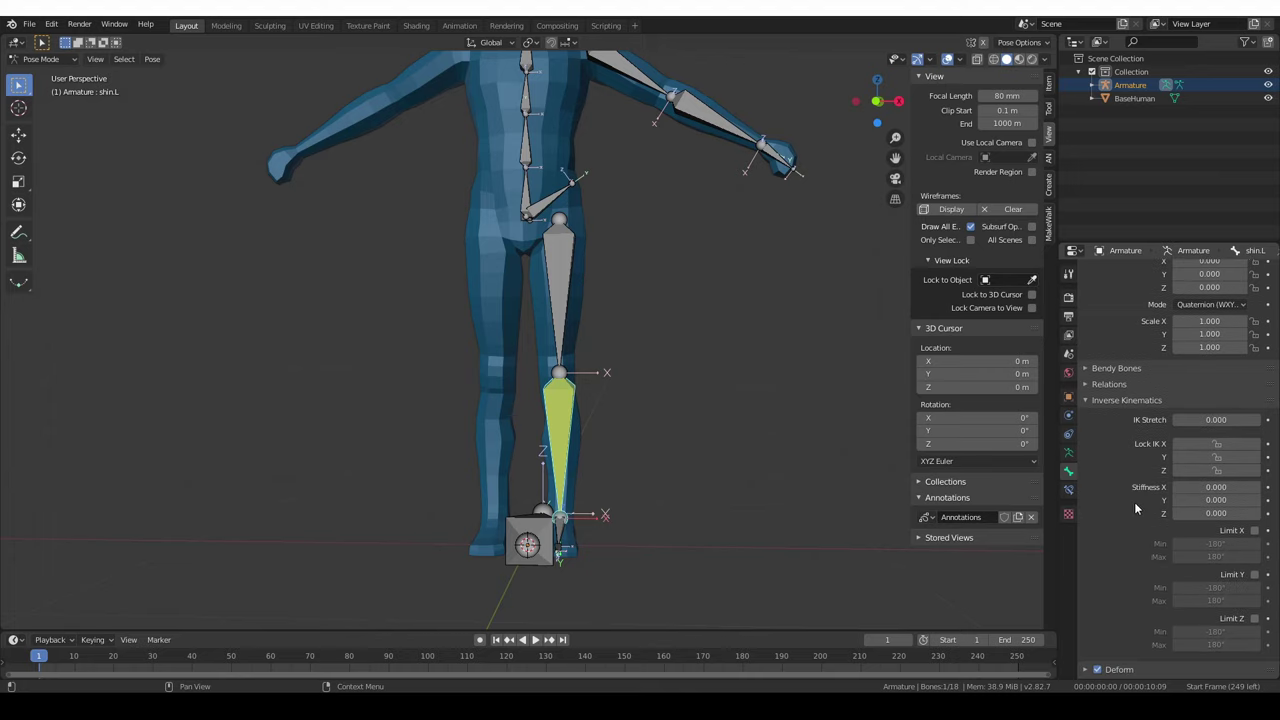
pyautogui.click(1216, 458)
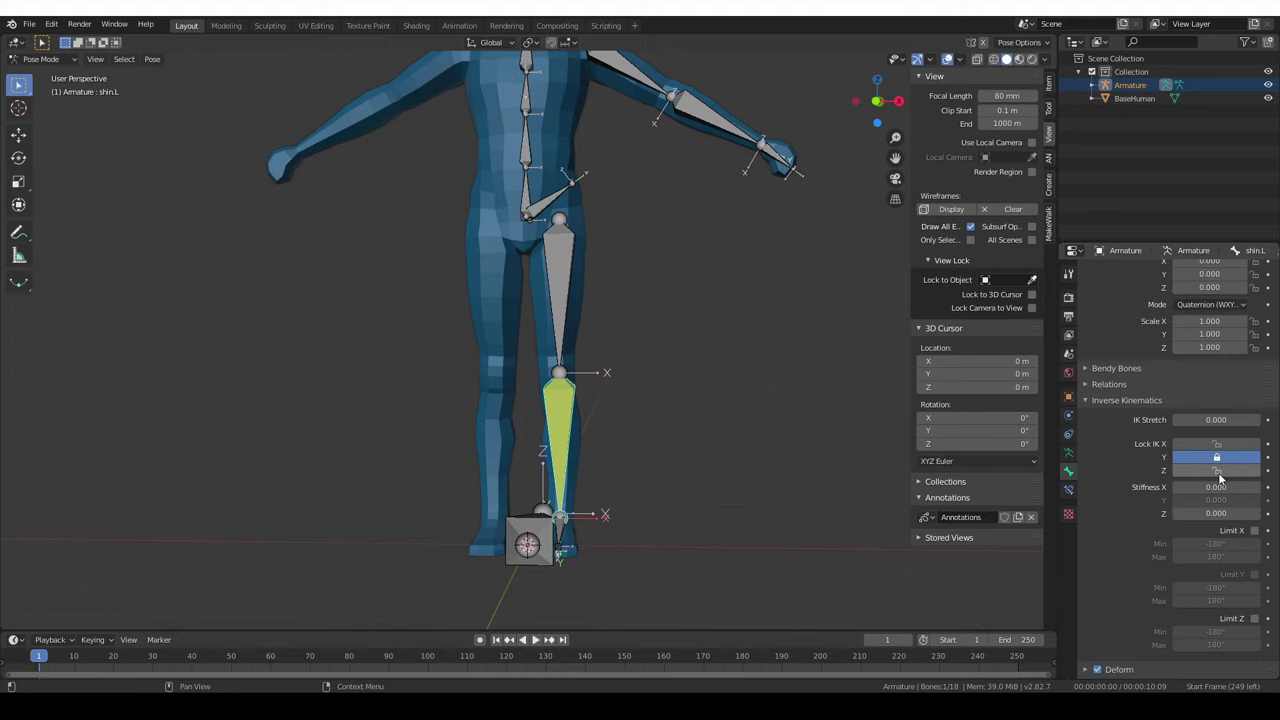
pyautogui.click(1217, 470)
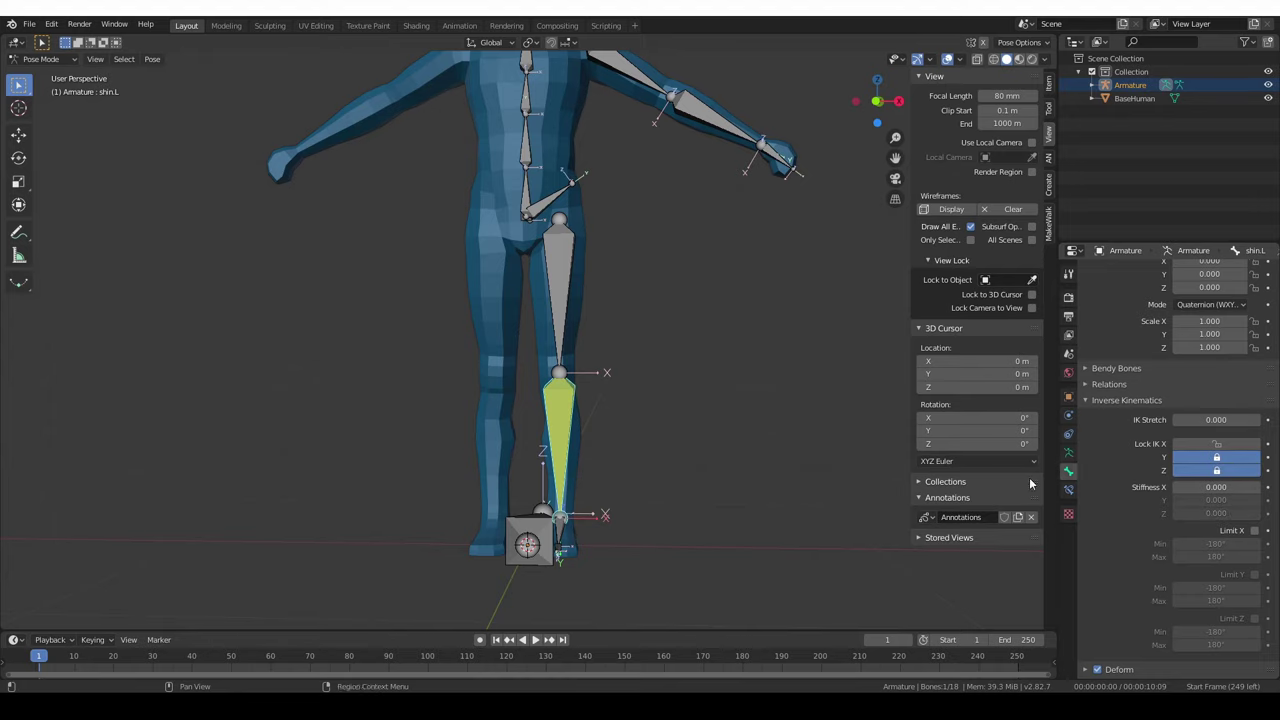
# Switch the armature's bone axes display off and back on to examine the local axes of shin.L.
pyautogui.moveTo(770, 436); pyautogui.dragTo(730, 343, button='middle')
pyautogui.scroll(1, 630, 485)
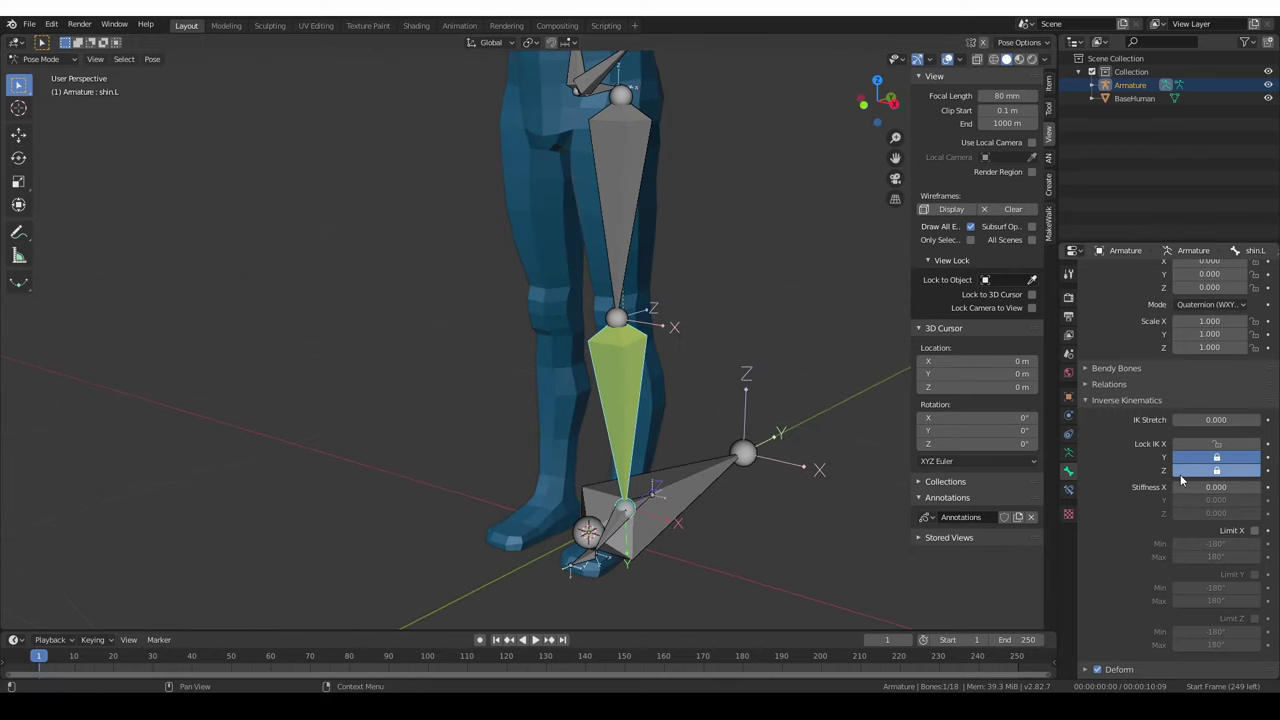
pyautogui.click(1069, 453)
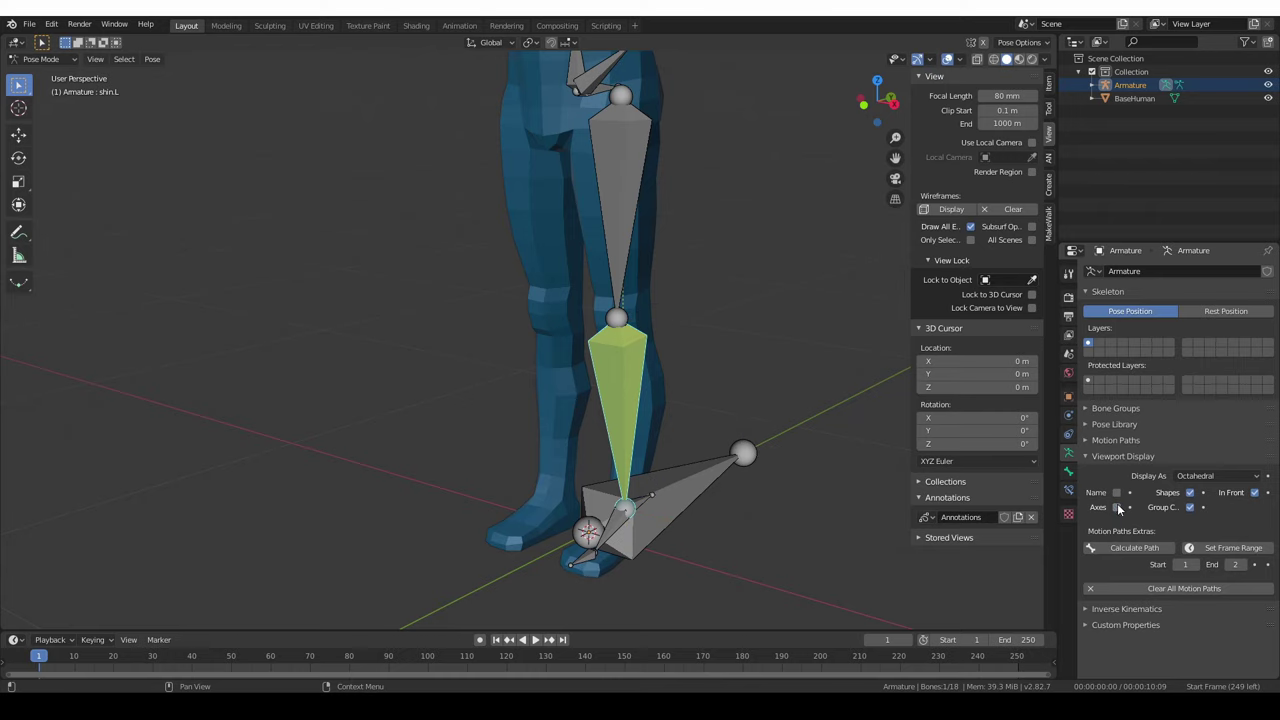
pyautogui.moveTo(595, 385); pyautogui.dragTo(621, 375, button='middle')
pyautogui.scroll(2, 680, 465)
pyautogui.moveTo(697, 478); pyautogui.dragTo(684, 460, button='middle')
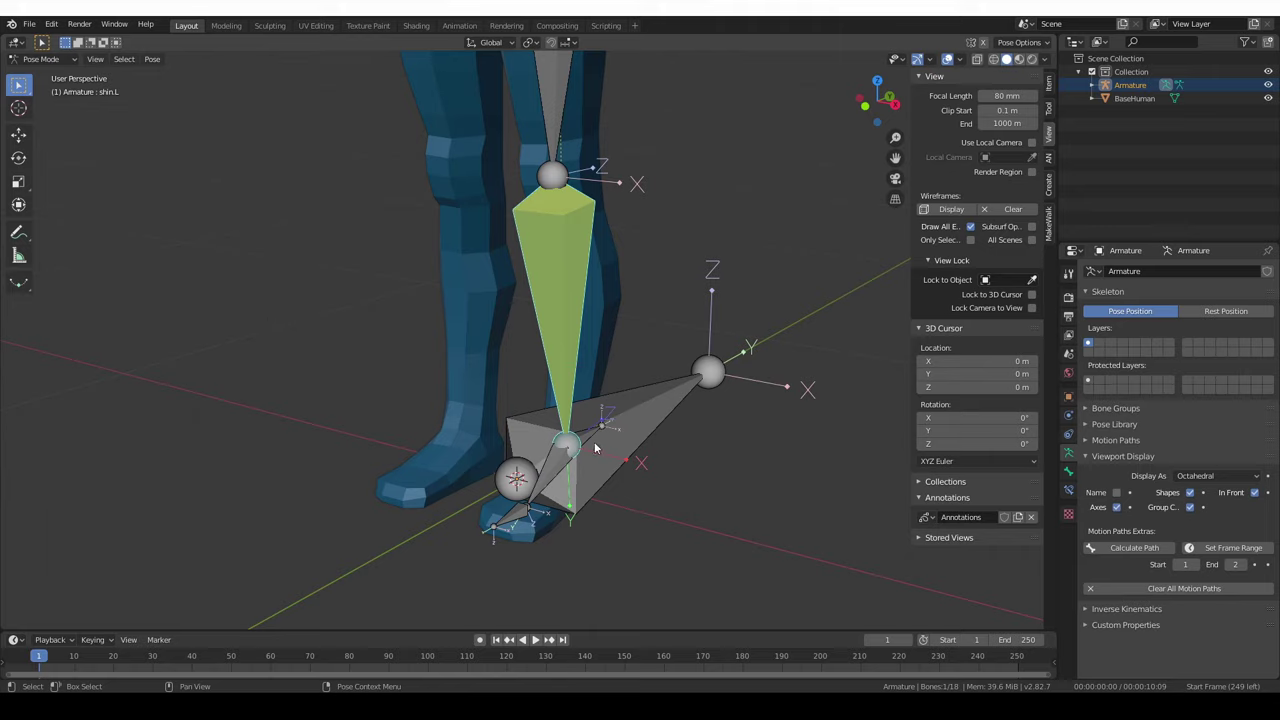
# Set the transform orientation to Local and inspect the rotation axes of shin.L with the Rotate tool.
pyautogui.click(18, 160)
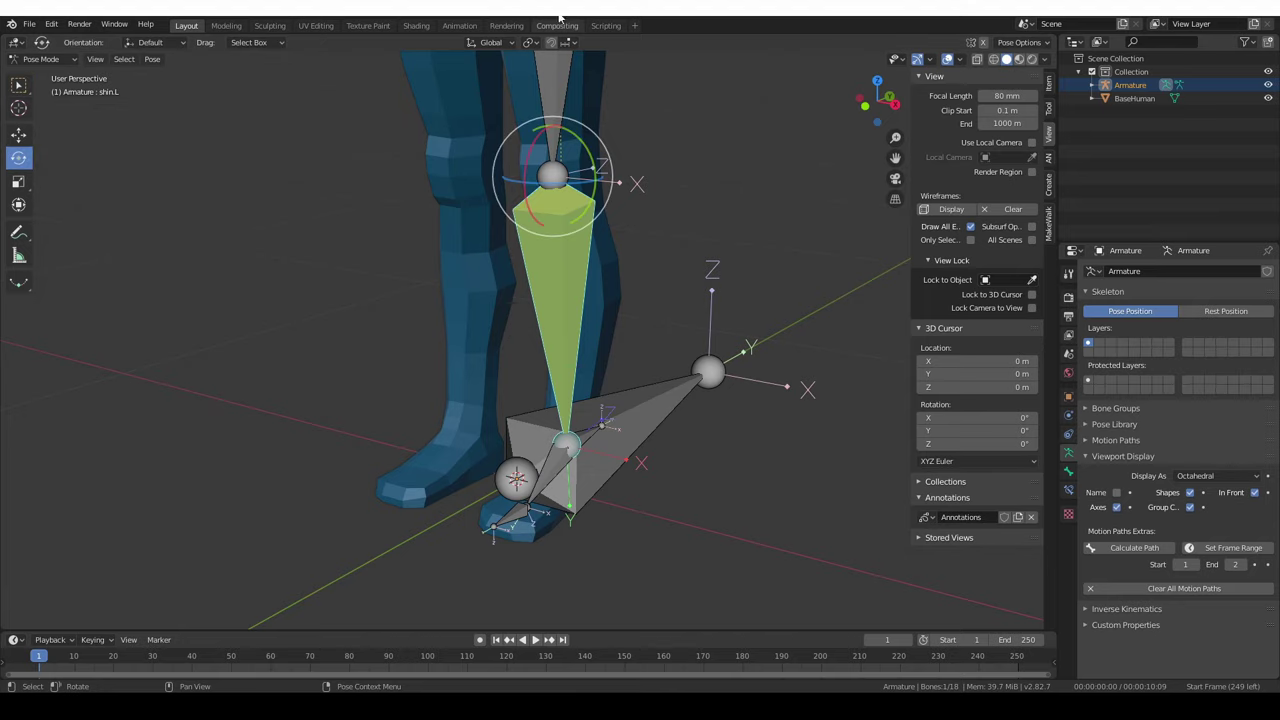
pyautogui.click(490, 42)
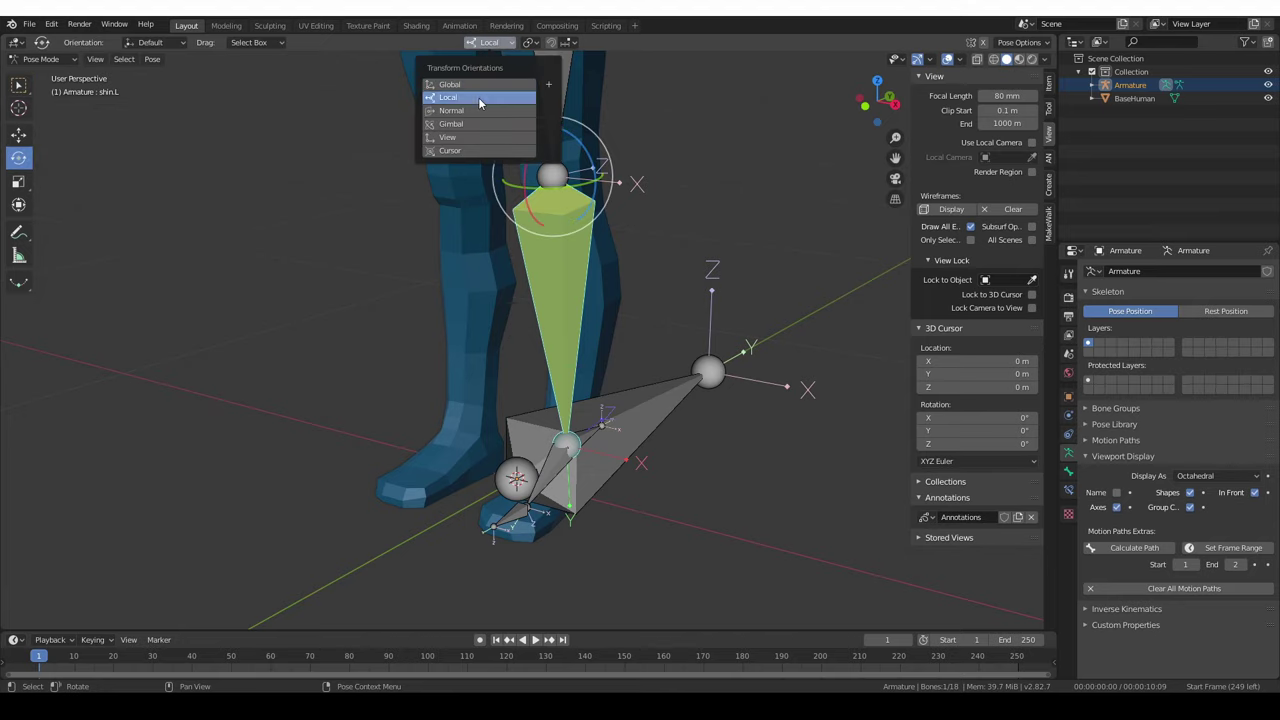
pyautogui.click(478, 97)
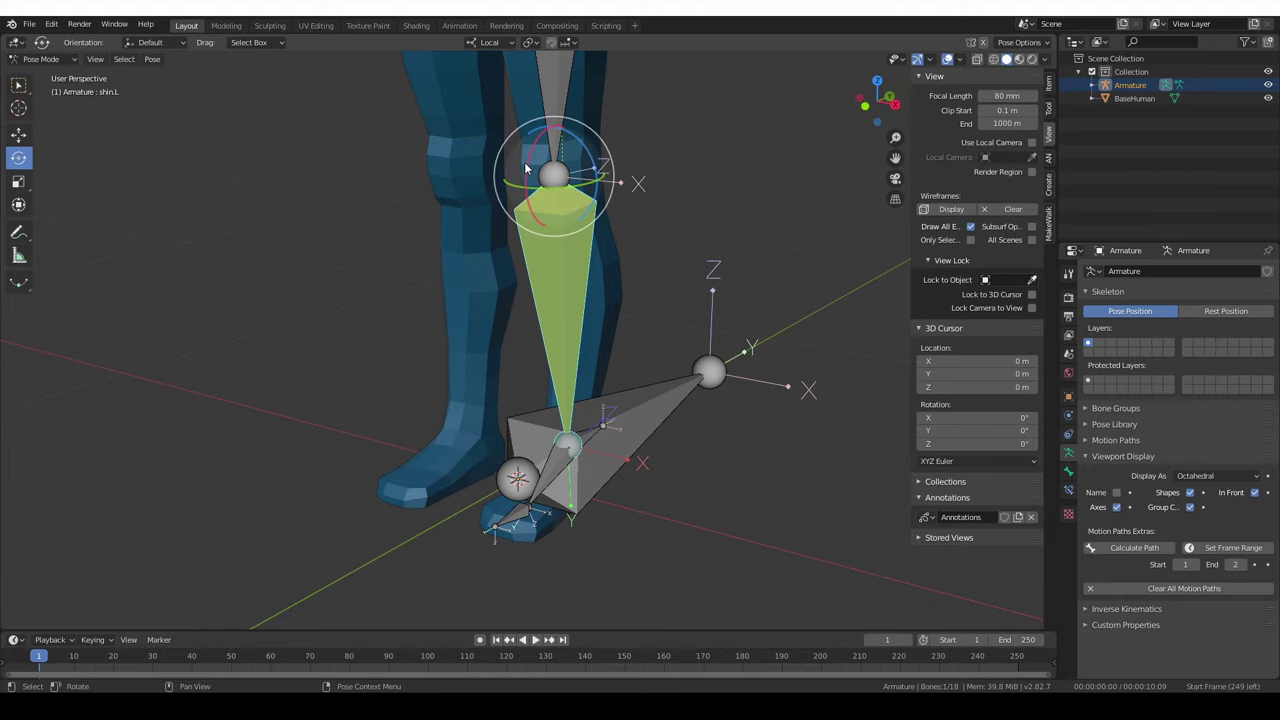
pyautogui.moveTo(527, 160); pyautogui.dragTo(522, 165)
pyautogui.moveTo(525, 168); pyautogui.dragTo(590, 172, button='middle')
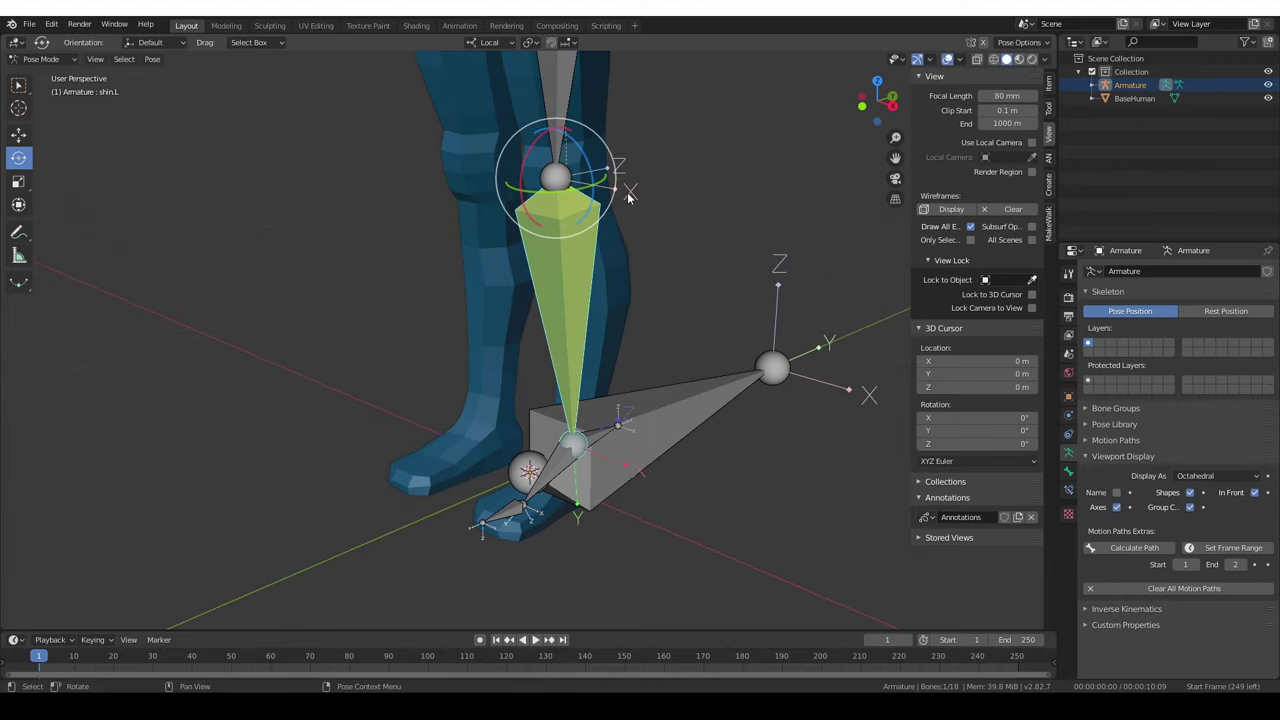
pyautogui.keyDown('shift'); pyautogui.moveTo(782, 317); pyautogui.dragTo(788, 311, button='middle'); pyautogui.keyUp('shift')
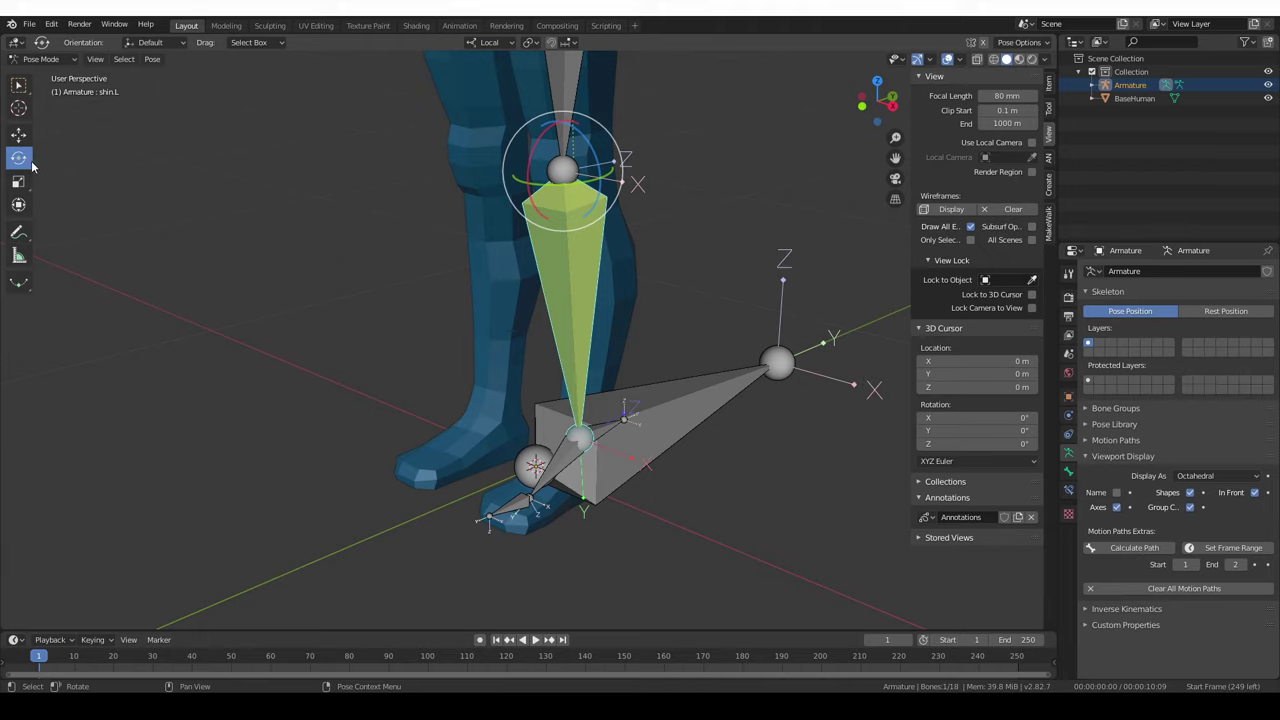
pyautogui.click(18, 86)
# Try moving the IK.L bone to test the knee bend with the locked axes, then cancel the move.
pyautogui.click(604, 429)
pyautogui.moveTo(734, 463); pyautogui.dragTo(668, 456, button='middle')
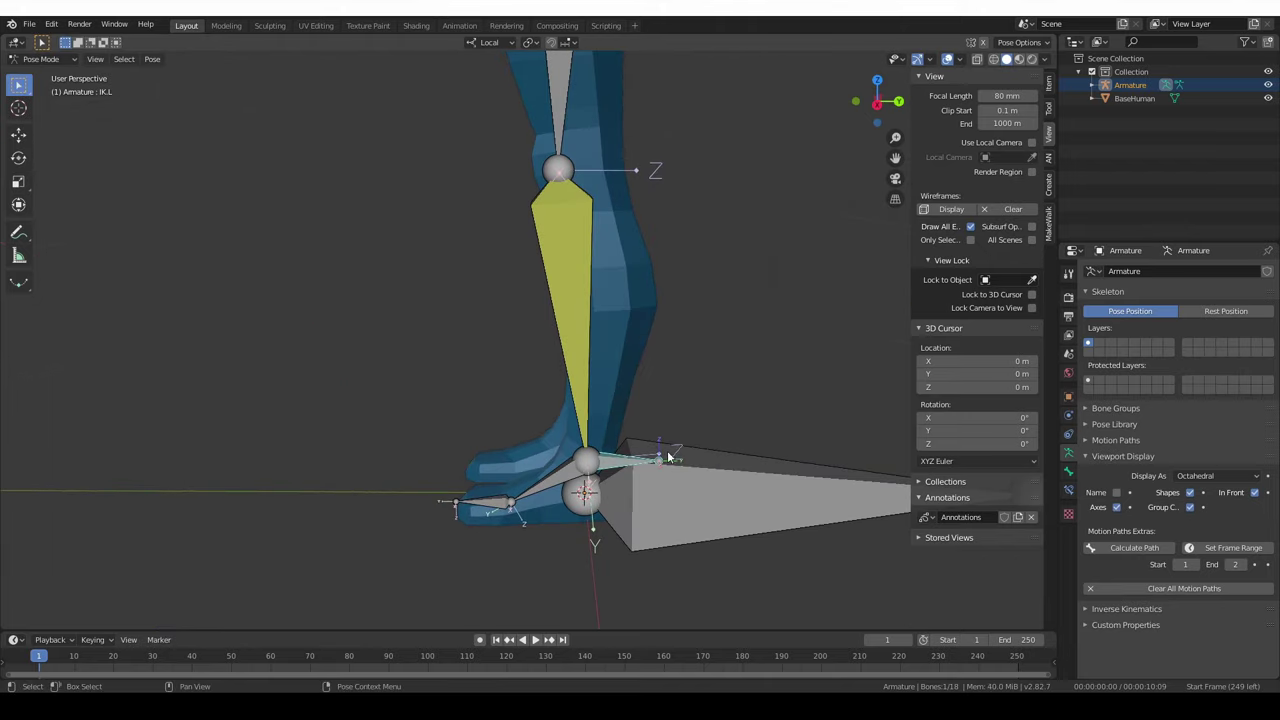
pyautogui.press('g')
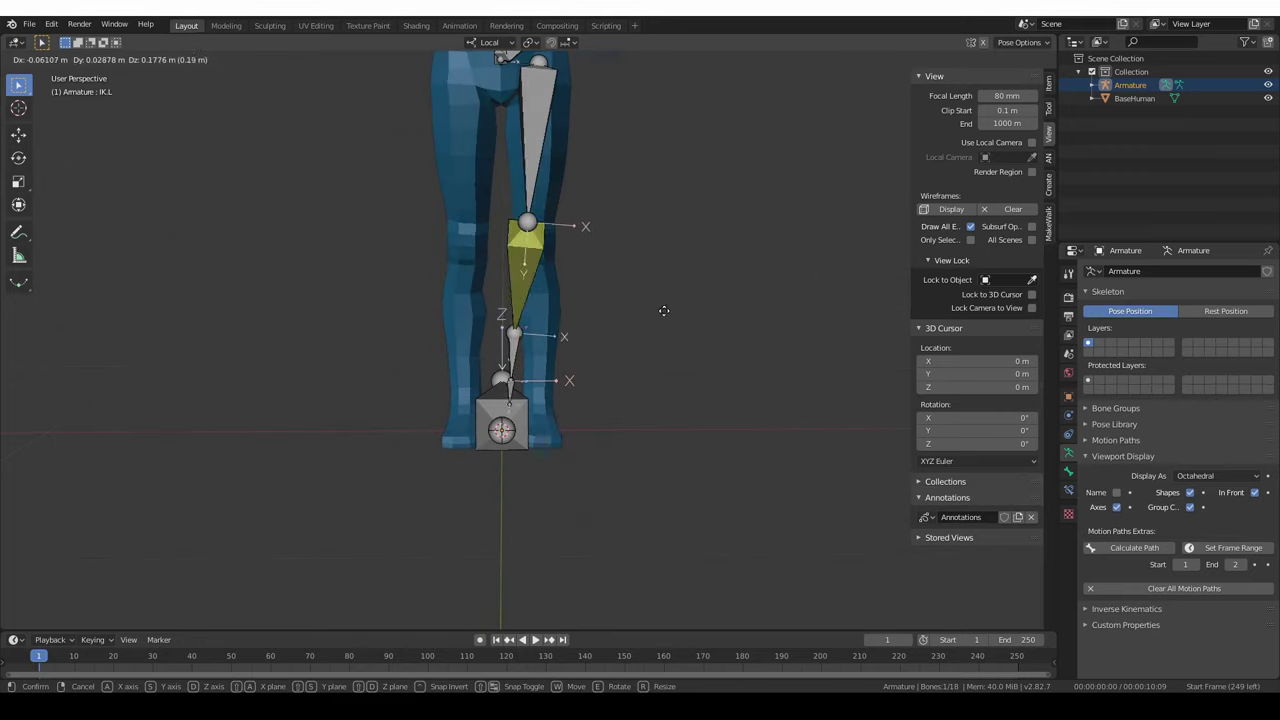
pyautogui.press('KP_3')
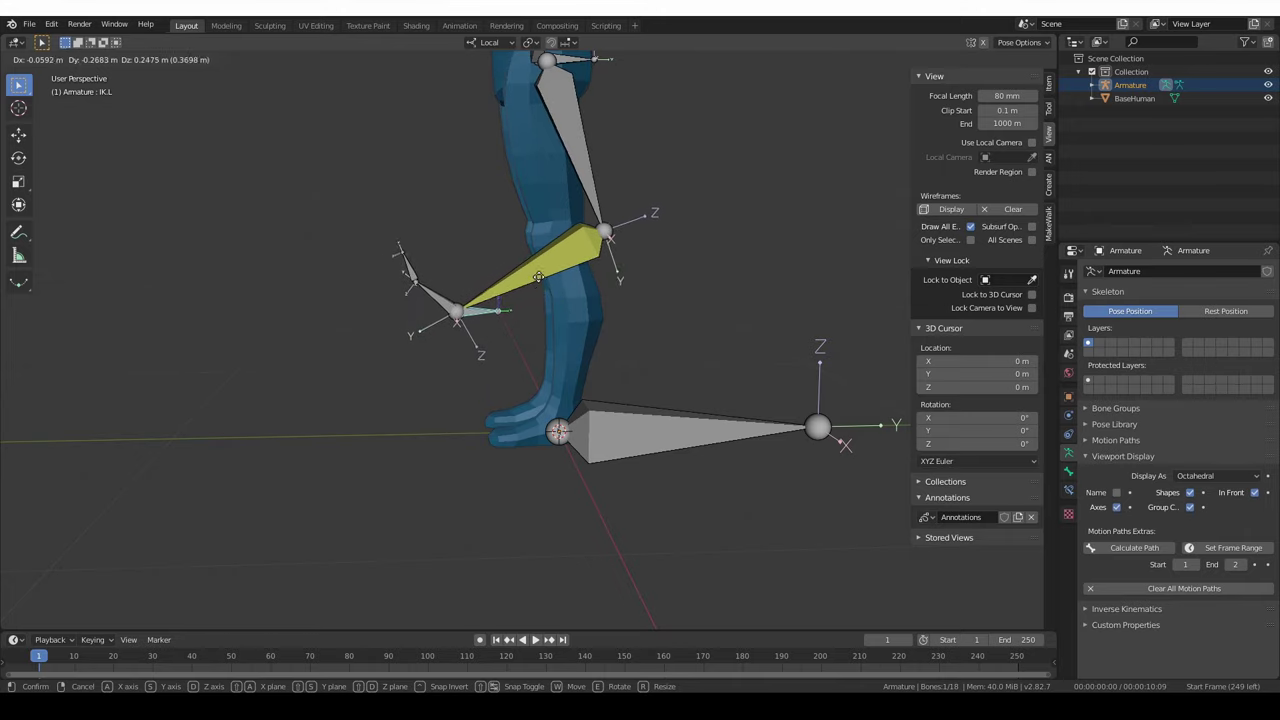
pyautogui.rightClick(566, 349)
# In Edit Mode, extrude a bone about 0.12 m forward along Y from the left knee joint in the right side view.
pyautogui.keyDown('shift'); pyautogui.moveTo(566, 349); pyautogui.dragTo(603, 358, button='middle'); pyautogui.keyUp('shift')
pyautogui.press('KP_3')
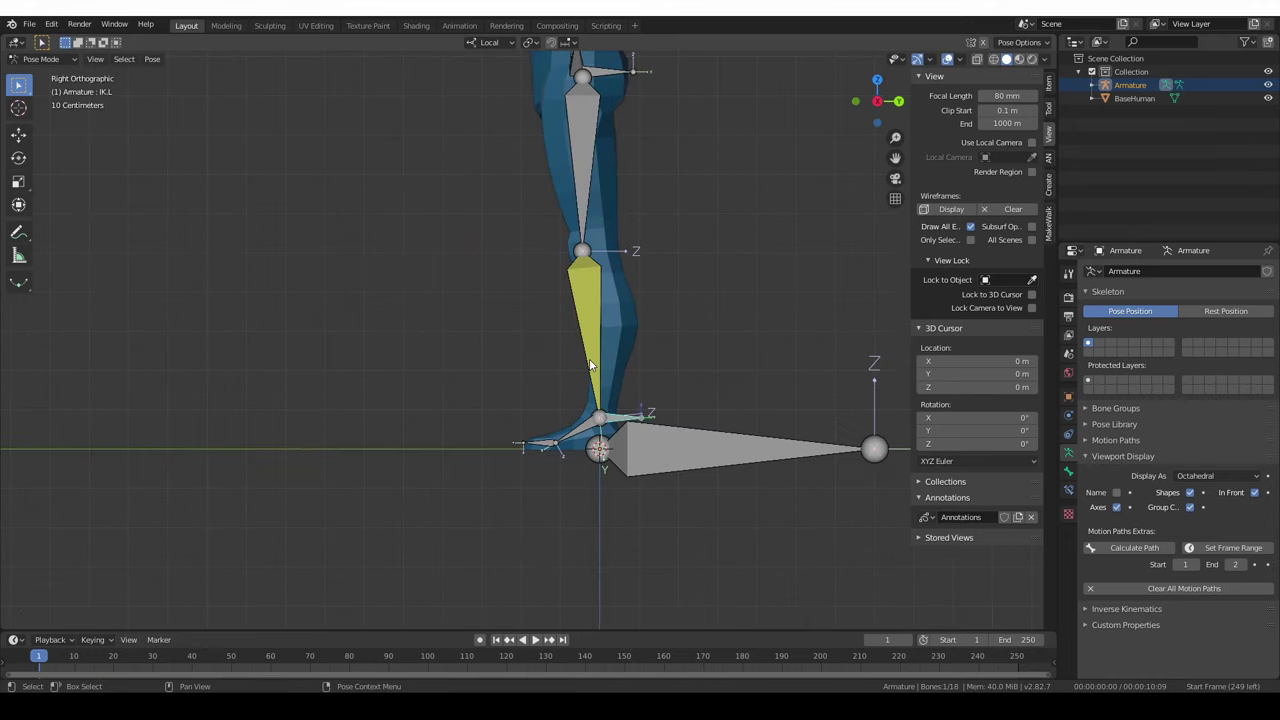
pyautogui.click(40, 58)
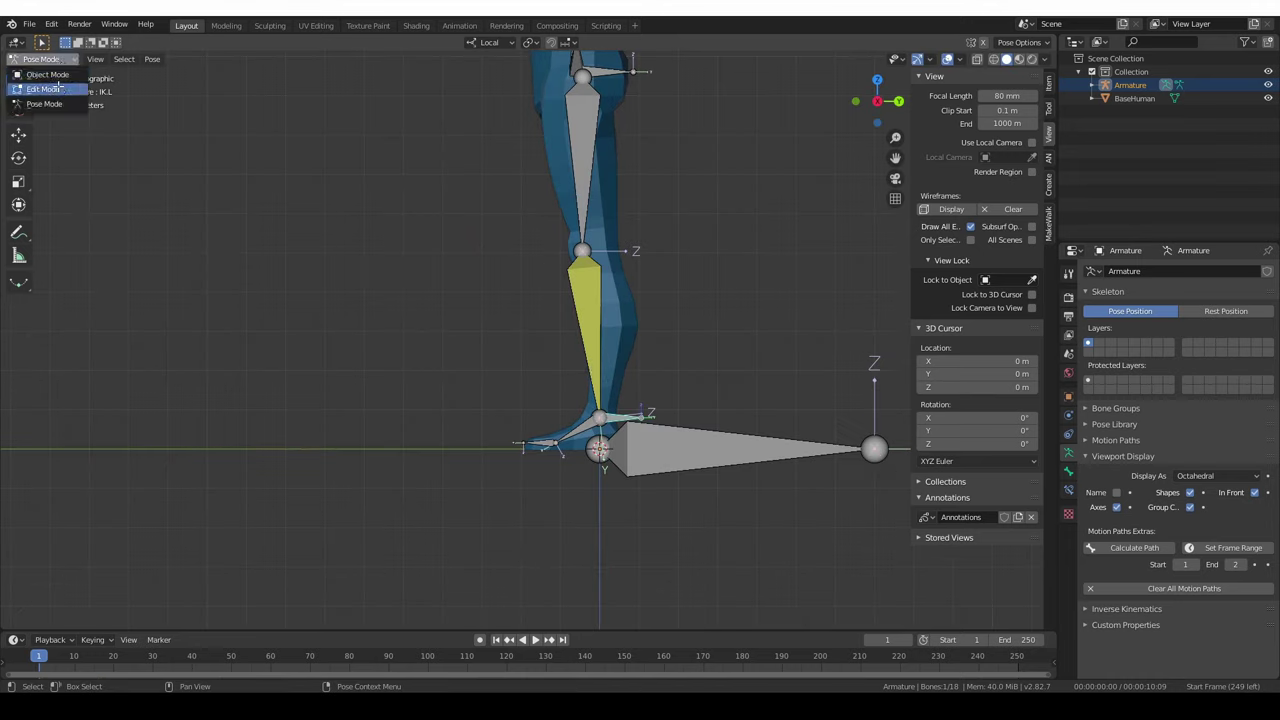
pyautogui.click(40, 89)
pyautogui.click(594, 237)
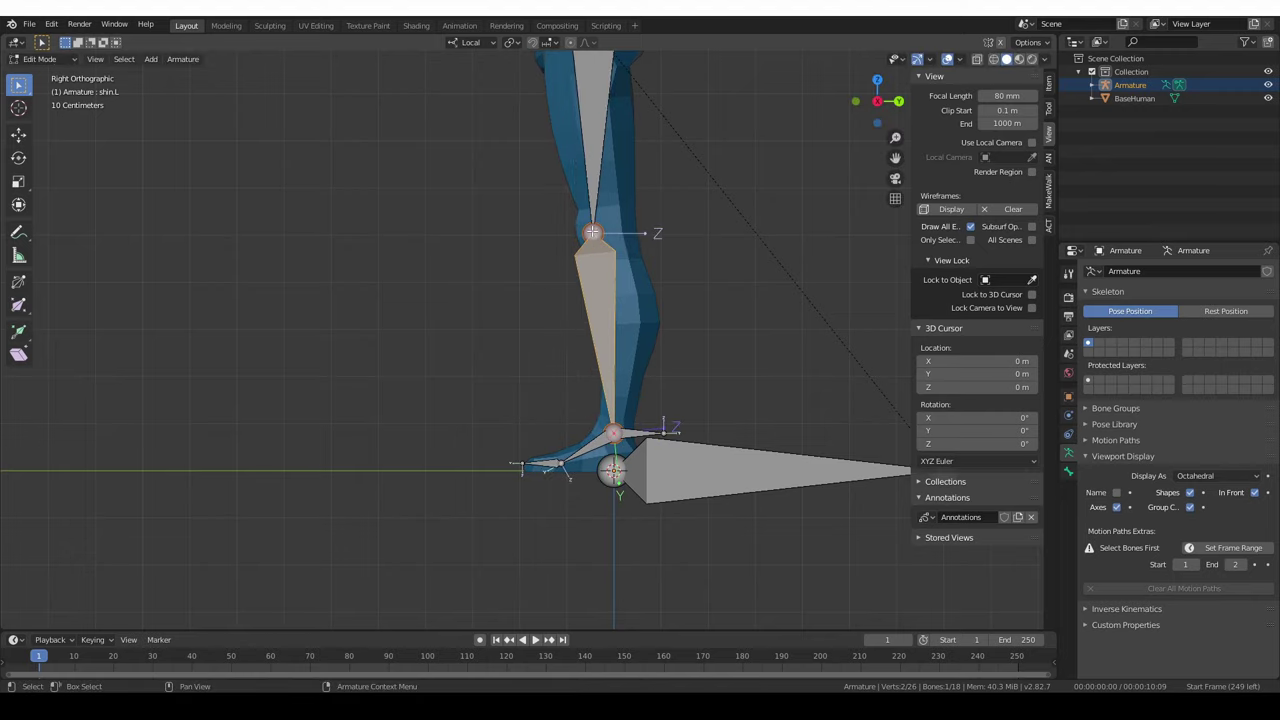
pyautogui.press('g')
pyautogui.rightClick(583, 240)
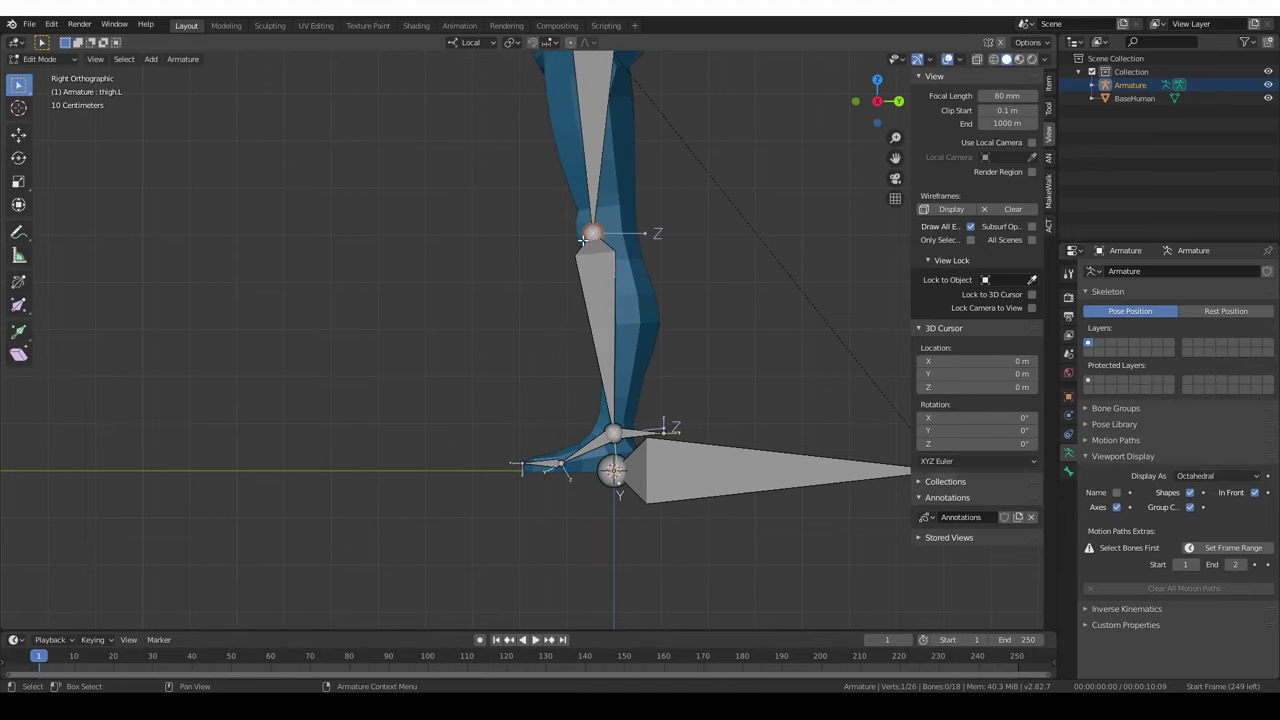
pyautogui.press('alt')
pyautogui.press('e')
pyautogui.press('y')
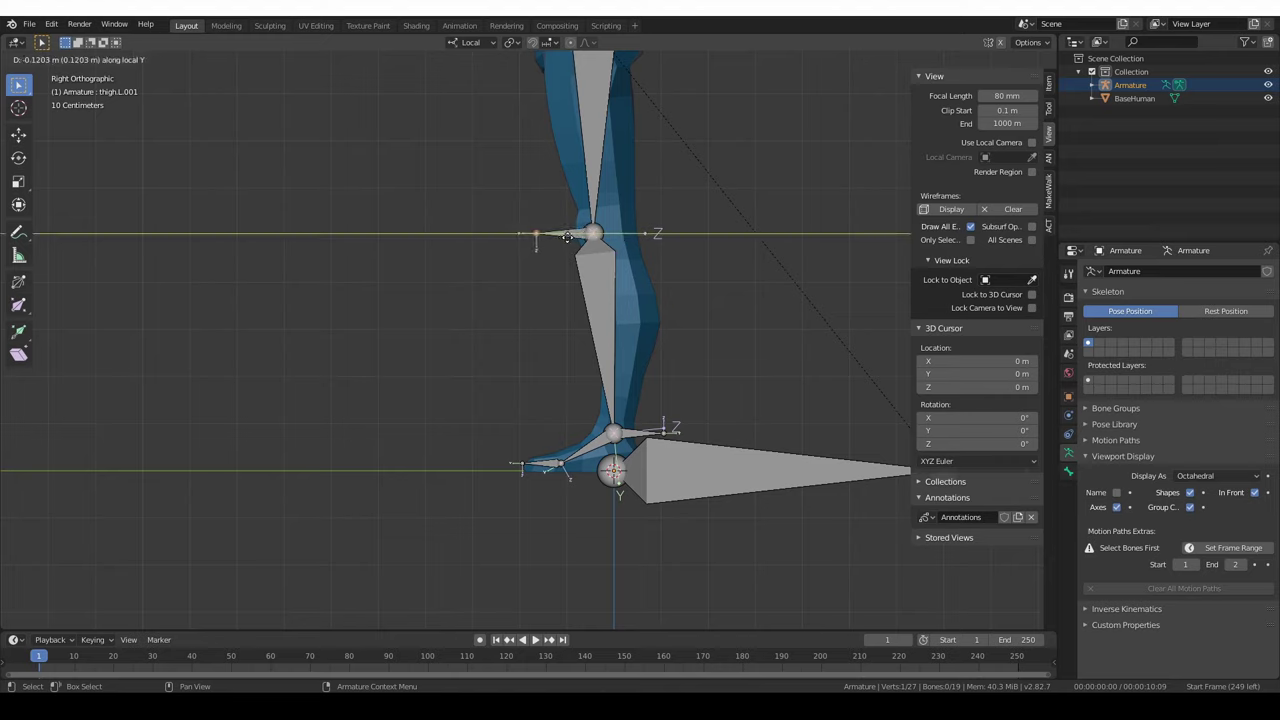
pyautogui.click(569, 237)
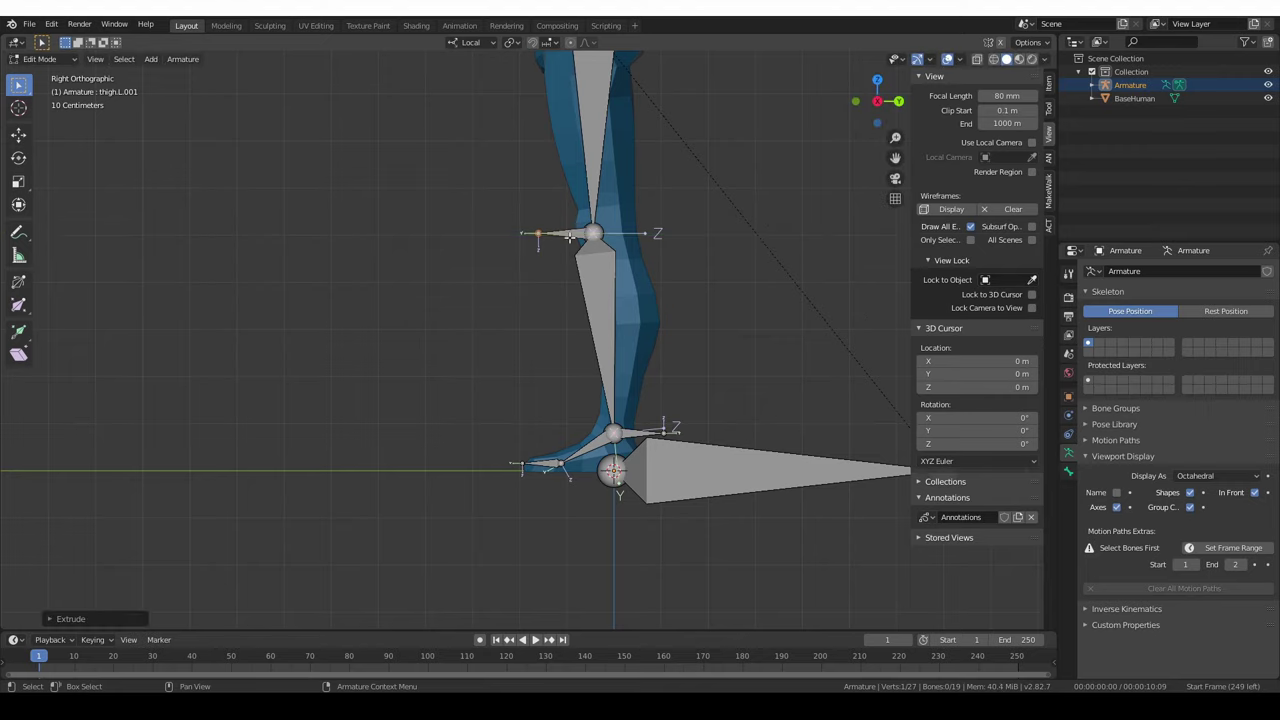
# Clear the parent of the new knee bone and move it about 0.45 m forward along Y.
pyautogui.click(565, 236)
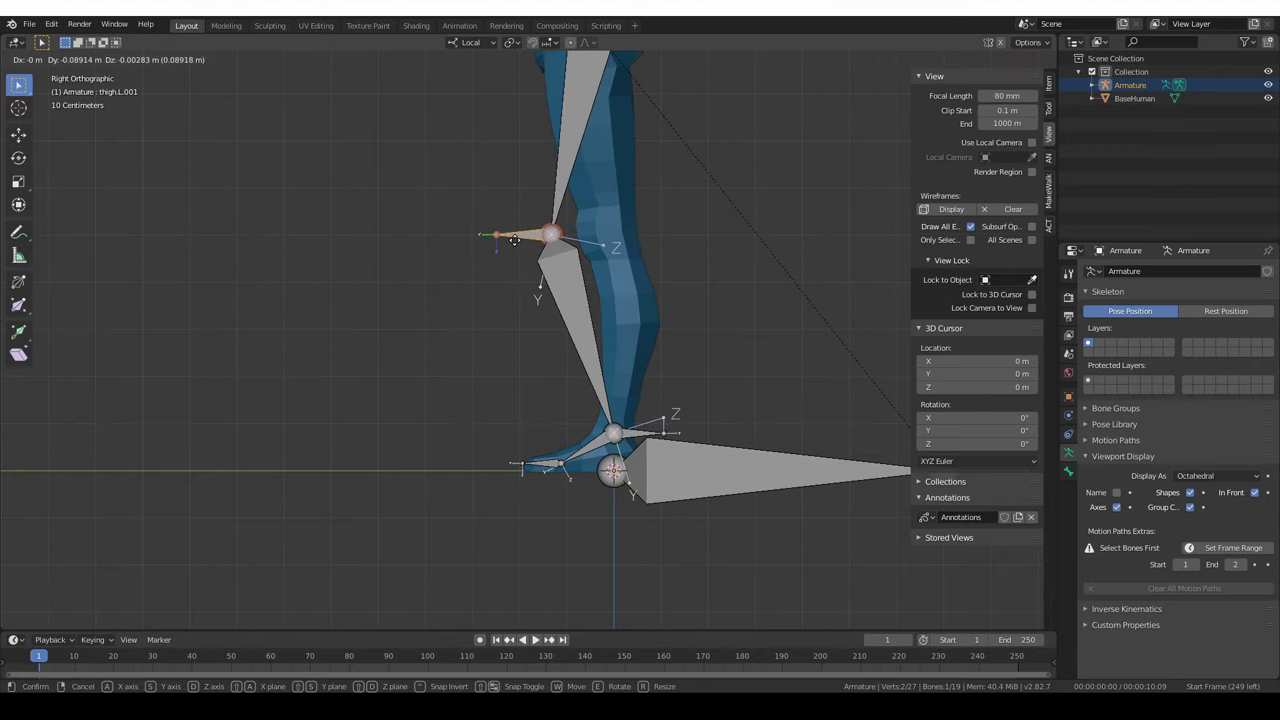
pyautogui.hotkey('alt', 'p')
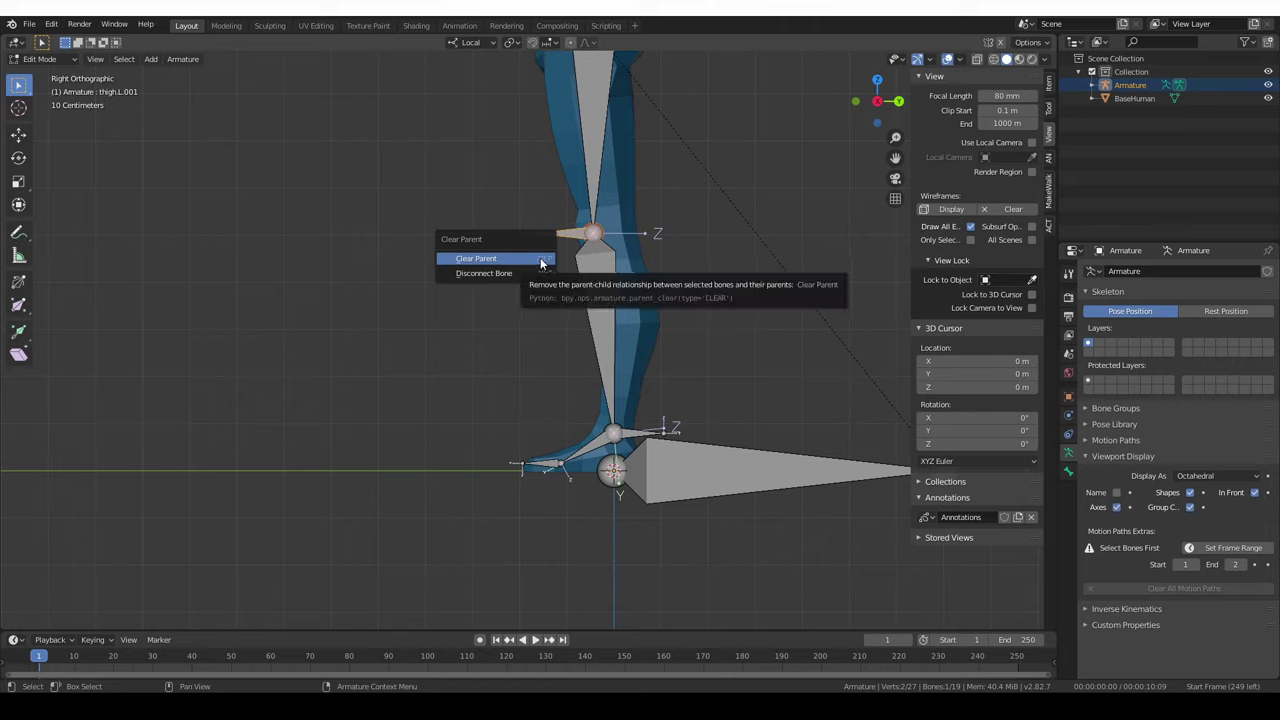
pyautogui.click(541, 260)
pyautogui.press('g')
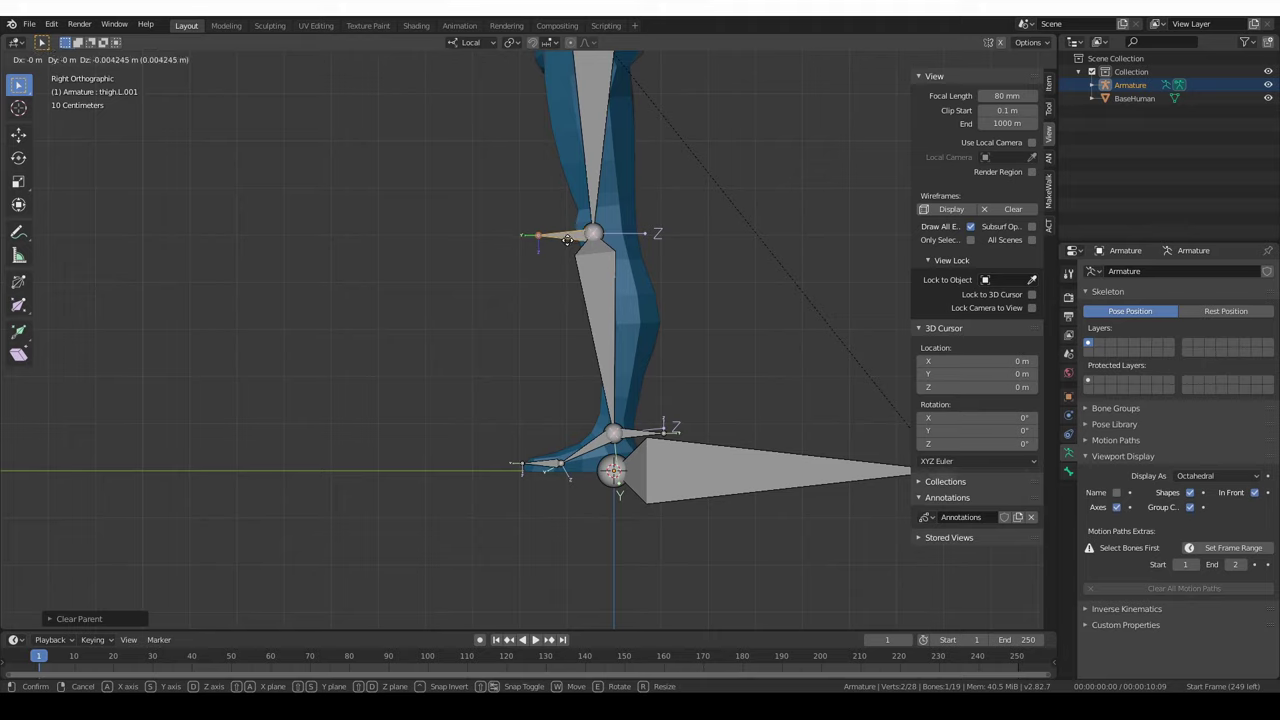
pyautogui.press('y')
pyautogui.press('y')
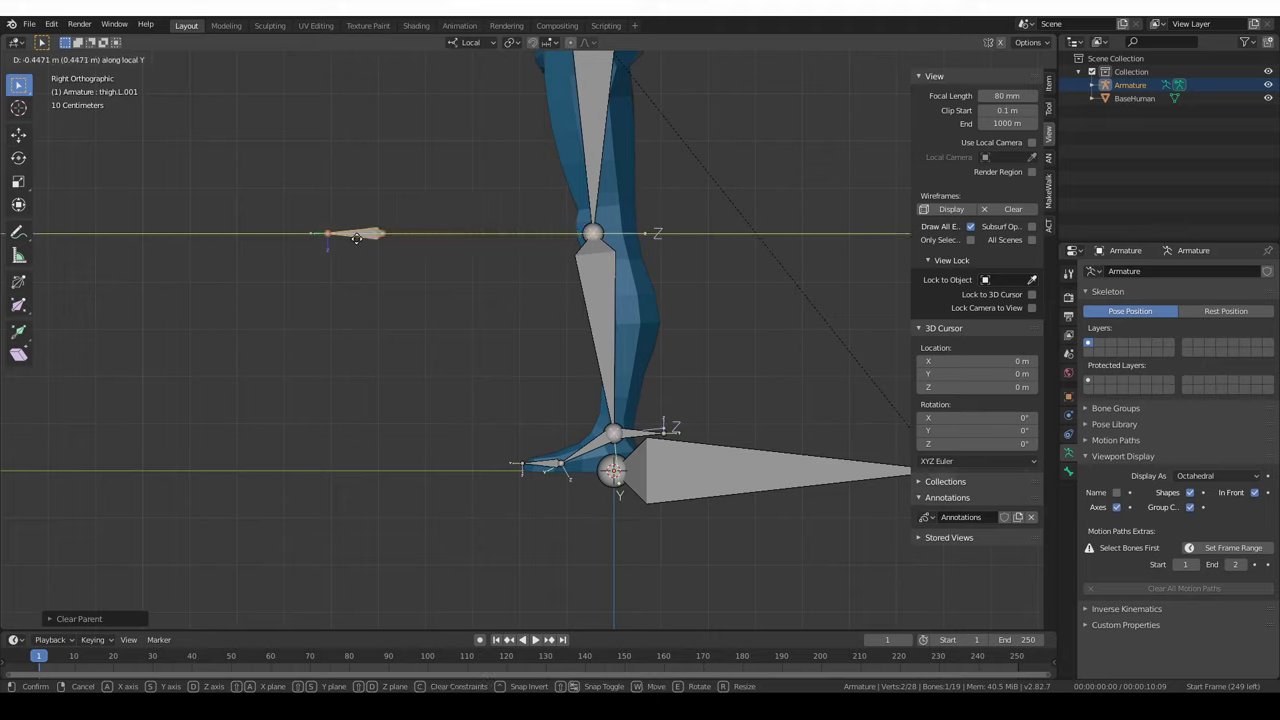
pyautogui.click(357, 238)
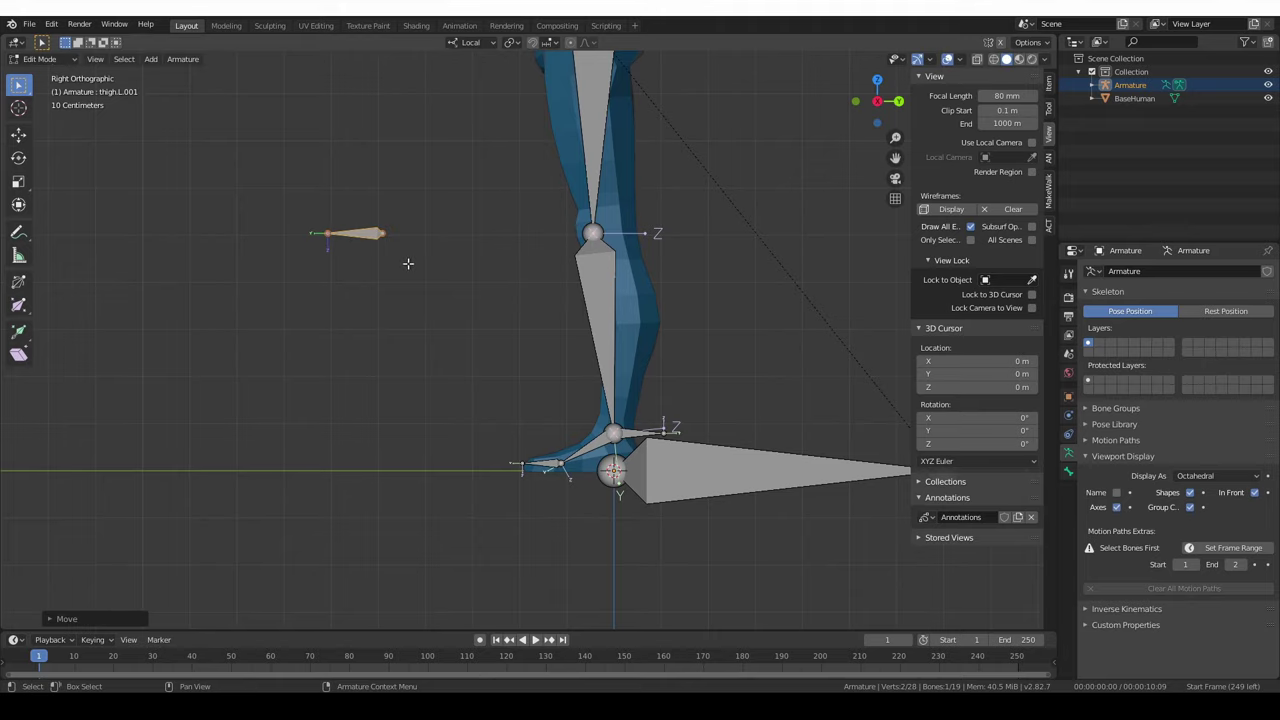
# Rename the detached bone in front of the knee as pole.L.
pyautogui.press('F2')
pyautogui.write('pol')
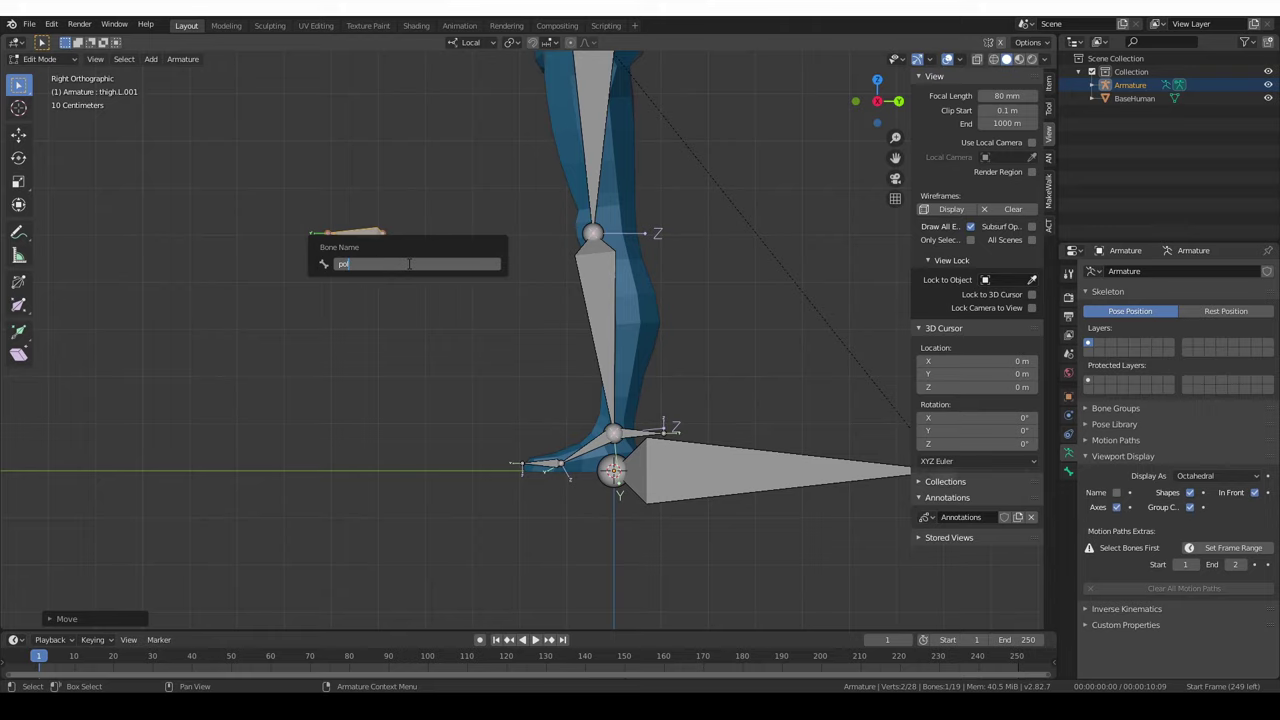
pyautogui.write('e.L')
pyautogui.press('Return')
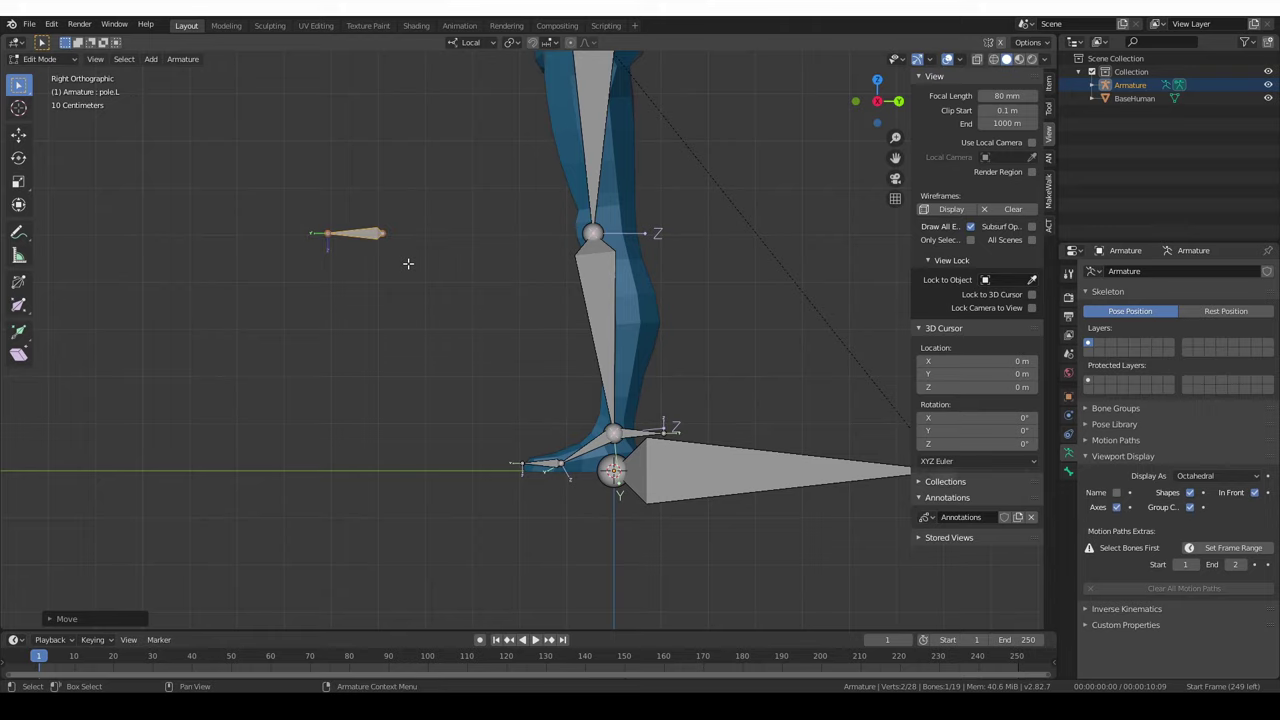
# Switch the armature back to Pose Mode and select the shin.L bone.
pyautogui.moveTo(408, 263); pyautogui.dragTo(449, 286, button='middle')
pyautogui.hotkey('ctrl', 'Tab')
pyautogui.click(604, 326)
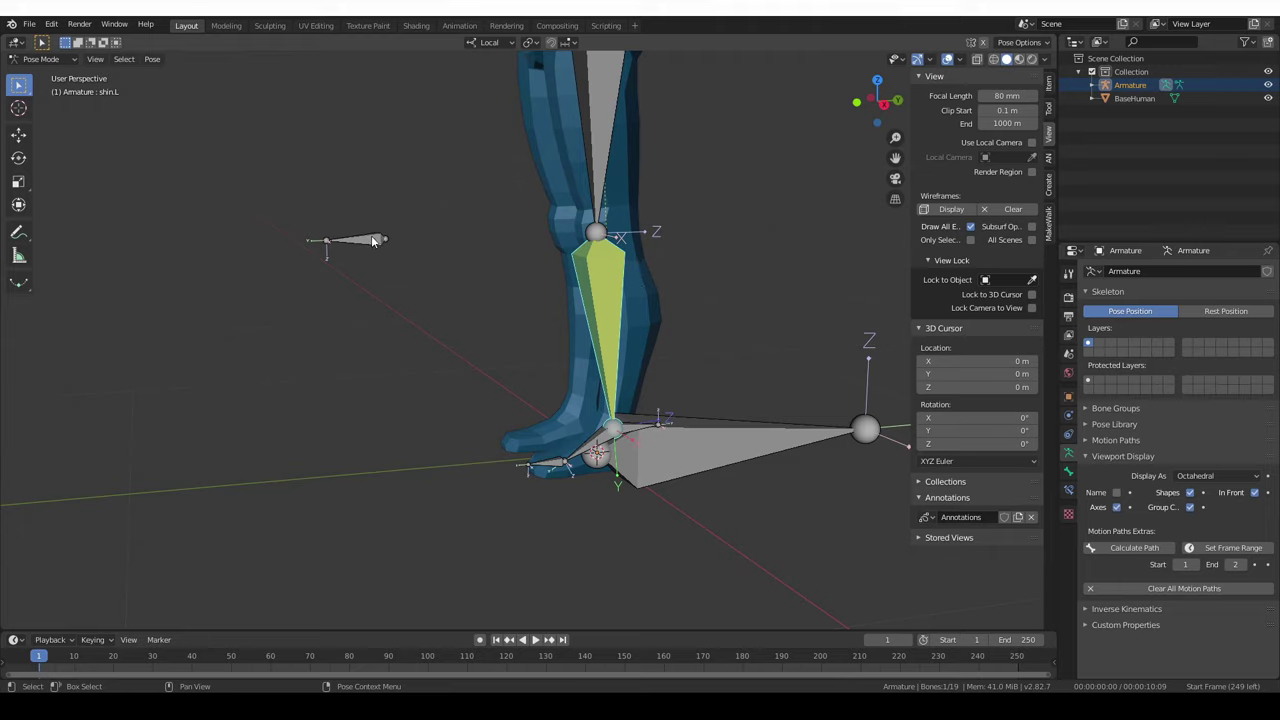
pyautogui.click(63, 59)
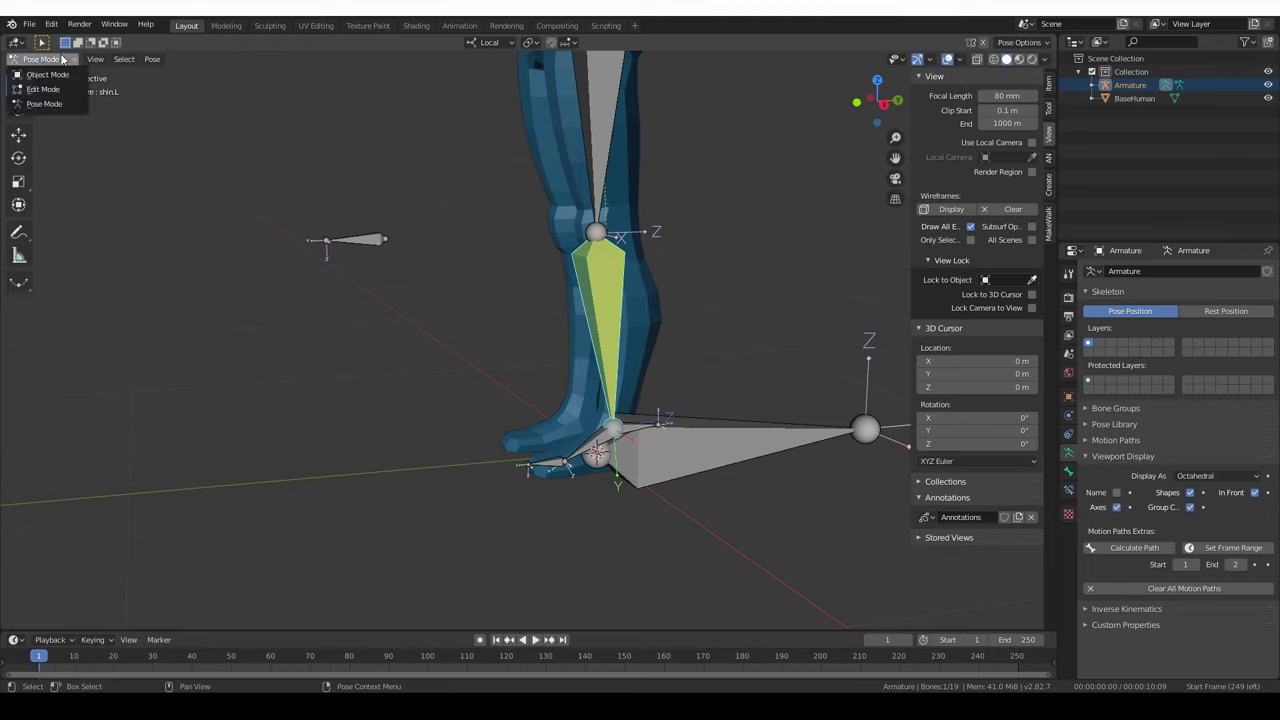
pyautogui.click(63, 106)
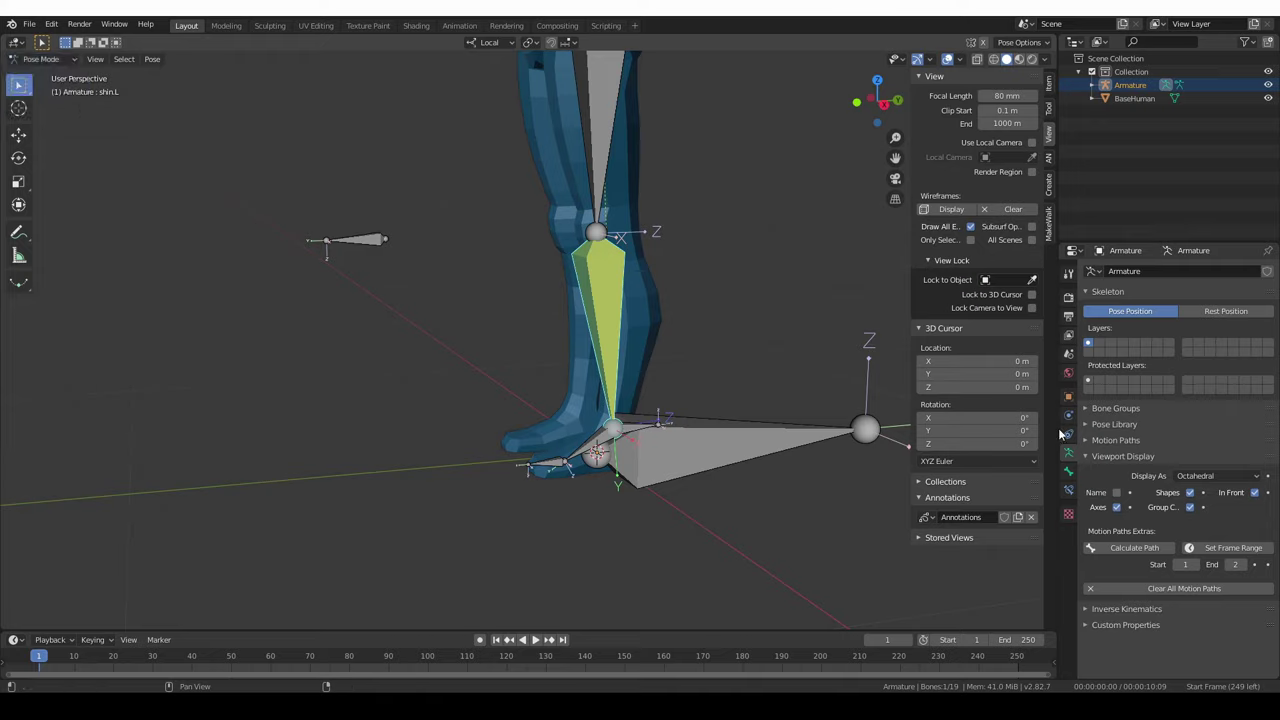
# Set the pole target of the shin.L IK constraint to Armature with the bone pole.L.
pyautogui.click(1068, 497)
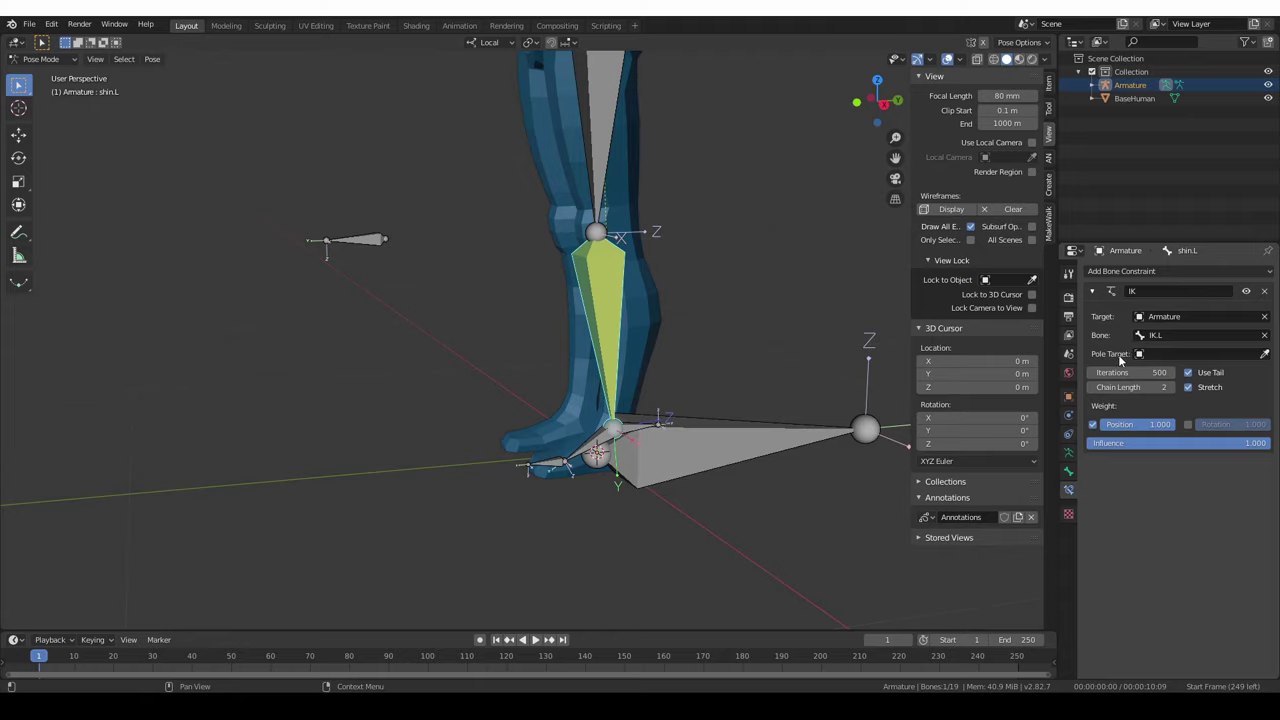
pyautogui.click(1170, 355)
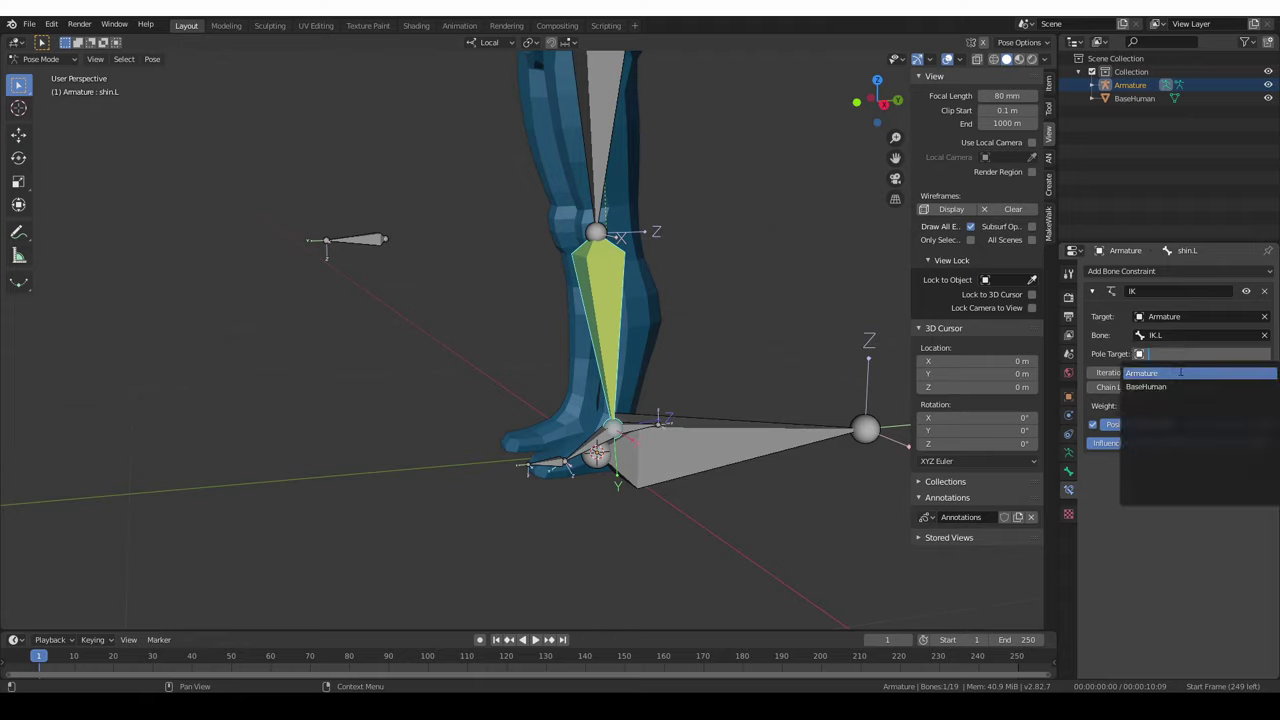
pyautogui.click(1163, 373)
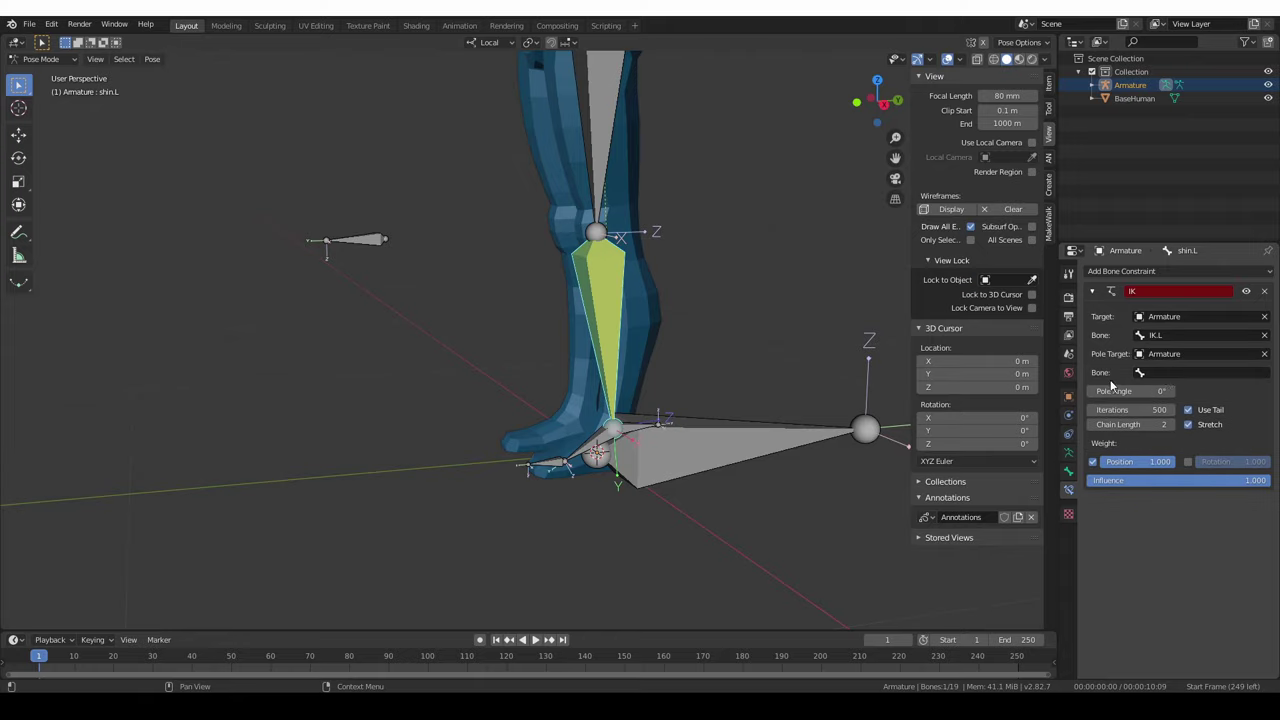
pyautogui.click(1163, 373)
pyautogui.write('p')
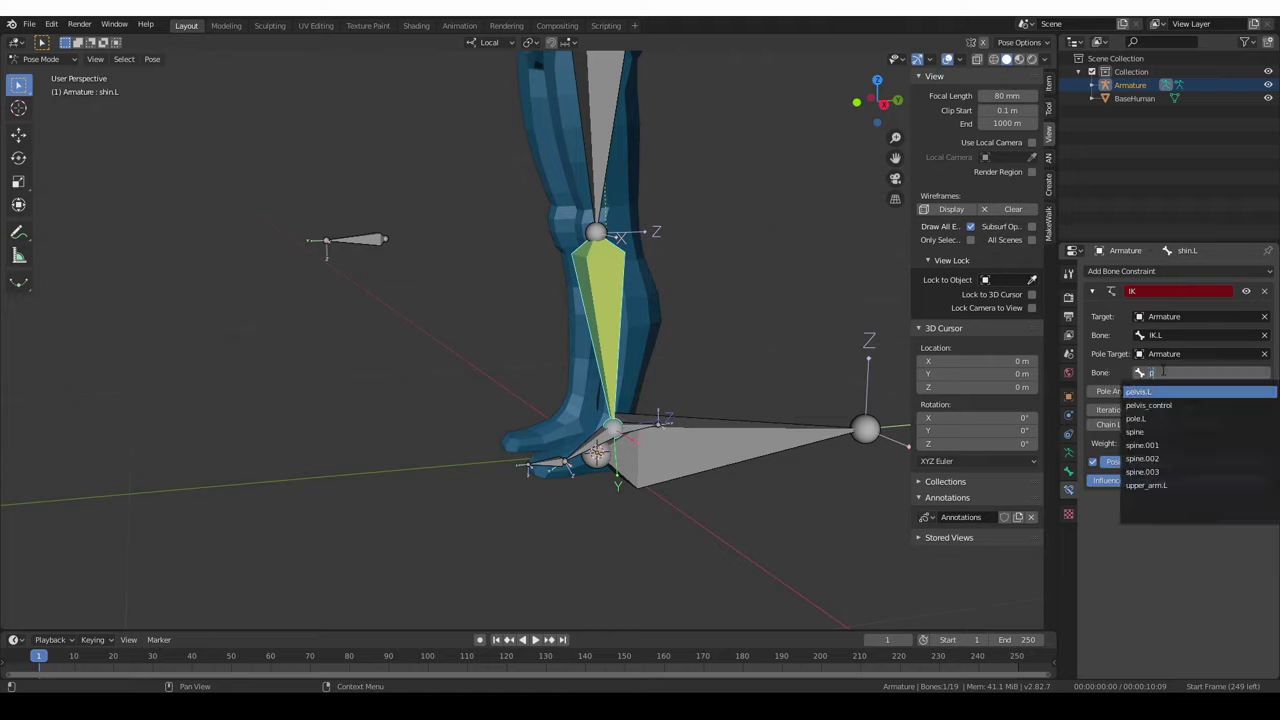
pyautogui.write('o')
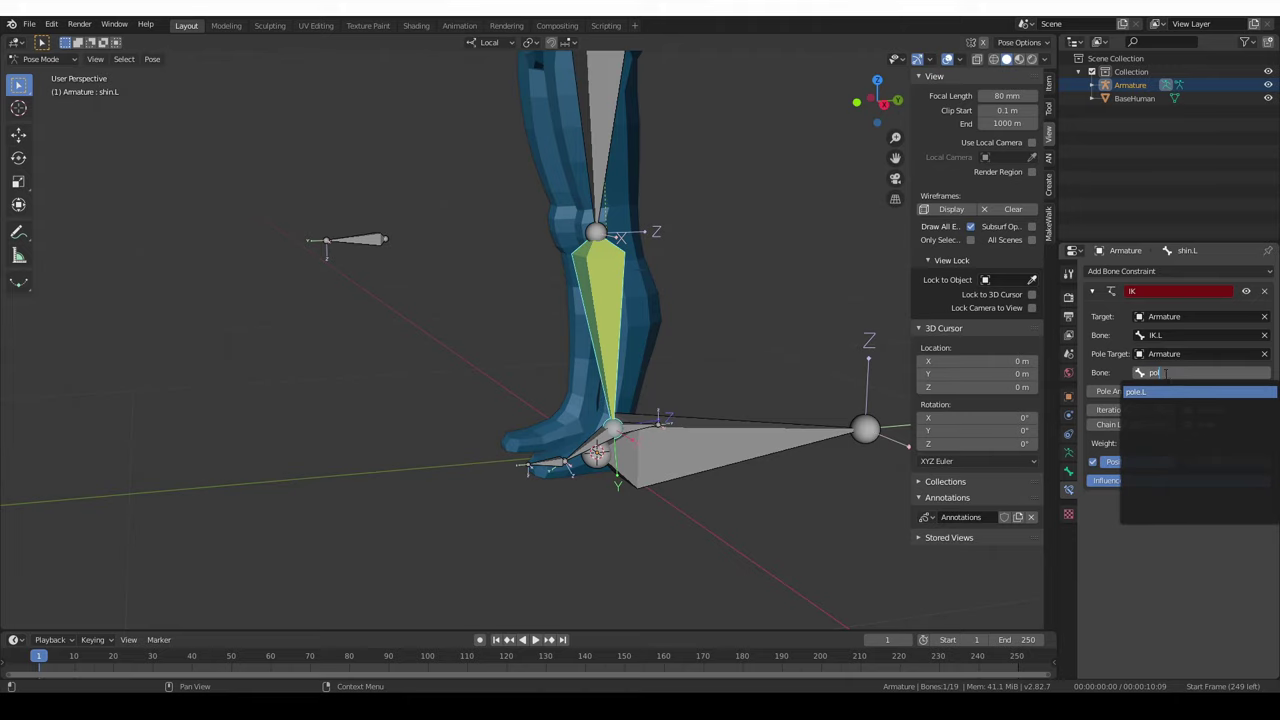
pyautogui.write('l')
pyautogui.click(1159, 393)
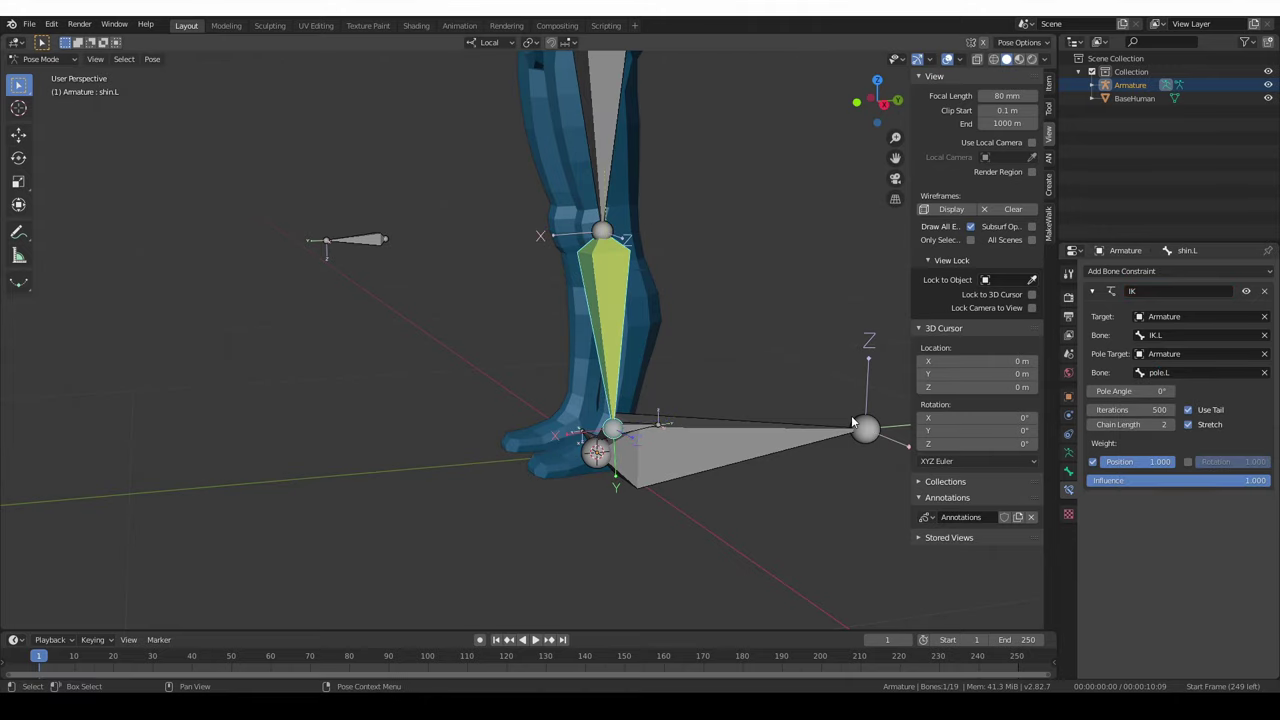
# Set the pole angle of the shin.L IK constraint to -90° so the knee faces forward.
pyautogui.moveTo(851, 415); pyautogui.dragTo(835, 450, button='middle')
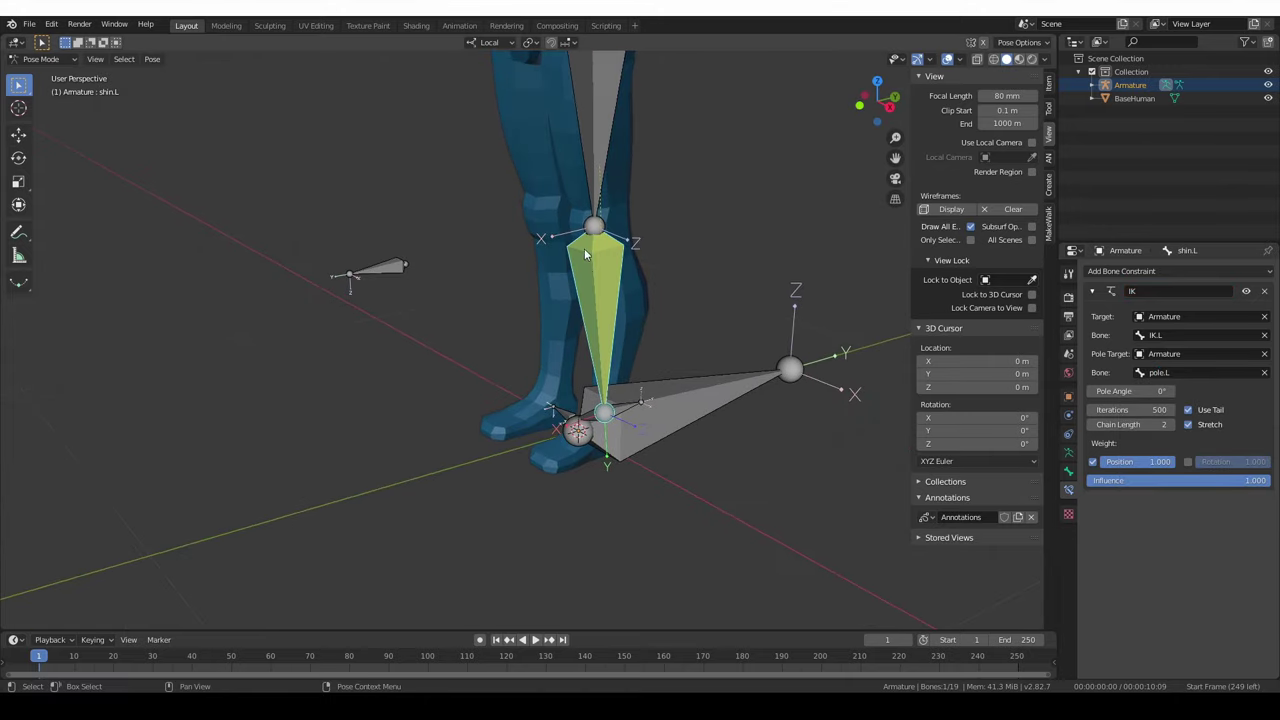
pyautogui.moveTo(669, 424); pyautogui.dragTo(631, 417, button='middle')
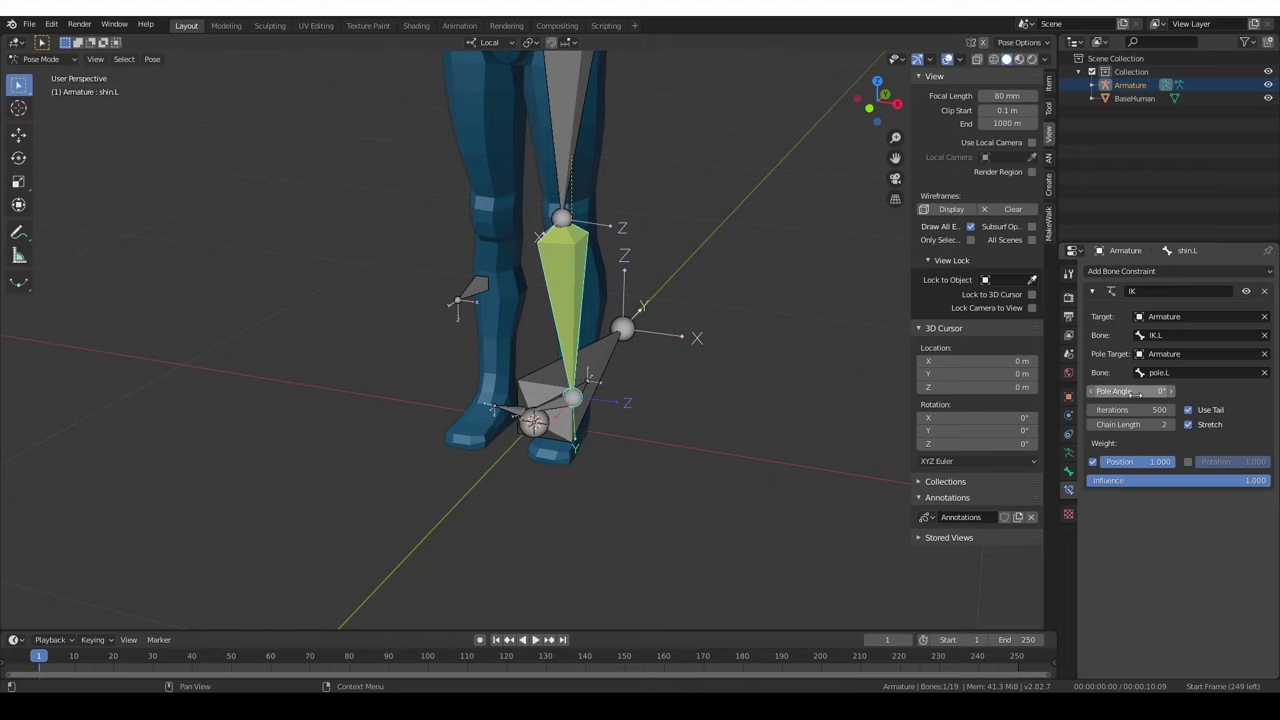
pyautogui.moveTo(1136, 394)
pyautogui.mouseDown()
pyautogui.moveTo(1085, 395)
pyautogui.moveTo(1157, 393)
pyautogui.mouseUp()
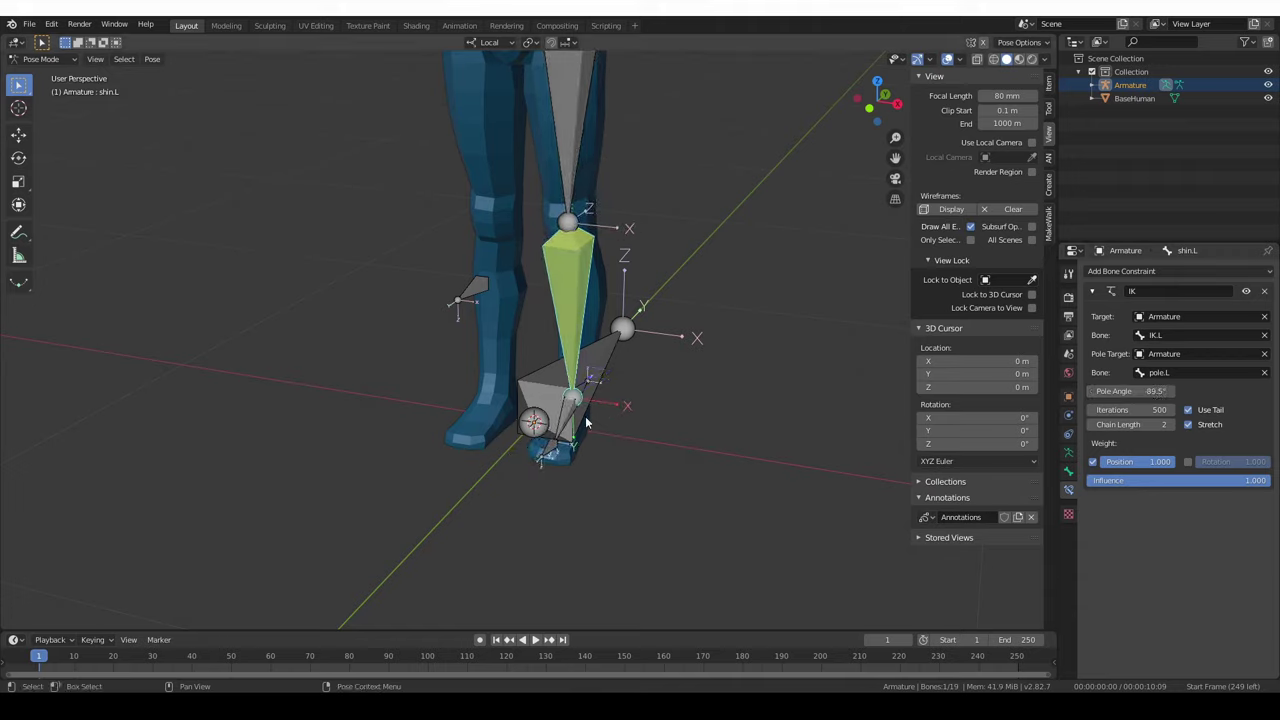
pyautogui.click(1128, 392)
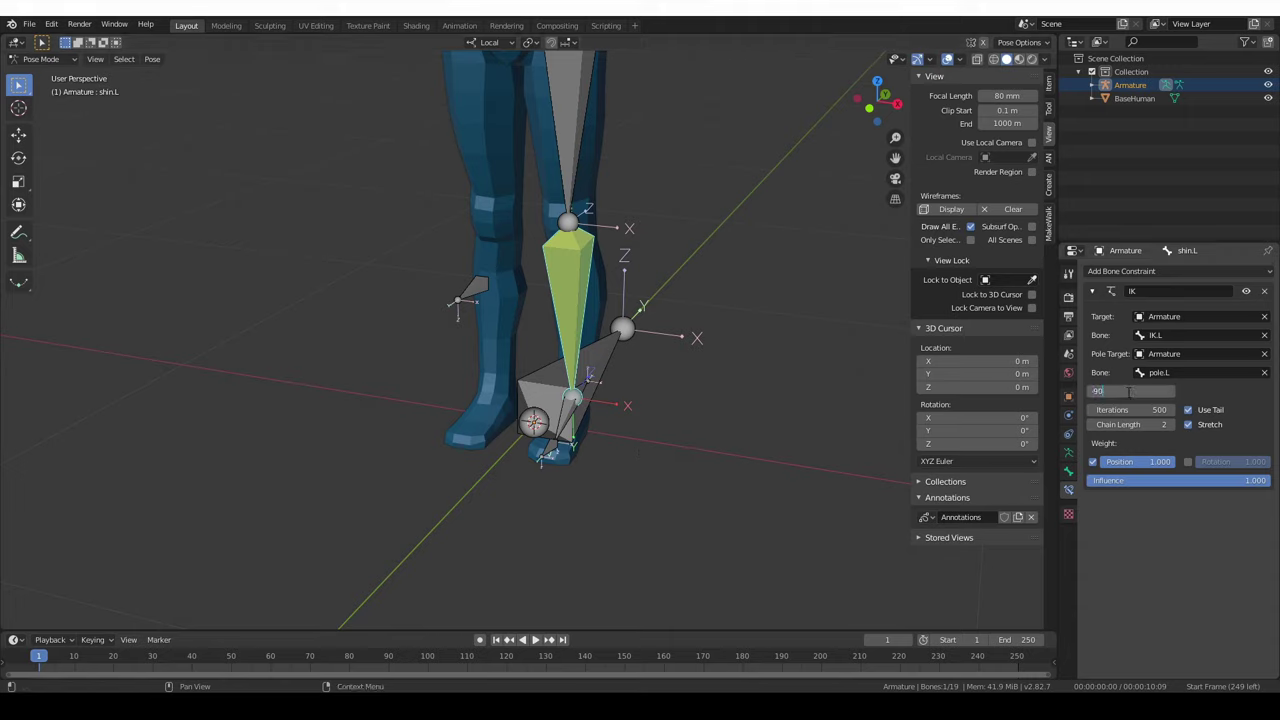
pyautogui.press('Return')
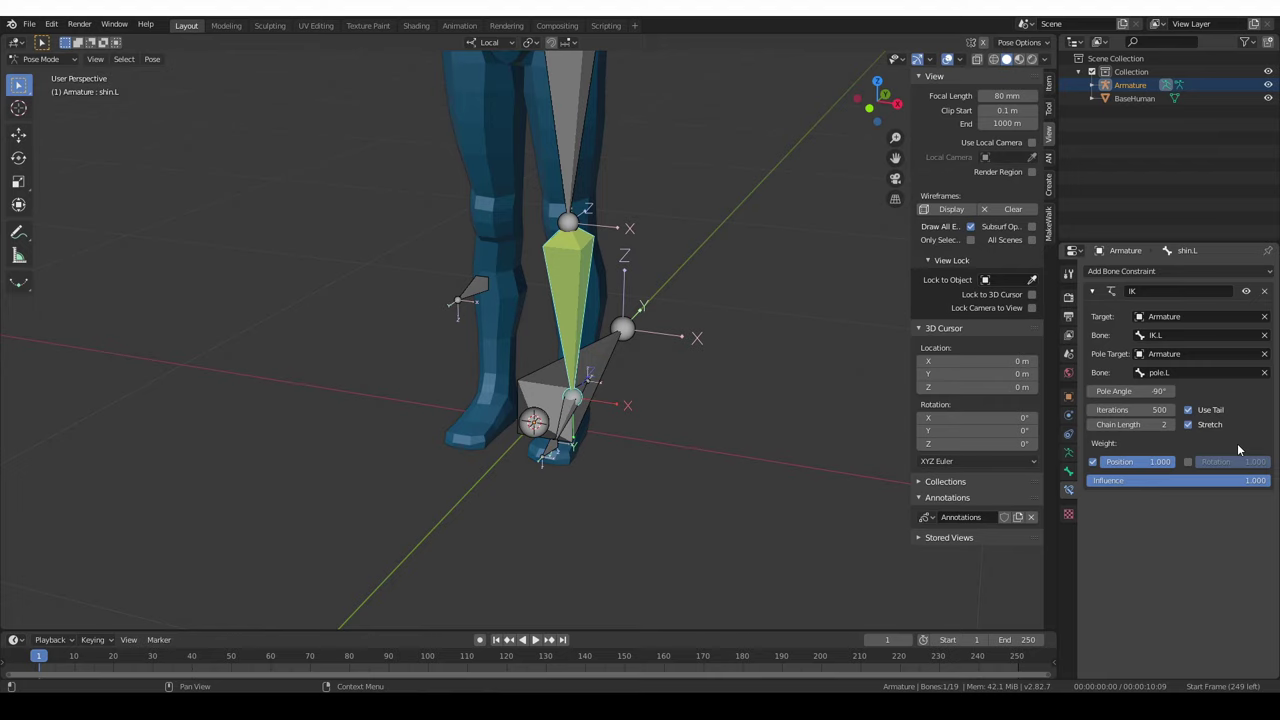
# Test the bending of the left leg by moving the IK.L bone forward and up, and cancel each move.
pyautogui.moveTo(854, 277); pyautogui.dragTo(648, 440, button='middle')
pyautogui.click(644, 440)
pyautogui.press('g')
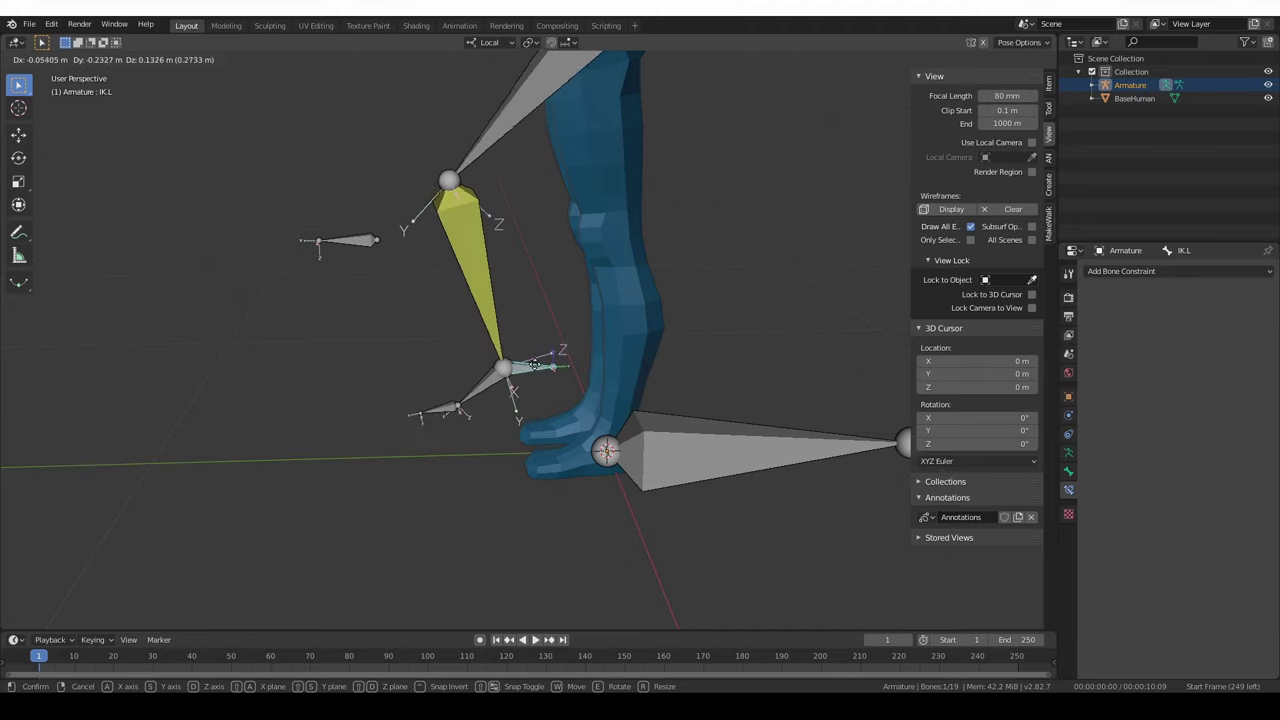
pyautogui.rightClick(600, 393)
pyautogui.scroll(-3, 609, 397)
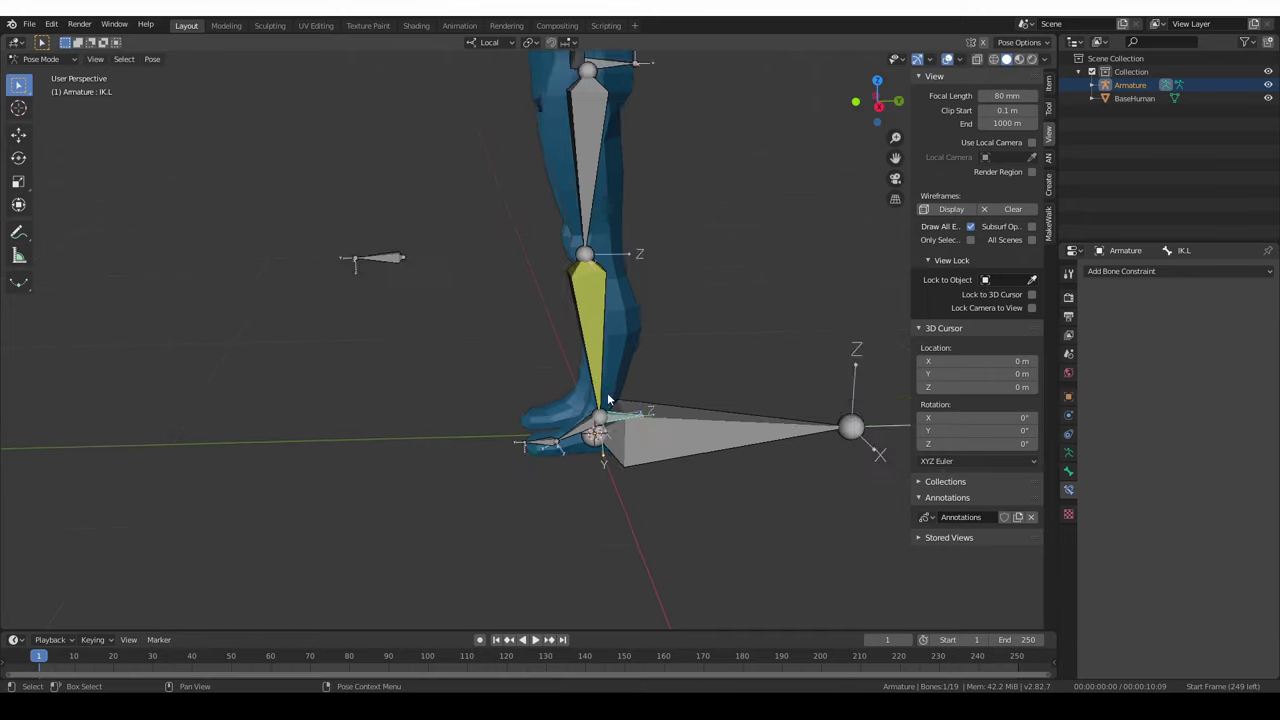
pyautogui.moveTo(650, 415); pyautogui.dragTo(658, 419, button='middle')
pyautogui.moveTo(700, 374); pyautogui.dragTo(697, 367, button='middle')
pyautogui.press('g')
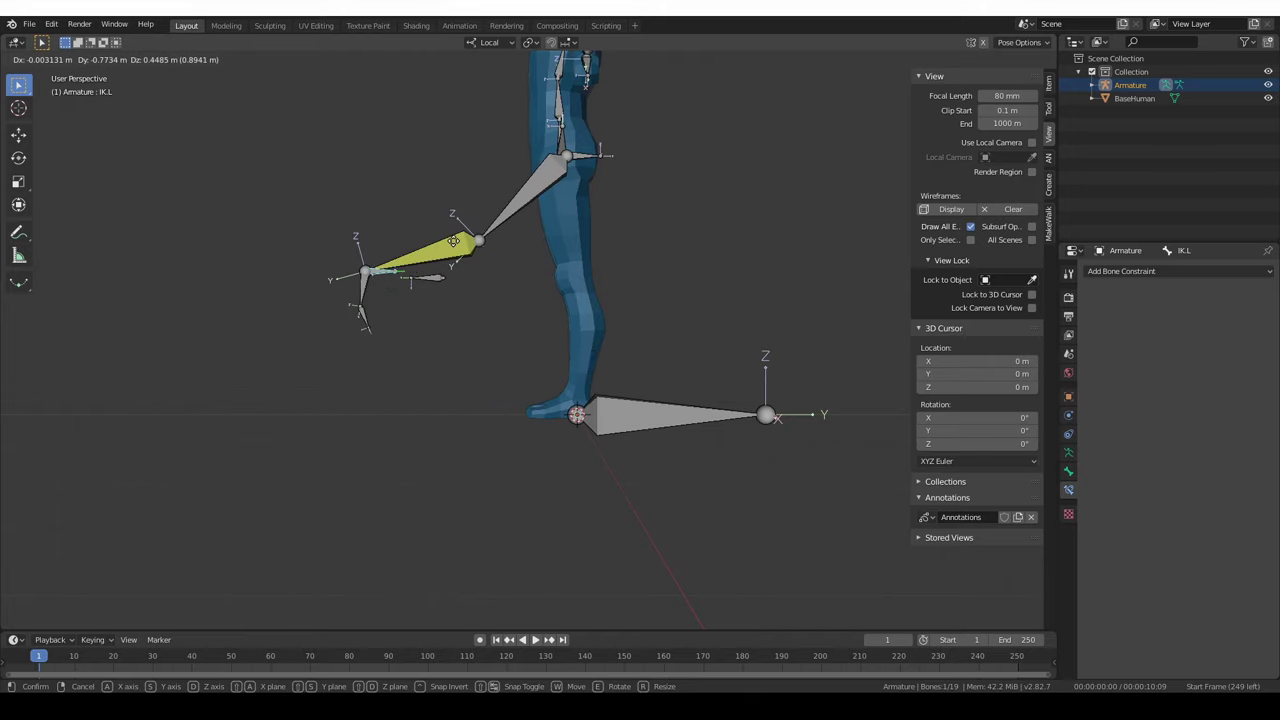
pyautogui.rightClick(452, 219)
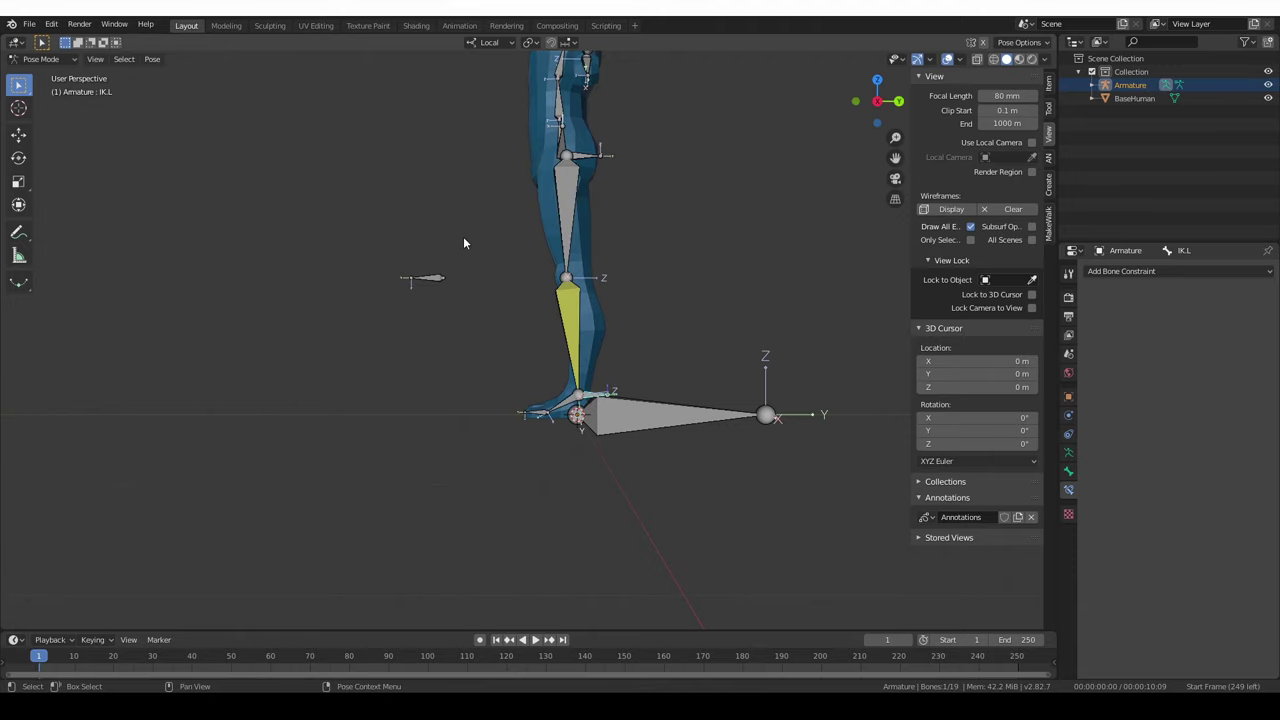
# In Edit Mode, move the pole.L bone about 0.3 m farther in front of the knee along its local Y axis.
pyautogui.click(436, 280)
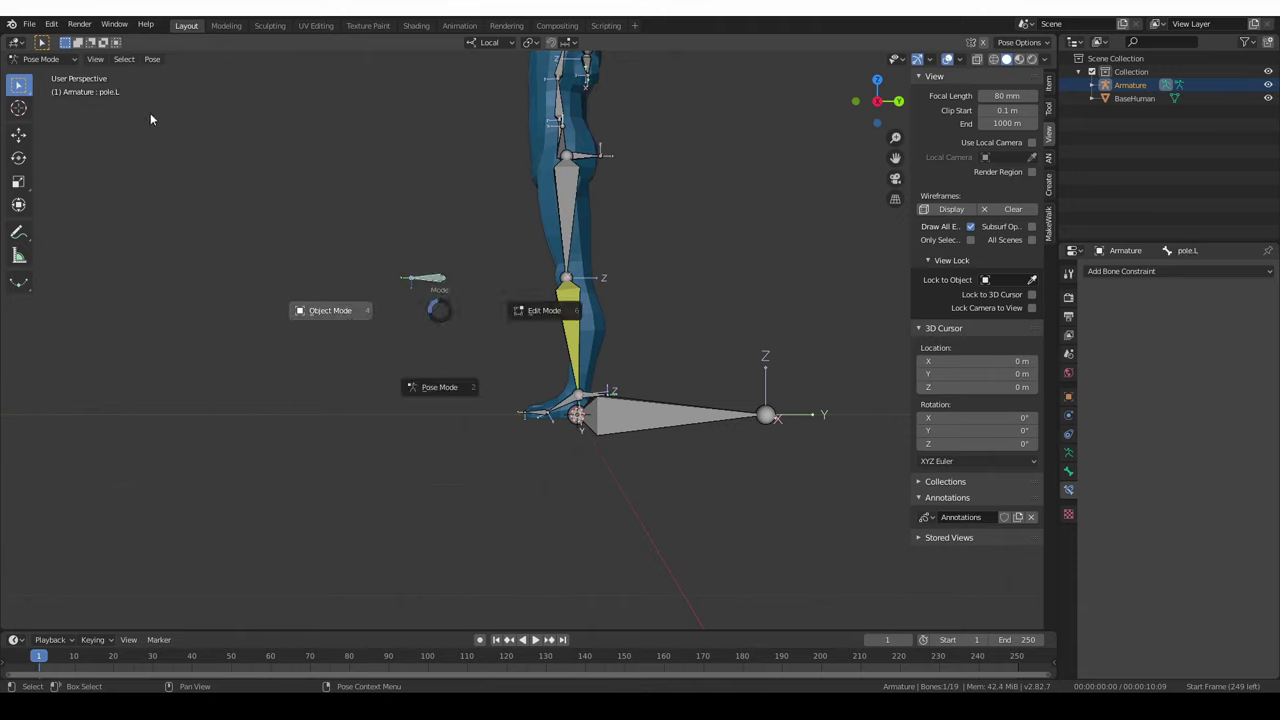
pyautogui.press('Escape')
pyautogui.click(46, 62)
pyautogui.click(56, 90)
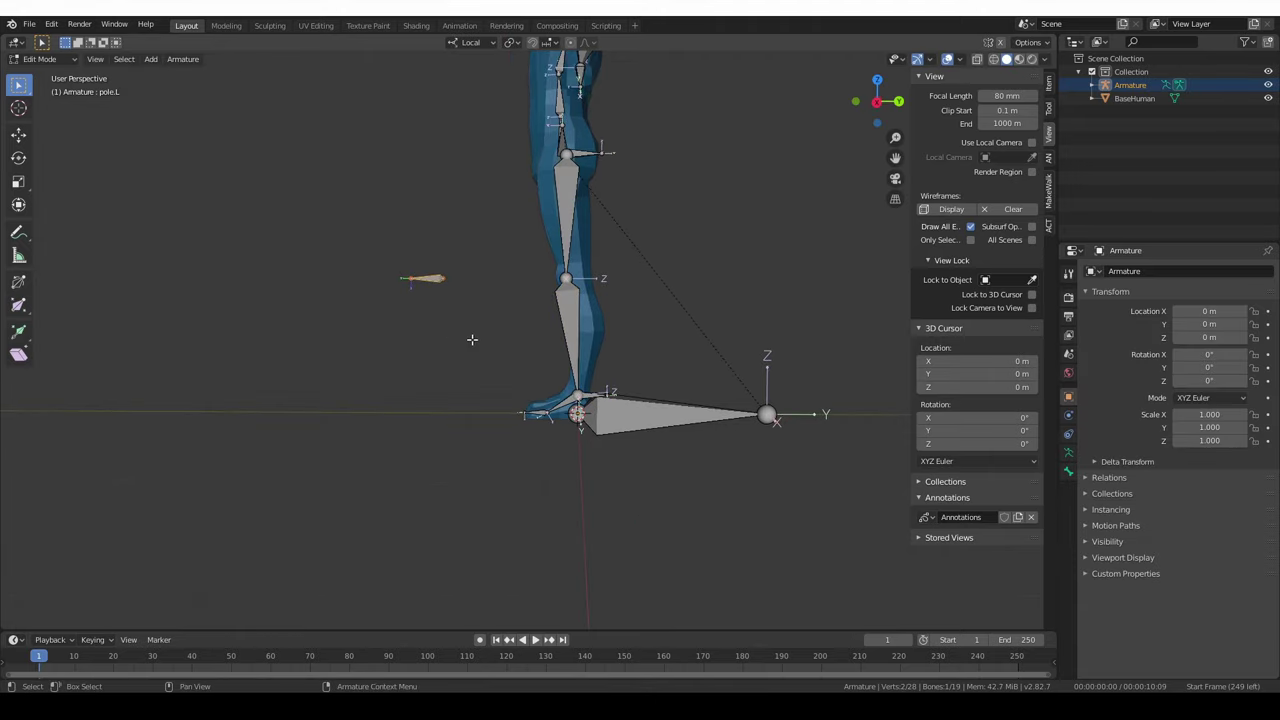
pyautogui.press('g')
pyautogui.press('y')
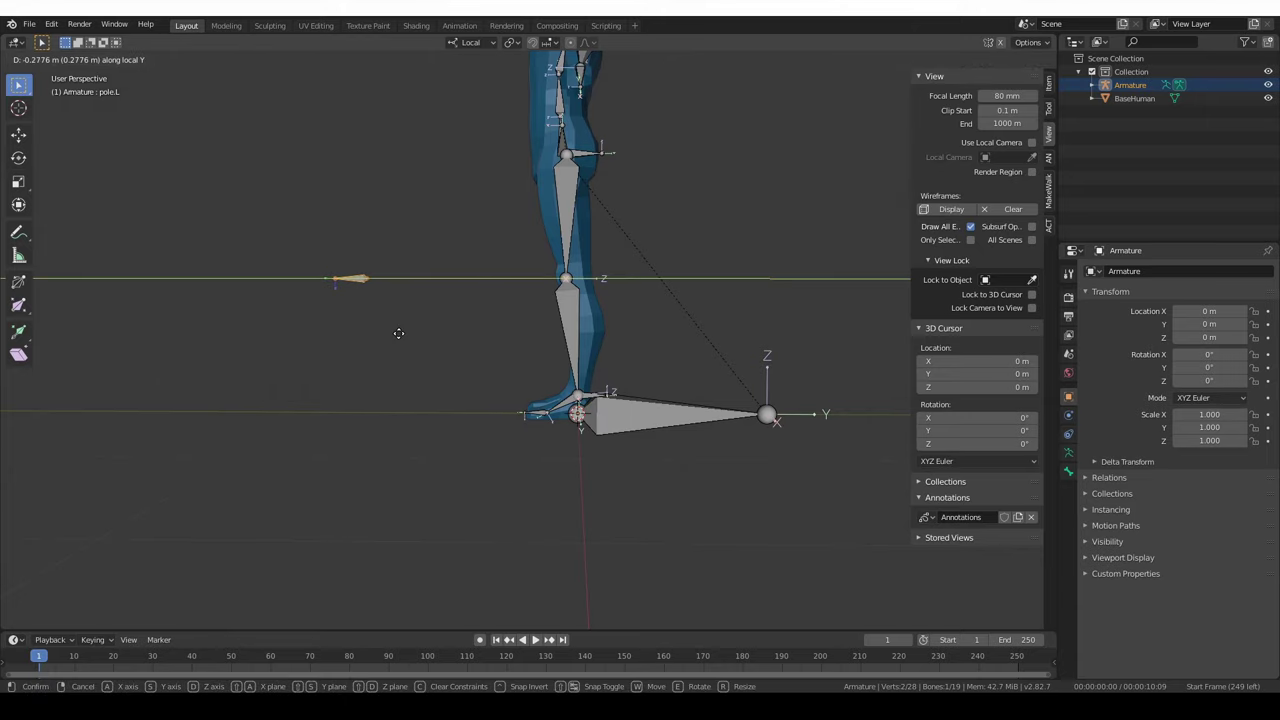
pyautogui.click(389, 334)
pyautogui.moveTo(423, 339); pyautogui.dragTo(446, 331, button='middle')
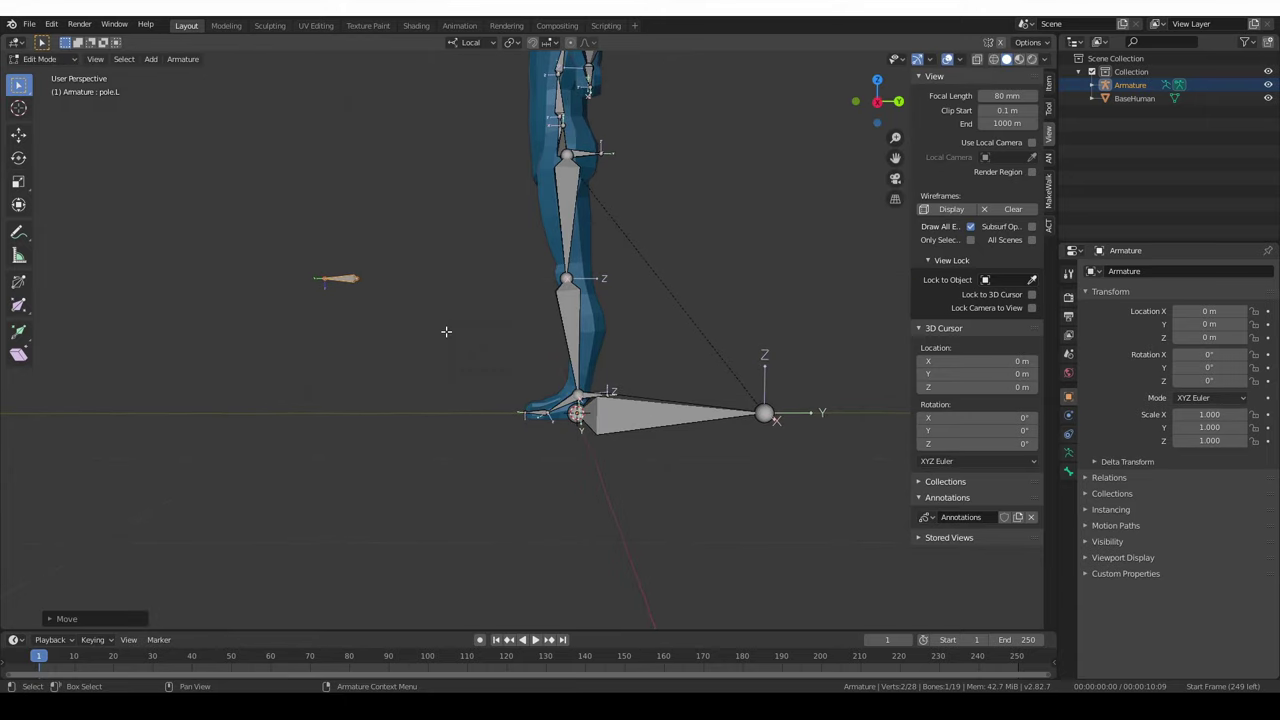
# Try moving the IK.L bone forward and up in Pose Mode to check the new pole distance, and cancel the move.
pyautogui.hotkey('ctrl', 'Tab')
pyautogui.press('g')
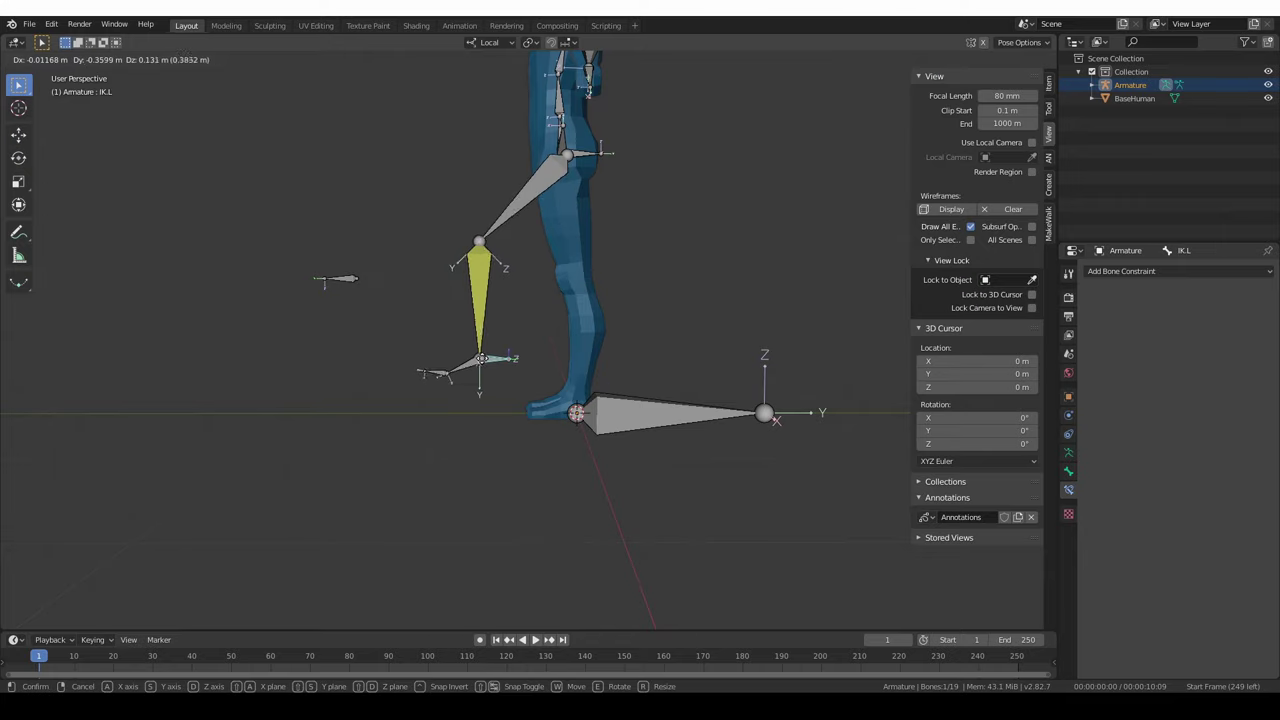
pyautogui.rightClick(479, 330)
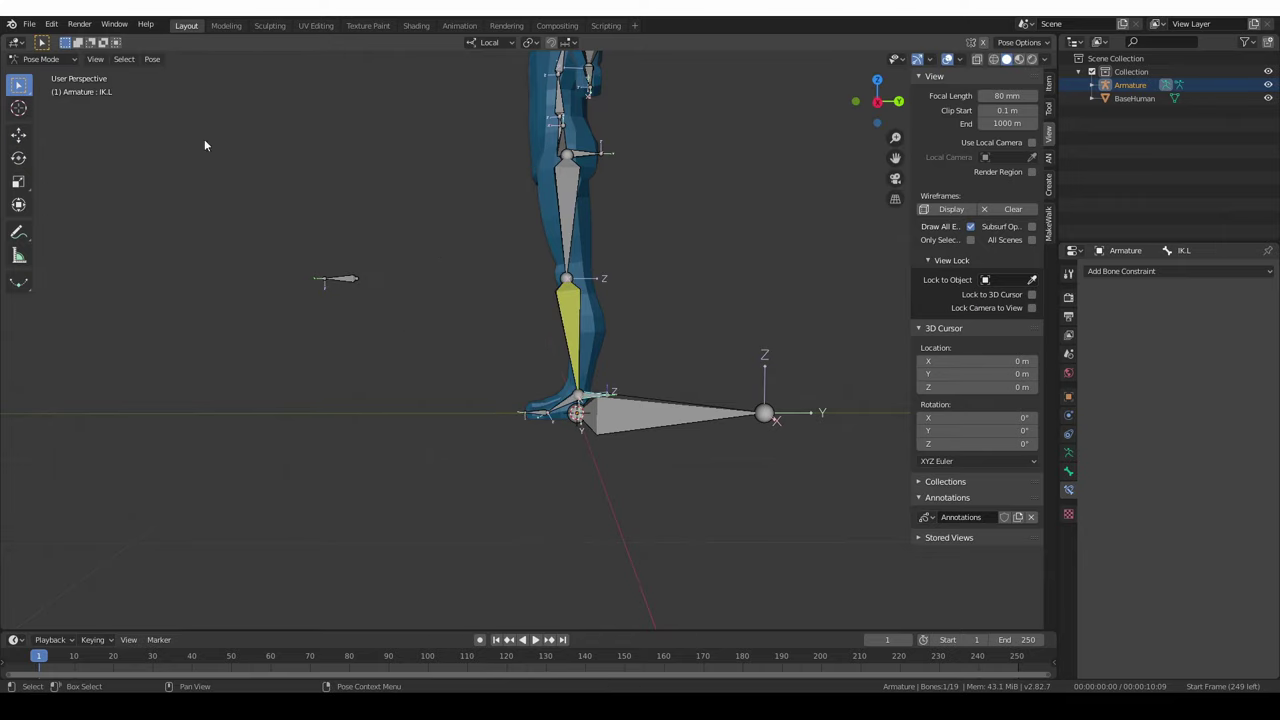
# In Edit Mode, parent the pole.L bone to the IK.L bone with Keep Offset, and return to Pose Mode.
pyautogui.click(43, 59)
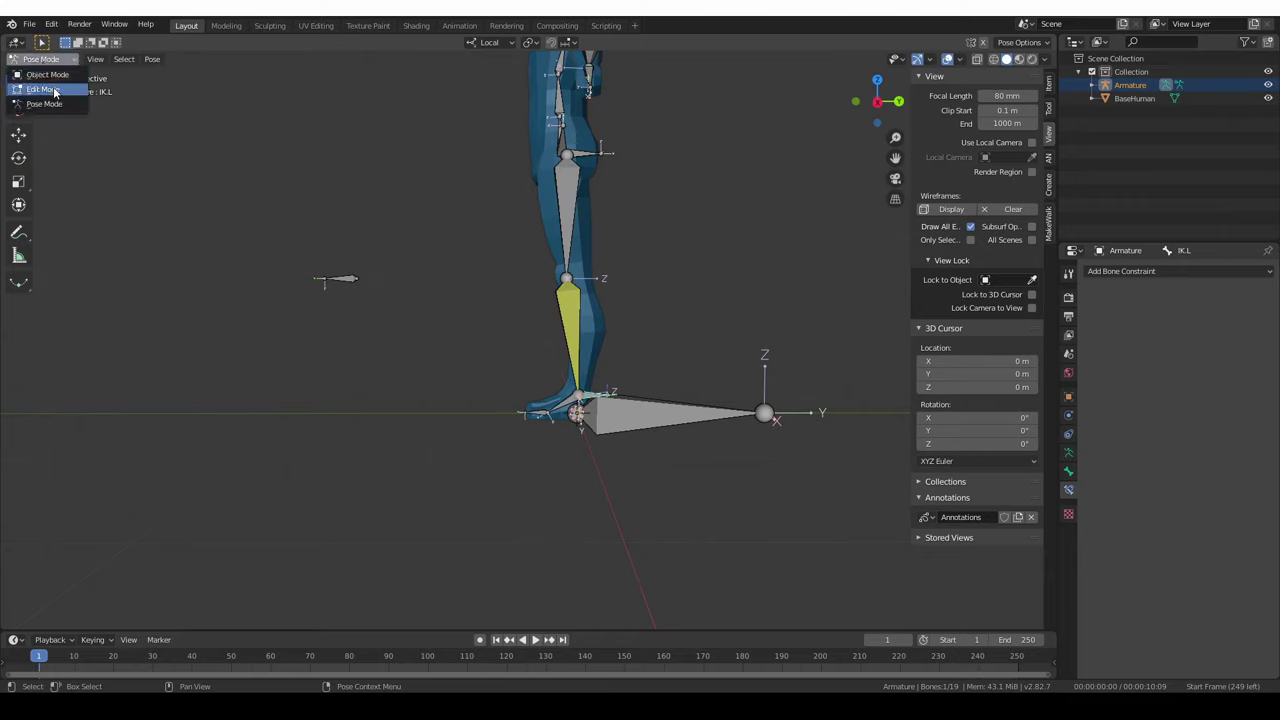
pyautogui.click(52, 89)
pyautogui.click(346, 280)
pyautogui.keyDown('shift'); pyautogui.click(598, 400); pyautogui.keyUp('shift')
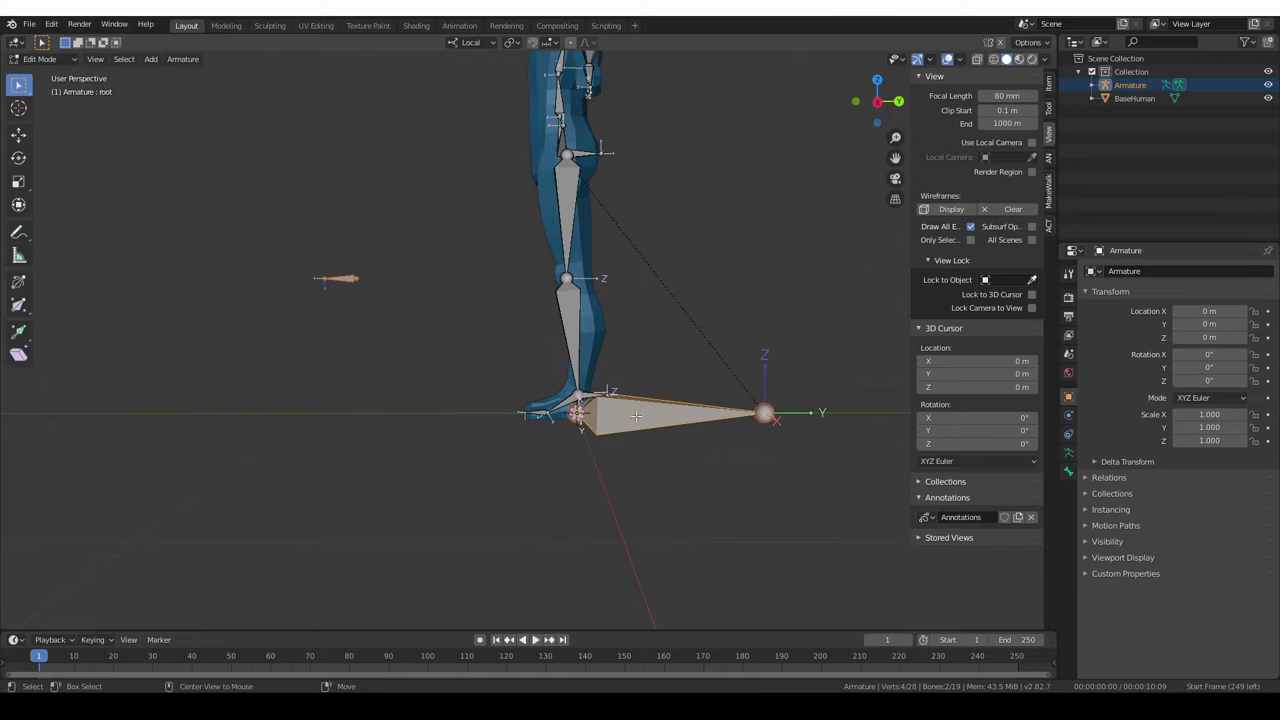
pyautogui.hotkey('ctrl', 'z')
pyautogui.keyDown('shift'); pyautogui.click(596, 397); pyautogui.keyUp('shift')
pyautogui.hotkey('ctrl', 'z')
pyautogui.moveTo(618, 397); pyautogui.dragTo(582, 409, button='middle')
pyautogui.keyDown('shift'); pyautogui.click(582, 409); pyautogui.keyUp('shift')
pyautogui.keyDown('shift'); pyautogui.click(580, 410); pyautogui.keyUp('shift')
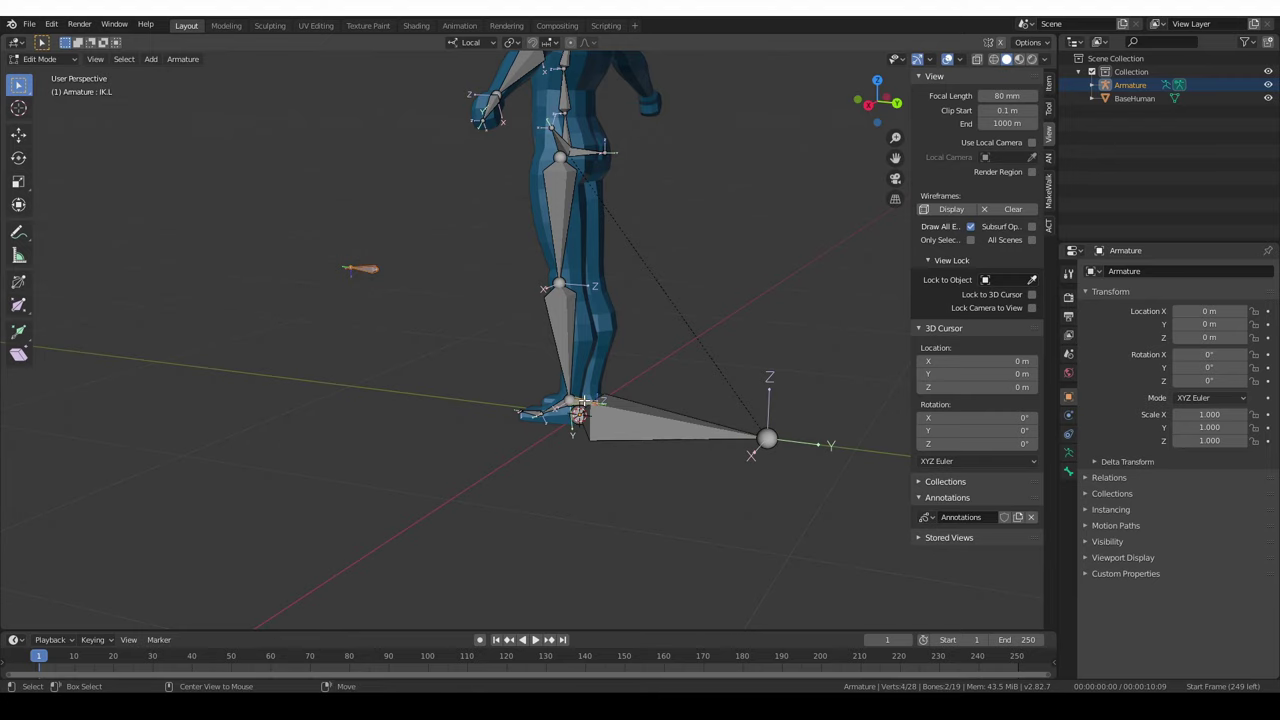
pyautogui.scroll(2, 581, 397)
pyautogui.hotkey('ctrl', 'p')
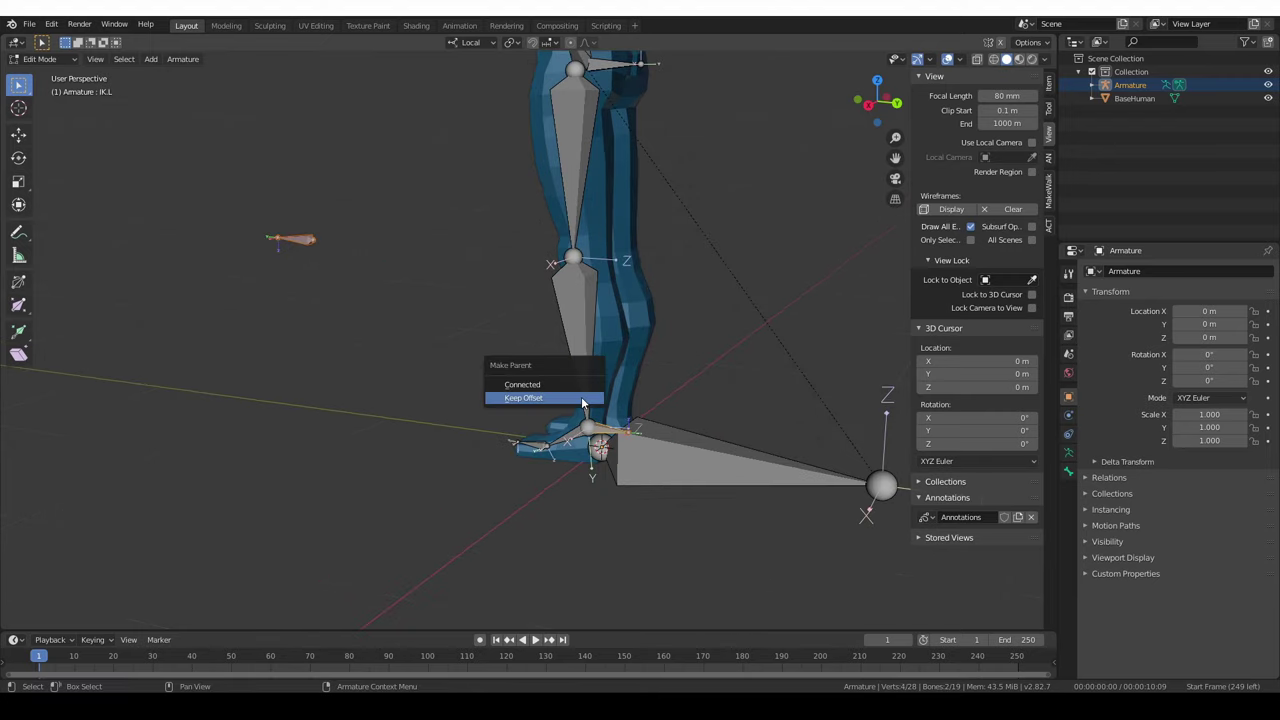
pyautogui.click(582, 399)
pyautogui.hotkey('ctrl', 'Tab')
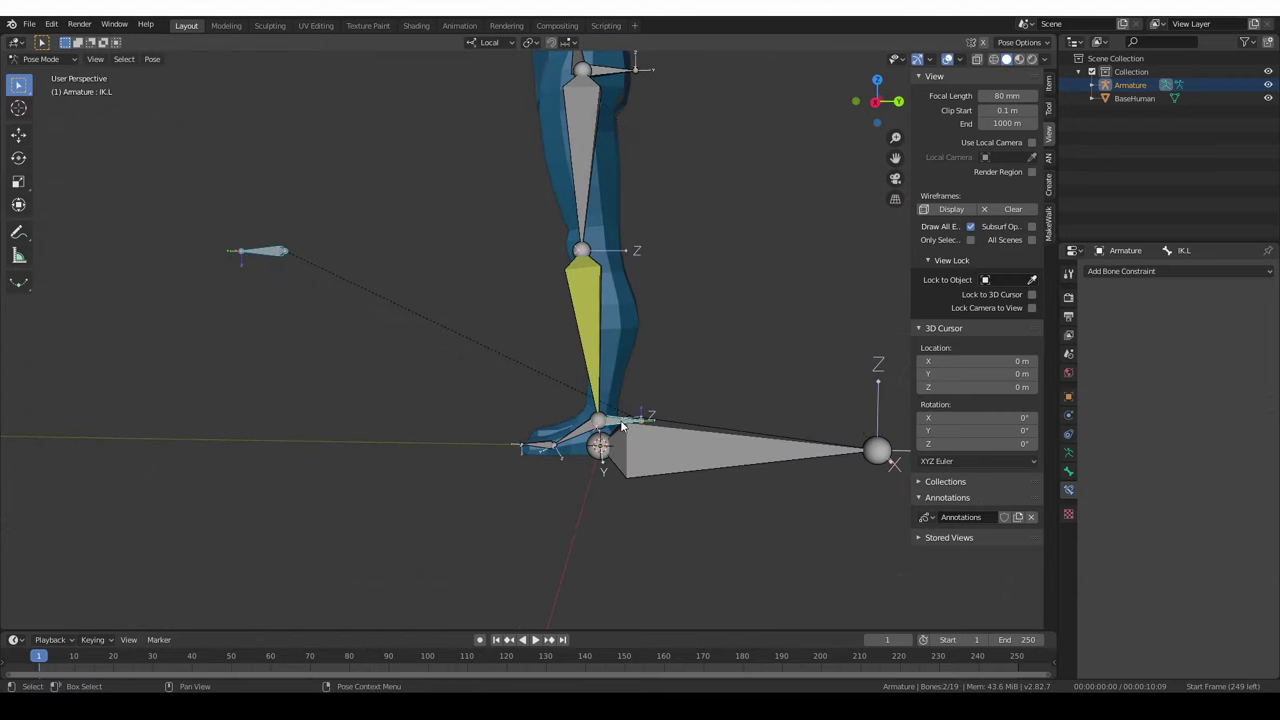
# Test whether the pole bone follows the foot by moving only the IK.L bone, and cancel the move.
pyautogui.click(627, 434)
pyautogui.press('g')
pyautogui.rightClick(581, 410)
pyautogui.click(620, 424)
pyautogui.press('g')
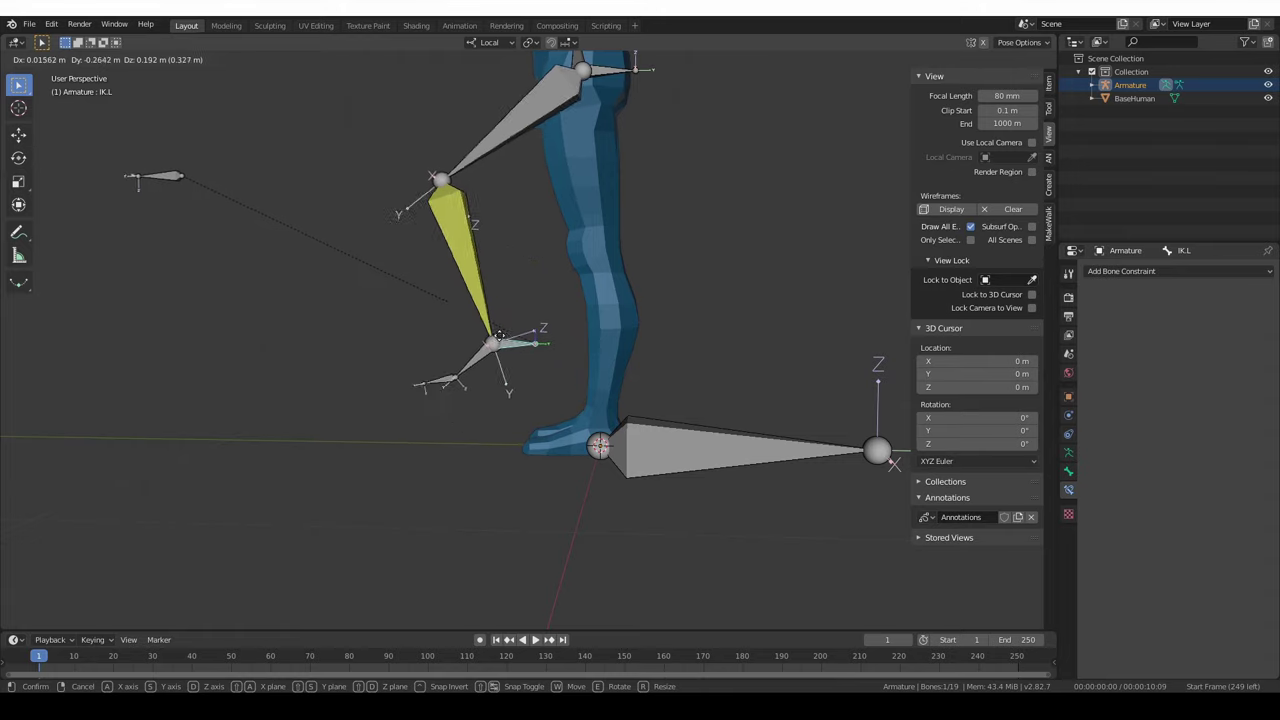
pyautogui.rightClick(489, 402)
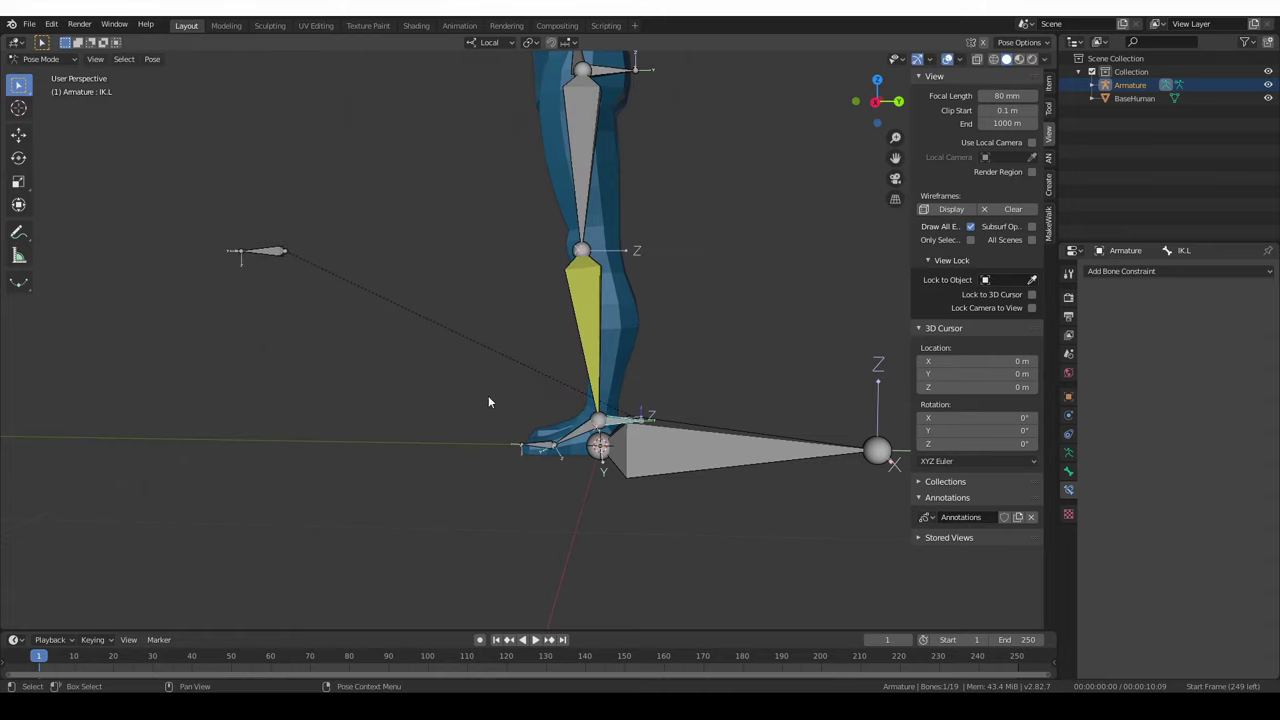
# Move the pole.L bone up and far out to the side of the left leg to swing the knee outward.
pyautogui.moveTo(489, 402); pyautogui.dragTo(648, 442, button='middle')
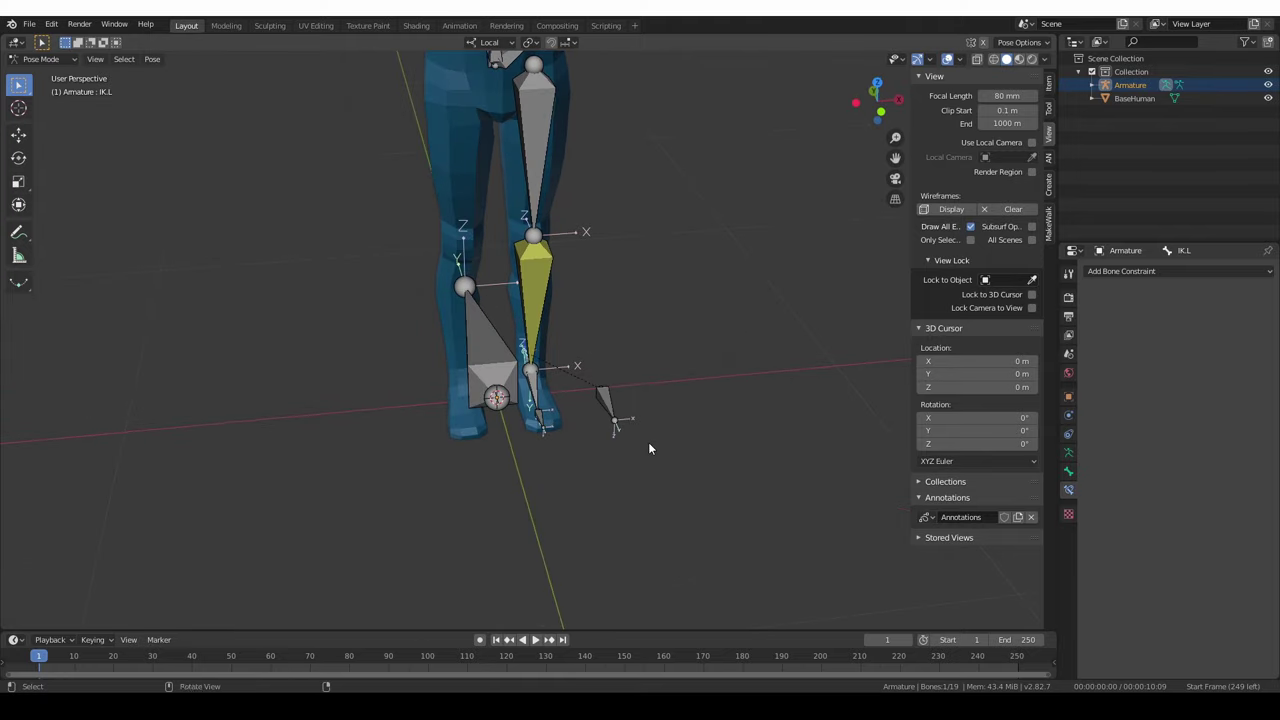
pyautogui.click(607, 413)
pyautogui.press('g')
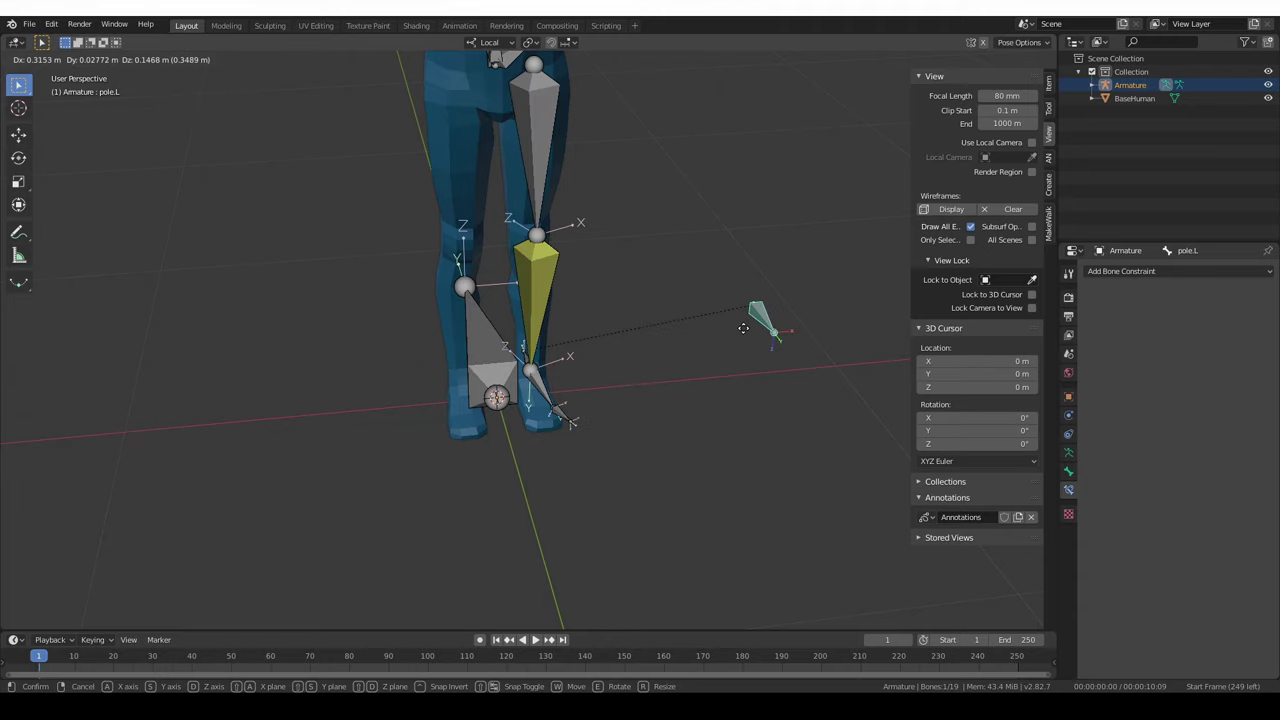
pyautogui.click(835, 311)
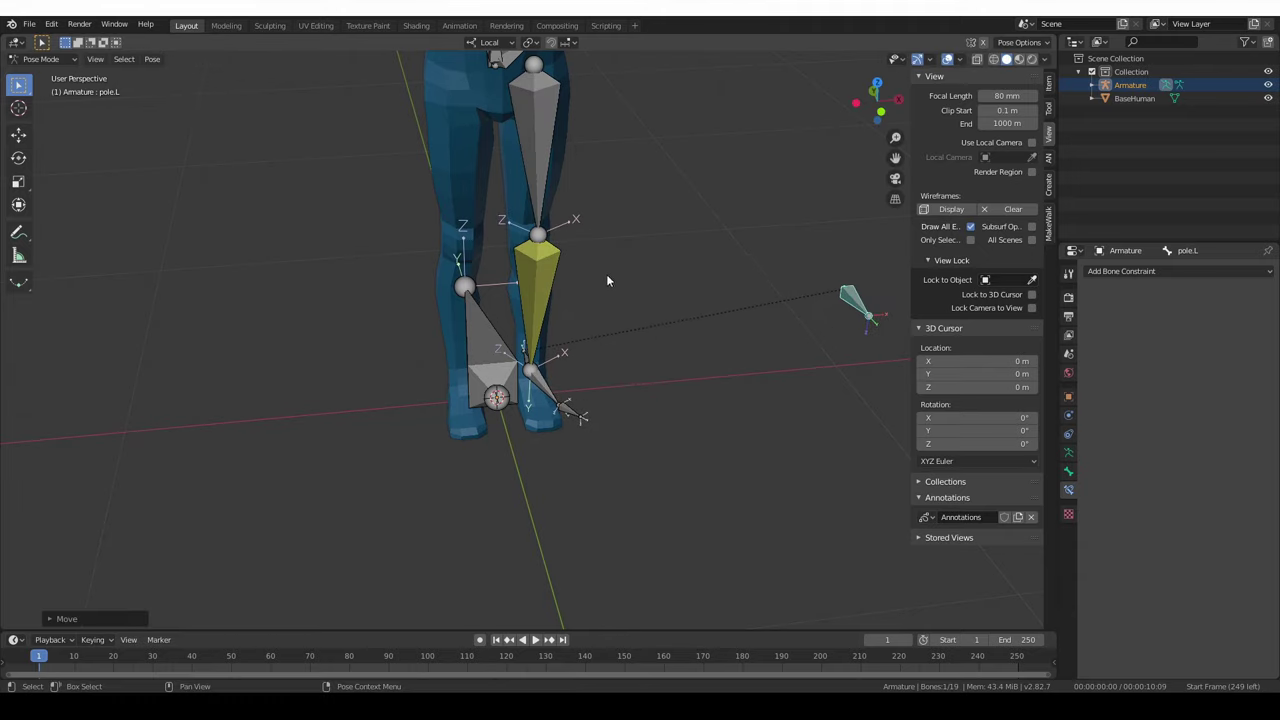
# Draw an annotation line from the left knee joint to the pole.L bone, and remove the annotation layer.
pyautogui.moveTo(548, 243); pyautogui.dragTo(734, 259)
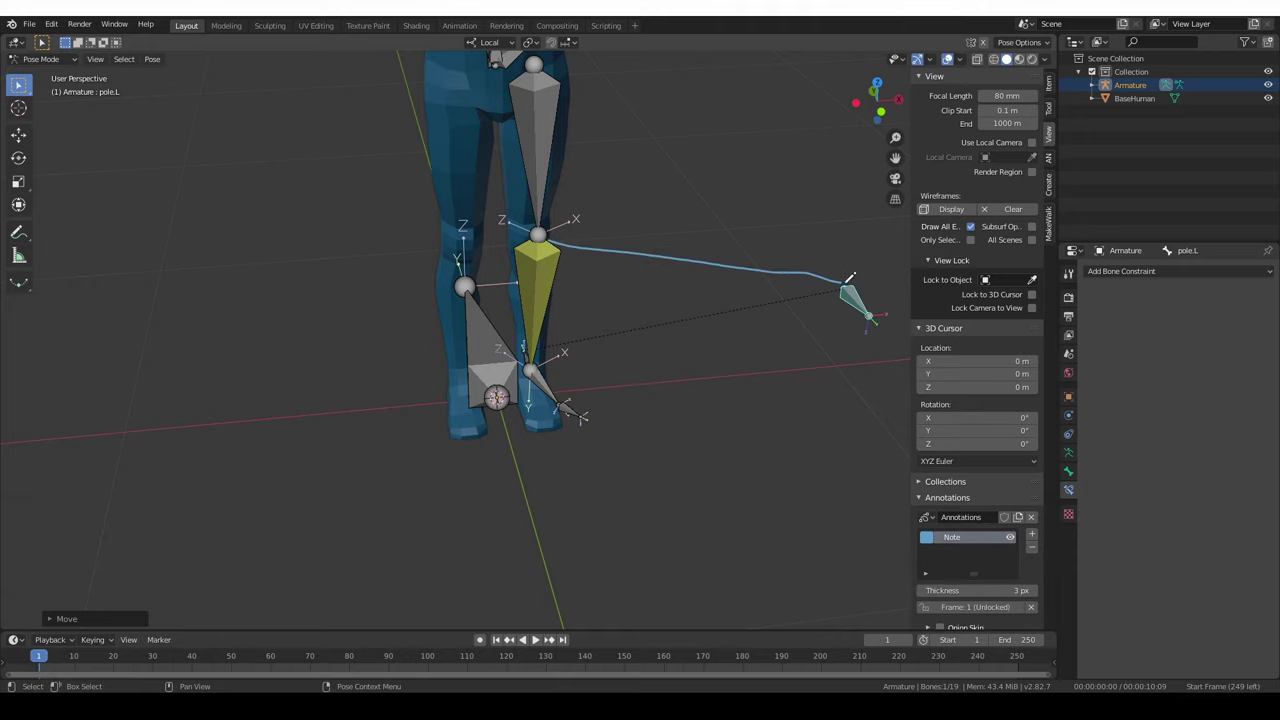
pyautogui.moveTo(850, 278); pyautogui.dragTo(852, 282)
pyautogui.moveTo(771, 331); pyautogui.dragTo(819, 345, button='middle')
pyautogui.moveTo(868, 314); pyautogui.dragTo(648, 374)
pyautogui.click(1028, 545)
pyautogui.moveTo(690, 395)
pyautogui.mouseDown(button='middle')
pyautogui.moveTo(674, 389)
pyautogui.moveTo(704, 398)
pyautogui.mouseUp(button='middle')
# Reposition the pole.L bone higher and farther from the left leg to show how the knee tracks it.
pyautogui.press('a')
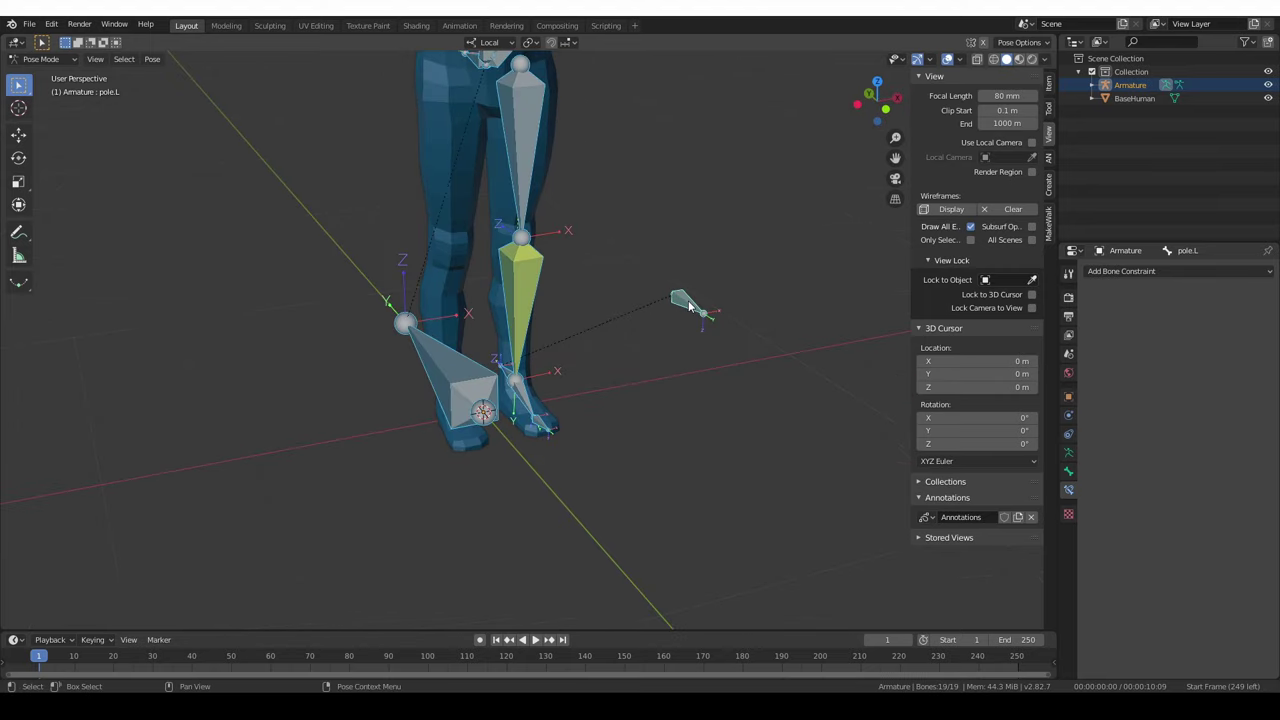
pyautogui.moveTo(688, 305); pyautogui.dragTo(792, 242)
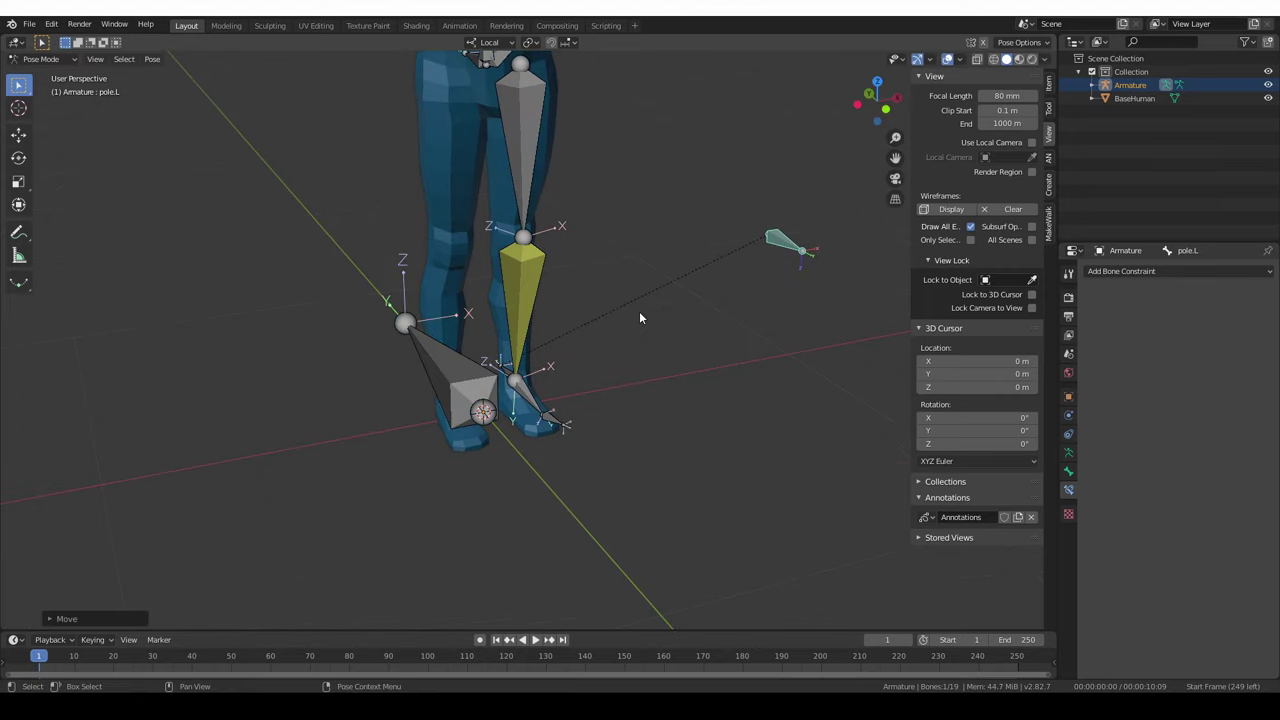
pyautogui.scroll(-4, 640, 318)
pyautogui.scroll(4, 643, 300)
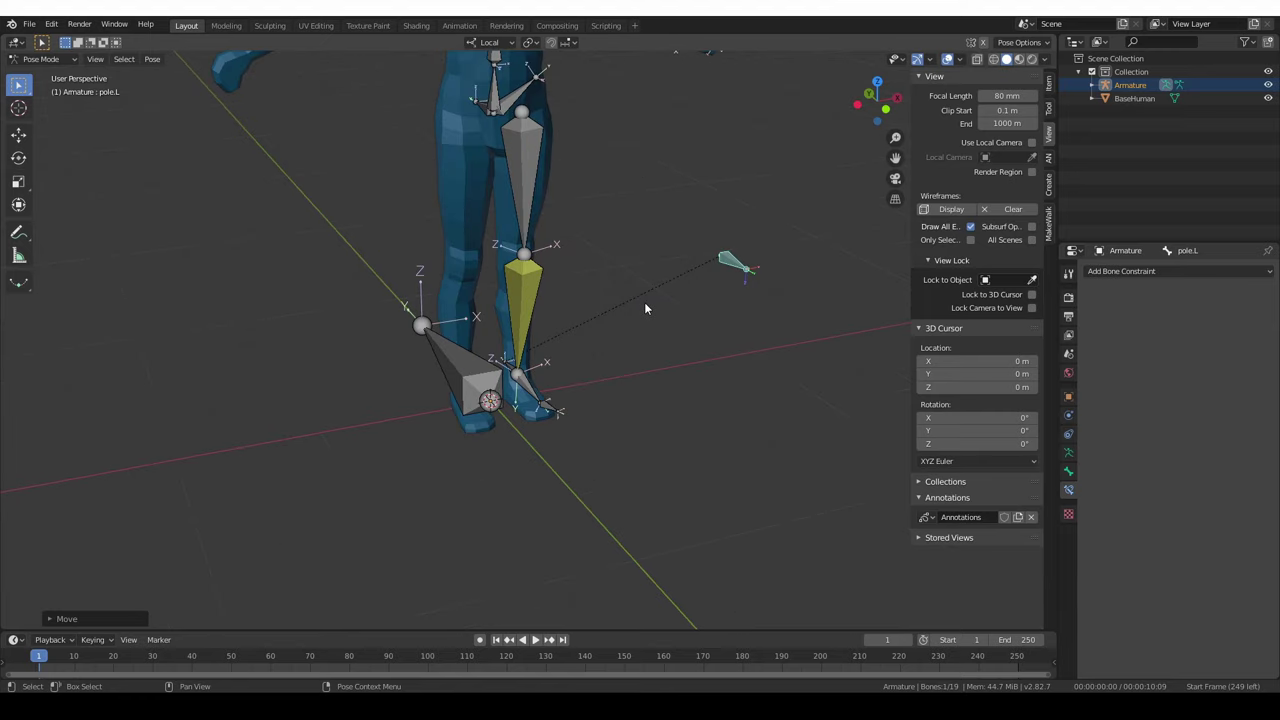
# Clear all pose transforms on every bone of the armature.
pyautogui.press('a')
pyautogui.click(152, 59)
pyautogui.moveTo(187, 88)
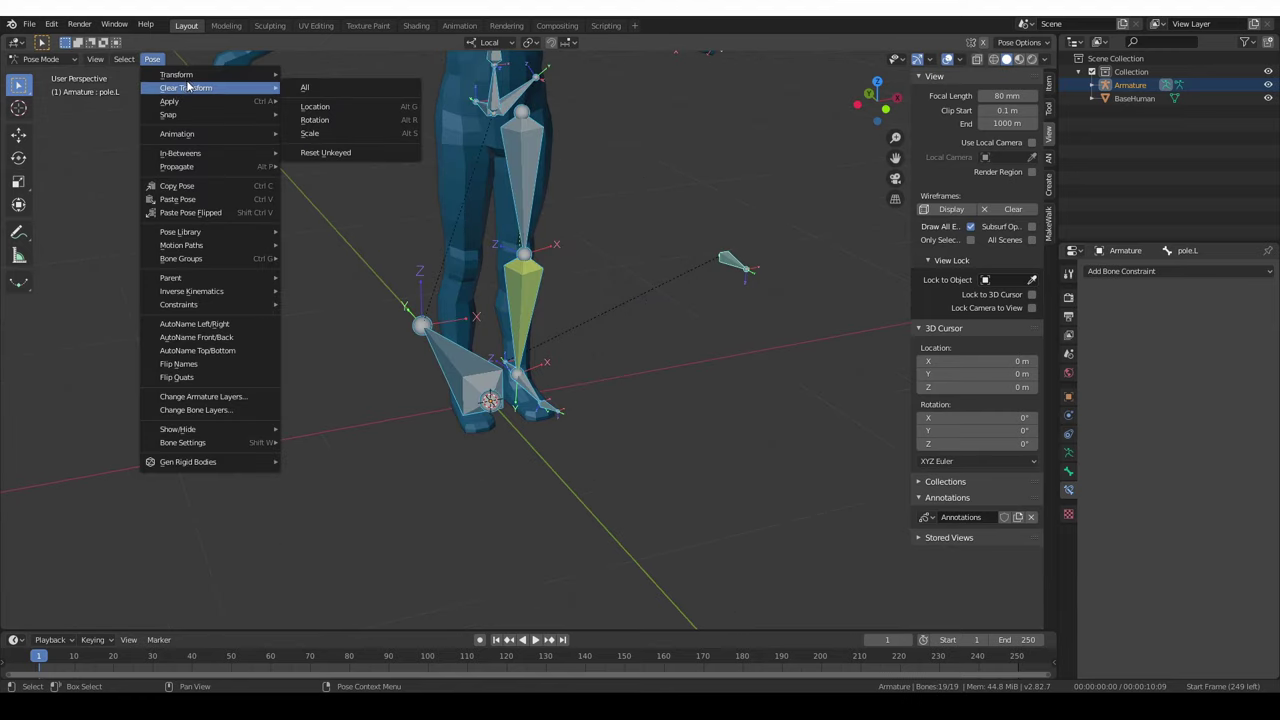
pyautogui.click(362, 86)
# Lower the pelvis_control bone to test how the left leg and foot react, and clear its transforms.
pyautogui.moveTo(366, 106); pyautogui.dragTo(534, 254, button='middle')
pyautogui.scroll(-2, 562, 254)
pyautogui.click(654, 272)
pyautogui.scroll(2, 534, 256)
pyautogui.keyDown('shift'); pyautogui.moveTo(602, 129); pyautogui.dragTo(604, 190, button='middle'); pyautogui.keyUp('shift')
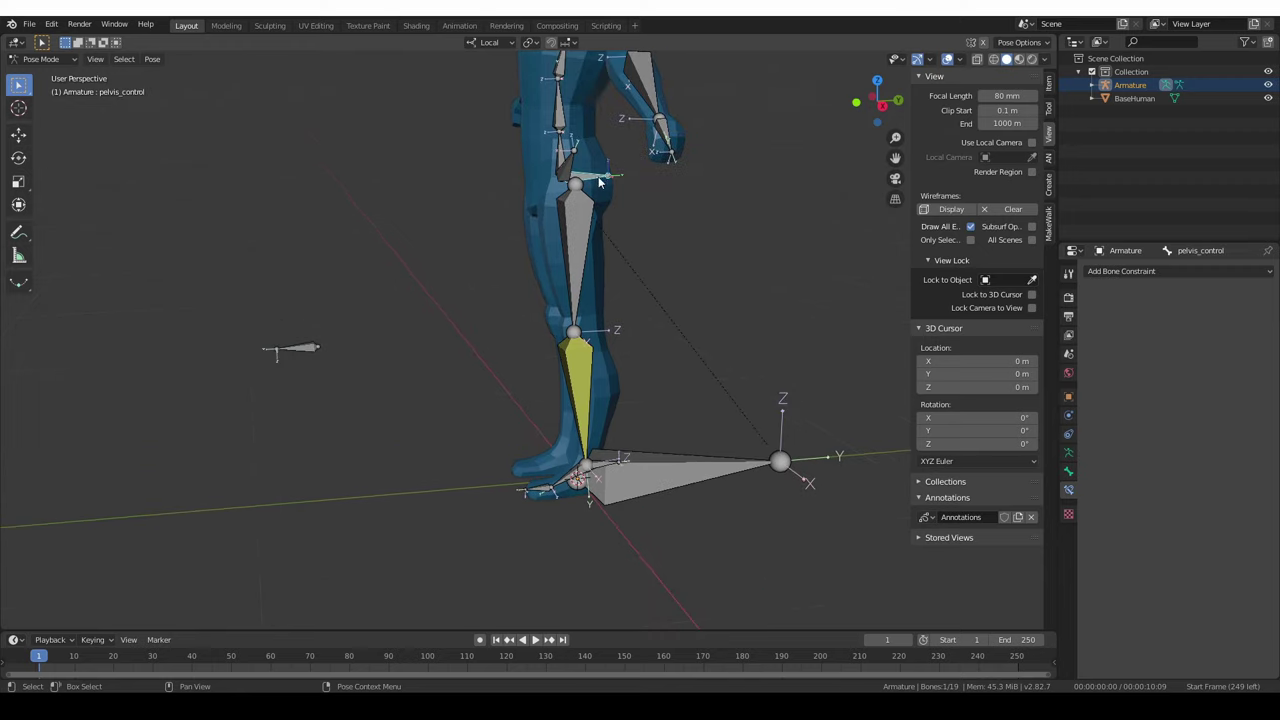
pyautogui.press('g')
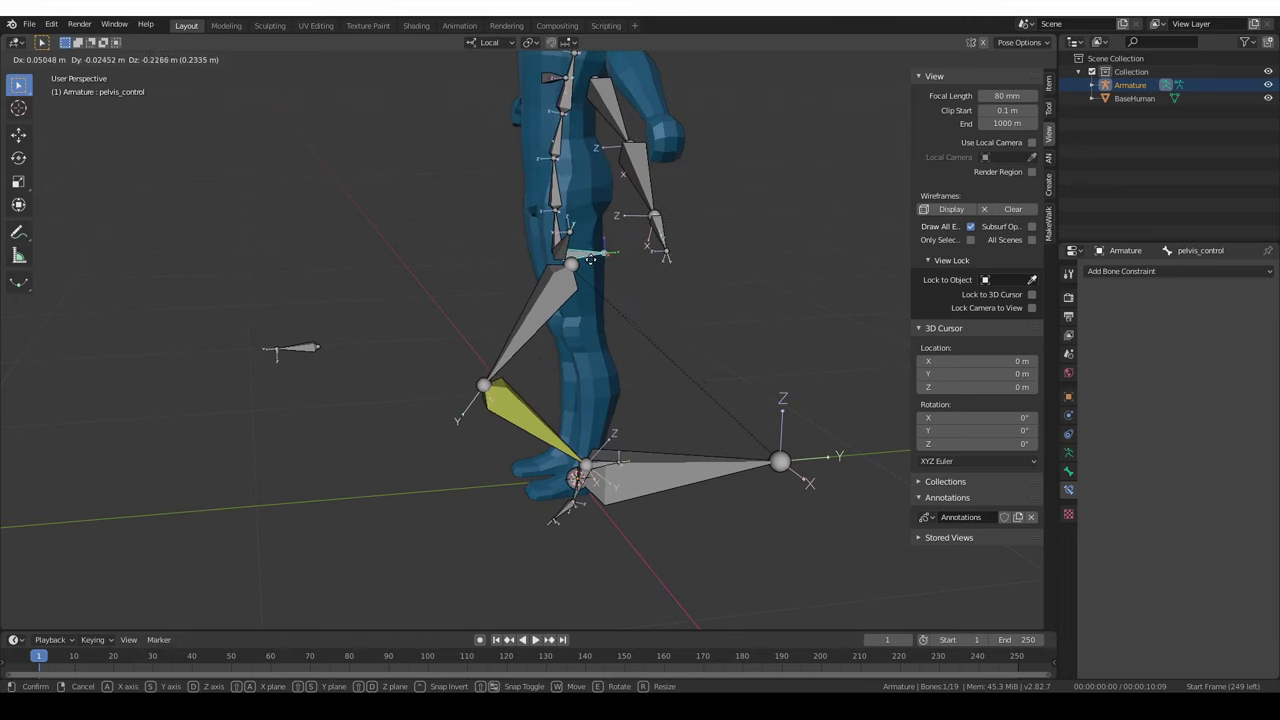
pyautogui.click(593, 271)
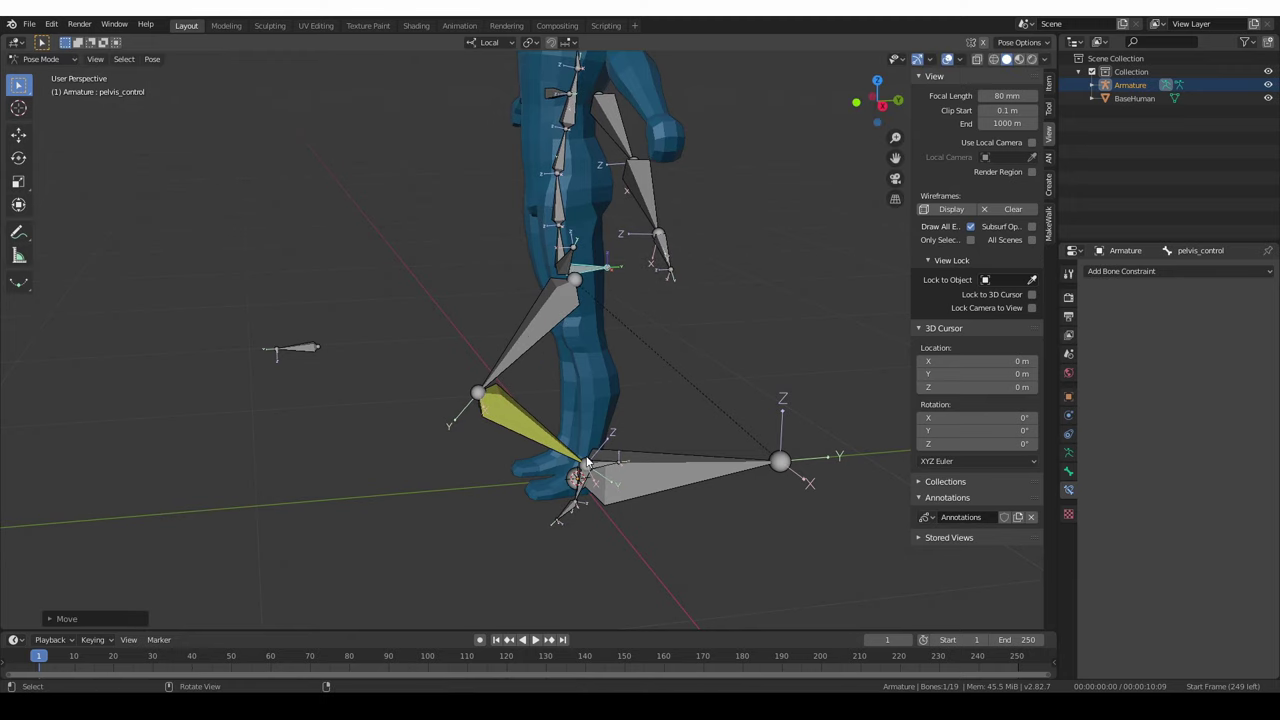
pyautogui.moveTo(593, 271); pyautogui.dragTo(538, 352, button='middle')
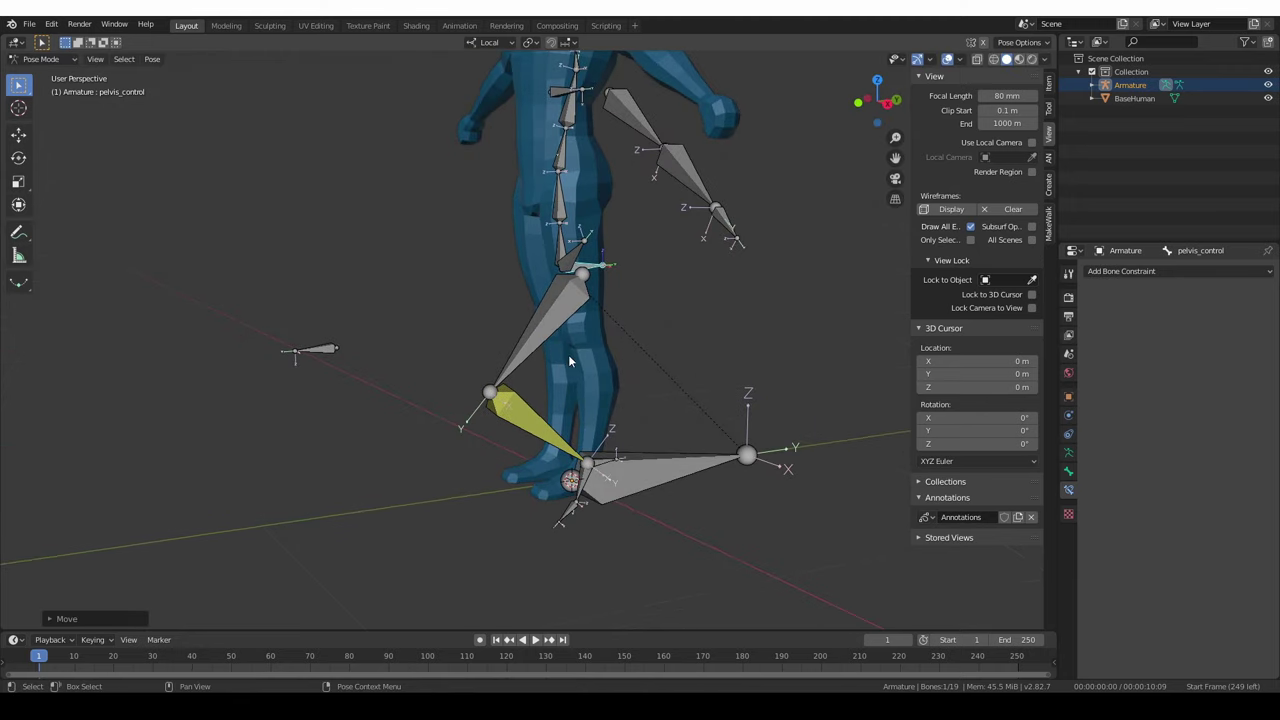
pyautogui.moveTo(568, 360); pyautogui.dragTo(570, 505, button='middle')
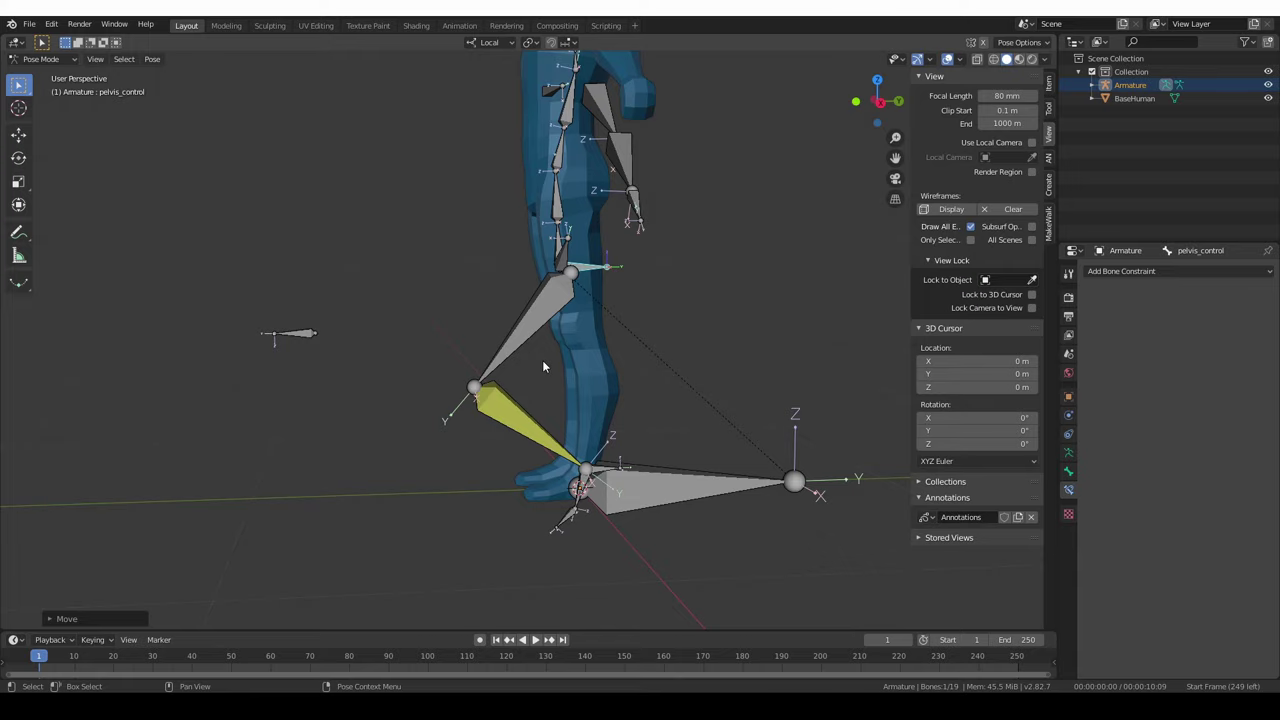
pyautogui.click(153, 61)
pyautogui.moveTo(188, 92)
pyautogui.click(330, 90)
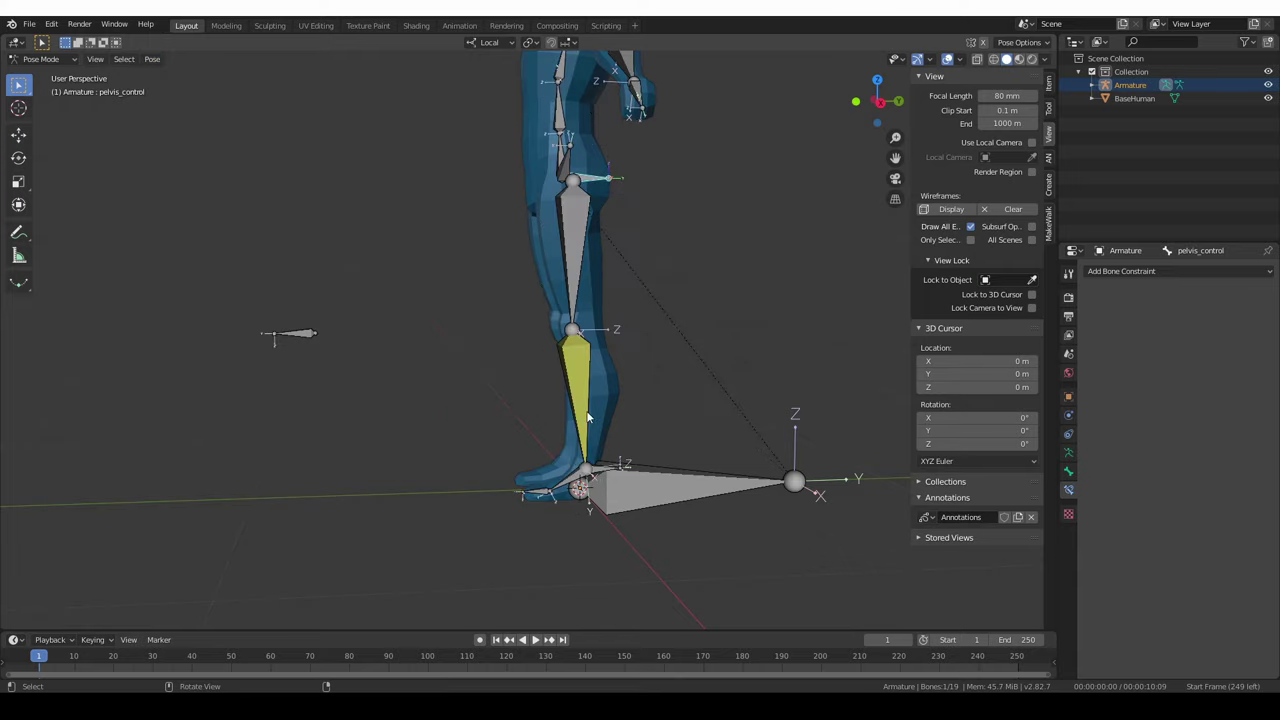
# Clear the parent of the foot.L bone in Edit Mode and return to Pose Mode.
pyautogui.click(568, 479)
pyautogui.scroll(3, 568, 470)
pyautogui.moveTo(548, 446); pyautogui.dragTo(582, 464, button='middle')
pyautogui.click(57, 60)
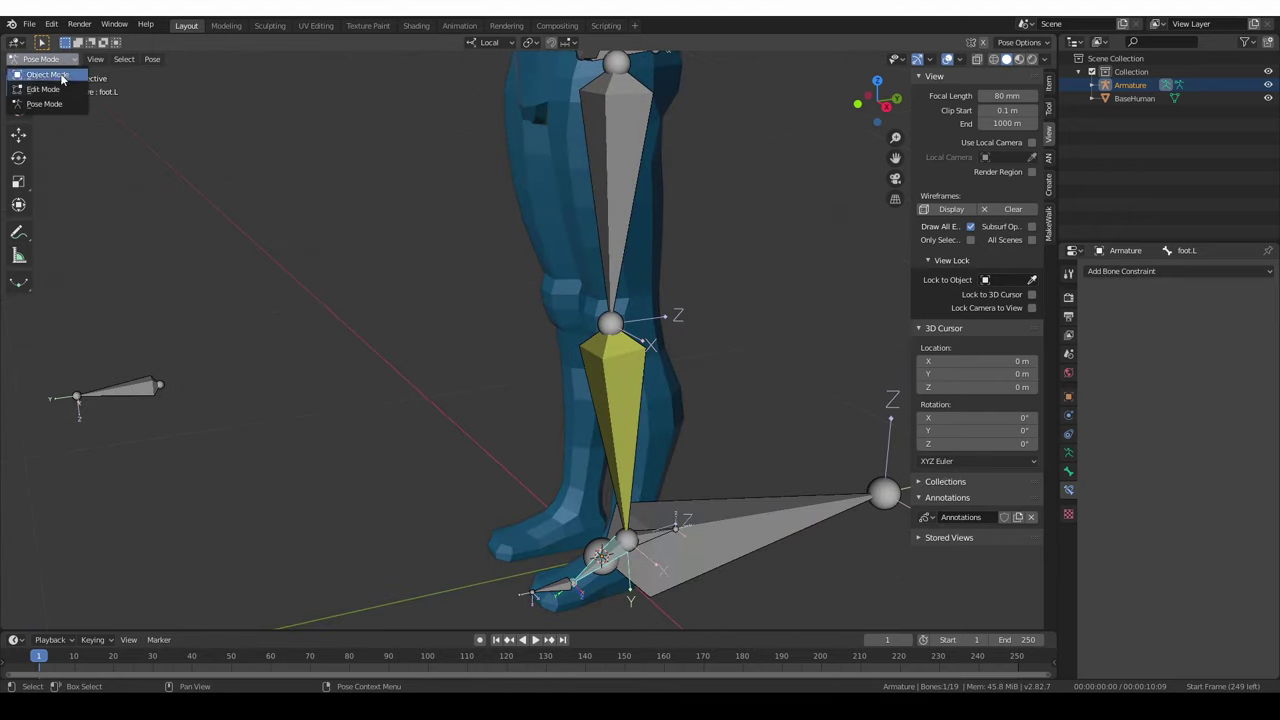
pyautogui.click(65, 90)
pyautogui.moveTo(587, 594); pyautogui.dragTo(590, 577, button='middle')
pyautogui.hotkey('alt', 'p')
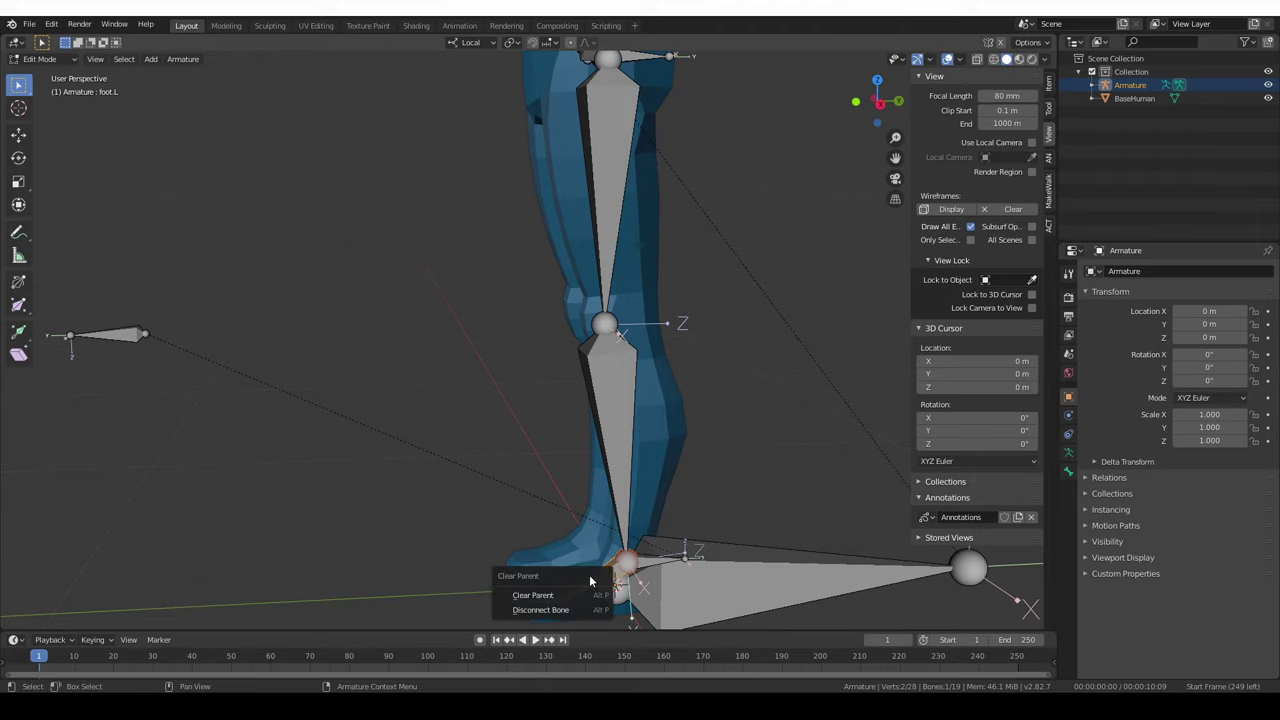
pyautogui.click(577, 595)
pyautogui.keyDown('shift'); pyautogui.moveTo(622, 570); pyautogui.dragTo(611, 476, button='middle'); pyautogui.keyUp('shift')
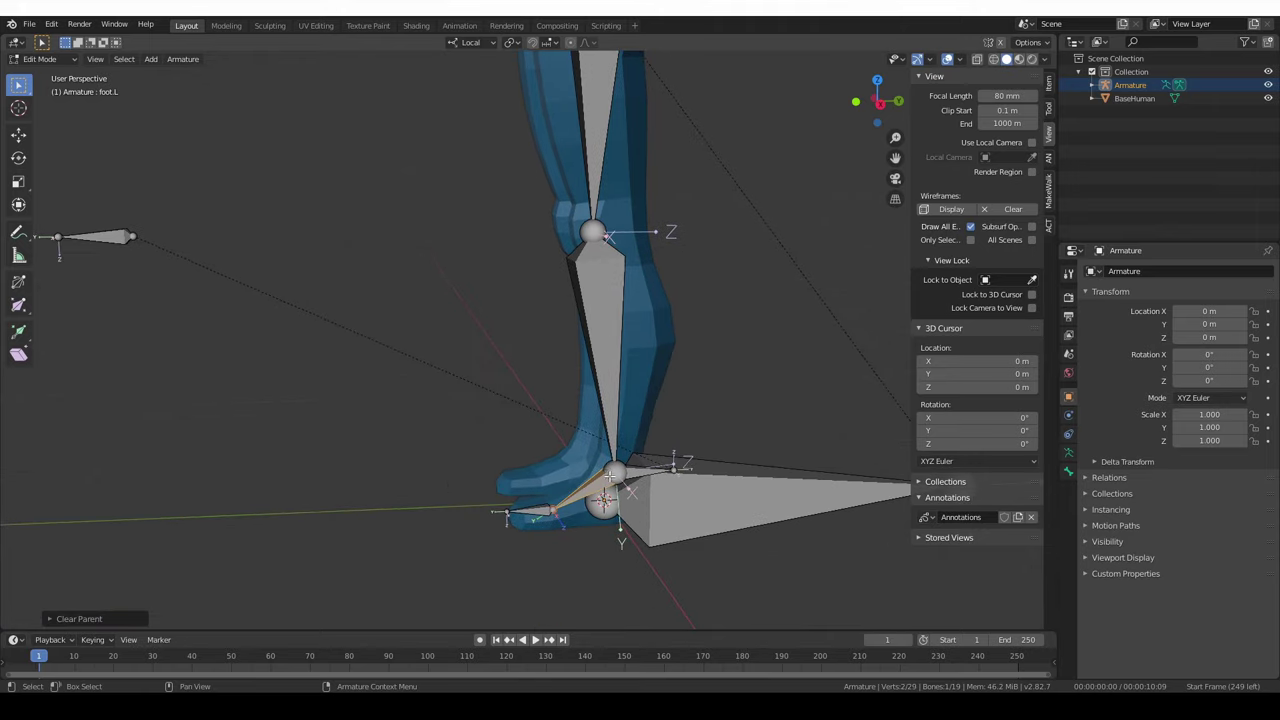
pyautogui.scroll(-4, 611, 476)
pyautogui.keyDown('shift'); pyautogui.moveTo(586, 170); pyautogui.dragTo(592, 217, button='middle'); pyautogui.keyUp('shift')
pyautogui.hotkey('ctrl', 'Tab')
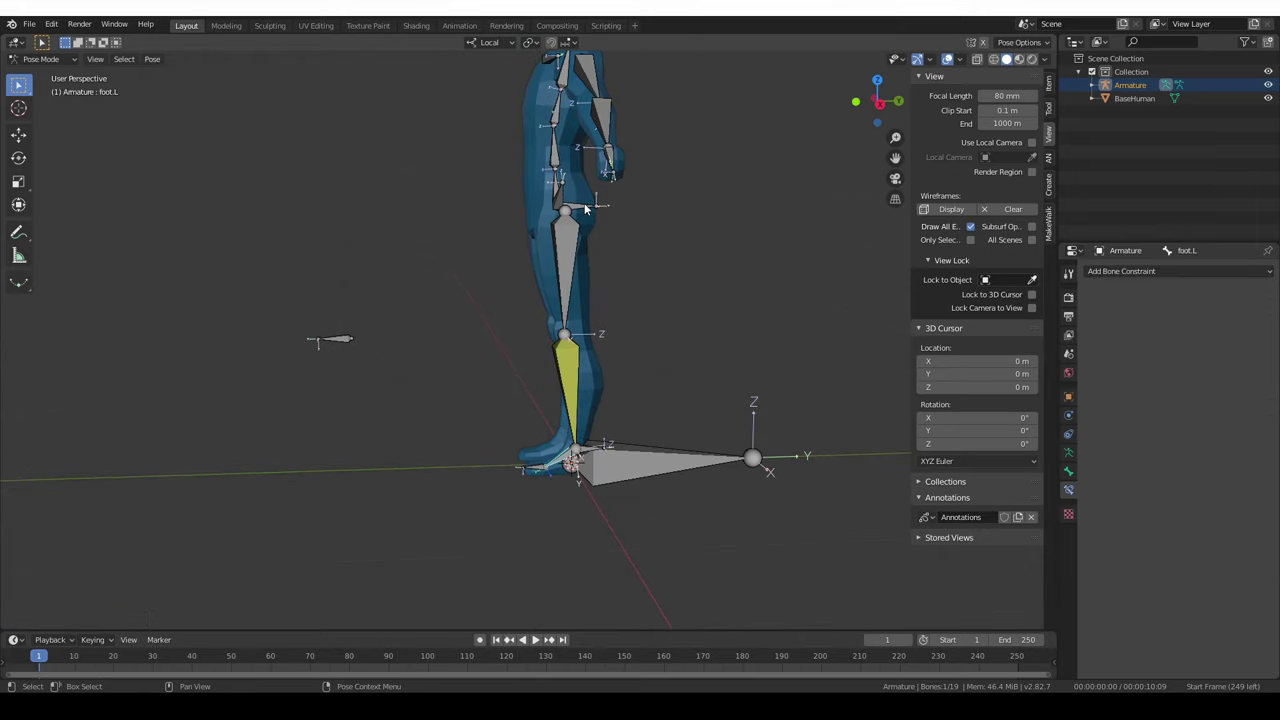
pyautogui.click(40, 59)
# Test the unparented foot by lowering the pelvis_control bone, and cancel the move.
pyautogui.click(596, 225)
pyautogui.press('g')
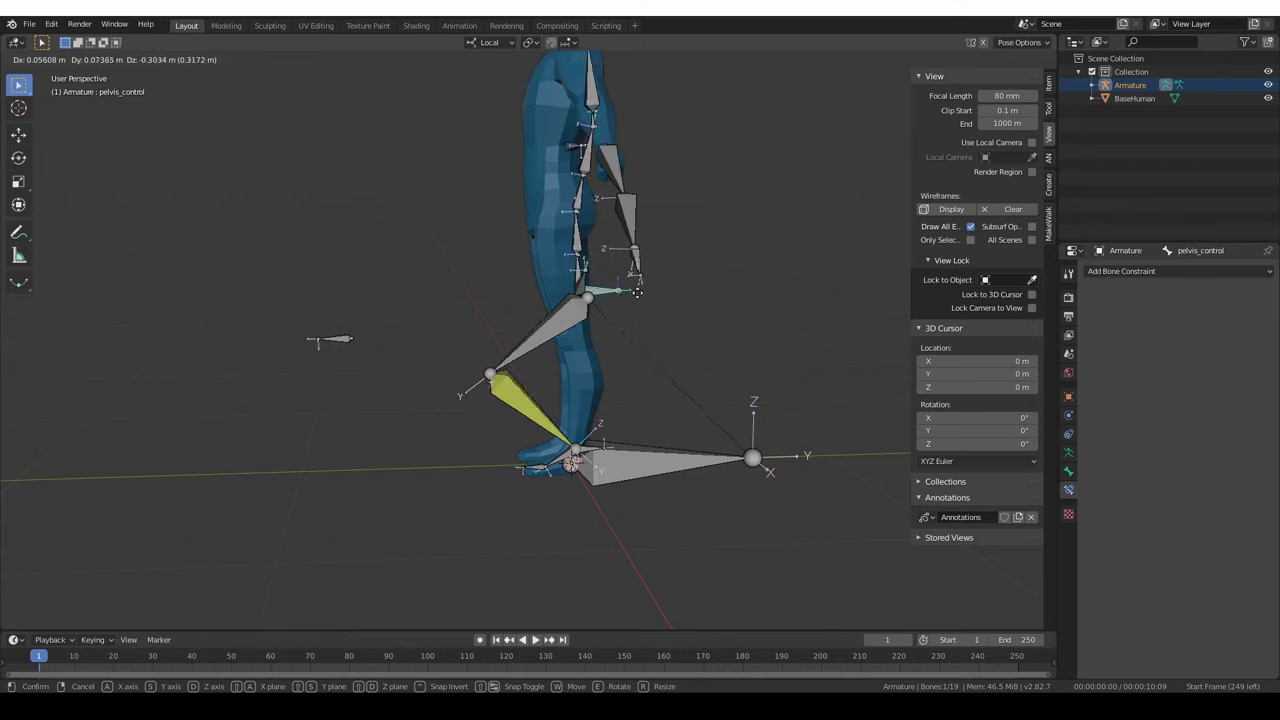
pyautogui.press('Escape')
# Test whether the foot follows the leg by raising the IK.L bone, and cancel the move.
pyautogui.click(590, 457)
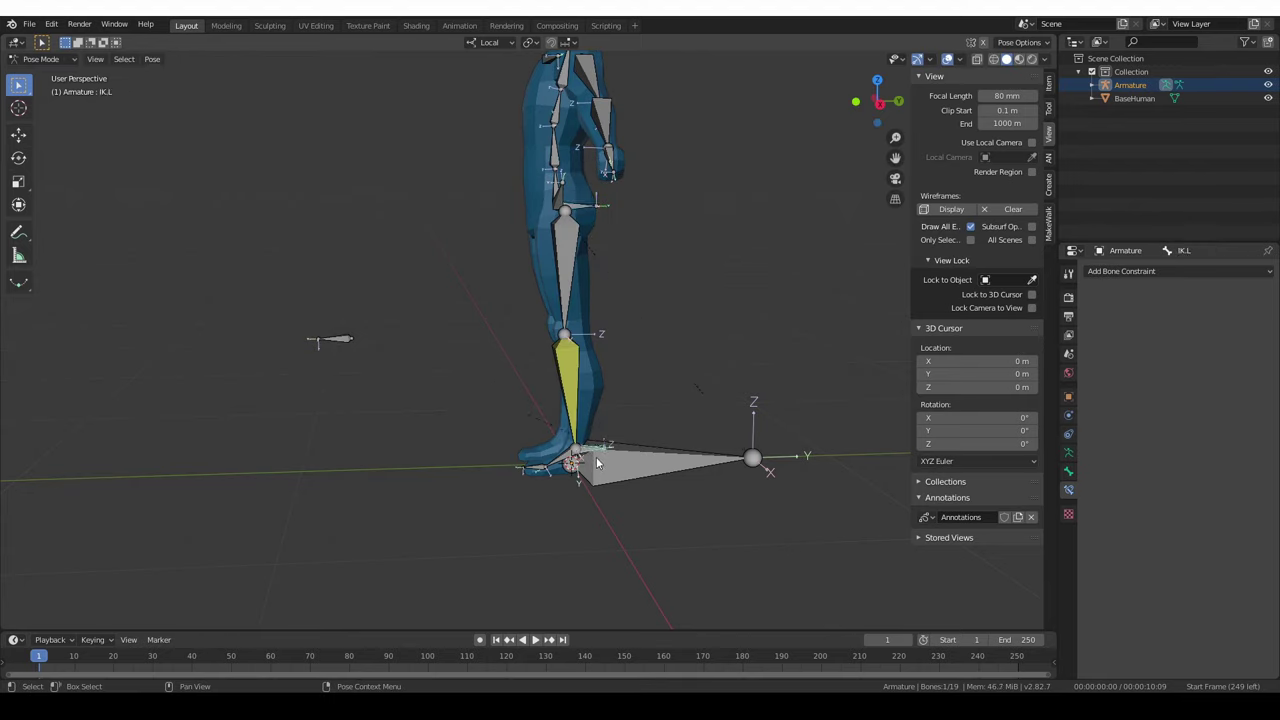
pyautogui.moveTo(590, 457); pyautogui.dragTo(597, 457, button='middle')
pyautogui.press('g')
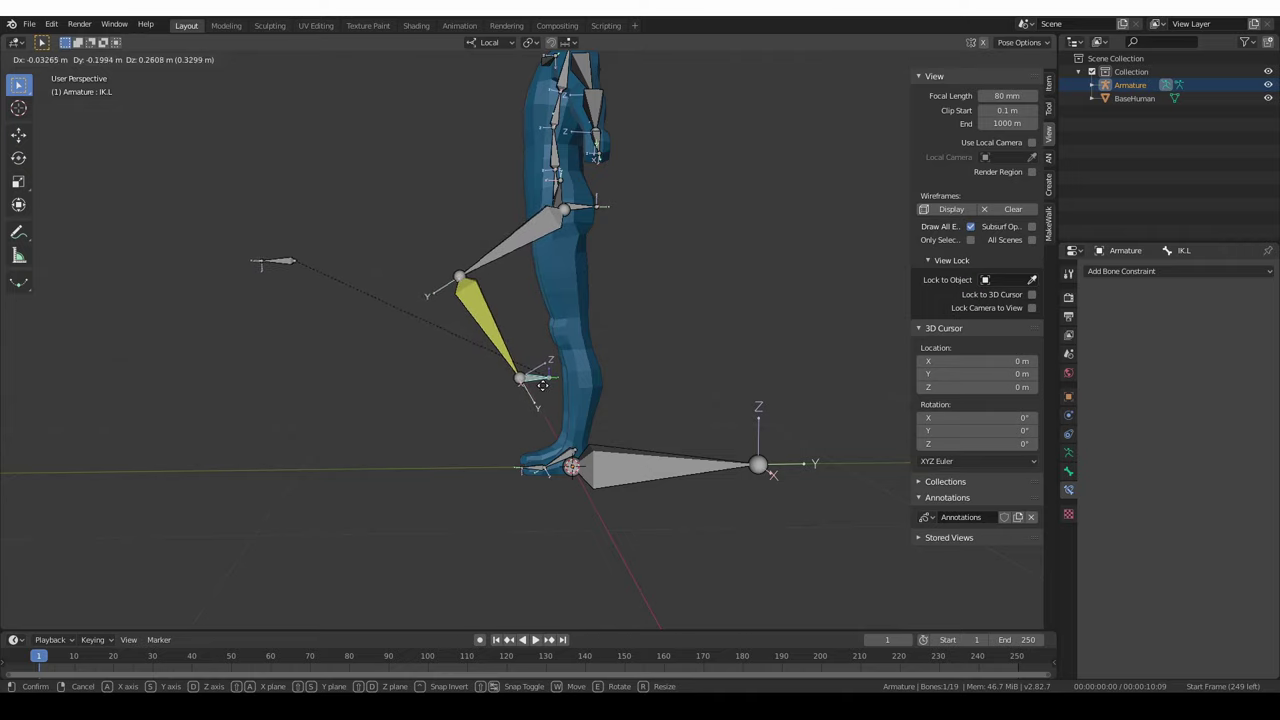
pyautogui.rightClick(568, 420)
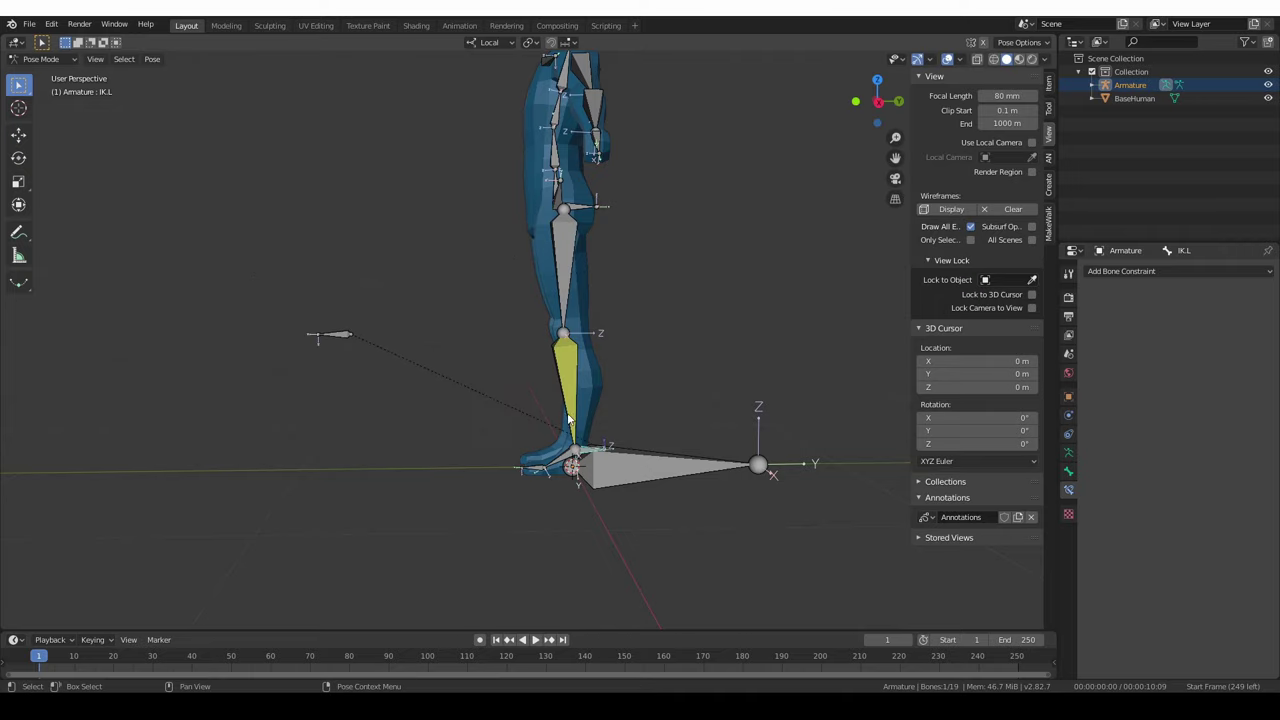
# Add a Copy Location constraint to foot.L targeting shin.L, with Head/Tail set to 1.000.
pyautogui.scroll(3, 572, 466)
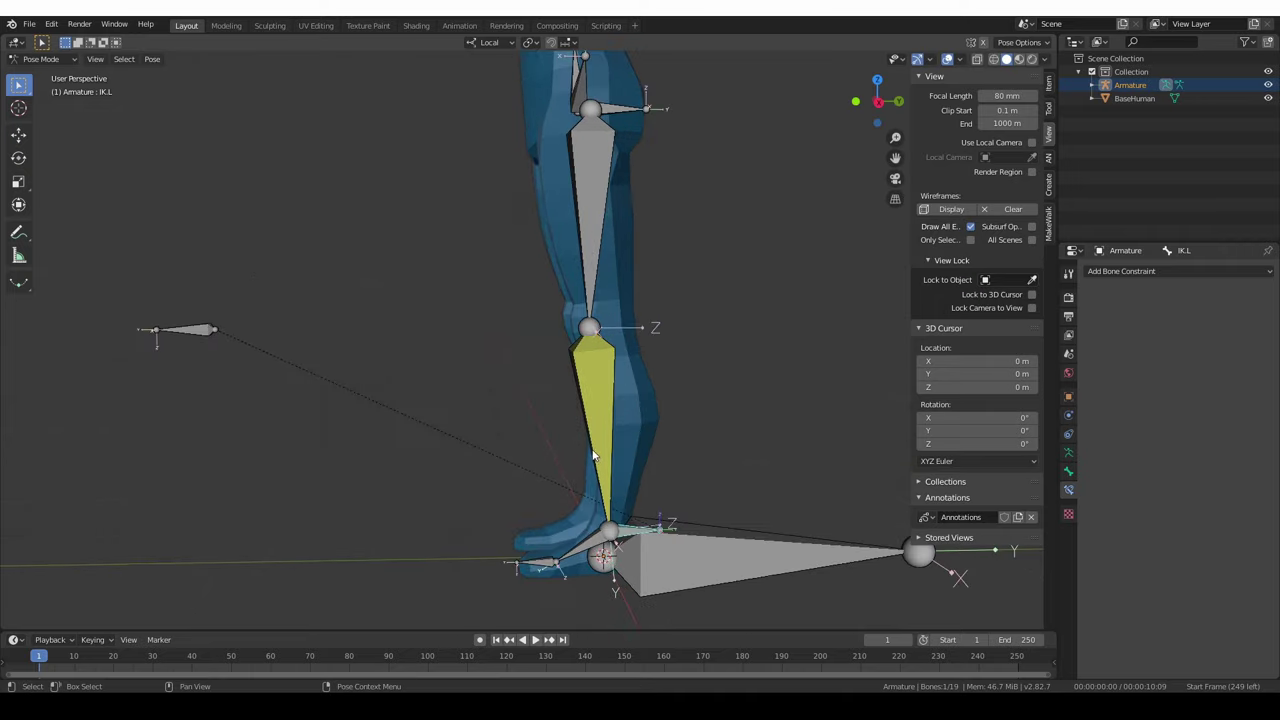
pyautogui.click(596, 395)
pyautogui.moveTo(582, 480); pyautogui.dragTo(573, 464, button='middle')
pyautogui.keyDown('shift'); pyautogui.moveTo(589, 528); pyautogui.dragTo(587, 506, button='middle'); pyautogui.keyUp('shift')
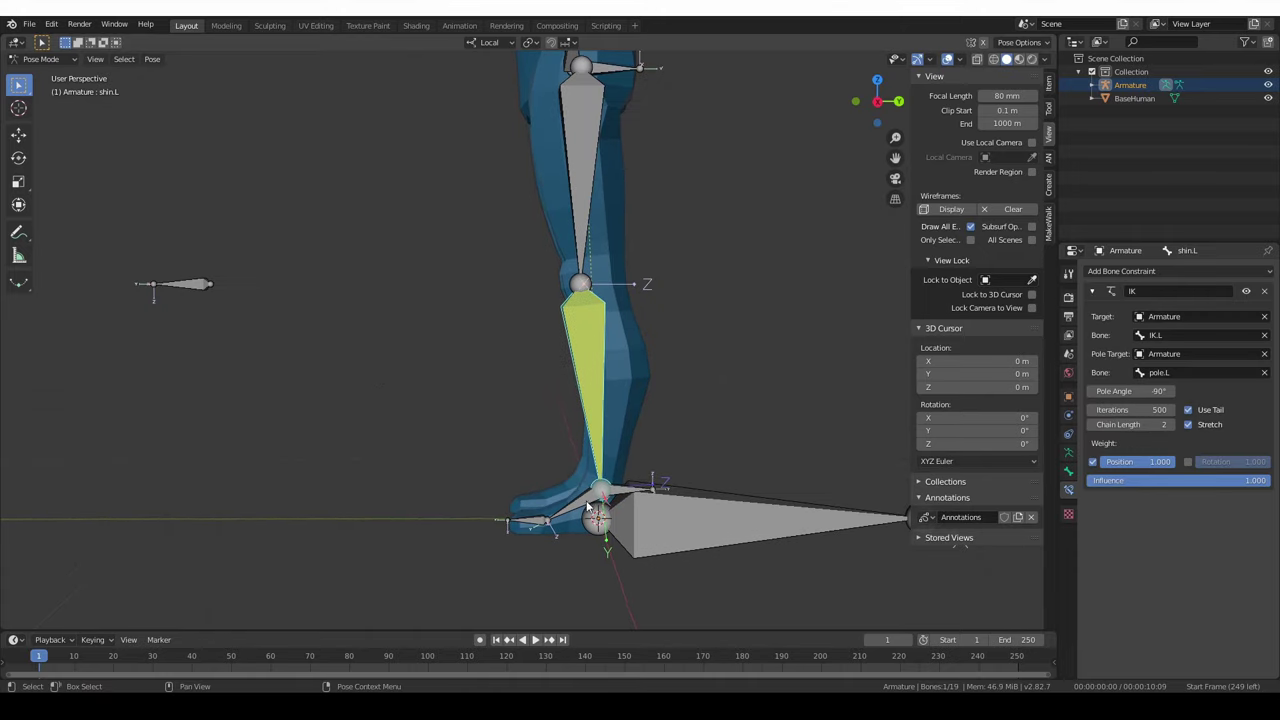
pyautogui.click(584, 508)
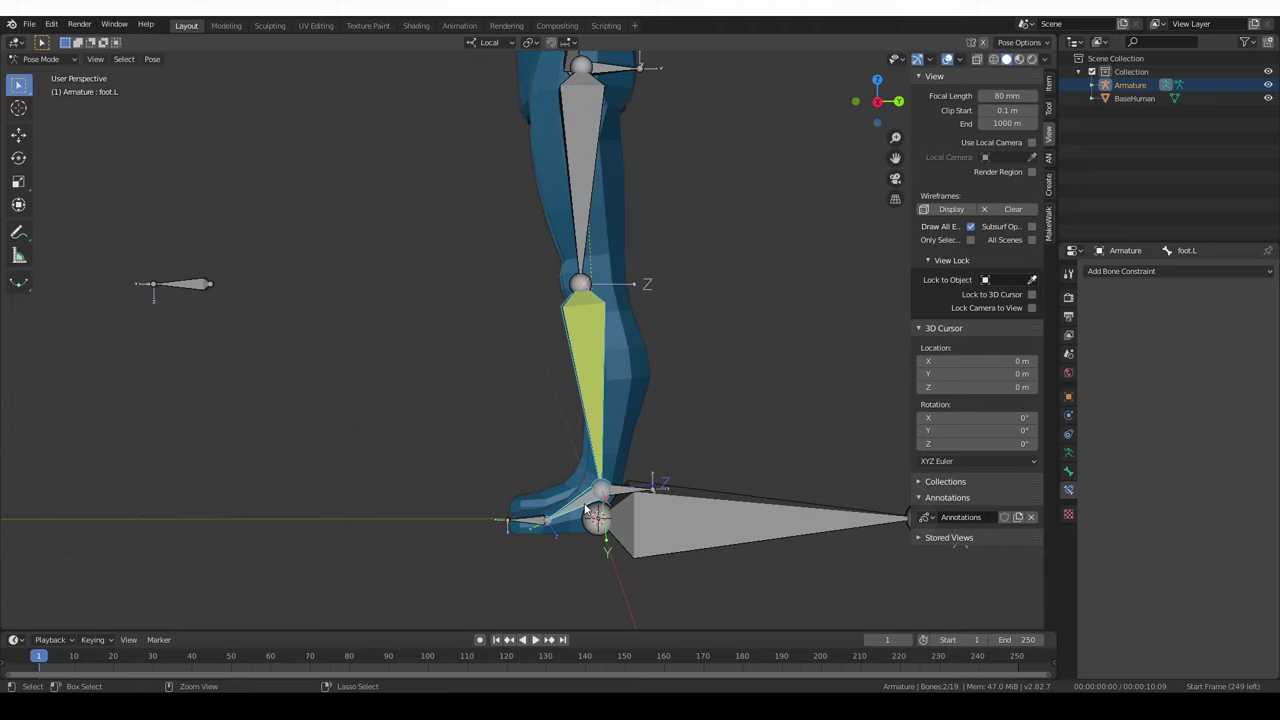
pyautogui.hotkey('ctrl', 'shift', 'c')
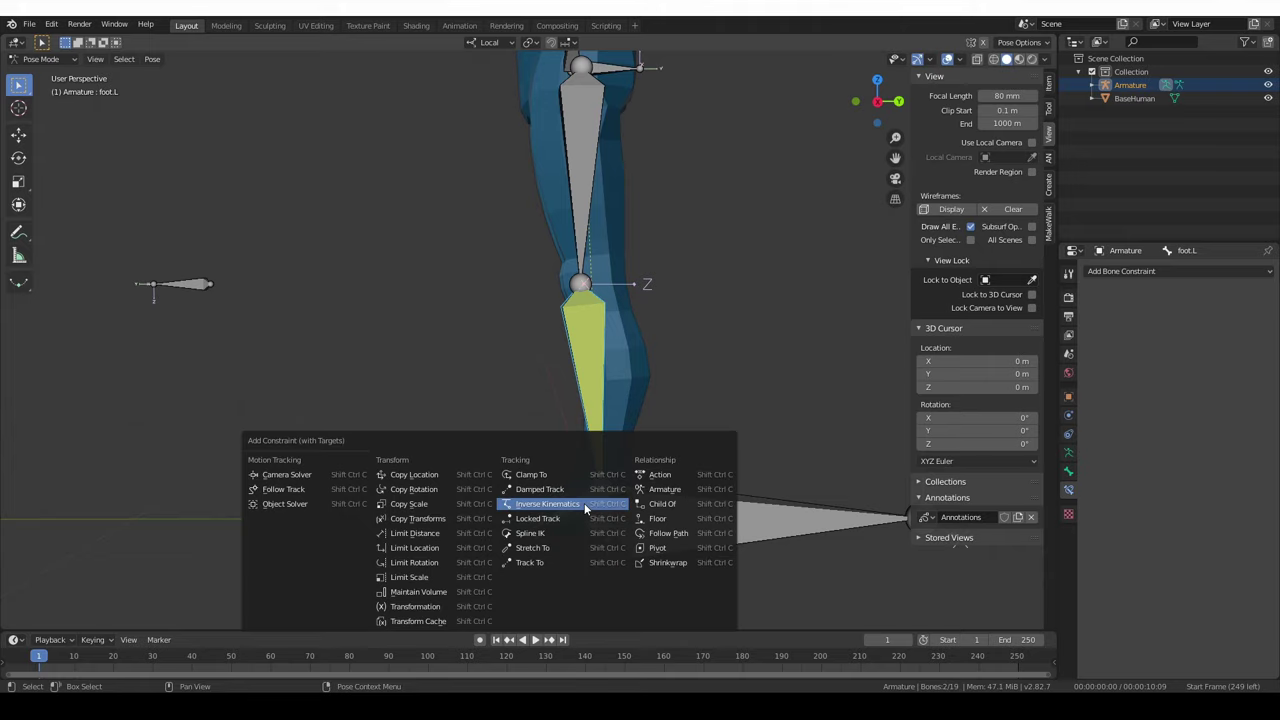
pyautogui.click(456, 476)
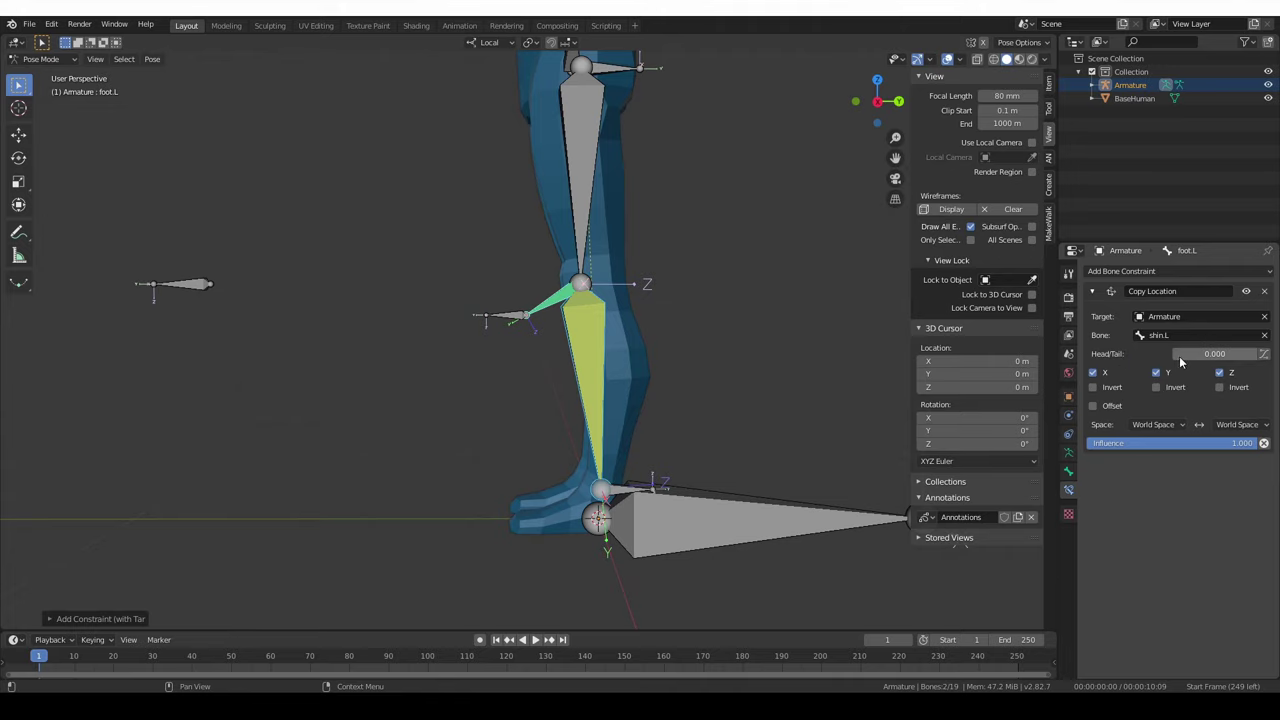
pyautogui.moveTo(1176, 356); pyautogui.dragTo(1258, 356)
# Test the constrained foot by moving the IK.L bone and the pelvis_control bone, cancelling both moves.
pyautogui.scroll(-2, 589, 467)
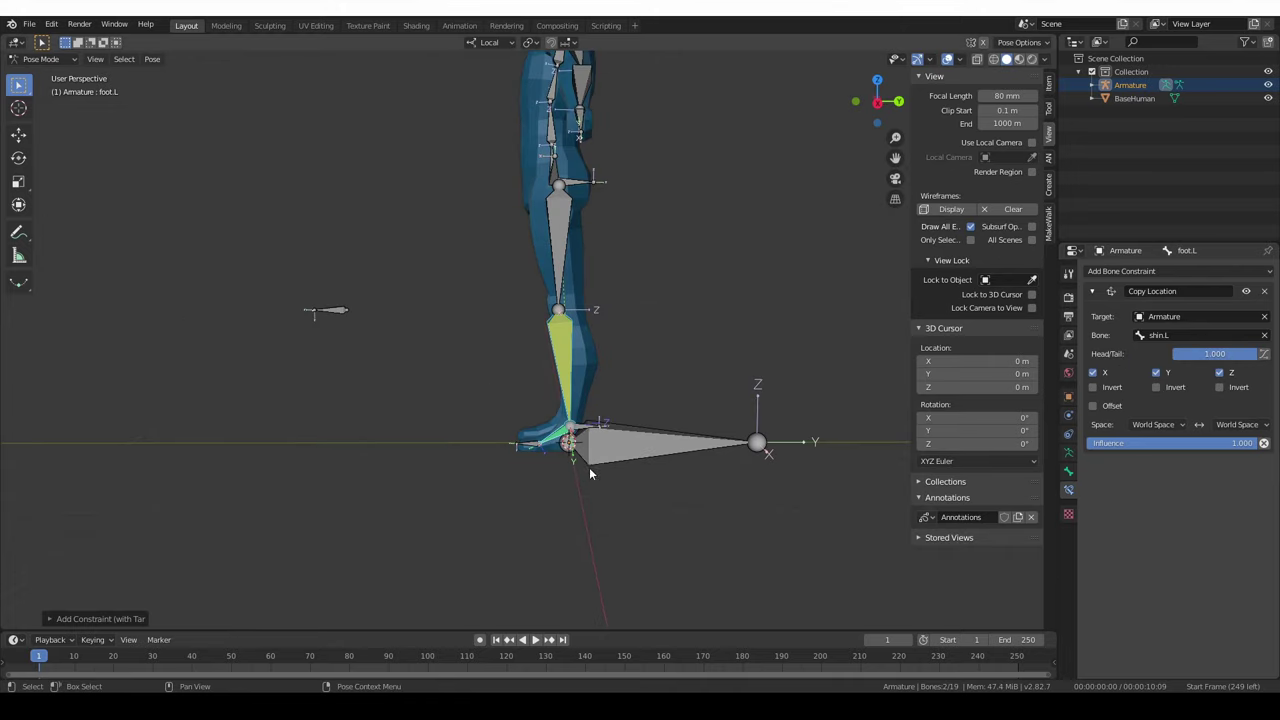
pyautogui.click(596, 452)
pyautogui.press('g')
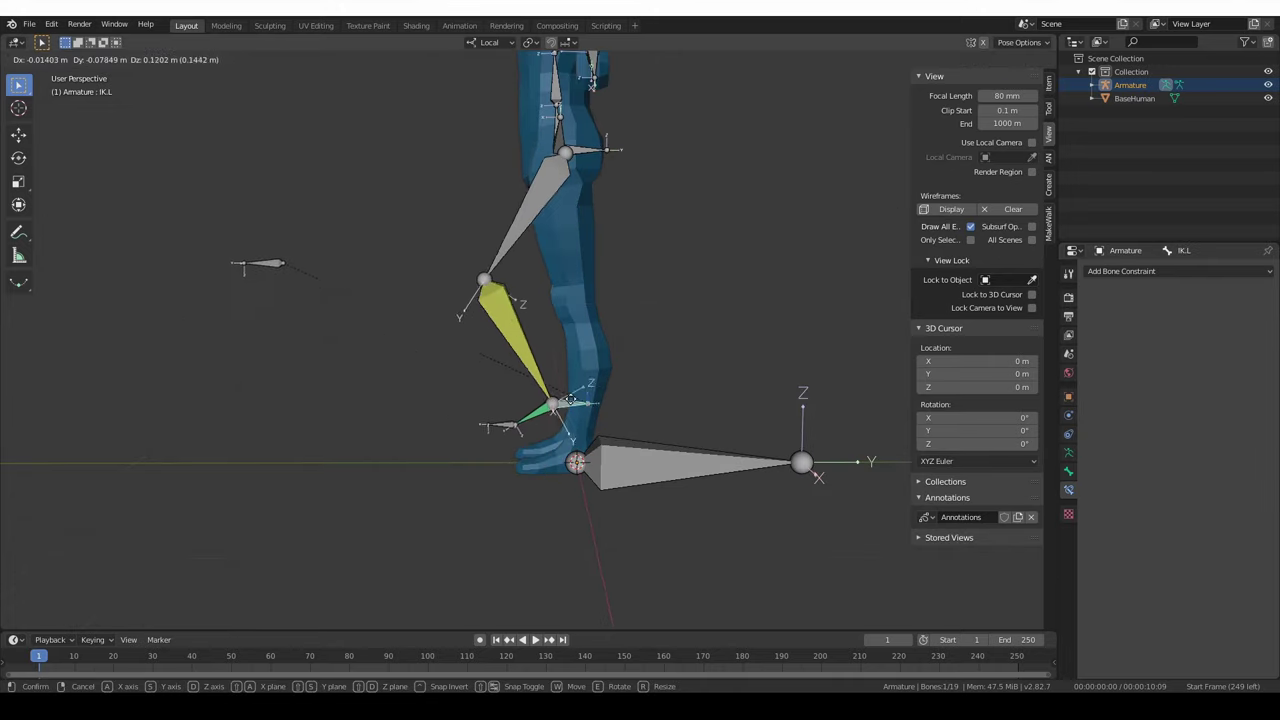
pyautogui.press('Escape')
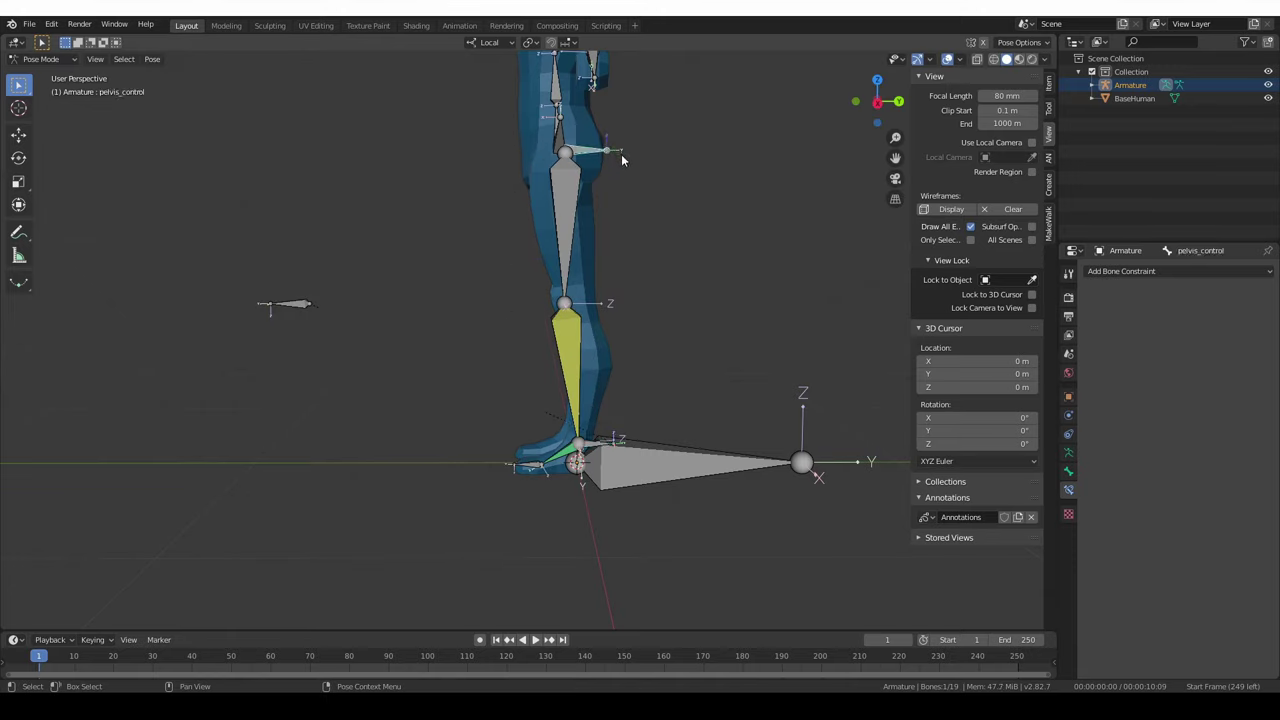
pyautogui.press('g')
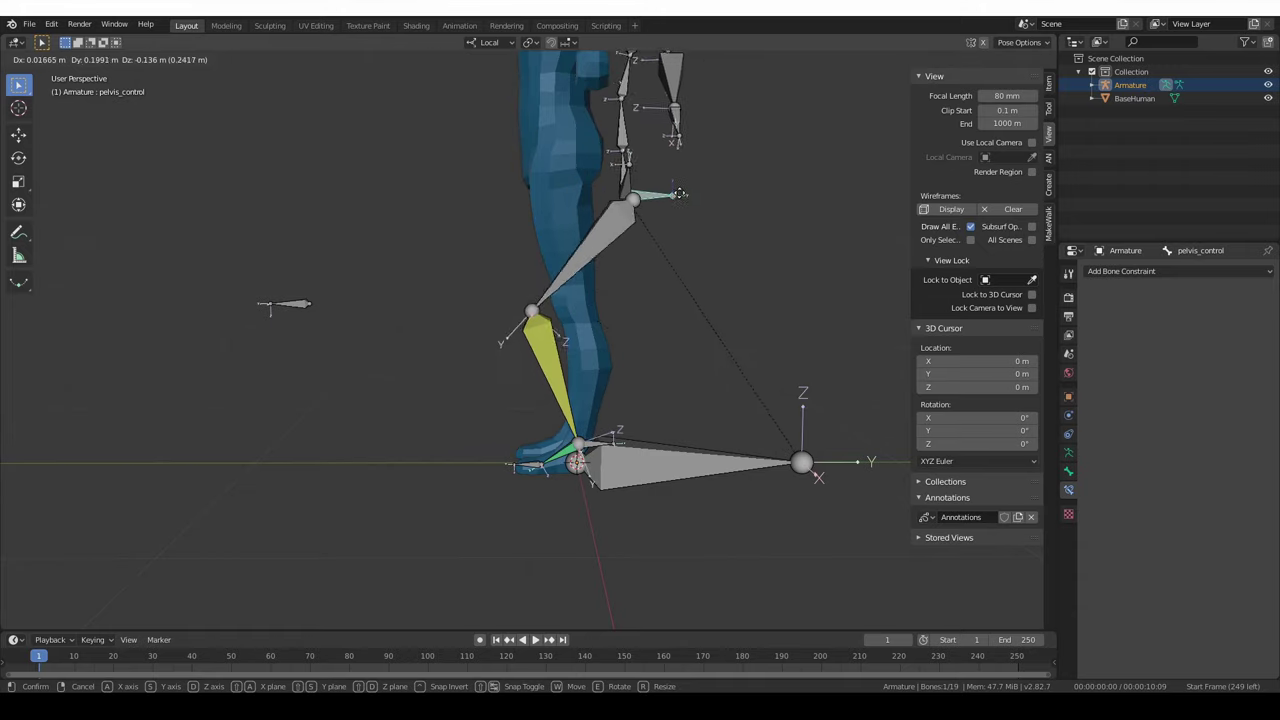
pyautogui.press('Escape')
# Select the left collar, arm, hip, thigh and pole bones together in Edit Mode from the front view.
pyautogui.moveTo(612, 181); pyautogui.dragTo(727, 394, button='middle')
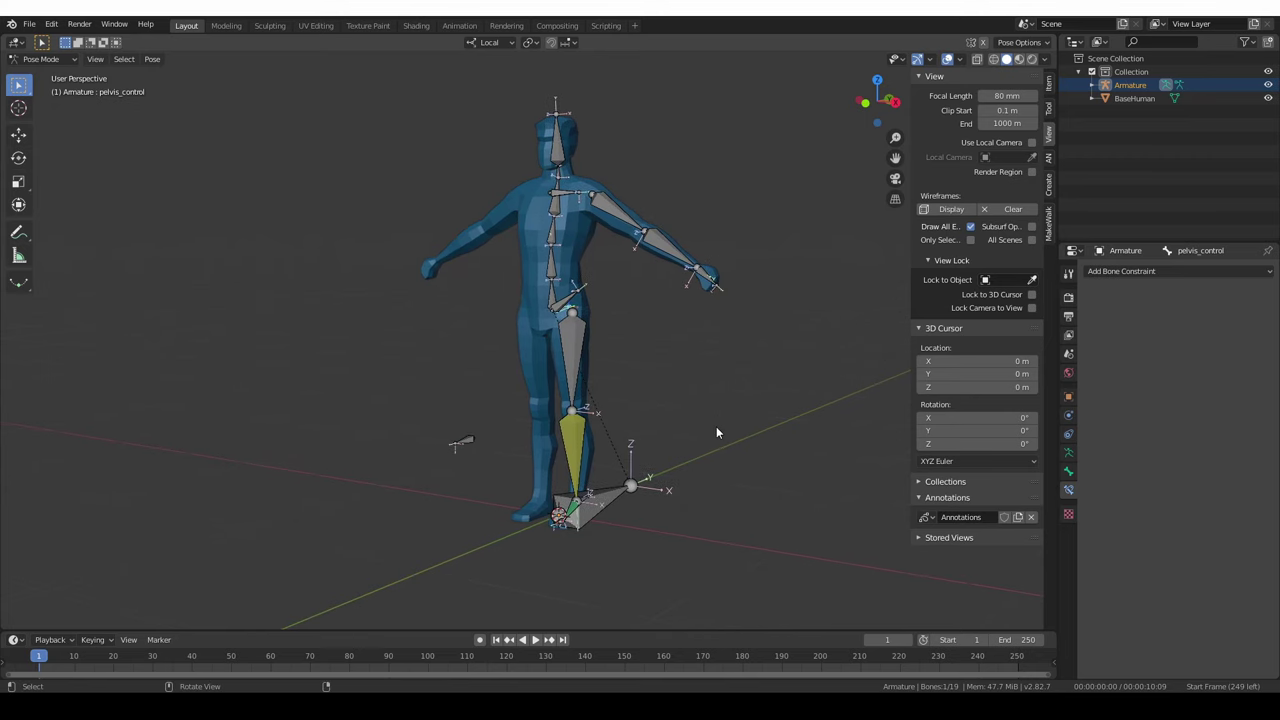
pyautogui.moveTo(717, 431); pyautogui.dragTo(766, 431, button='middle')
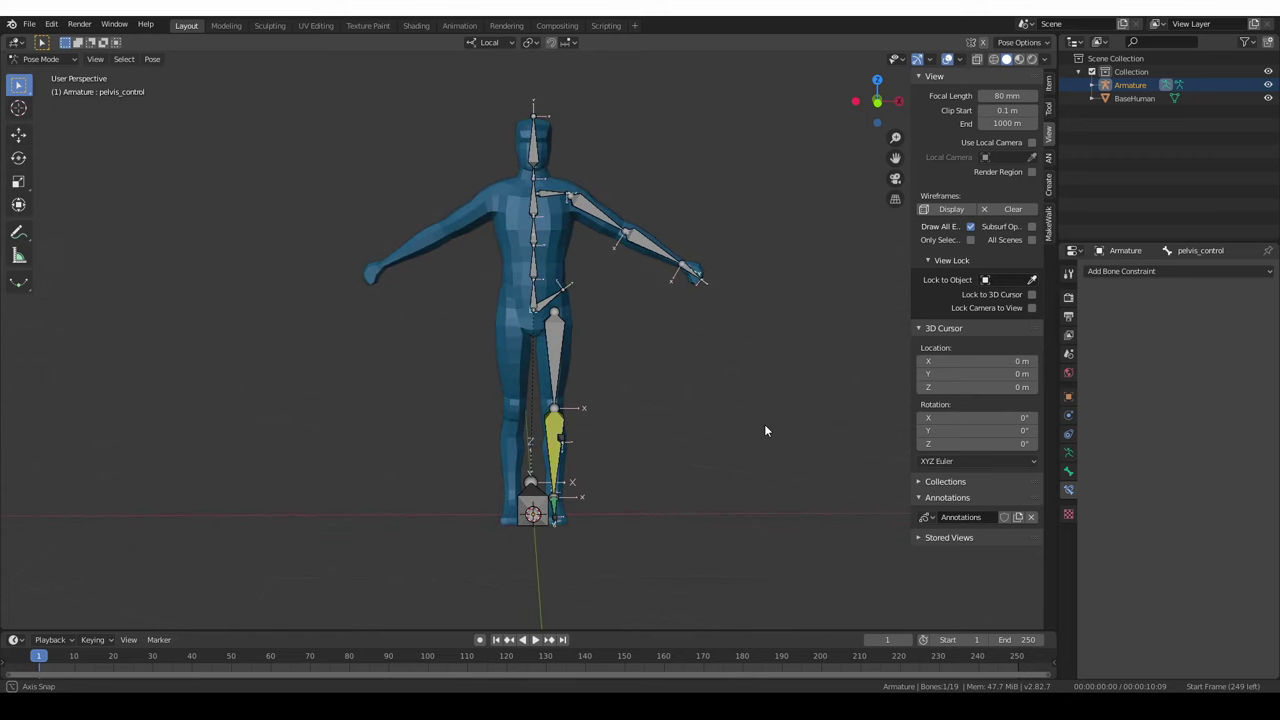
pyautogui.moveTo(630, 220); pyautogui.dragTo(616, 268, button='middle')
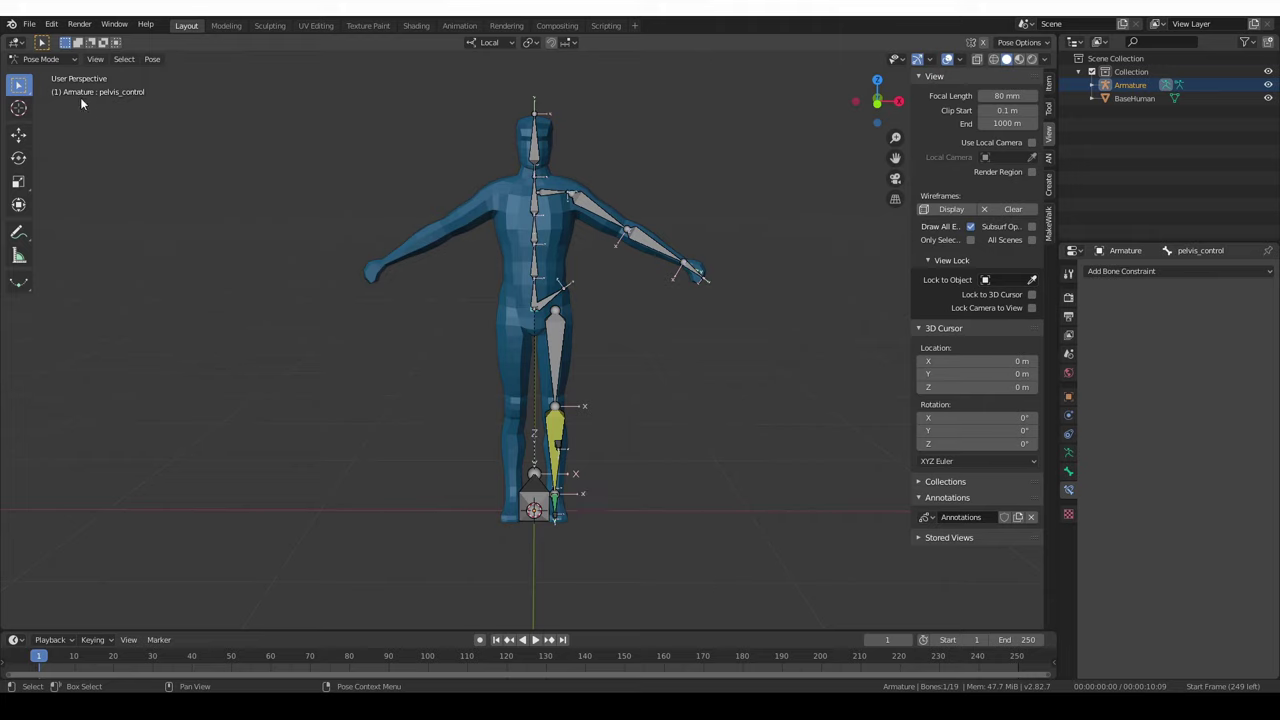
pyautogui.click(40, 58)
pyautogui.click(45, 89)
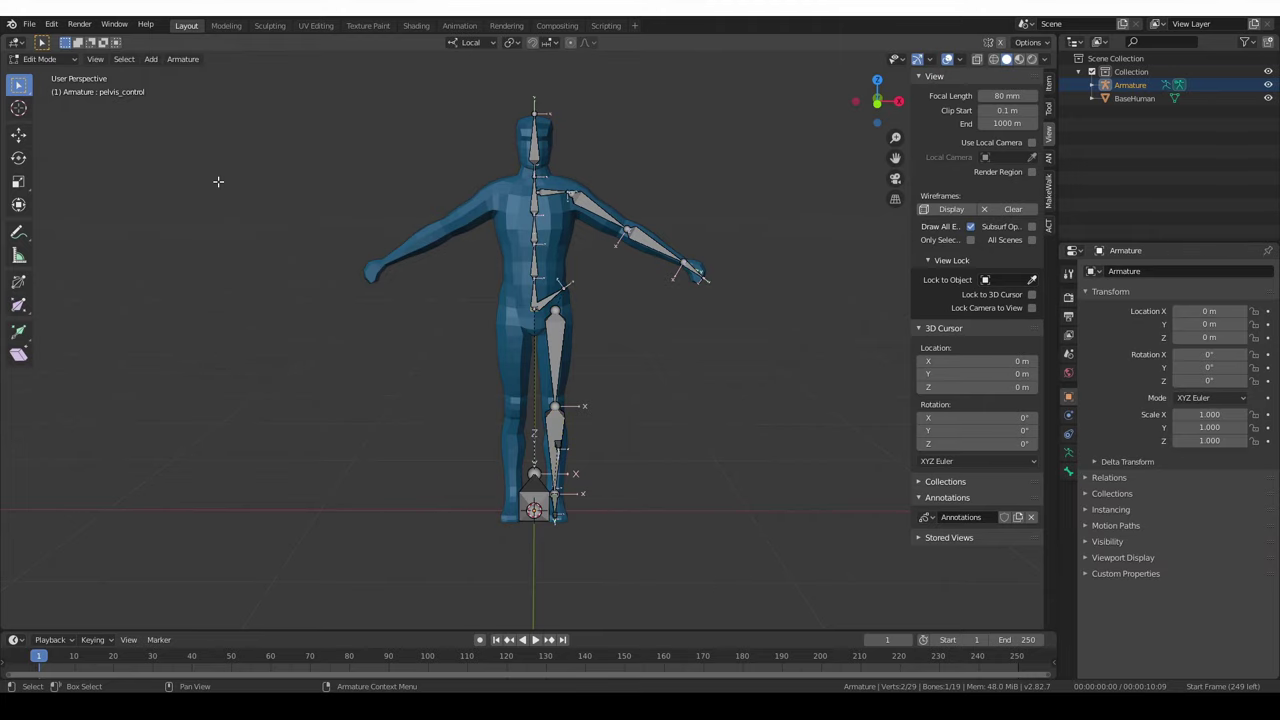
pyautogui.press('KP_1')
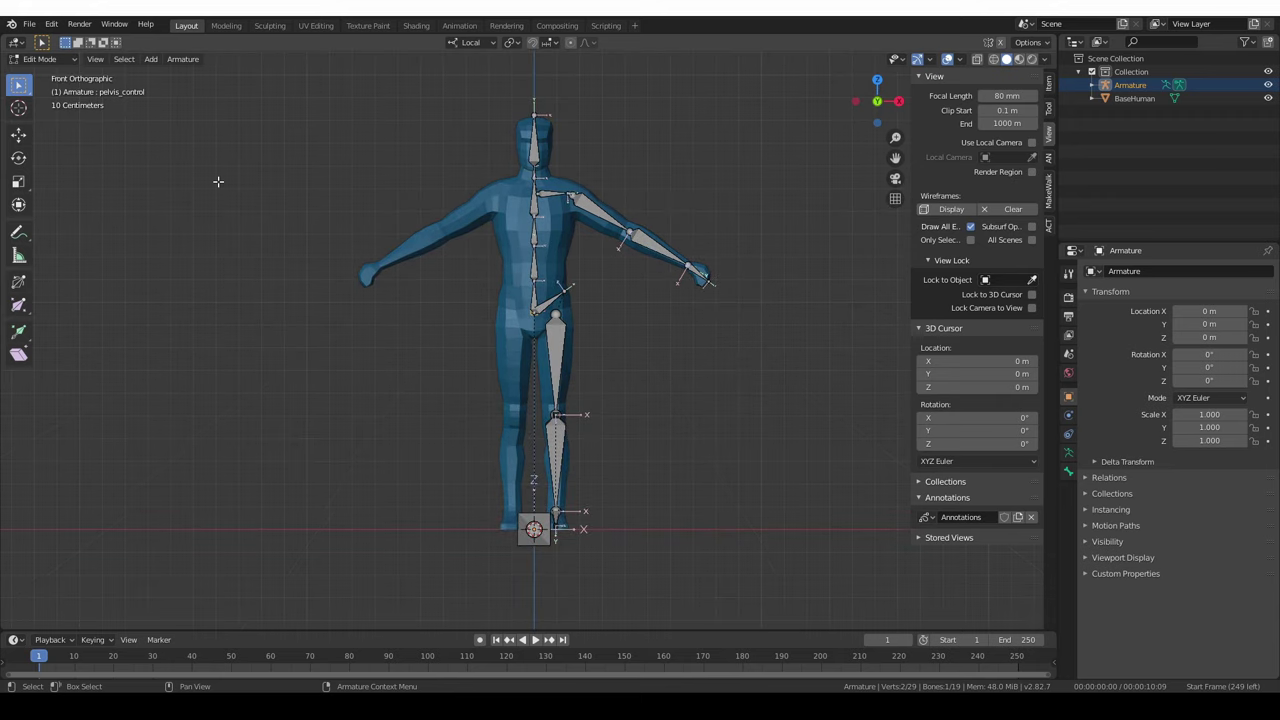
pyautogui.moveTo(542, 181); pyautogui.dragTo(781, 504)
pyautogui.scroll(4, 686, 386)
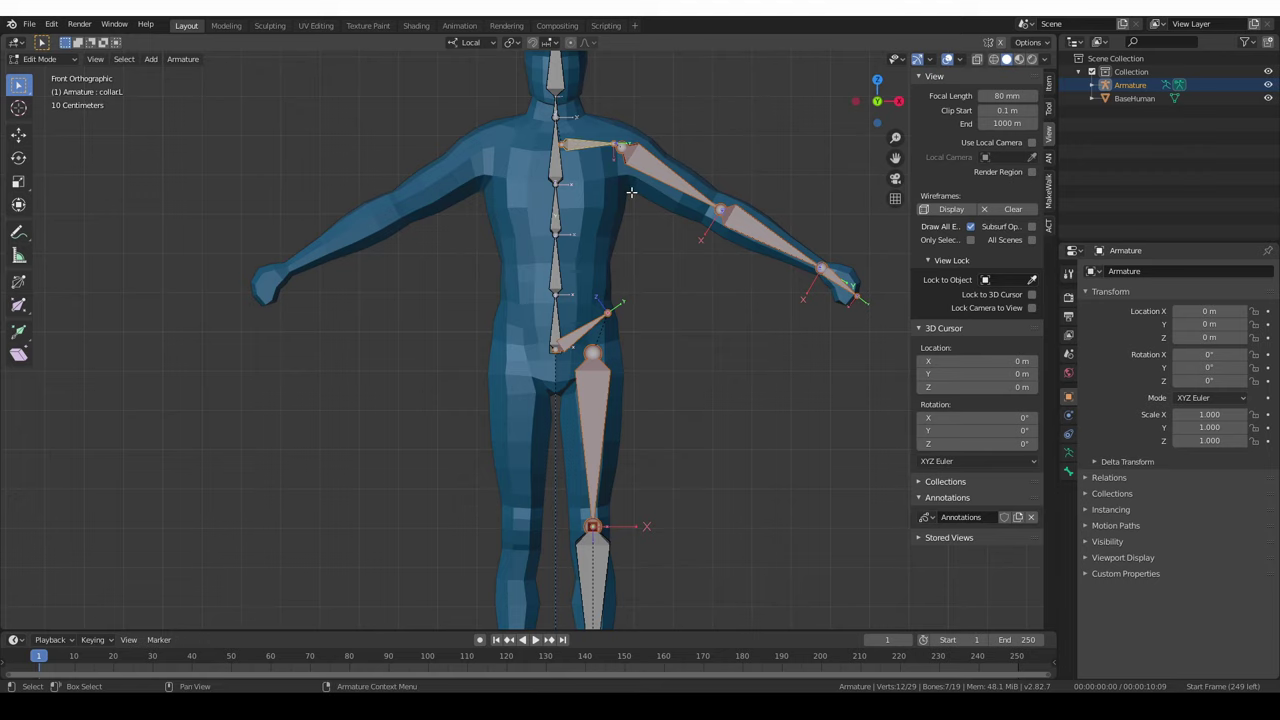
# Add the shin.L, foot.L, IK.L and toe.L bones to the selection.
pyautogui.moveTo(666, 231); pyautogui.dragTo(560, 256, button='middle')
pyautogui.keyDown('shift'); pyautogui.moveTo(627, 545); pyautogui.dragTo(661, 382, button='middle'); pyautogui.keyUp('shift')
pyautogui.scroll(2, 661, 382)
pyautogui.keyDown('shift'); pyautogui.click(661, 382); pyautogui.keyUp('shift')
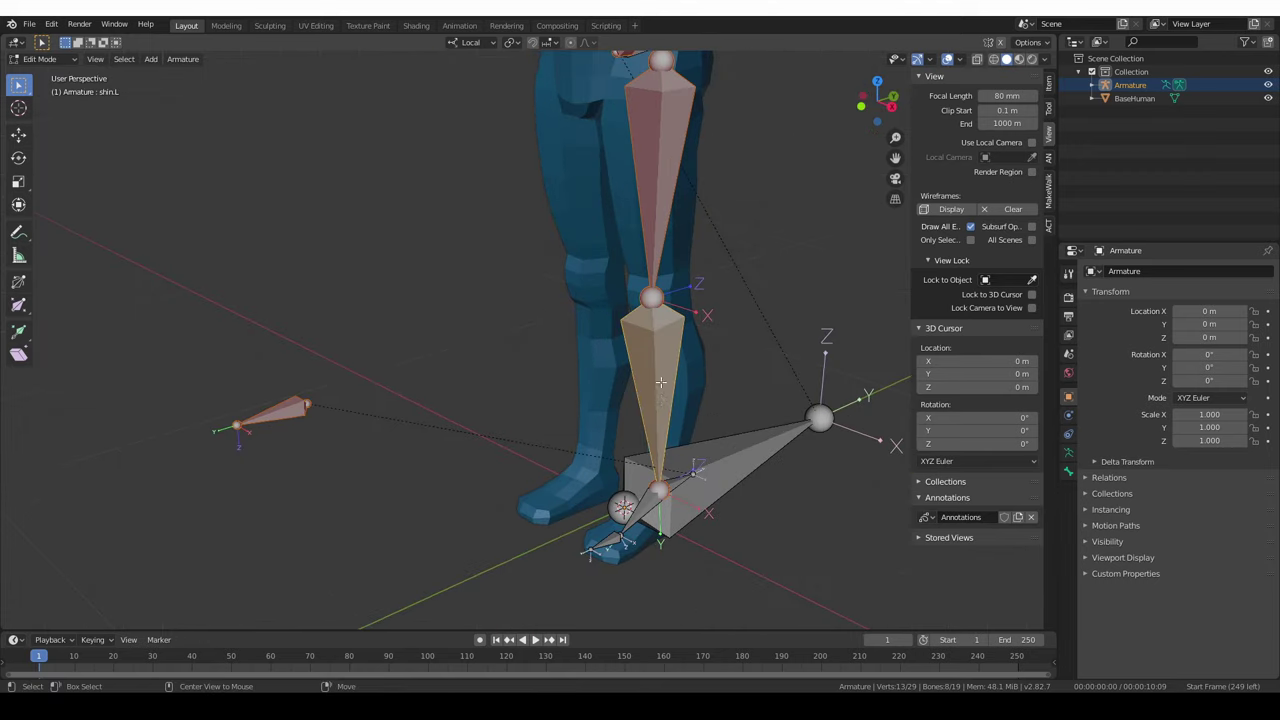
pyautogui.keyDown('shift'); pyautogui.click(645, 512); pyautogui.keyUp('shift')
pyautogui.keyDown('shift'); pyautogui.click(678, 482); pyautogui.keyUp('shift')
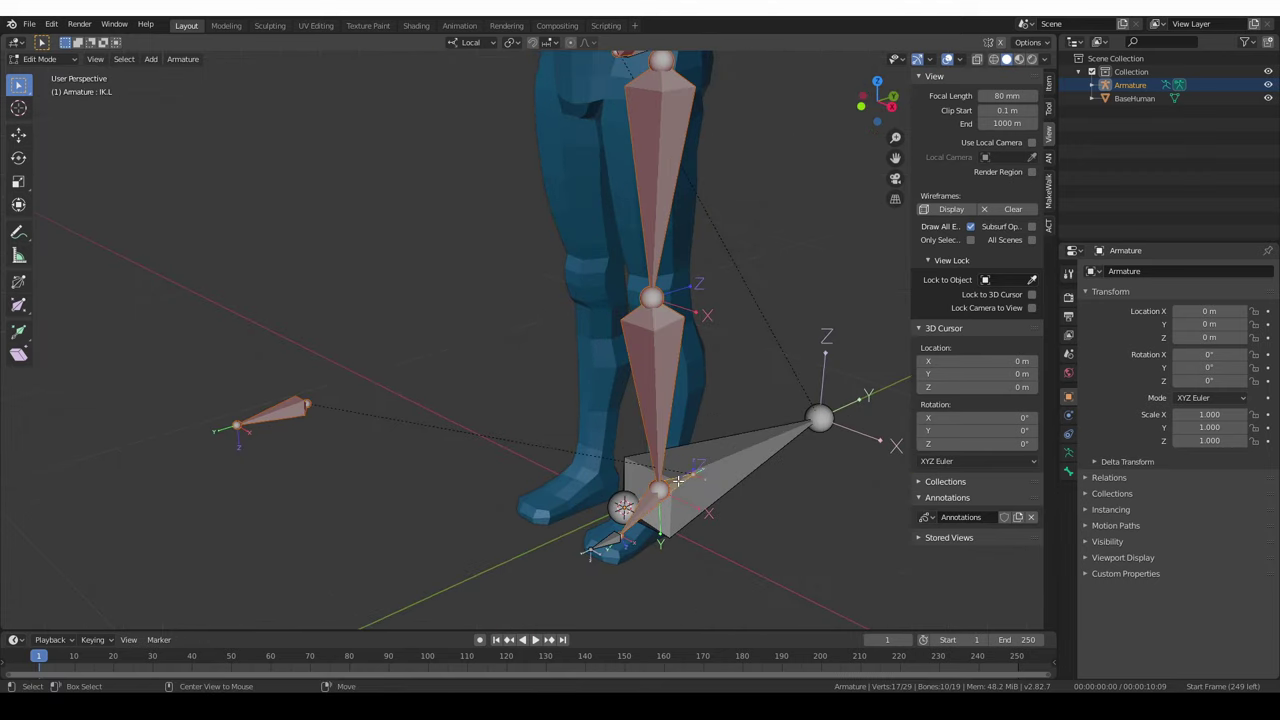
pyautogui.scroll(-2, 346, 418)
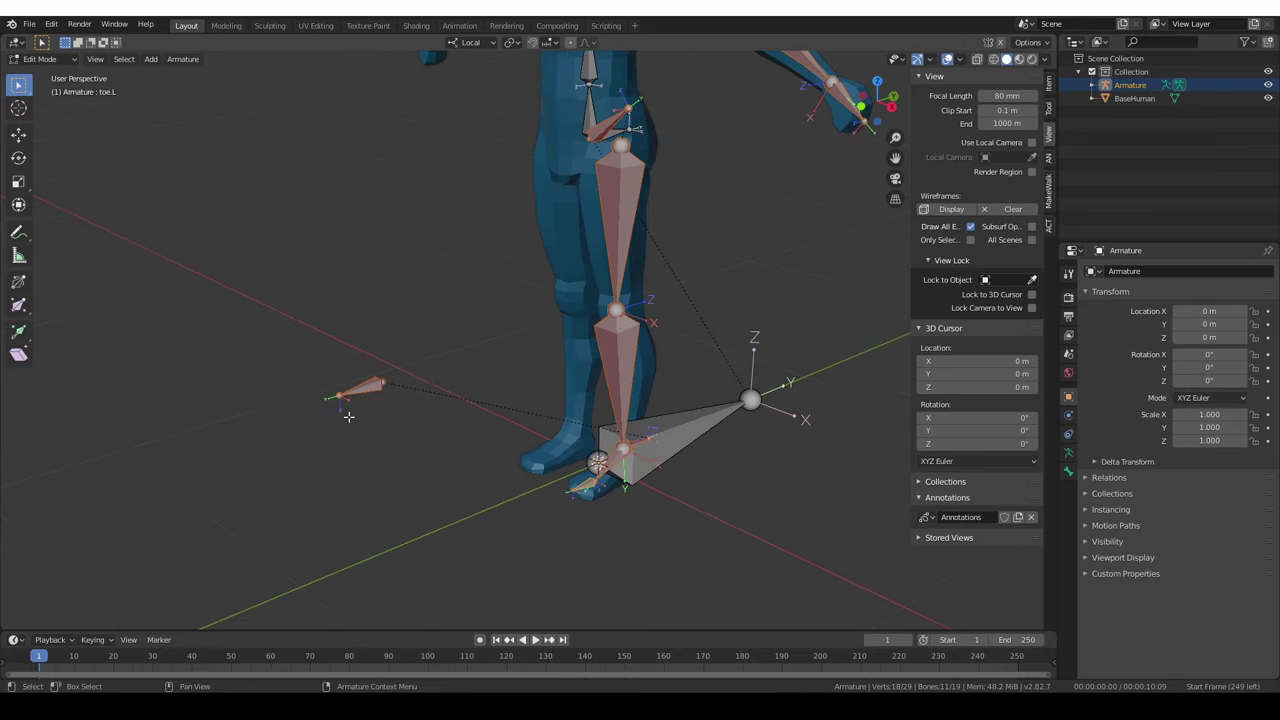
# Check the left-side bone selection by moving it sideways away from the body, and cancel the move.
pyautogui.moveTo(349, 417); pyautogui.dragTo(448, 405, button='middle')
pyautogui.scroll(-2, 459, 366)
pyautogui.moveTo(545, 370)
pyautogui.mouseDown(button='middle')
pyautogui.moveTo(600, 363)
pyautogui.moveTo(566, 374)
pyautogui.mouseUp(button='middle')
pyautogui.press('g')
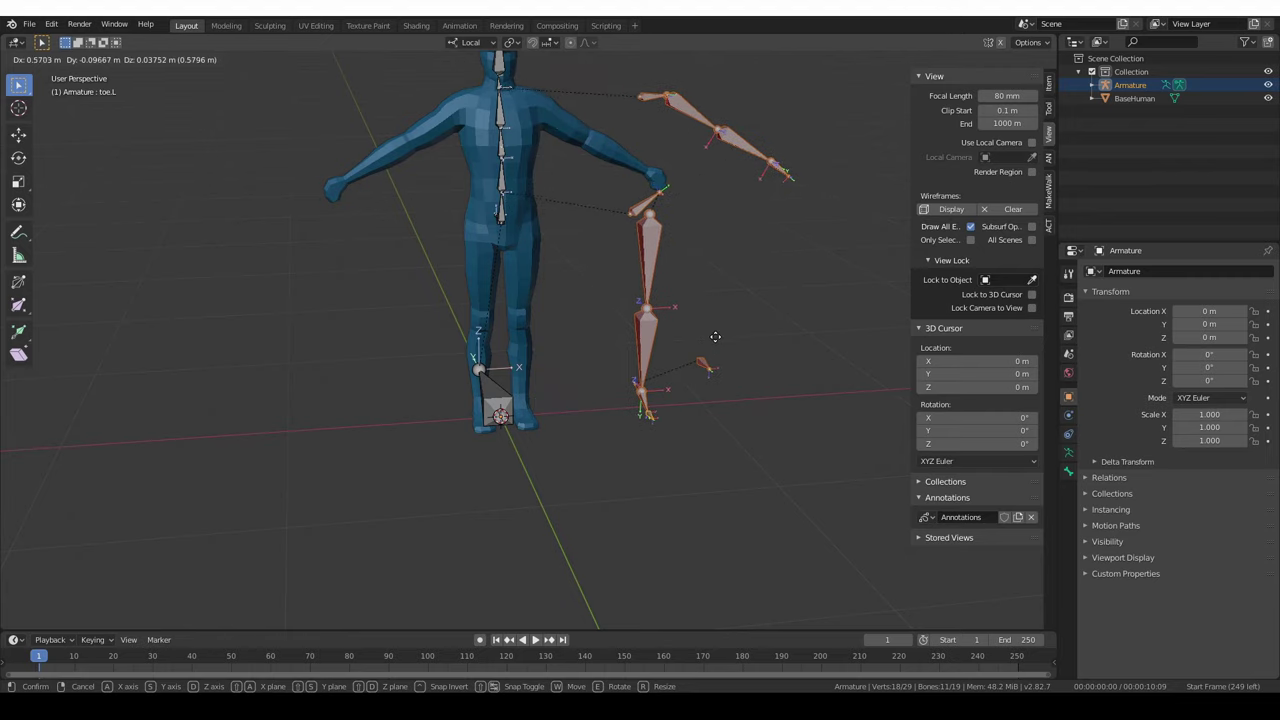
pyautogui.press('Escape')
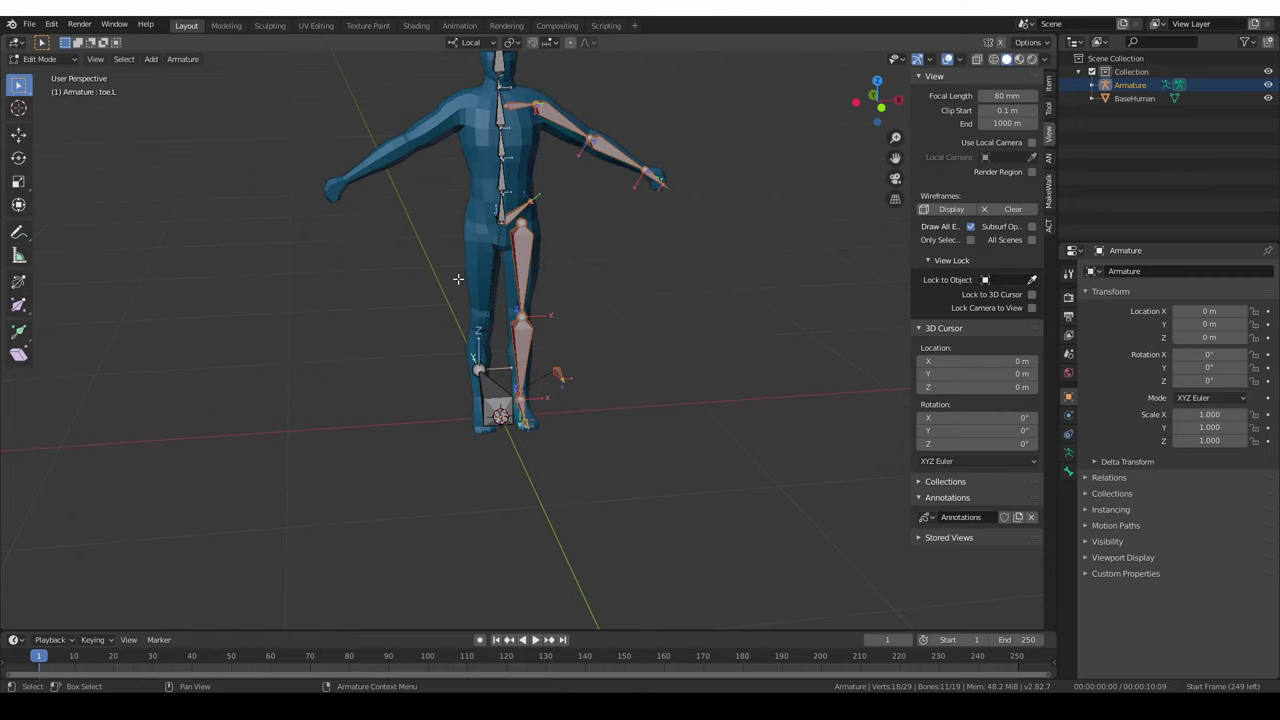
# Symmetrize the selected left-side bones to create their right-side counterparts.
pyautogui.click(194, 61)
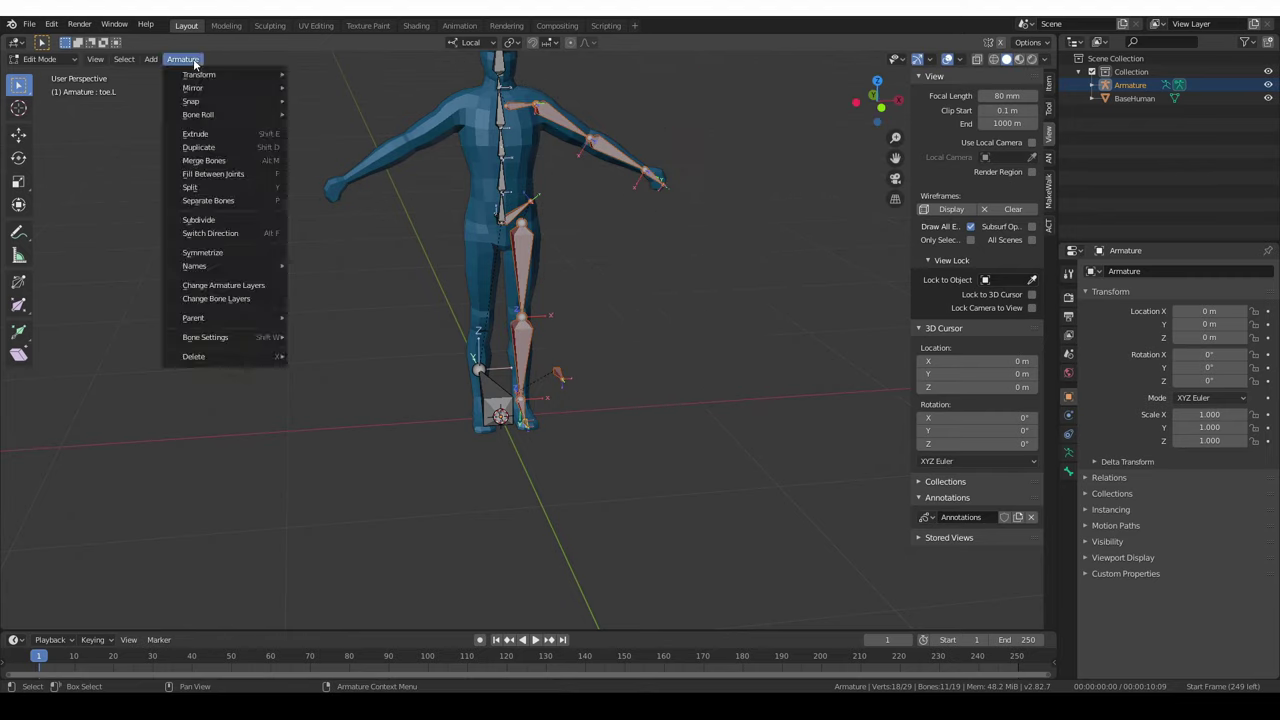
pyautogui.click(244, 252)
pyautogui.moveTo(420, 240); pyautogui.dragTo(581, 315, button='middle')
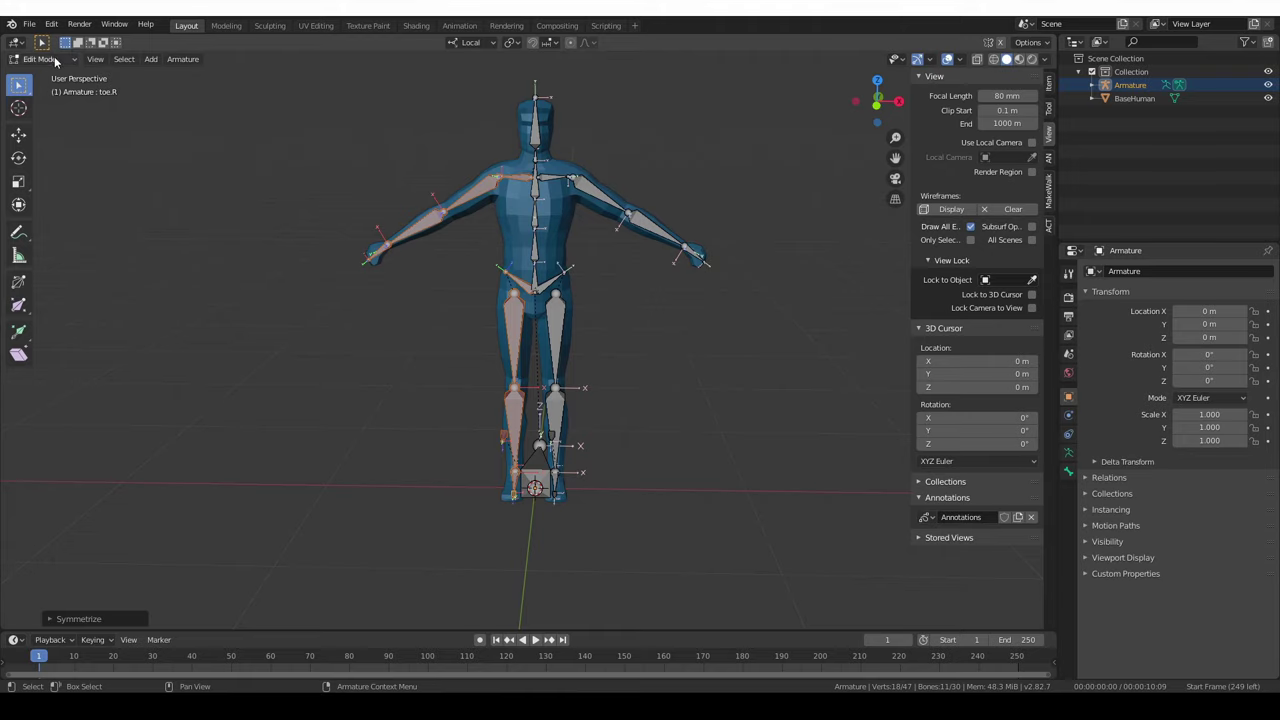
# Test the mirrored rig in Pose Mode by moving the pelvis_control bone and the IK.R bone, cancelling both moves.
pyautogui.click(54, 57)
pyautogui.click(40, 105)
pyautogui.moveTo(634, 404); pyautogui.dragTo(656, 300, button='middle')
pyautogui.click(603, 305)
pyautogui.press('g')
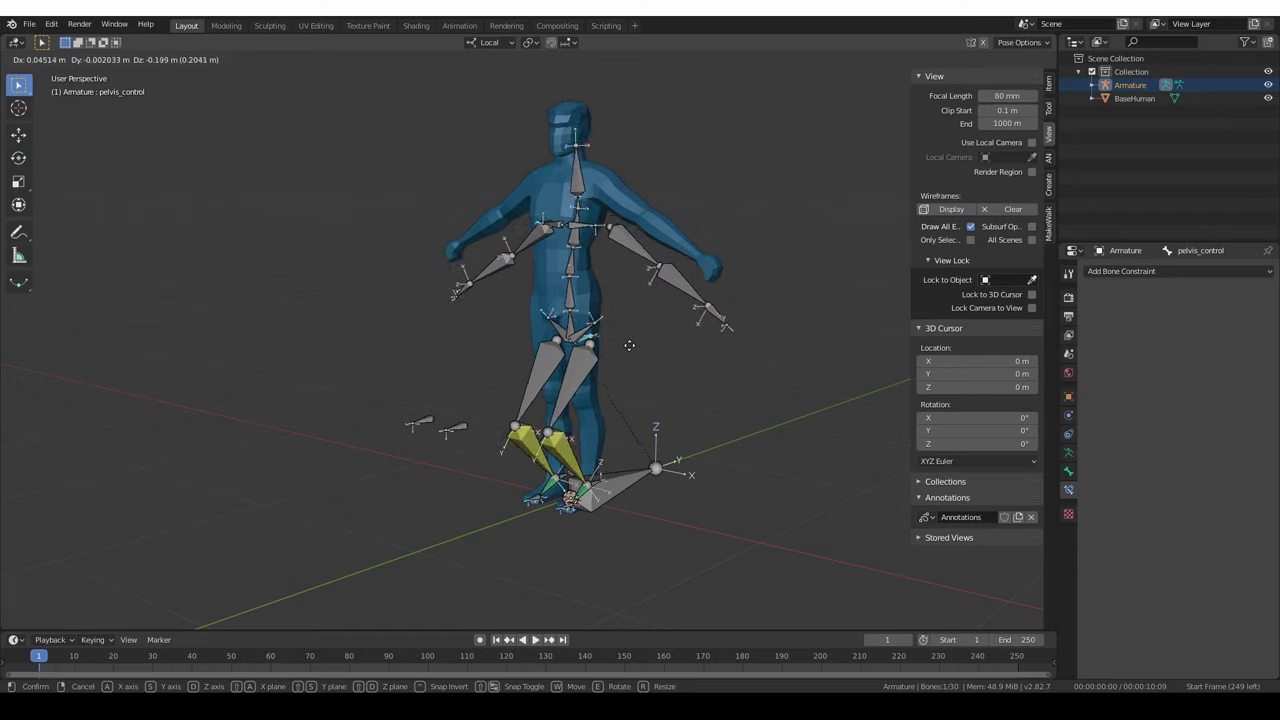
pyautogui.rightClick(634, 340)
pyautogui.moveTo(440, 390); pyautogui.dragTo(510, 457, button='middle')
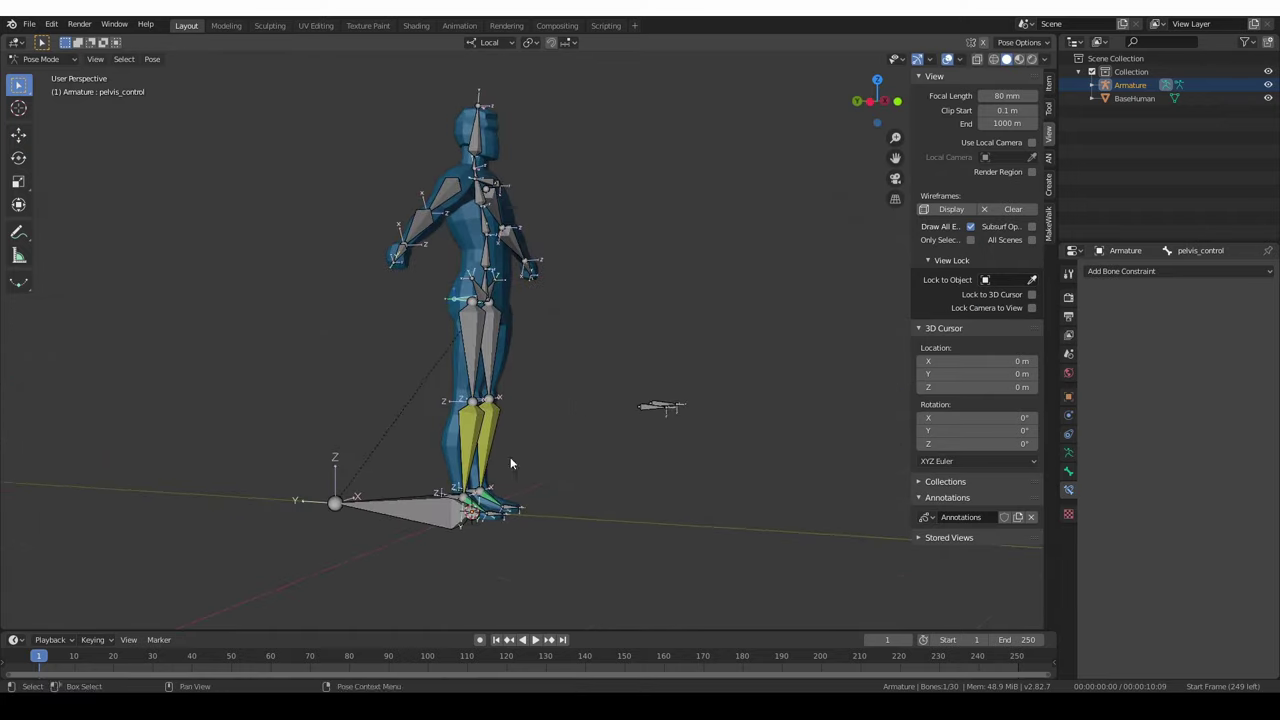
pyautogui.press('g')
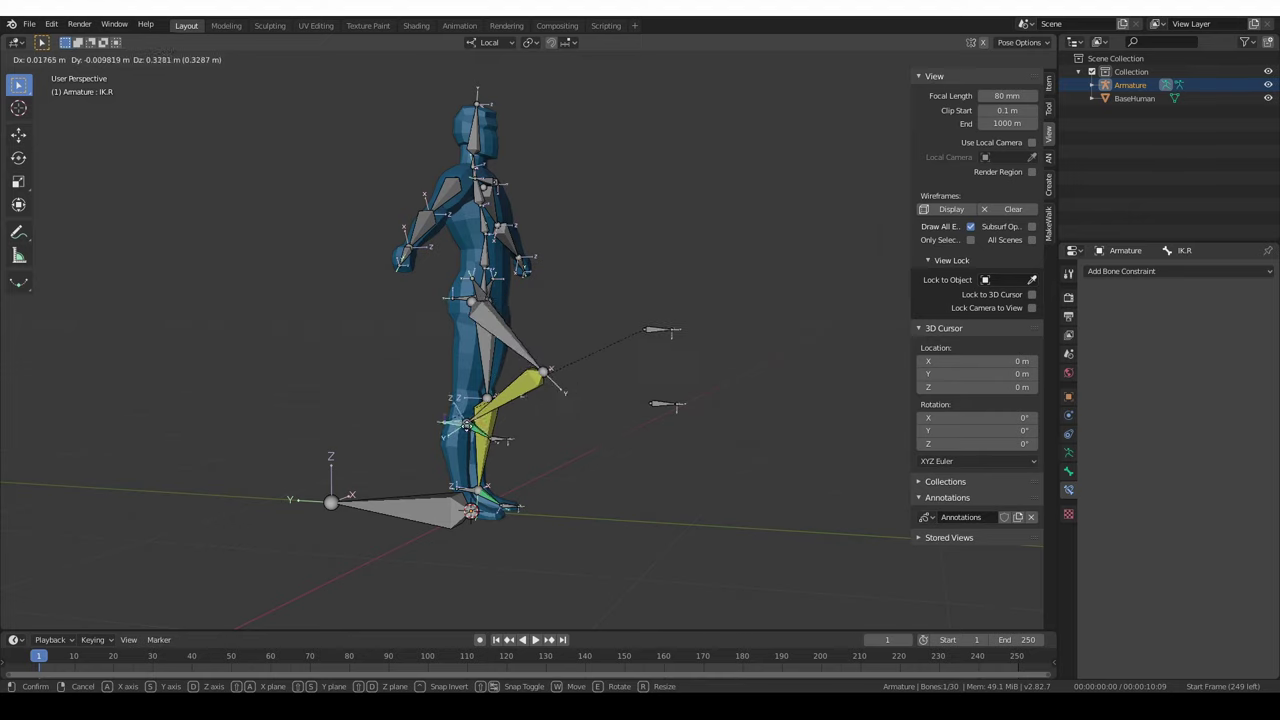
pyautogui.rightClick(490, 428)
# Test how the root bone drives the rig by moving it, and cancel the move.
pyautogui.click(400, 515)
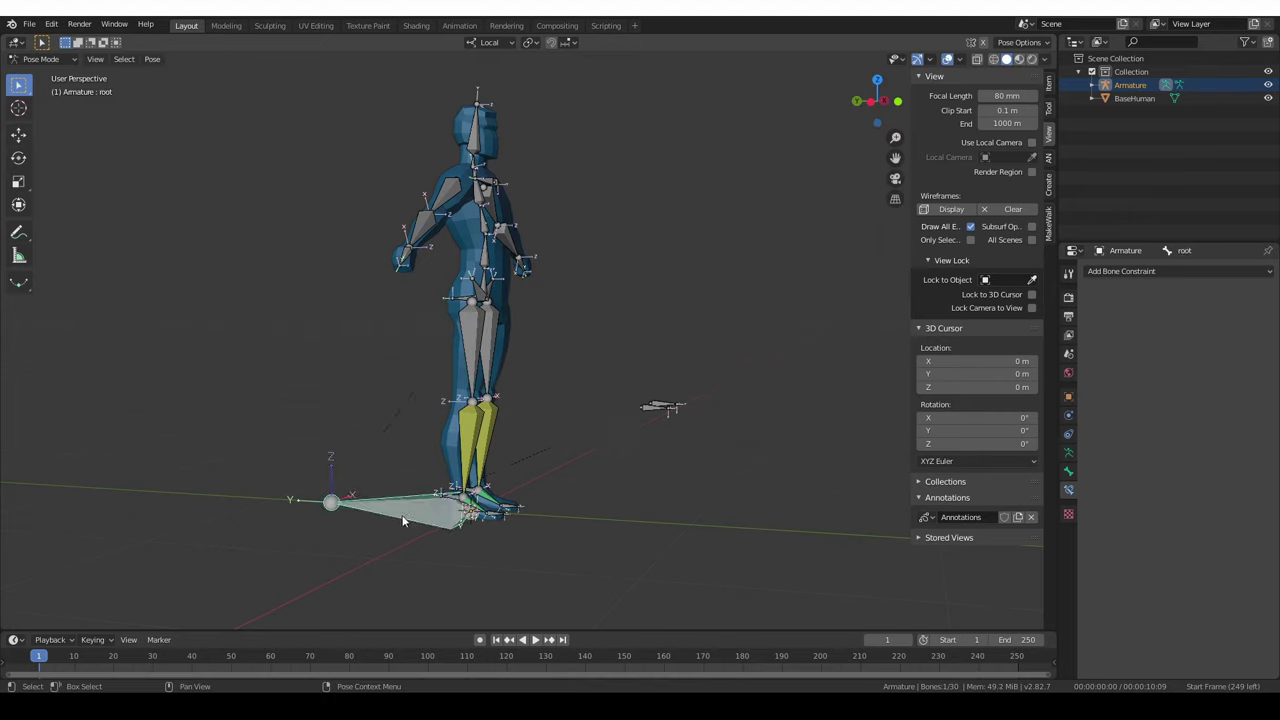
pyautogui.press('g')
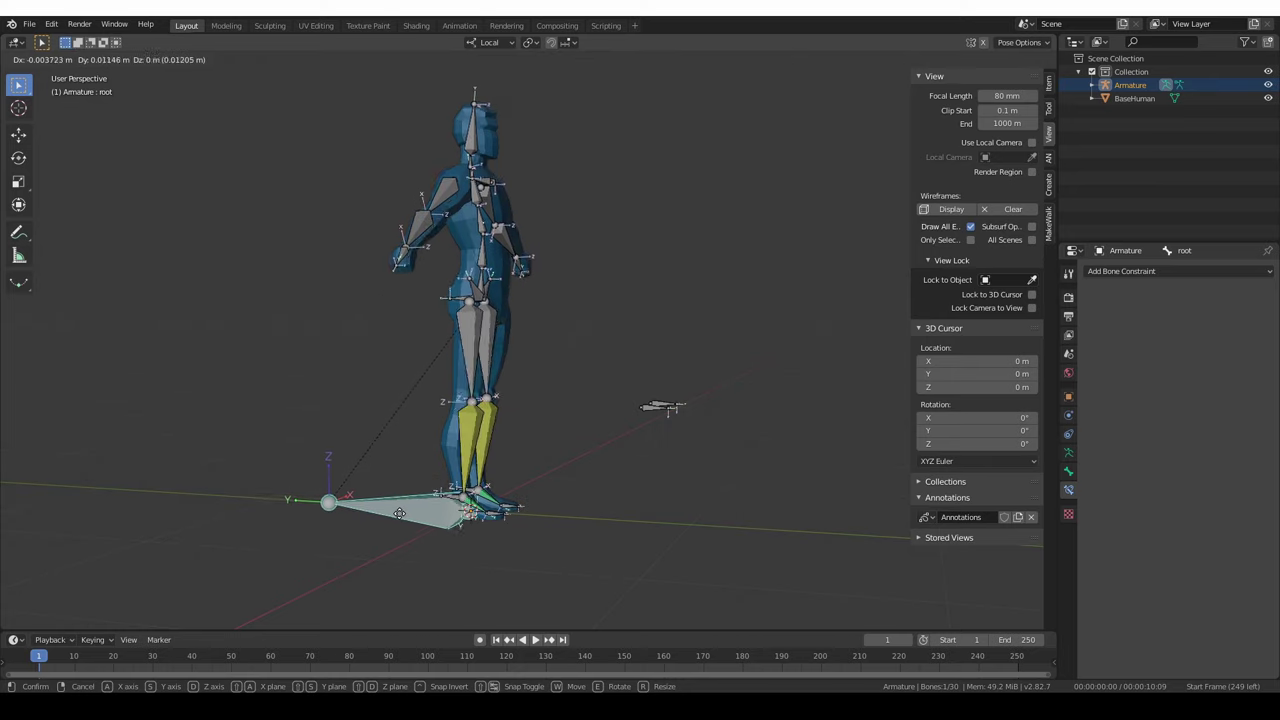
pyautogui.rightClick(482, 515)
pyautogui.moveTo(487, 512)
pyautogui.mouseDown(button='middle')
pyautogui.moveTo(477, 518)
pyautogui.moveTo(466, 405)
pyautogui.moveTo(463, 507)
pyautogui.mouseUp(button='middle')
pyautogui.moveTo(476, 495); pyautogui.dragTo(478, 497, button='middle')
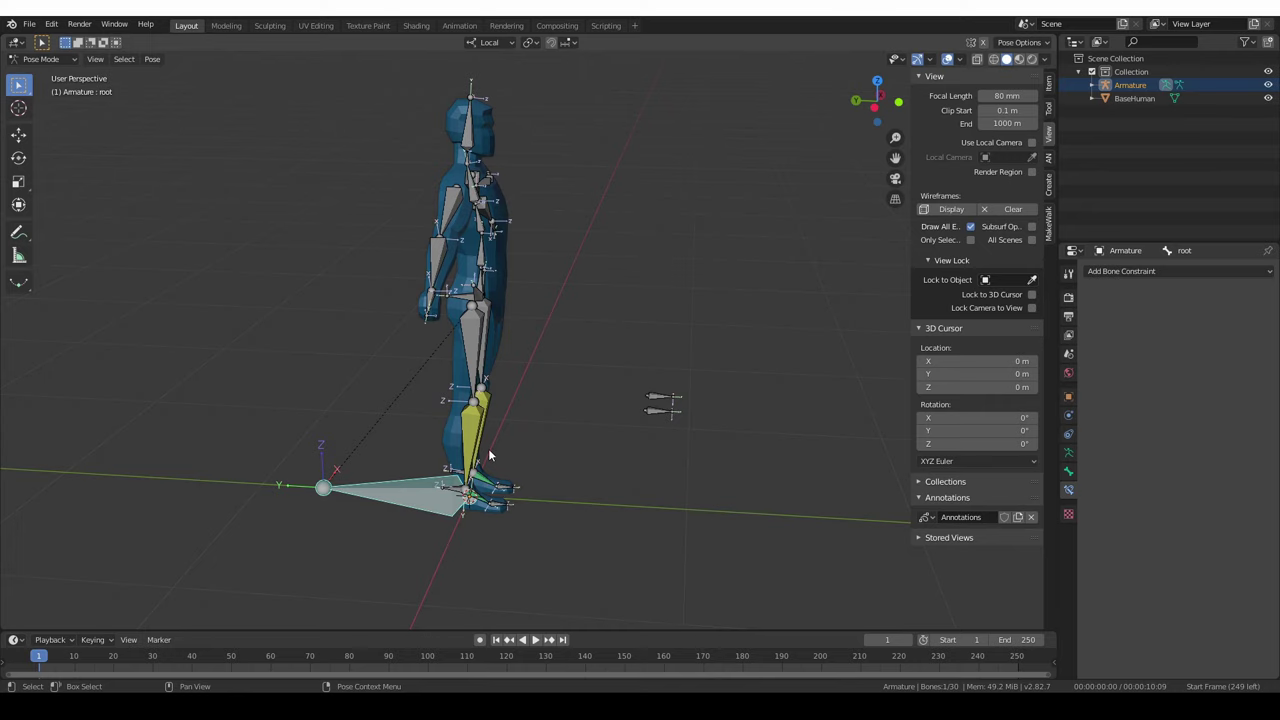
# In Edit Mode, parent the IK.R and IK.L bones to the root bone with Keep Offset.
pyautogui.click(52, 62)
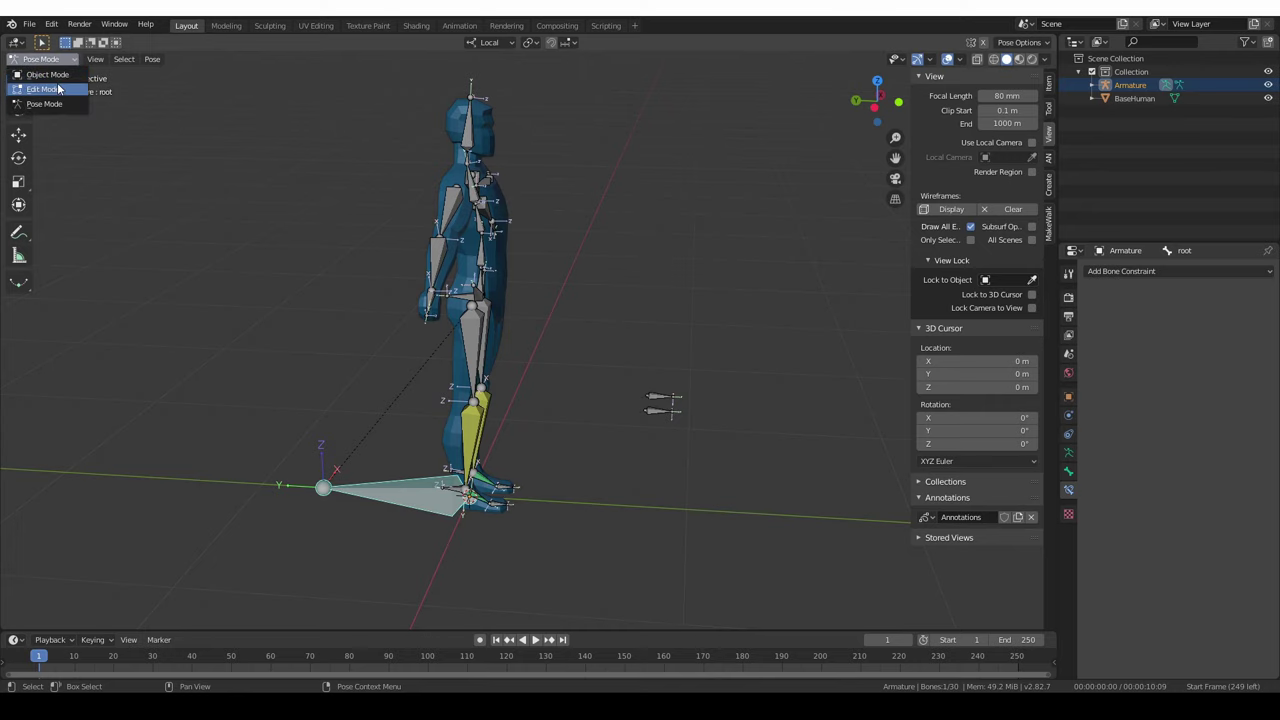
pyautogui.click(56, 88)
pyautogui.moveTo(212, 425); pyautogui.dragTo(313, 464, button='middle')
pyautogui.click(472, 500)
pyautogui.scroll(5, 472, 500)
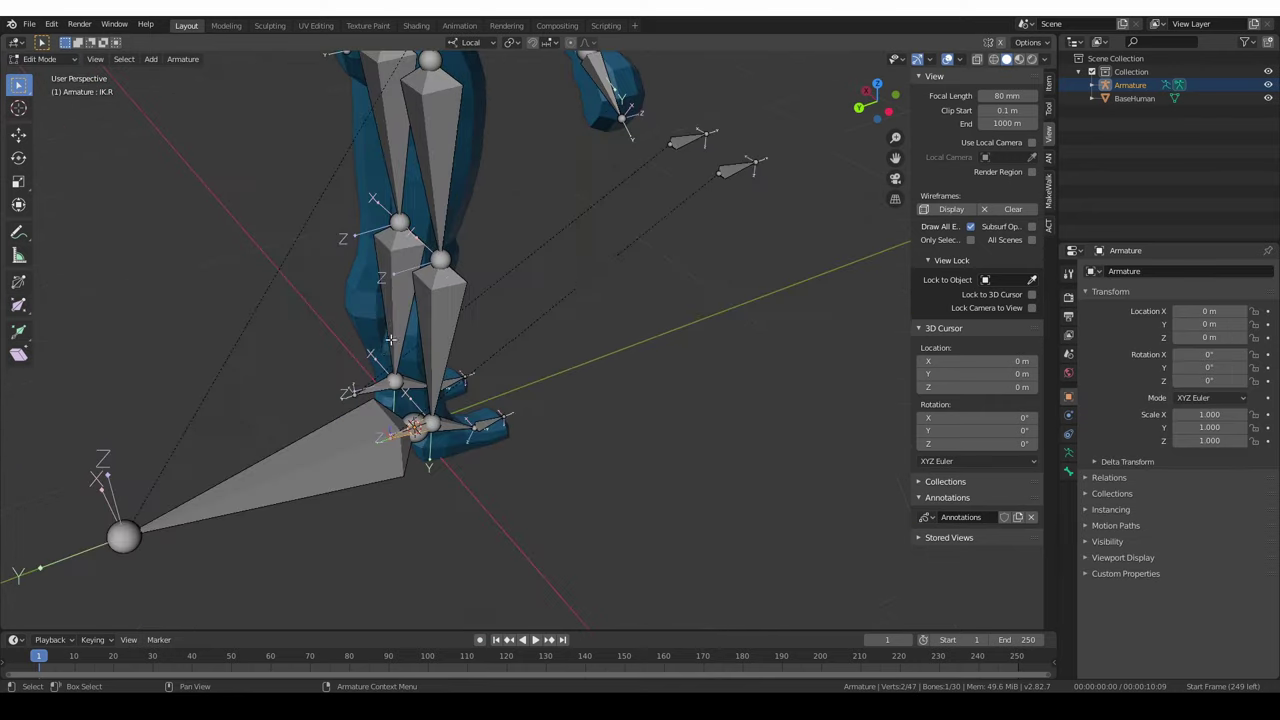
pyautogui.moveTo(410, 450); pyautogui.dragTo(408, 364, button='middle')
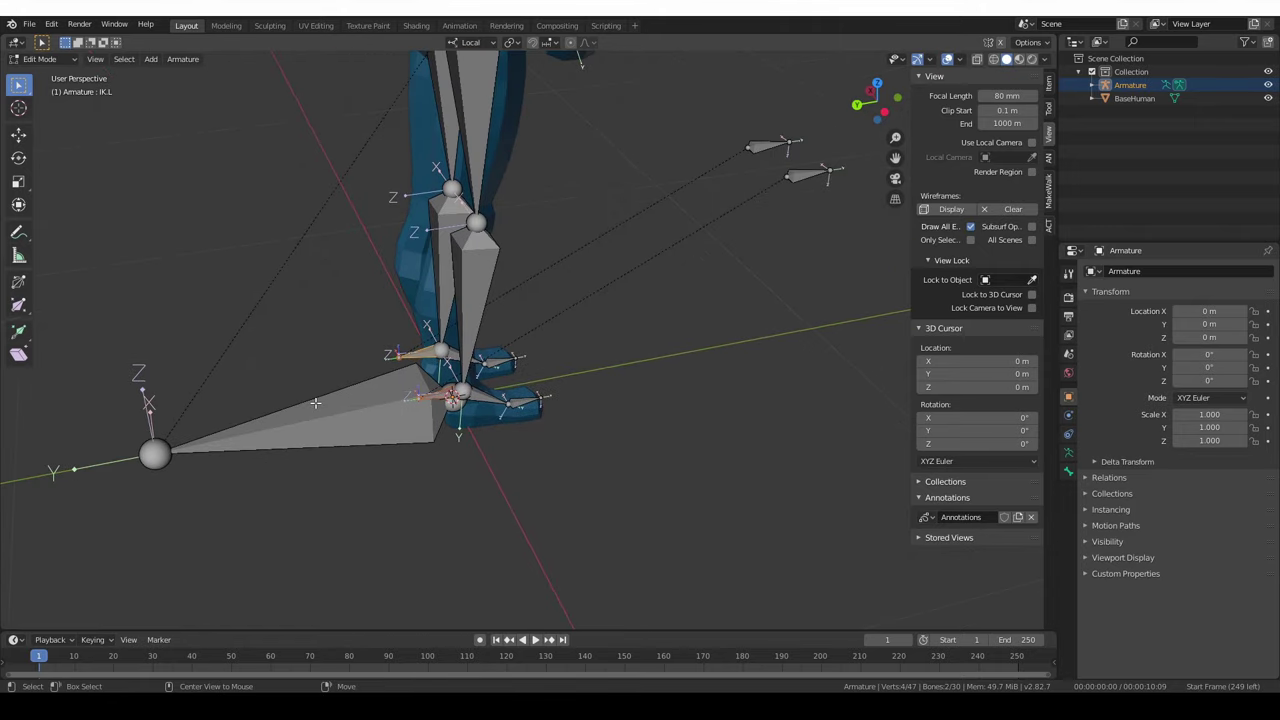
pyautogui.click(315, 403)
pyautogui.hotkey('ctrl', 'p')
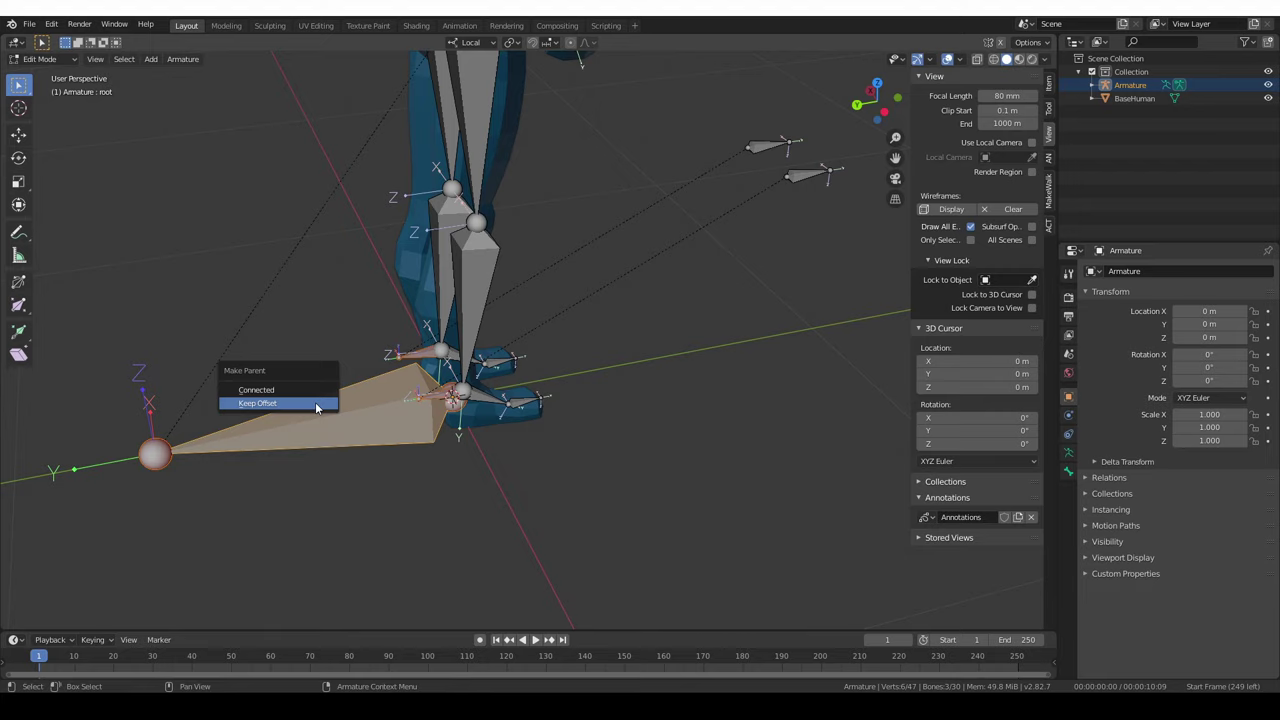
pyautogui.click(316, 405)
# Return to Pose Mode and test the new foot parenting by moving the root bone twice, cancelling each move.
pyautogui.hotkey('ctrl', 'Tab')
pyautogui.moveTo(344, 467); pyautogui.dragTo(82, 217, button='middle')
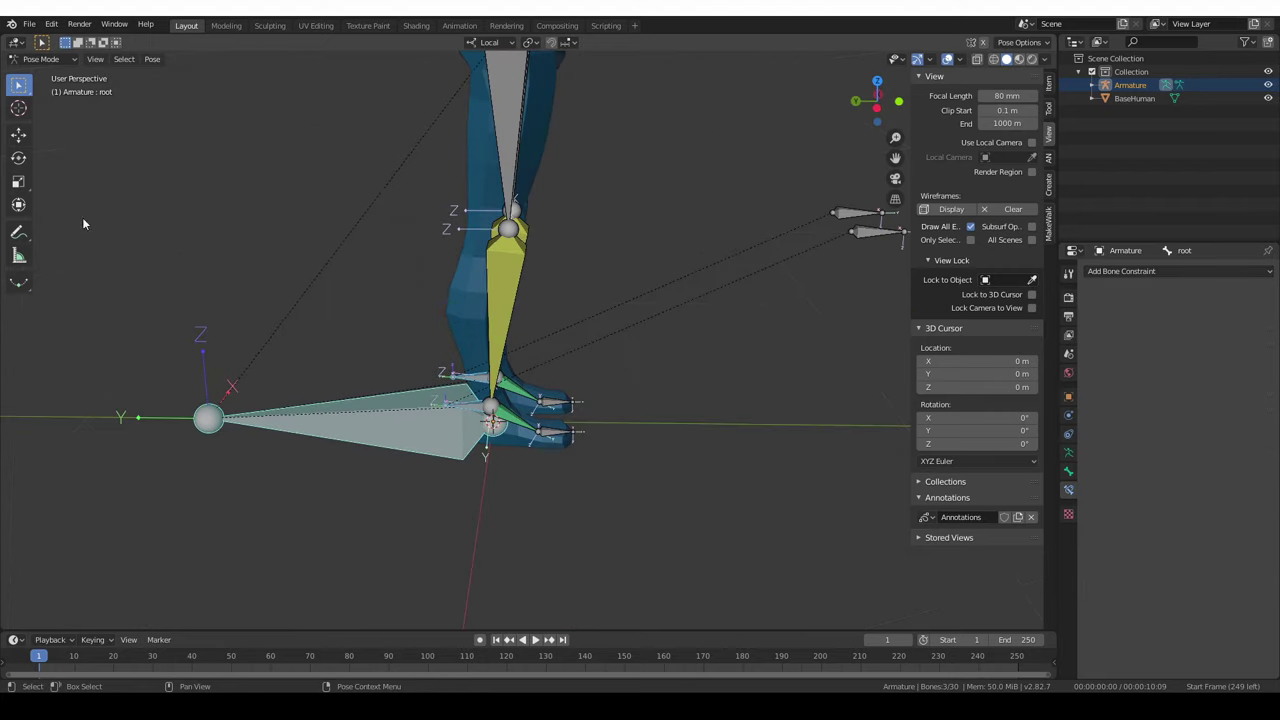
pyautogui.click(40, 58)
pyautogui.click(305, 402)
pyautogui.press('g')
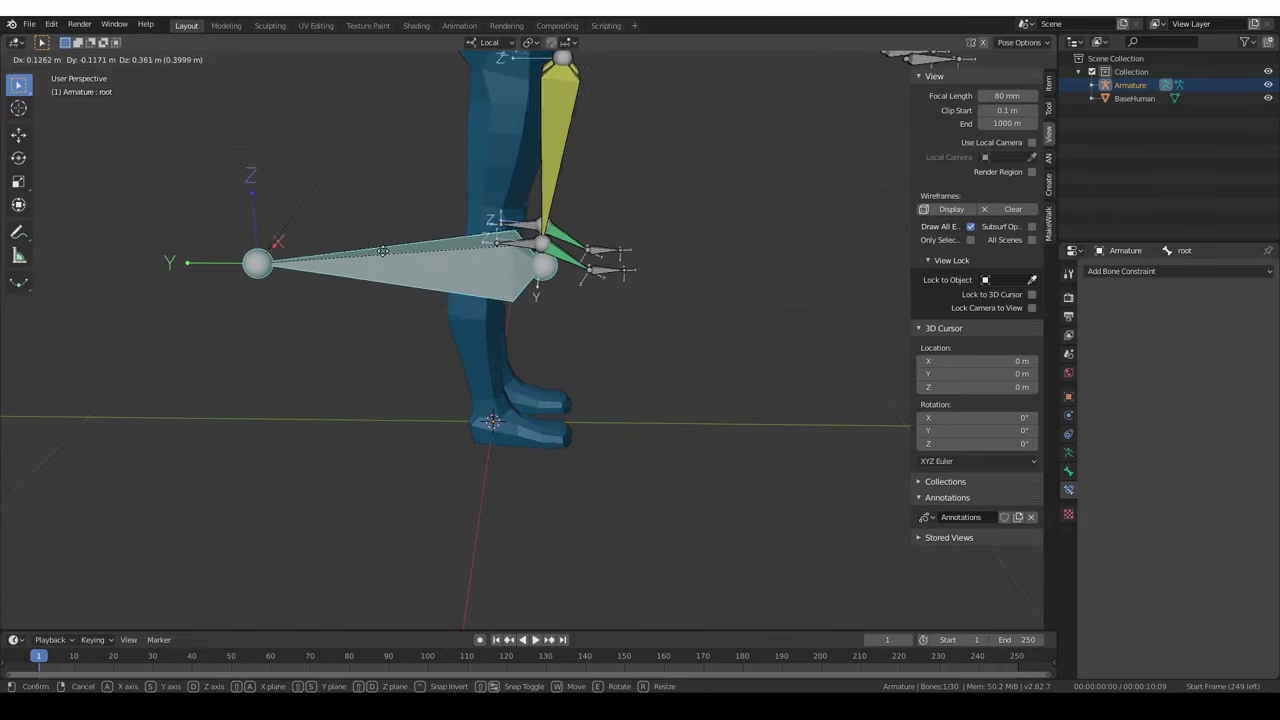
pyautogui.rightClick(518, 408)
pyautogui.scroll(-7, 546, 420)
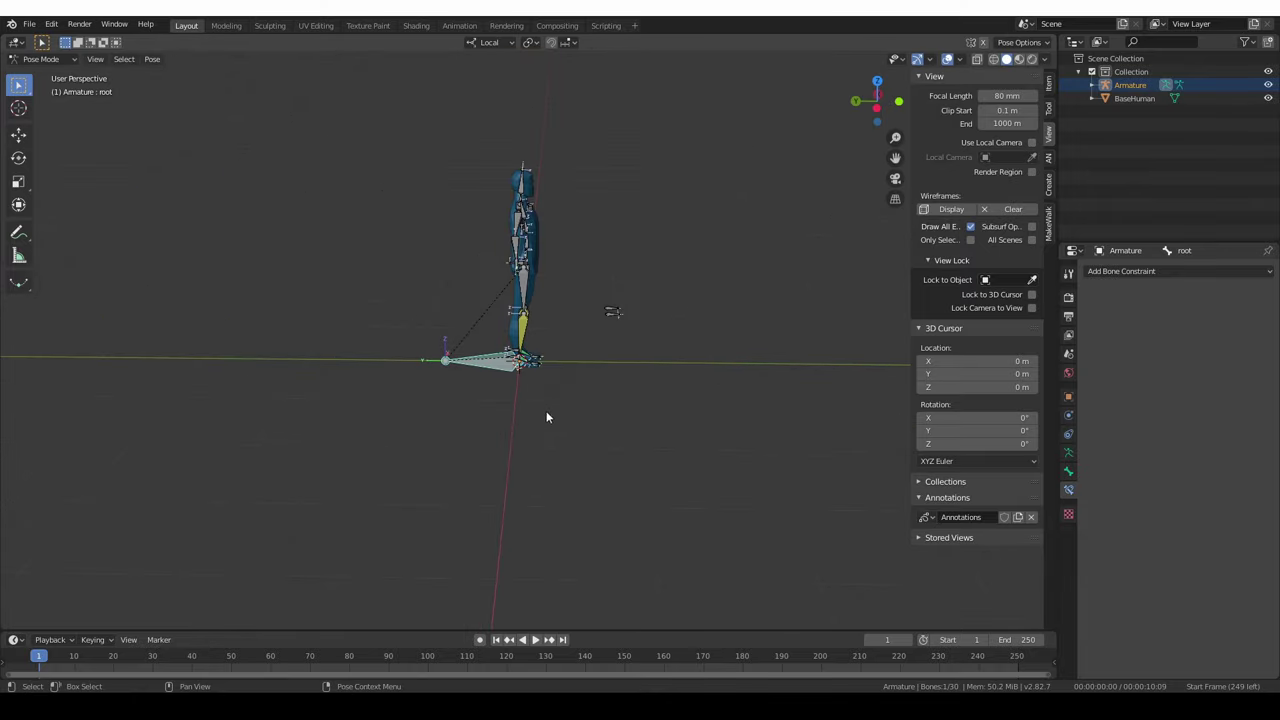
pyautogui.moveTo(546, 417); pyautogui.dragTo(498, 394, button='middle')
pyautogui.press('g')
pyautogui.rightClick(545, 354)
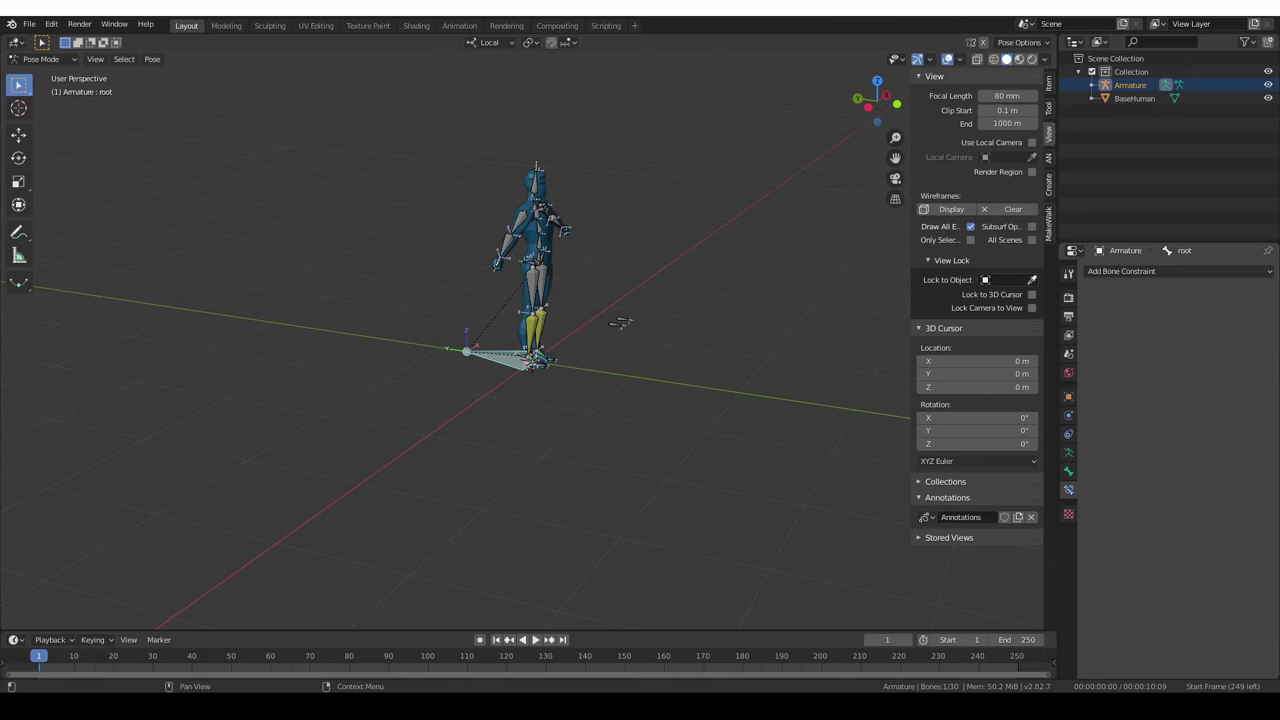
# Examine the root, IK, shin and foot bones up close around the character's feet.
pyautogui.scroll(4, 750, 420)
pyautogui.moveTo(755, 420); pyautogui.dragTo(677, 425, button='middle')
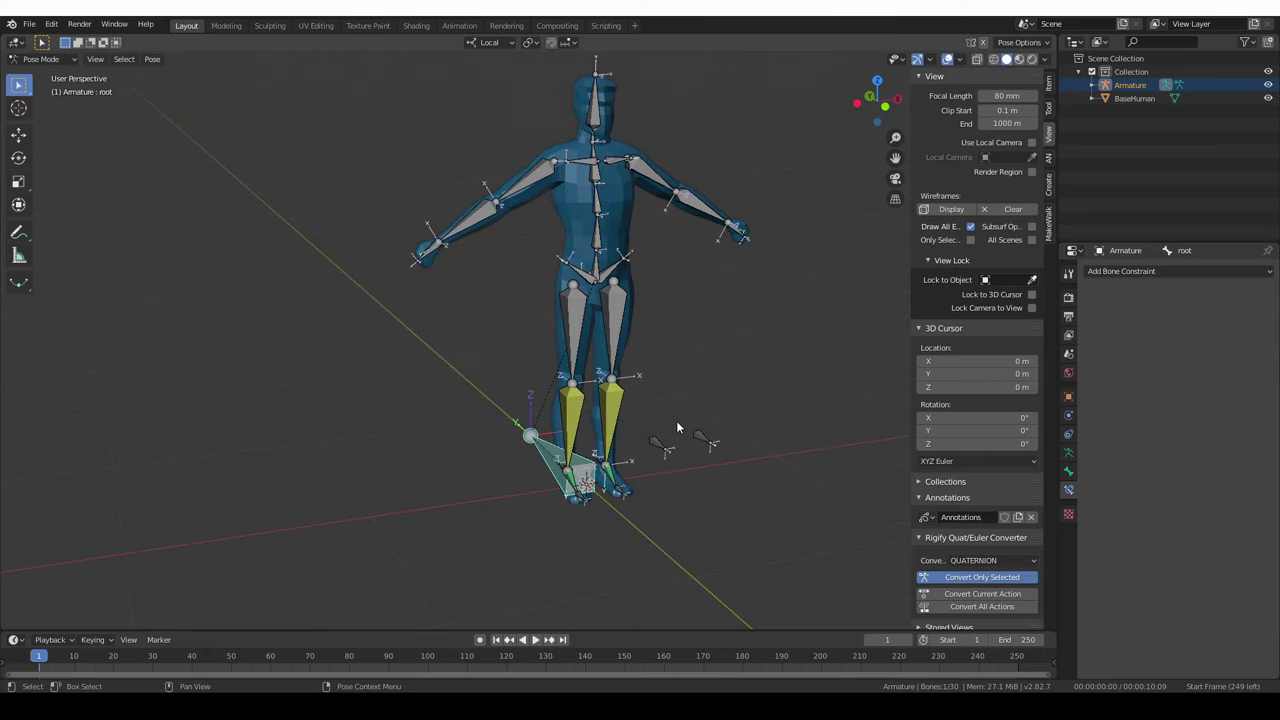
pyautogui.moveTo(612, 492); pyautogui.dragTo(606, 506, button='middle')
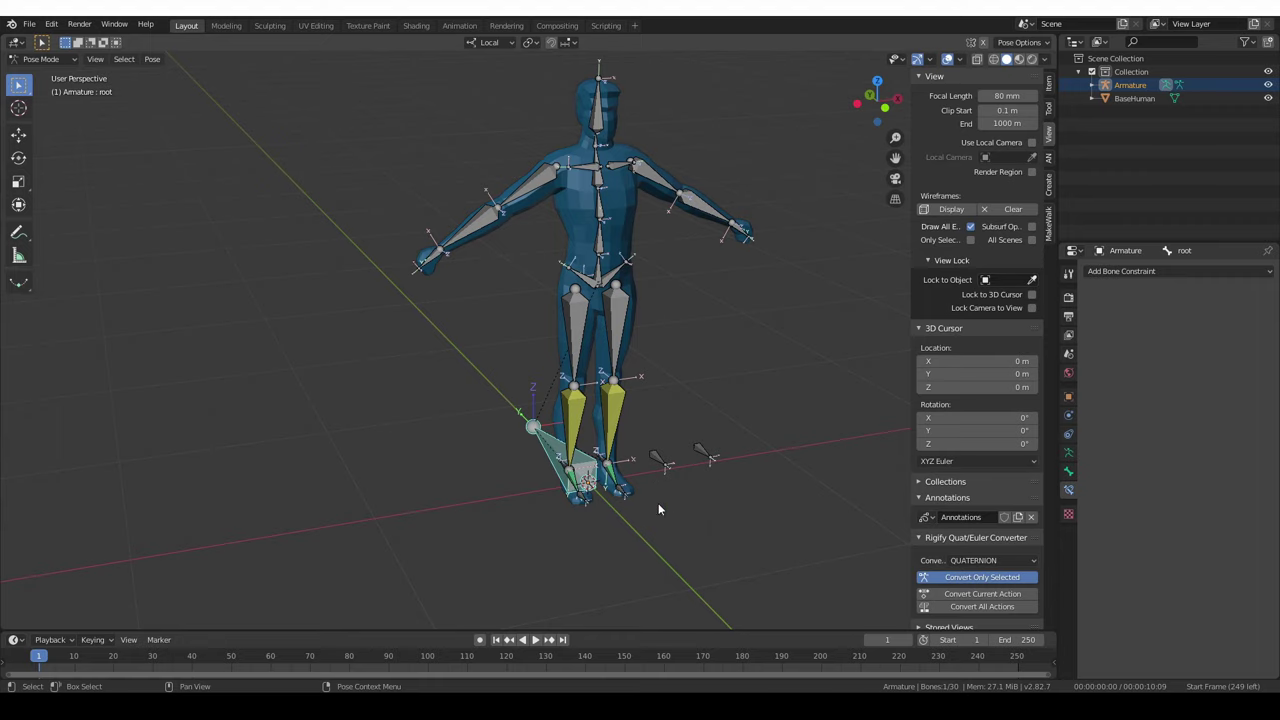
pyautogui.scroll(3, 592, 505)
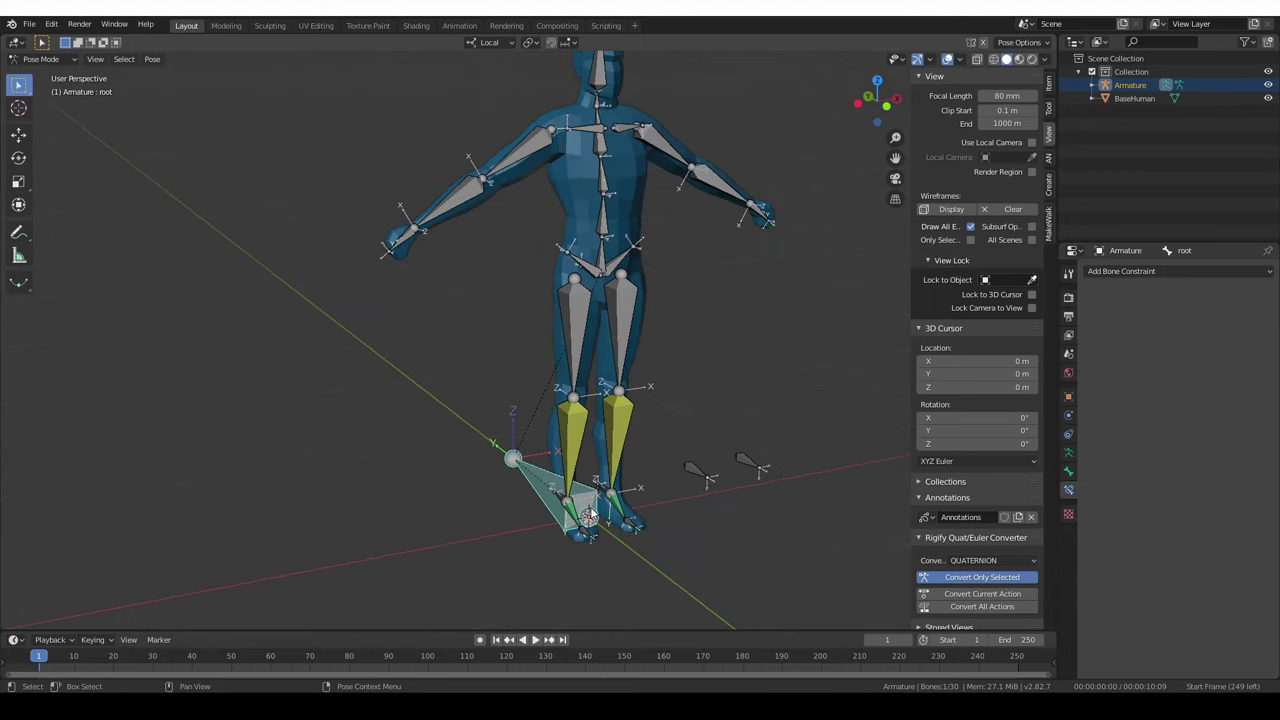
pyautogui.scroll(5, 590, 515)
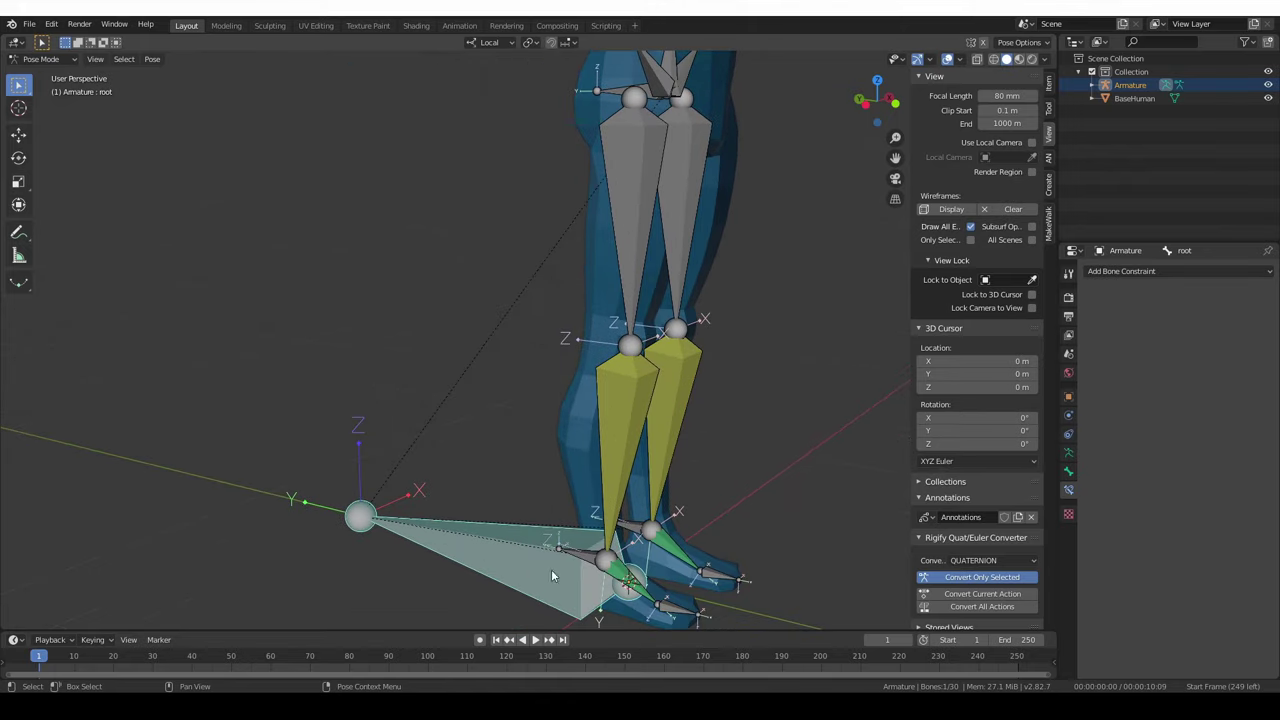
pyautogui.keyDown('shift'); pyautogui.moveTo(549, 585); pyautogui.dragTo(545, 545, button='middle'); pyautogui.keyUp('shift')
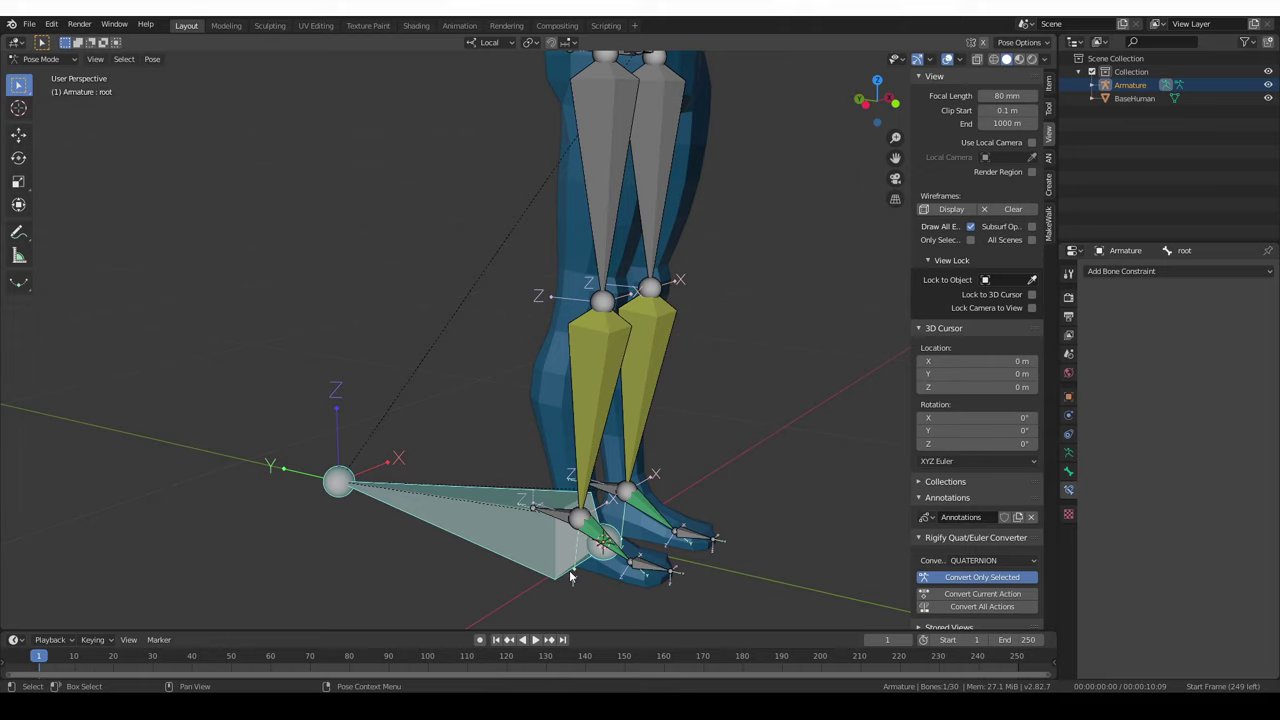
pyautogui.keyDown('shift'); pyautogui.moveTo(578, 554); pyautogui.dragTo(624, 538, button='middle'); pyautogui.keyUp('shift')
pyautogui.scroll(-1, 570, 535)
pyautogui.scroll(2, 462, 511)
# Test the leg controls by moving the IK.R bone, a knee pole bone and the pelvis_control bone, cancelling every move.
pyautogui.click(462, 510)
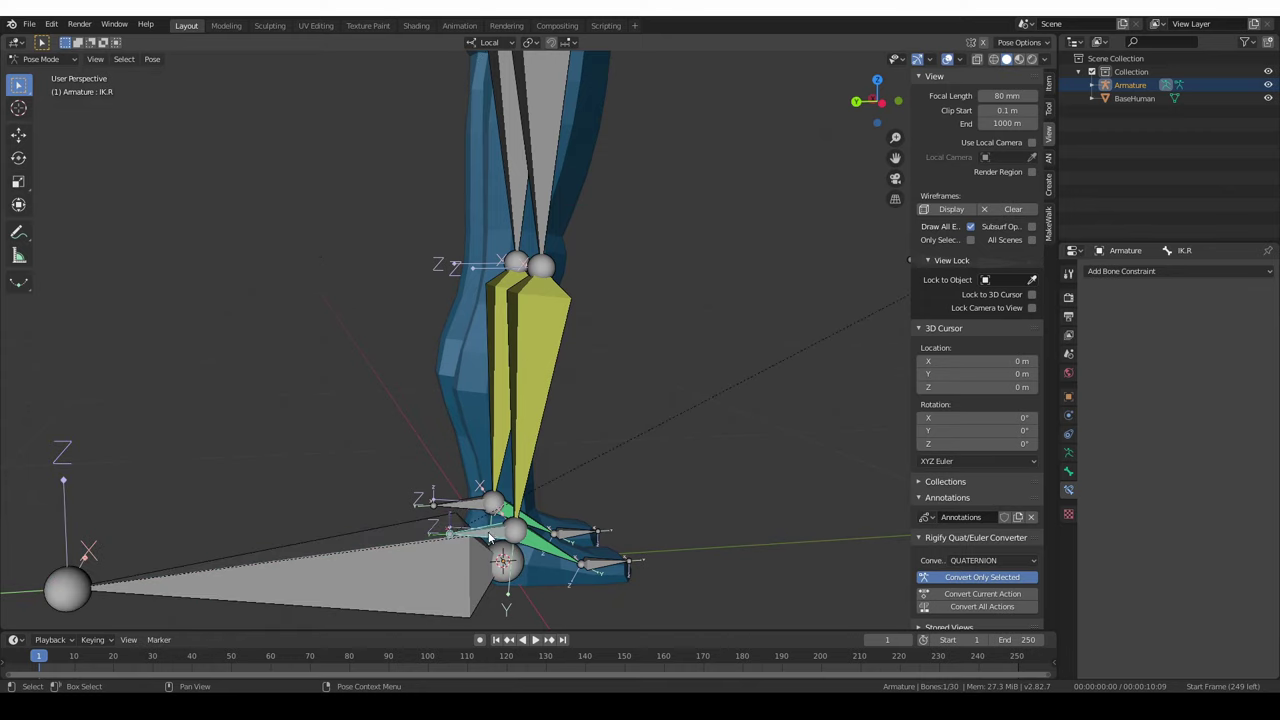
pyautogui.press('g')
pyautogui.rightClick(480, 514)
pyautogui.scroll(-2, 560, 465)
pyautogui.keyDown('shift'); pyautogui.moveTo(641, 402); pyautogui.dragTo(554, 497, button='middle'); pyautogui.keyUp('shift')
pyautogui.click(786, 370)
pyautogui.press('g')
pyautogui.press('Escape')
pyautogui.moveTo(798, 418); pyautogui.dragTo(505, 360, button='middle')
pyautogui.click(455, 342)
pyautogui.press('g')
pyautogui.press('Escape')
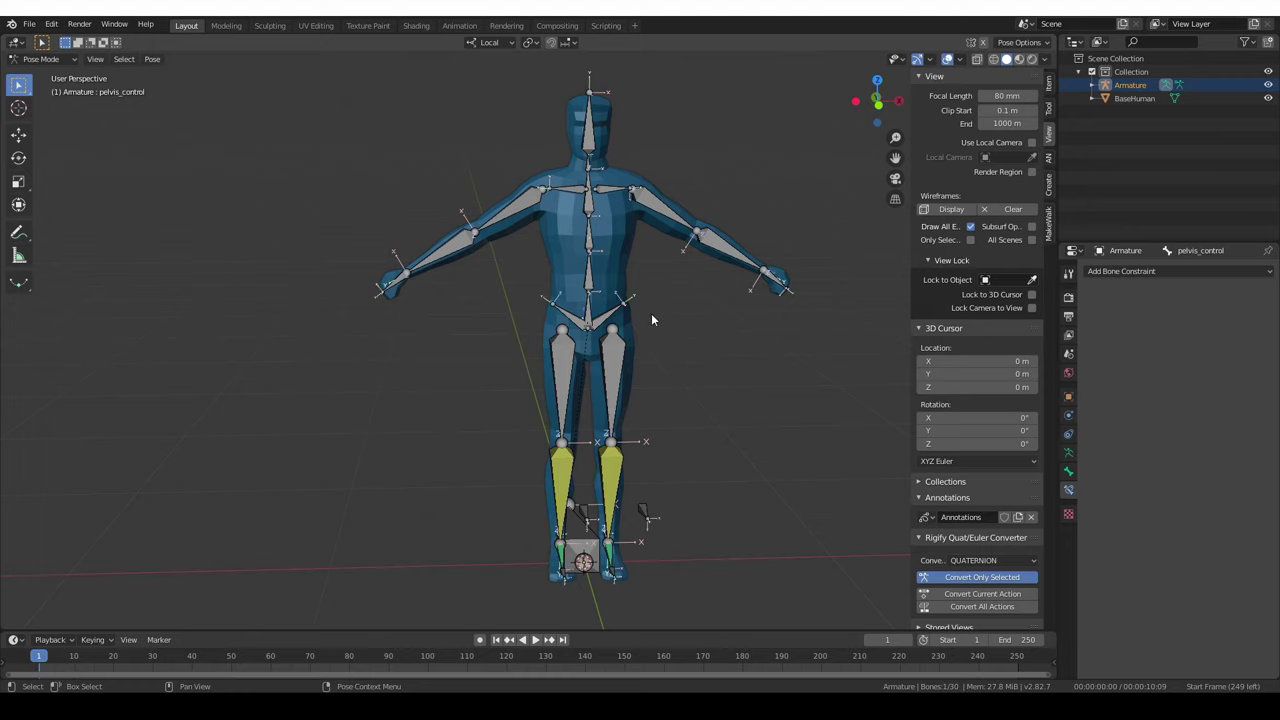
# Disable Deform for the pelvis_control, root, IK.L, IK.R, pole.L and pole.R bones together.
pyautogui.moveTo(608, 370); pyautogui.dragTo(1066, 476, button='middle')
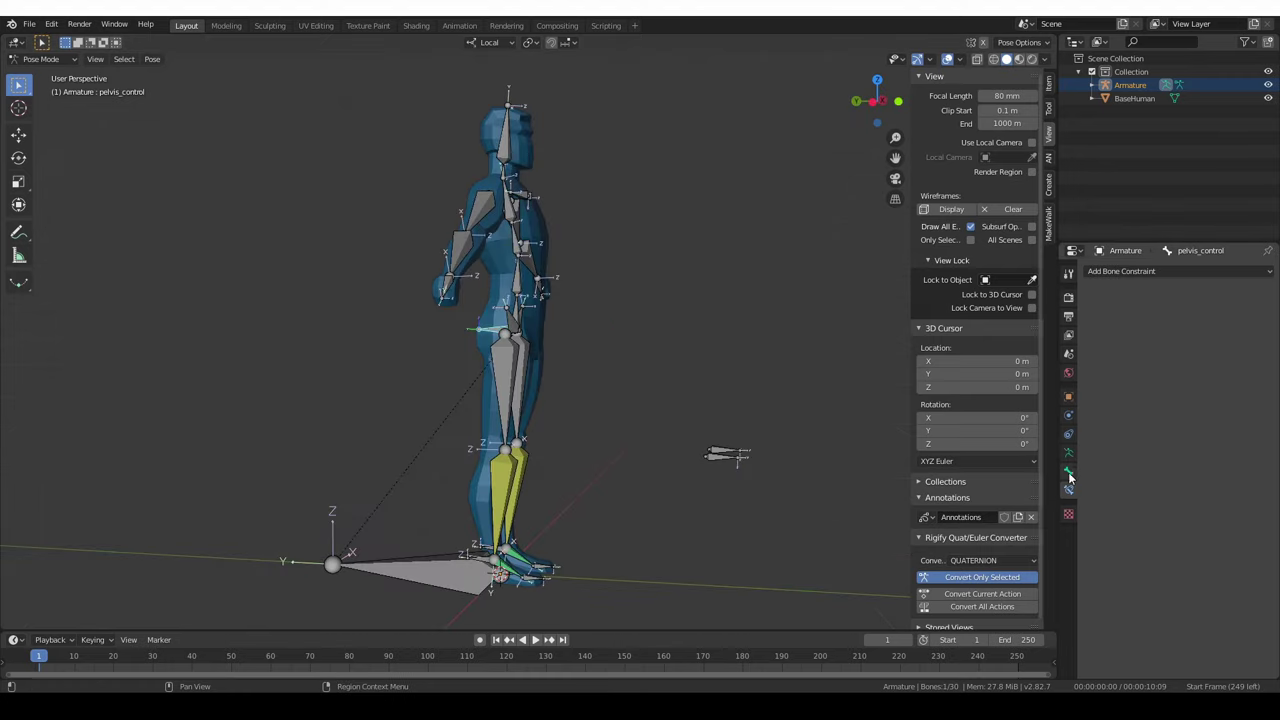
pyautogui.click(1069, 474)
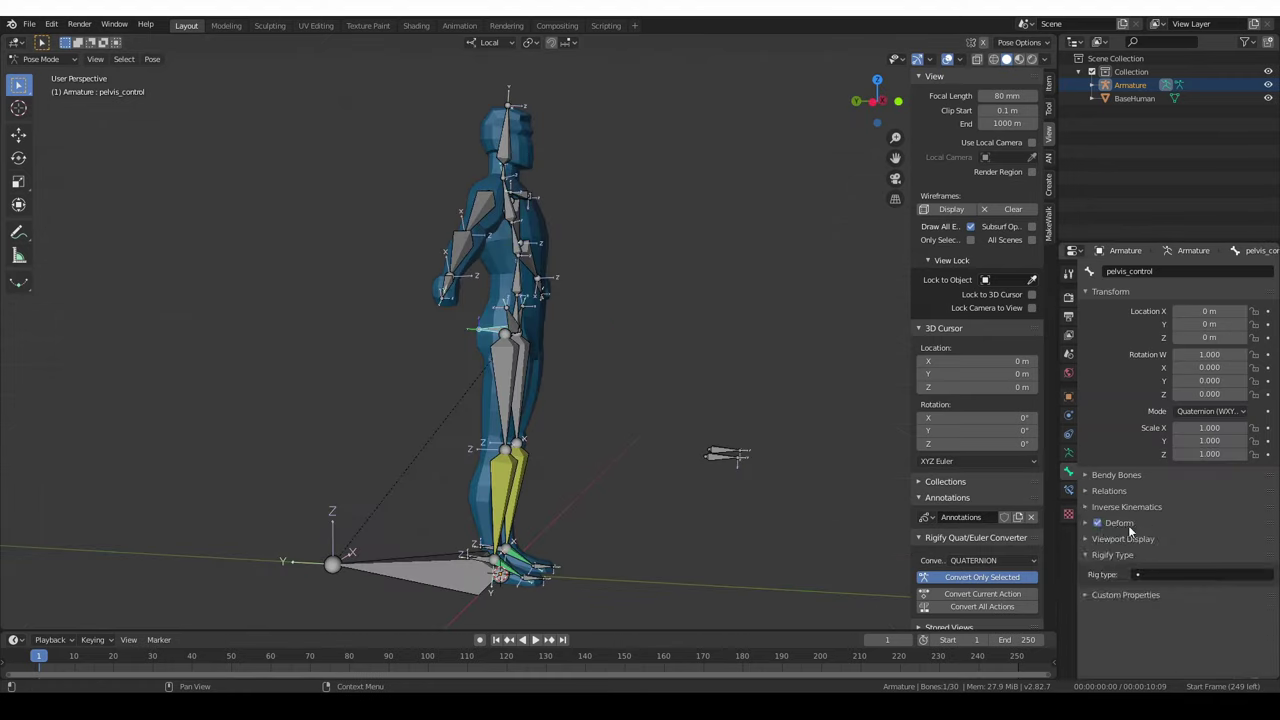
pyautogui.click(1128, 525)
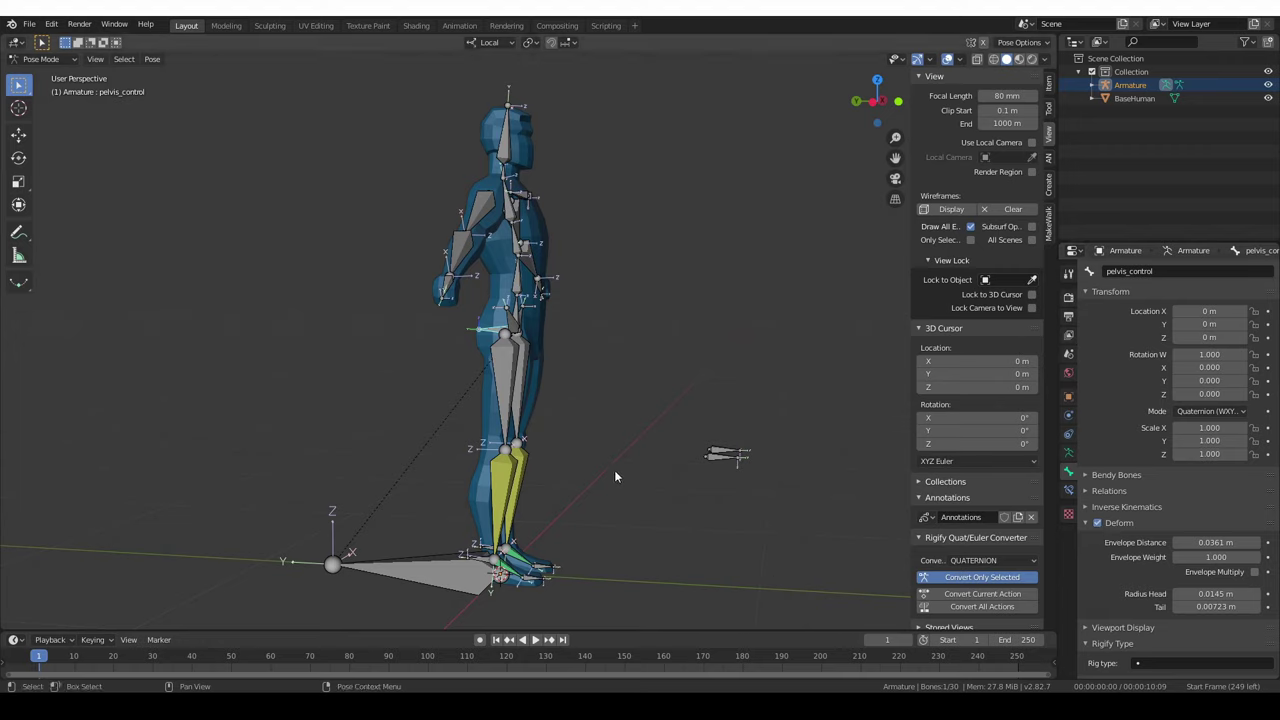
pyautogui.click(724, 457)
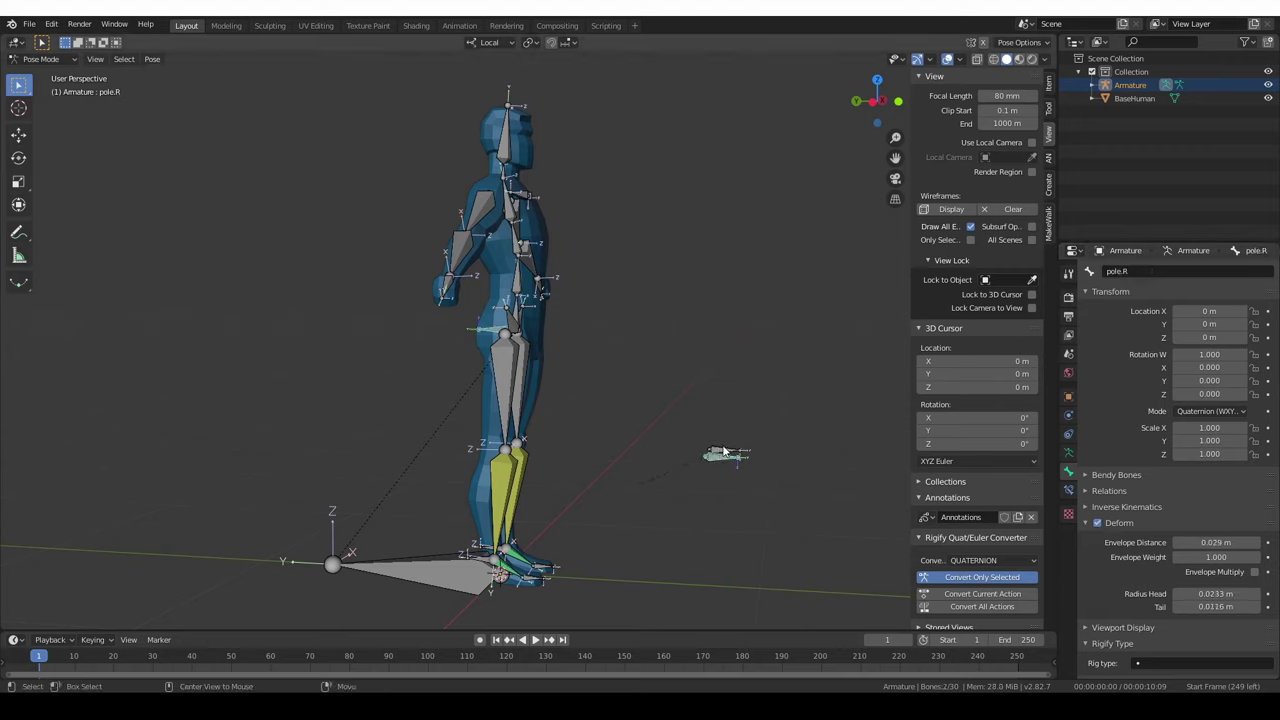
pyautogui.click(420, 566)
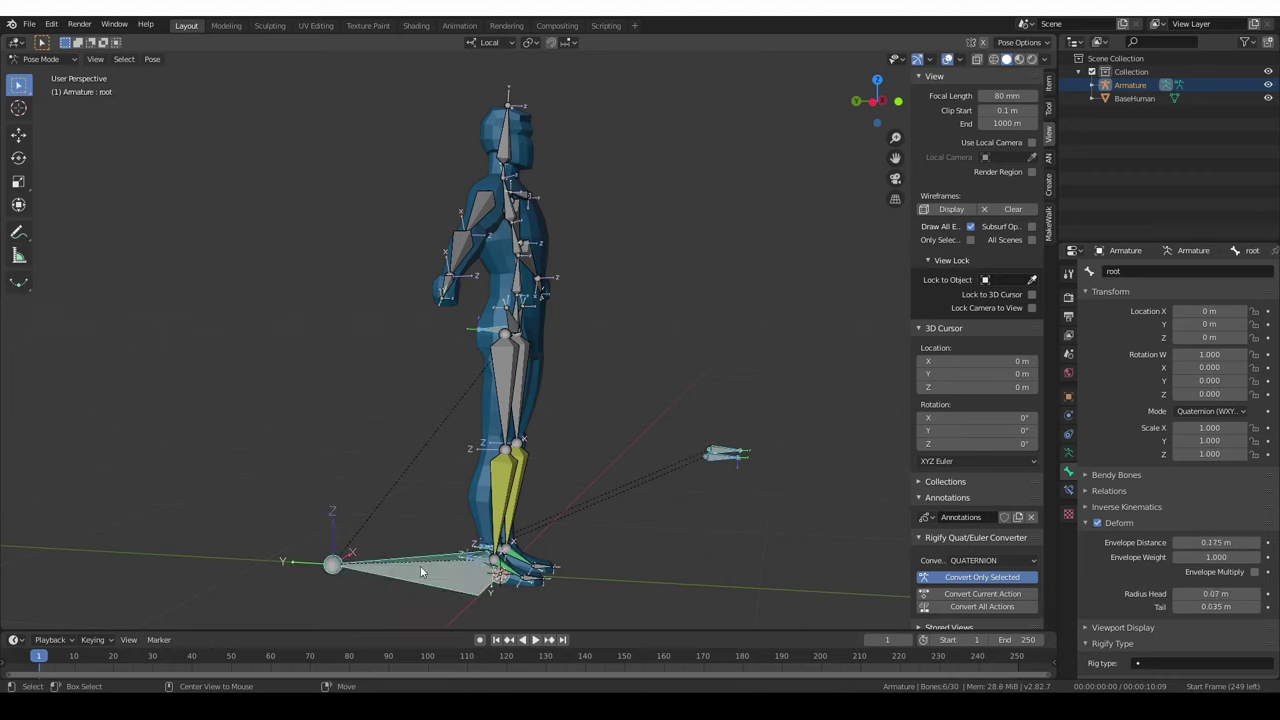
pyautogui.keyDown('alt'); pyautogui.click(1098, 523); pyautogui.keyUp('alt')
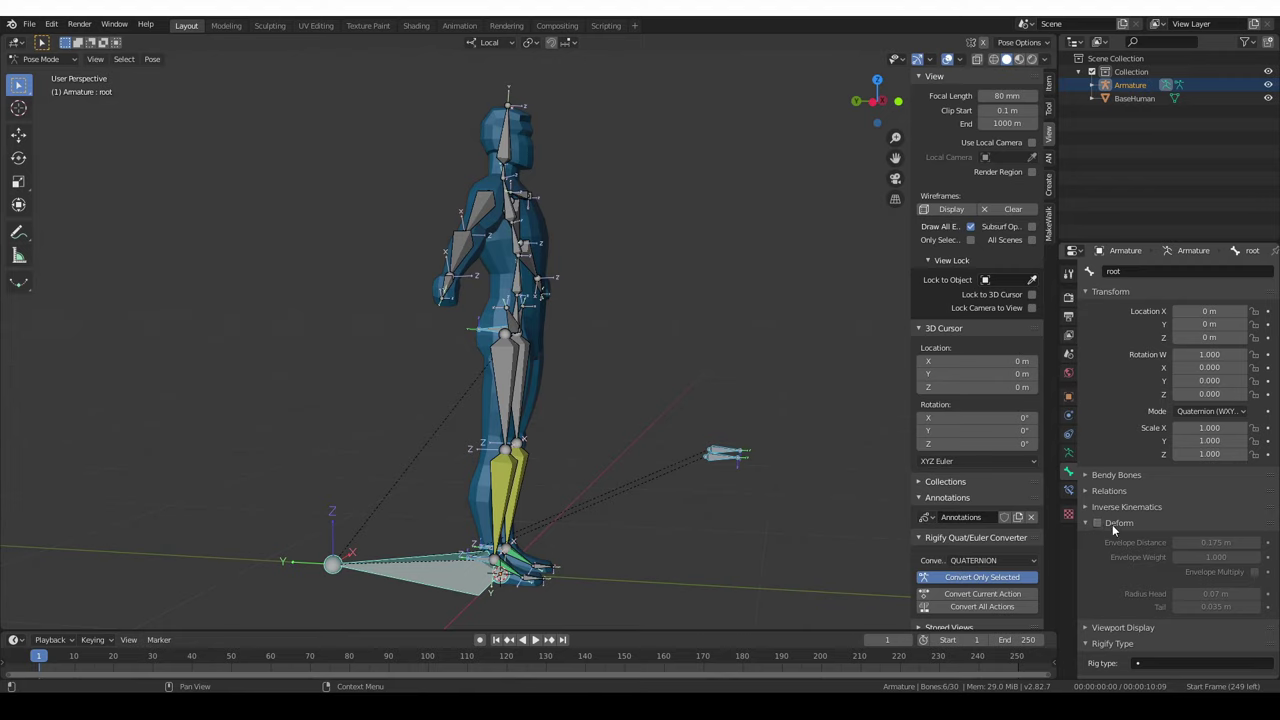
# Check the Deform setting on individual leg bones, including thigh.R, shin.L and shin.R.
pyautogui.click(461, 556)
pyautogui.click(479, 552)
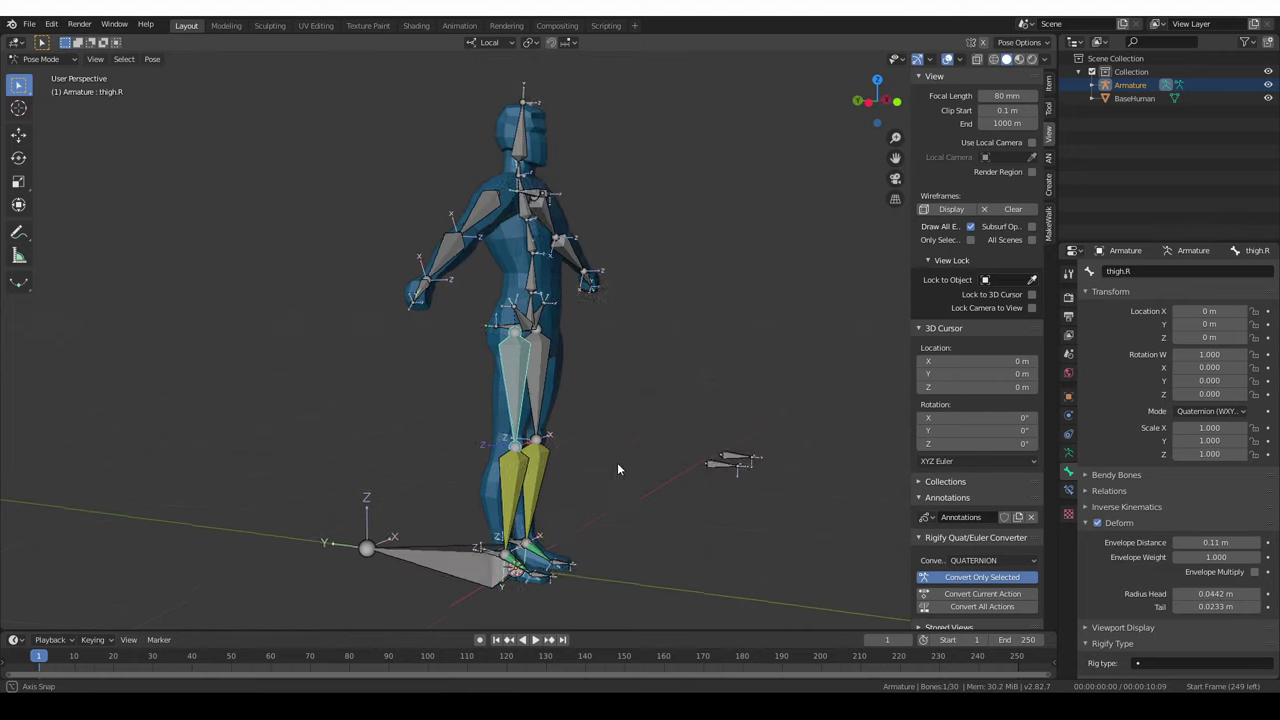
pyautogui.click(524, 480)
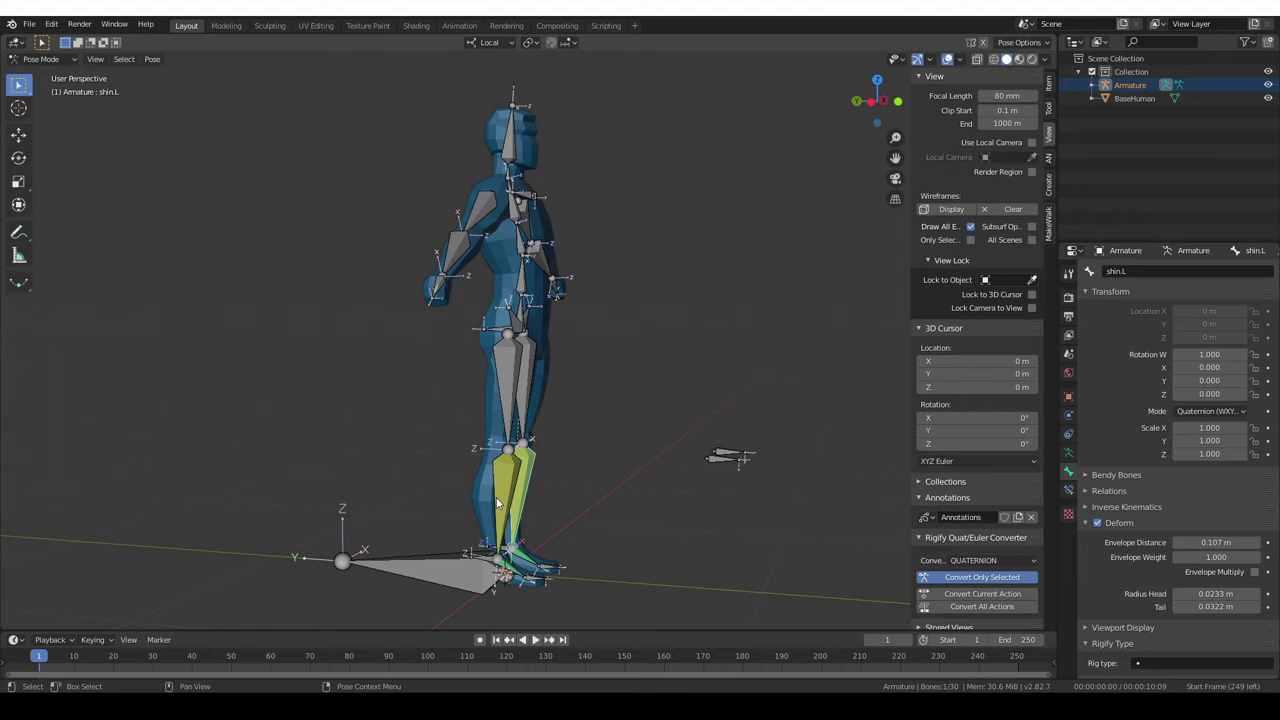
pyautogui.click(505, 497)
pyautogui.click(508, 432)
pyautogui.click(504, 497)
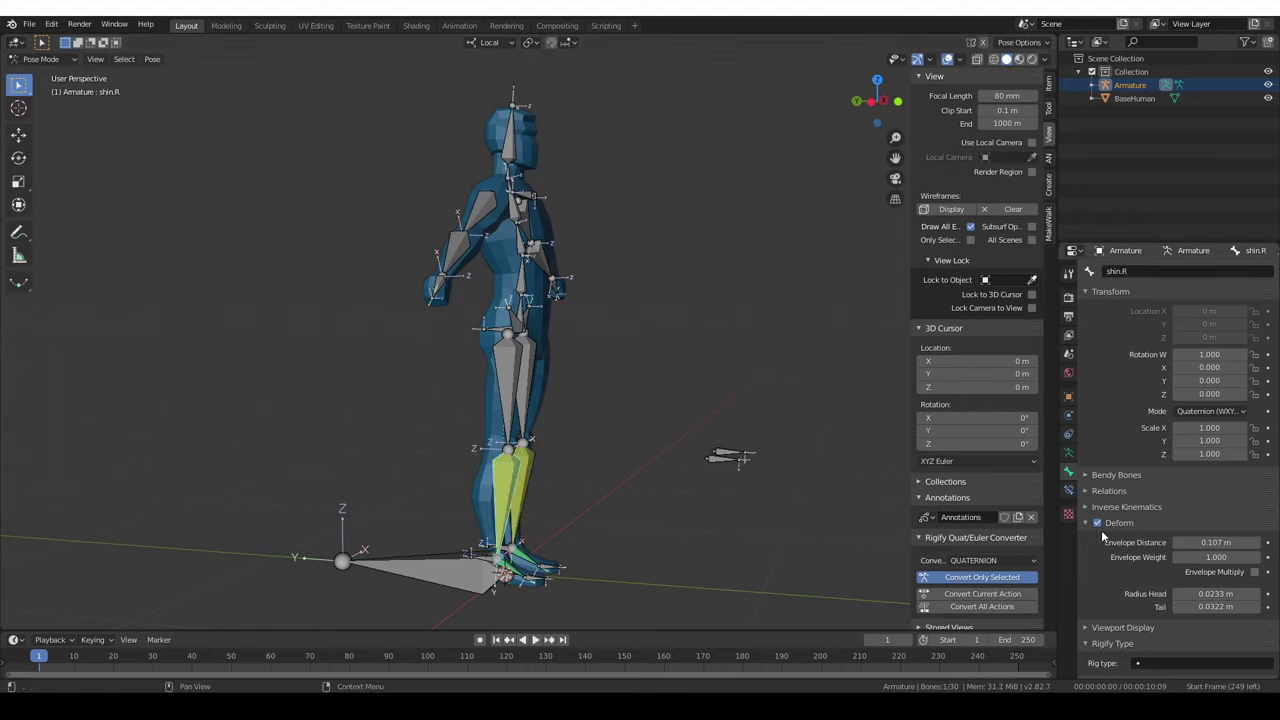
# Return the armature to Object Mode and parent the BaseHuman mesh to it using Armature Deform With Automatic Weights.
pyautogui.moveTo(737, 498); pyautogui.dragTo(734, 433, button='middle')
pyautogui.hotkey('ctrl', 'Tab')
pyautogui.click(640, 434)
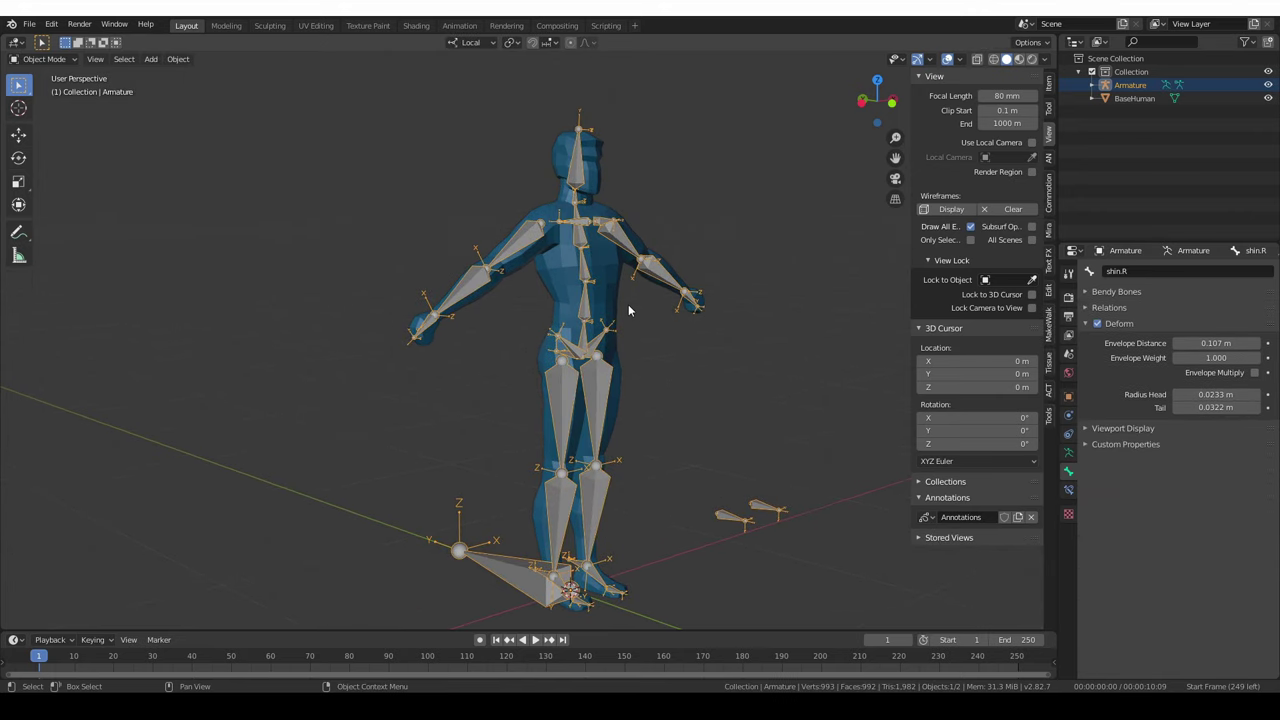
pyautogui.moveTo(628, 310); pyautogui.dragTo(683, 360, button='middle')
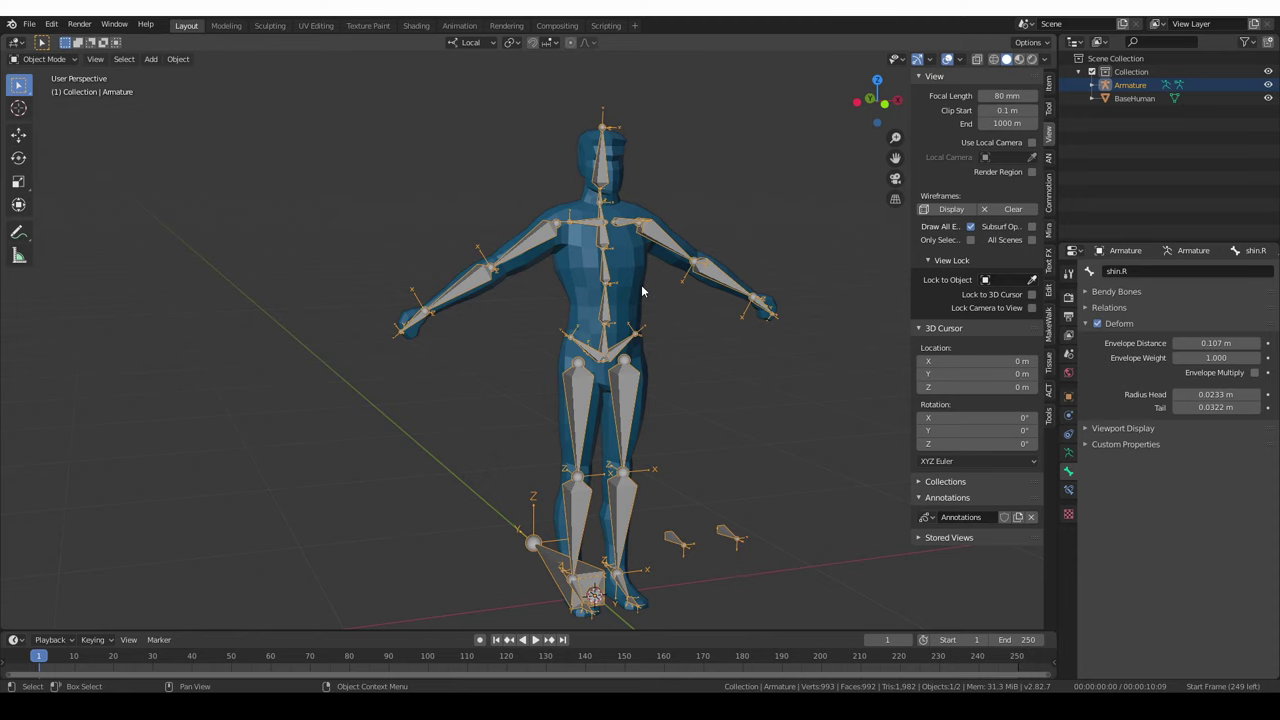
pyautogui.click(44, 59)
pyautogui.click(640, 266)
pyautogui.moveTo(664, 268)
pyautogui.keyDown('shift'); pyautogui.mouseDown(button='middle')
pyautogui.moveTo(659, 282)
pyautogui.moveTo(648, 263)
pyautogui.mouseUp(button='middle'); pyautogui.keyUp('shift')
pyautogui.keyDown('shift'); pyautogui.click(657, 267); pyautogui.keyUp('shift')
pyautogui.hotkey('ctrl', 'p')
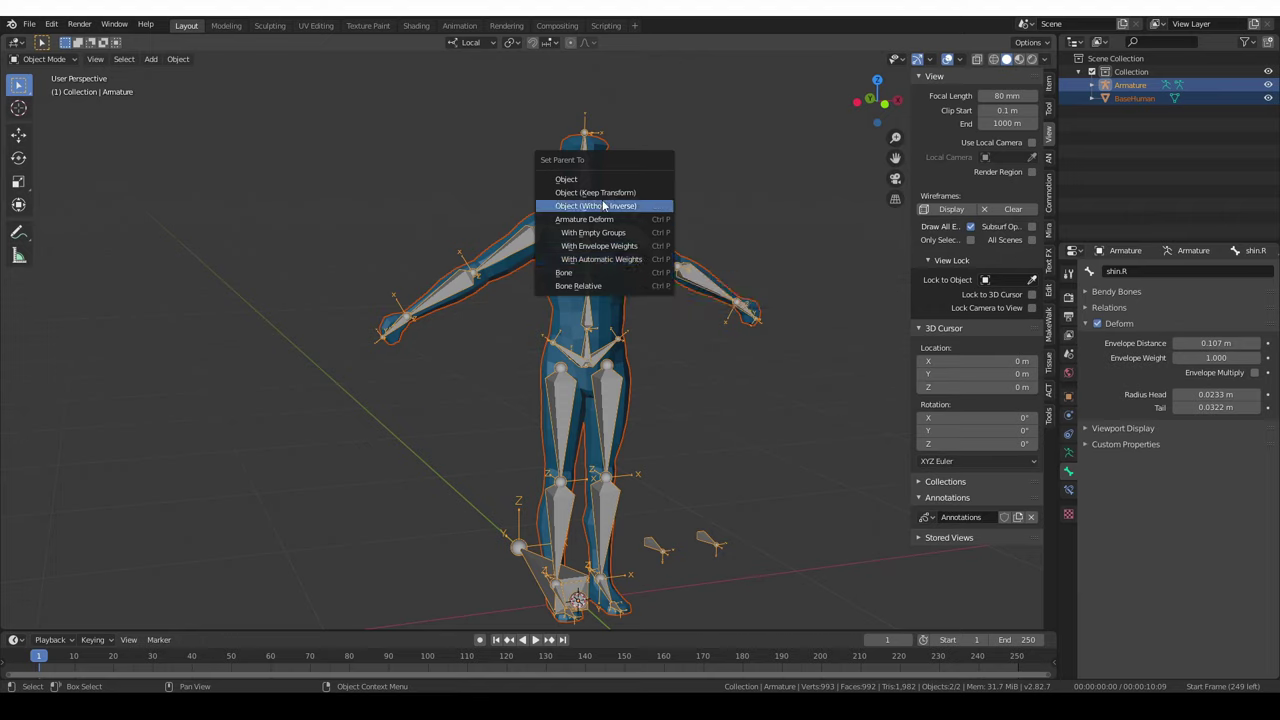
pyautogui.click(645, 264)
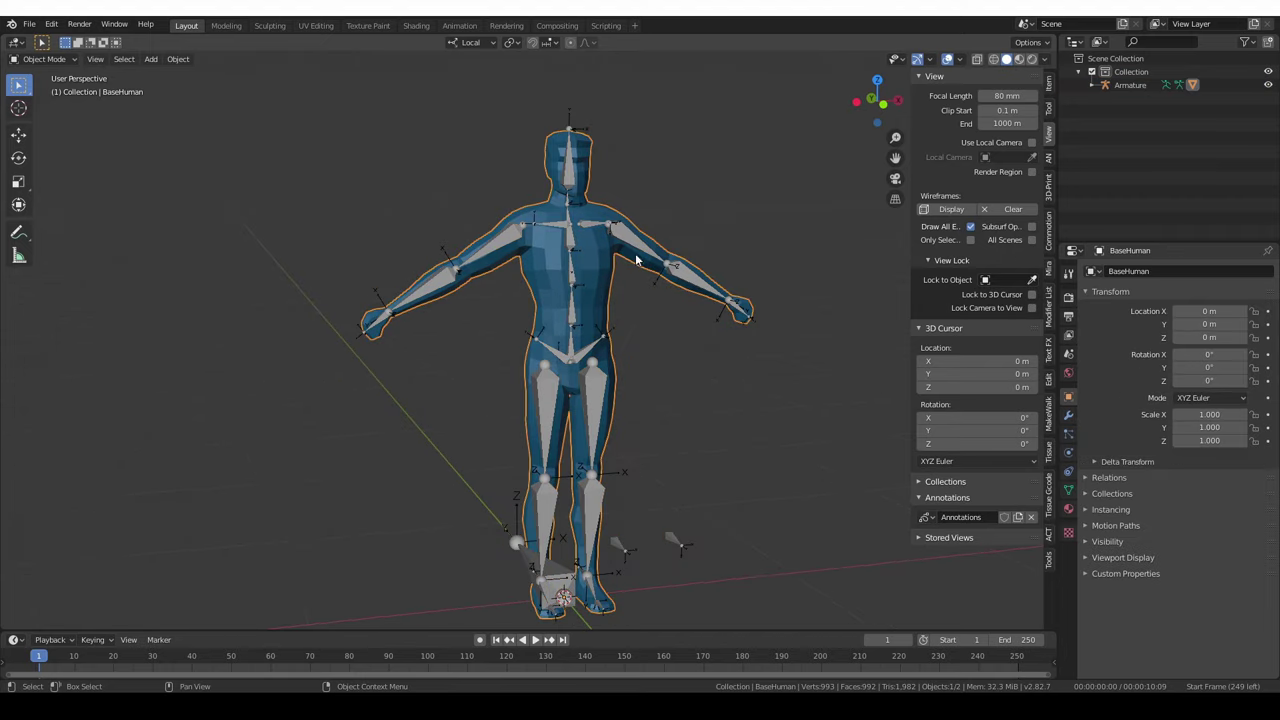
# Put the armature in Pose Mode and test-rotate upper_arm.L and collar.L to check the mesh deformation, cancelling both rotations.
pyautogui.click(622, 250)
pyautogui.click(44, 59)
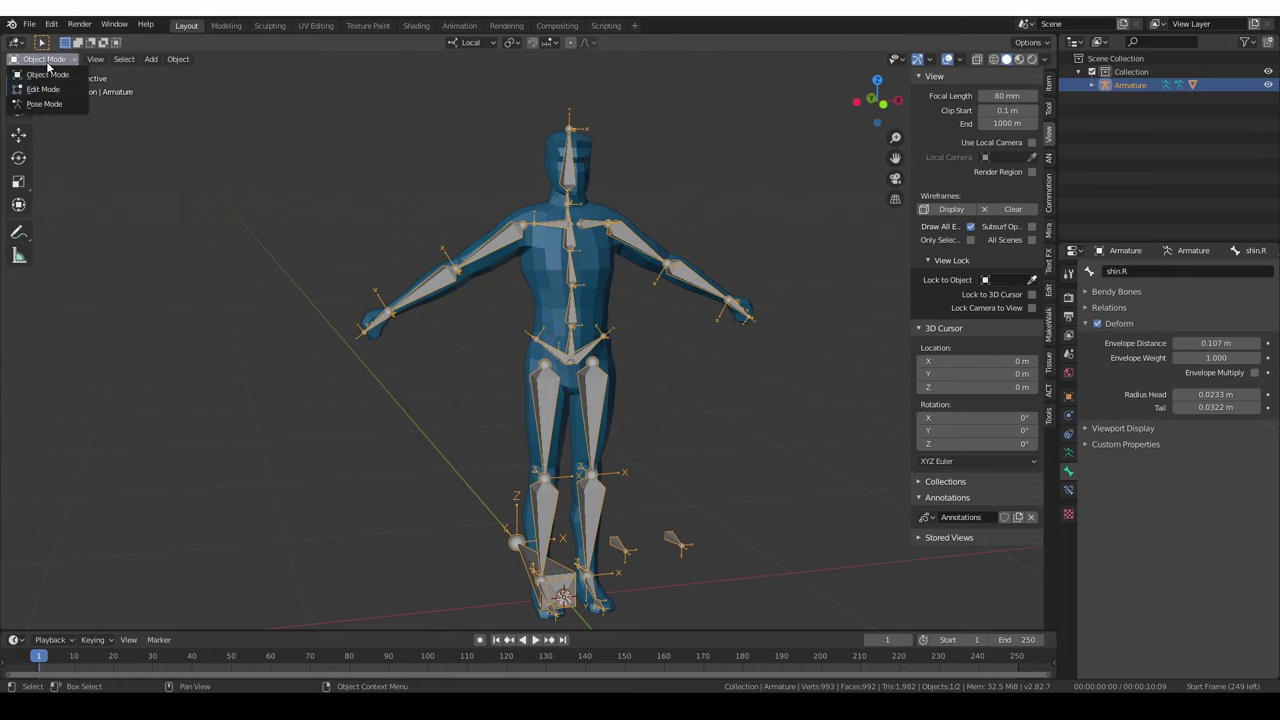
pyautogui.click(42, 103)
pyautogui.click(670, 275)
pyautogui.press('r')
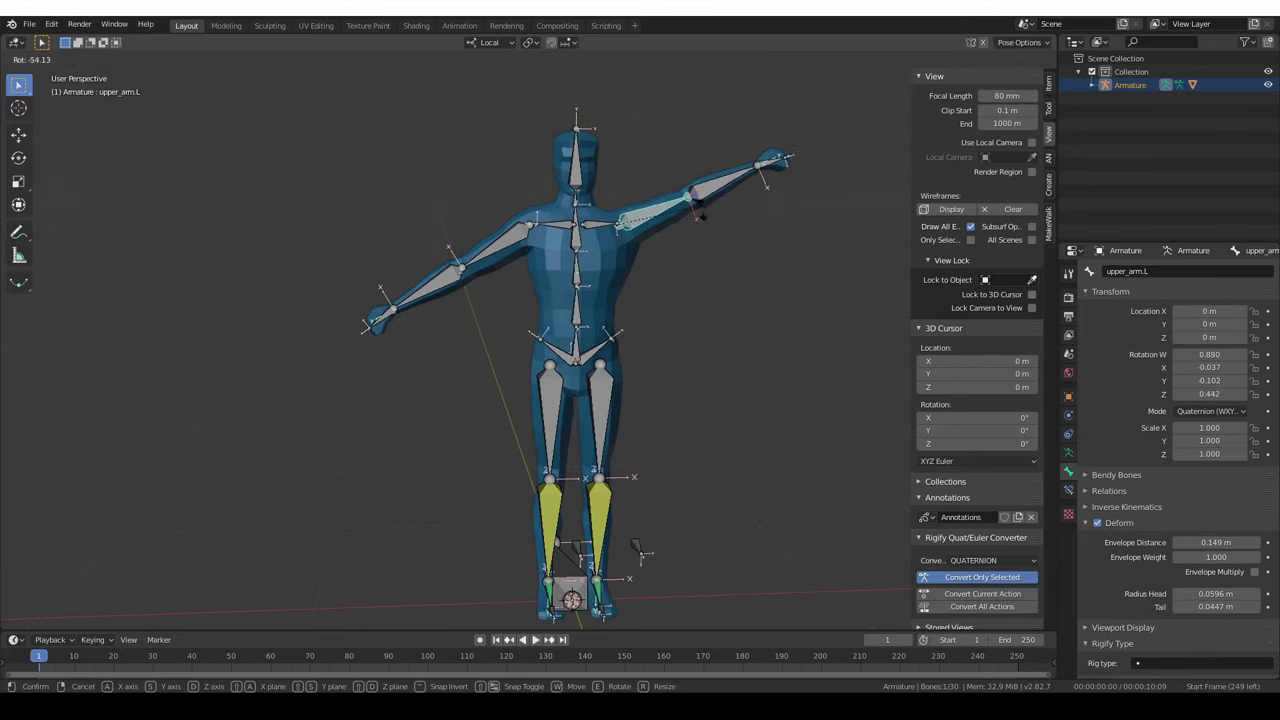
pyautogui.rightClick(682, 250)
pyautogui.click(602, 228)
pyautogui.press('r')
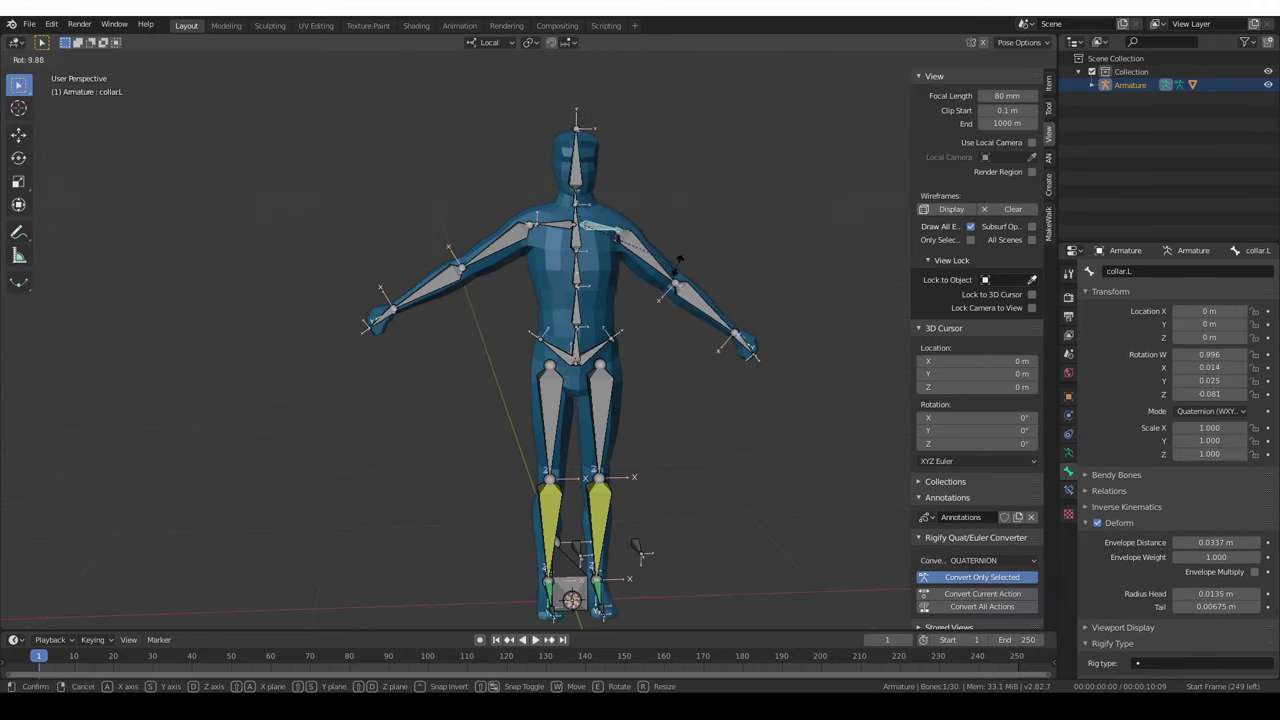
pyautogui.rightClick(677, 257)
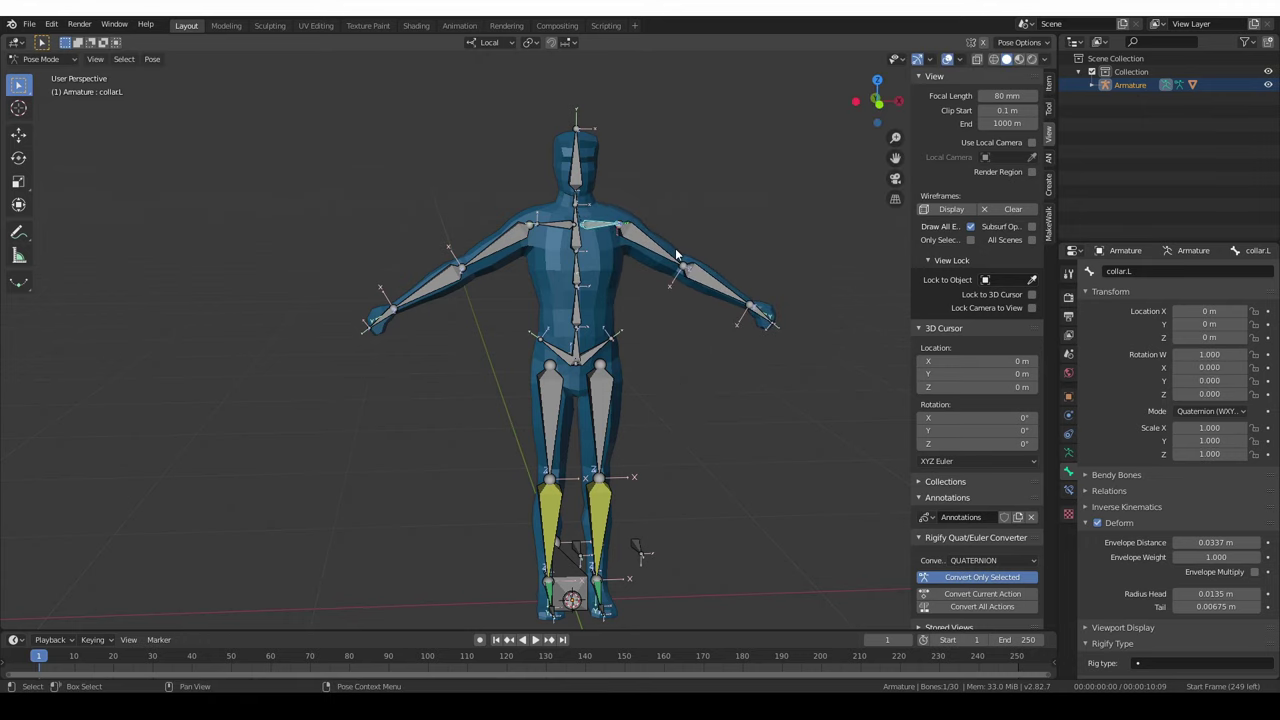
# Test the left leg's deformation by moving IK.L freehand to about X 0.175, Y -0.395, Z 0.426 m.
pyautogui.moveTo(677, 257); pyautogui.dragTo(540, 371, button='middle')
pyautogui.click(567, 484)
pyautogui.press('g')
pyautogui.click(452, 385)
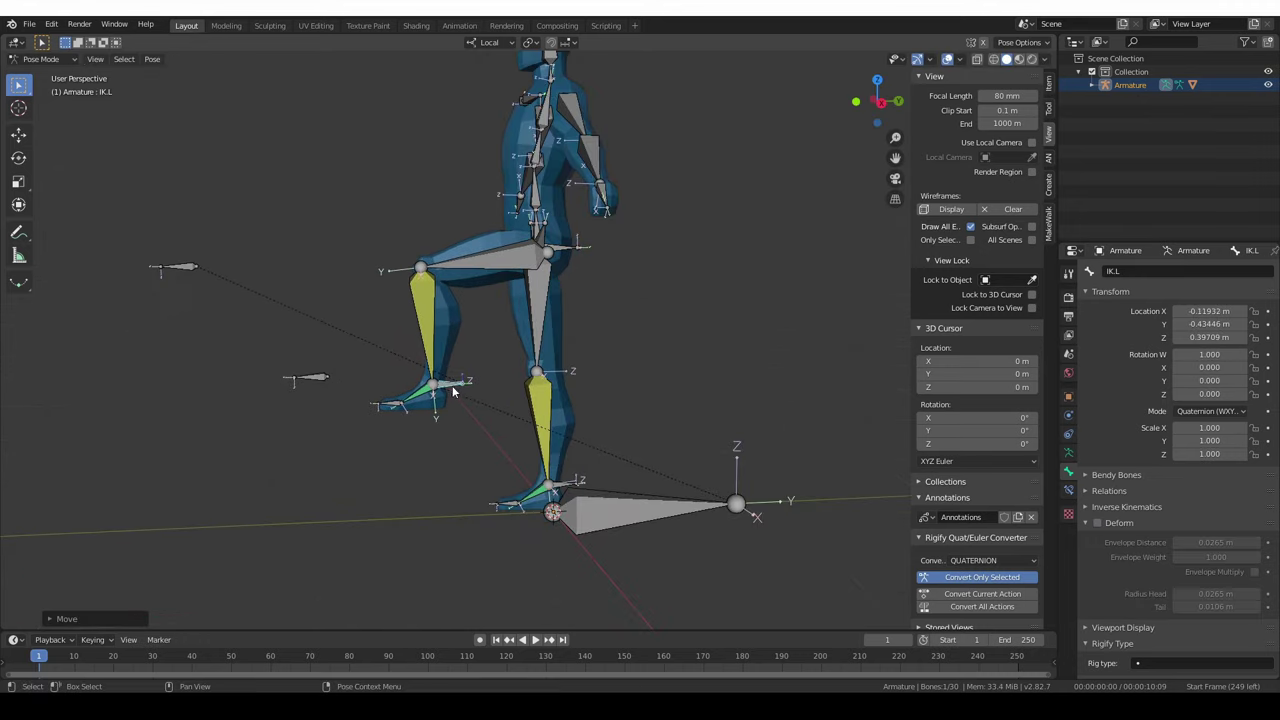
pyautogui.moveTo(452, 385); pyautogui.dragTo(604, 409, button='middle')
pyautogui.press('g')
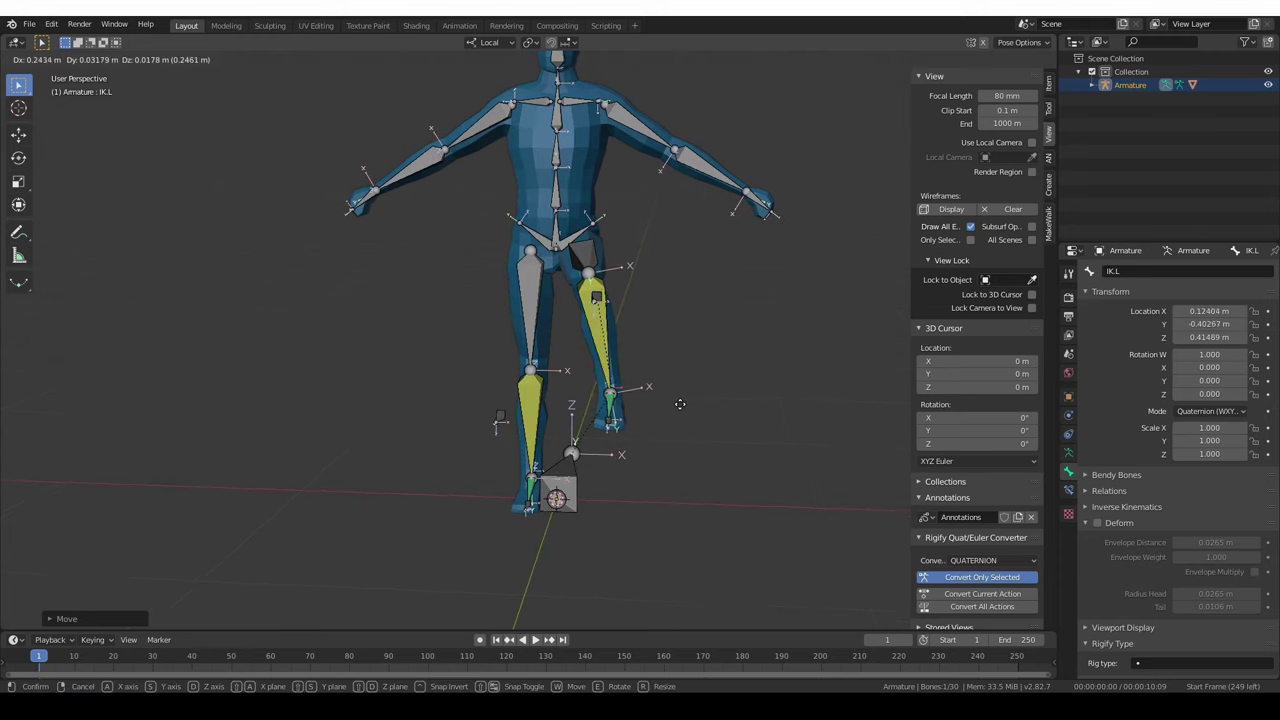
pyautogui.click(692, 403)
pyautogui.moveTo(692, 403); pyautogui.dragTo(691, 446, button='middle')
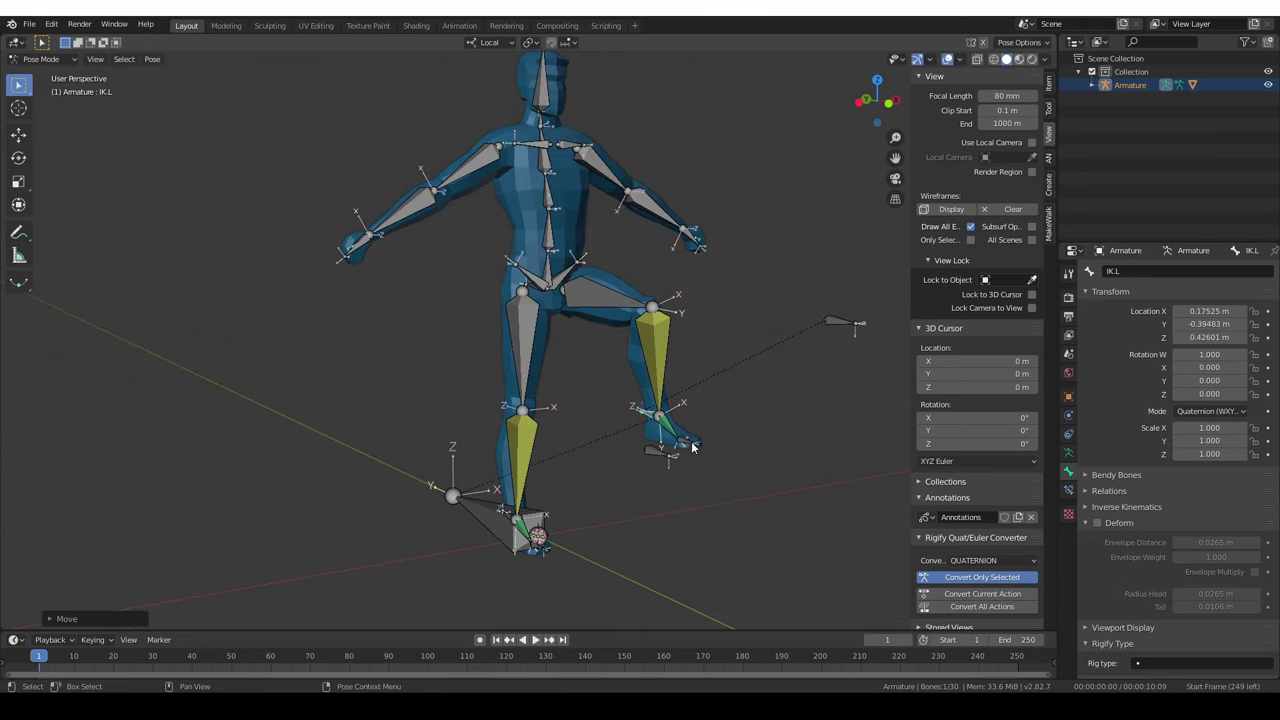
pyautogui.keyDown('shift'); pyautogui.moveTo(594, 180); pyautogui.dragTo(592, 231, button='middle'); pyautogui.keyUp('shift')
pyautogui.moveTo(621, 364); pyautogui.dragTo(615, 361, button='middle')
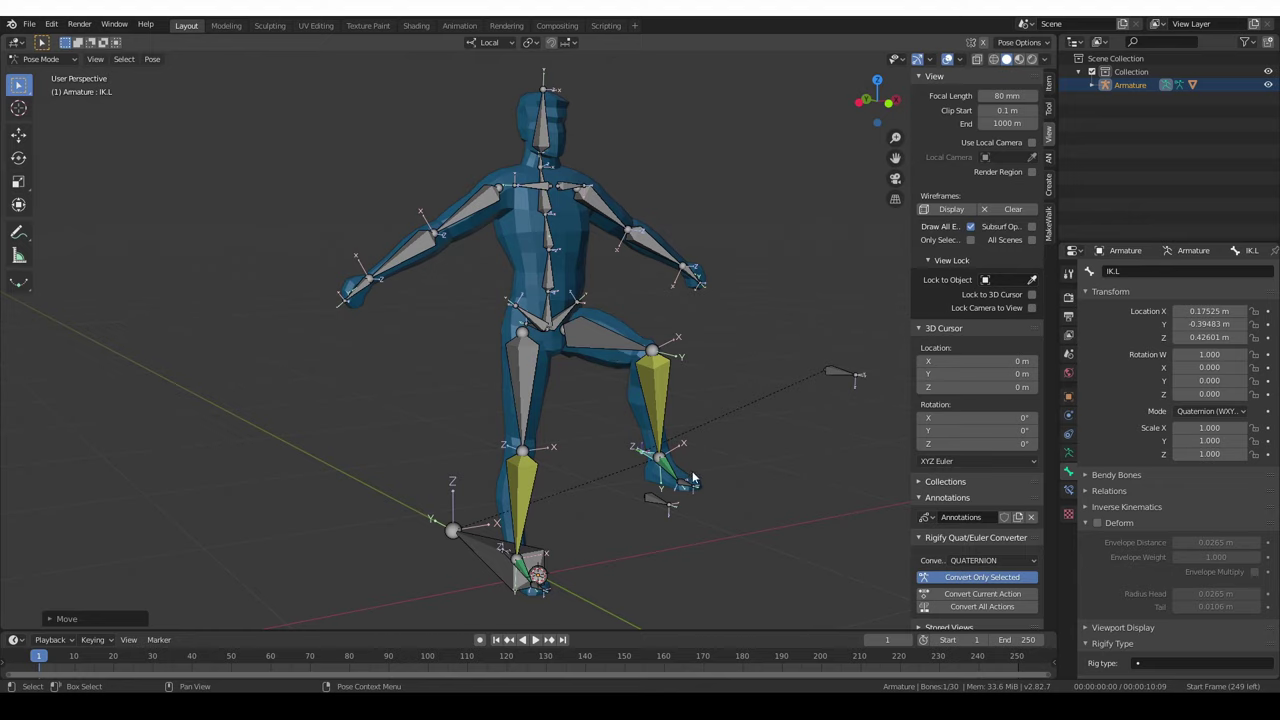
# Select all bones of the armature and clear all their pose transforms.
pyautogui.press('a')
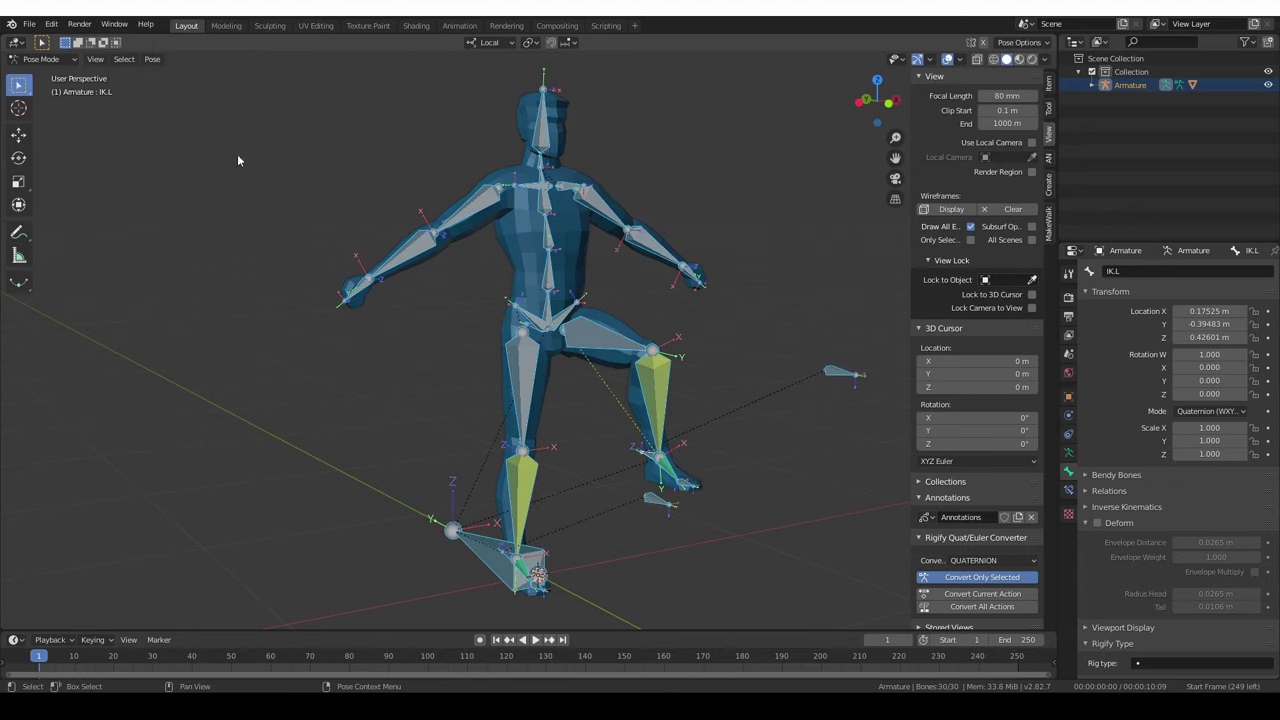
pyautogui.click(154, 60)
pyautogui.moveTo(240, 88)
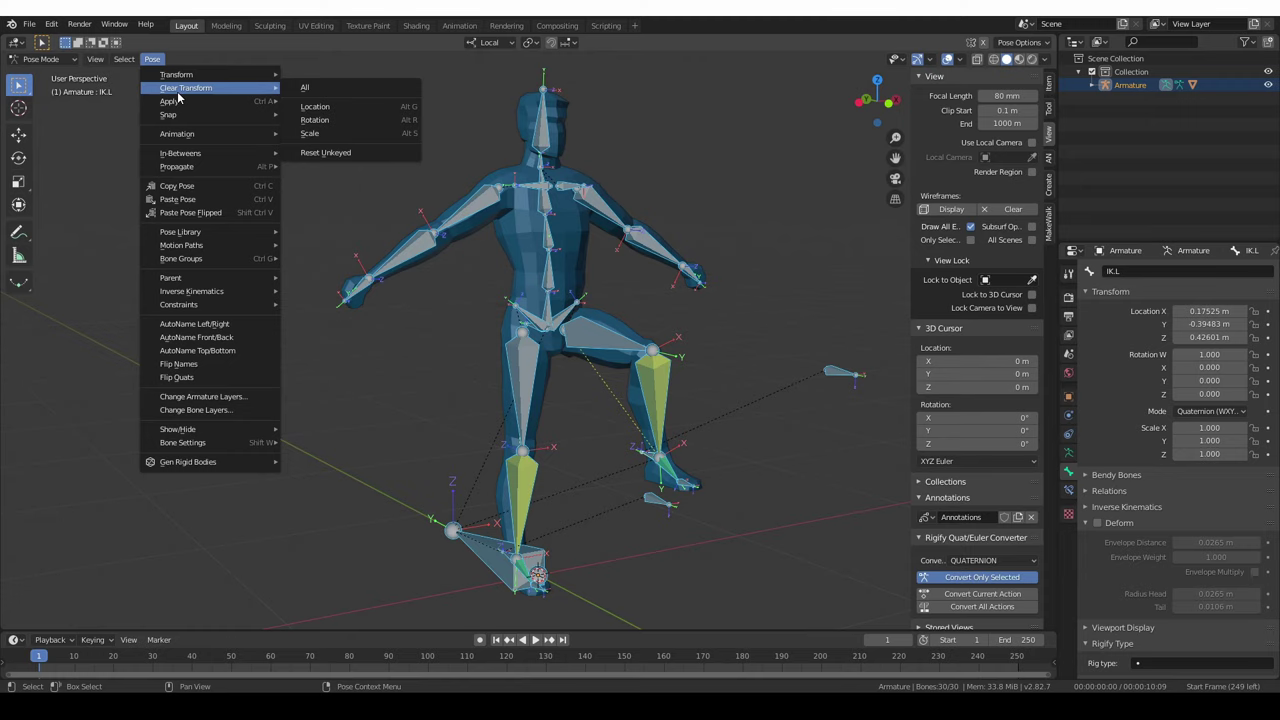
pyautogui.click(370, 94)
pyautogui.moveTo(580, 303); pyautogui.dragTo(497, 305, button='middle')
pyautogui.moveTo(618, 311); pyautogui.dragTo(562, 400, button='middle')
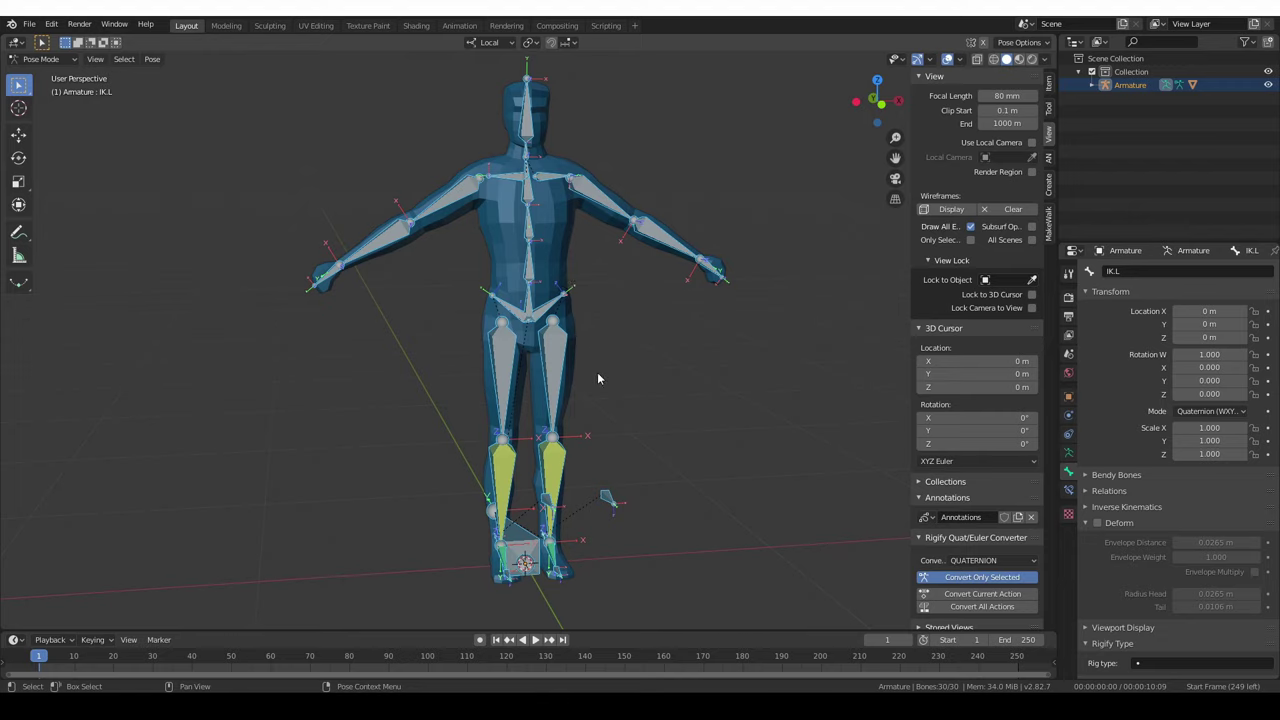
# Test-rotate upper_arm.L and upper_arm.R to check how the arms deform, without keeping the rotations.
pyautogui.moveTo(626, 355); pyautogui.dragTo(622, 300, button='middle')
pyautogui.click(605, 232)
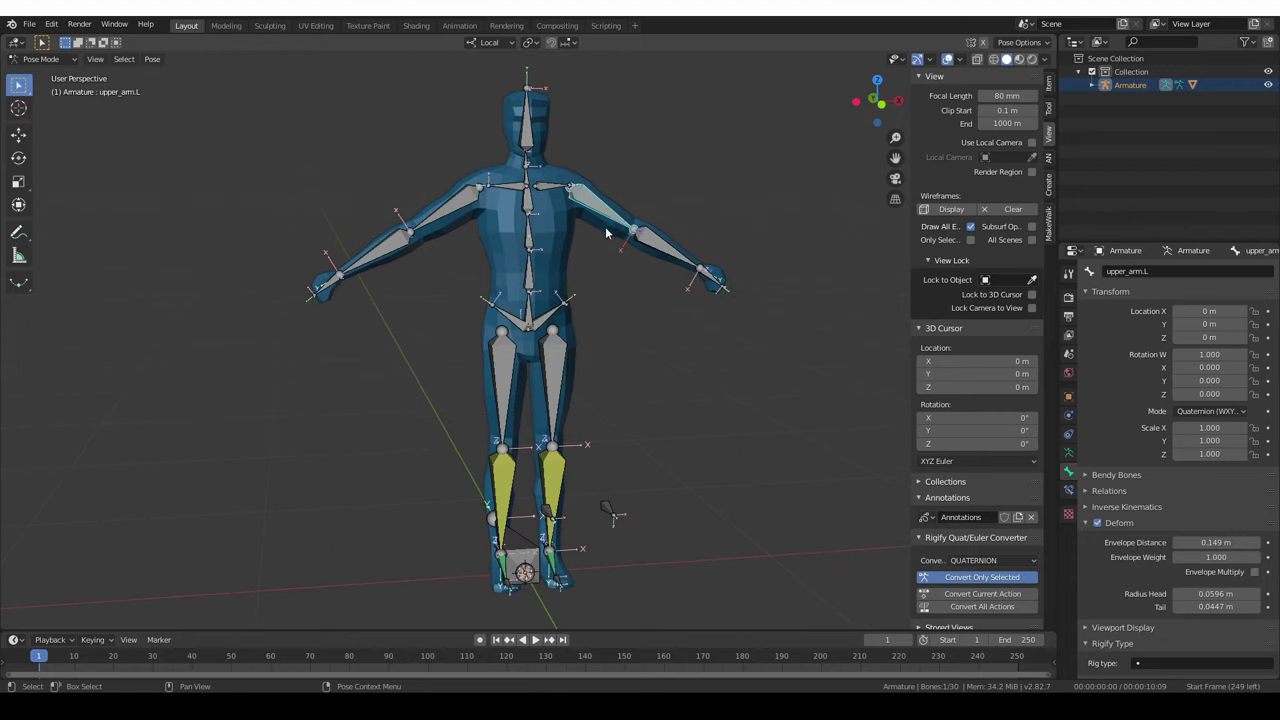
pyautogui.press('r')
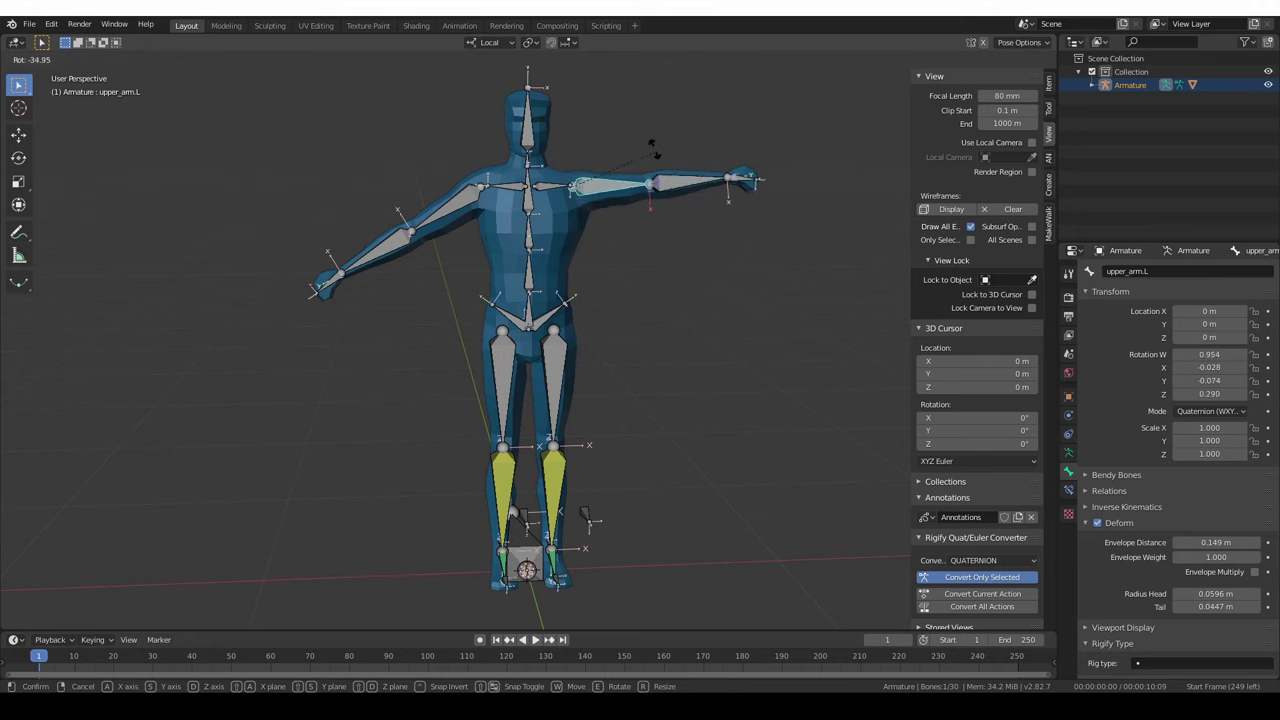
pyautogui.press('Escape')
pyautogui.click(428, 228)
pyautogui.press('r')
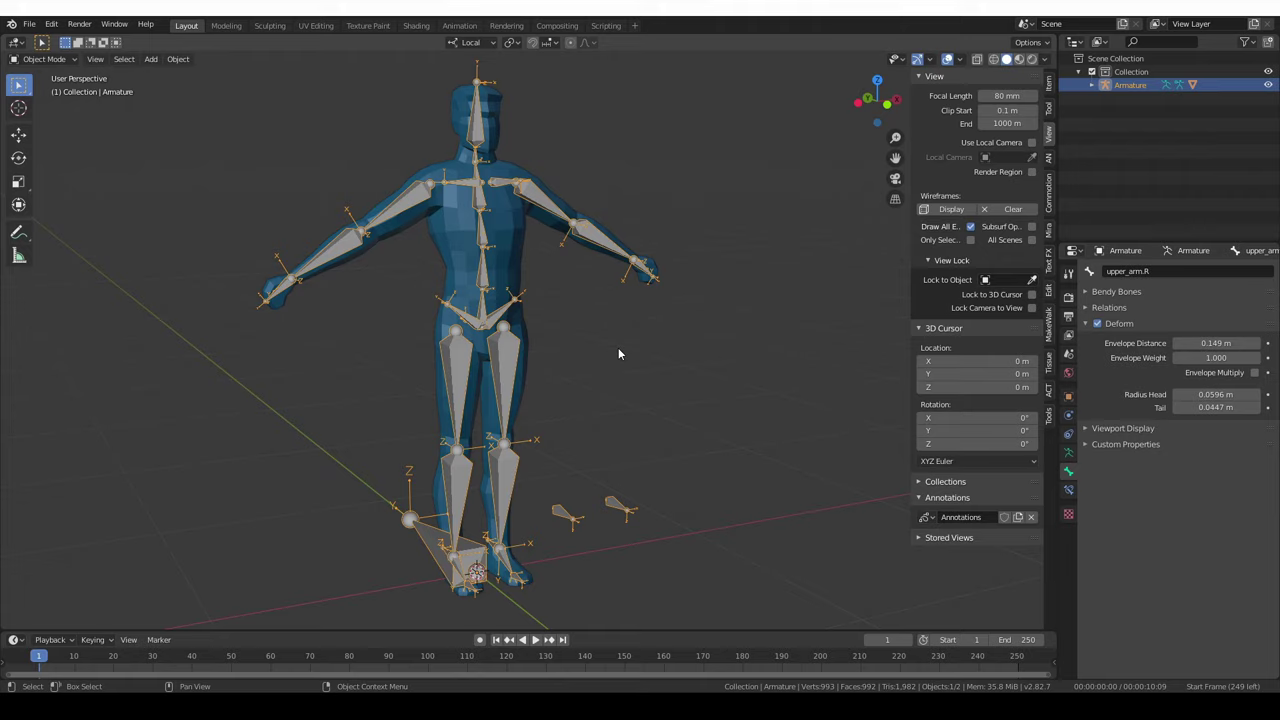
# Add a mesh circle in Object Mode and move it about 2.13 m along X, beside the character.
pyautogui.hotkey('shift', 'a')
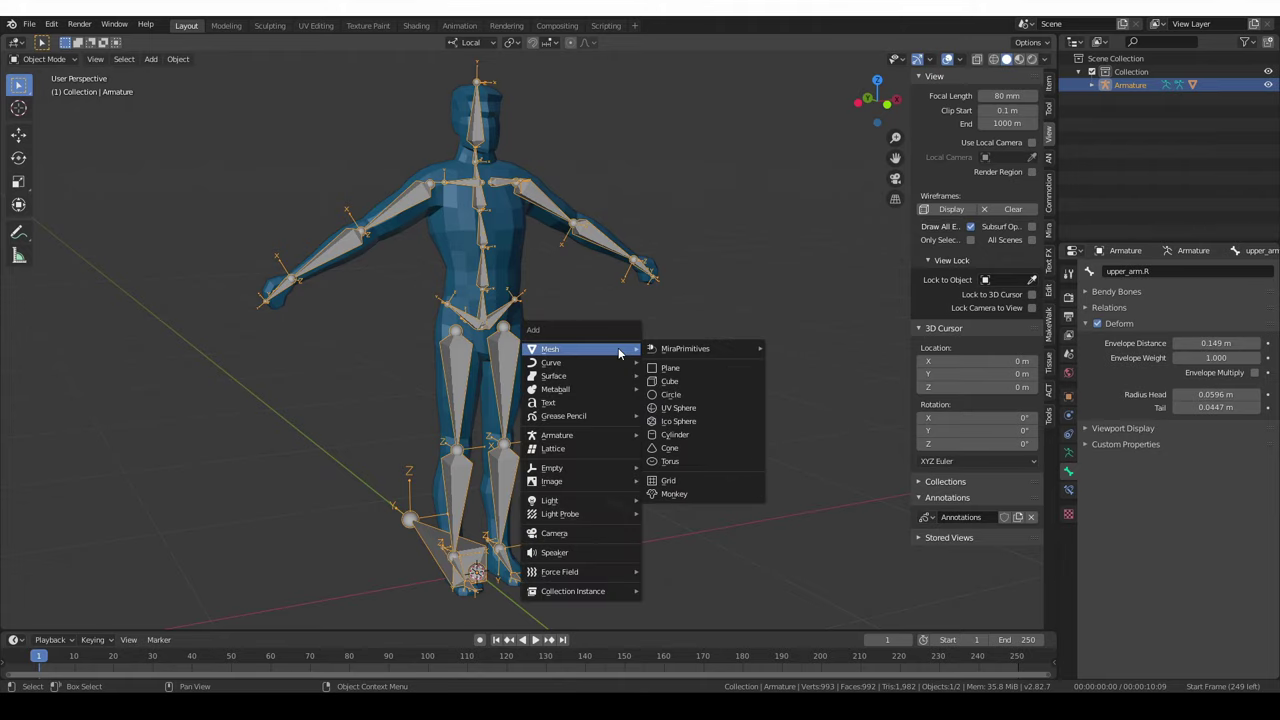
pyautogui.press('Escape')
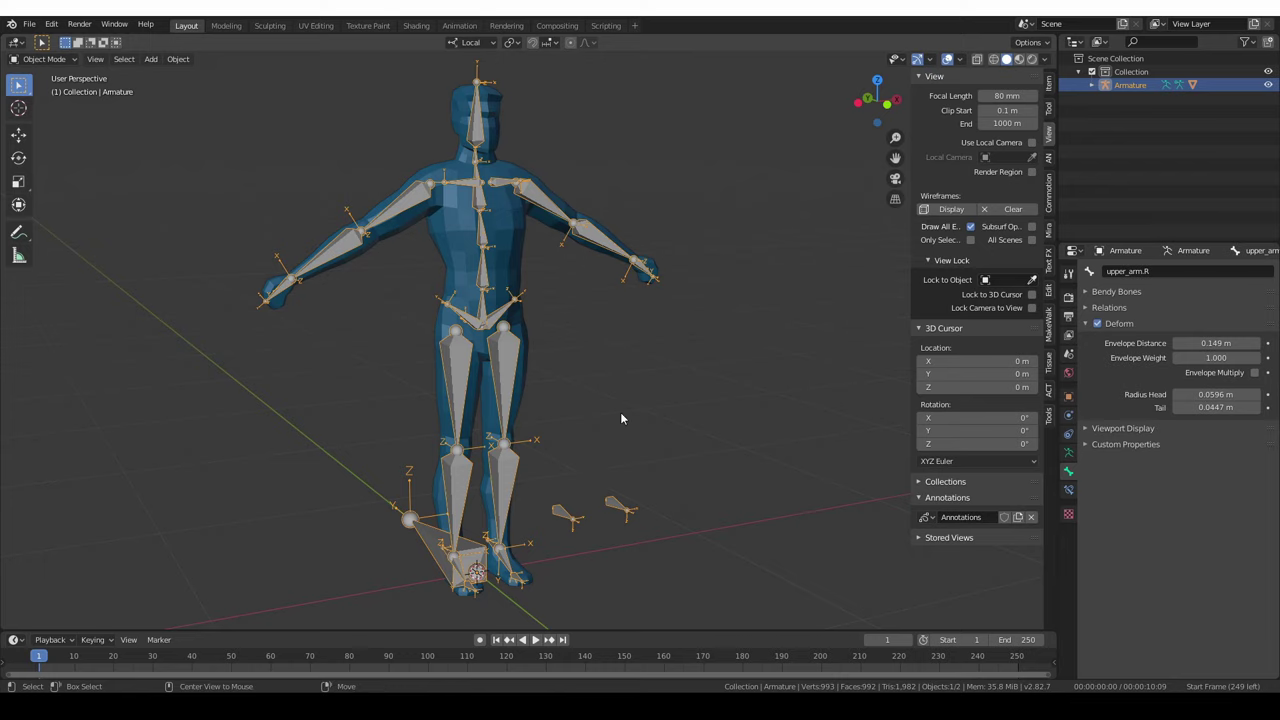
pyautogui.hotkey('shift', 'a')
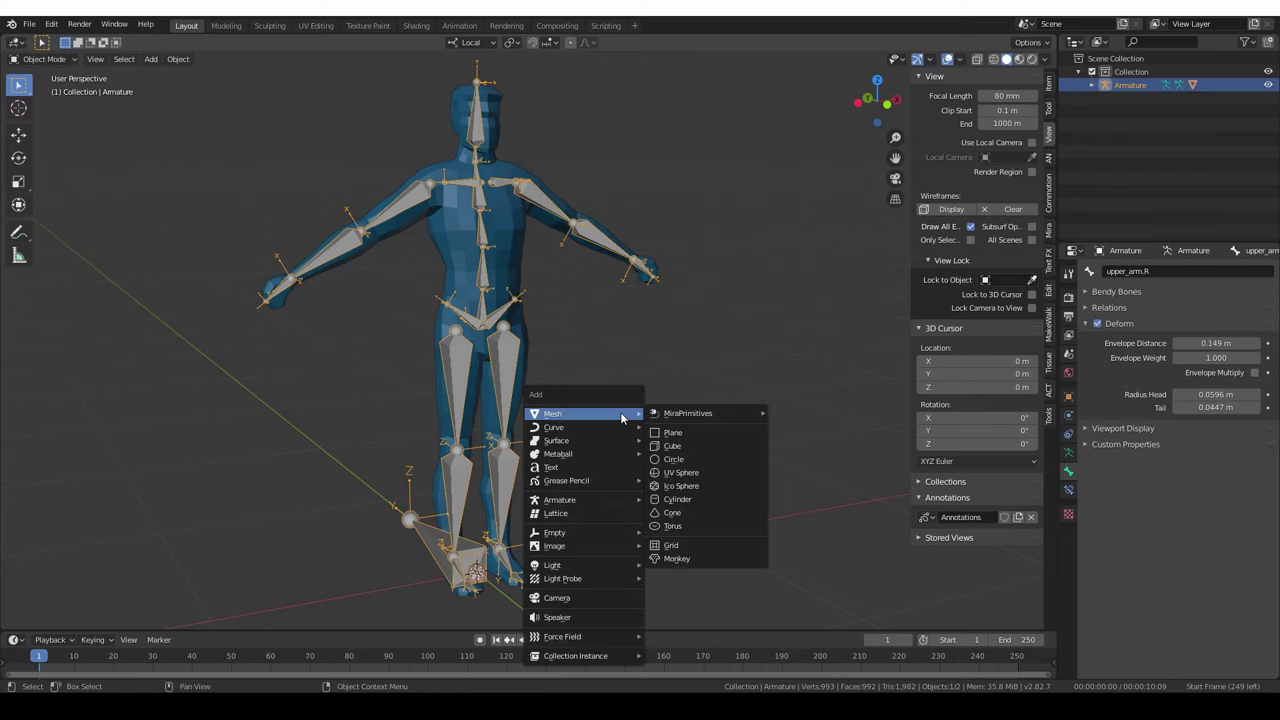
pyautogui.click(703, 463)
pyautogui.scroll(-4, 584, 479)
pyautogui.press('g')
pyautogui.press('x')
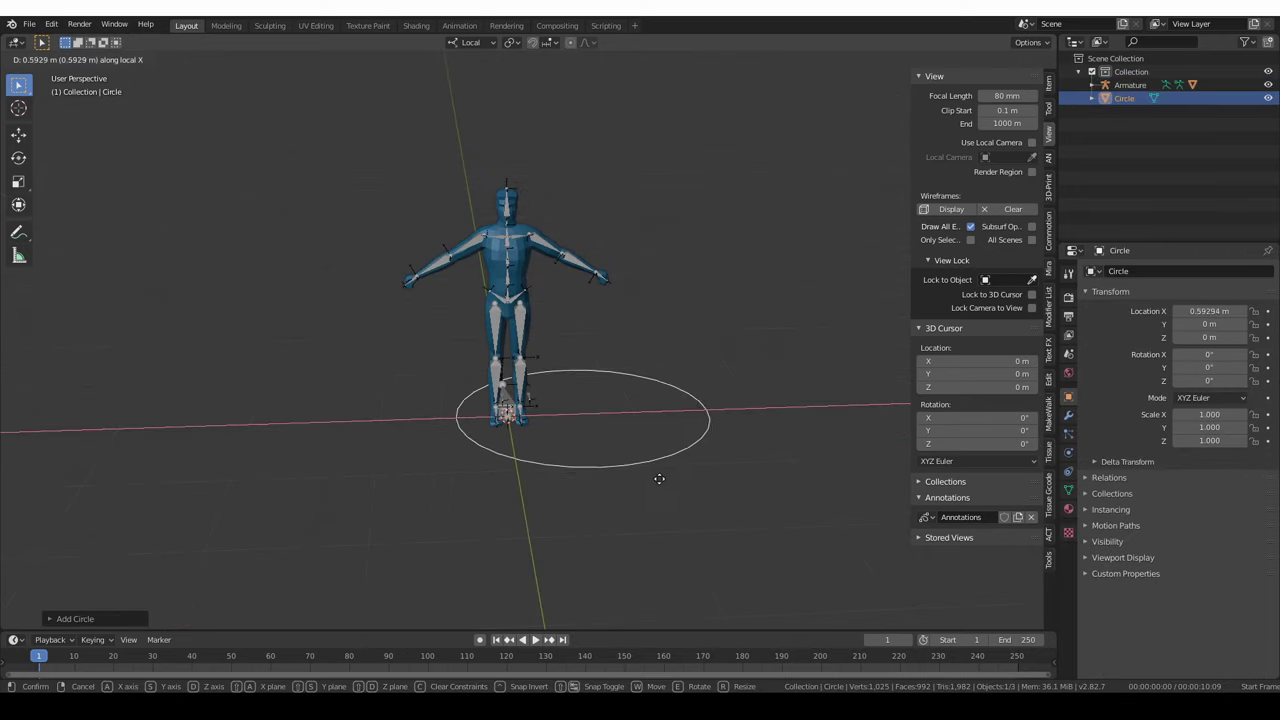
pyautogui.click(824, 458)
pyautogui.scroll(3, 716, 479)
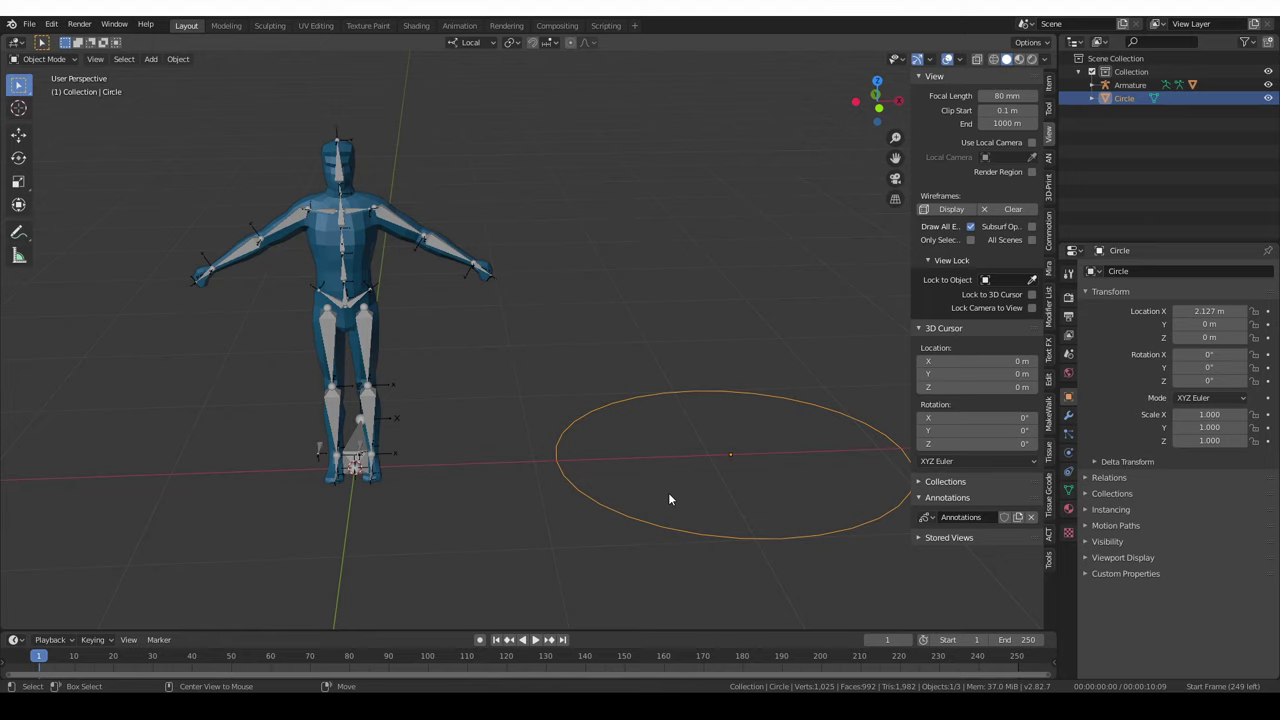
# Add a UV sphere with 16 segments and 8 rings.
pyautogui.hotkey('shift', 'a')
pyautogui.moveTo(653, 438)
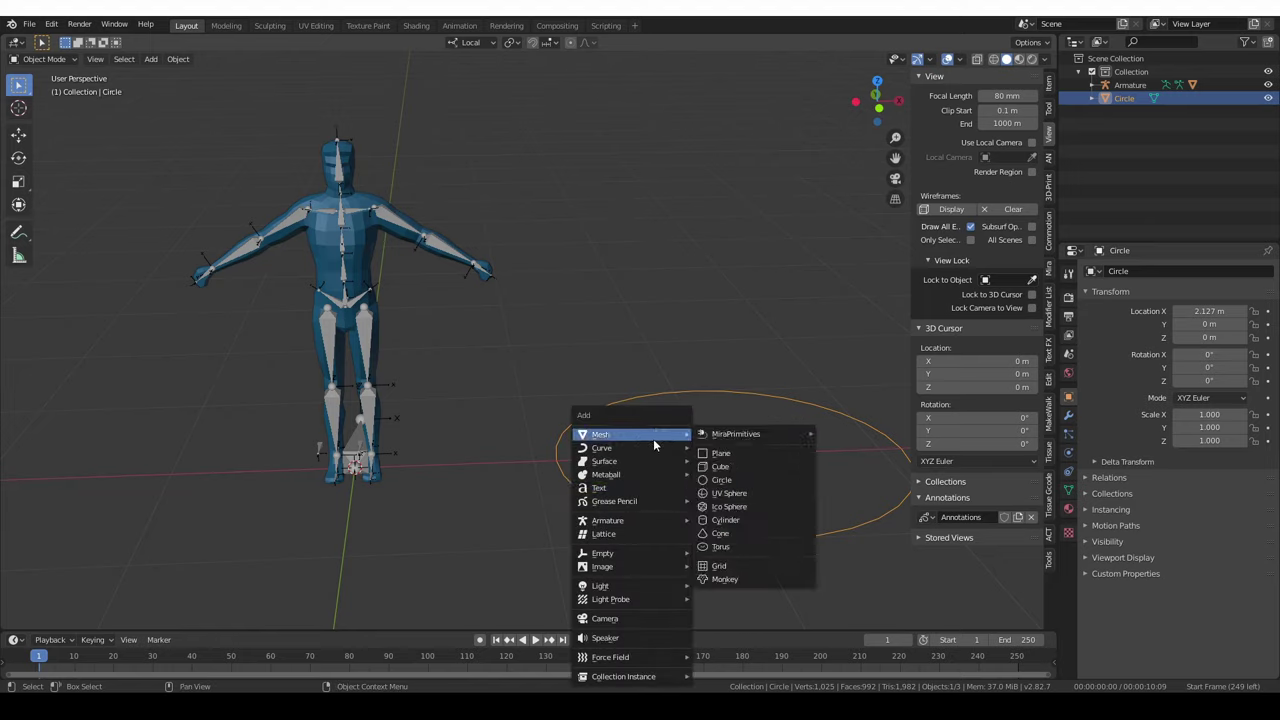
pyautogui.moveTo(765, 436)
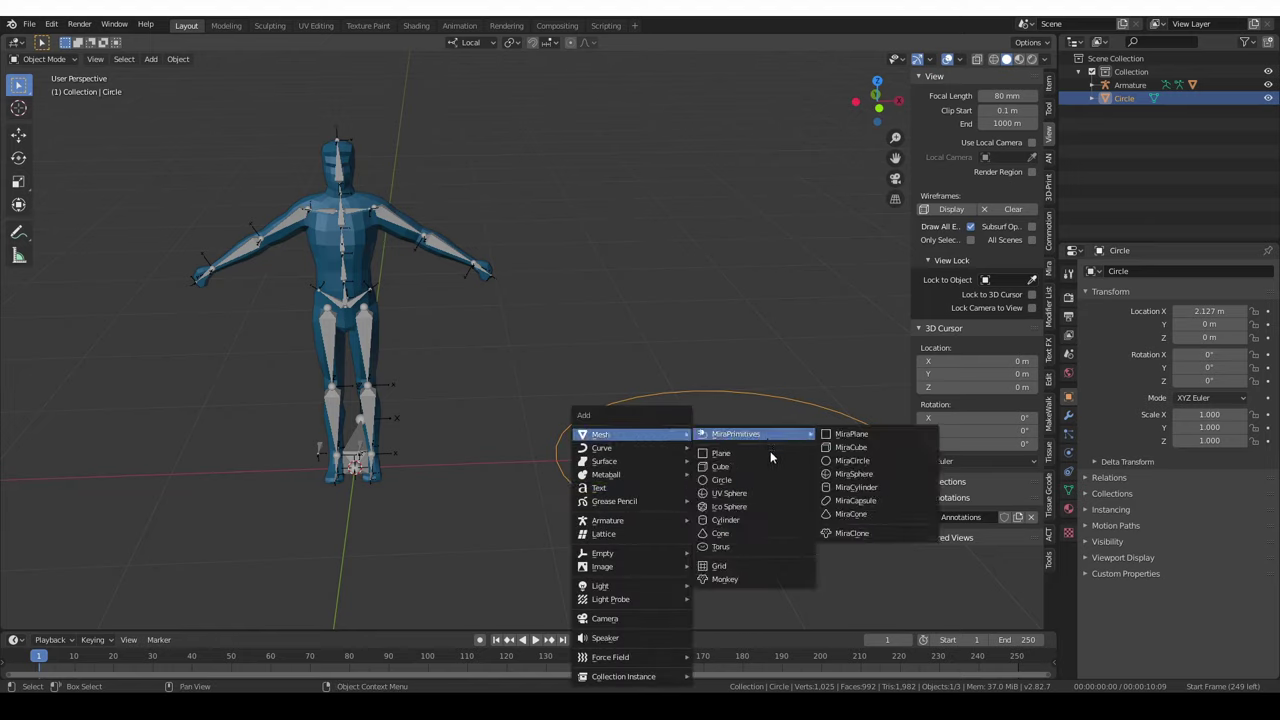
pyautogui.click(762, 501)
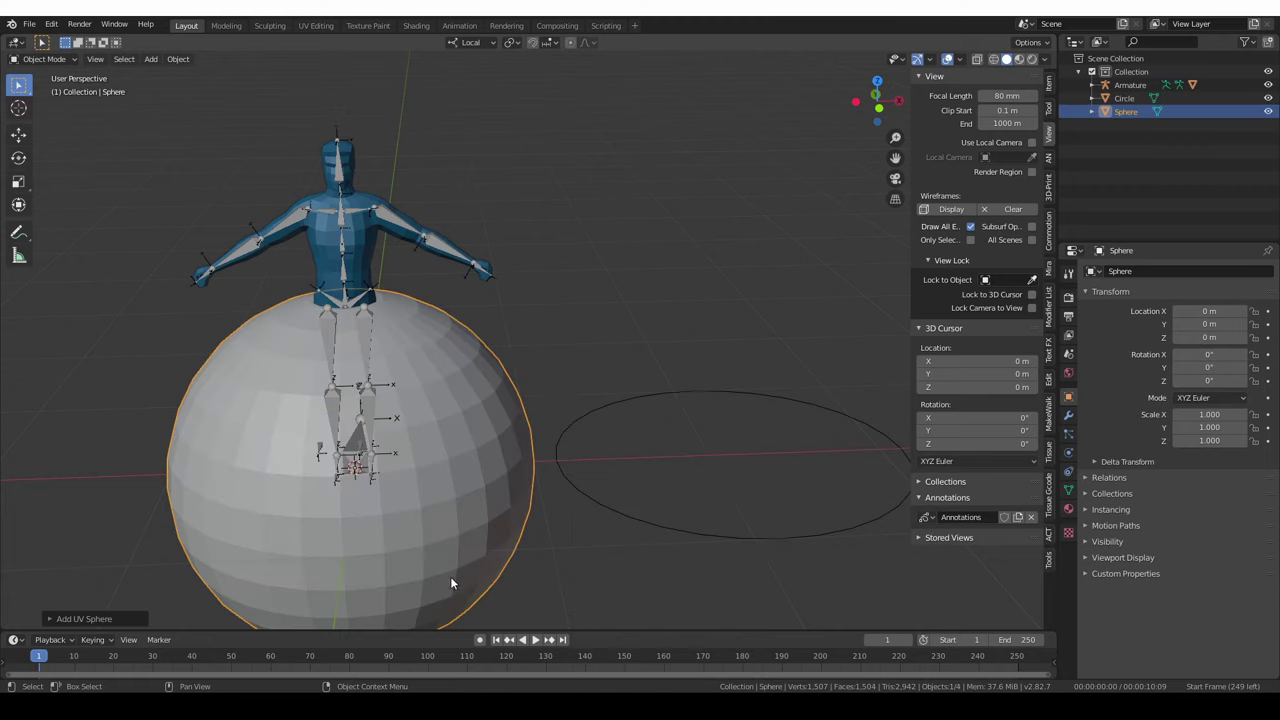
pyautogui.keyDown('shift'); pyautogui.moveTo(450, 576); pyautogui.dragTo(480, 558, button='middle'); pyautogui.keyUp('shift')
pyautogui.click(84, 618)
pyautogui.click(197, 475)
pyautogui.write('16')
pyautogui.press('Tab')
pyautogui.write('8')
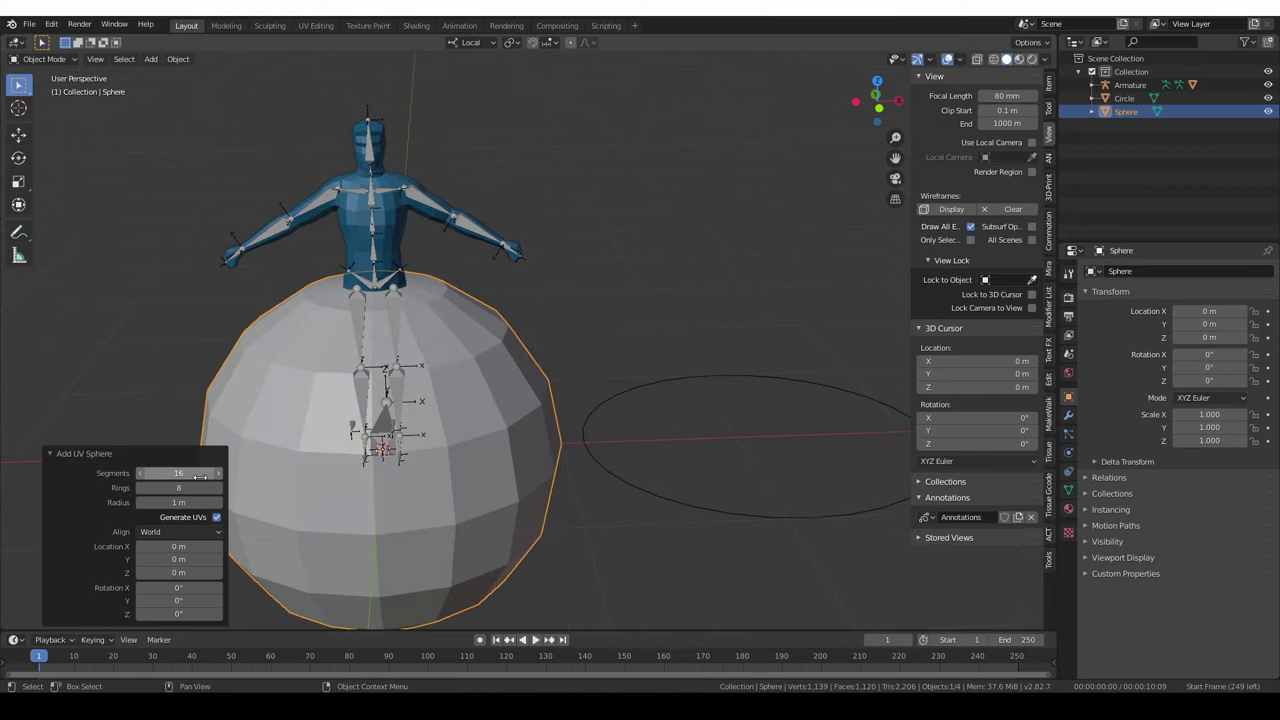
pyautogui.press('Return')
# Move the sphere about 2.26 m along X, away from the character.
pyautogui.press('g')
pyautogui.press('x')
pyautogui.press('x')
pyautogui.click(767, 440)
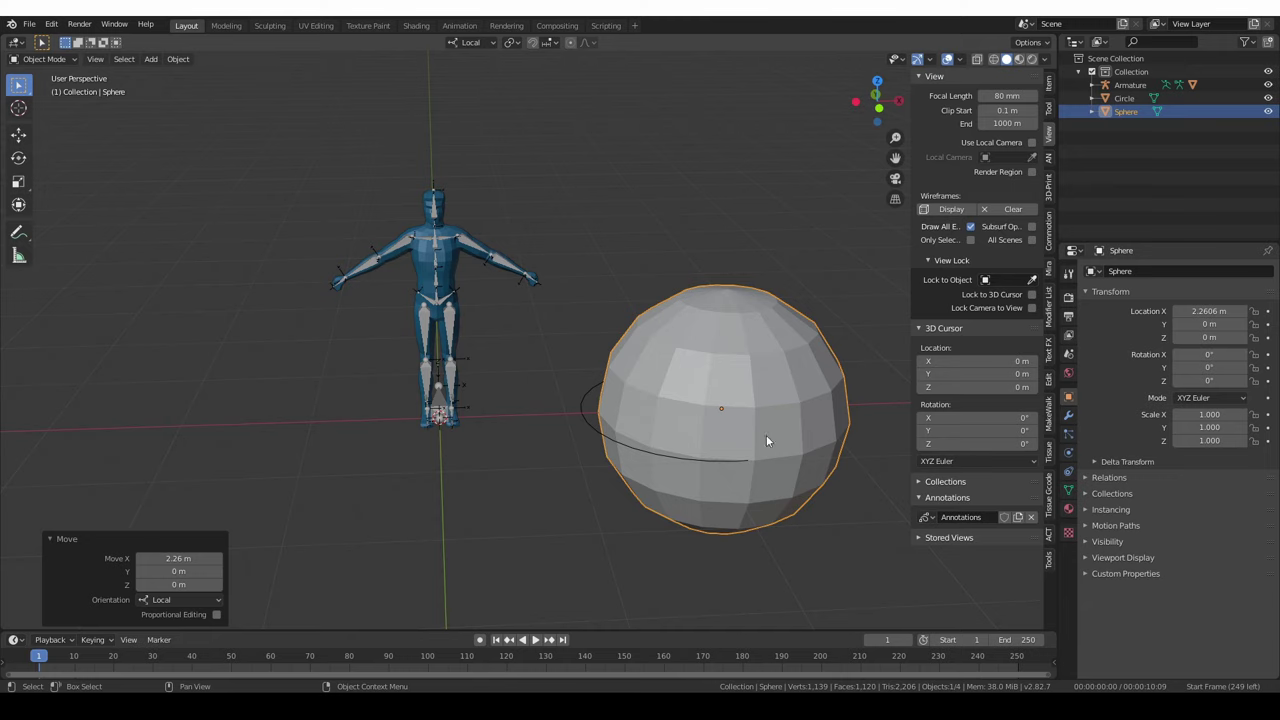
# Select the armature's root bone in Pose Mode and assign Circle as its custom display object.
pyautogui.moveTo(395, 472); pyautogui.dragTo(351, 460, button='middle')
pyautogui.click(351, 460)
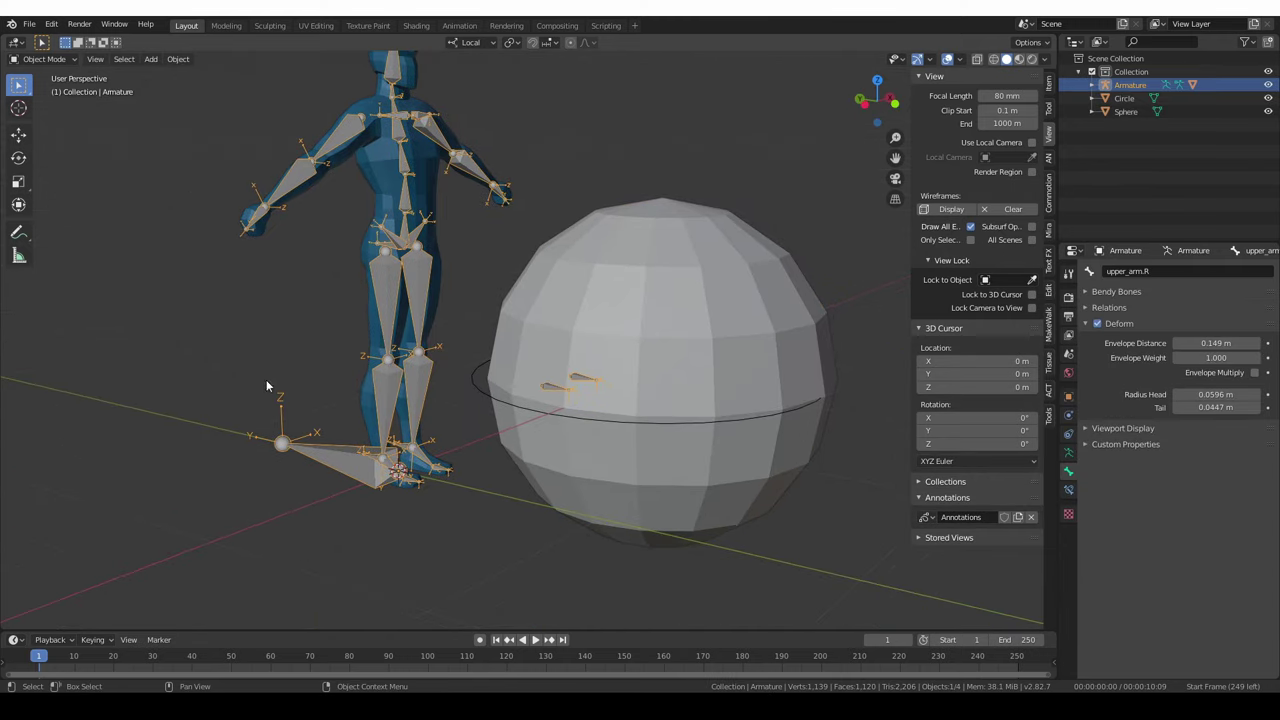
pyautogui.hotkey('ctrl', 'Tab')
pyautogui.click(338, 455)
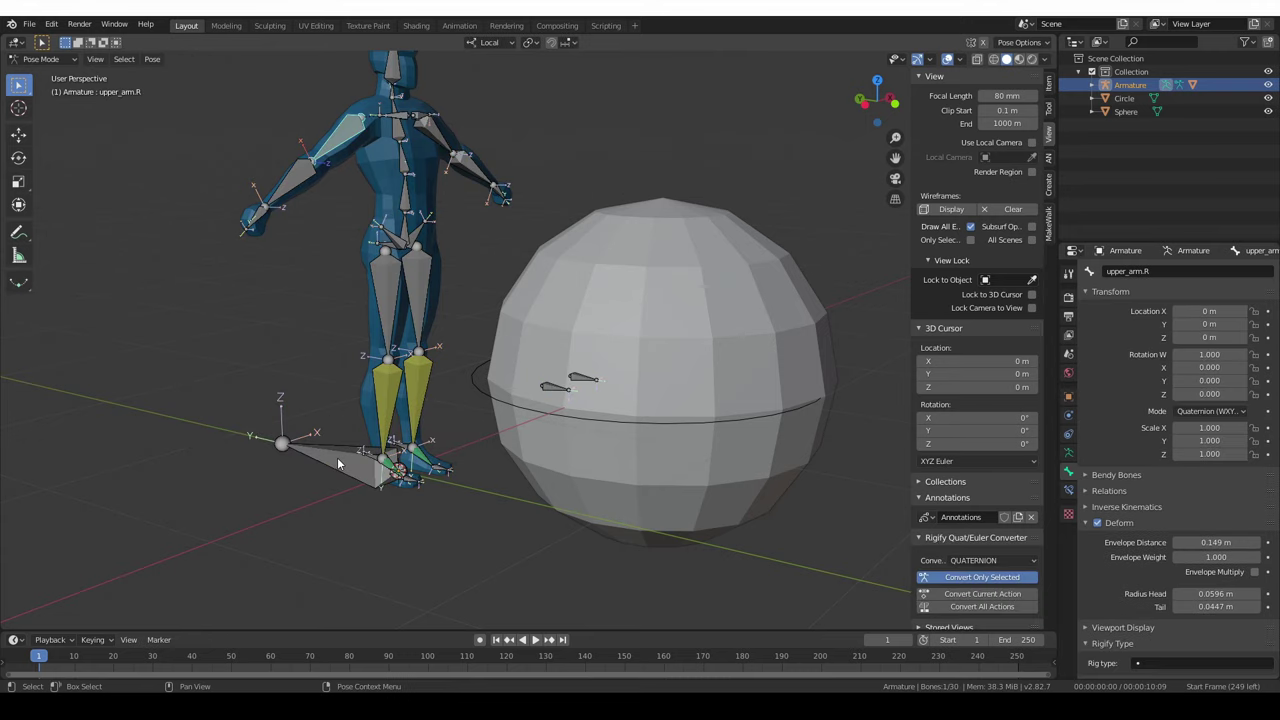
pyautogui.click(373, 468)
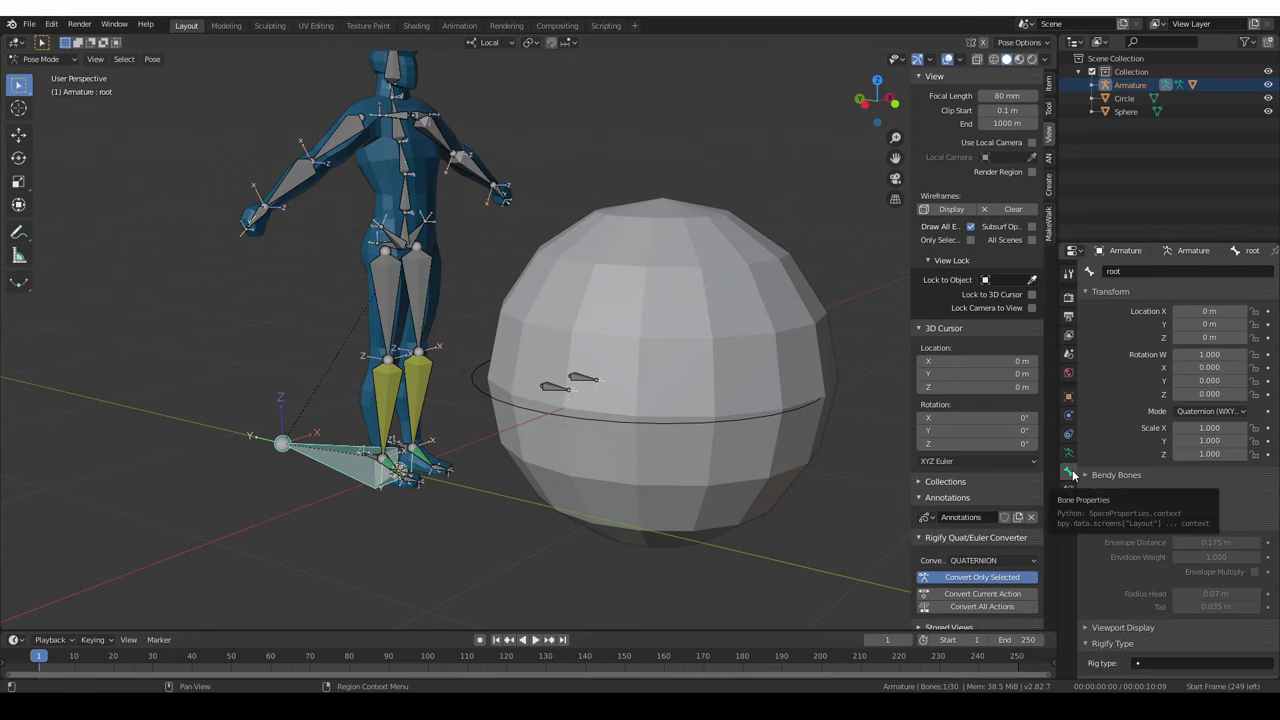
pyautogui.click(1108, 291)
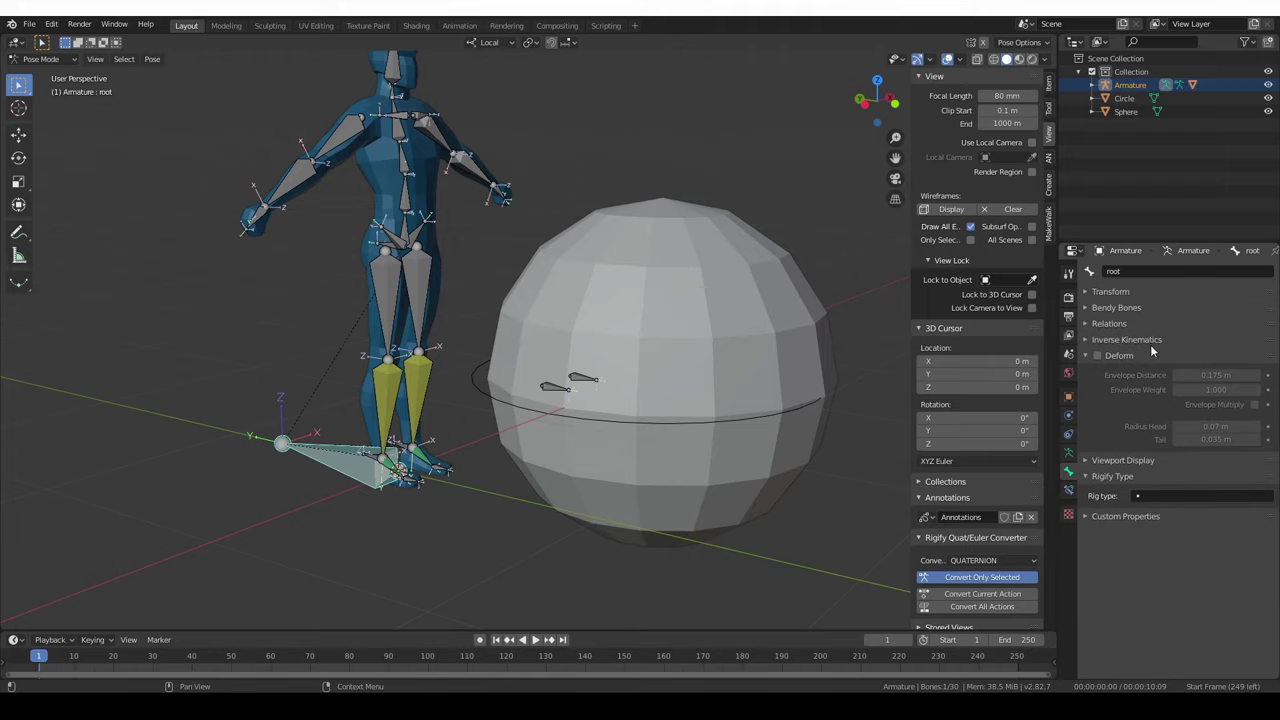
pyautogui.click(1127, 461)
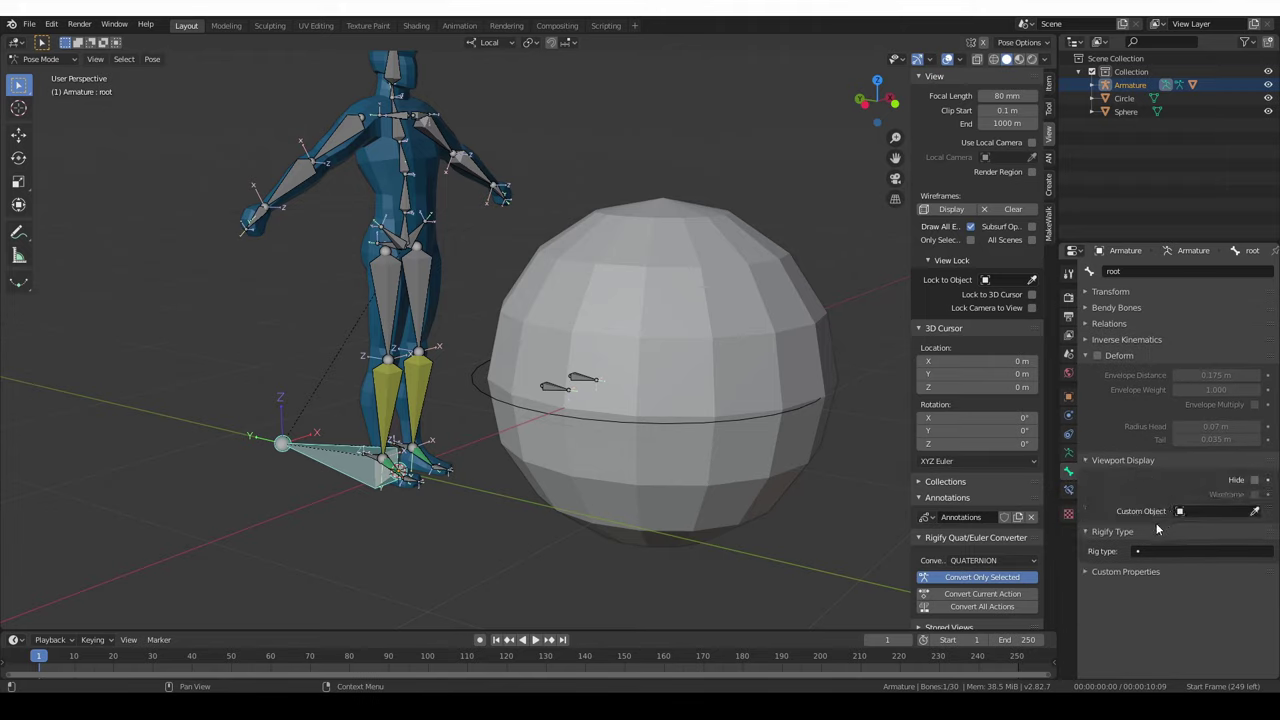
pyautogui.click(1210, 511)
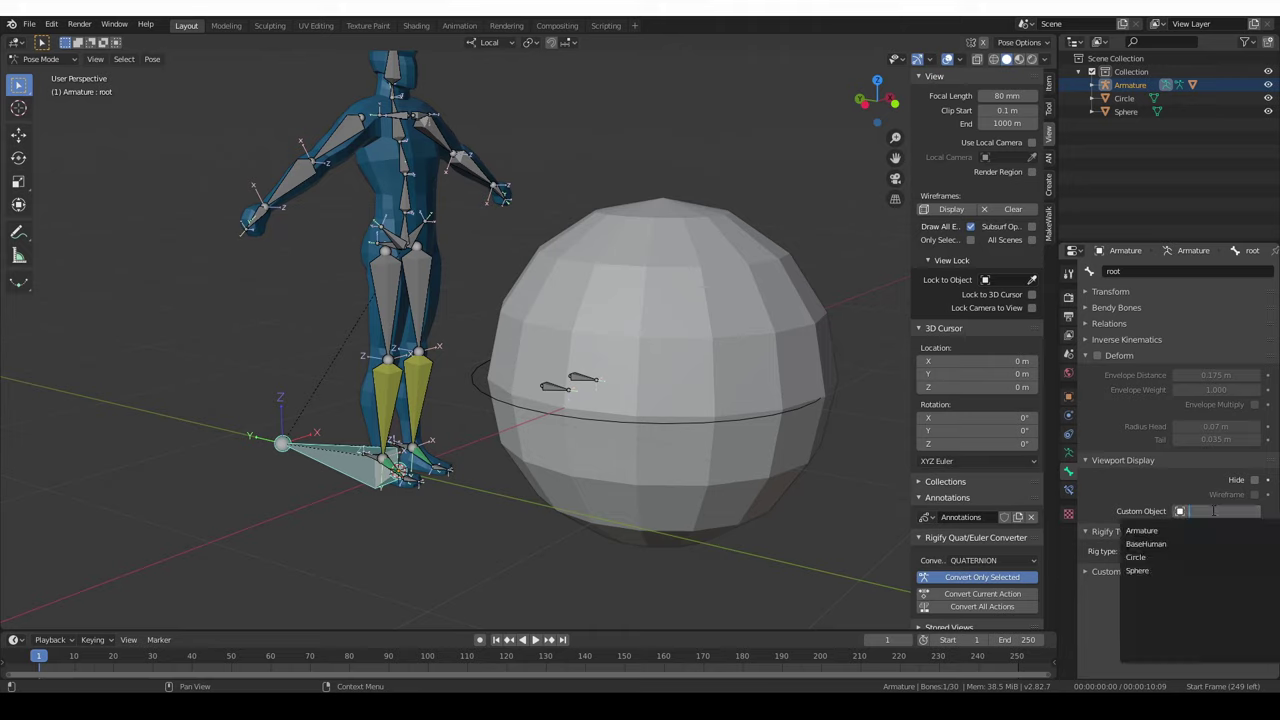
pyautogui.click(1155, 558)
pyautogui.moveTo(576, 530); pyautogui.dragTo(420, 462, button='middle')
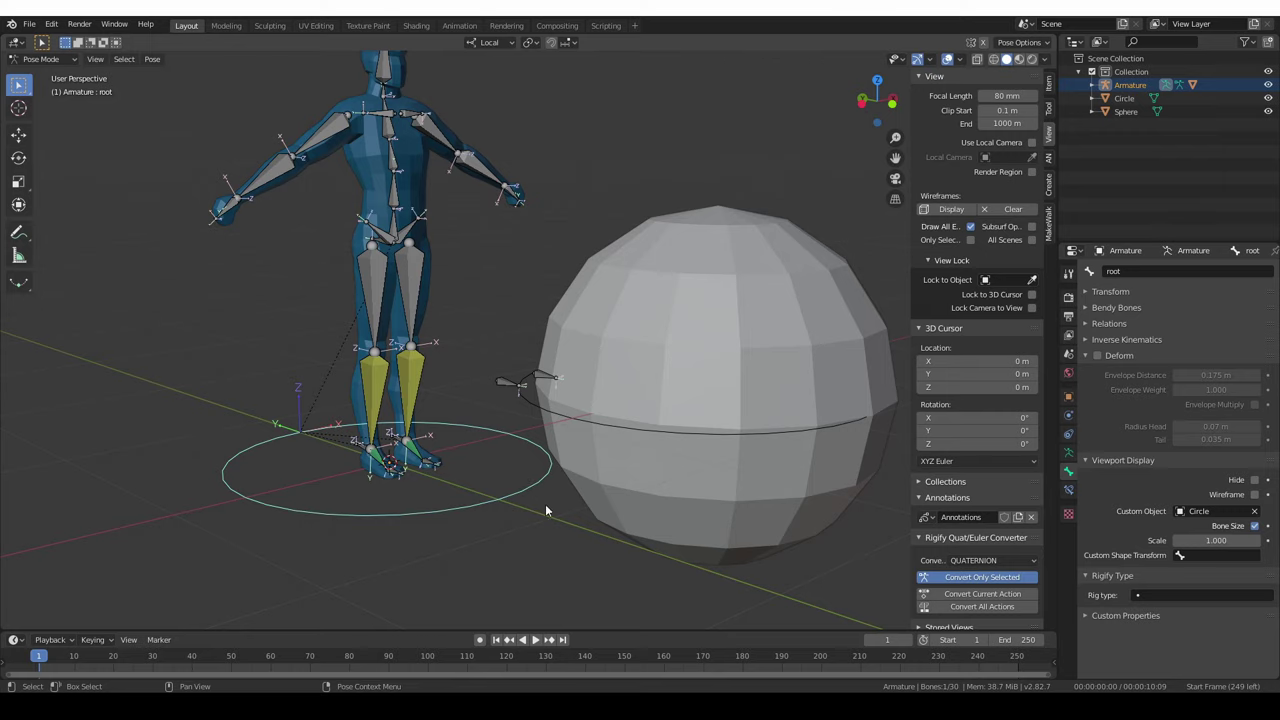
# Assign Circle as the custom display object of both foot control bones, IK.R and IK.L.
pyautogui.moveTo(545, 510); pyautogui.dragTo(486, 529, button='middle')
pyautogui.scroll(2, 486, 529)
pyautogui.click(415, 512)
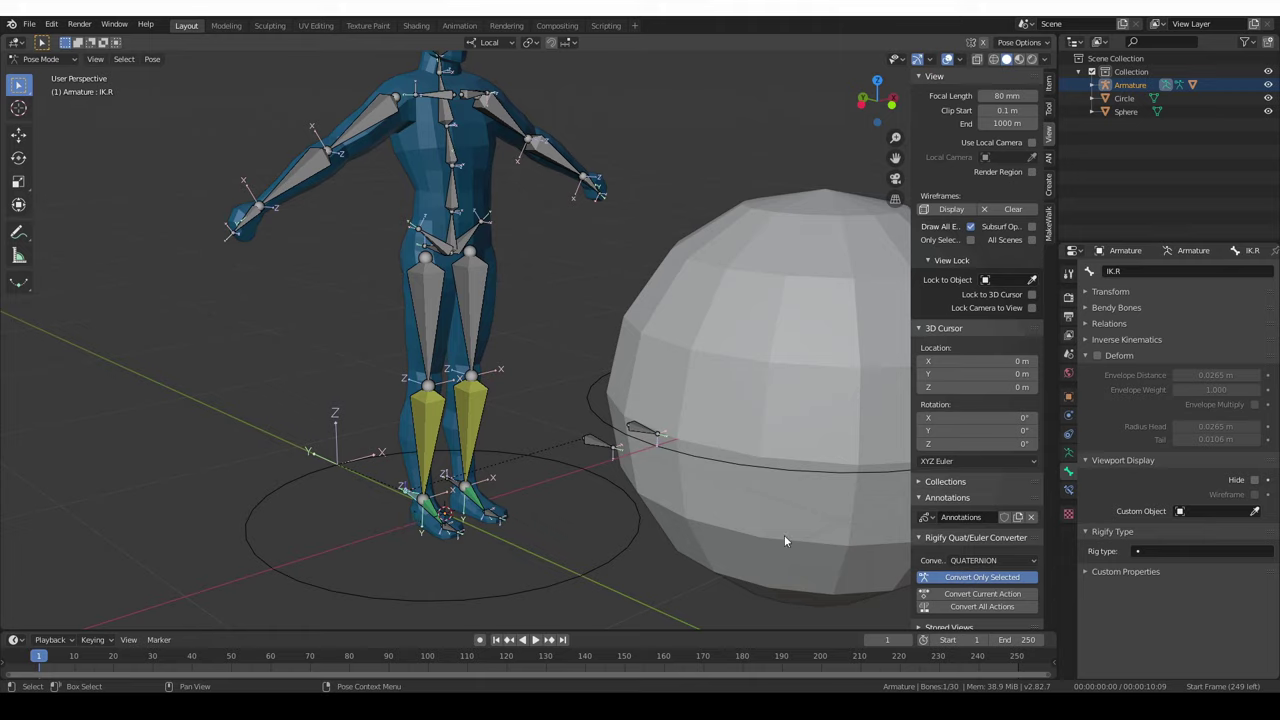
pyautogui.click(1220, 511)
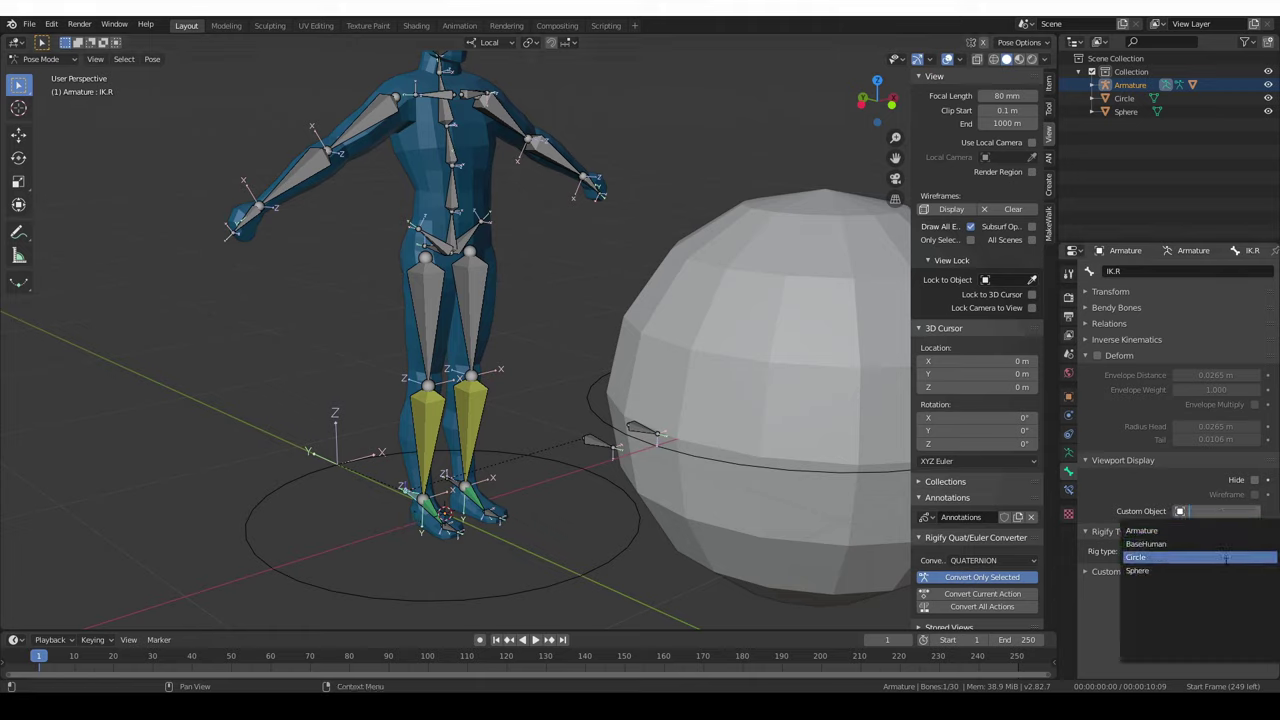
pyautogui.click(1225, 558)
pyautogui.click(456, 492)
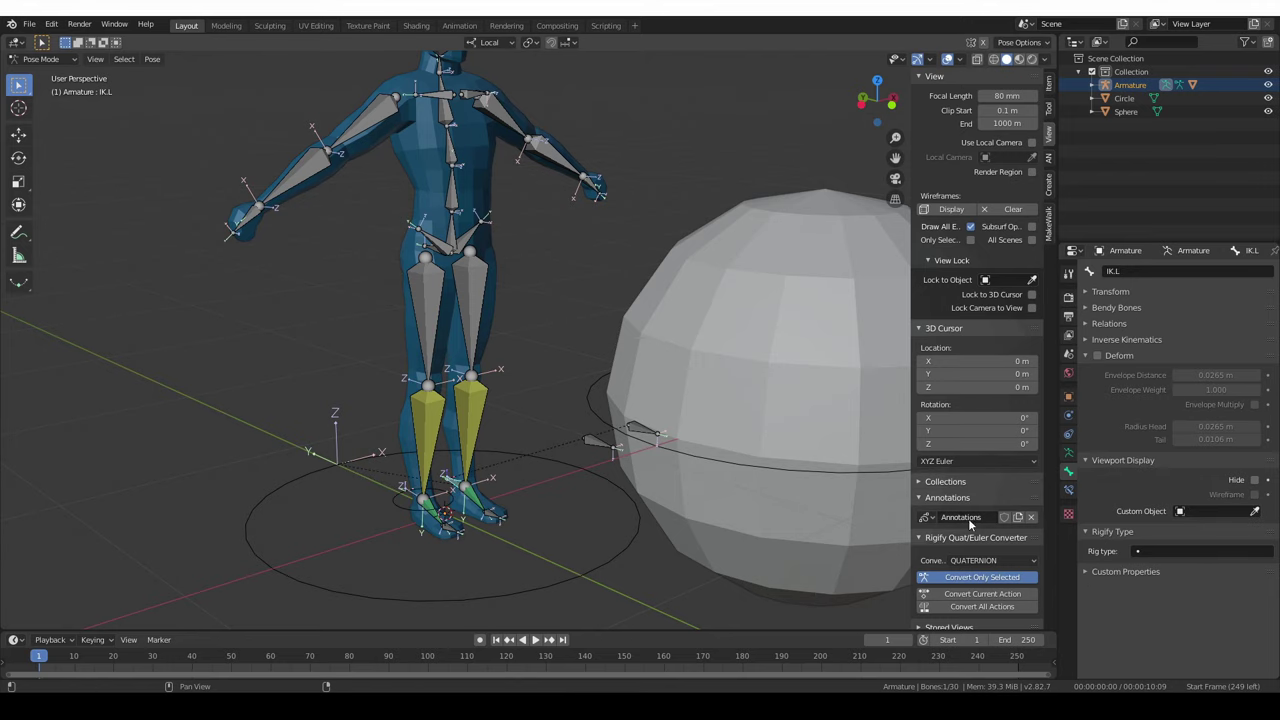
pyautogui.click(1220, 511)
pyautogui.click(1225, 557)
pyautogui.moveTo(585, 547)
pyautogui.mouseDown(button='middle')
pyautogui.moveTo(598, 538)
pyautogui.moveTo(574, 529)
pyautogui.moveTo(580, 539)
pyautogui.mouseUp(button='middle')
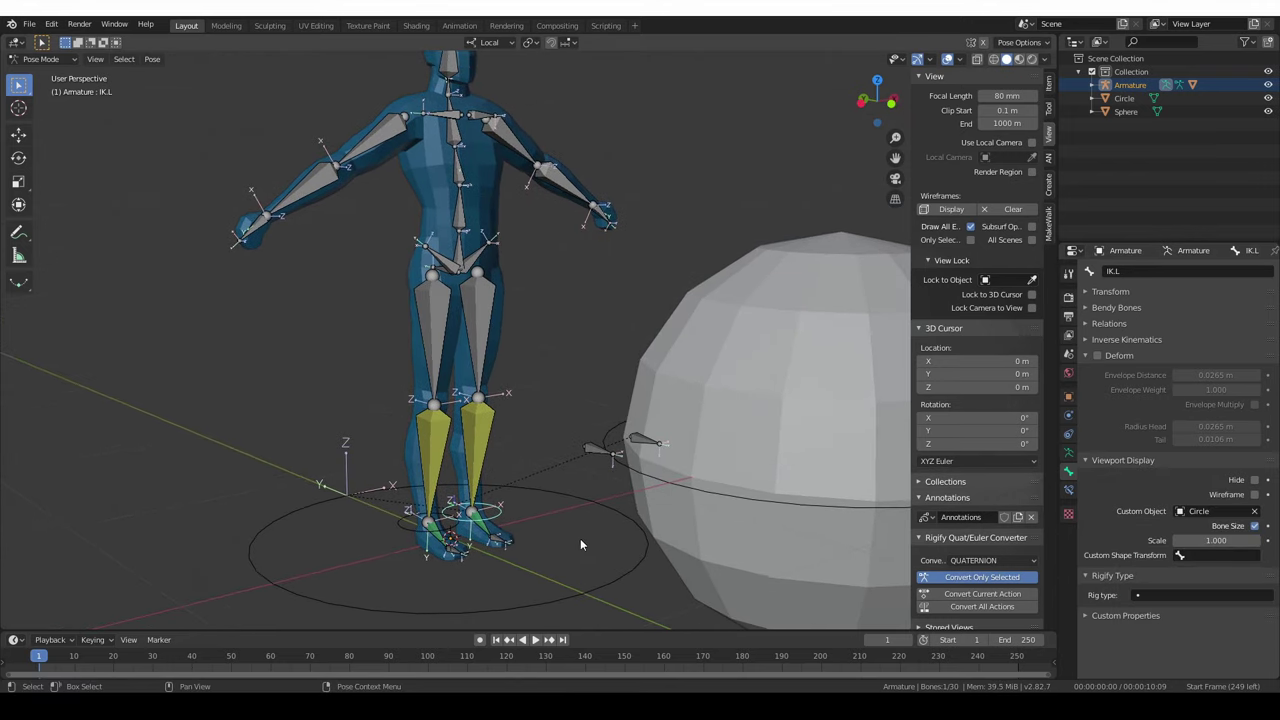
# Assign Sphere as the custom display object of both knee target bones, pole.R and pole.L.
pyautogui.click(593, 452)
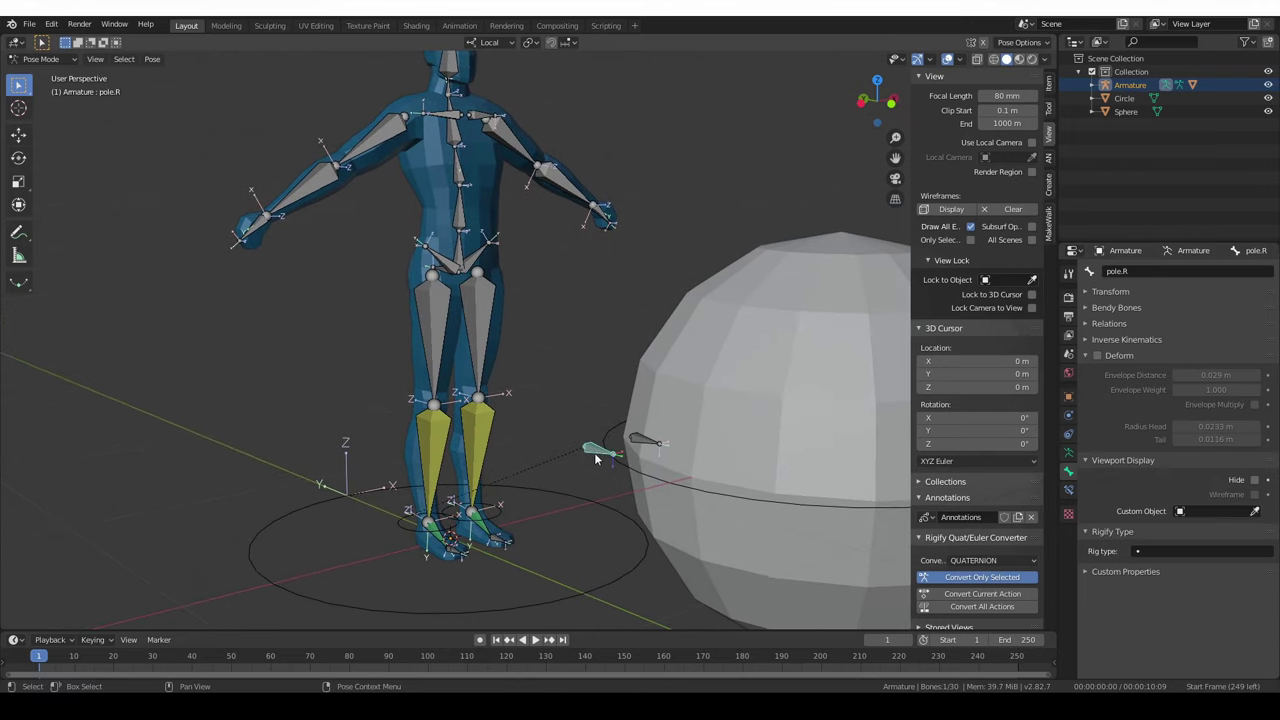
pyautogui.click(1212, 517)
pyautogui.click(1136, 575)
pyautogui.click(645, 441)
pyautogui.click(1212, 511)
pyautogui.click(1136, 575)
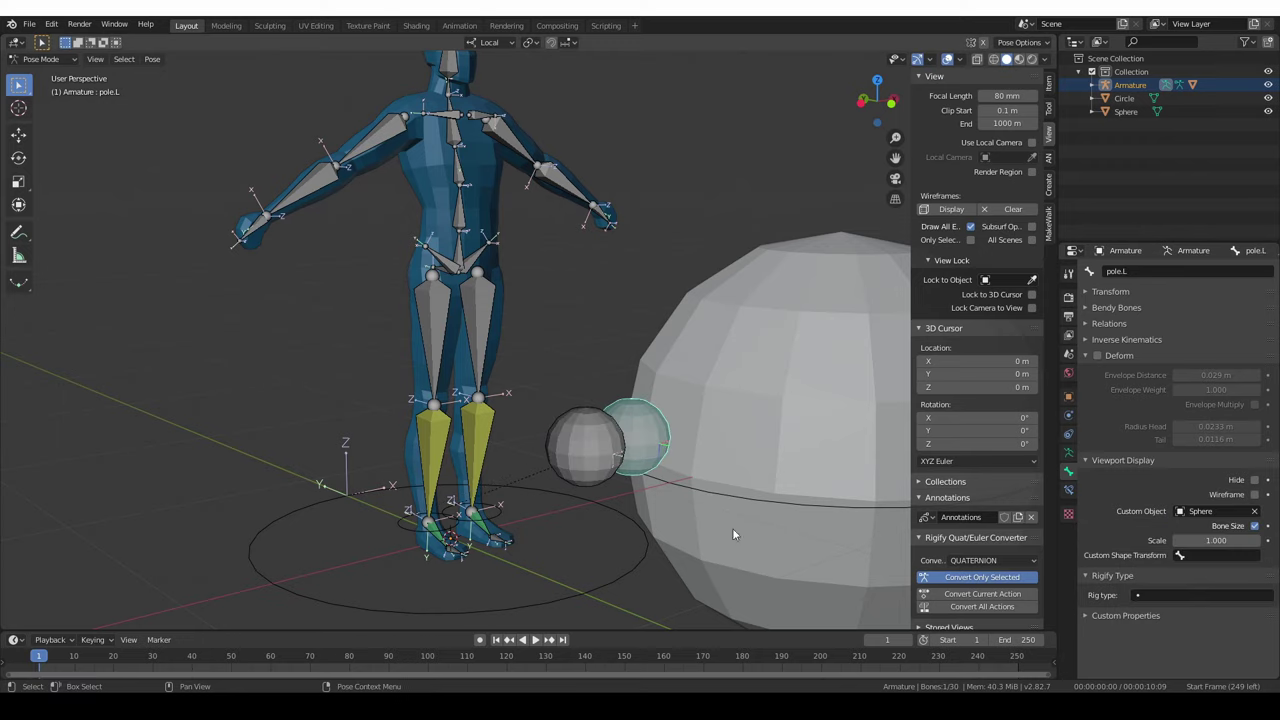
# Select both pole bones together and set their custom shape scale to 0.2.
pyautogui.moveTo(638, 473); pyautogui.dragTo(591, 478, button='middle')
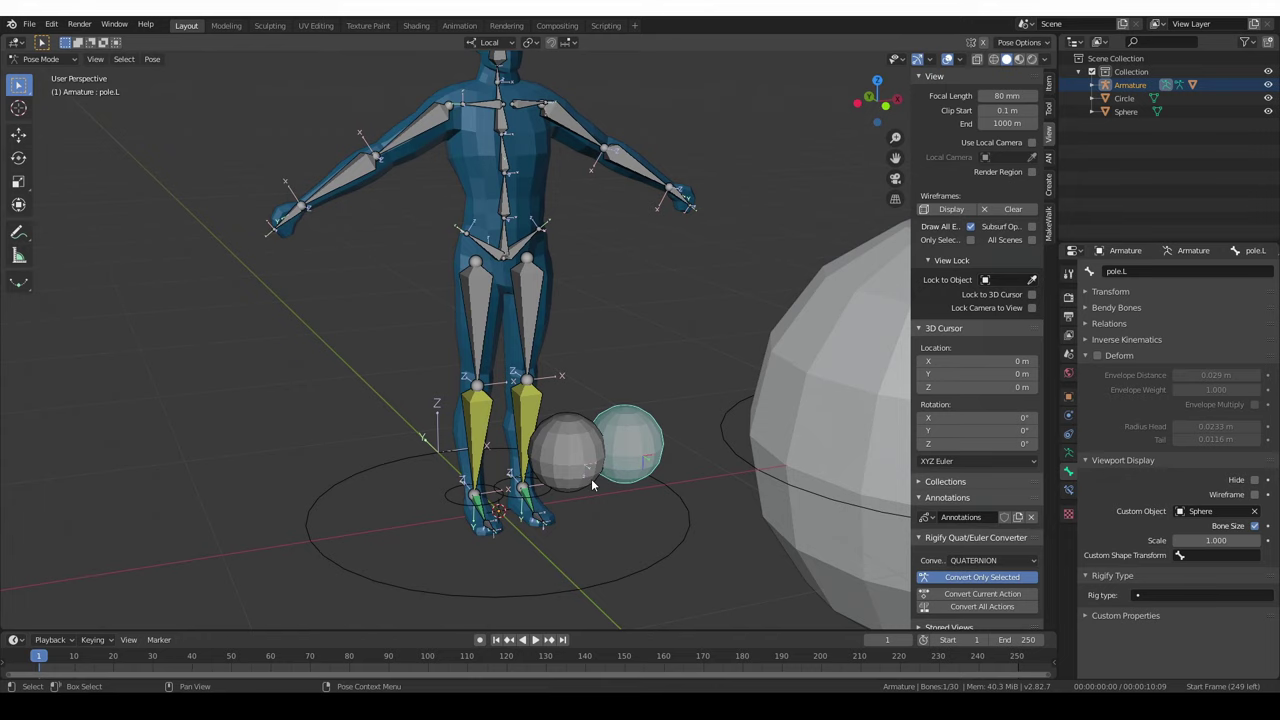
pyautogui.scroll(4, 591, 478)
pyautogui.keyDown('shift'); pyautogui.click(610, 437); pyautogui.keyUp('shift')
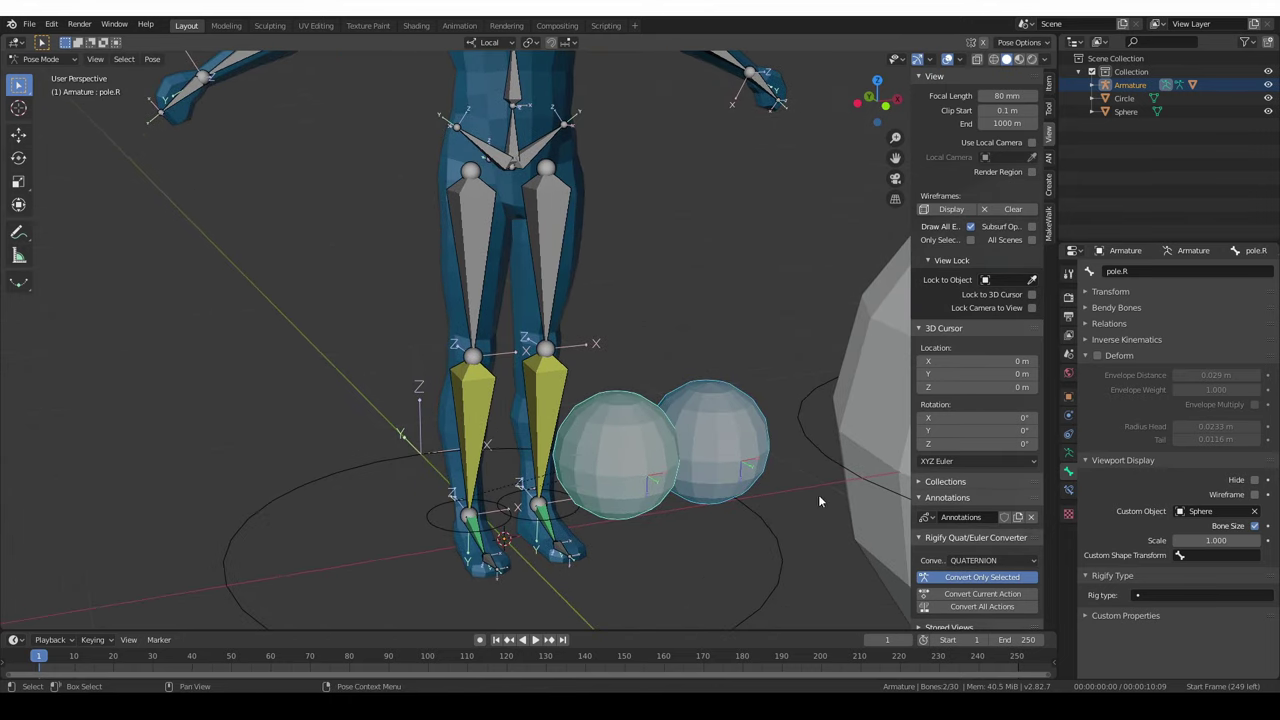
pyautogui.doubleClick(1229, 541)
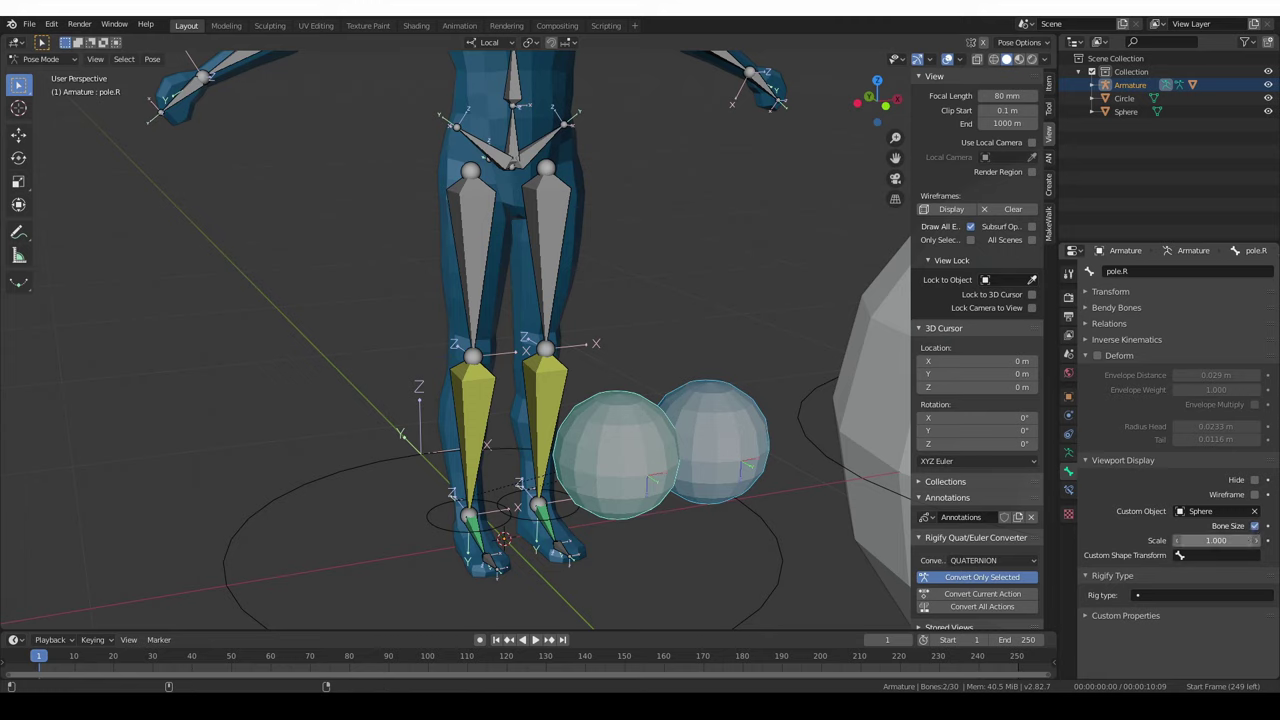
pyautogui.write('0.2')
pyautogui.press('Return')
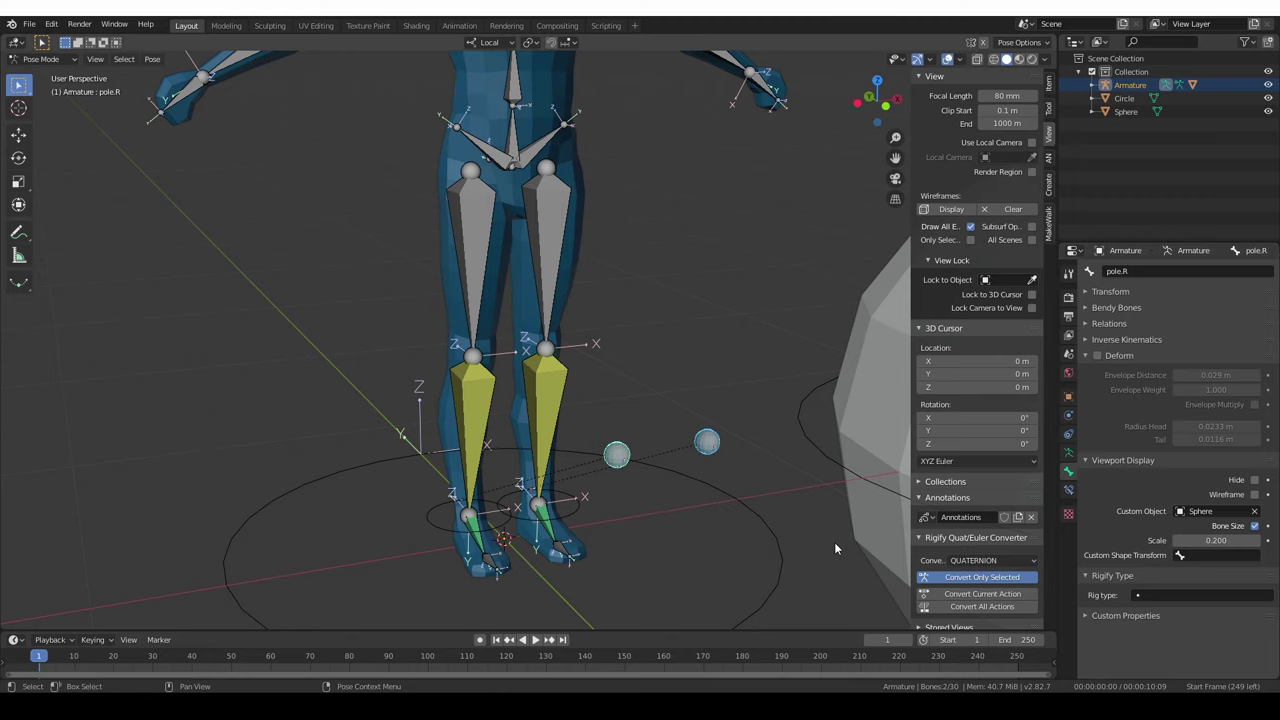
# Give the pelvis_control bone Circle as its custom display object and set the shape's scale to 2.
pyautogui.moveTo(625, 536); pyautogui.dragTo(683, 536, button='middle')
pyautogui.click(561, 183)
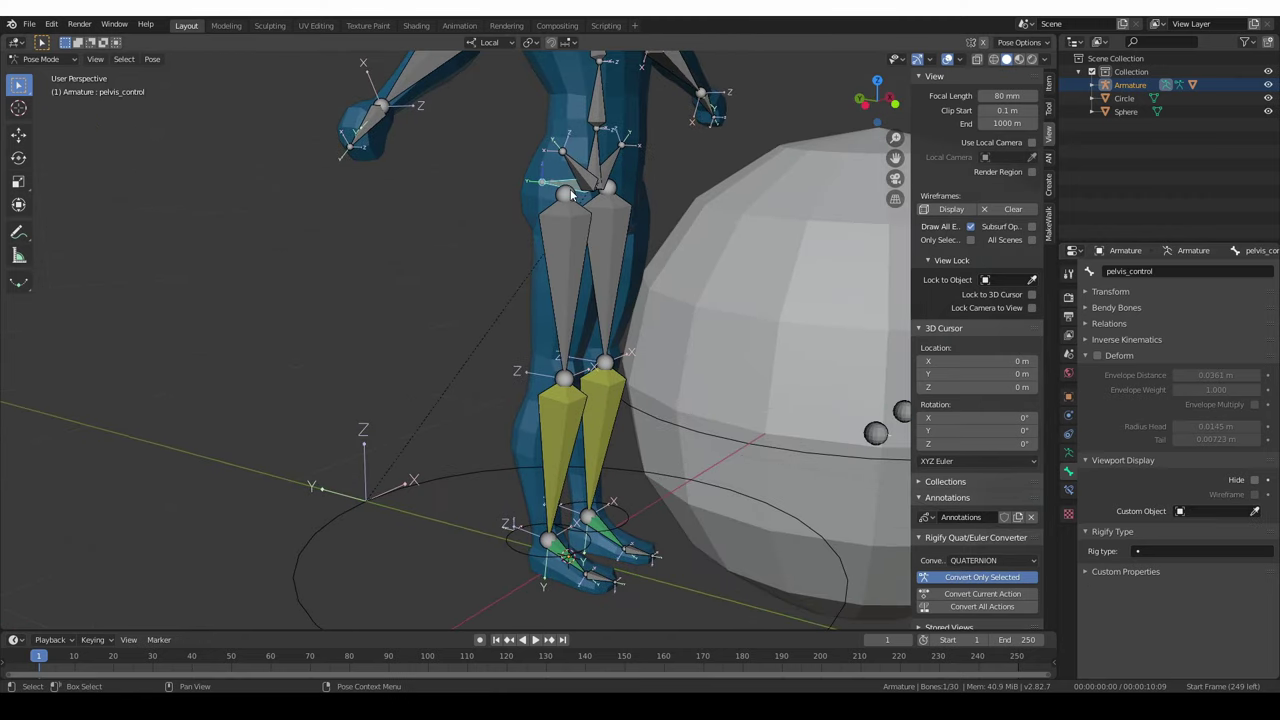
pyautogui.click(1229, 512)
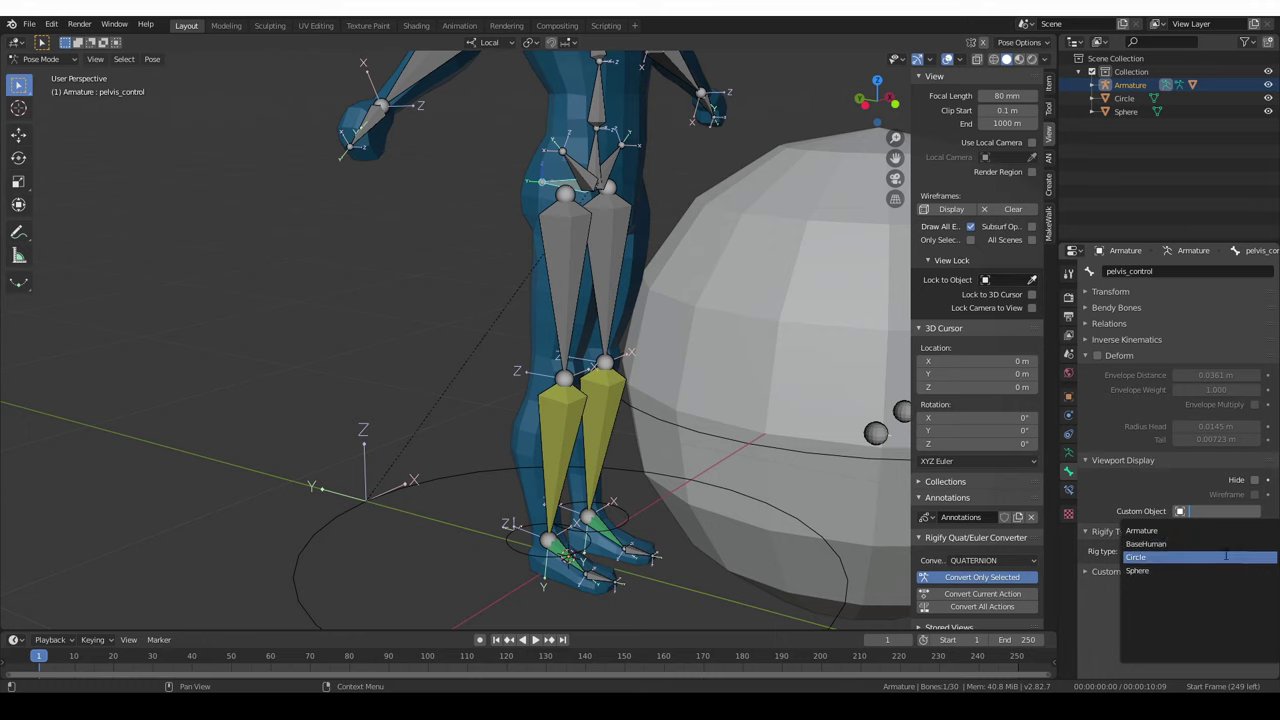
pyautogui.click(1228, 556)
pyautogui.scroll(-2, 788, 482)
pyautogui.moveTo(788, 482); pyautogui.dragTo(655, 482, button='middle')
pyautogui.scroll(2, 626, 476)
pyautogui.scroll(-2, 640, 486)
pyautogui.click(1216, 540)
pyautogui.write('2')
pyautogui.press('Return')
# Test the rig by trial-moving the pelvis_control bone and the root bone, cancelling each move.
pyautogui.keyDown('shift'); pyautogui.moveTo(636, 298); pyautogui.dragTo(598, 341, button='middle'); pyautogui.keyUp('shift')
pyautogui.press('g')
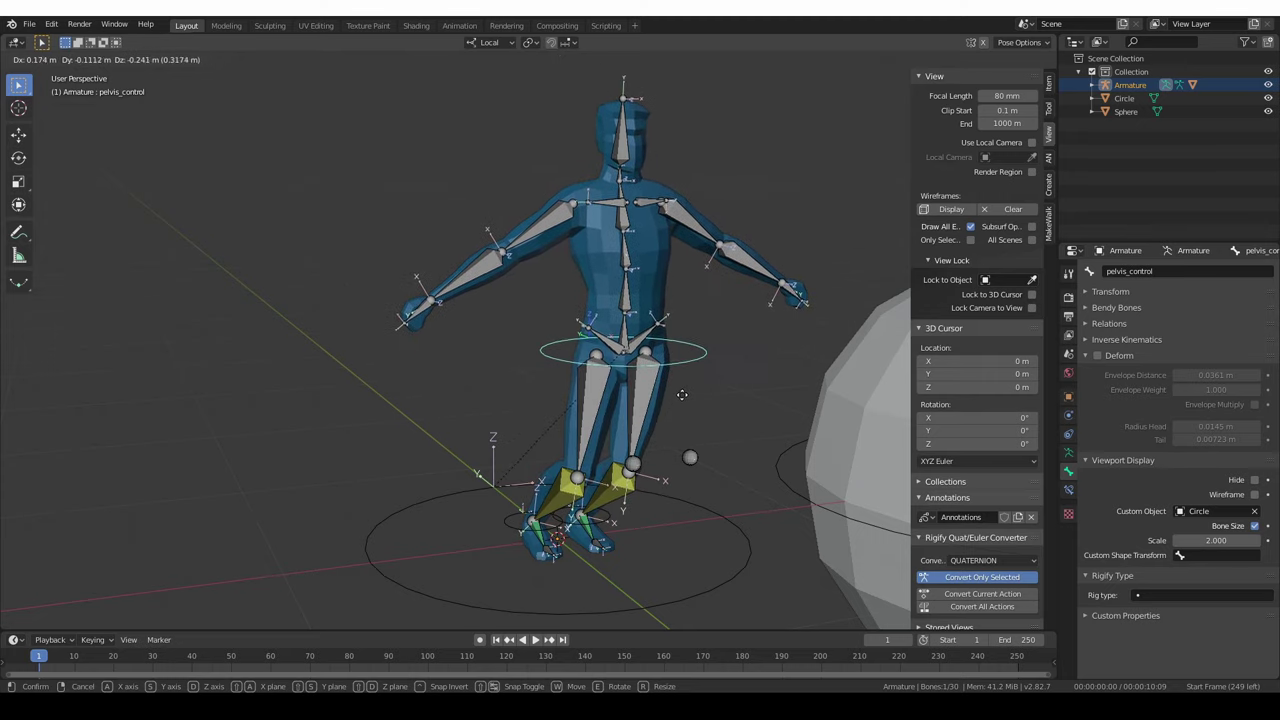
pyautogui.rightClick(630, 420)
pyautogui.moveTo(738, 410); pyautogui.dragTo(710, 404, button='middle')
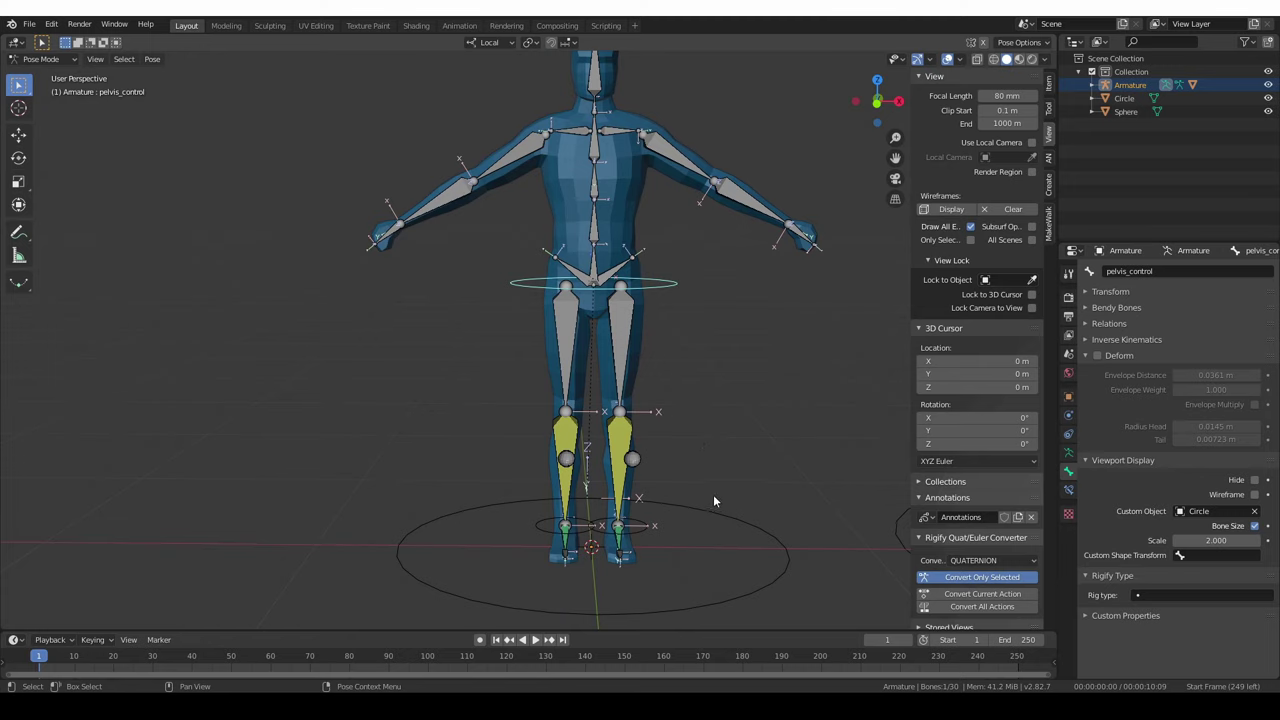
pyautogui.click(724, 507)
pyautogui.press('g')
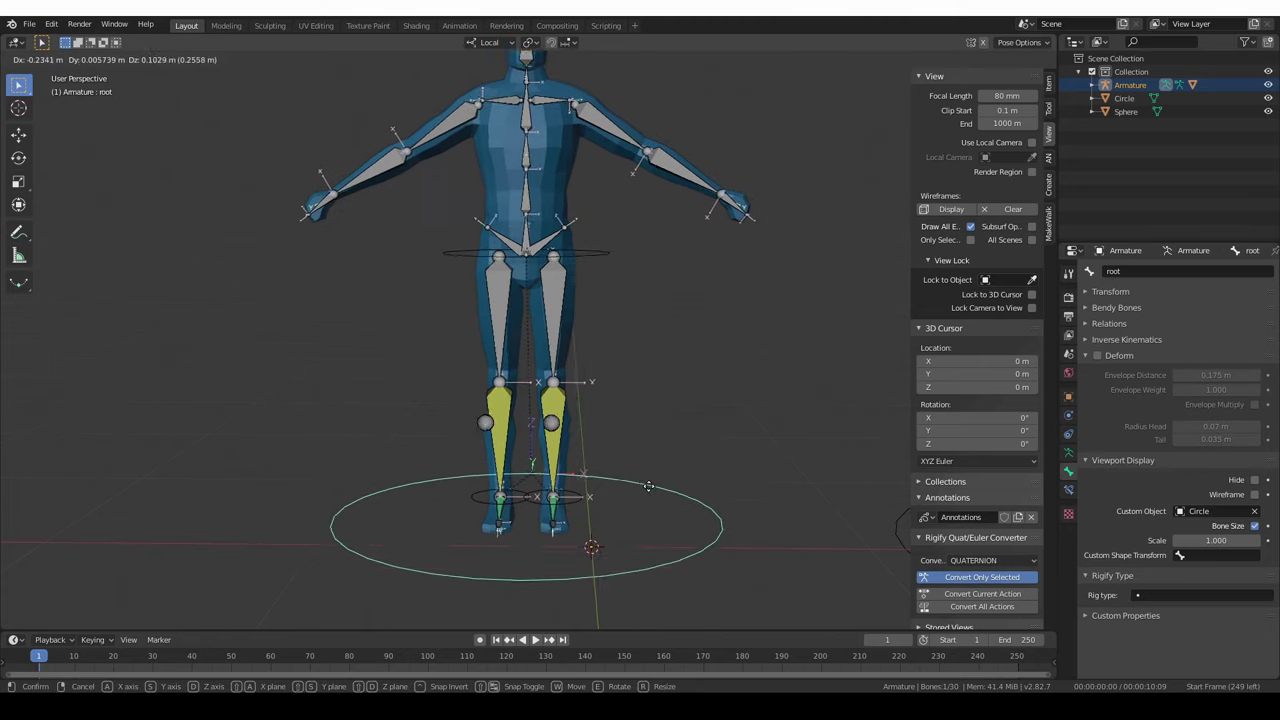
pyautogui.press('Escape')
# Lift the left leg up and outward with the IK.L control and rotate the foot.L bone.
pyautogui.moveTo(646, 527); pyautogui.dragTo(674, 534, button='middle')
pyautogui.click(670, 530)
pyautogui.press('g')
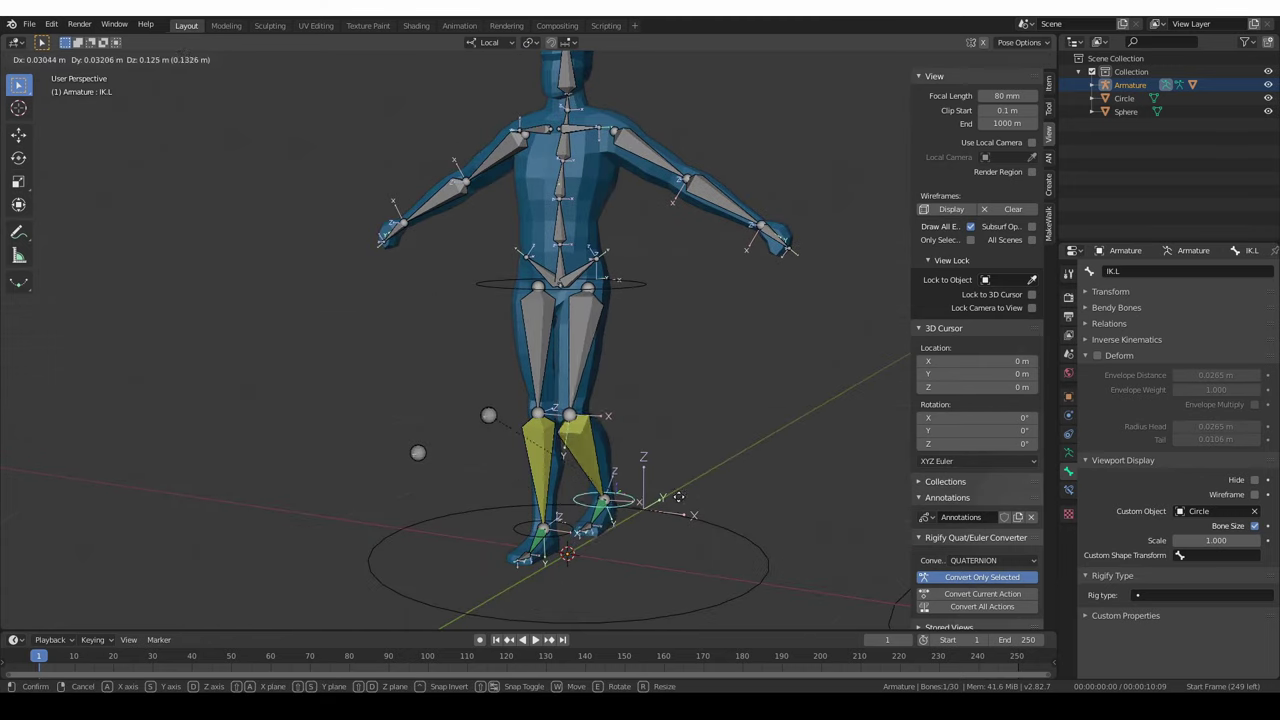
pyautogui.click(731, 406)
pyautogui.moveTo(731, 406); pyautogui.dragTo(750, 463, button='middle')
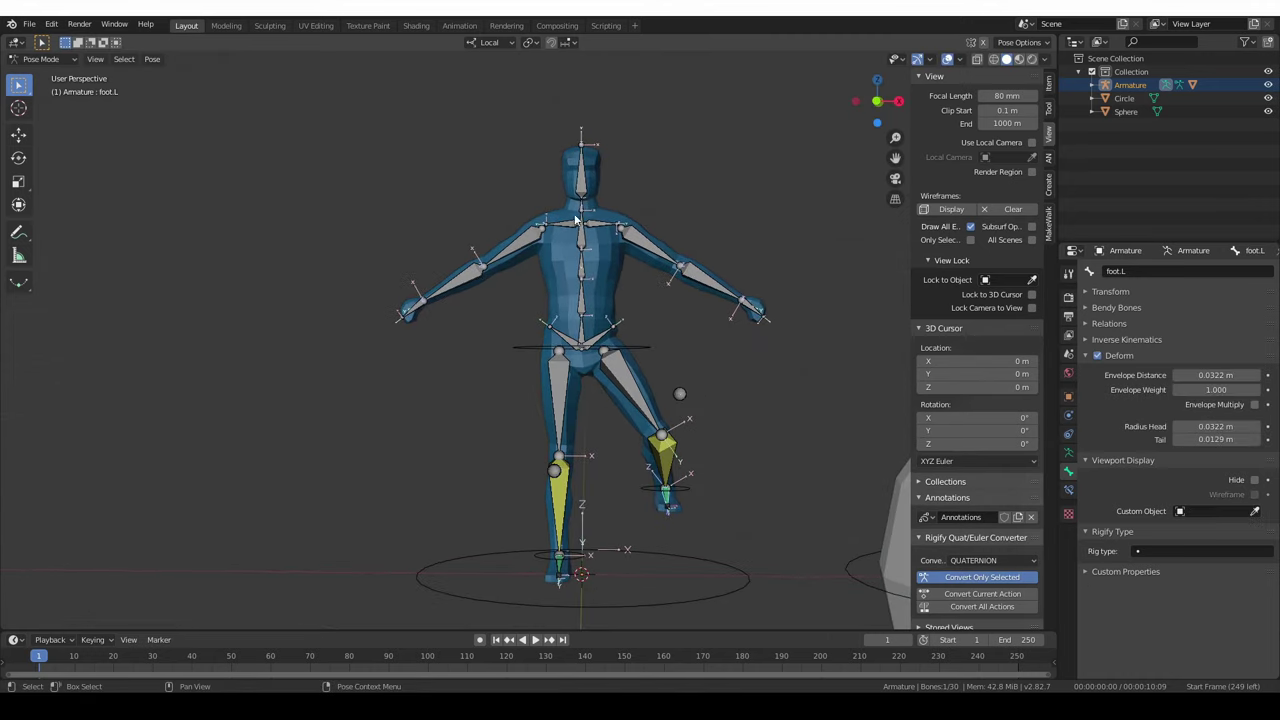
pyautogui.press('r')
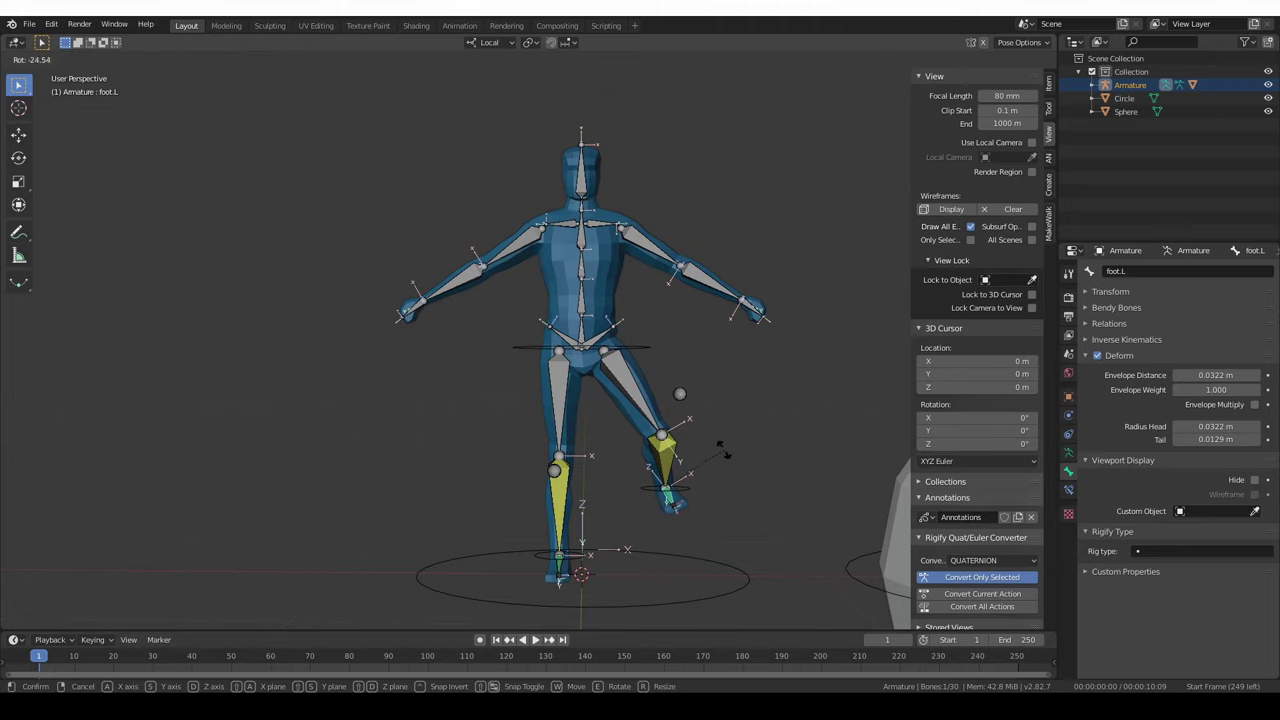
pyautogui.click(712, 420)
# Move the pole.L knee target outward, away from the body, and lower the IK.L foot control slightly.
pyautogui.click(681, 396)
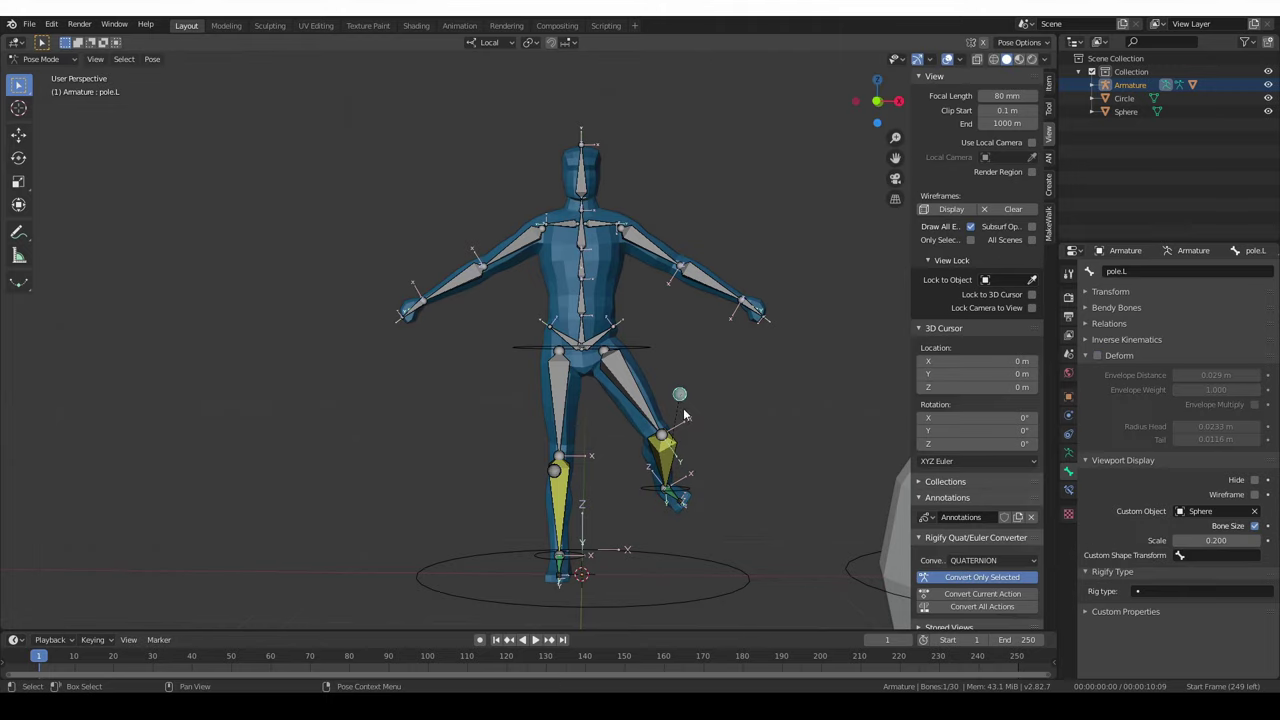
pyautogui.press('g')
pyautogui.click(795, 352)
pyautogui.click(700, 500)
pyautogui.press('g')
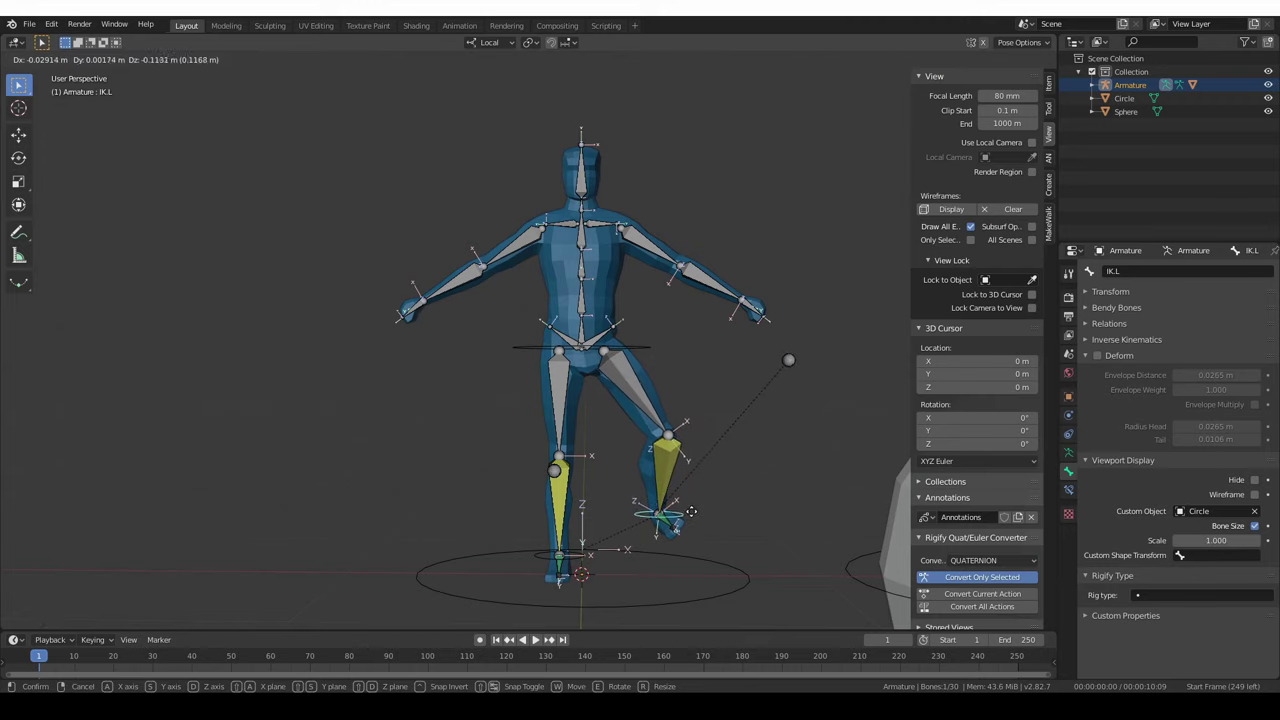
pyautogui.click(690, 528)
# Rotate the left upper arm down beside the body and raise the right upper arm.
pyautogui.click(642, 246)
pyautogui.press('r')
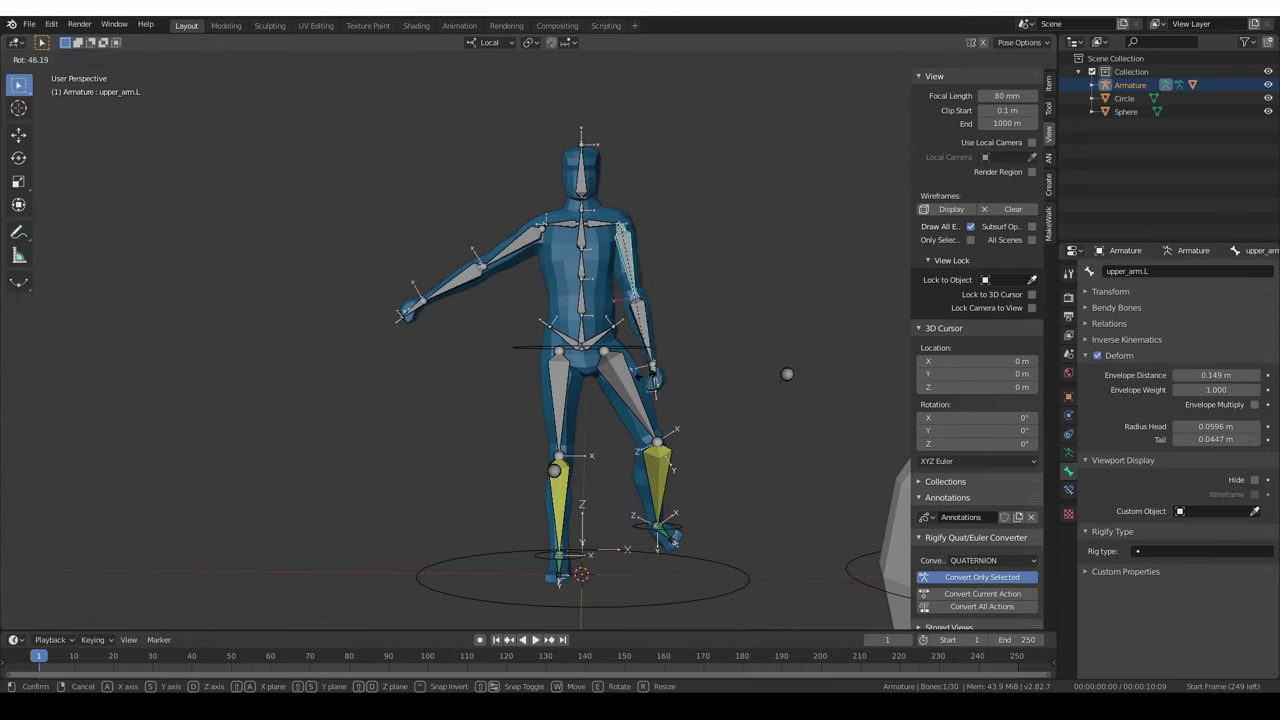
pyautogui.click(645, 320)
pyautogui.click(525, 242)
pyautogui.press('r')
pyautogui.click(470, 318)
# Tilt the upper body toward the lowered left arm by rotating the spine.
pyautogui.click(570, 226)
pyautogui.press('e')
pyautogui.click(560, 215)
# Twist the chest by rotating the spine.003 bone about -48.7°.
pyautogui.click(603, 247)
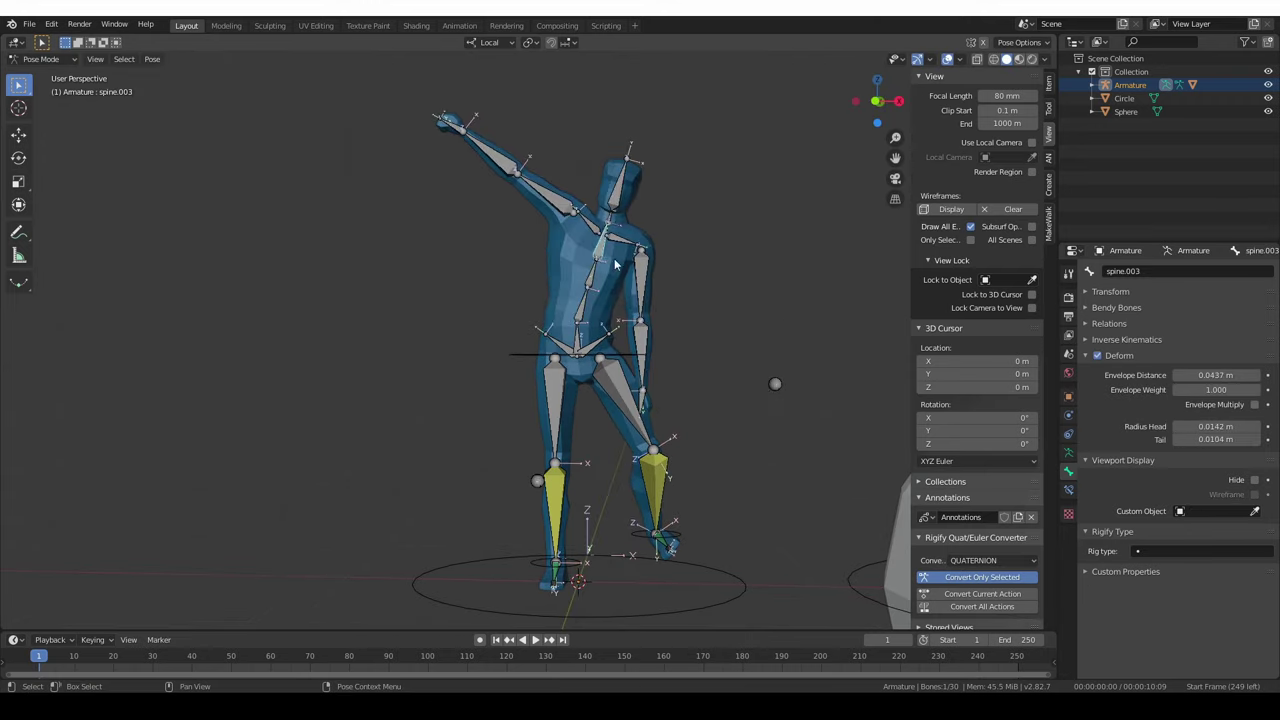
pyautogui.press('e')
pyautogui.click(652, 330)
pyautogui.press('z')
pyautogui.click(652, 267)
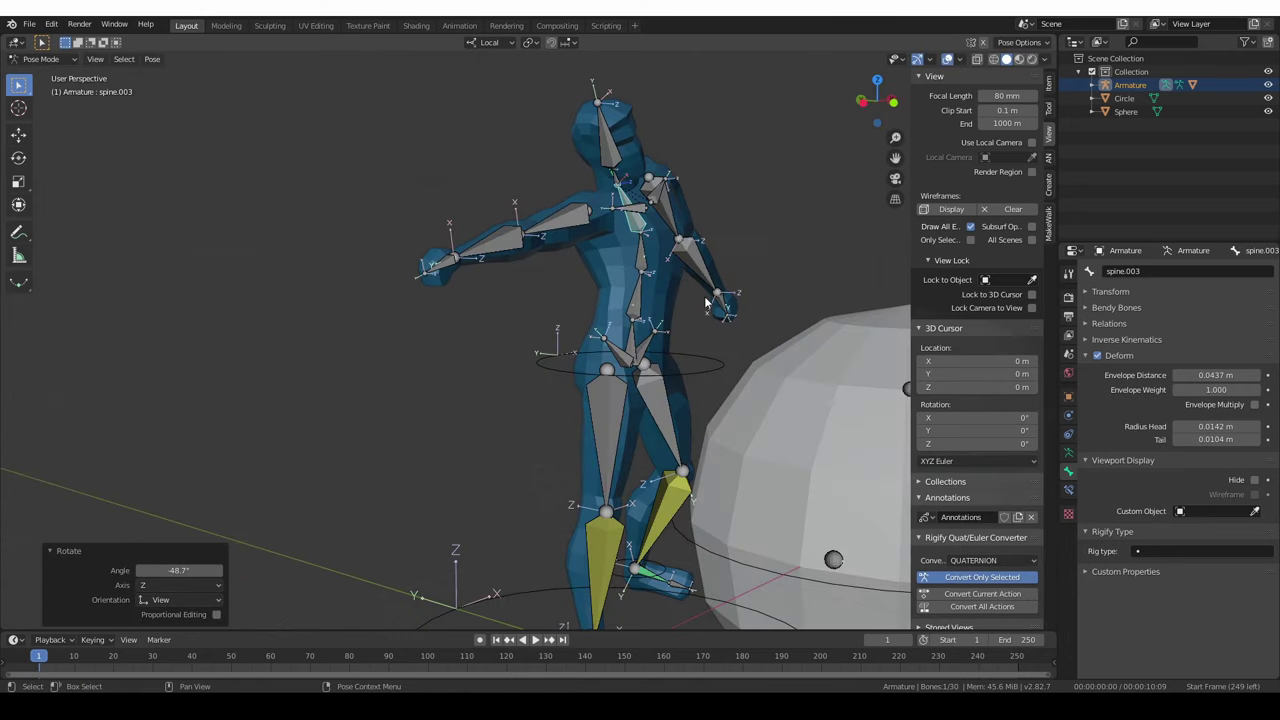
# Try rotating the spine.002 bone and undo the latest spine rotations.
pyautogui.click(639, 268)
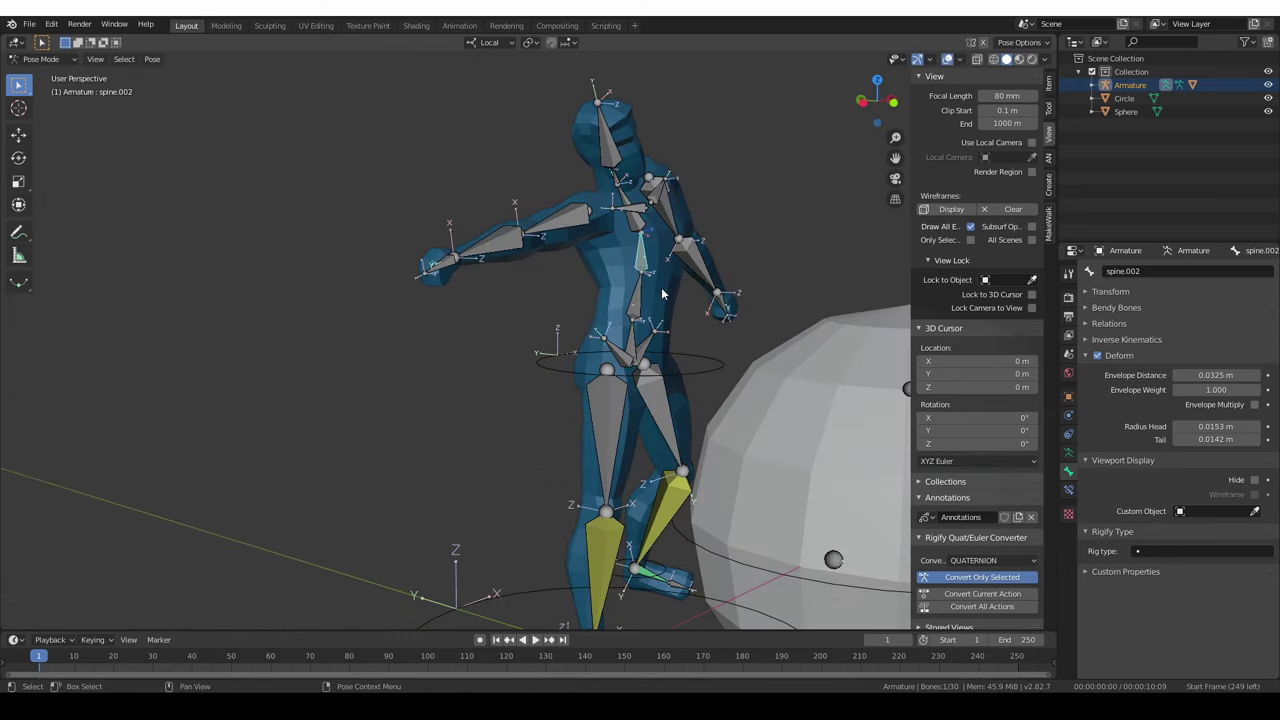
pyautogui.press('r')
pyautogui.click(660, 306)
pyautogui.moveTo(680, 301); pyautogui.dragTo(660, 303, button='middle')
pyautogui.hotkey('ctrl', 'z')
pyautogui.hotkey('ctrl', 'z')
pyautogui.hotkey('ctrl', 'z')
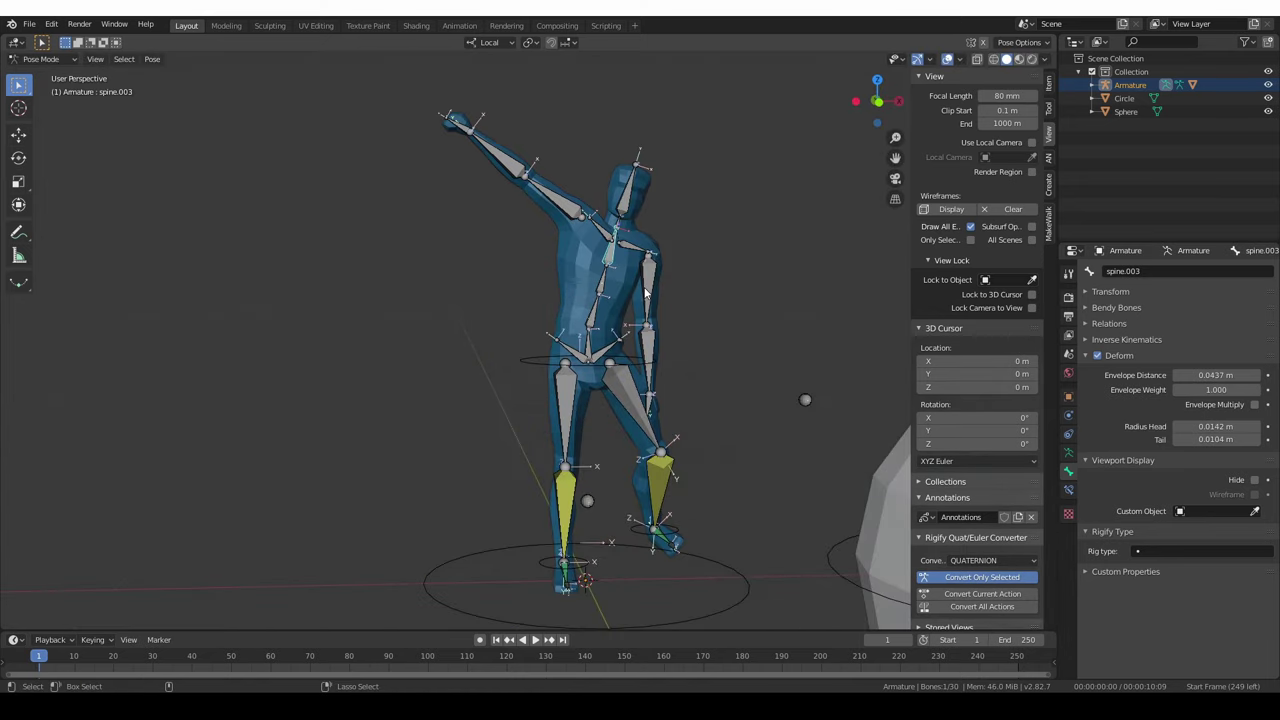